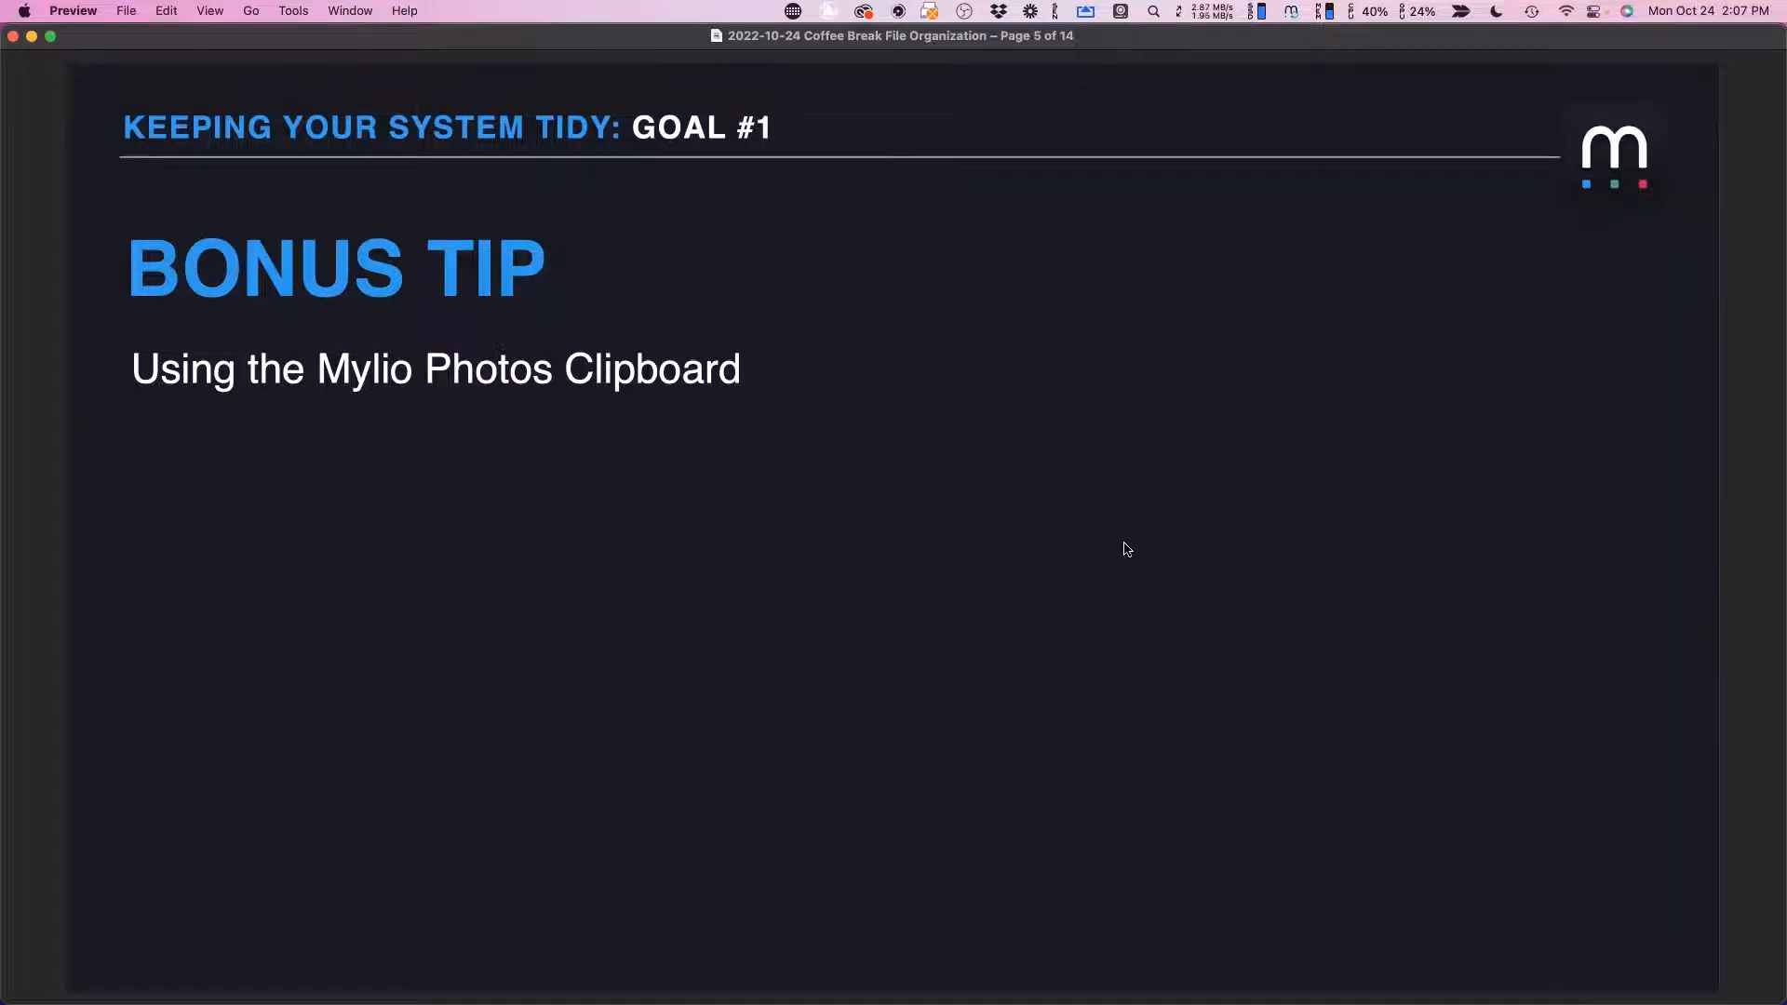
# Advance the slides to the Top Level Folders View page, and switch to Mylio Photos to show its top-level folders.
pyautogui.press('Down')
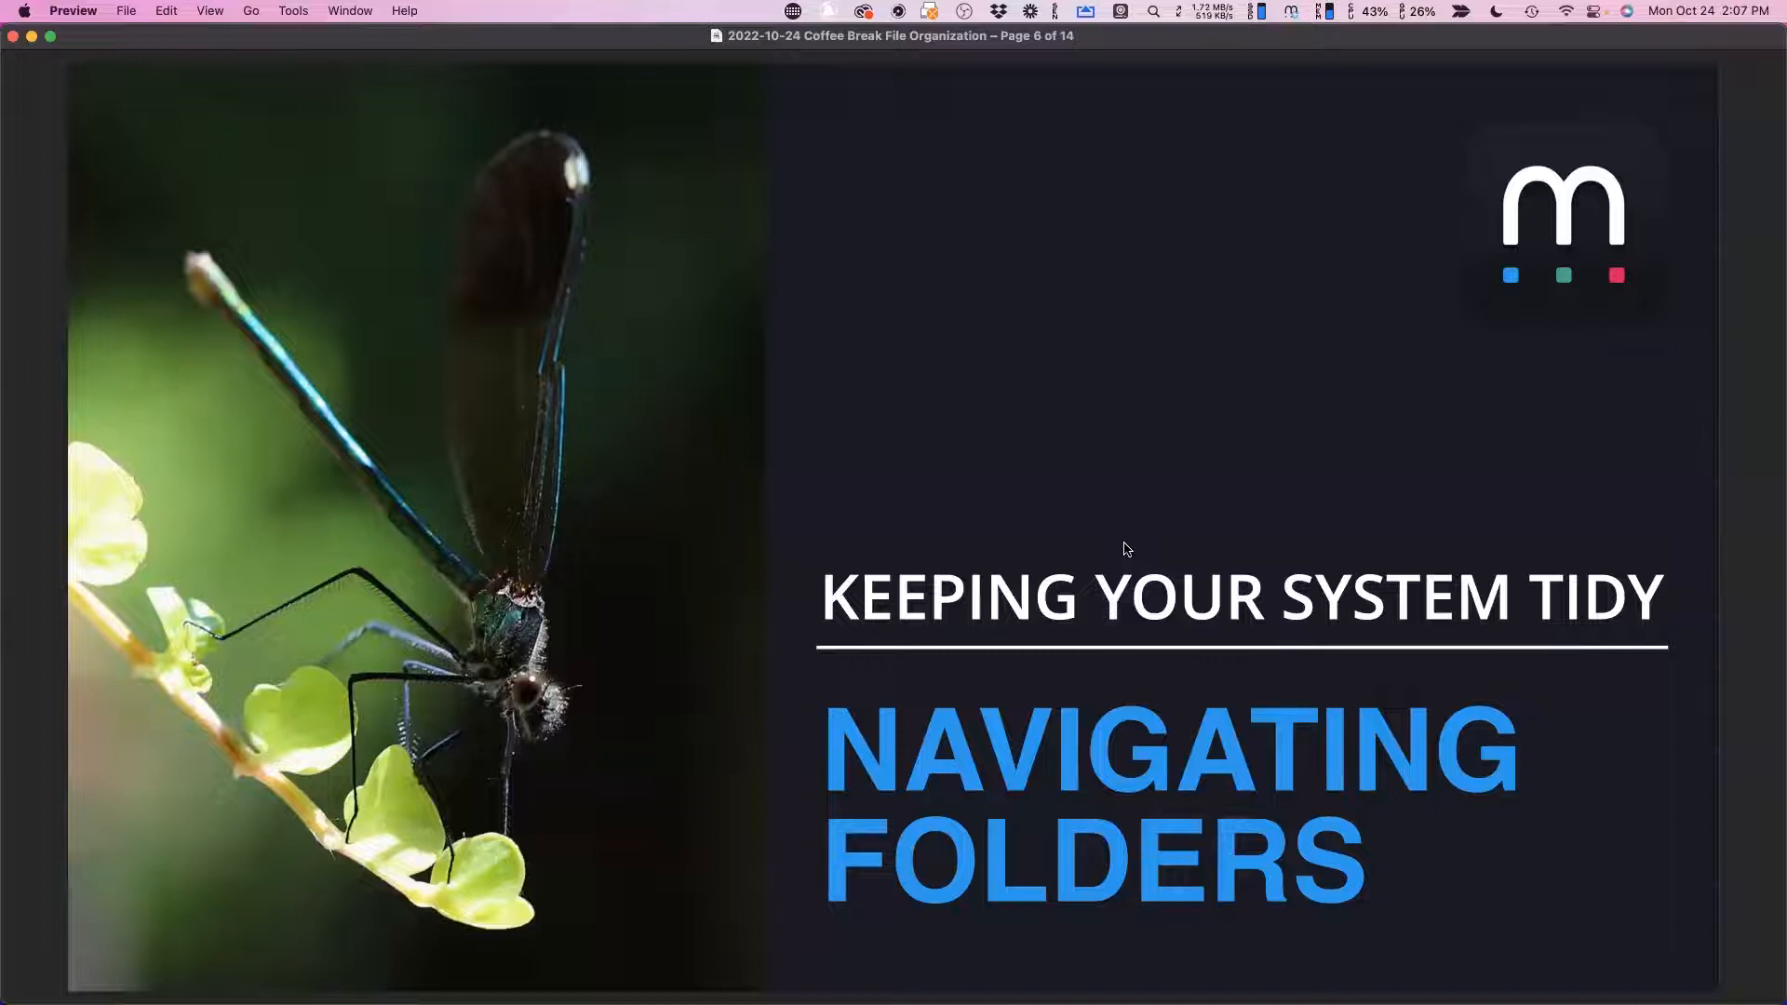
pyautogui.press('Down')
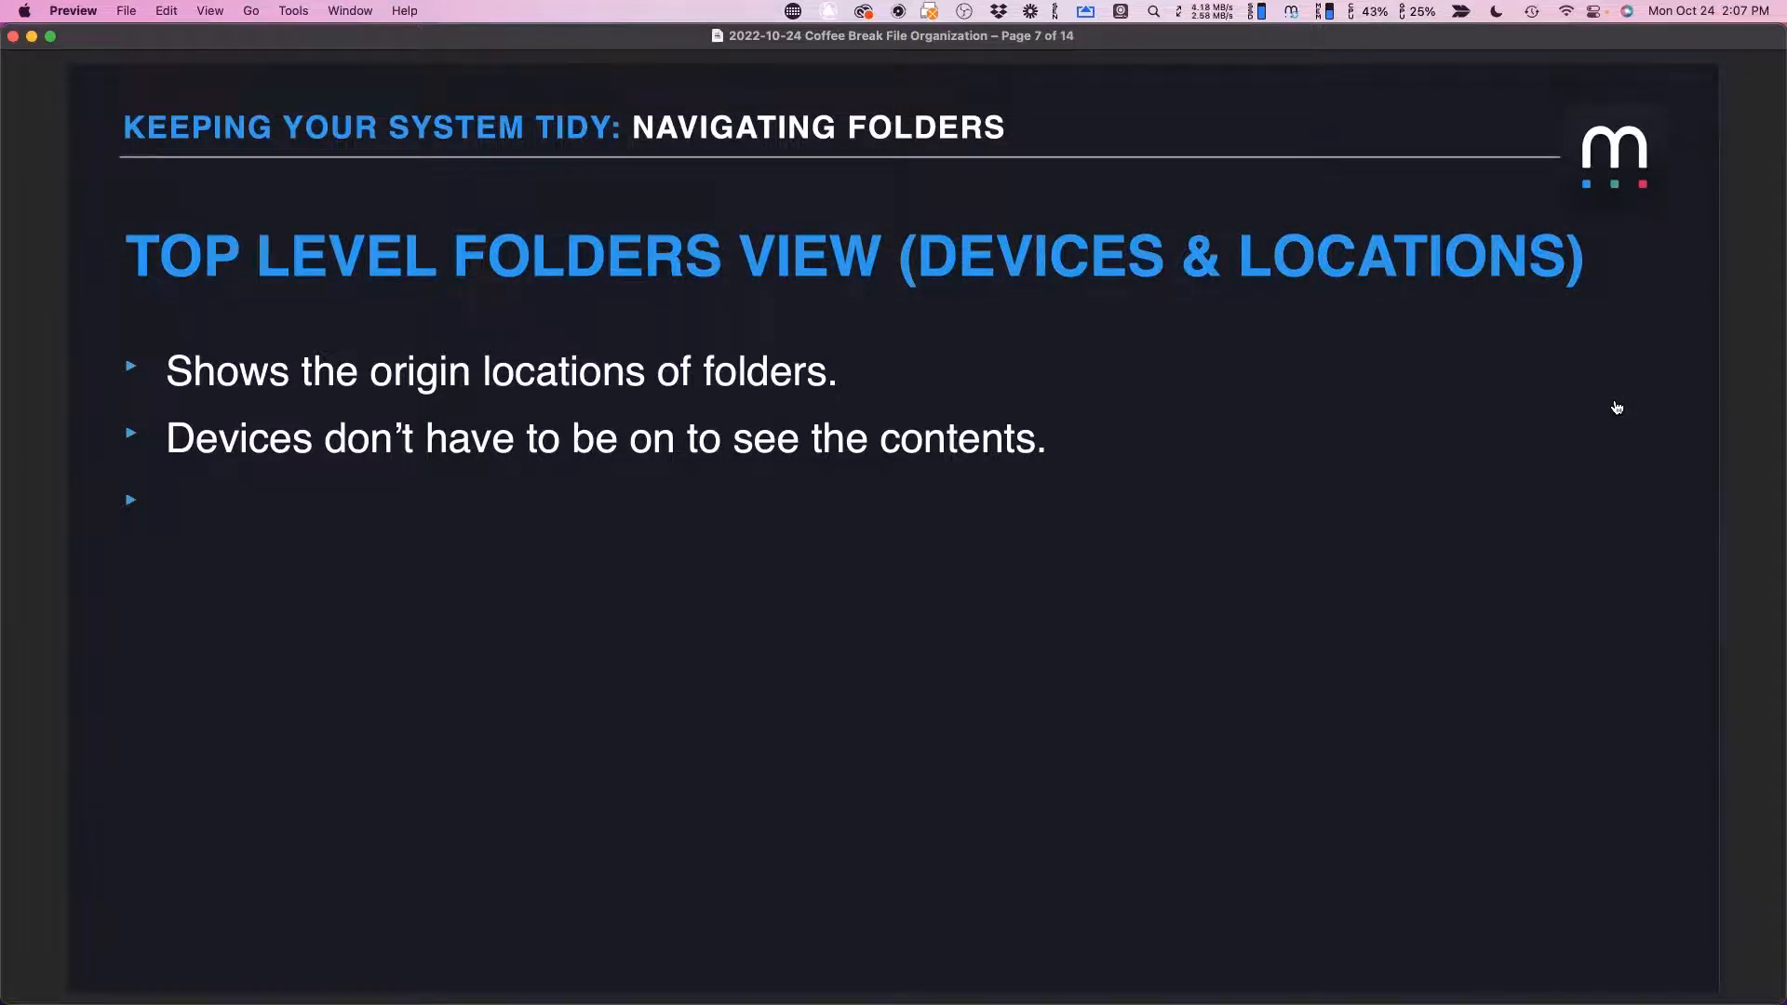
pyautogui.press('super+Tab')
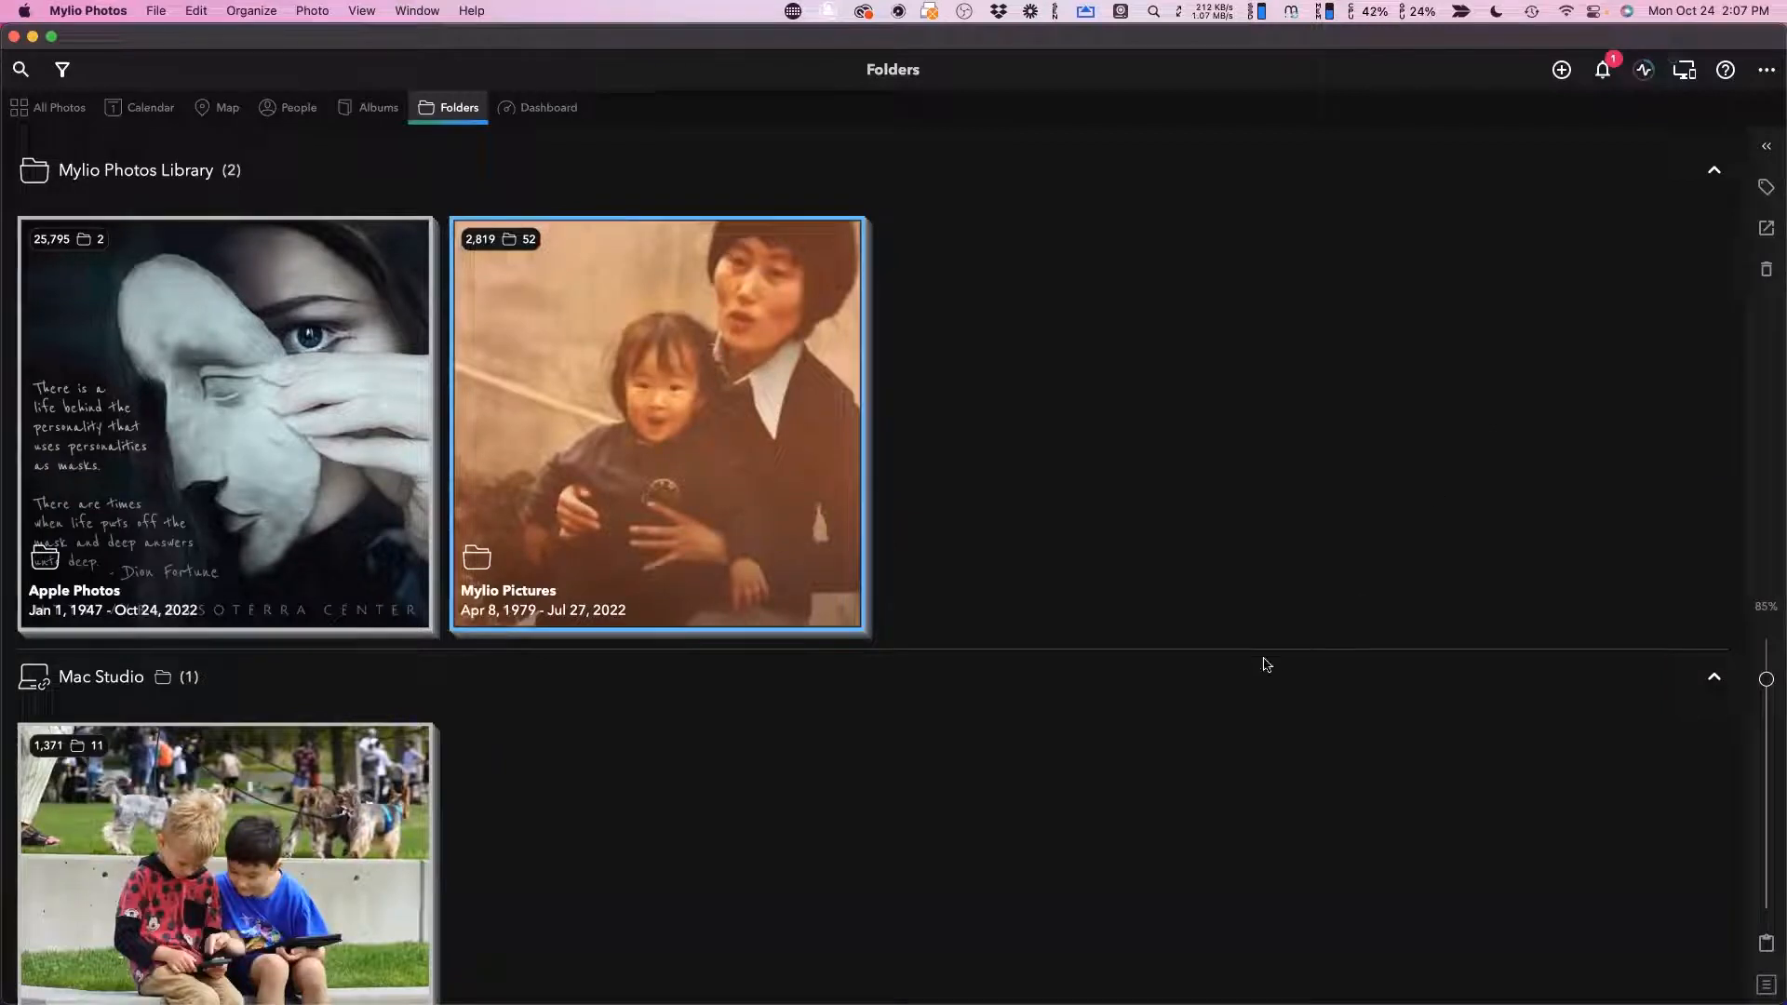
pyautogui.click(466, 112)
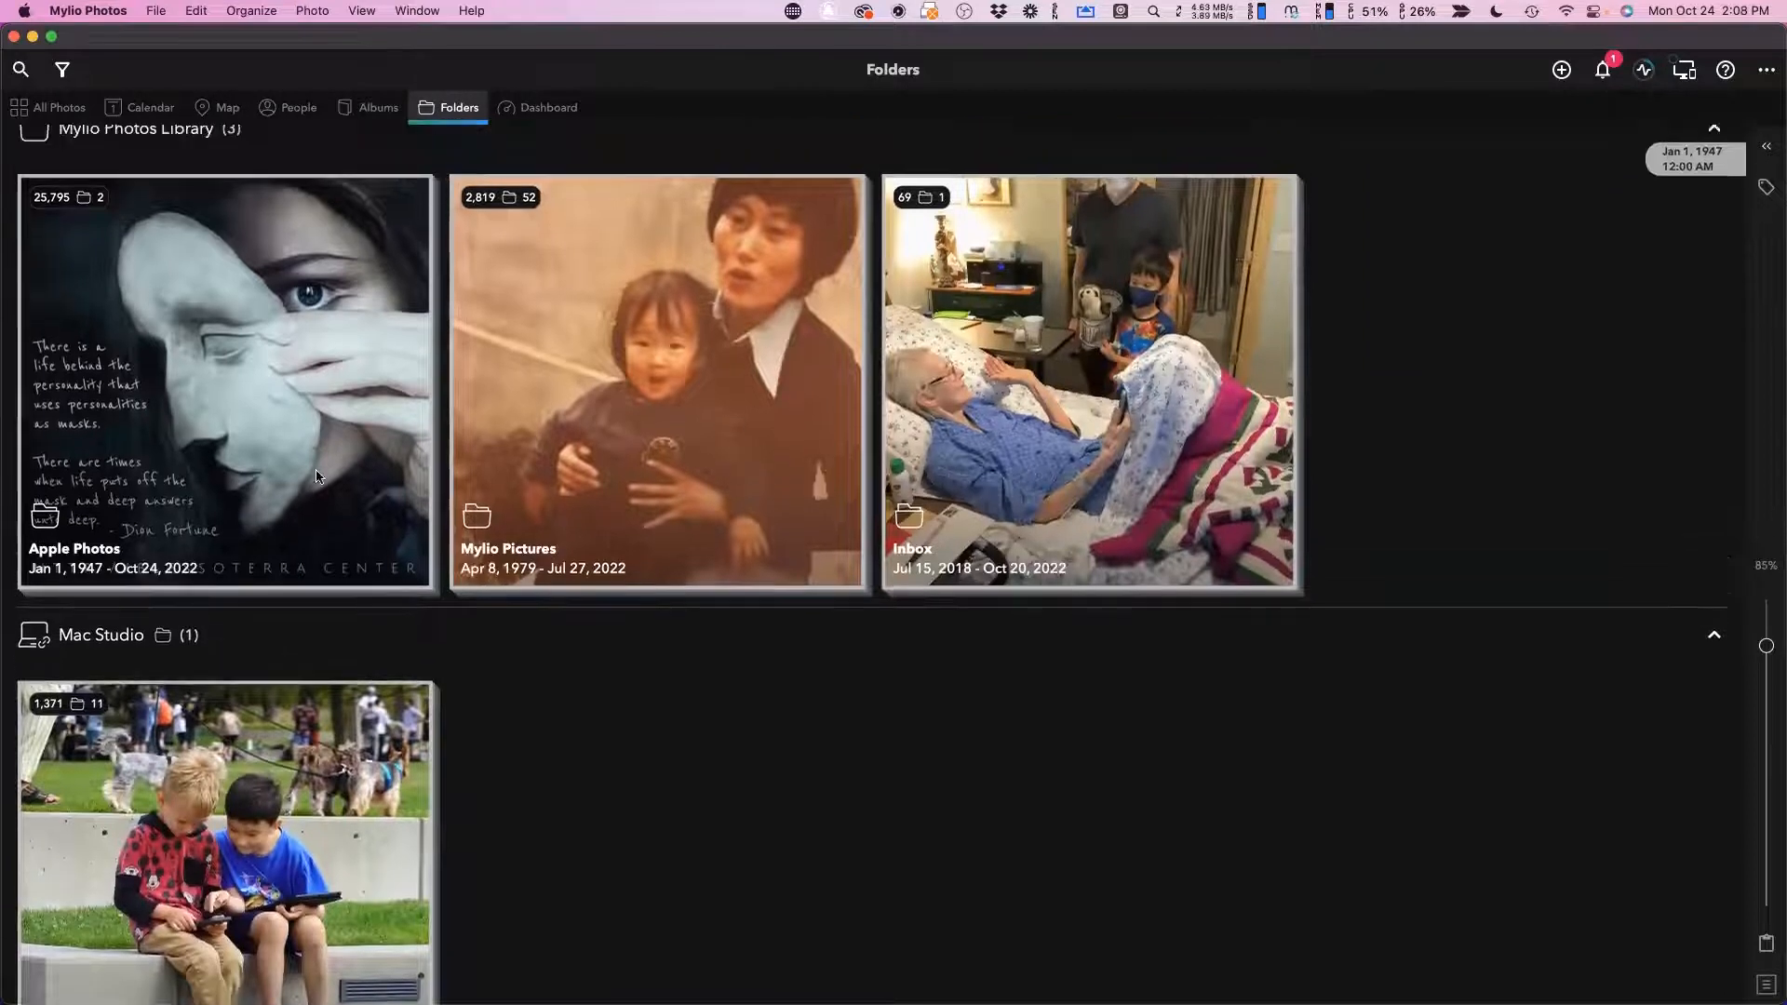
# Look through the top-level folders grouped under Mylio Photos Library, Mac Studio, MacBook Pro and iPhone.
pyautogui.scroll(2, 1588, 624)
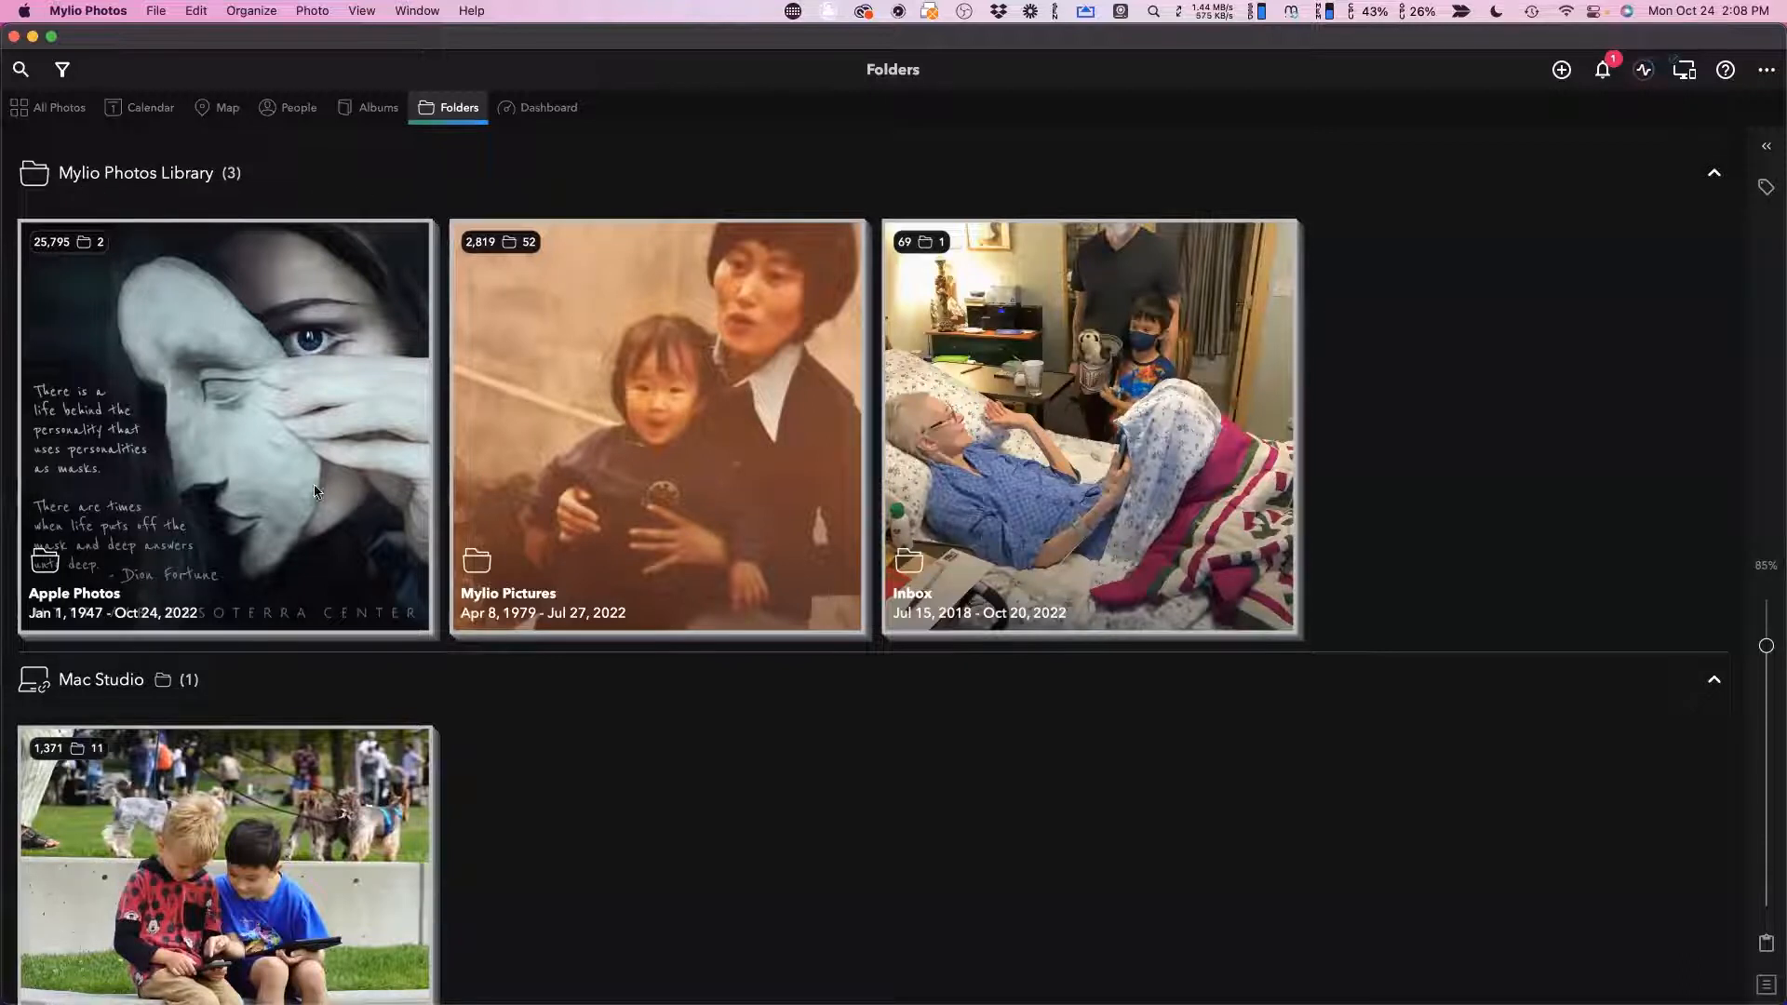
pyautogui.scroll(-5, 662, 631)
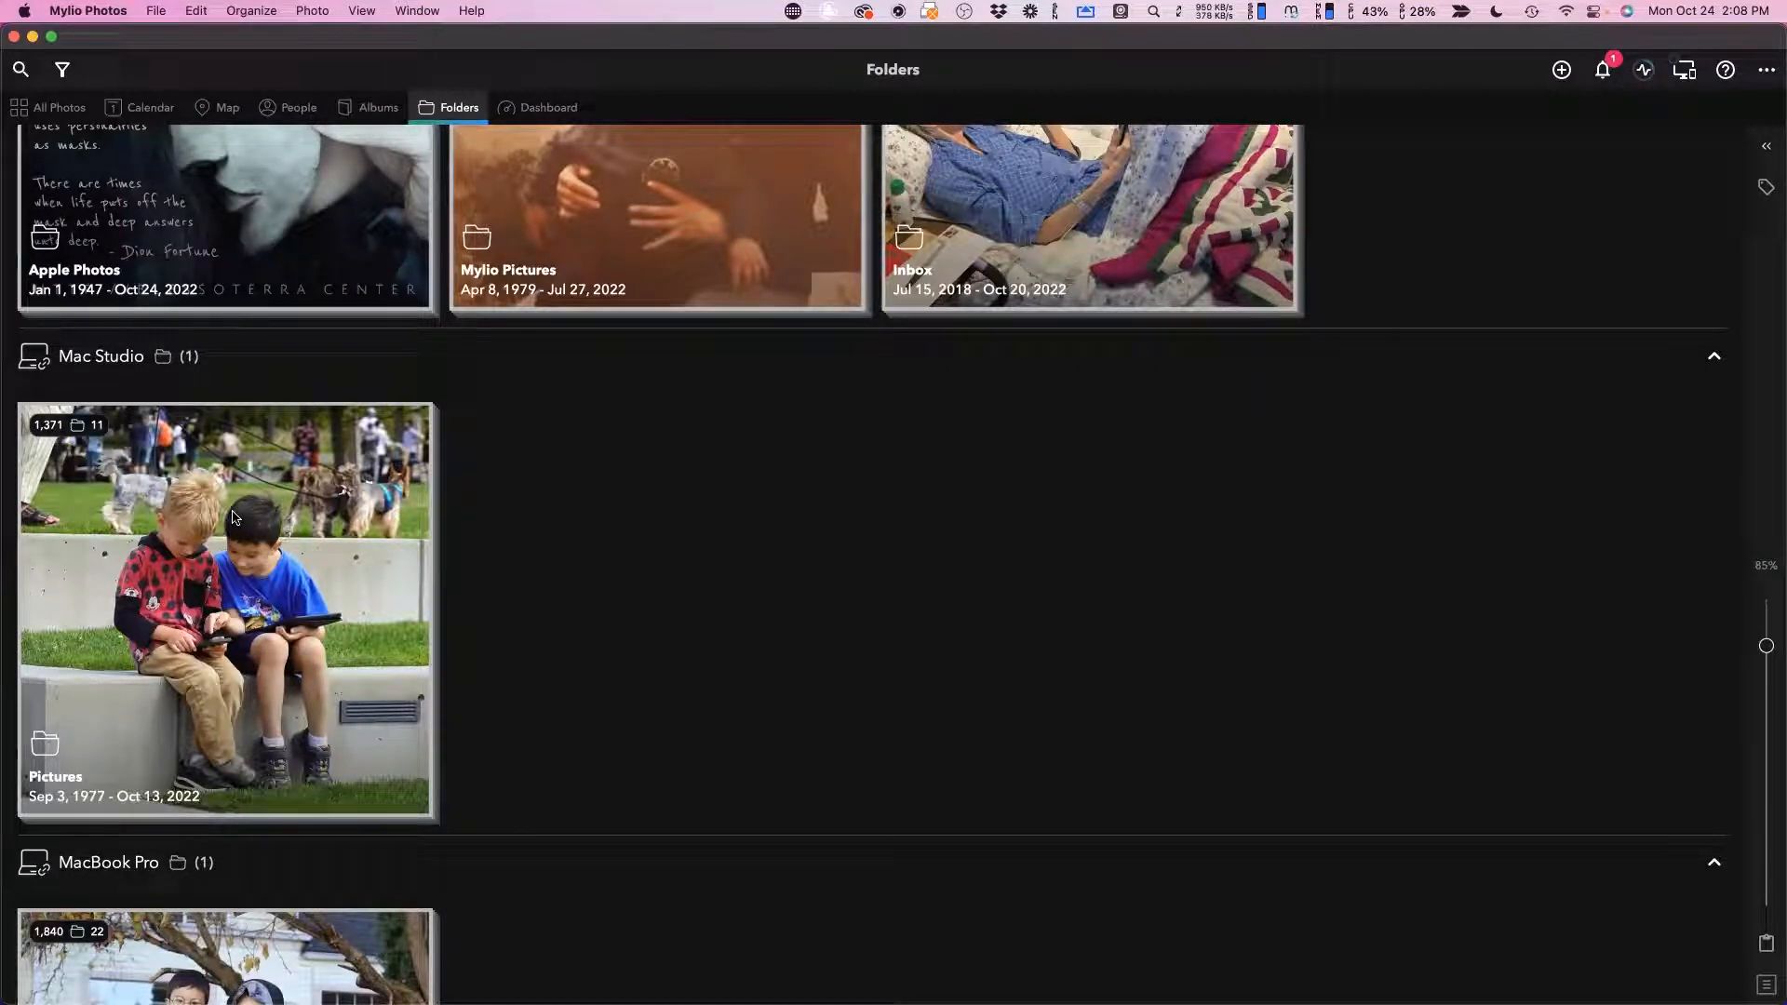
pyautogui.scroll(-10, 233, 561)
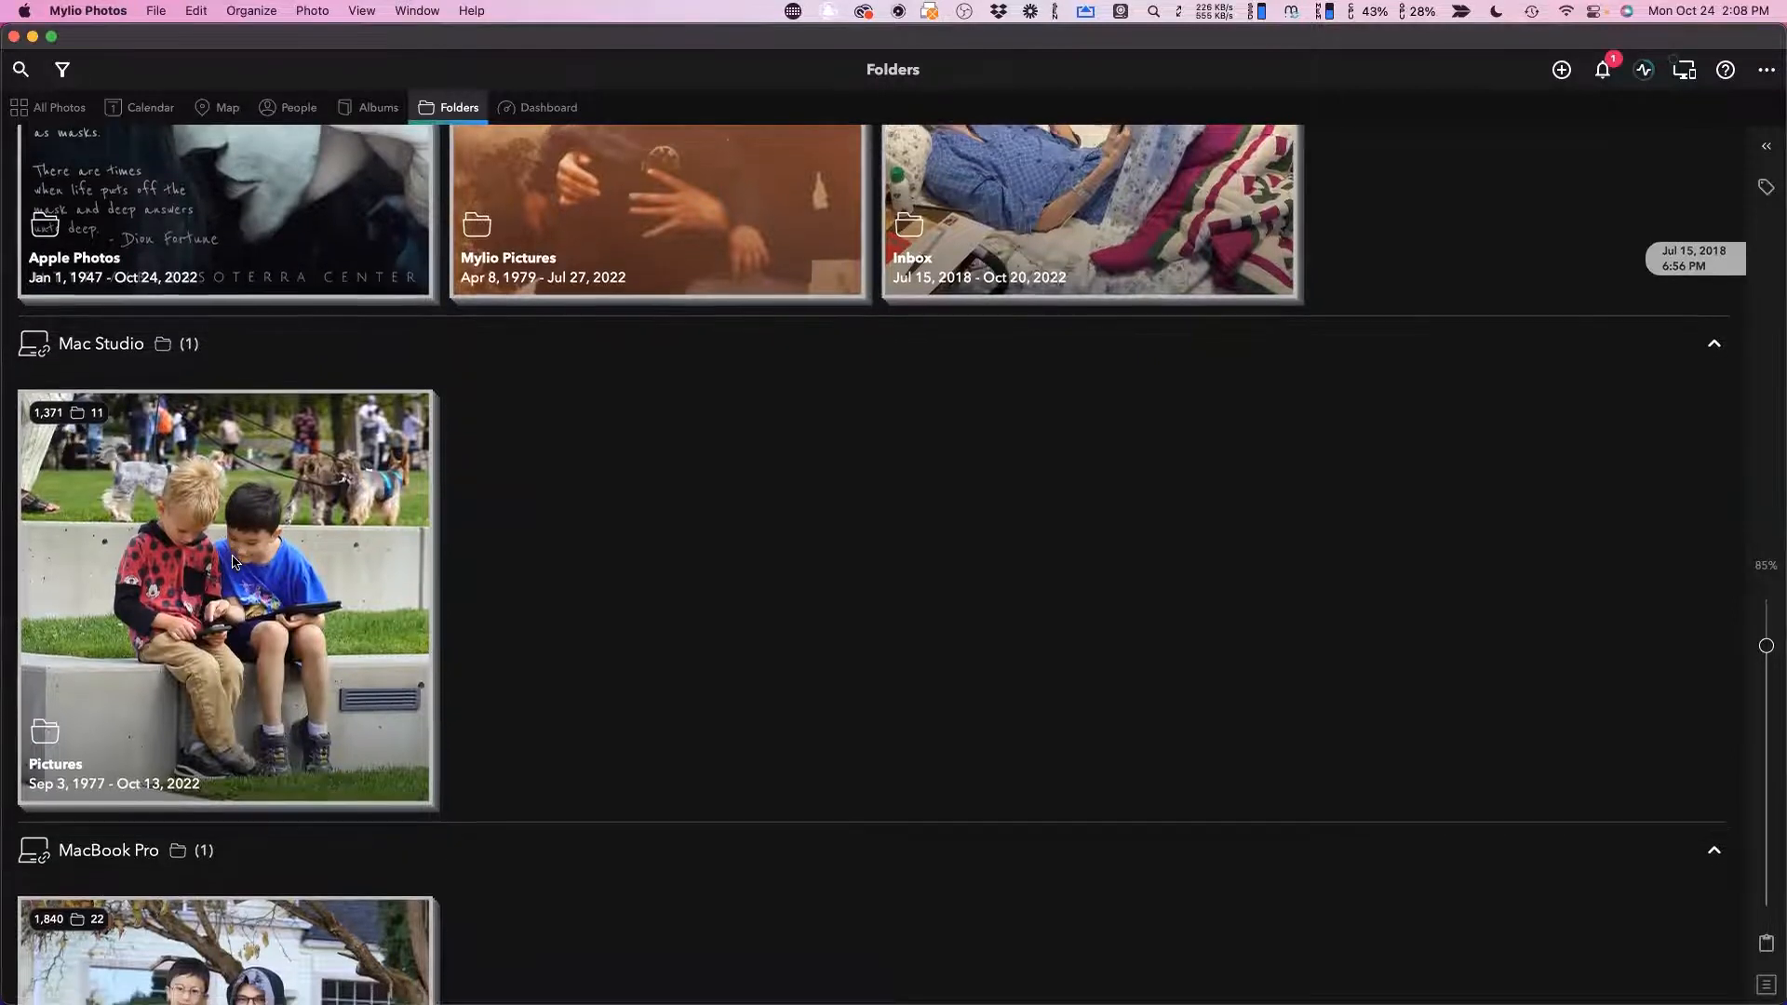
pyautogui.scroll(-5, 190, 338)
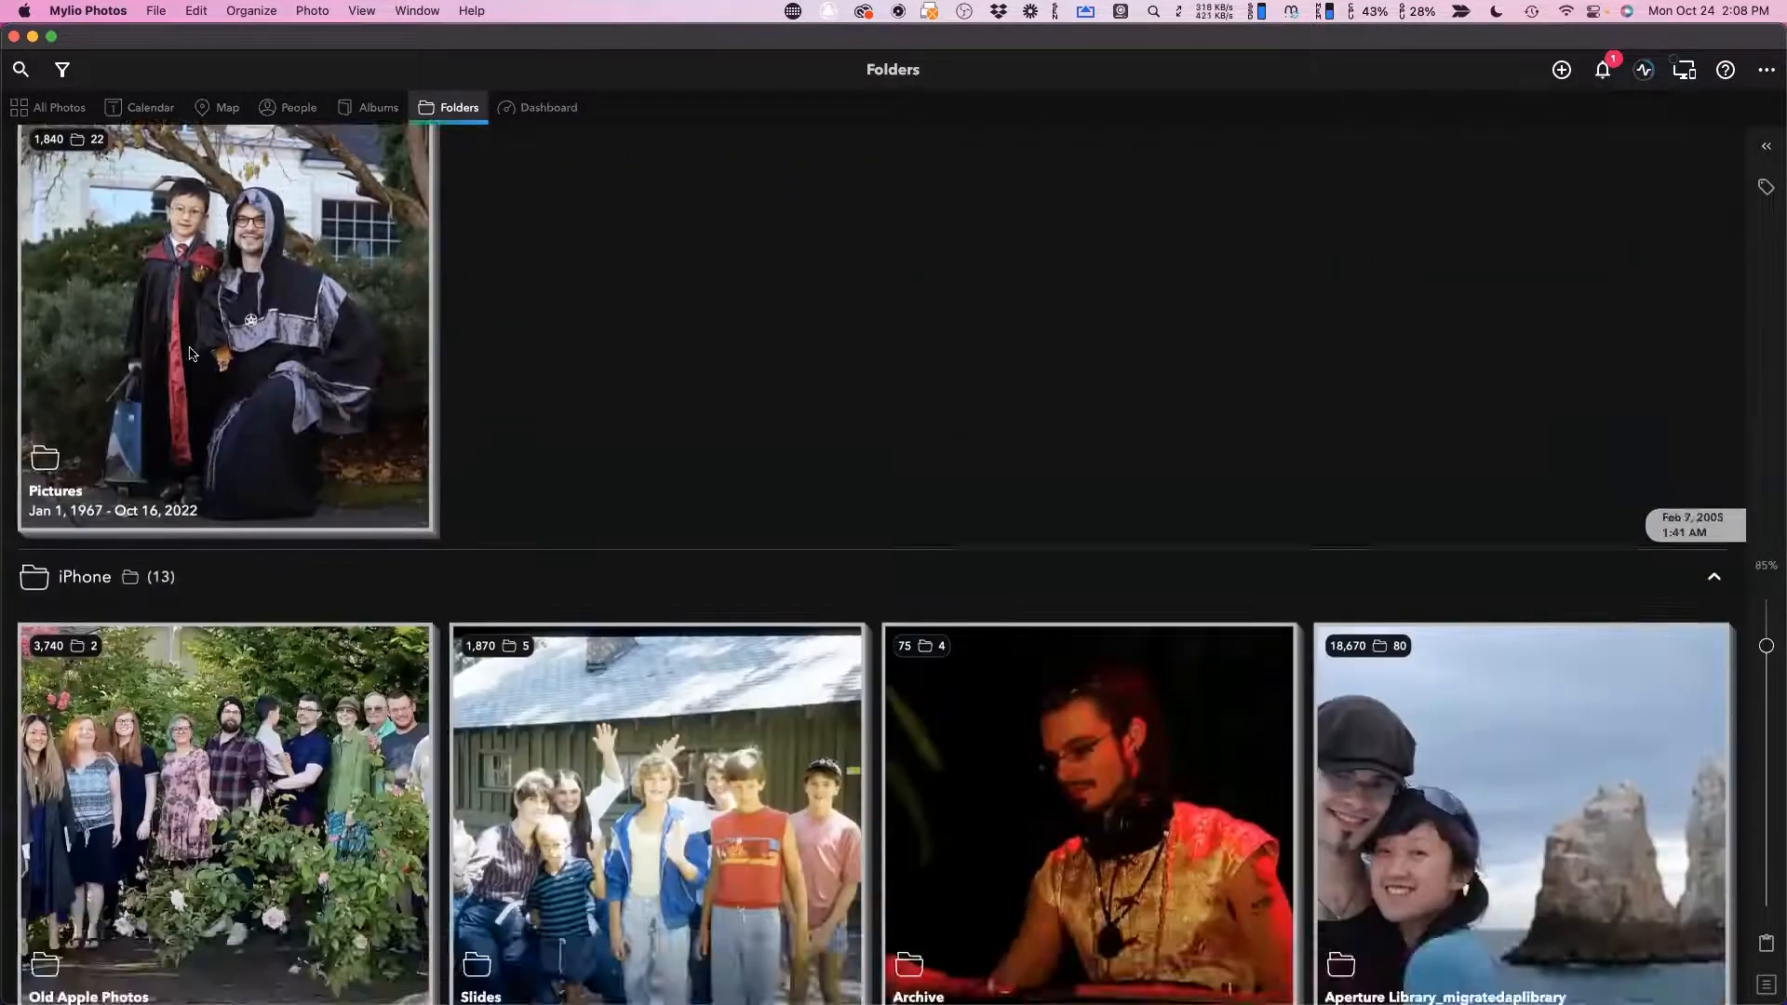
pyautogui.scroll(3, 52, 365)
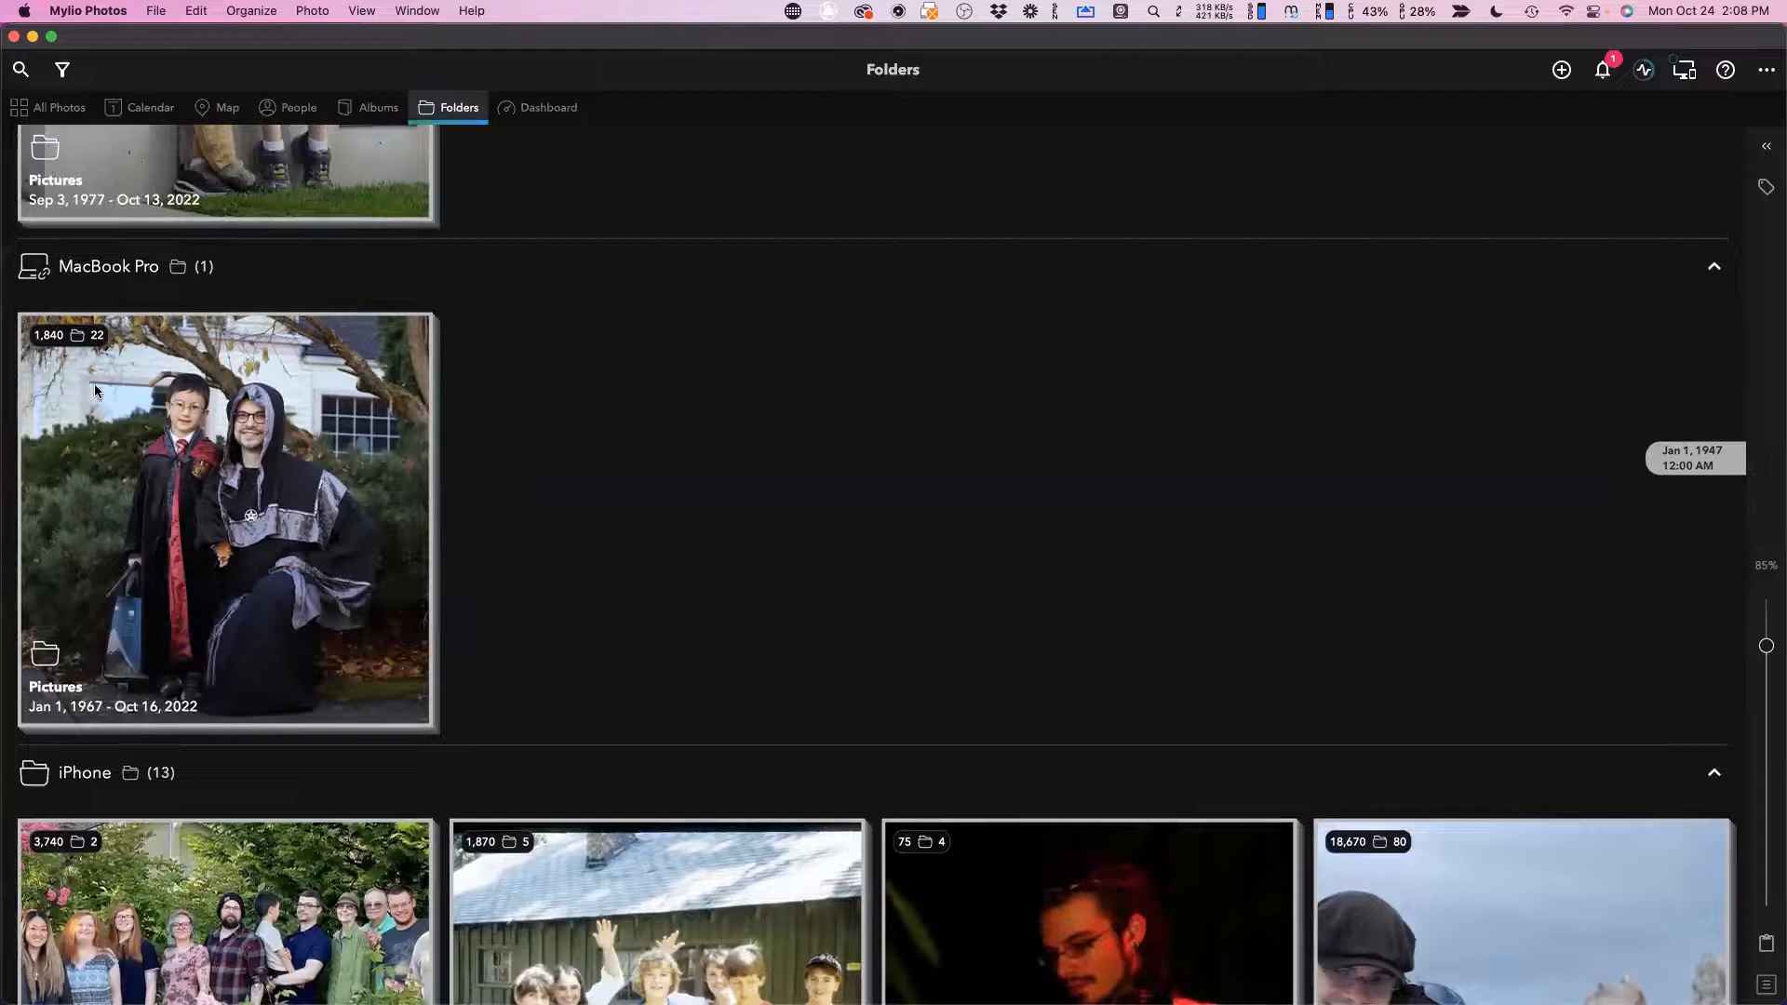
pyautogui.scroll(-3, 518, 521)
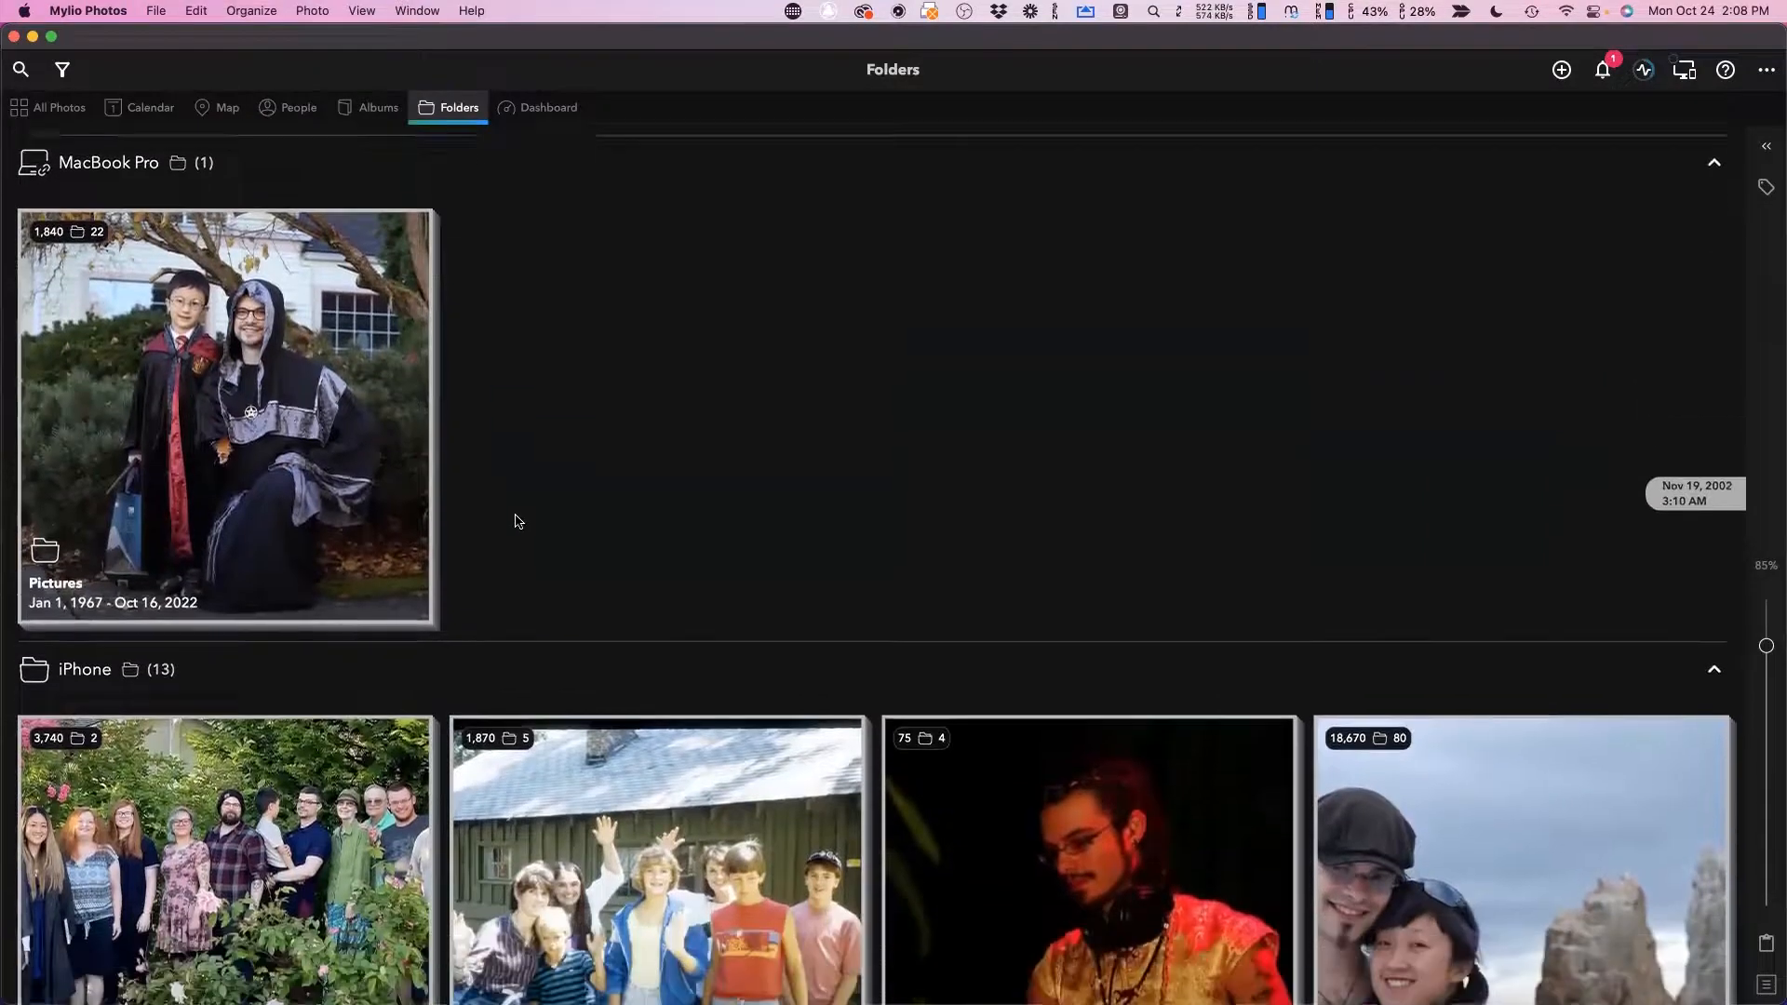
pyautogui.scroll(-10, 519, 521)
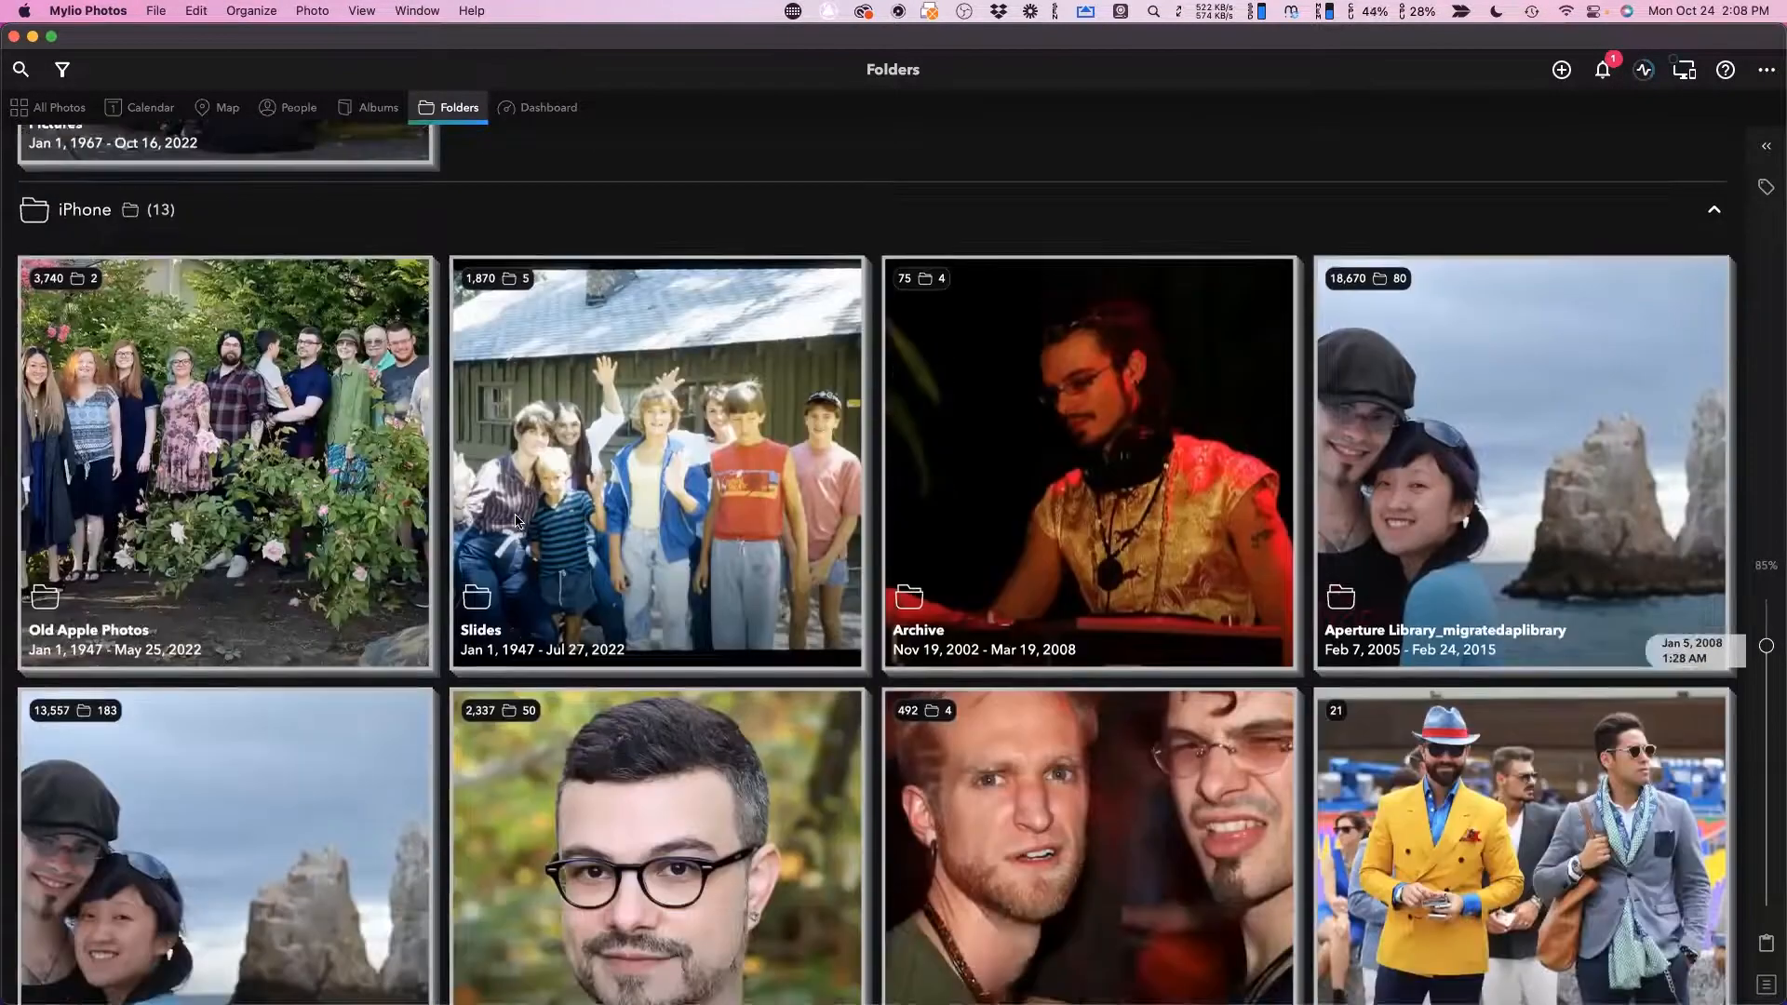
pyautogui.scroll(-4, 518, 522)
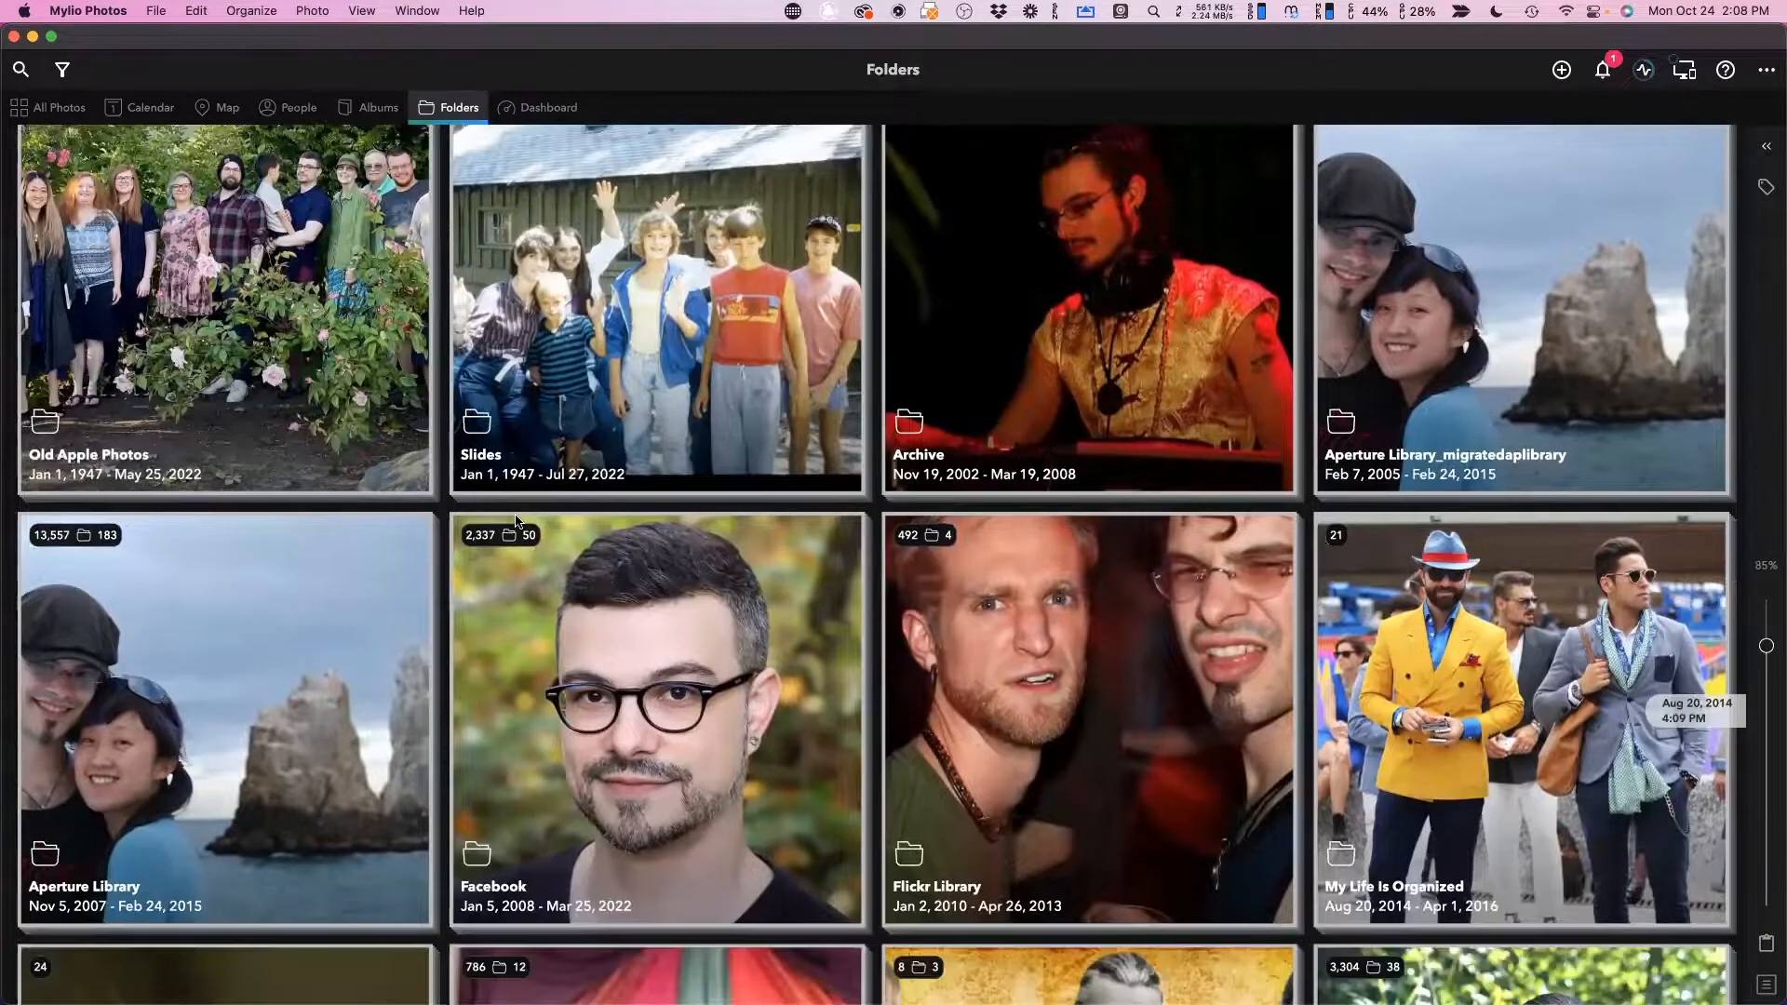
pyautogui.scroll(-12, 515, 521)
pyautogui.scroll(-4, 516, 522)
pyautogui.scroll(20, 517, 521)
pyautogui.scroll(10, 519, 521)
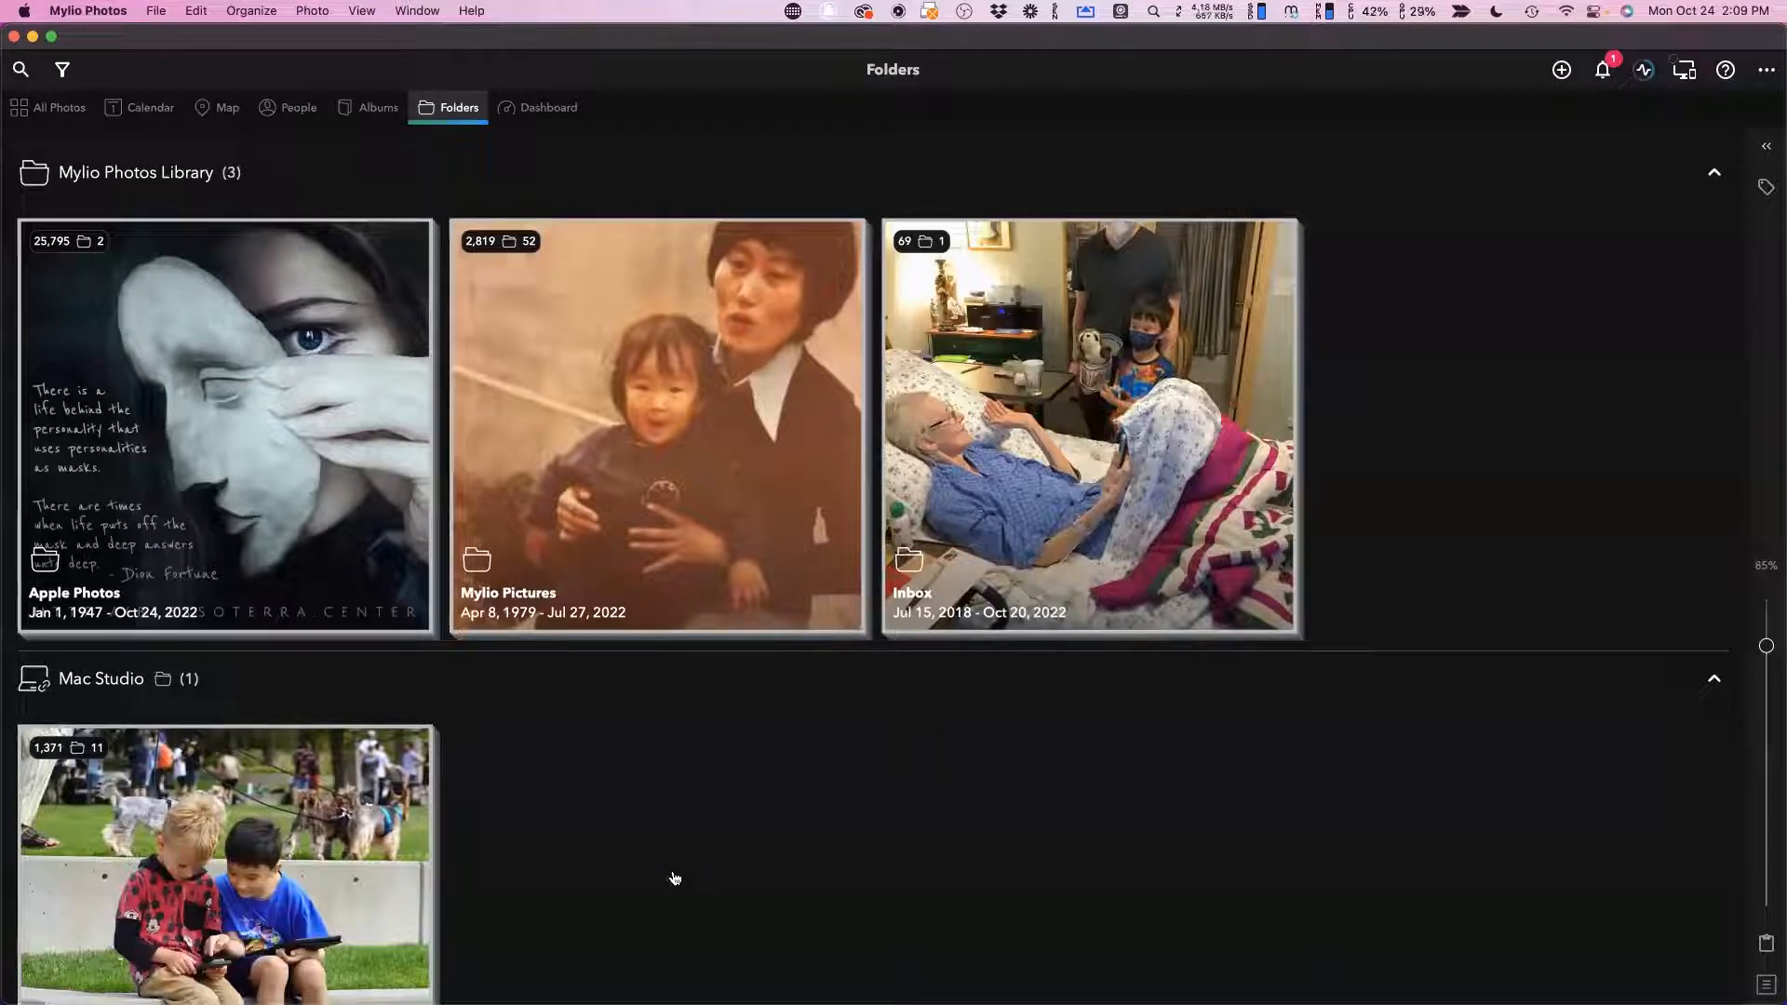
# Check the slide in Preview, return to Mylio Photos, and open the FastFoto subfolder in the MacBook Pro's Pictures folder.
pyautogui.press('super+Tab')
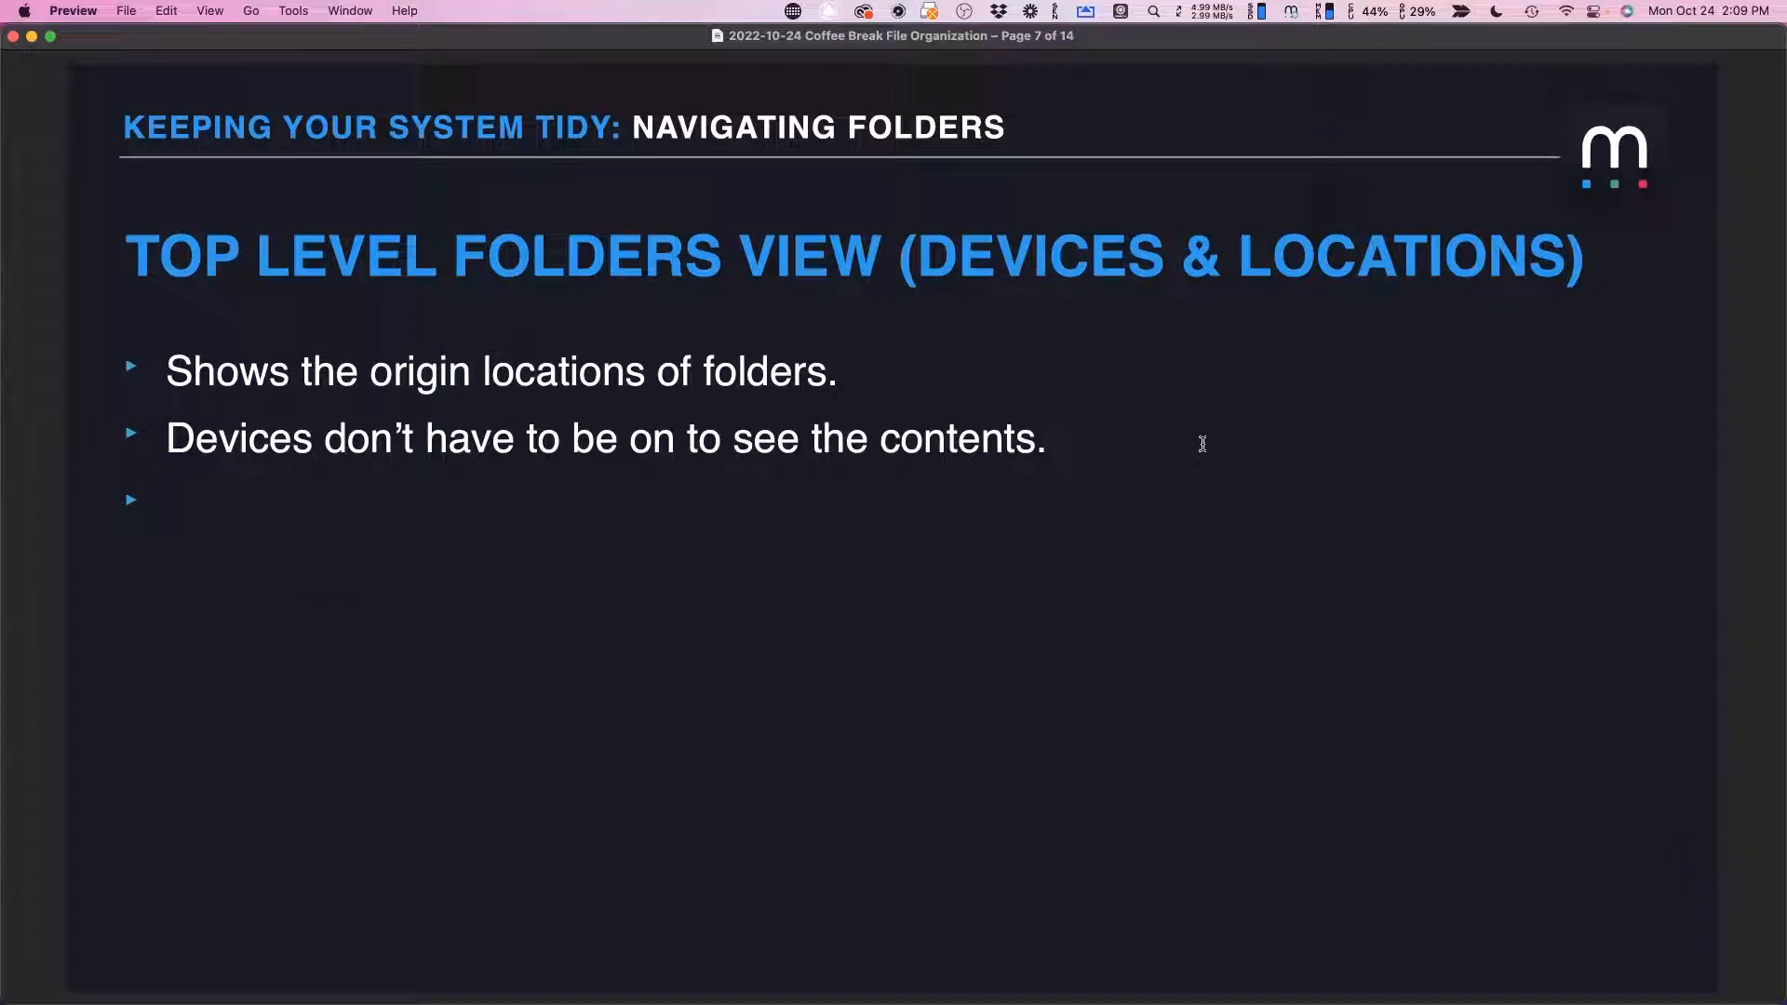
pyautogui.press('super+Tab')
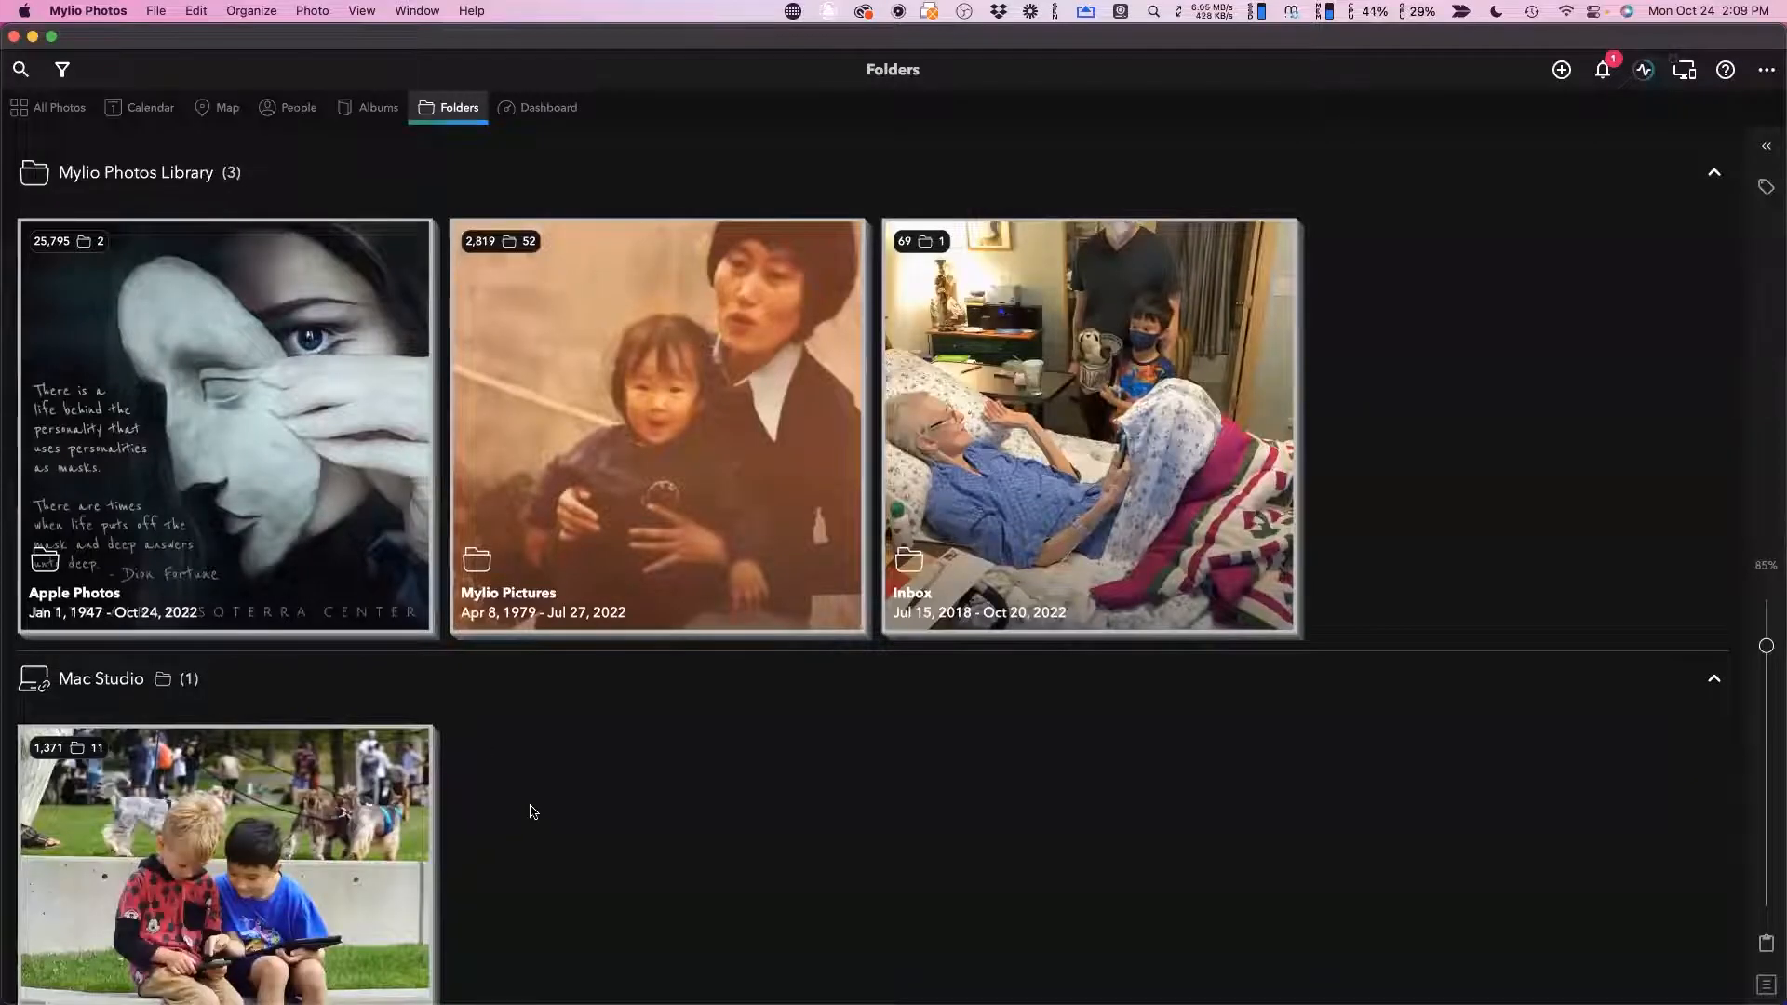
pyautogui.scroll(-2, 534, 811)
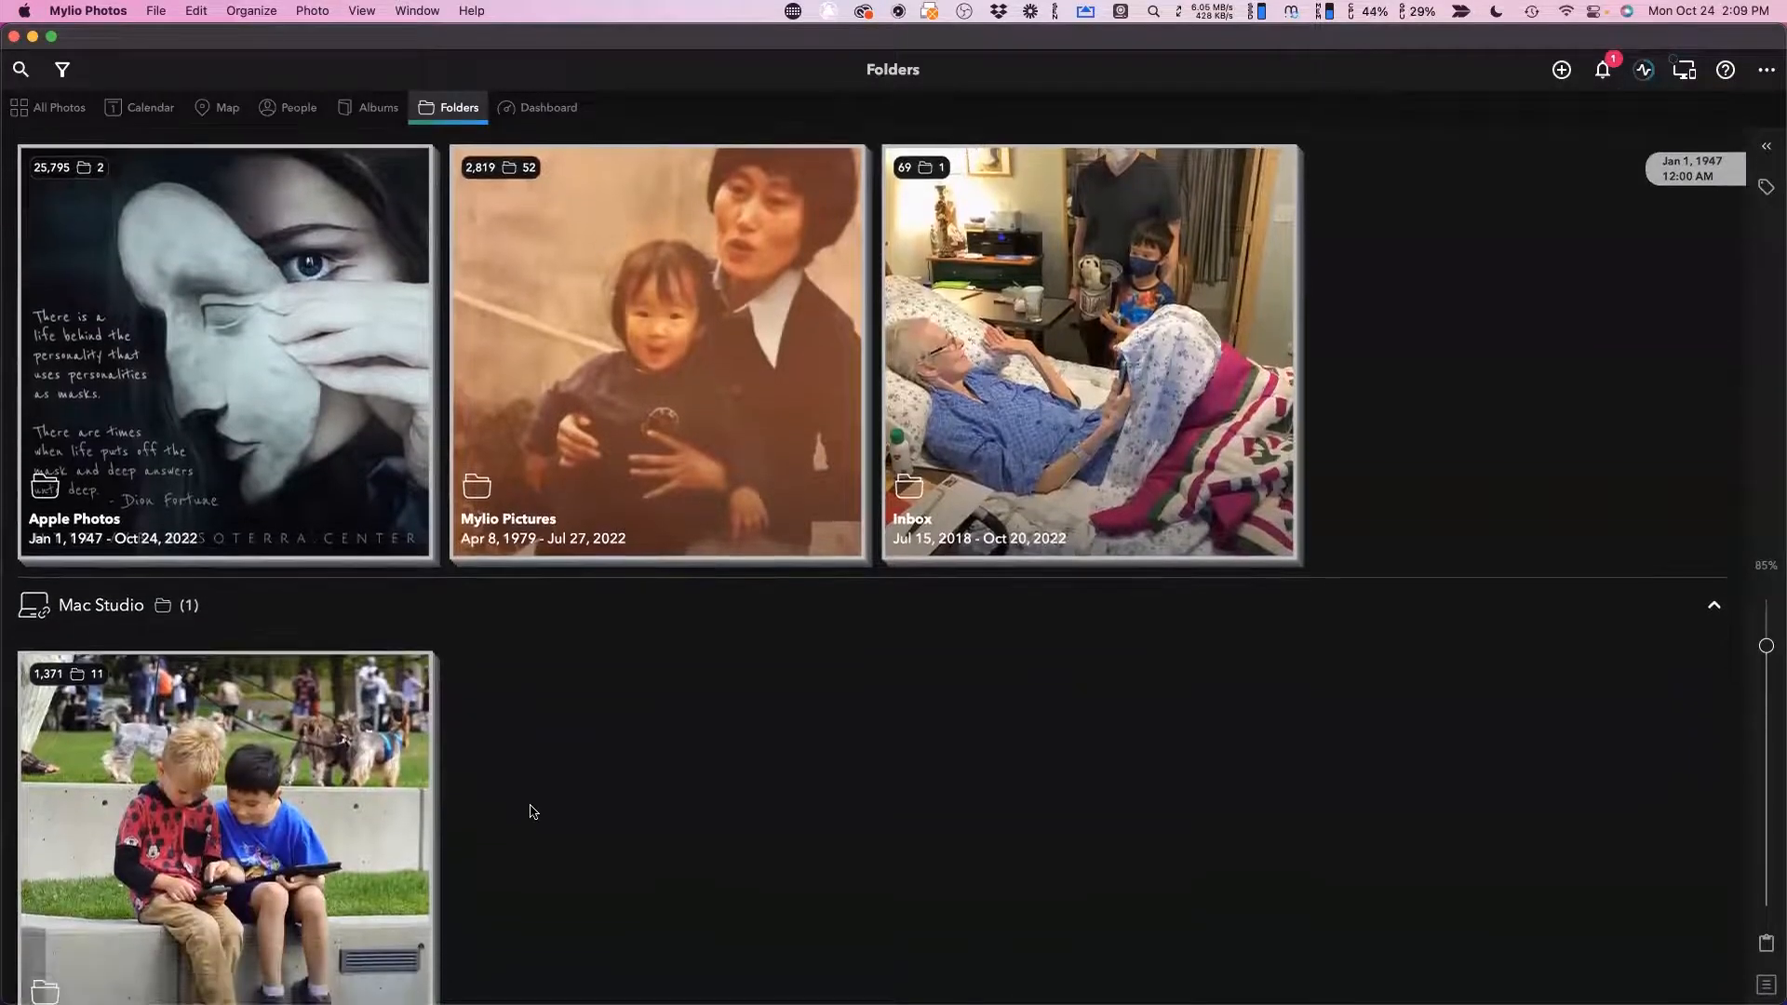
pyautogui.scroll(-10, 534, 811)
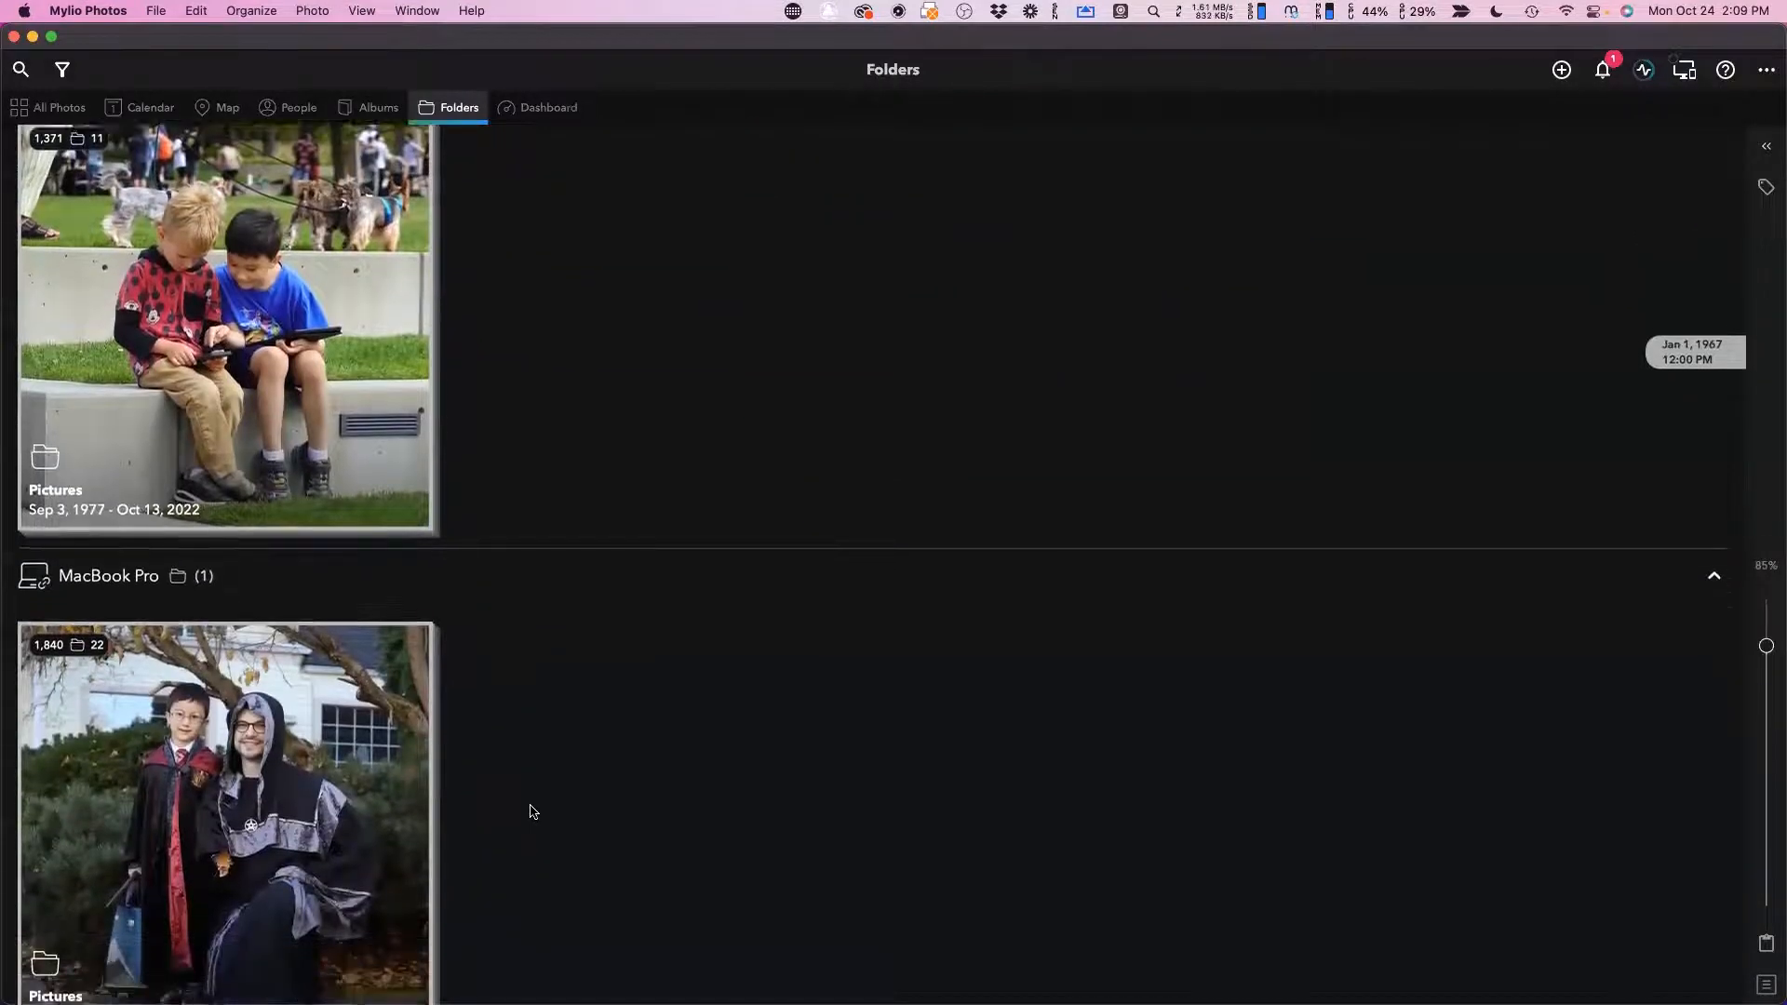
pyautogui.scroll(-3, 533, 812)
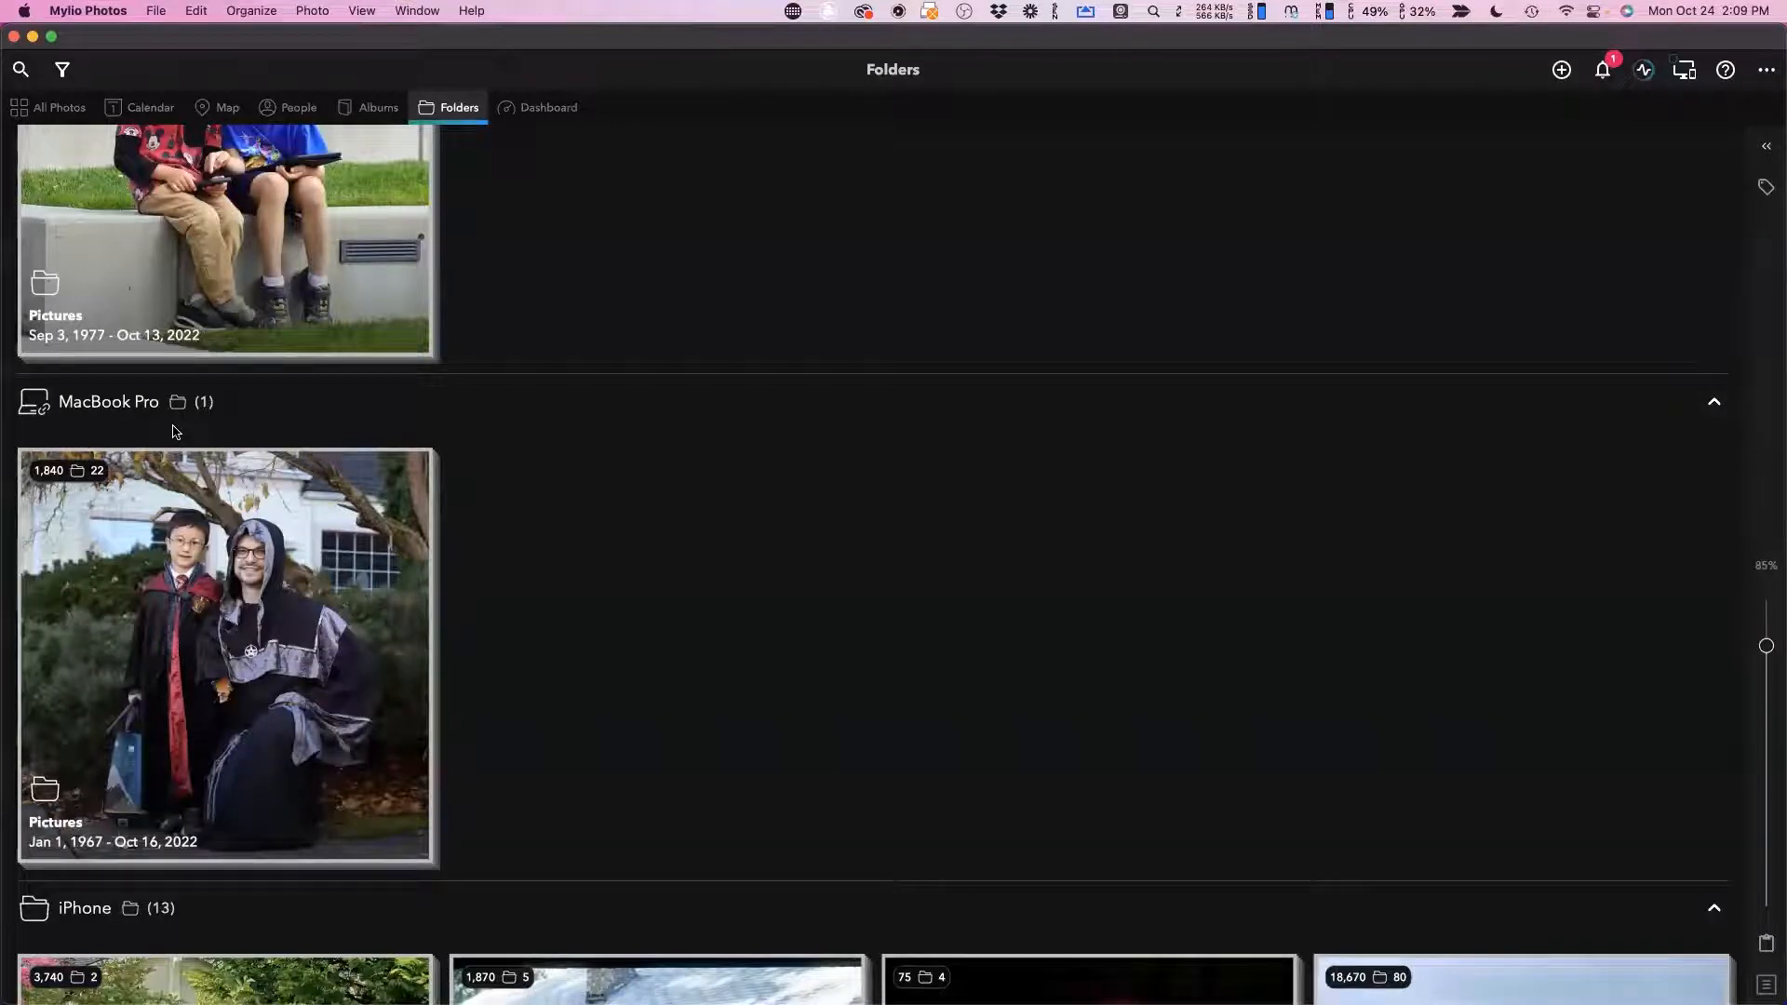
pyautogui.click(192, 546)
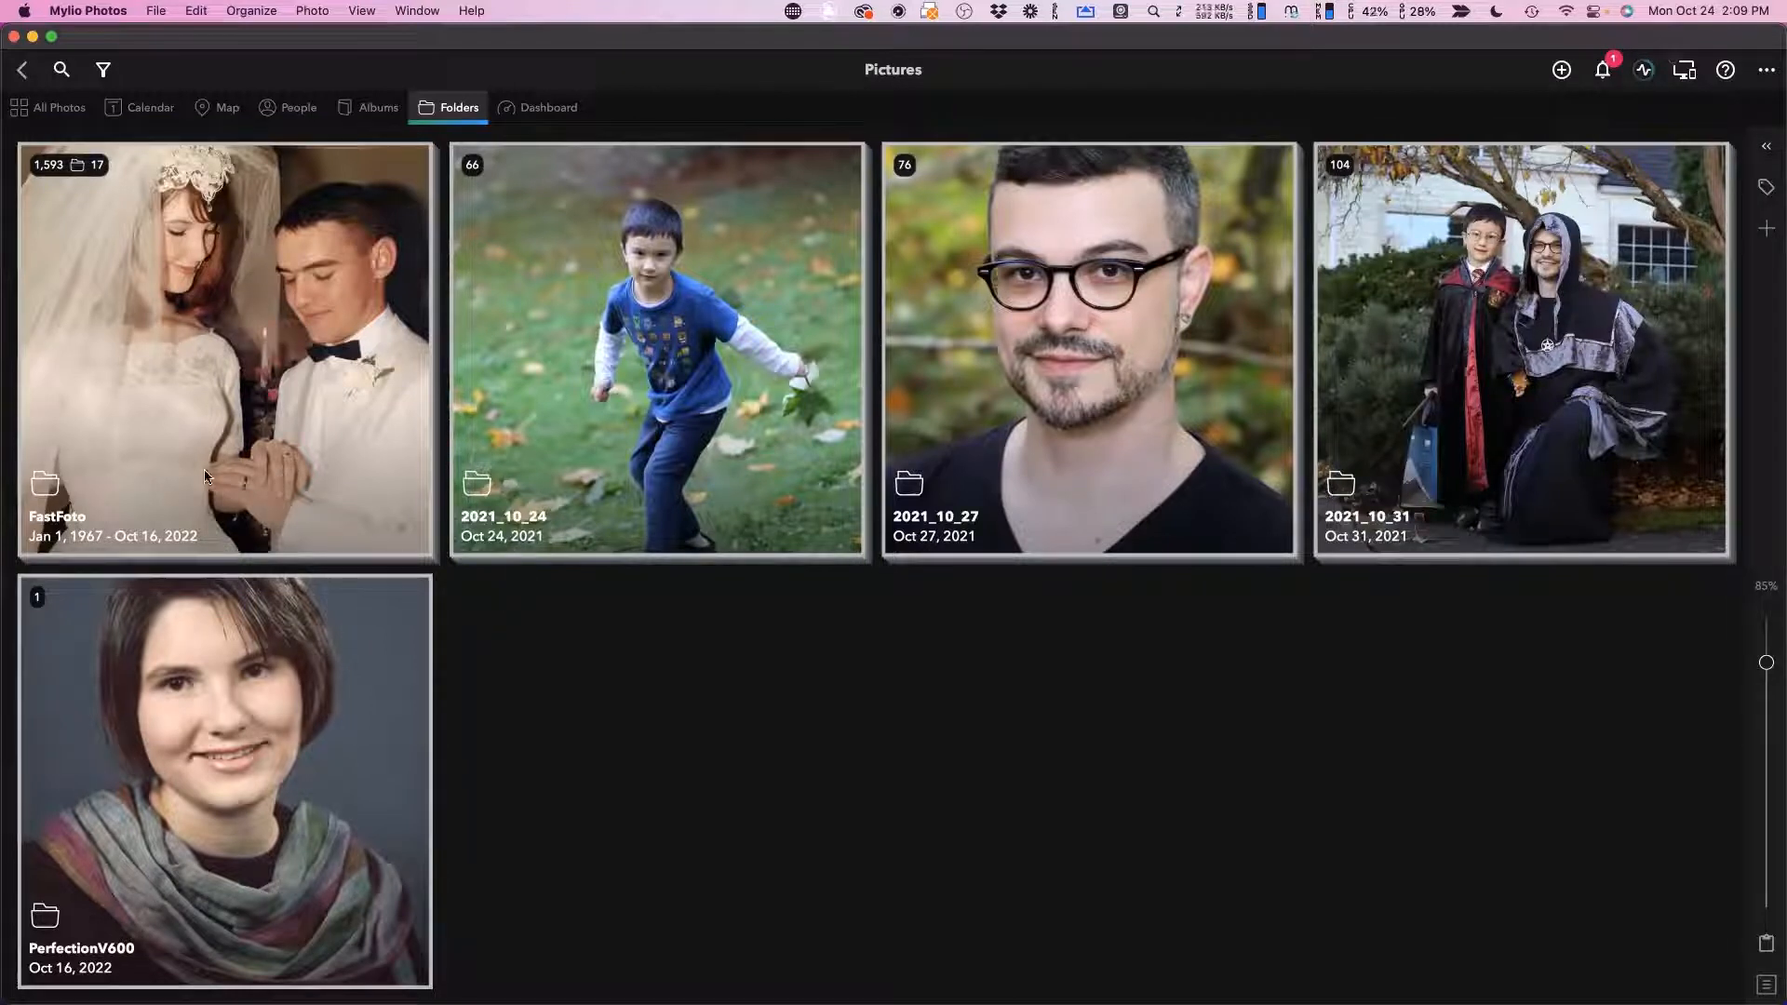
pyautogui.click(240, 449)
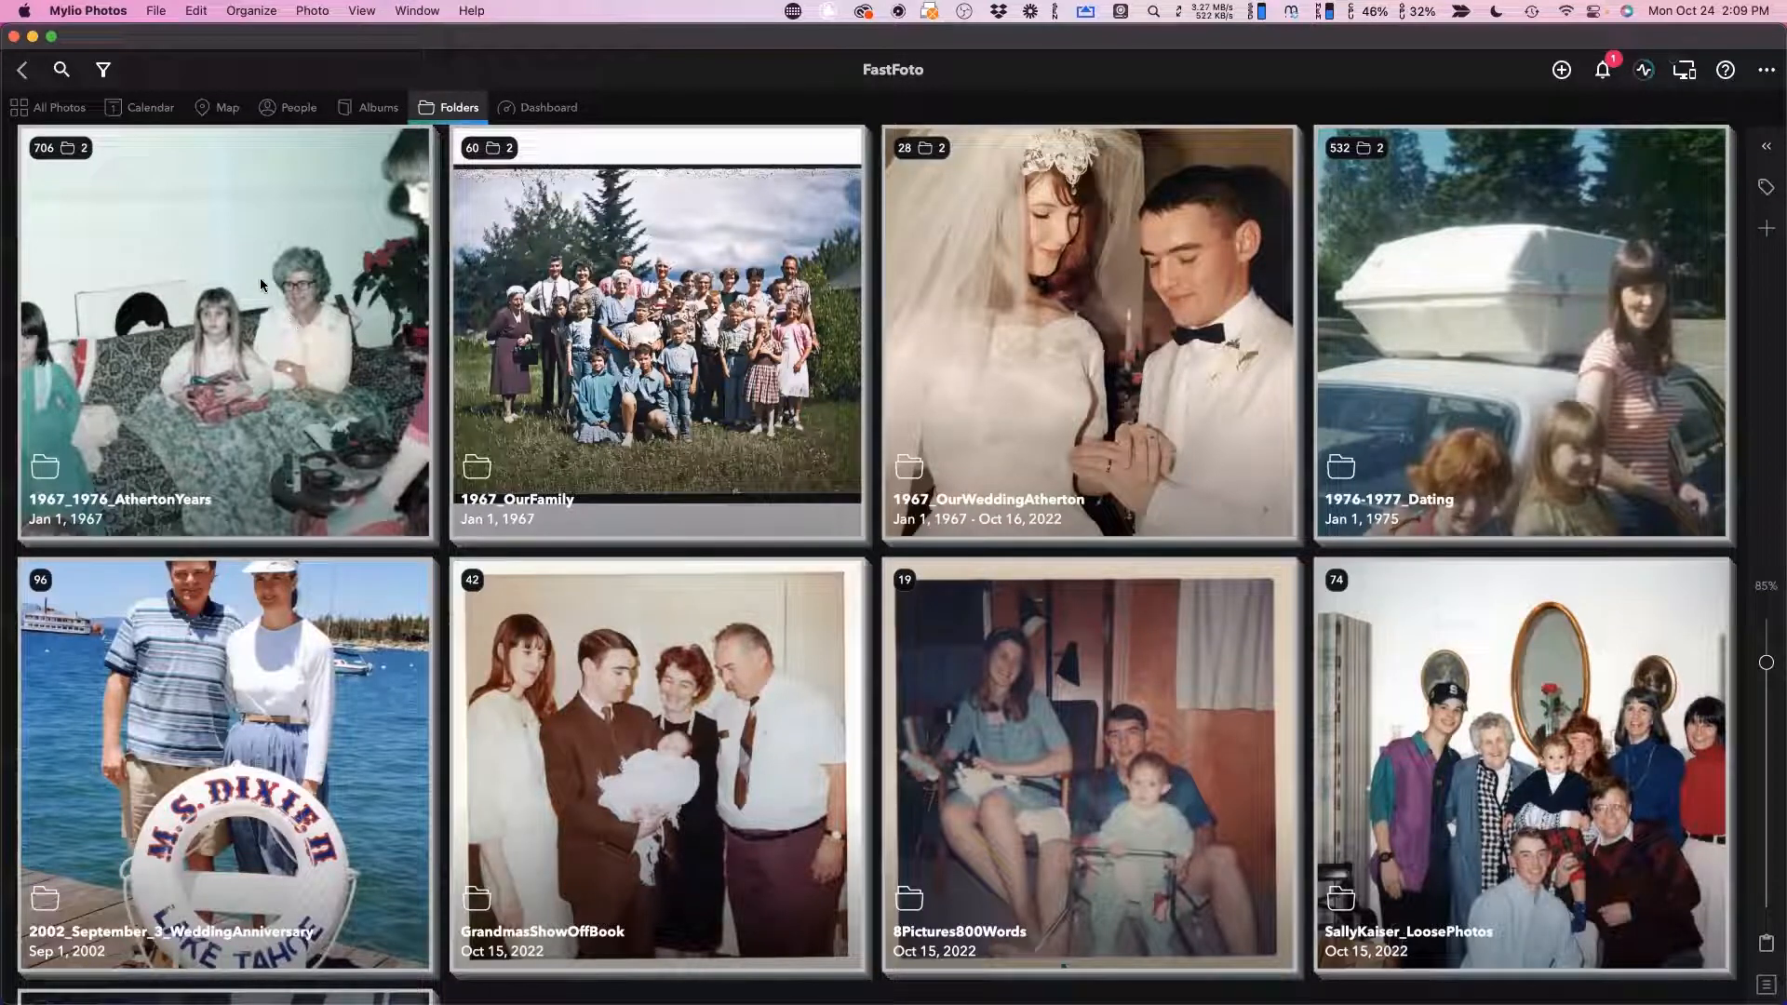
# Go back up from FastFoto to Pictures and return to the top-level folders.
pyautogui.click(23, 71)
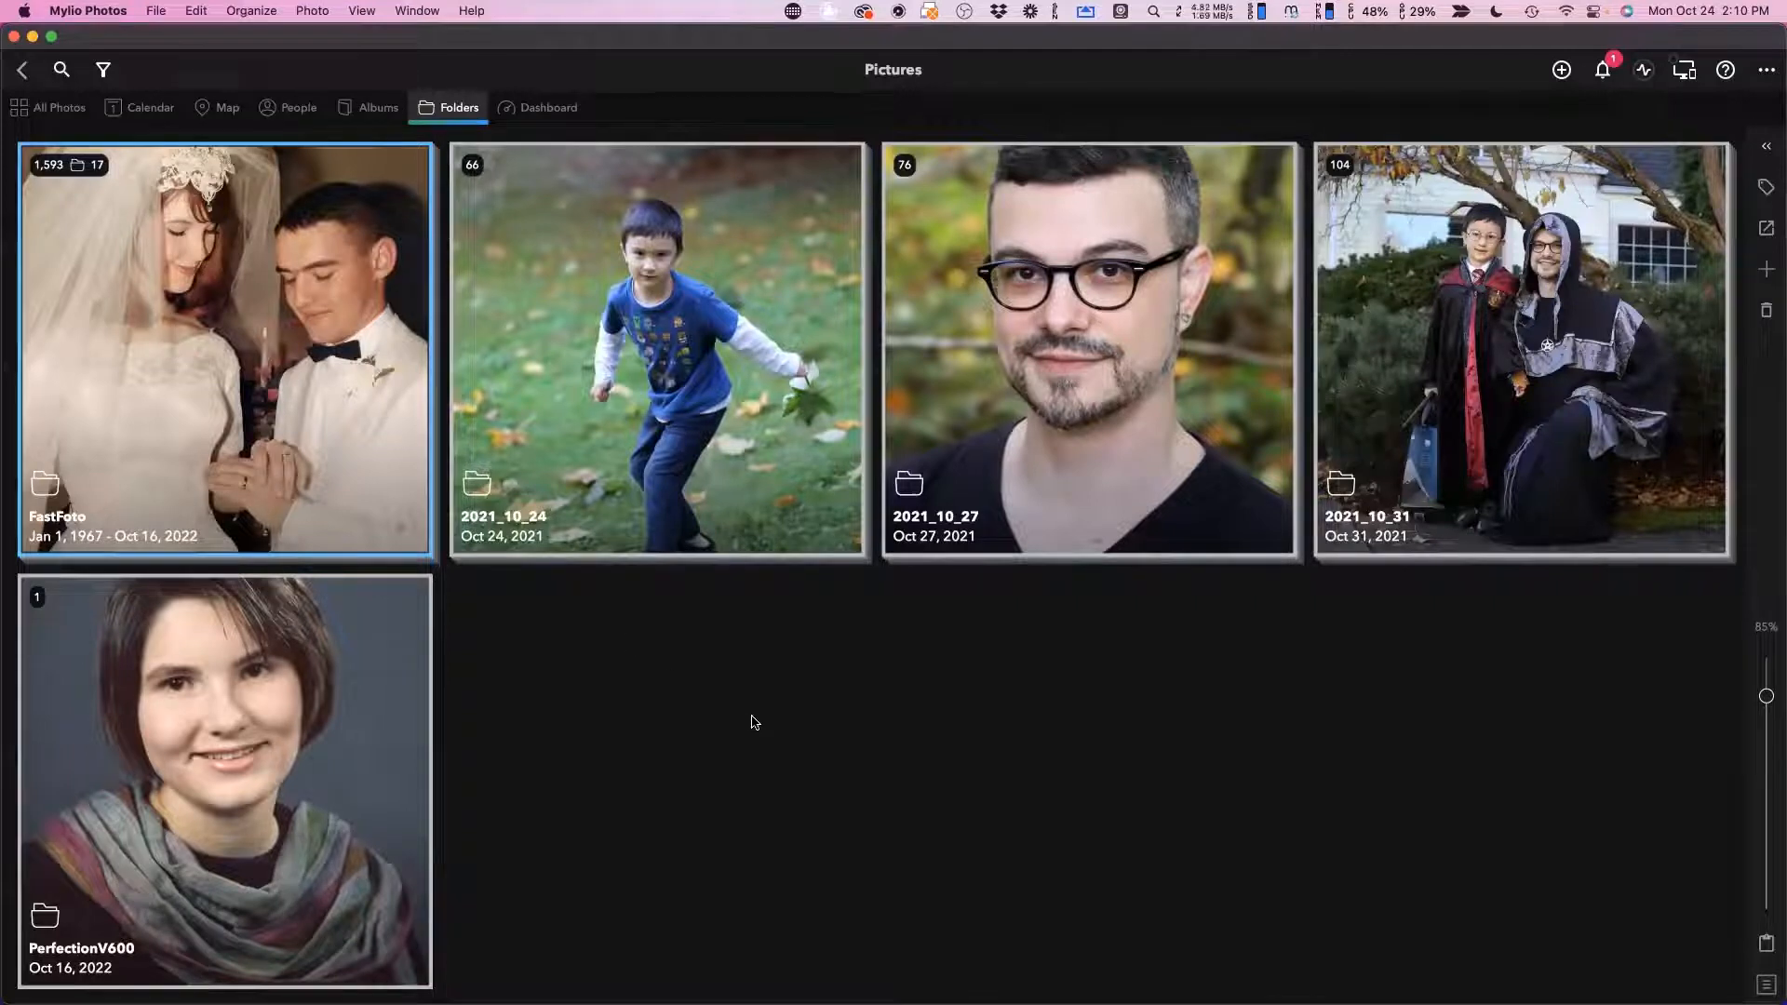
pyautogui.click(453, 113)
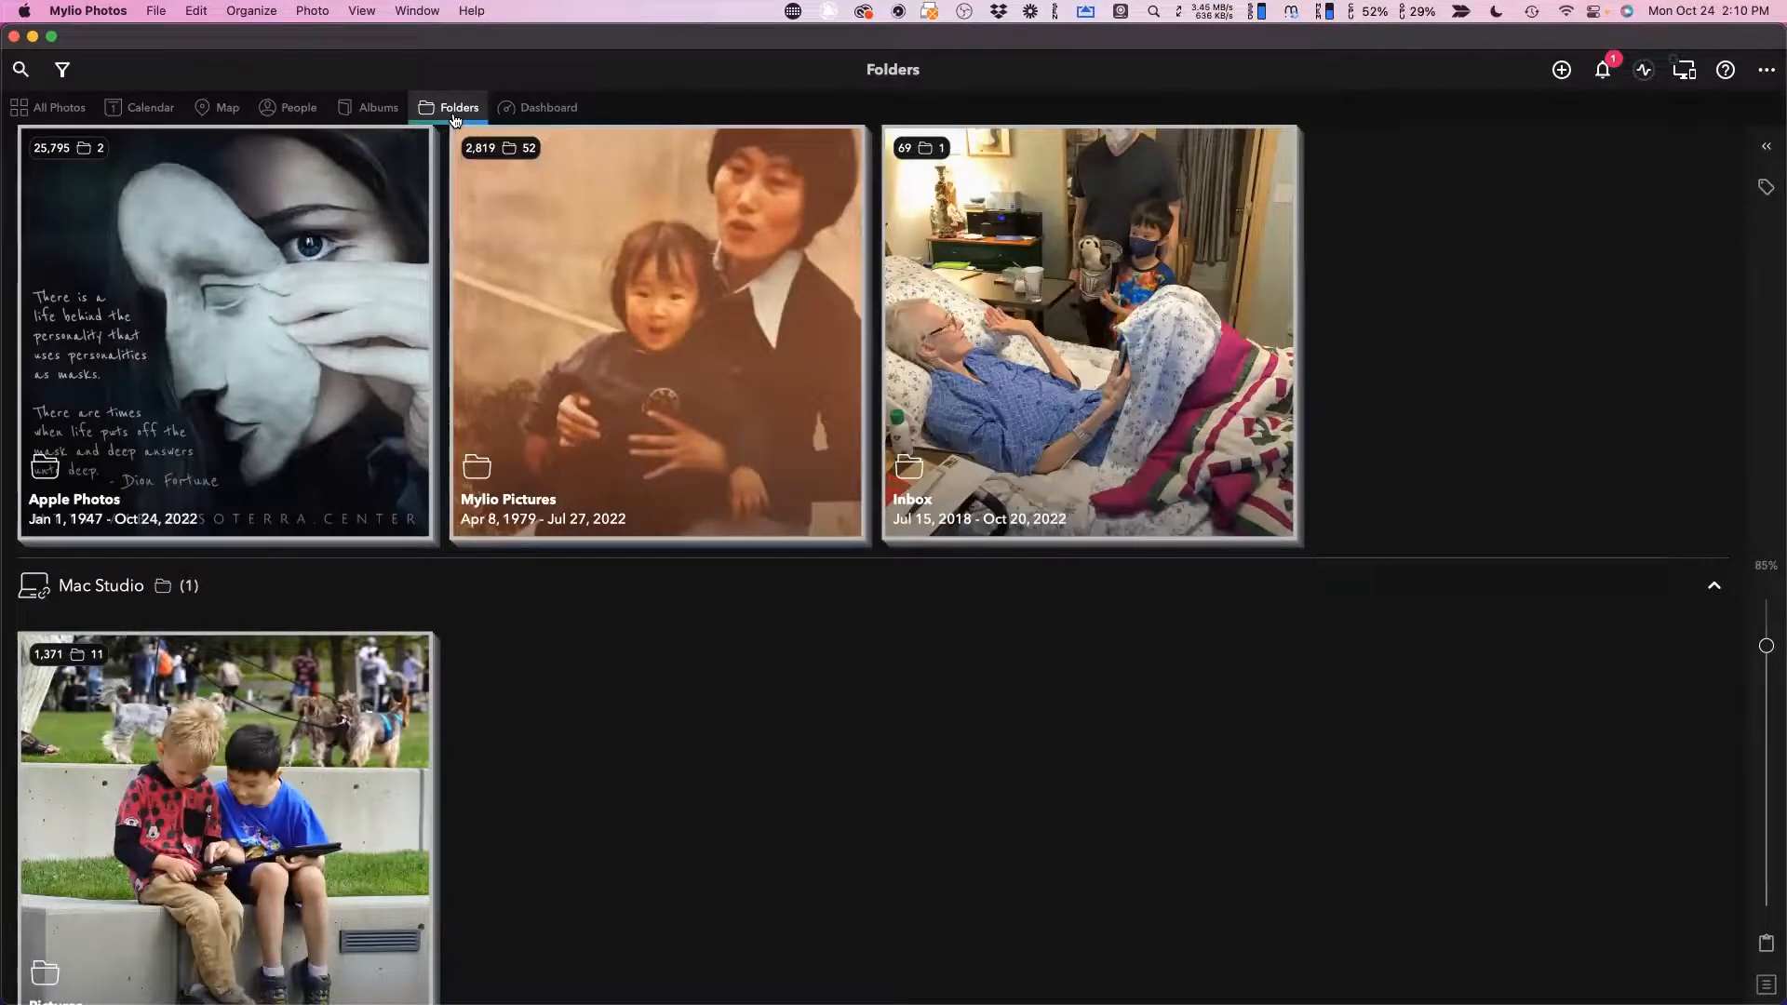
# Switch to Preview, advance to the Traversing Folders slide, and highlight the computer instructions for selecting and opening folders.
pyautogui.press('super+Tab')
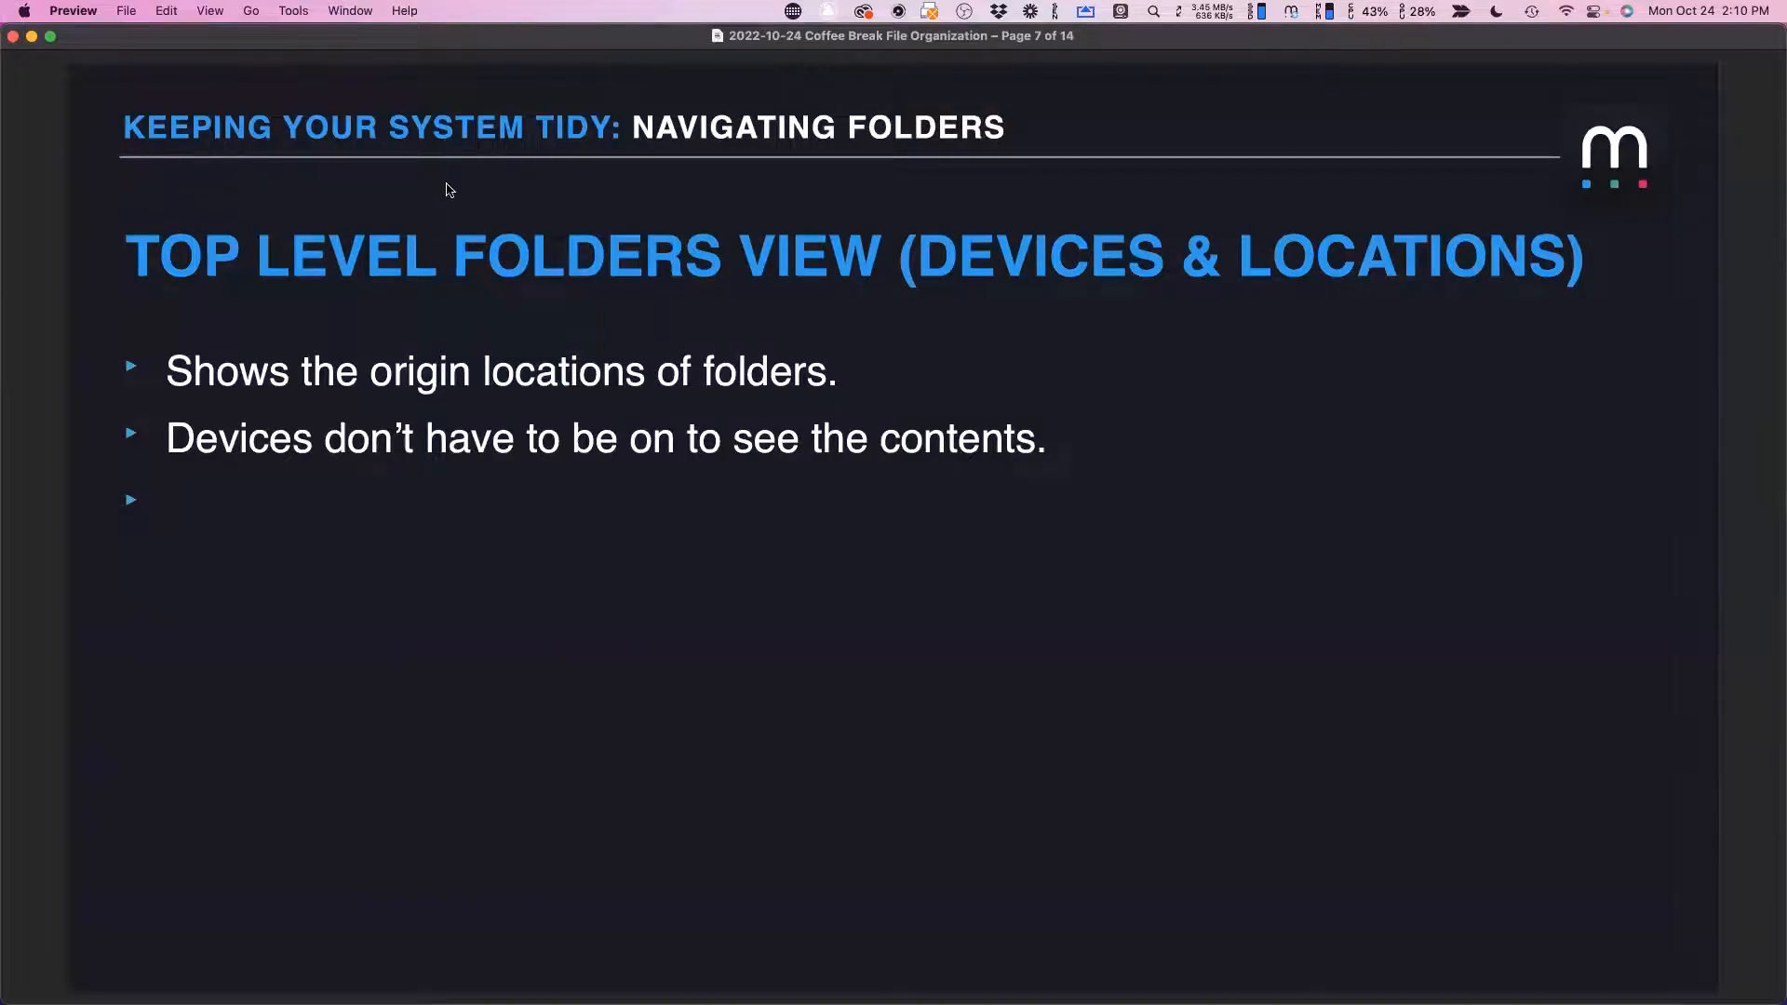
pyautogui.press('Down')
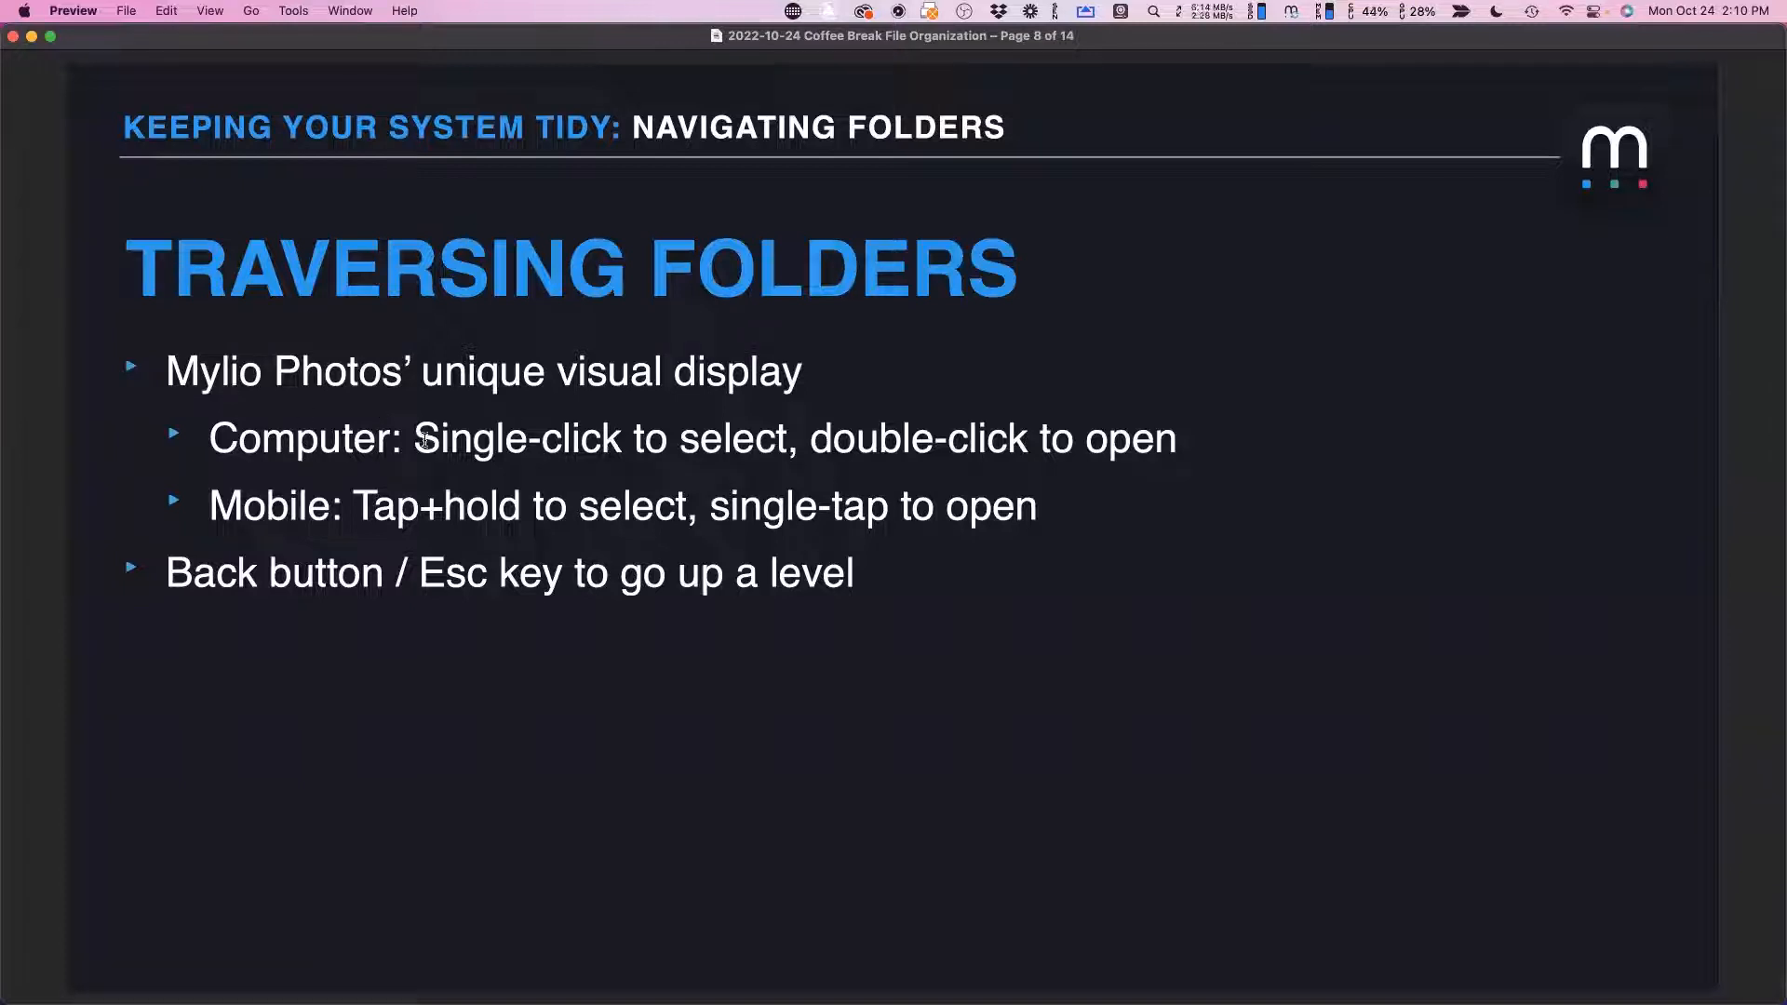
pyautogui.moveTo(419, 439); pyautogui.dragTo(1197, 441)
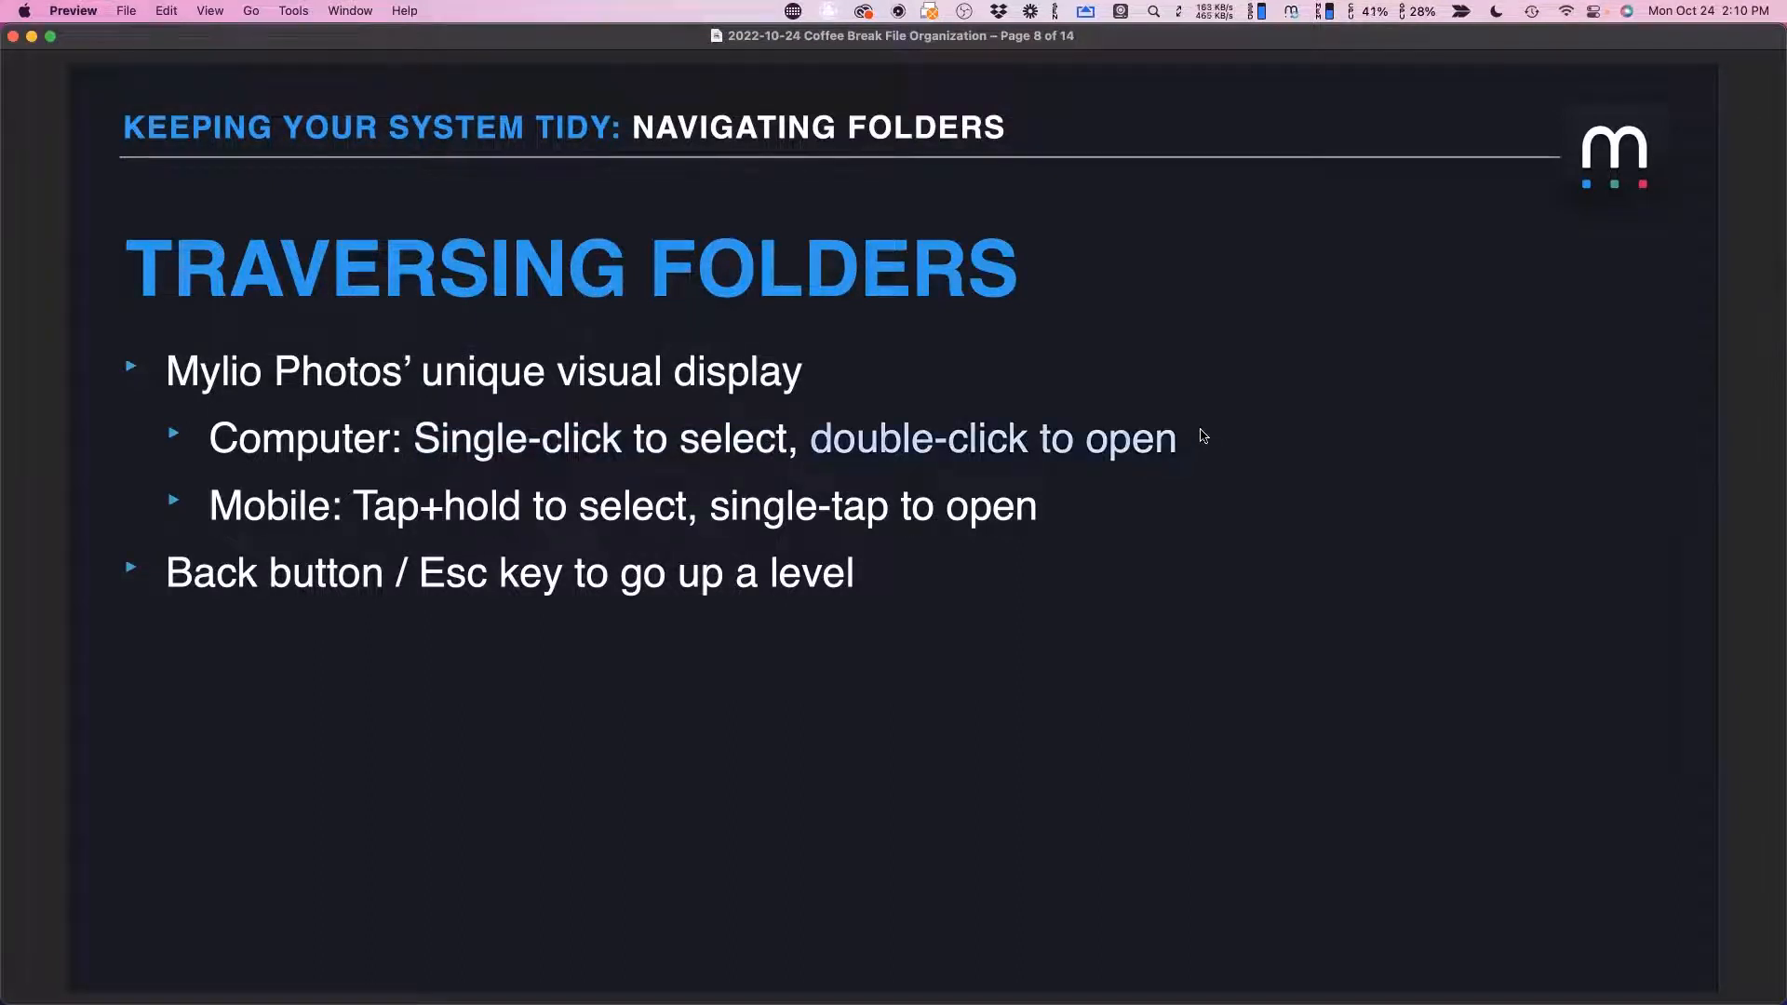
# Switch to Mylio Photos and select the Pictures folder under MacBook Pro.
pyautogui.press('super+Tab')
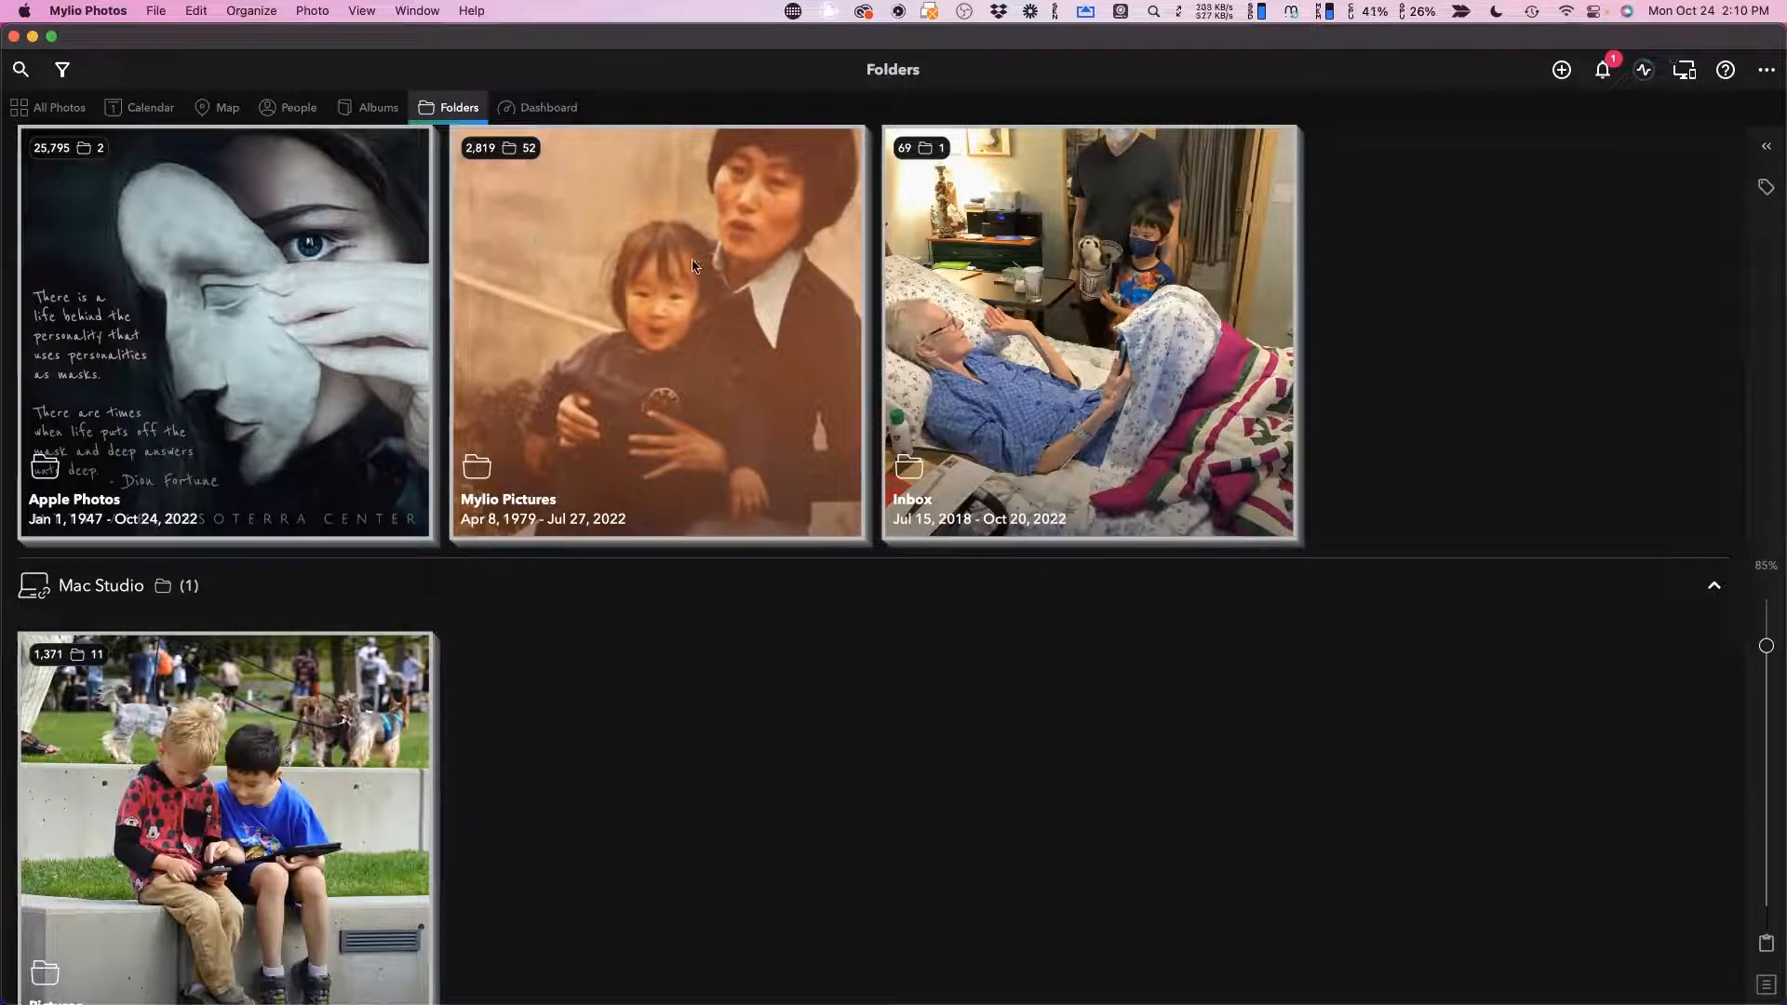
pyautogui.scroll(-5, 558, 661)
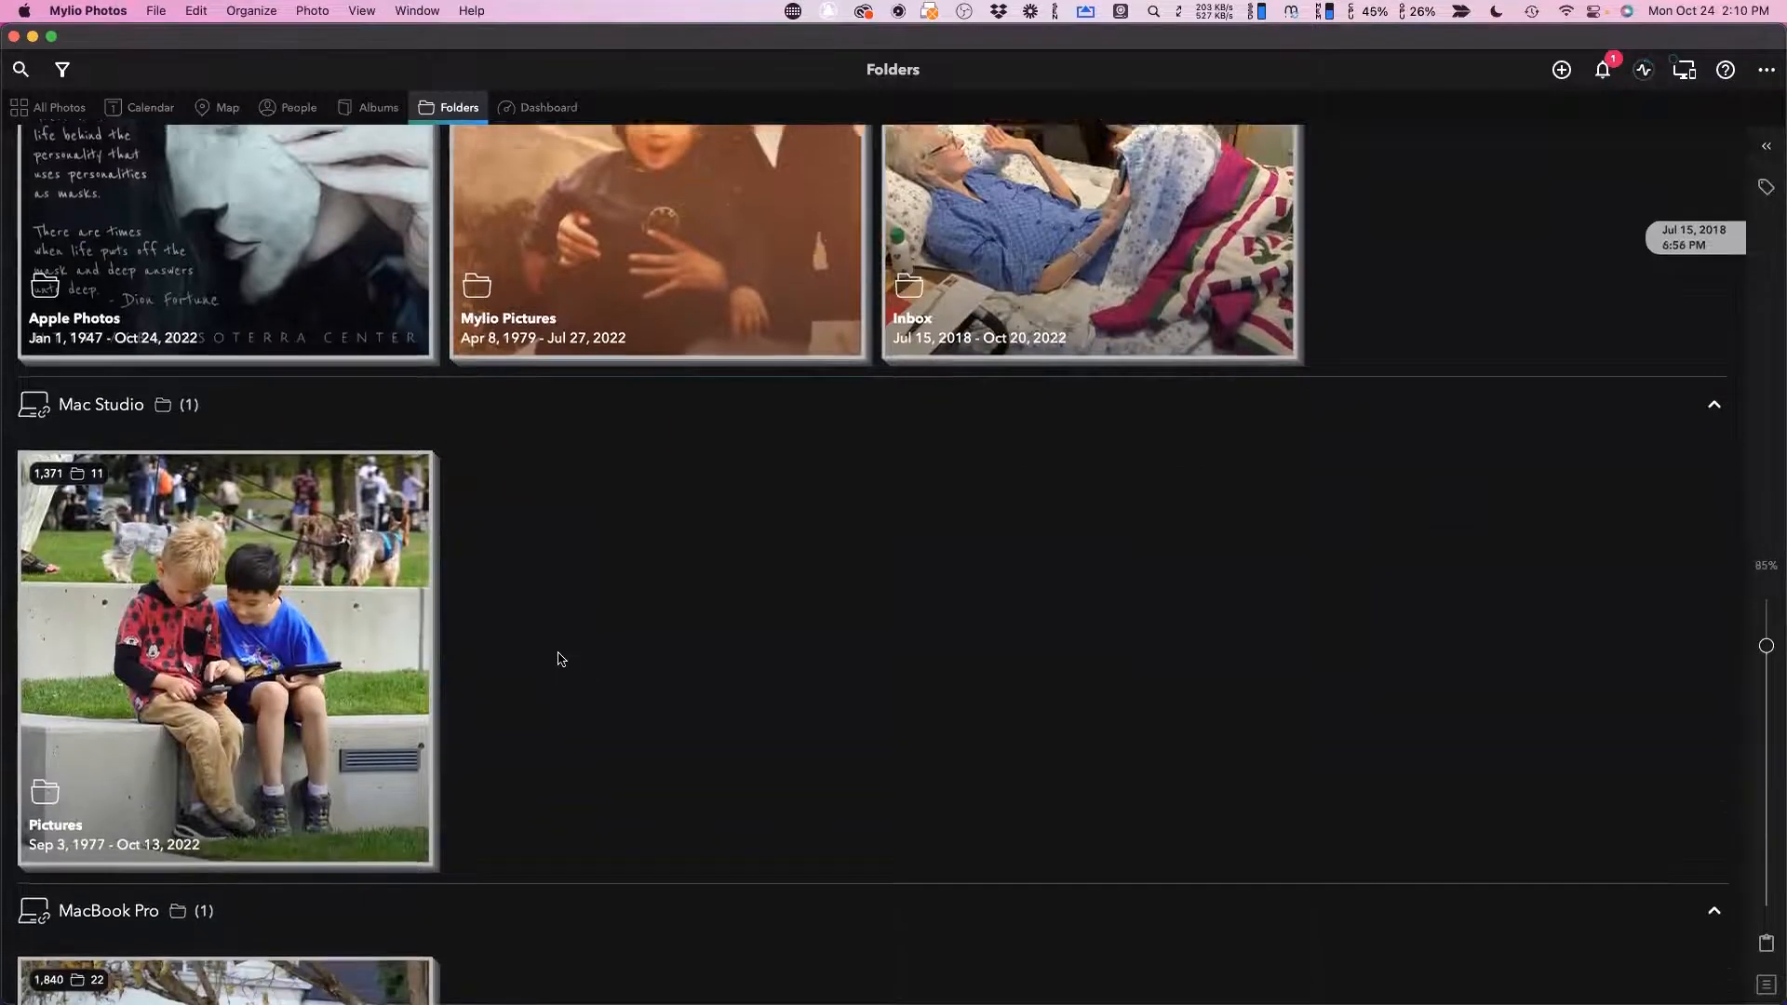
pyautogui.scroll(-5, 265, 559)
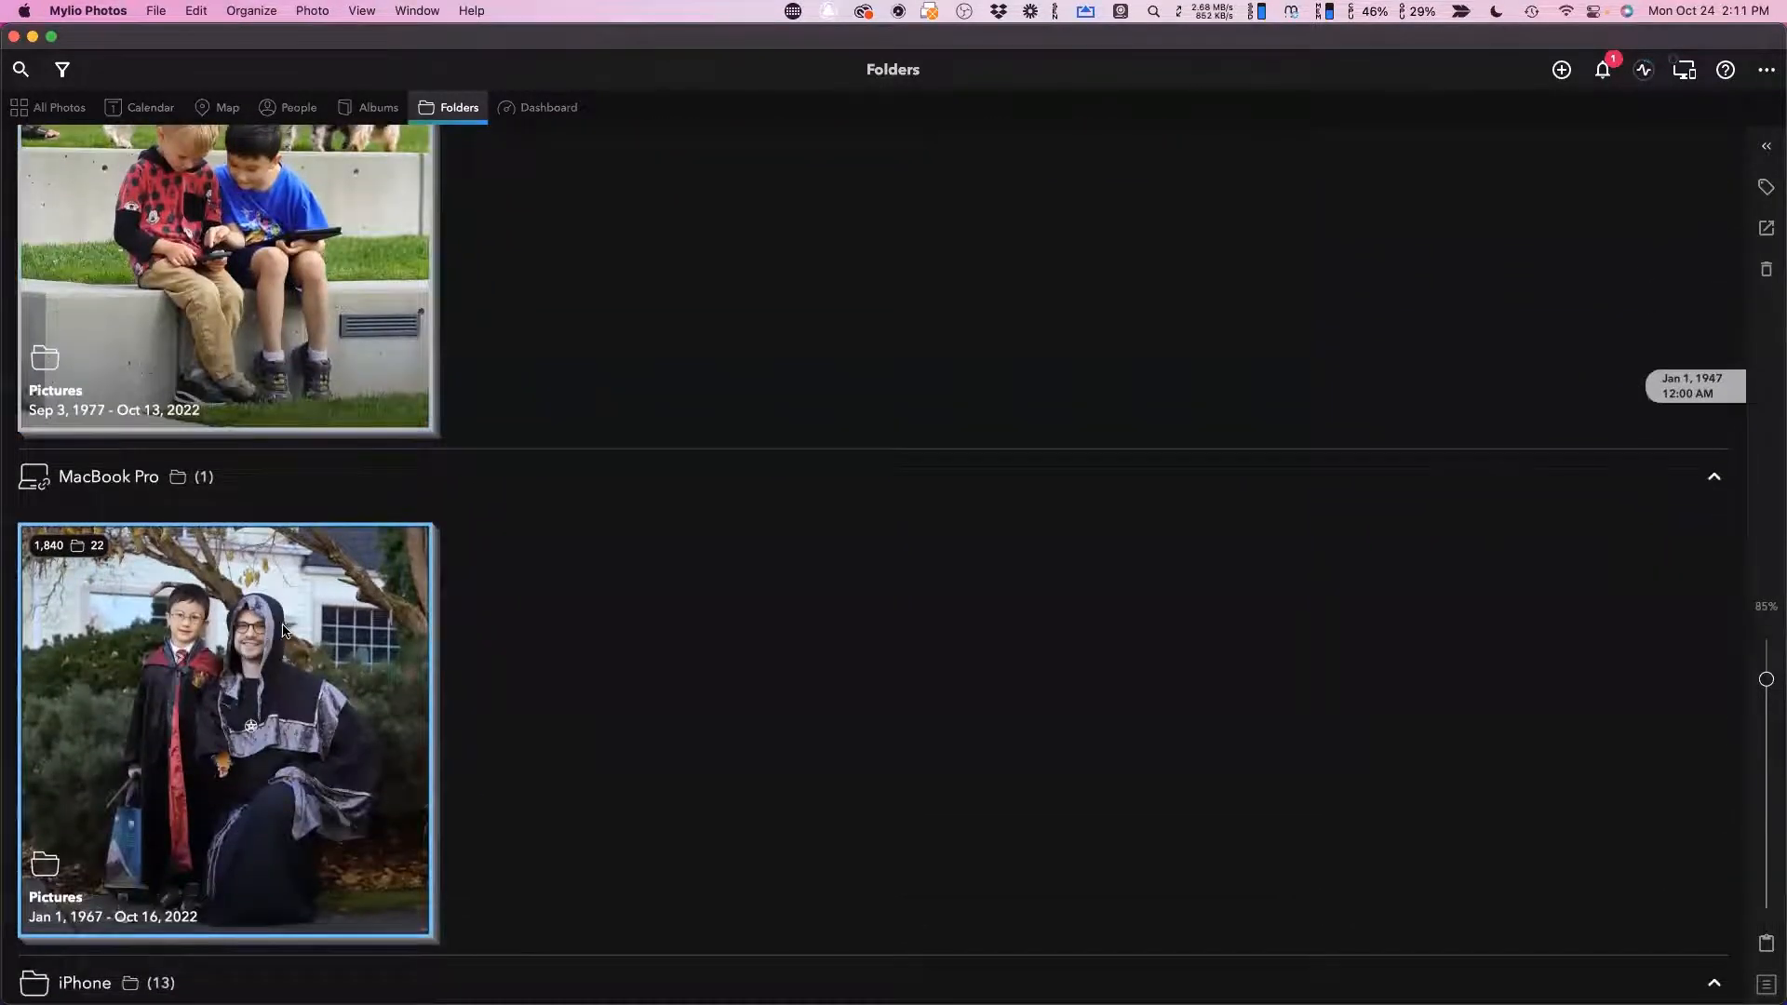
# Enlarge the folder thumbnails, and restore their size to 85%.
pyautogui.press('super+minus')
pyautogui.press('super+equal')
pyautogui.press('super+equal')
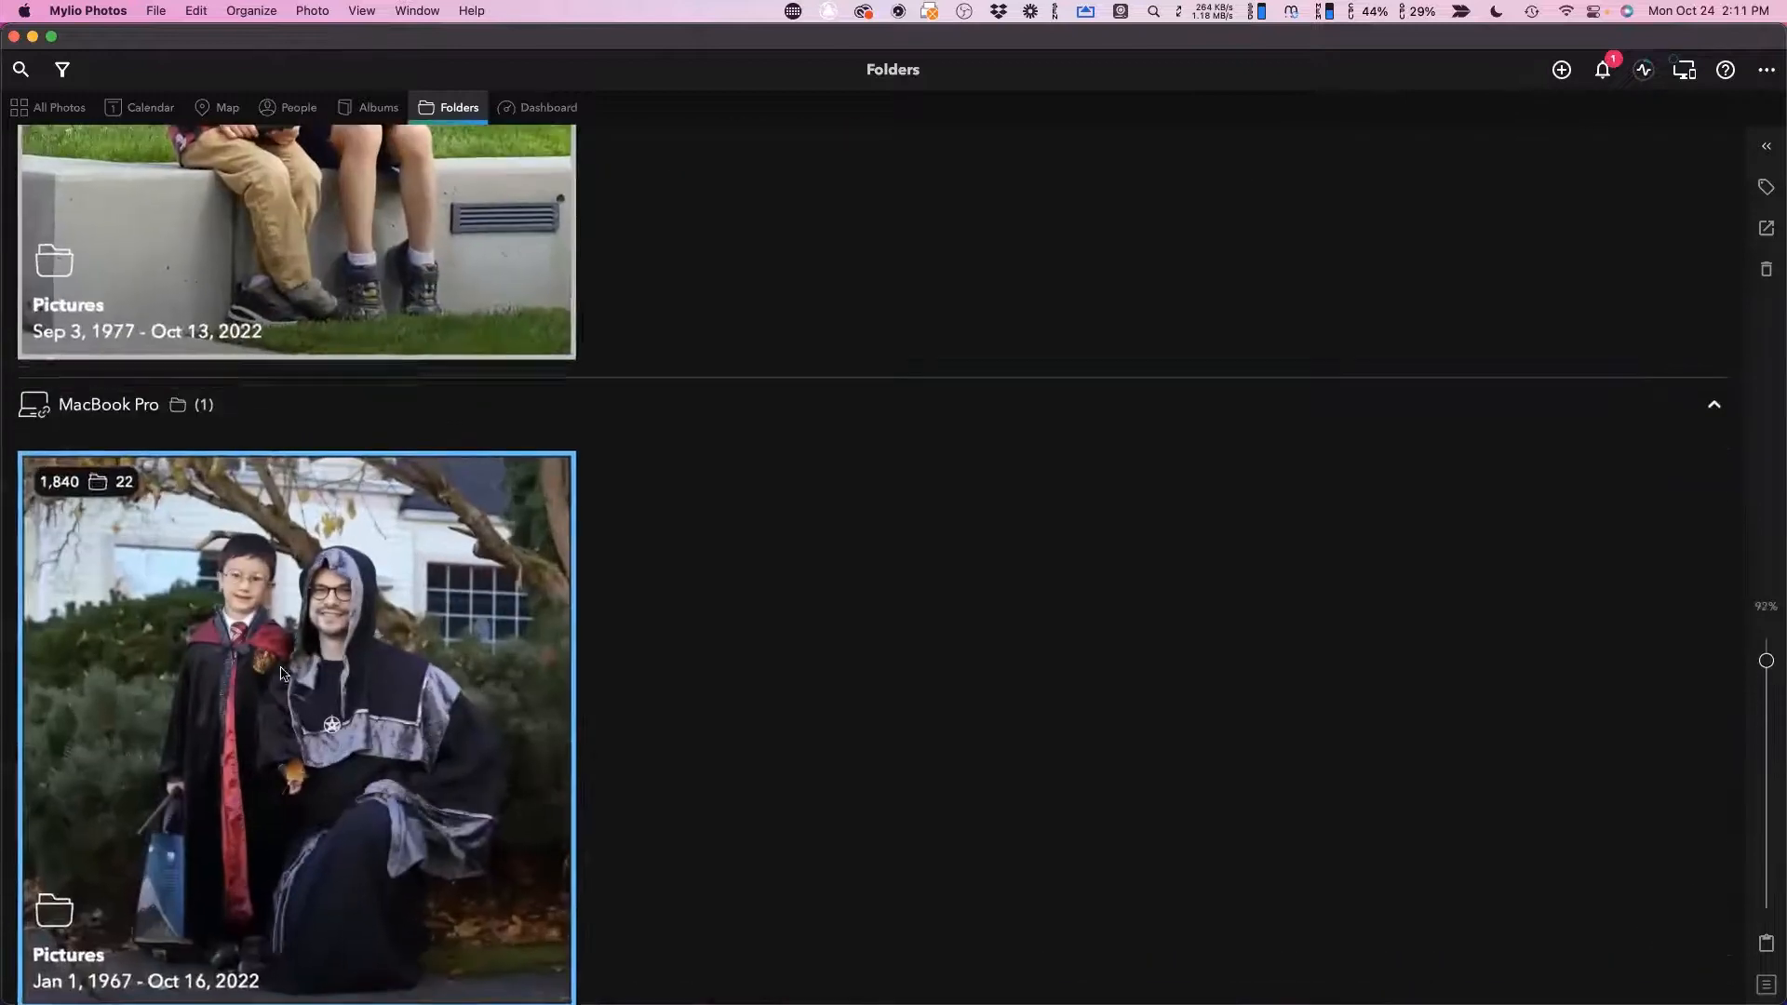
pyautogui.scroll(-2, 312, 682)
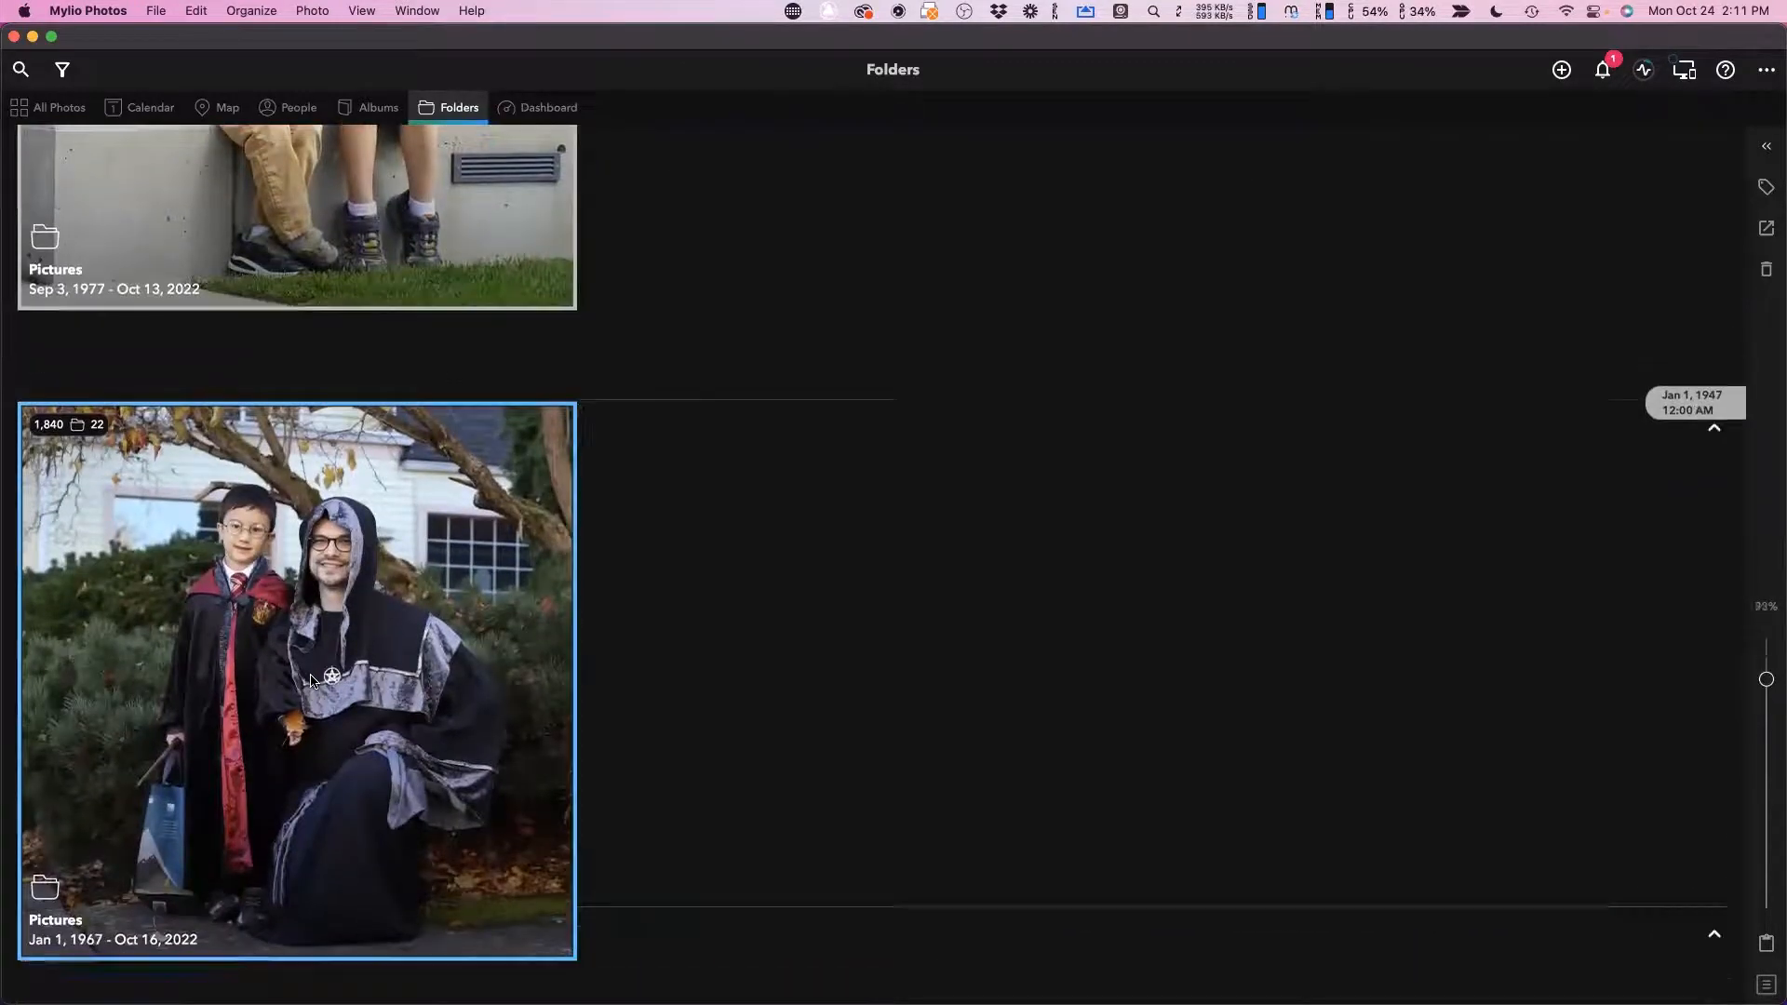
pyautogui.press('super+minus')
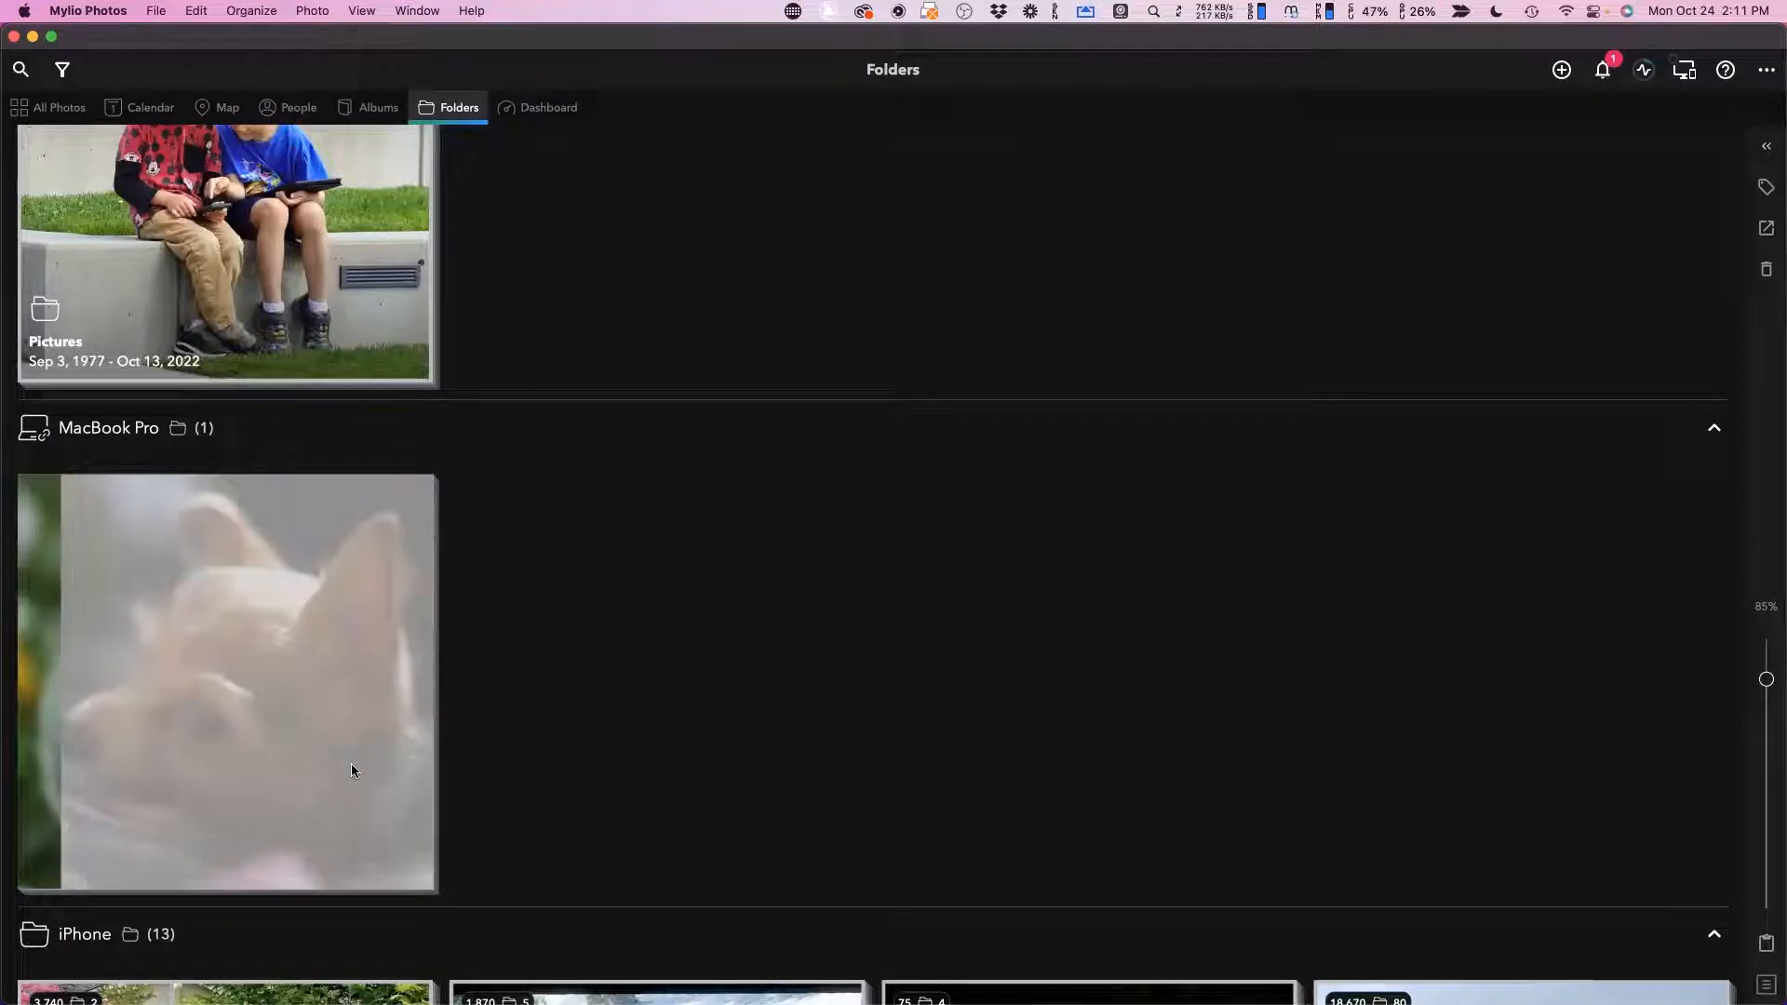
# Deselect and reselect the Pictures folder under MacBook Pro, and open it to show its subfolders.
pyautogui.click(348, 751)
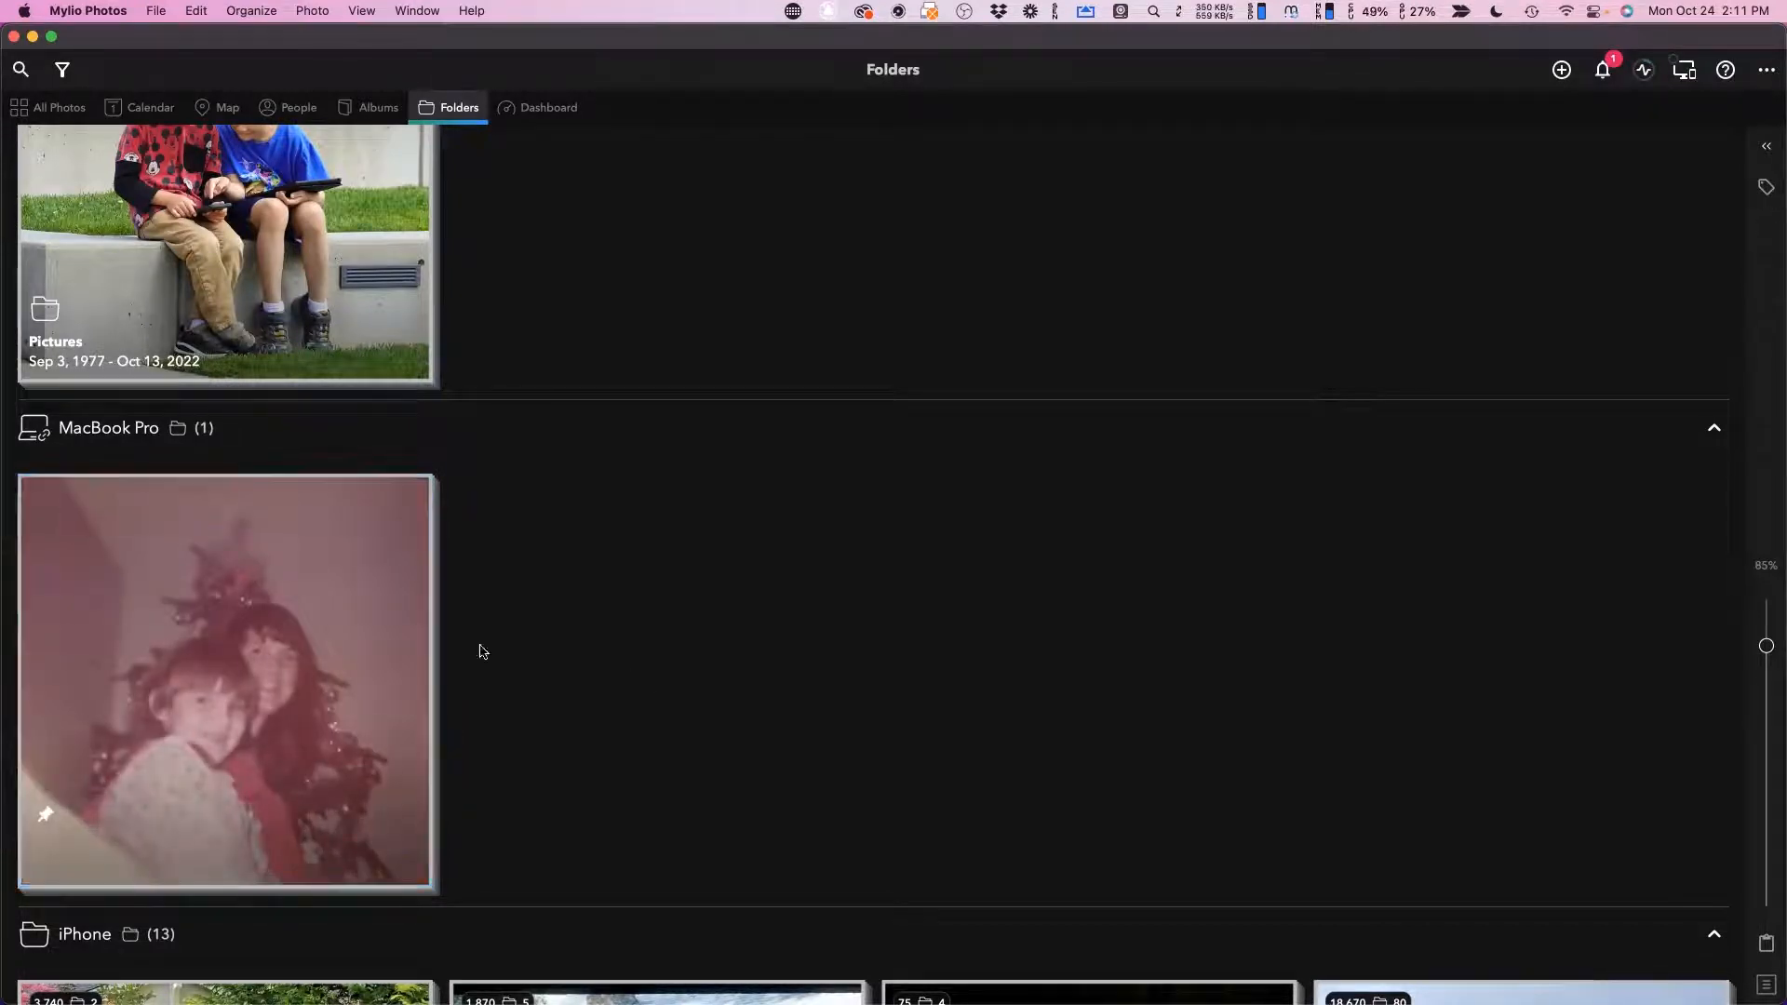
pyautogui.click(287, 633)
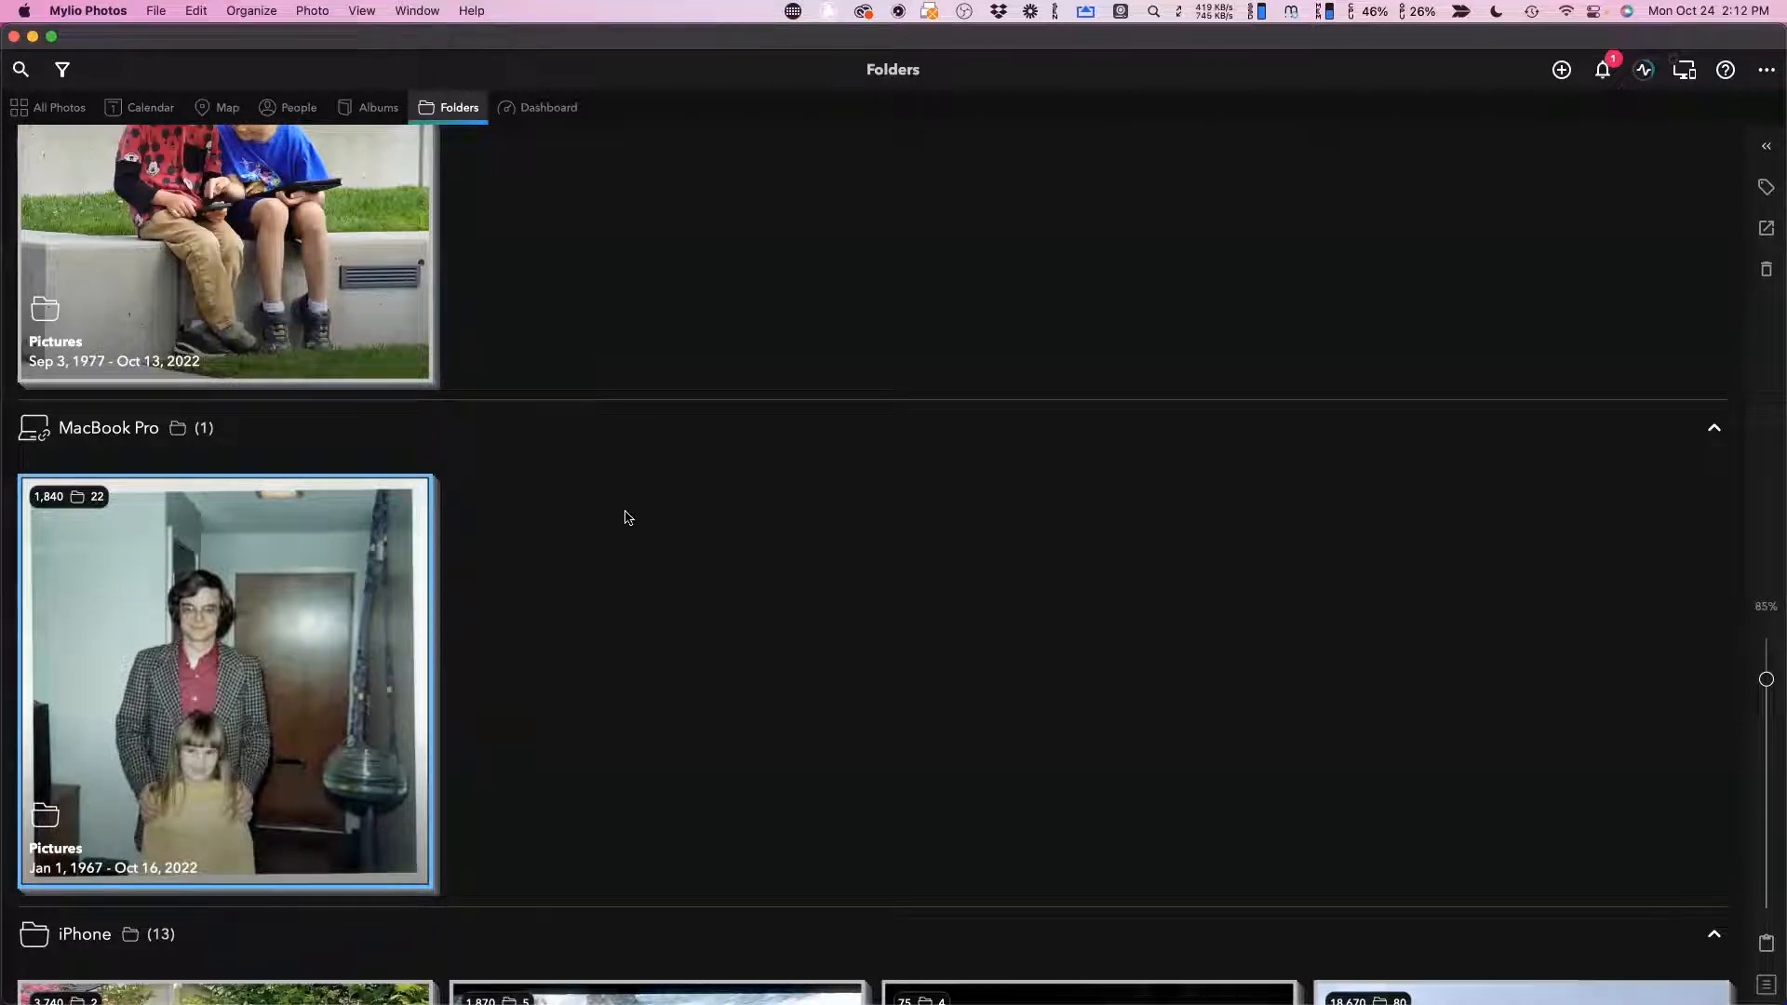
pyautogui.scroll(1, 626, 518)
pyautogui.scroll(2, 626, 518)
pyautogui.scroll(-3, 626, 518)
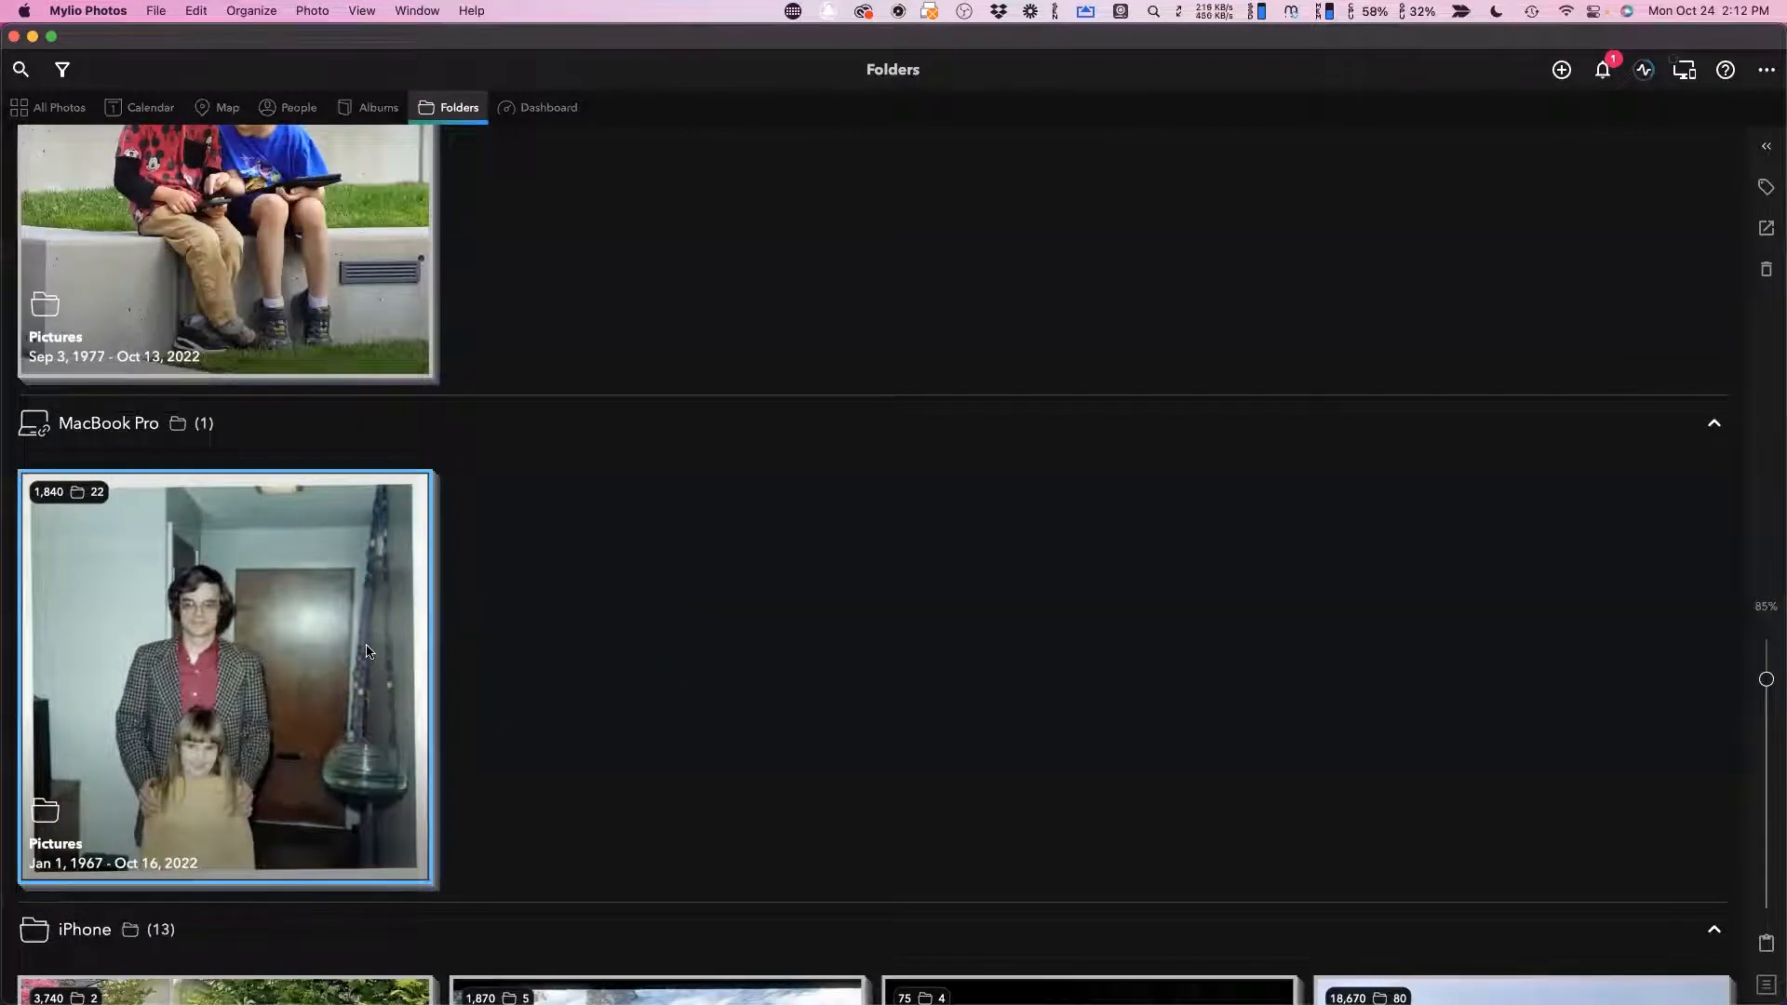
pyautogui.click(325, 610)
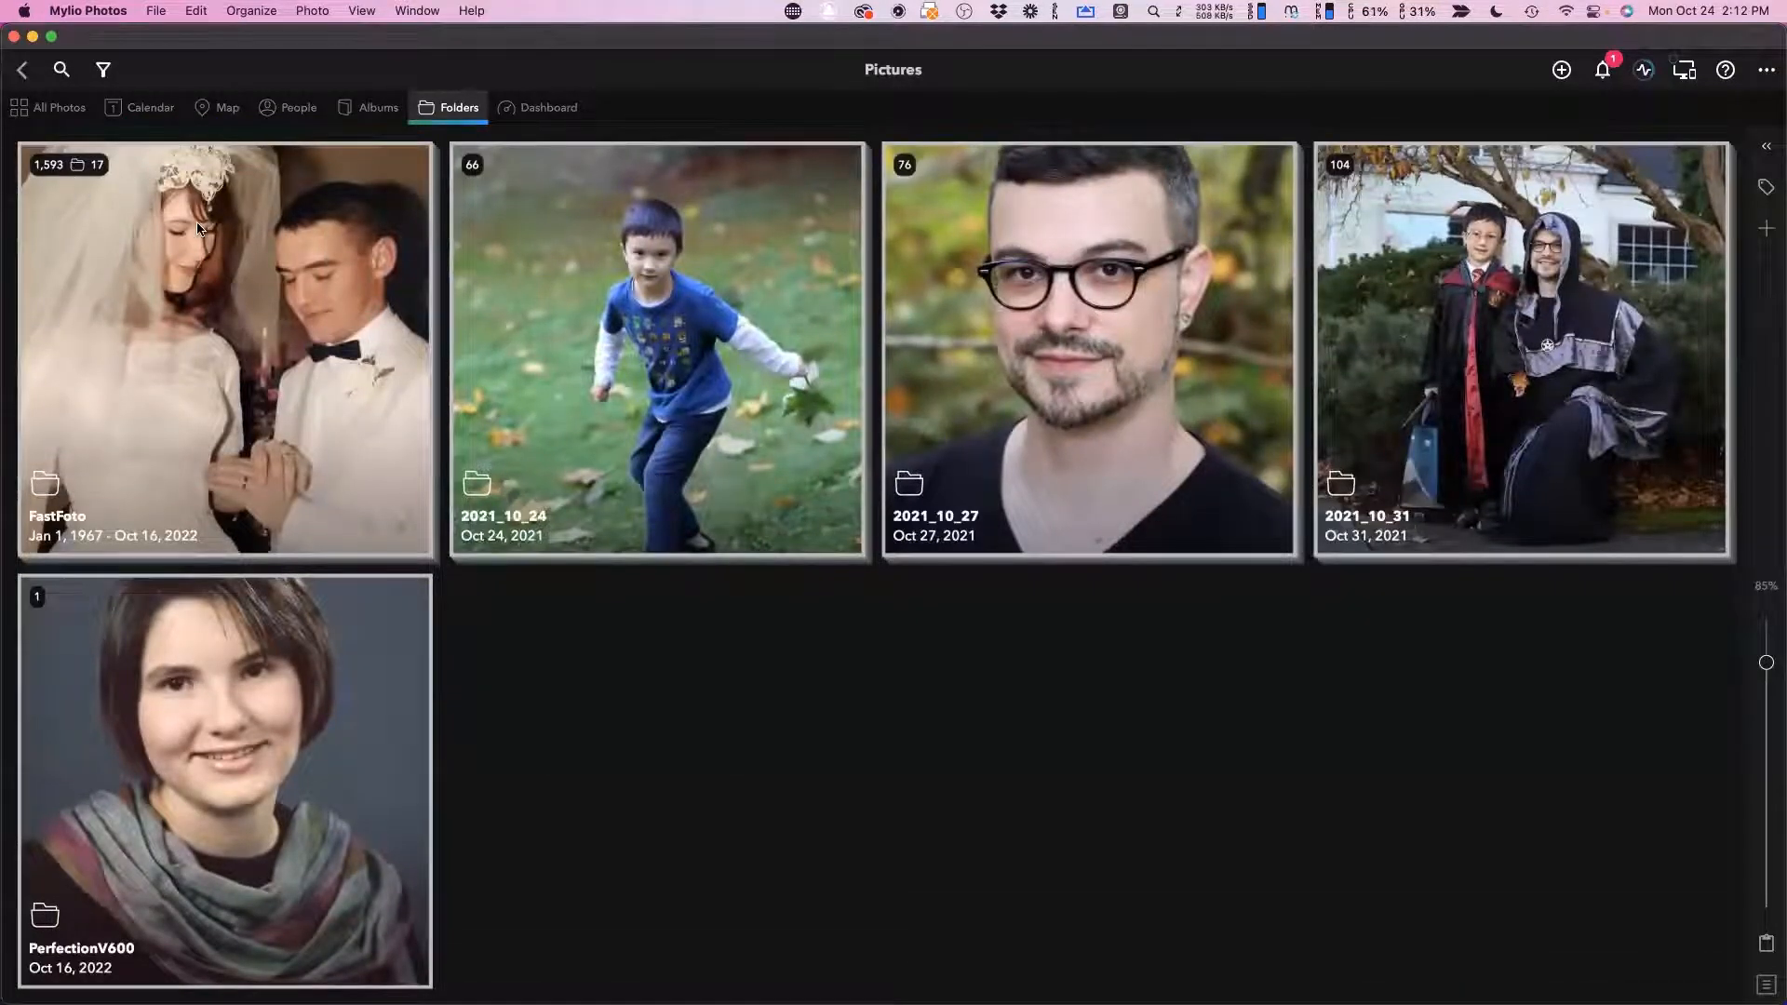
# Return to the folder overview, open Pictures under MacBook Pro and its FastFoto subfolder, and go back up to the overview.
pyautogui.click(23, 70)
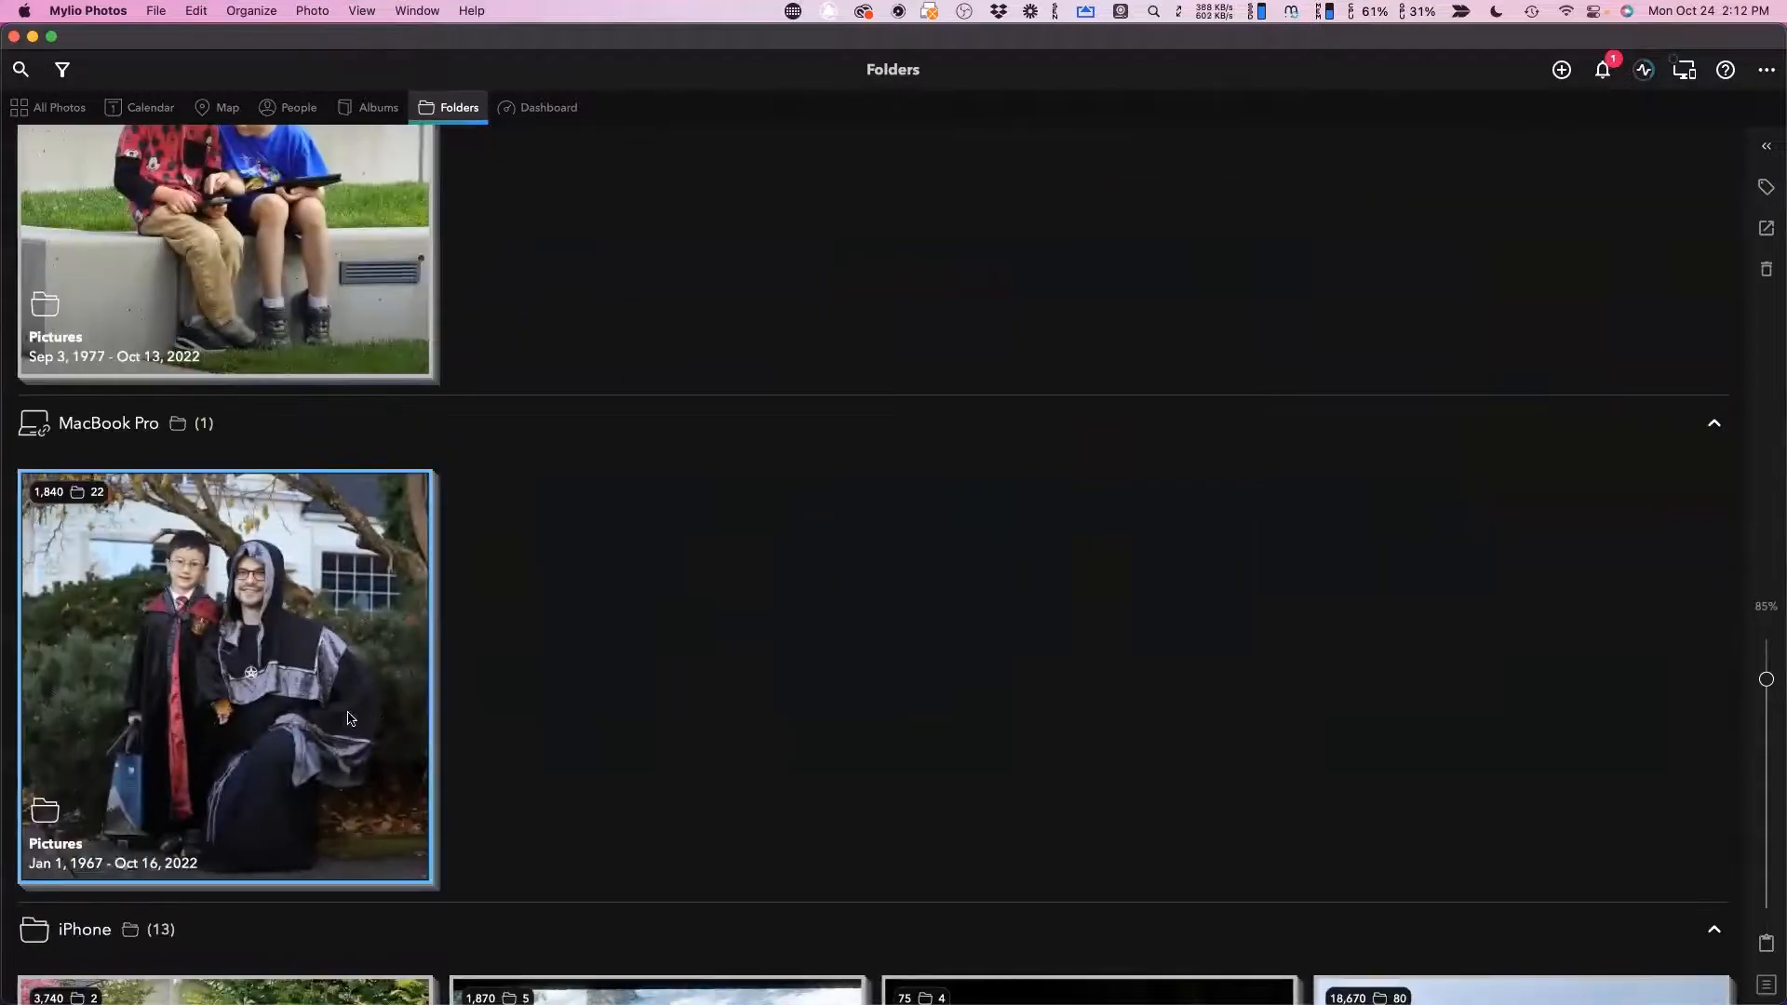
pyautogui.click(330, 734)
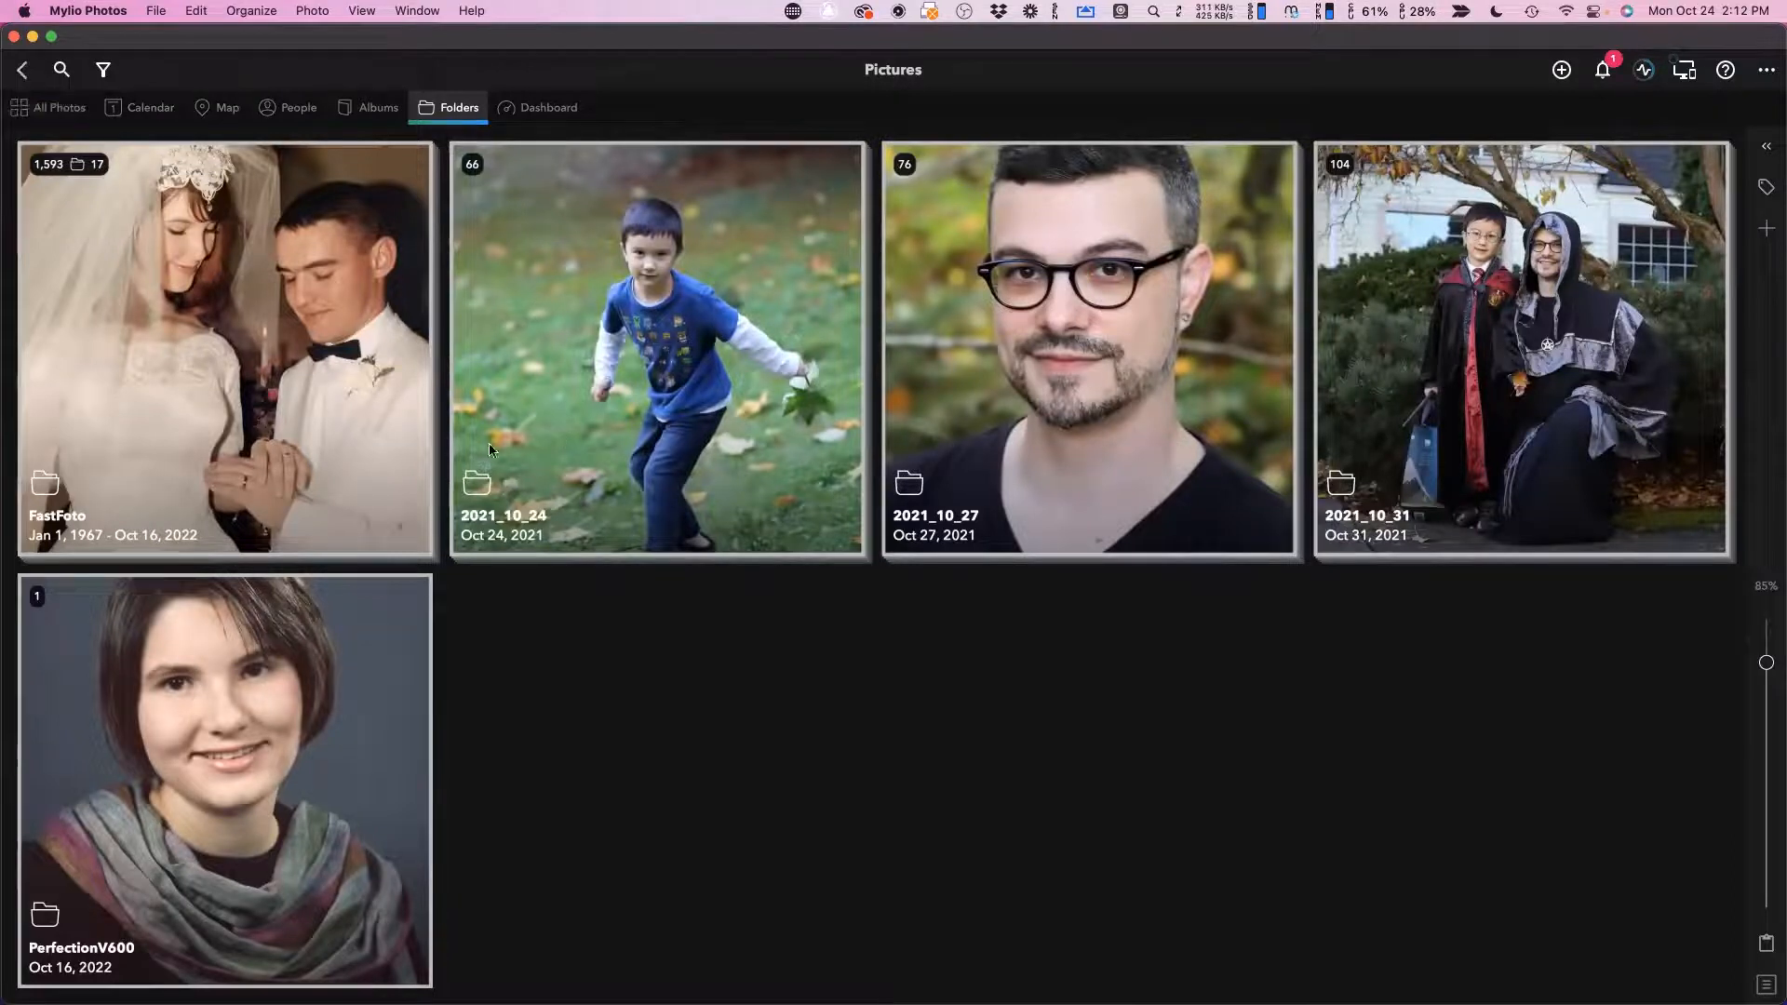
pyautogui.click(355, 399)
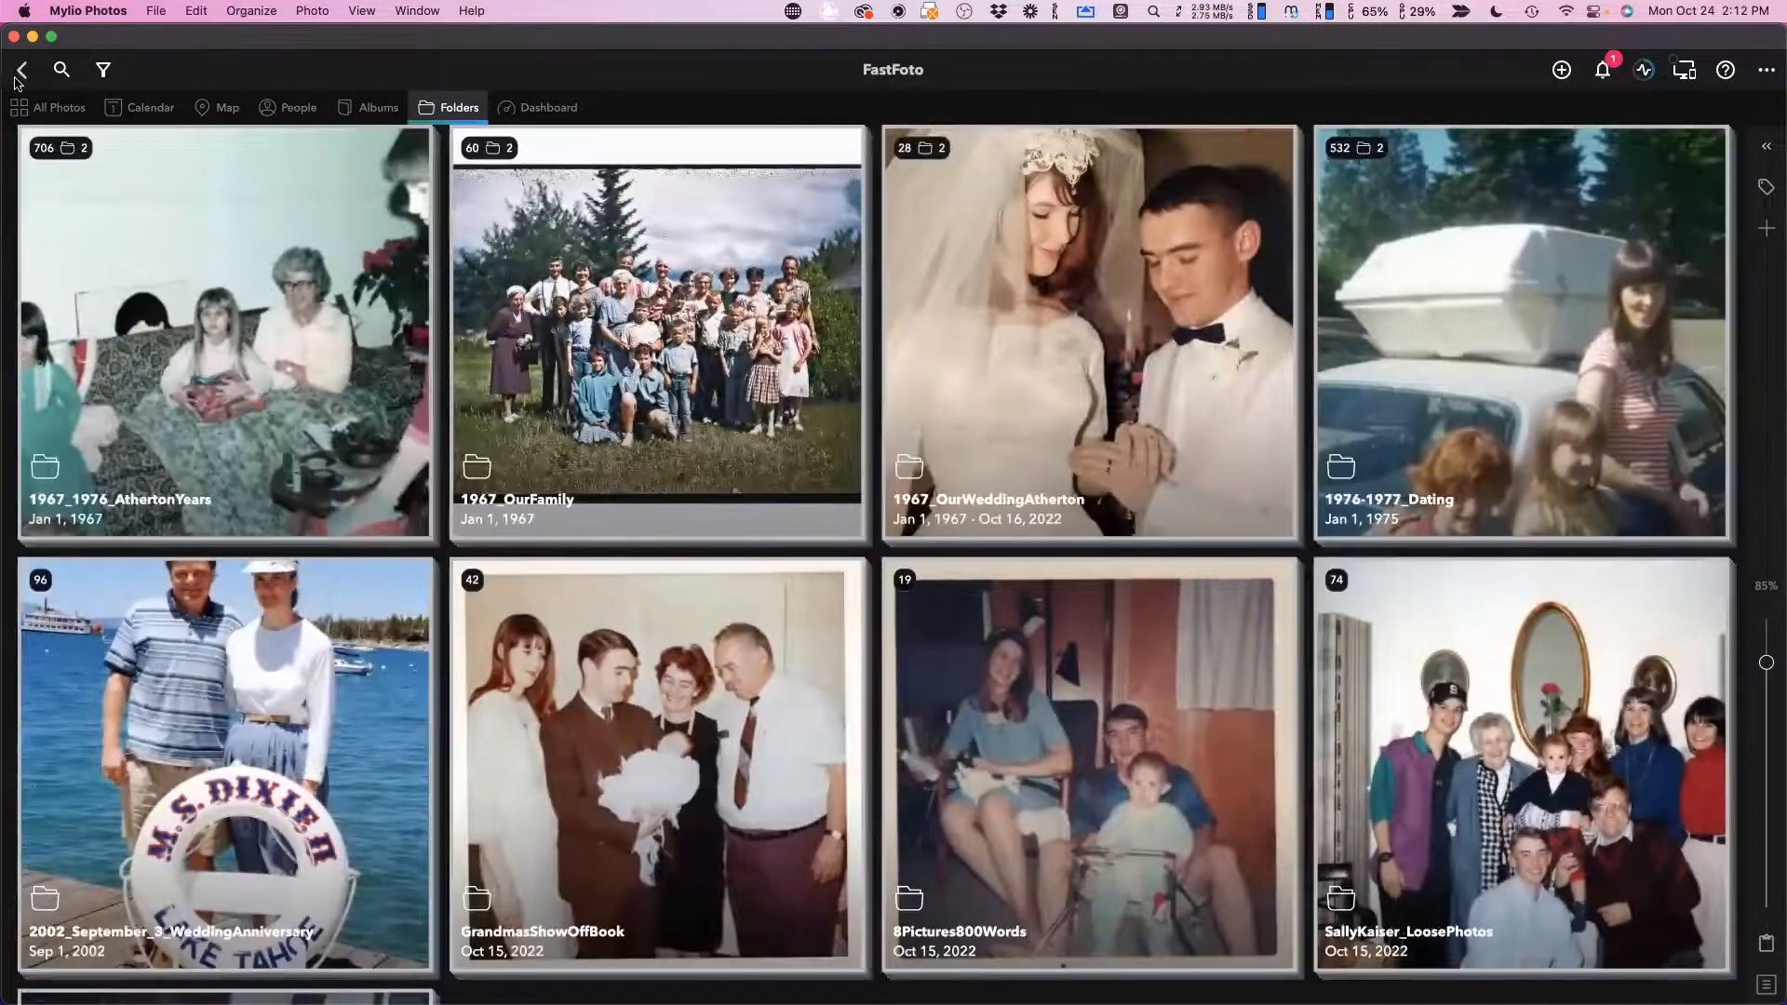
pyautogui.click(20, 73)
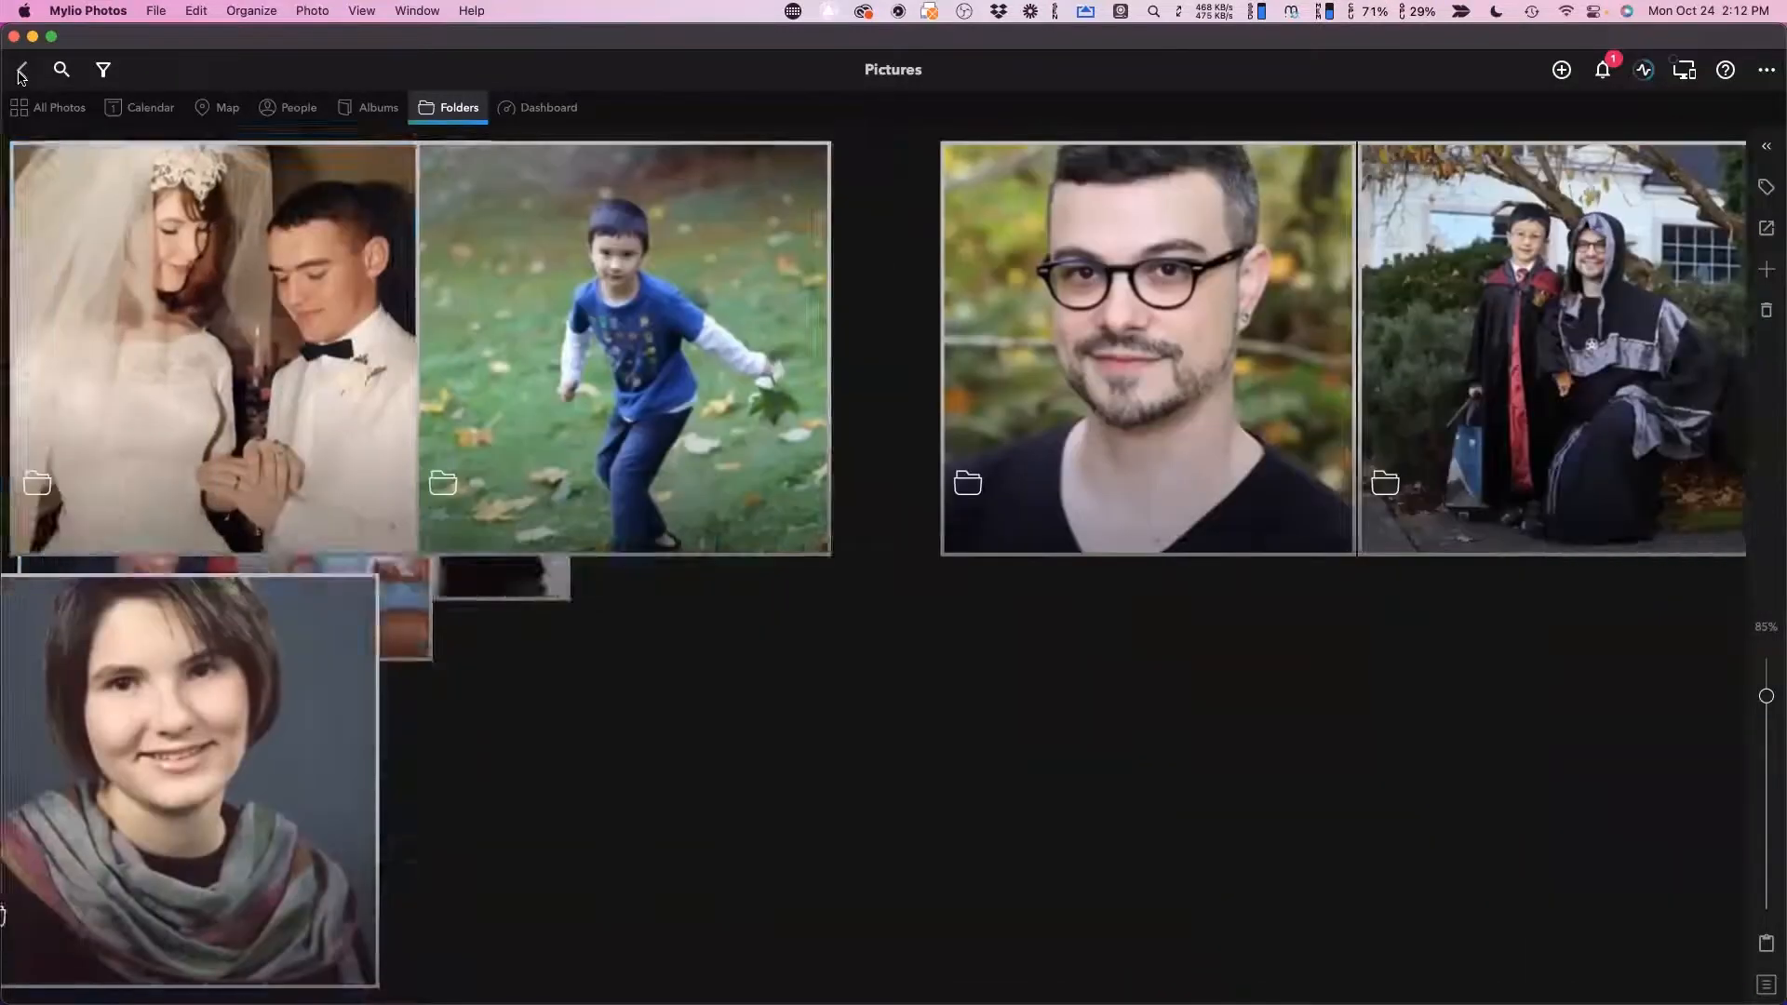
pyautogui.click(21, 70)
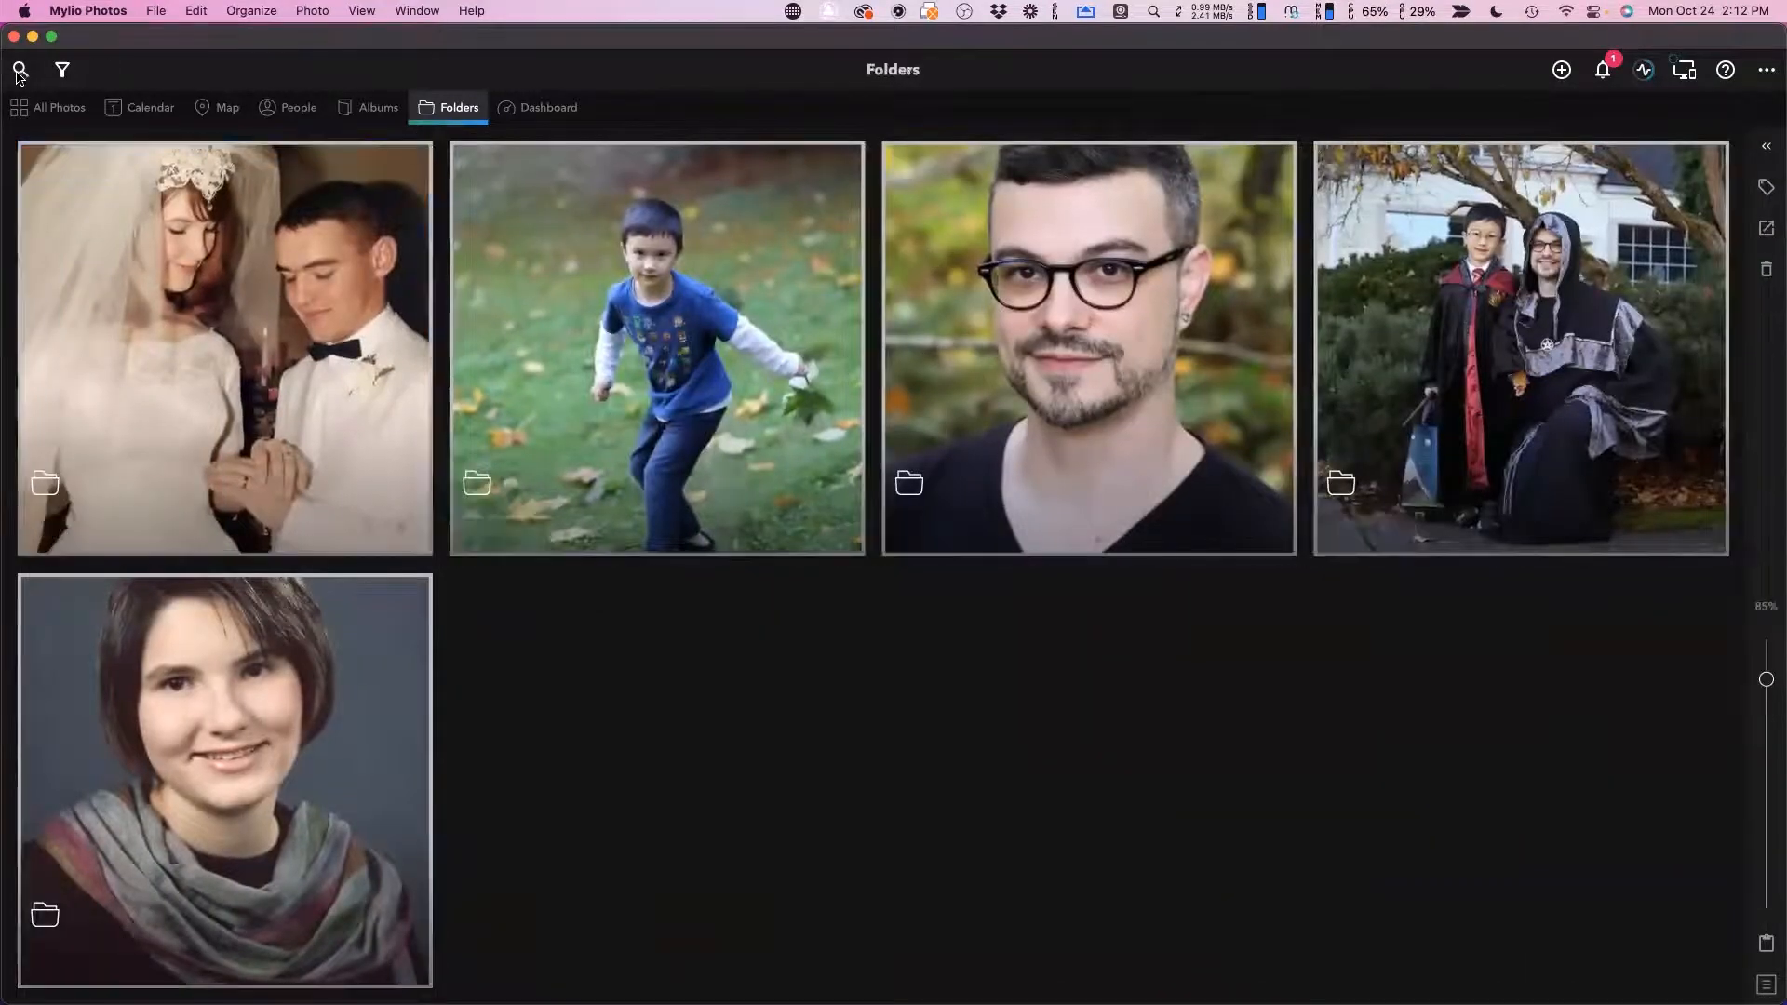
# Traverse from Pictures through FastFoto and 1967_1976_AthertonYears into the Restored folder, and browse its photos.
pyautogui.click(259, 325)
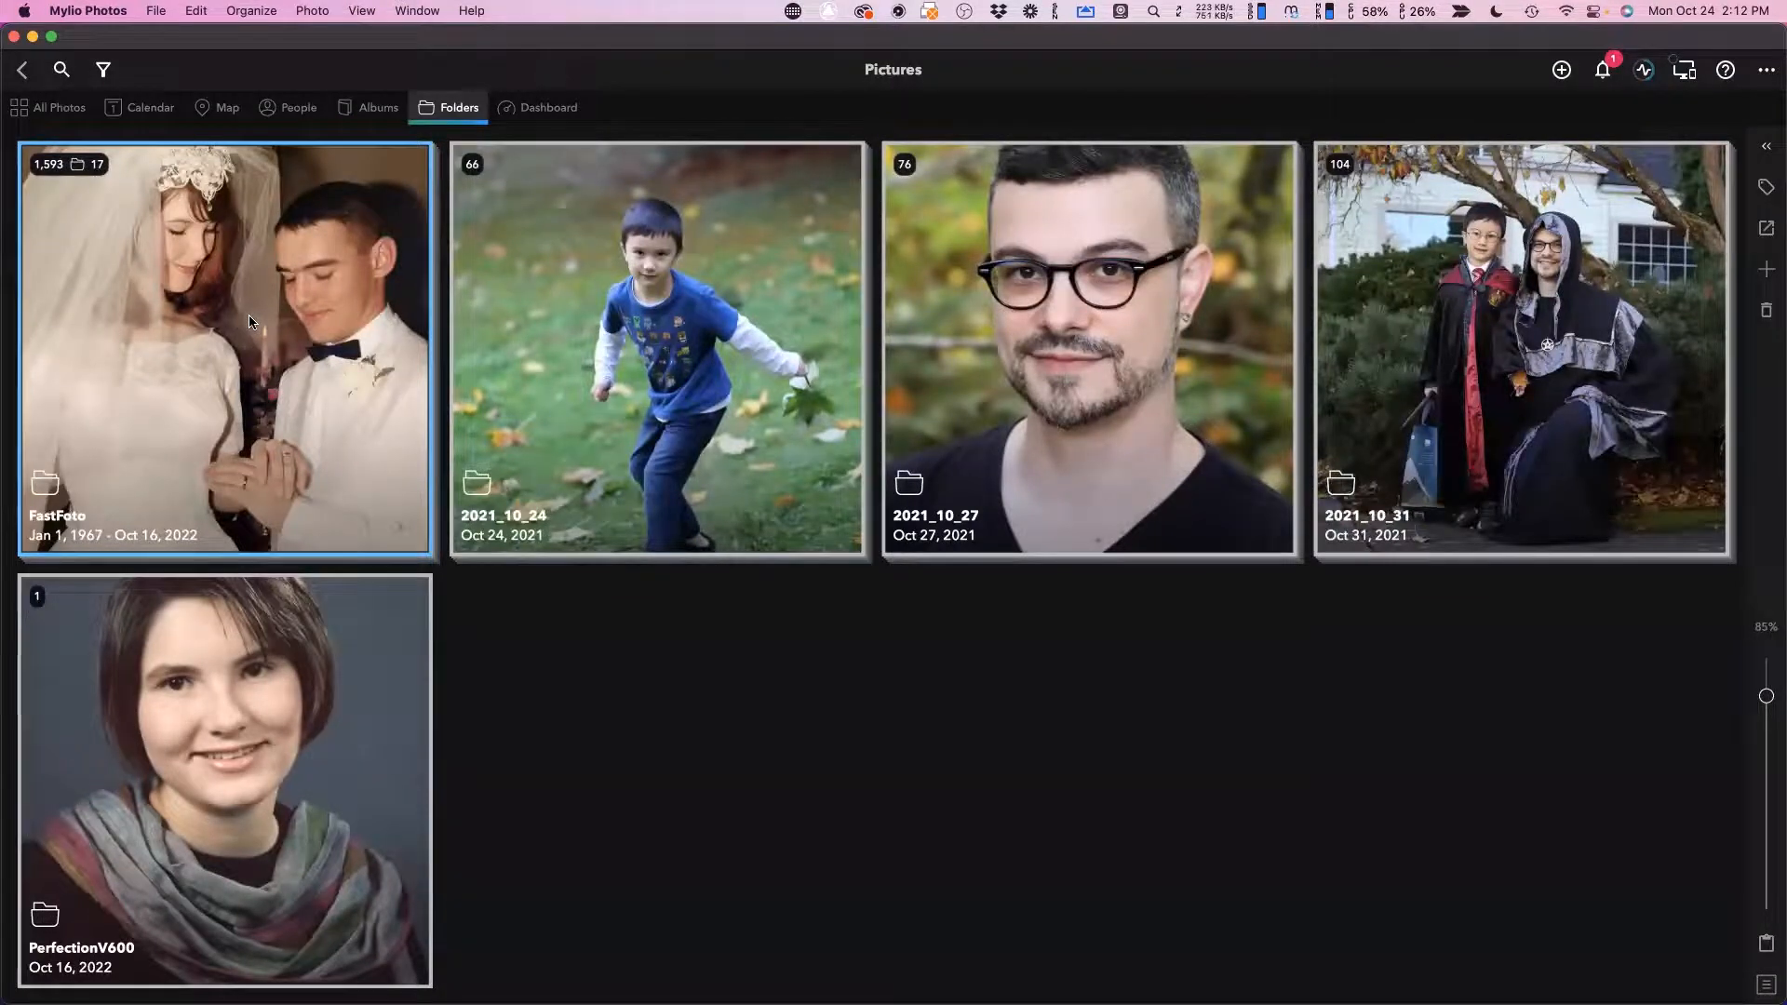
pyautogui.doubleClick(102, 216)
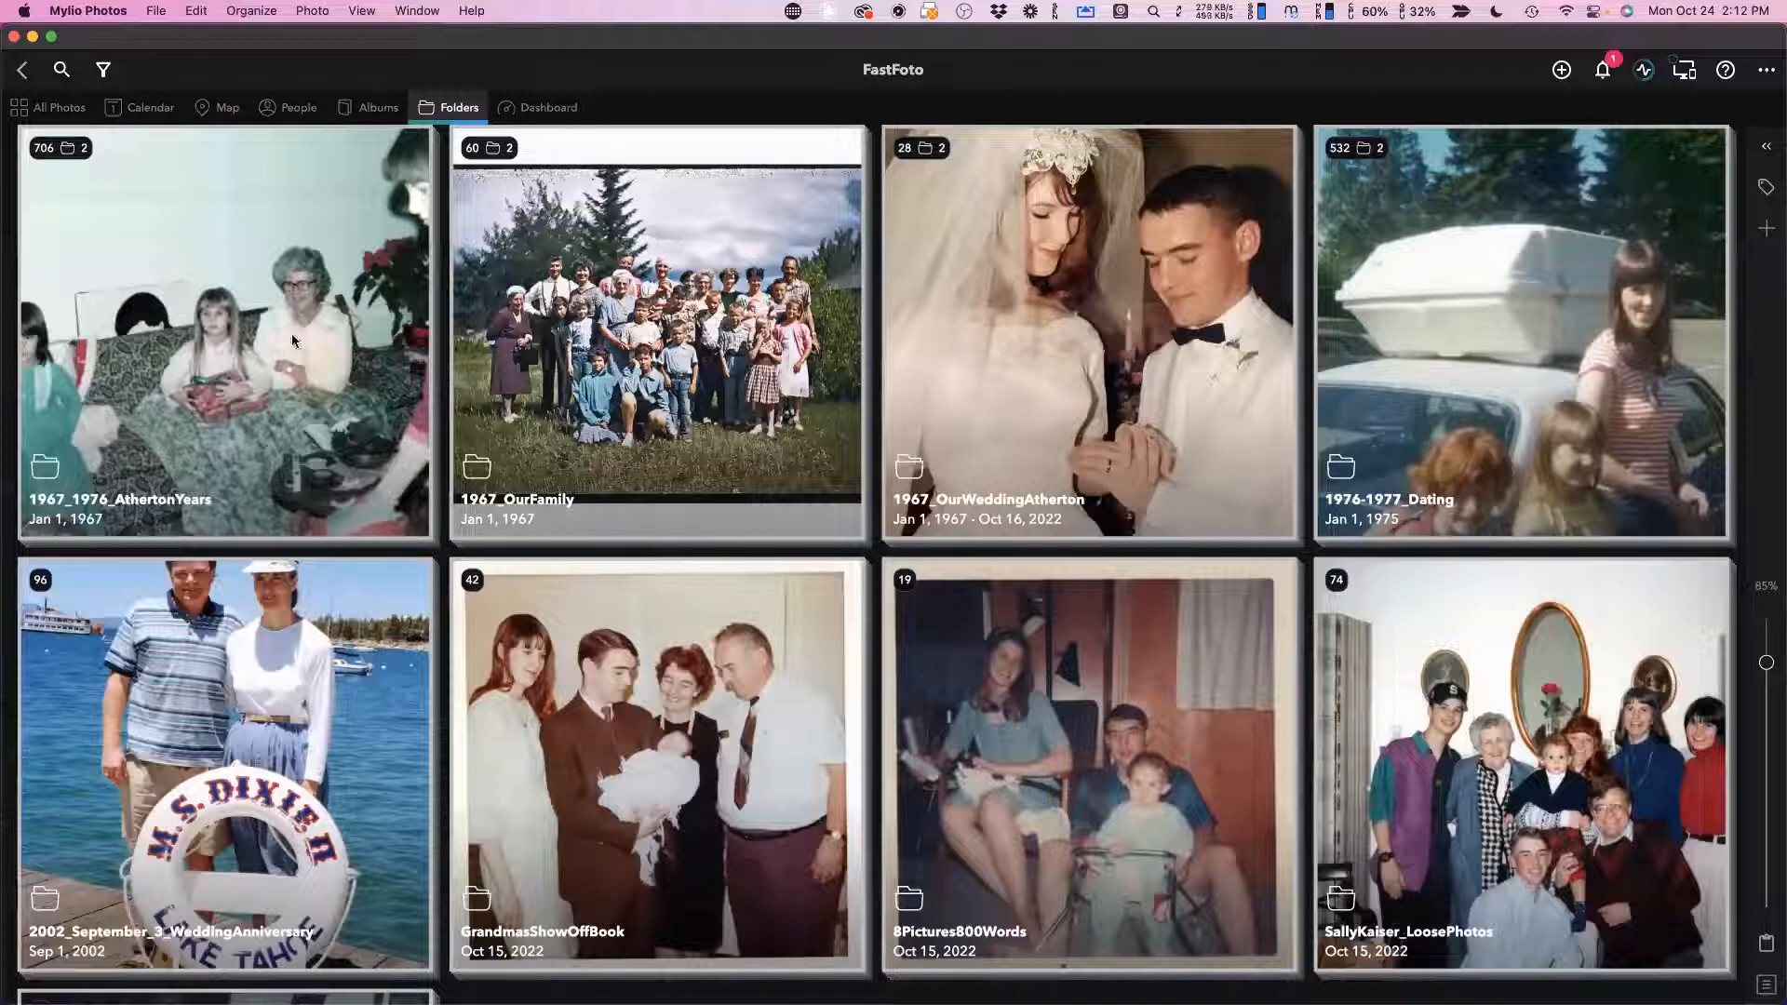
pyautogui.click(365, 308)
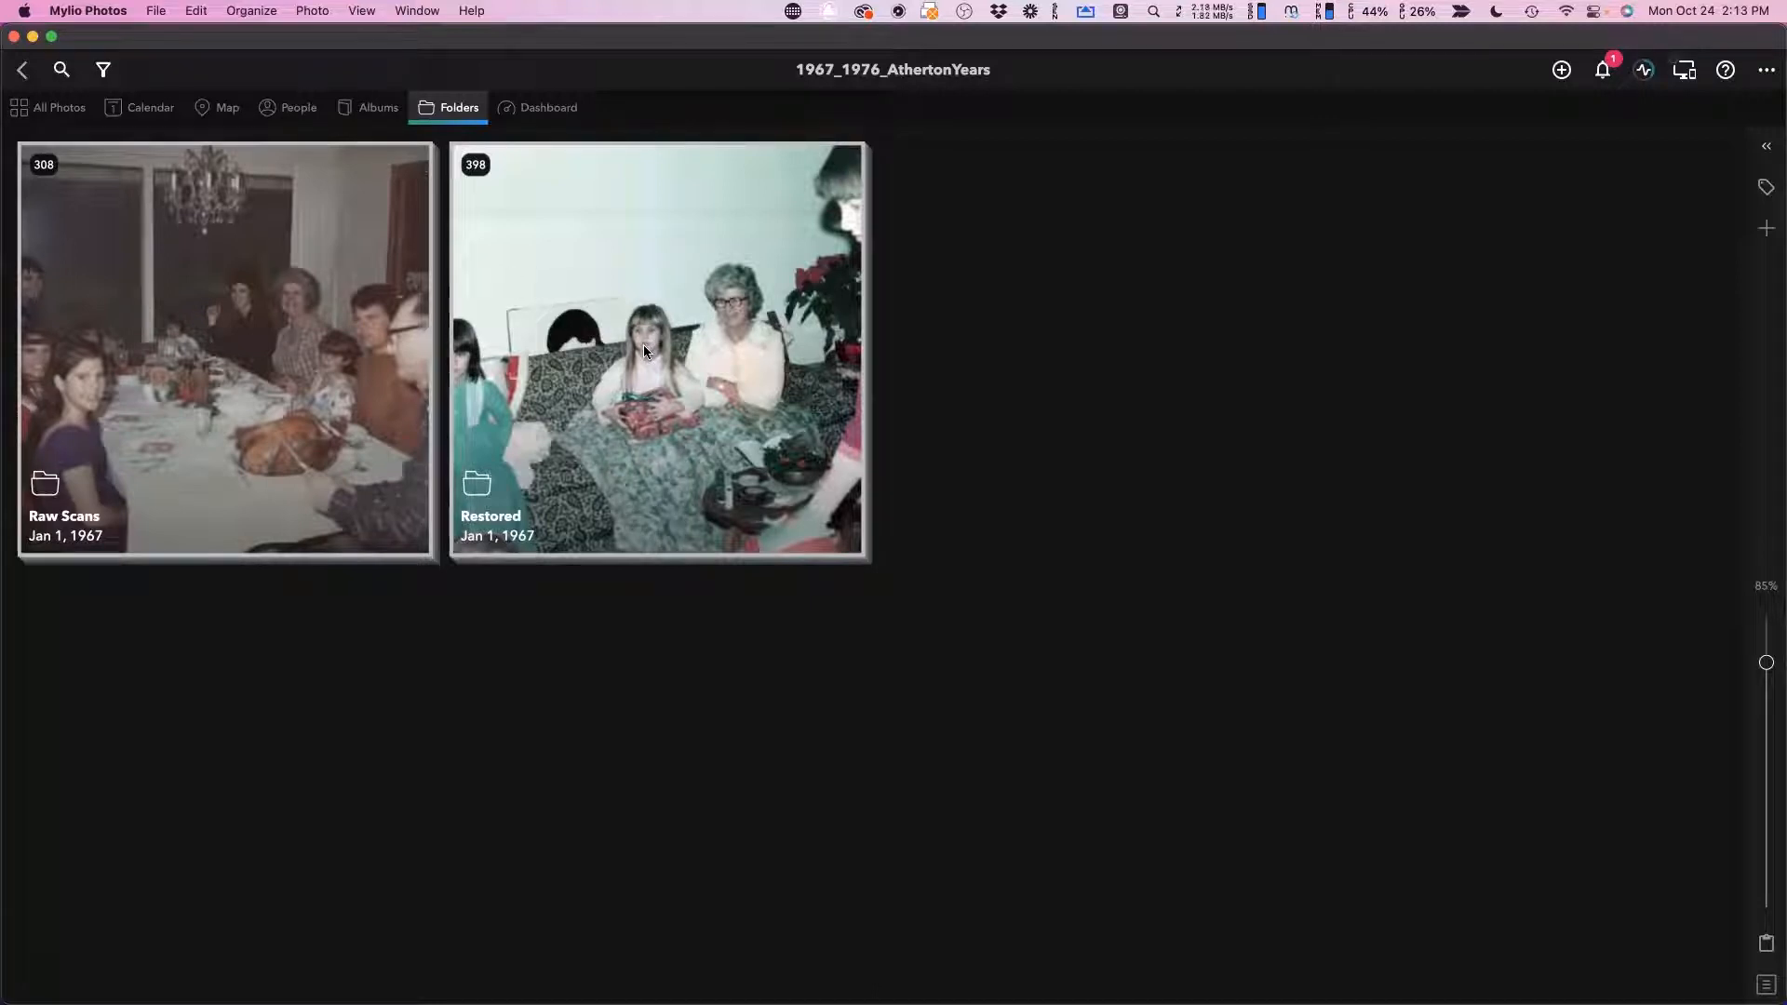
pyautogui.click(601, 363)
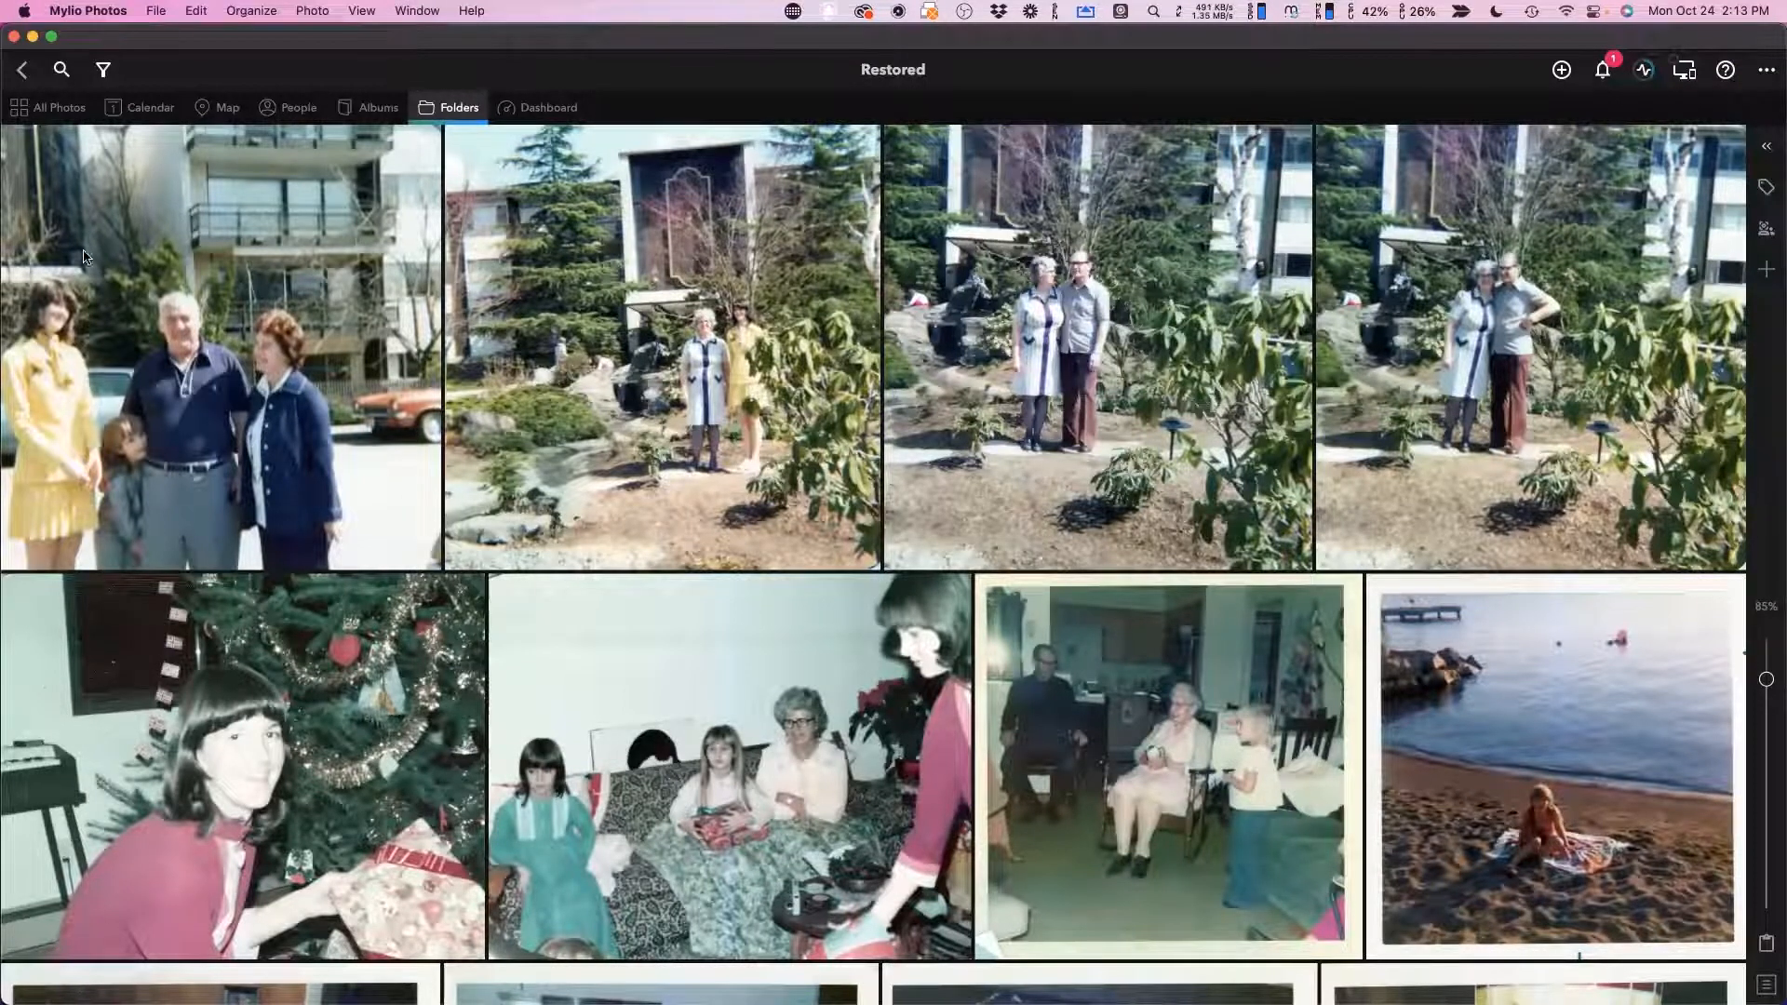
pyautogui.scroll(-3, 222, 371)
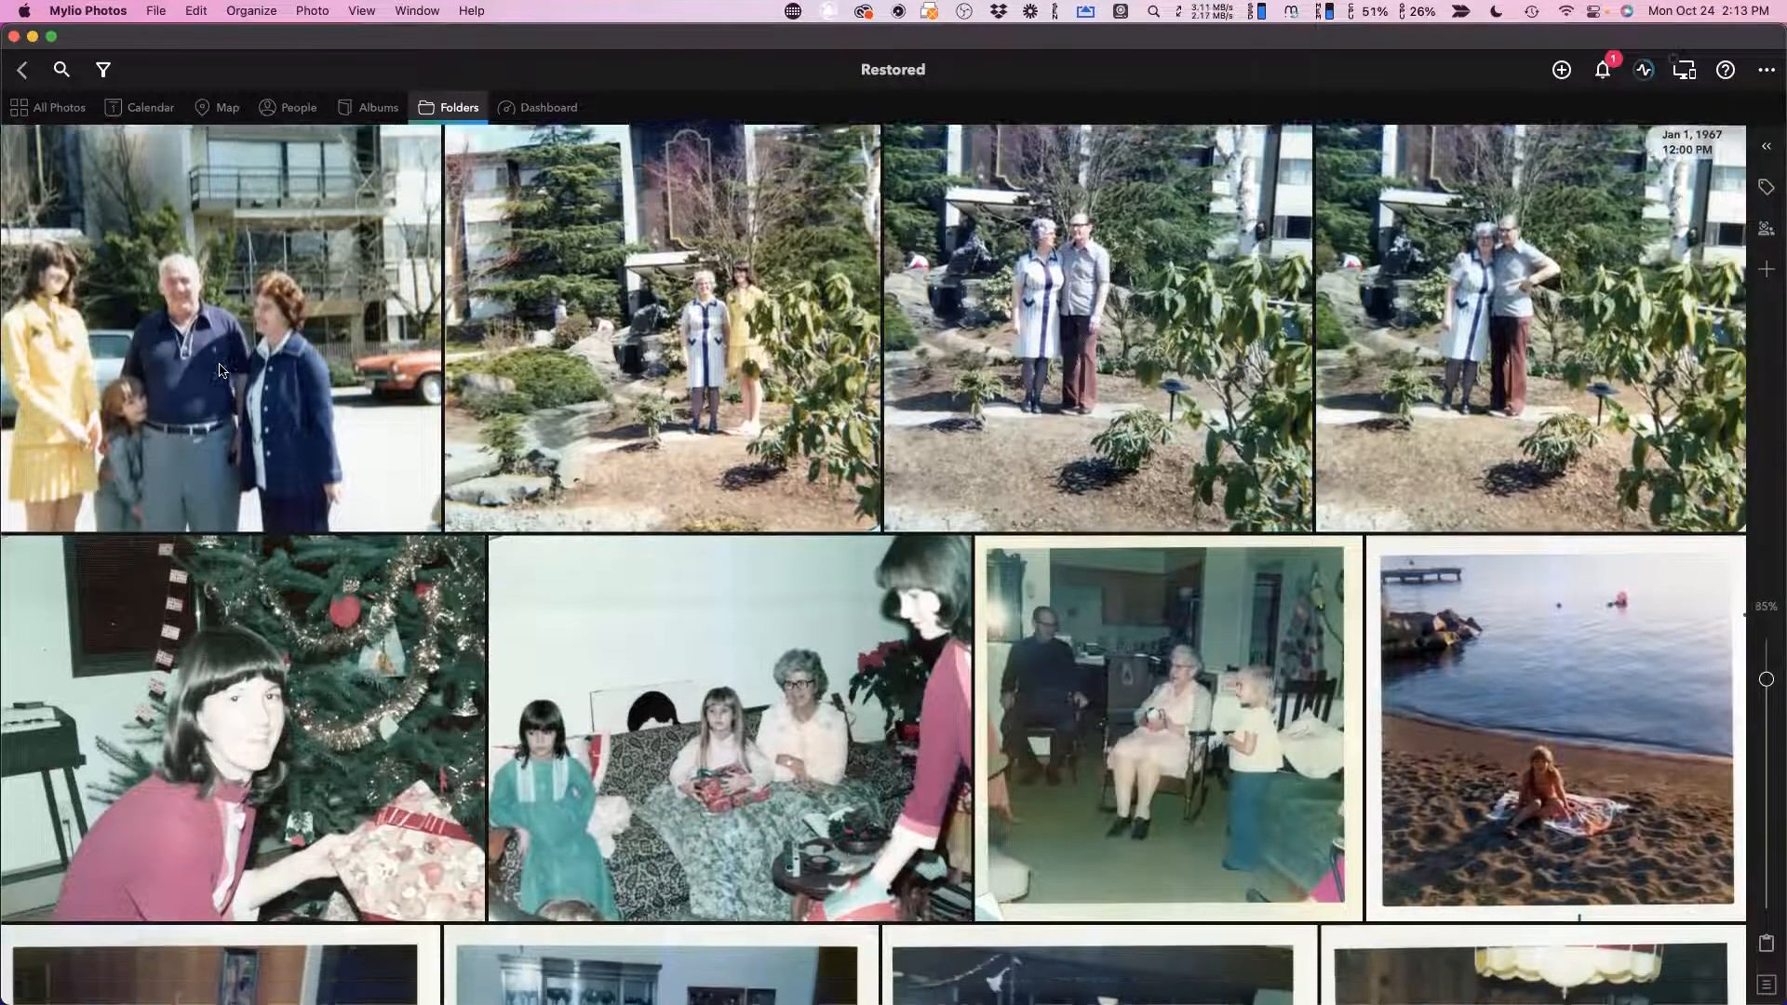
pyautogui.scroll(-15, 219, 370)
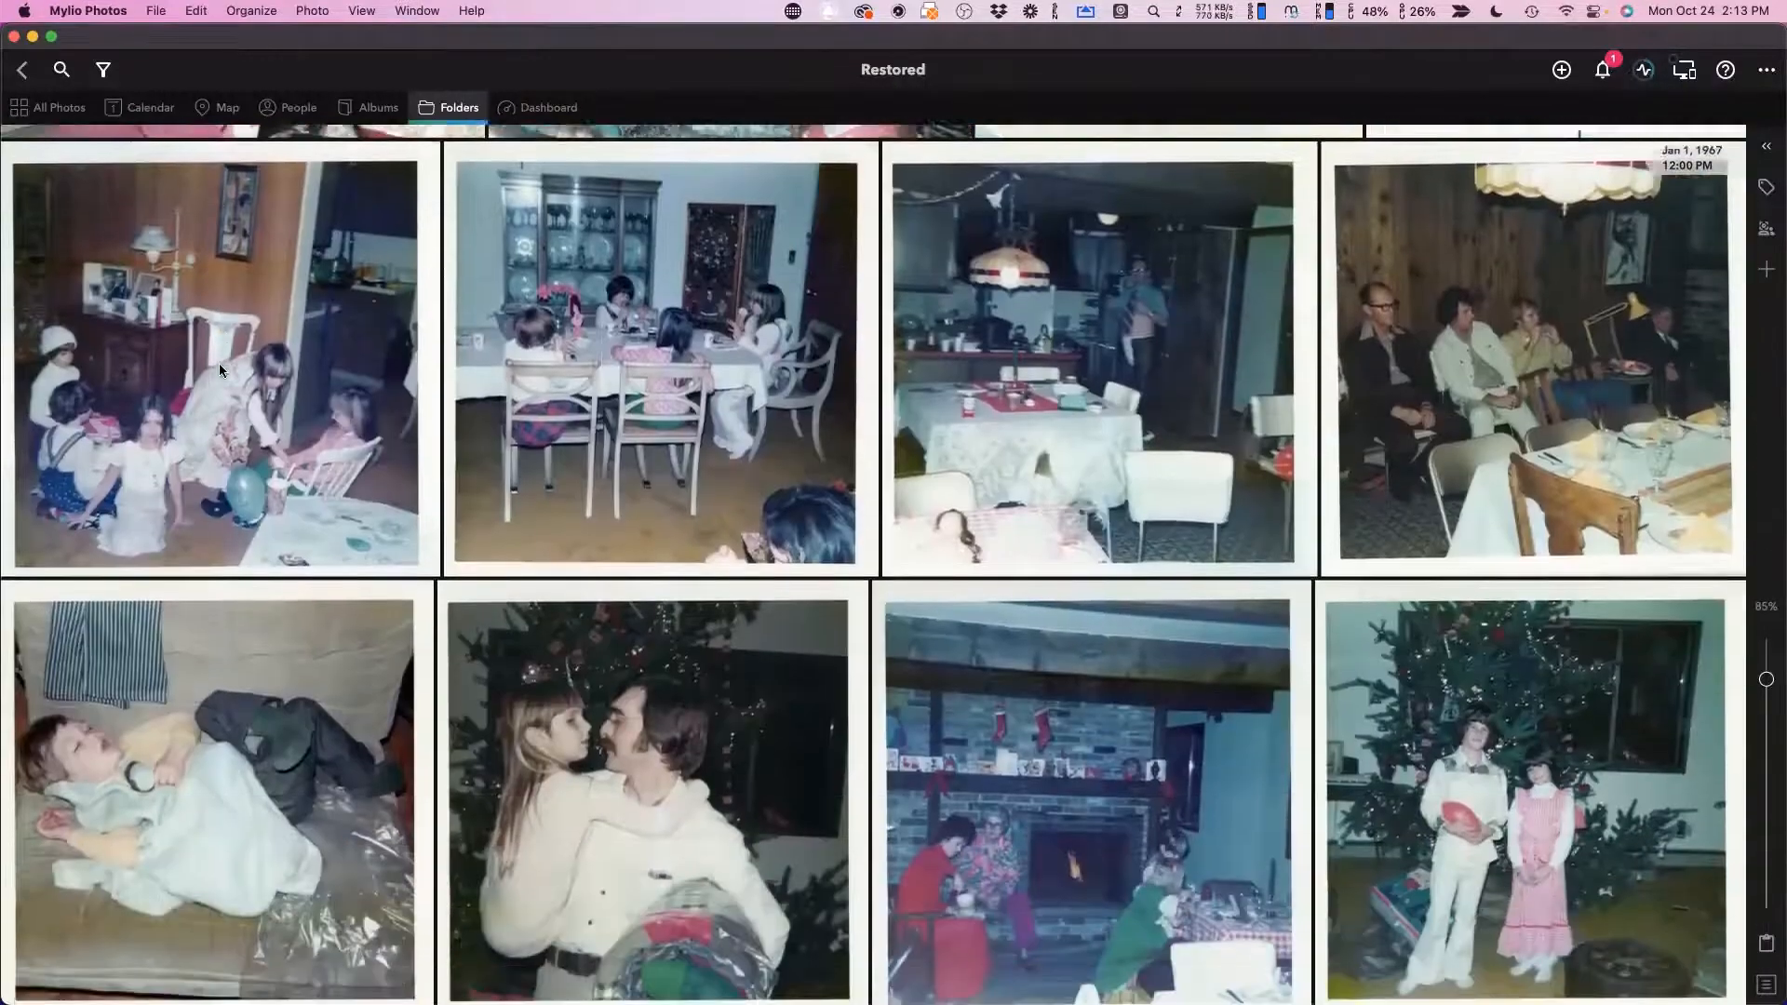
pyautogui.scroll(15, 219, 367)
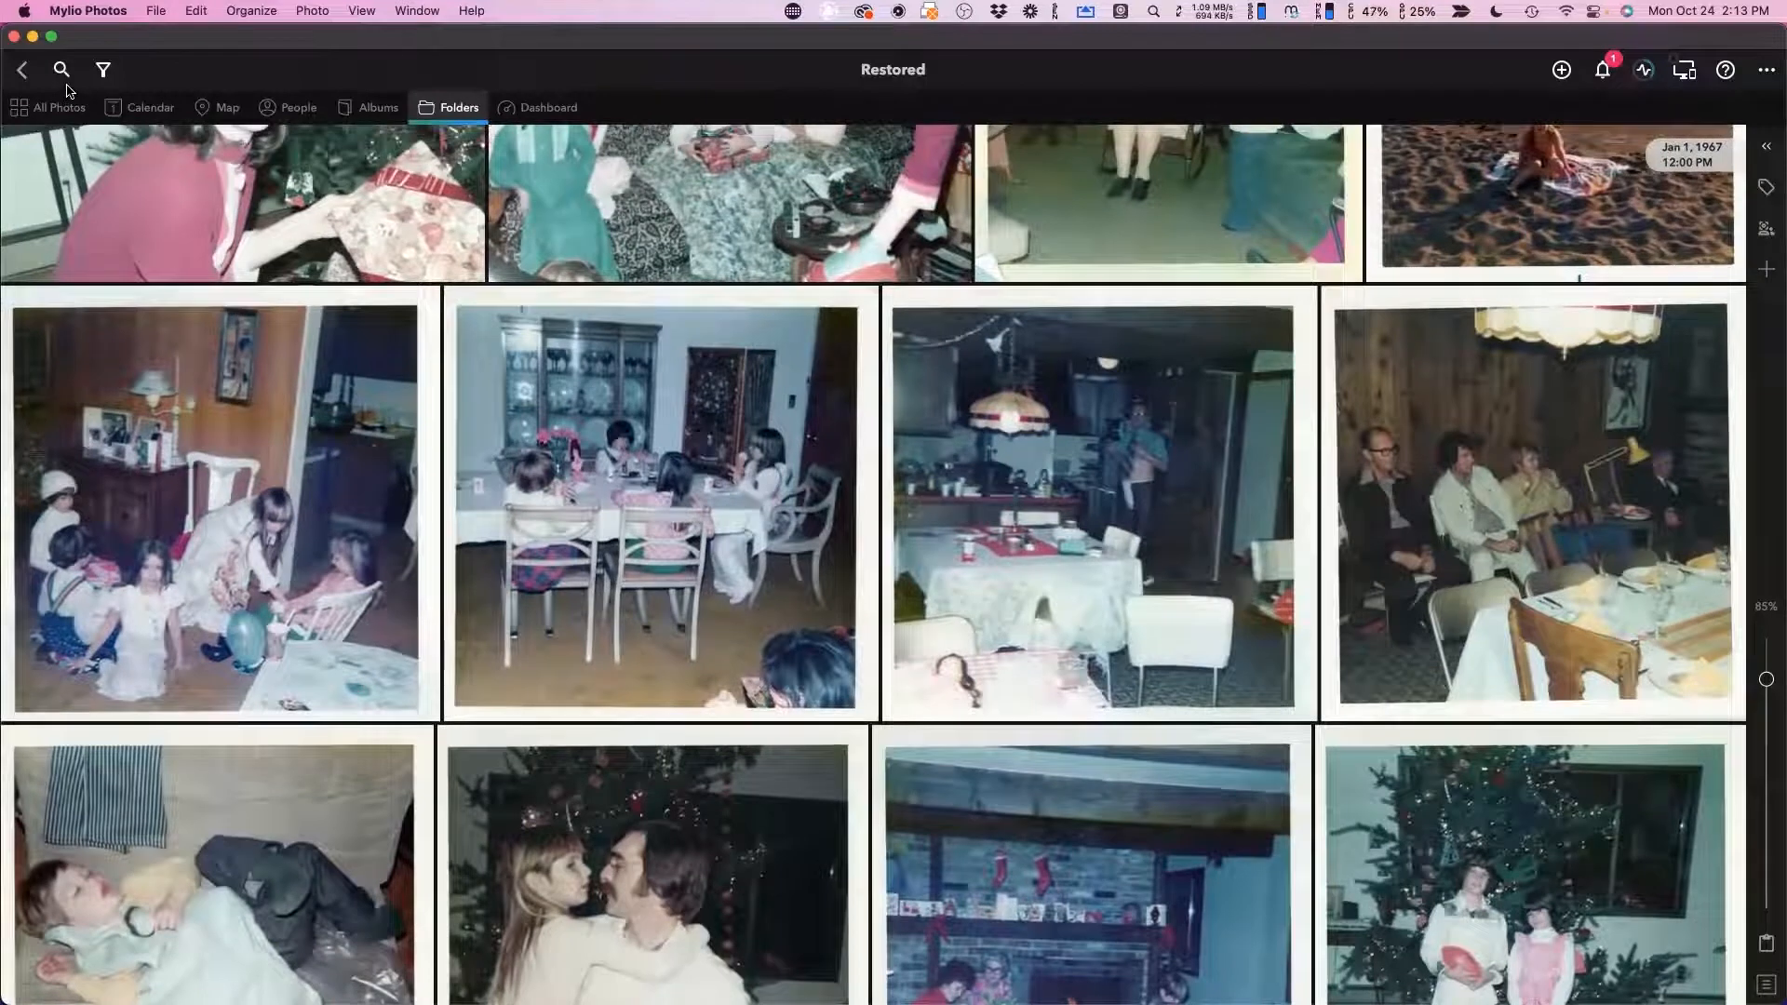
# Return to the top-level folder overview, and minimize the Mylio Photos and slide windows to reveal the mirrored iPad.
pyautogui.click(450, 110)
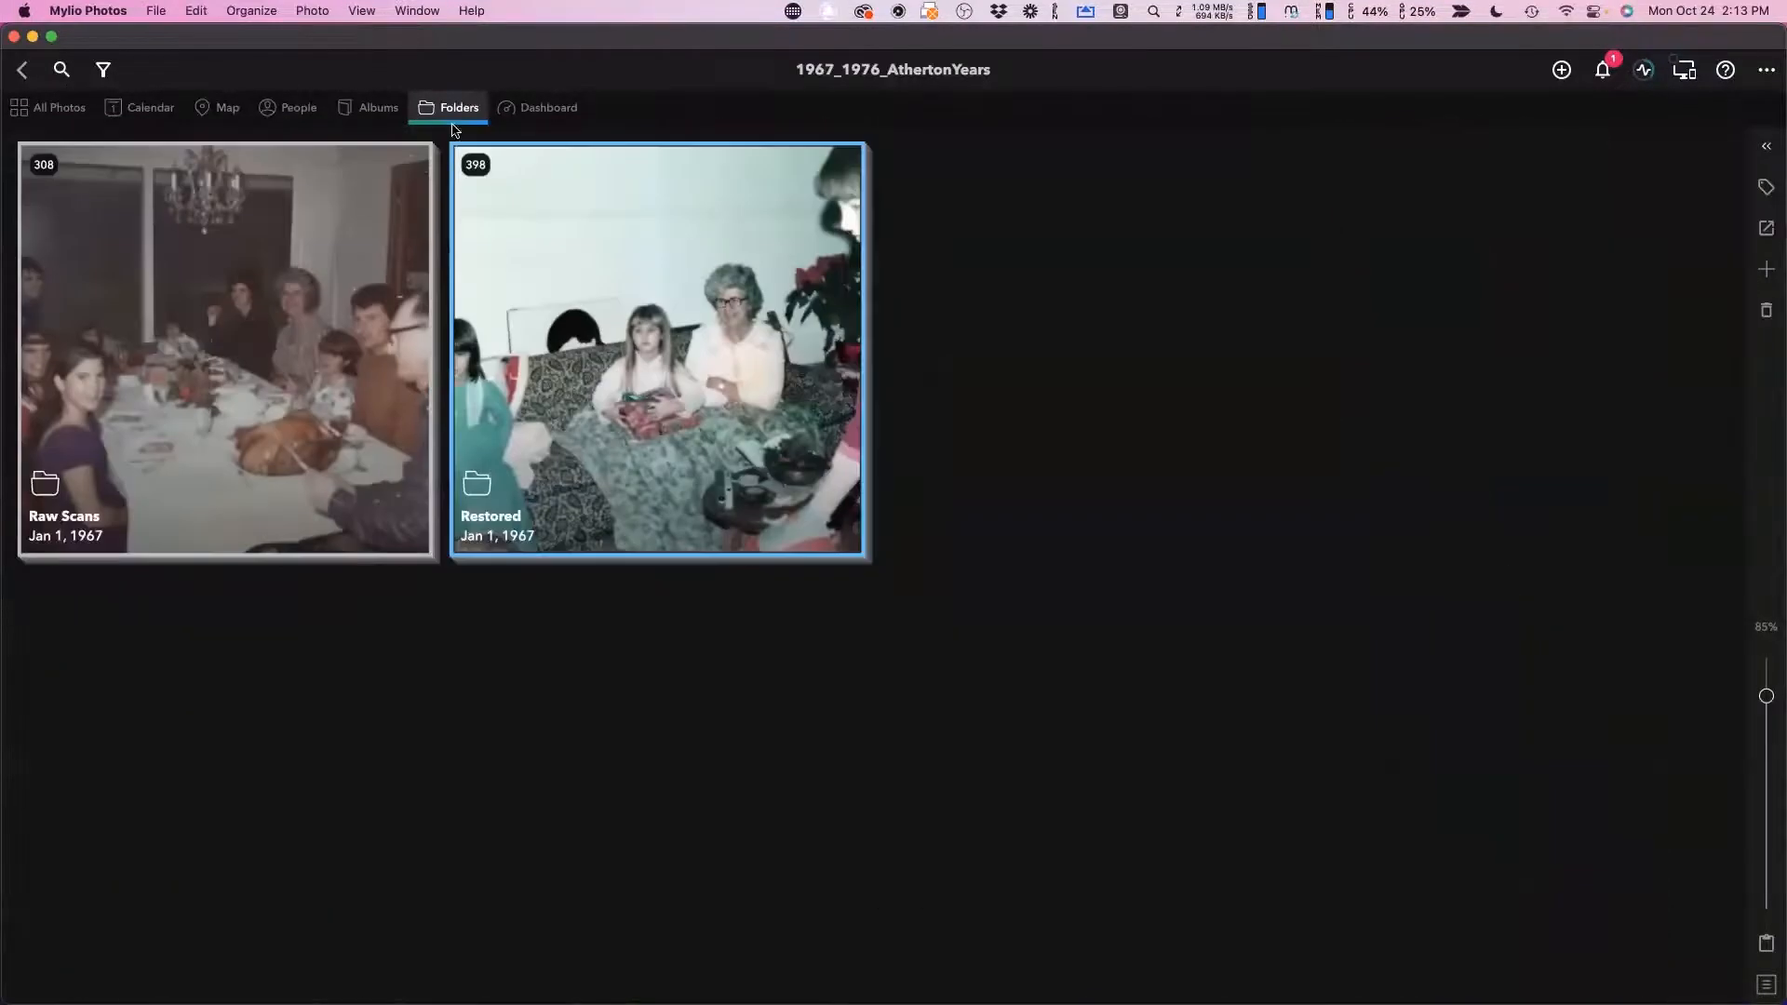
pyautogui.click(450, 110)
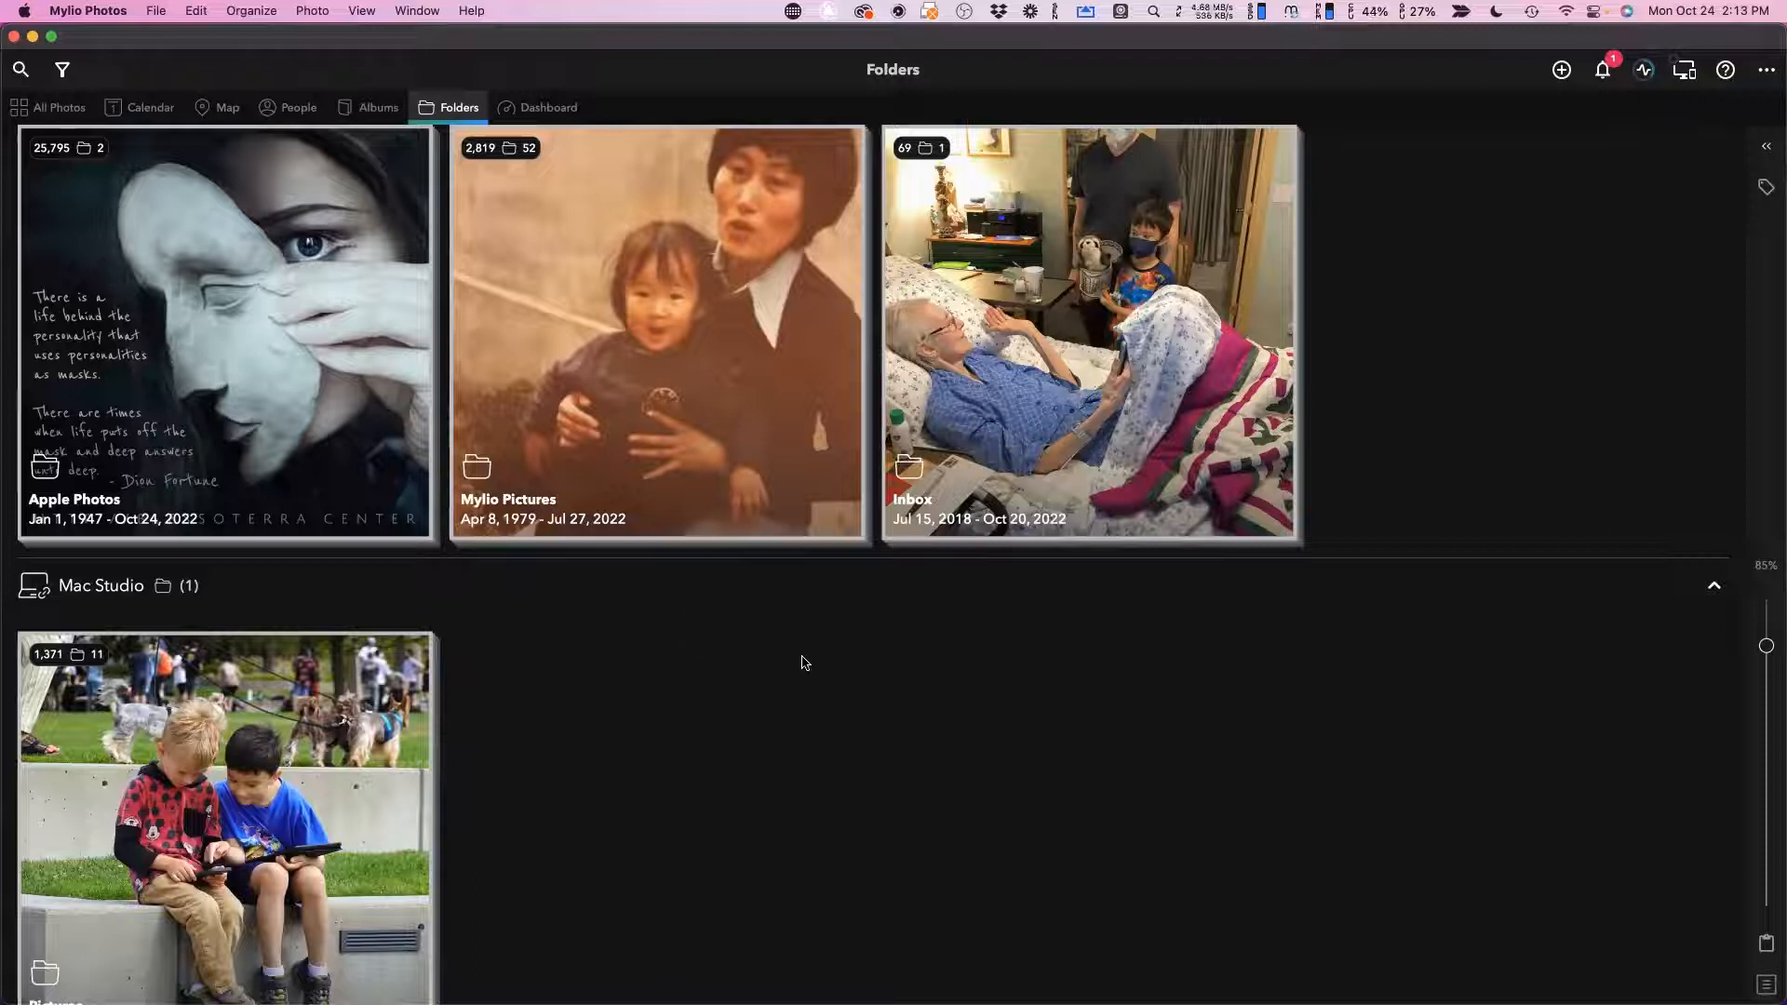
pyautogui.click(32, 37)
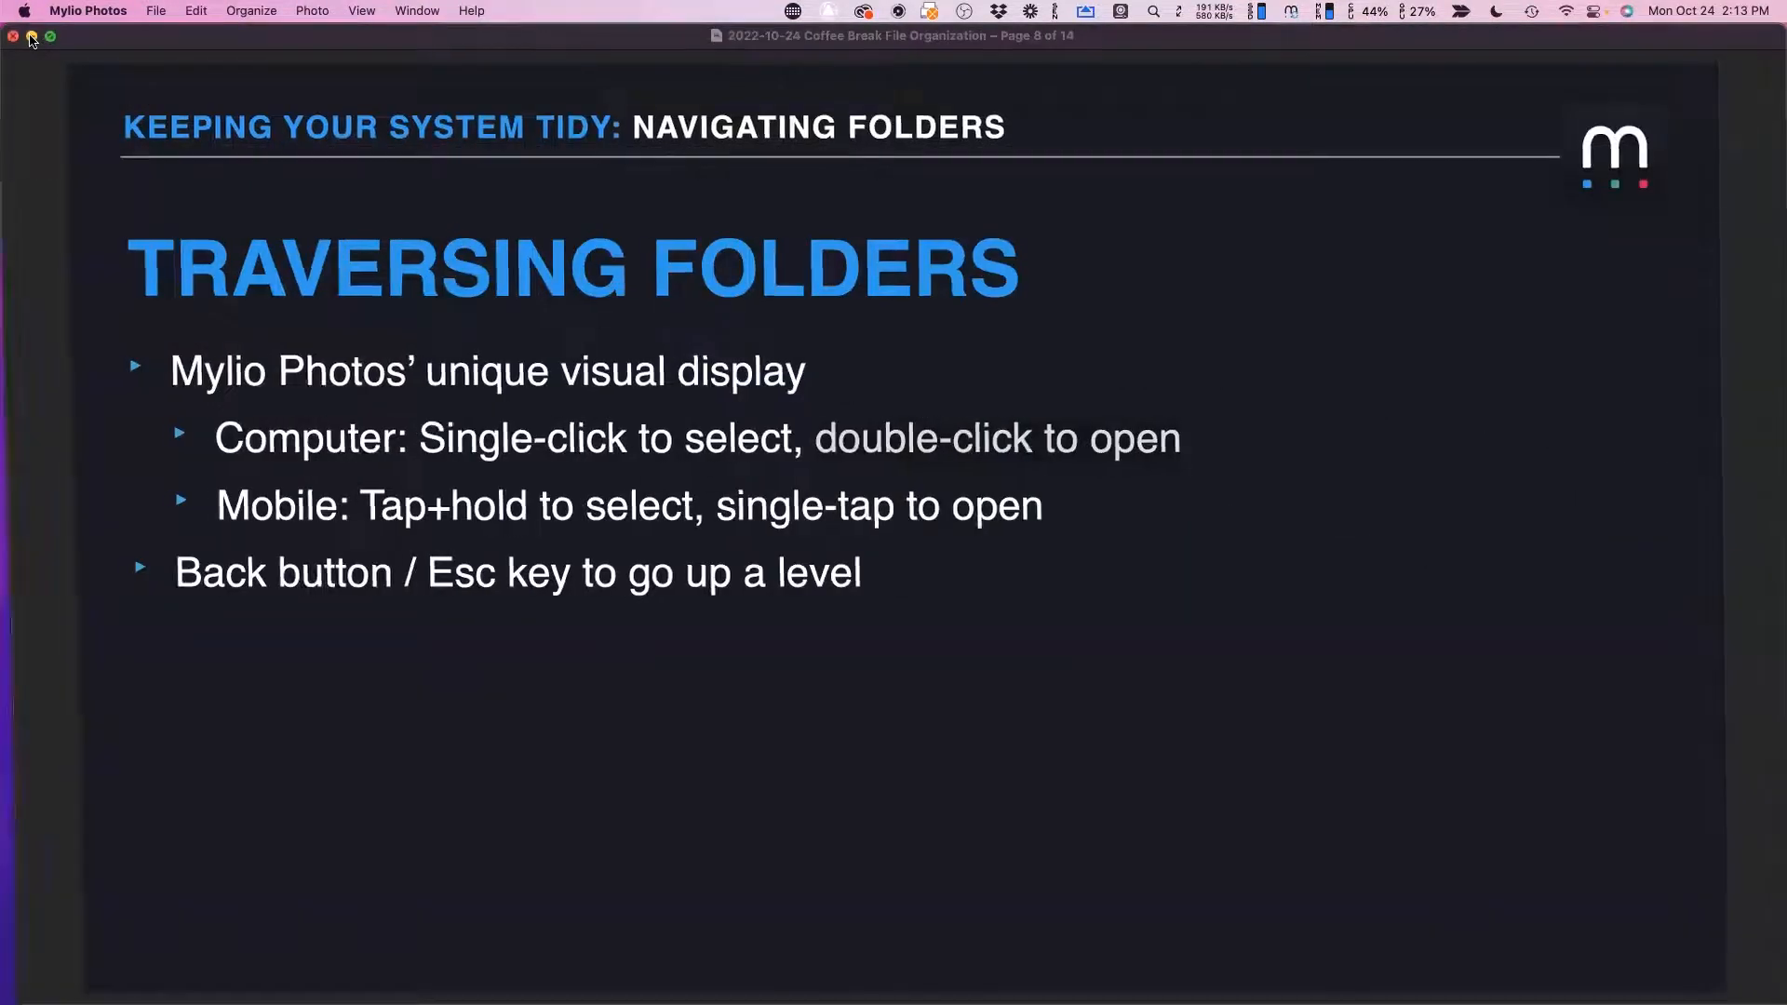
pyautogui.click(32, 37)
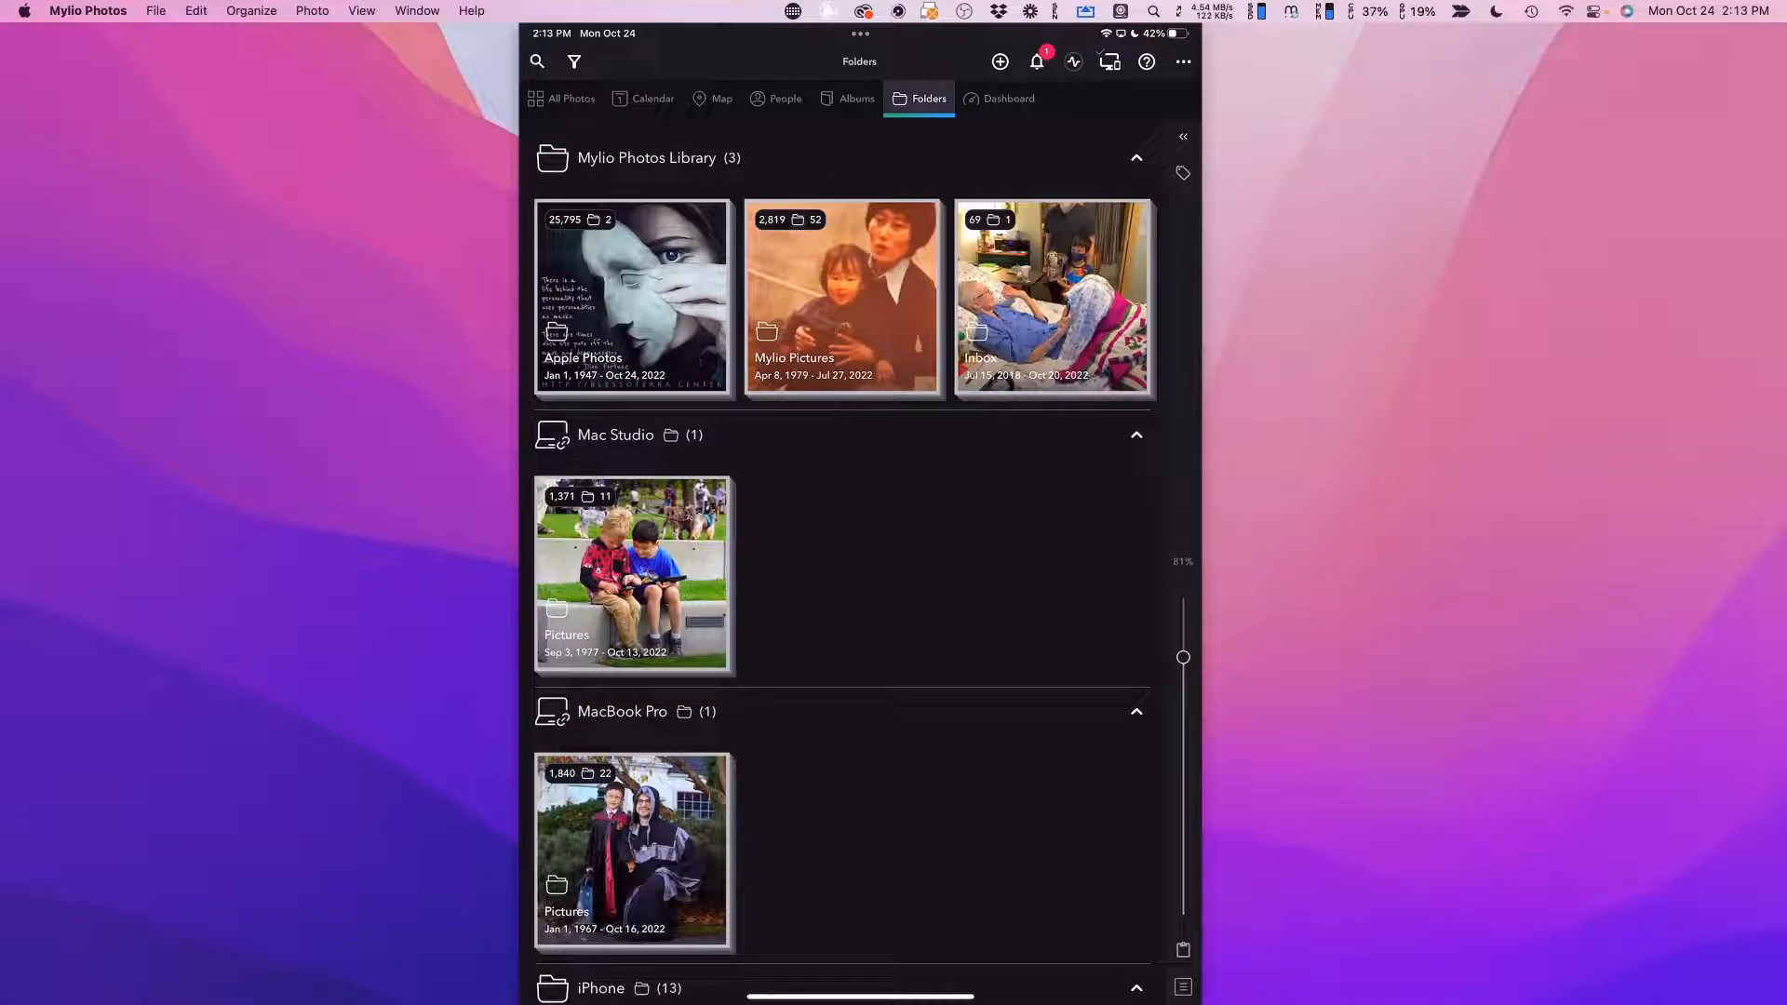
# On the iPad, open the Pictures folder under MacBook Pro, go back up a level, and select that folder.
pyautogui.click(633, 851)
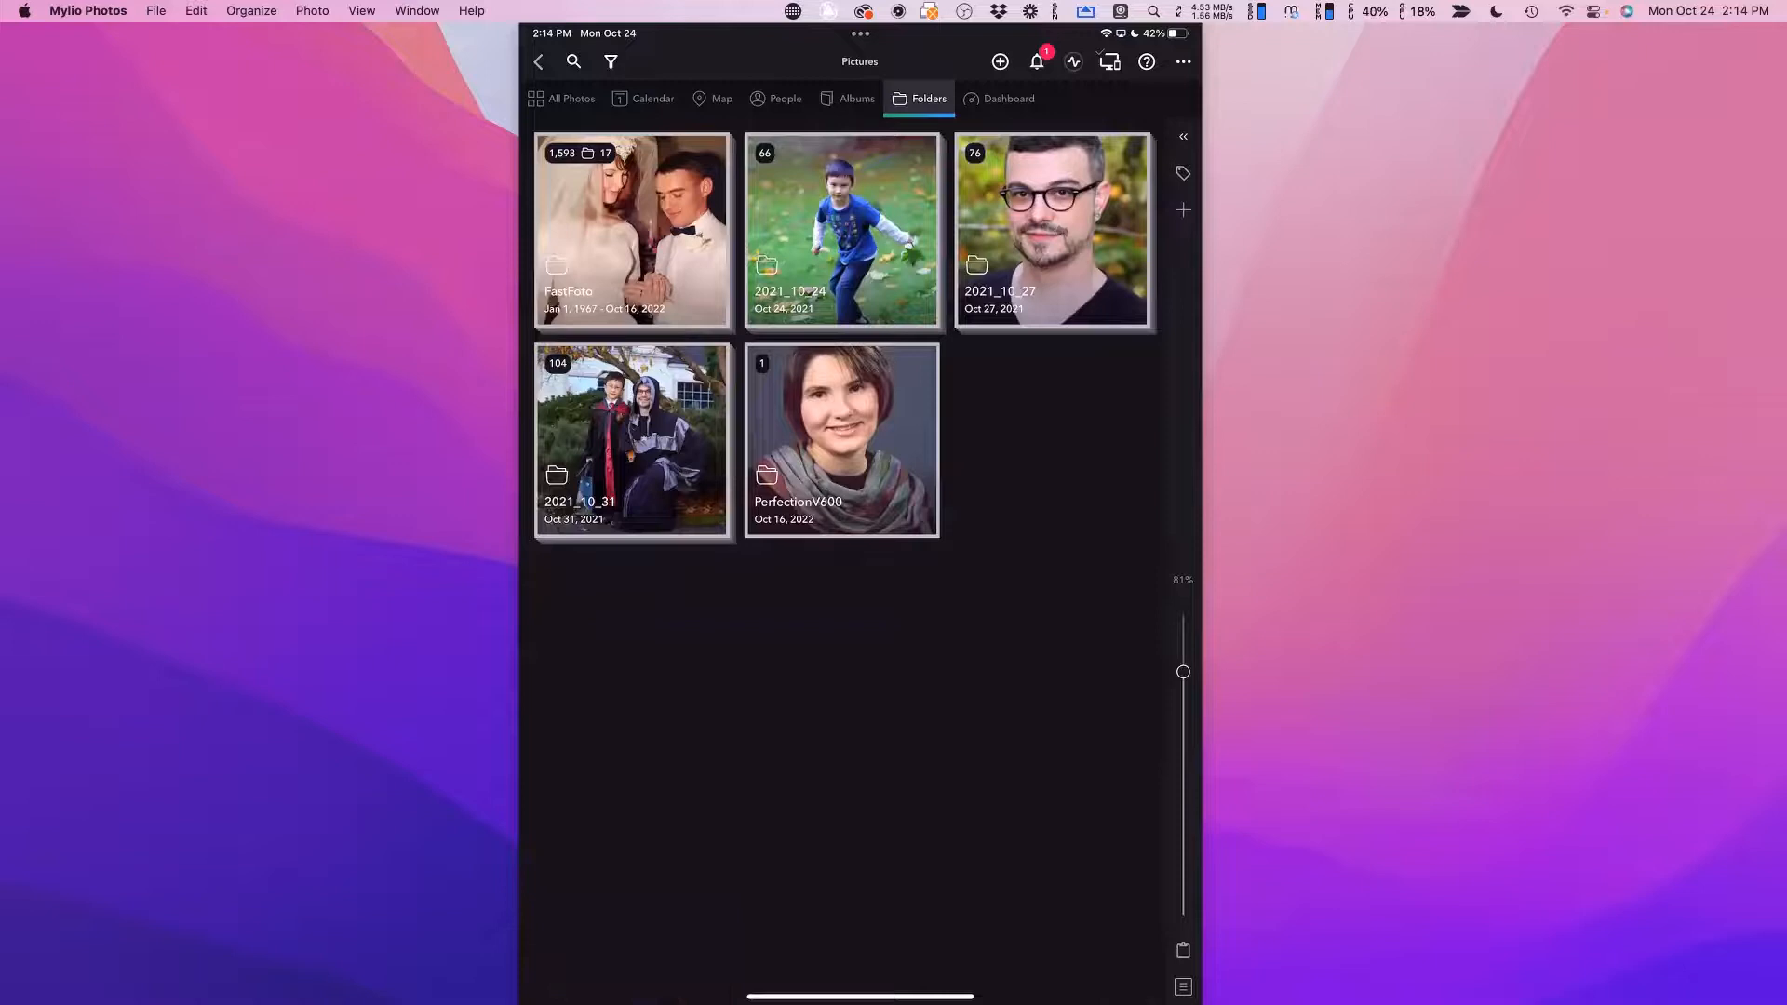
pyautogui.click(538, 62)
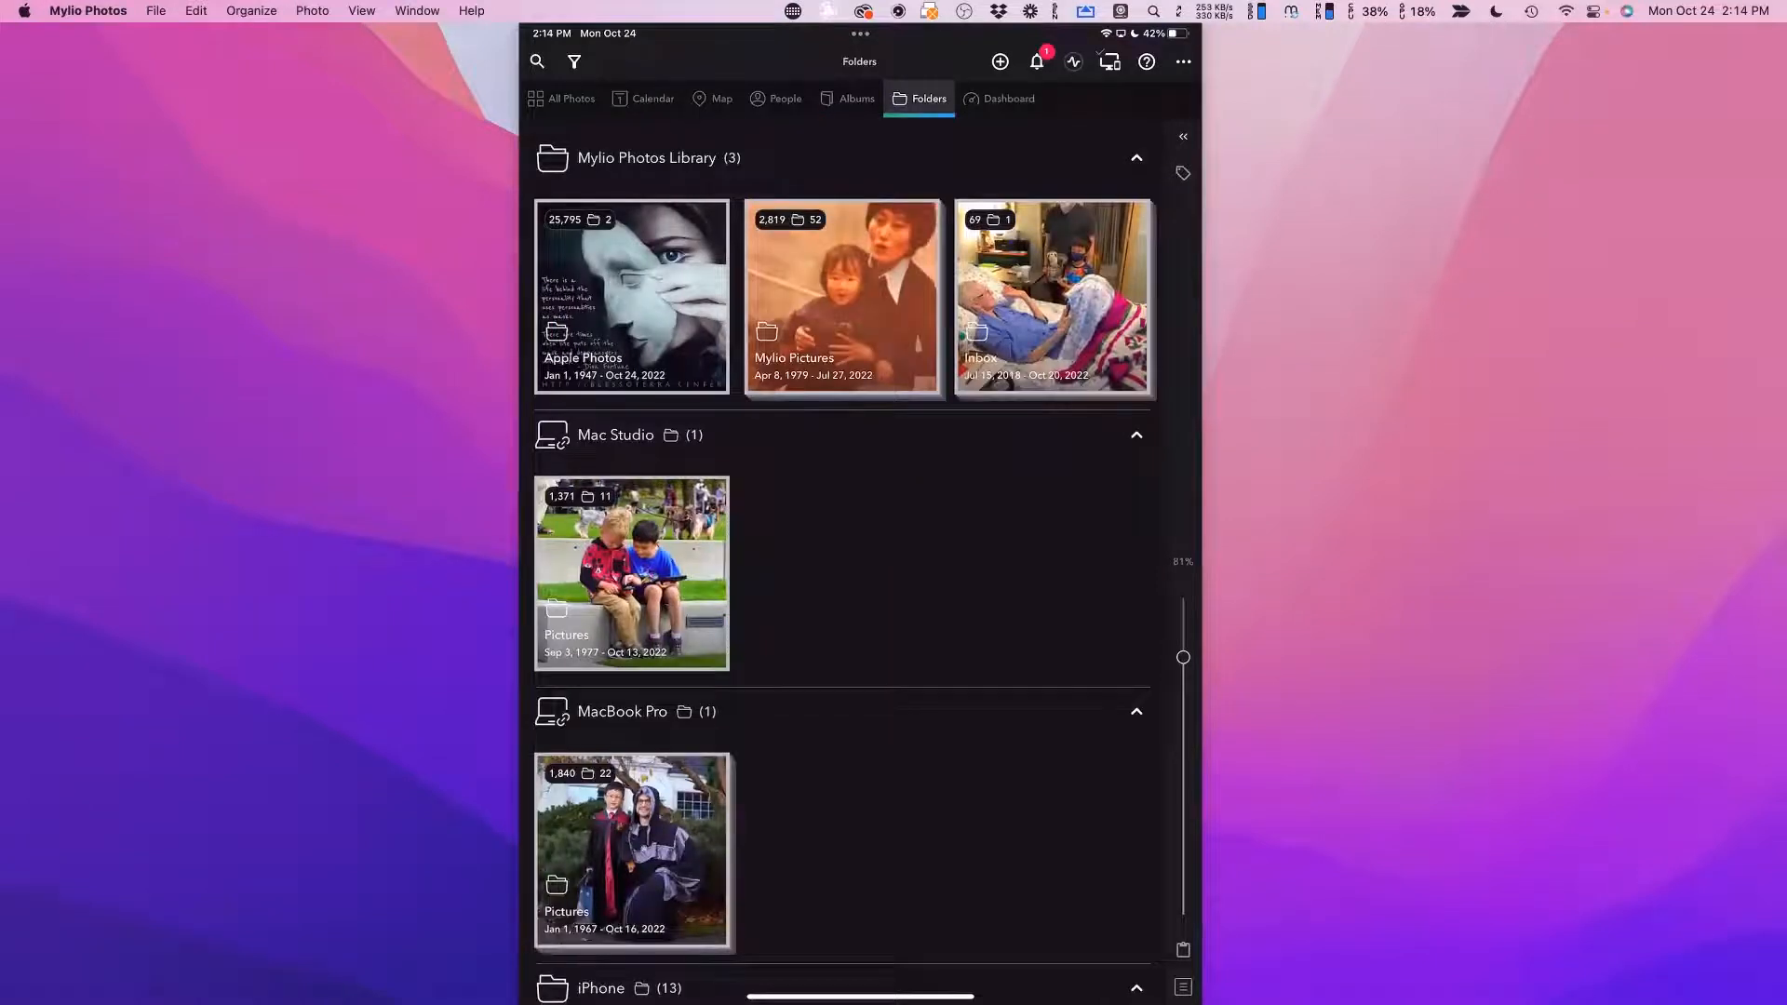
pyautogui.click(642, 845)
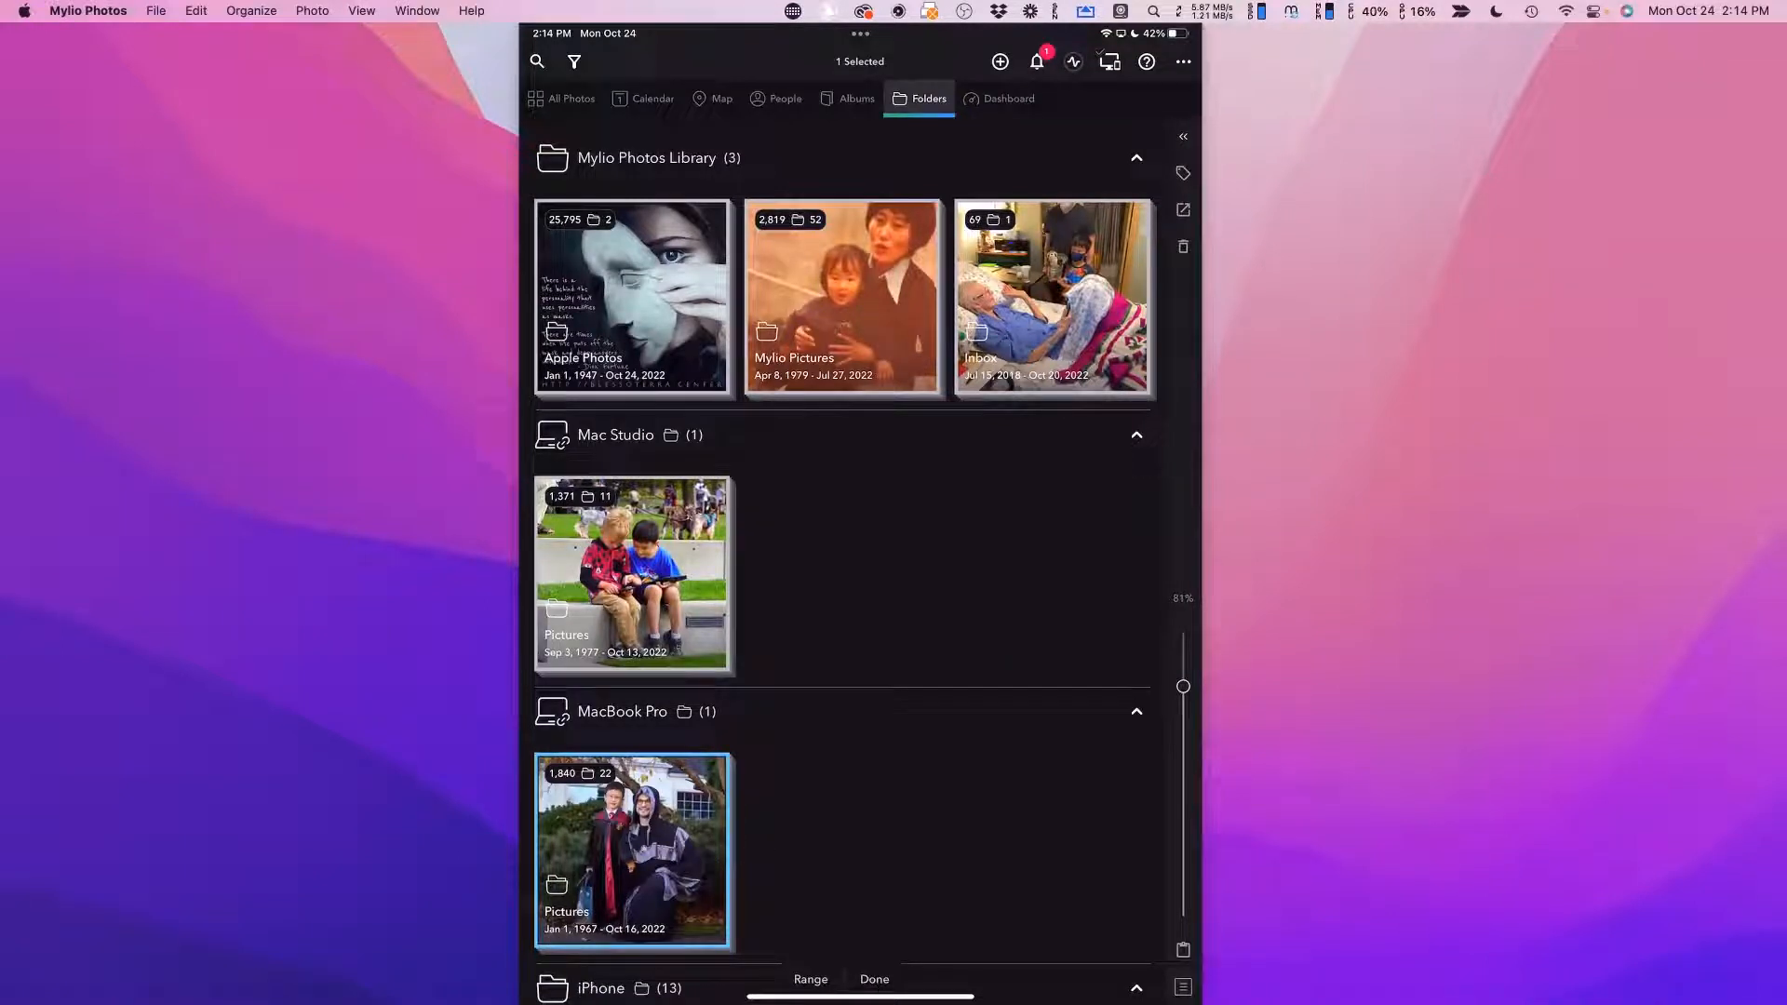
# Expand the mirrored iPad window to full screen, restore it to a window, and move its playback controls aside.
pyautogui.click(819, 982)
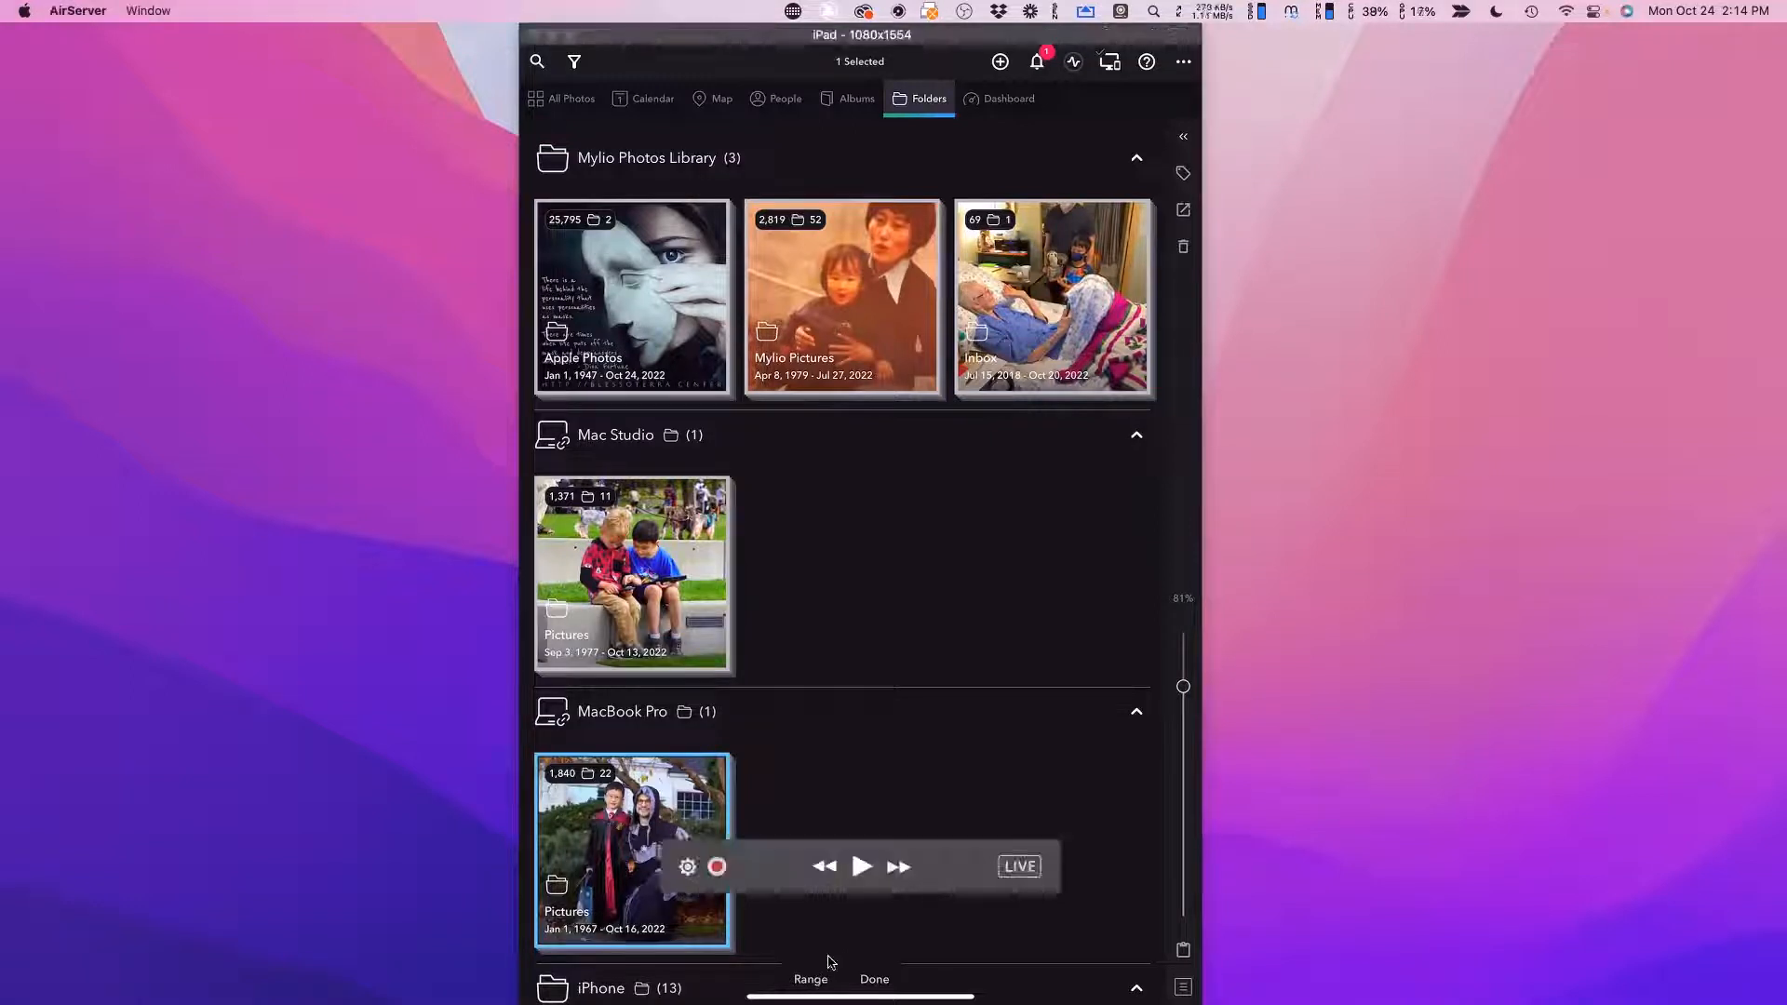
pyautogui.doubleClick(614, 820)
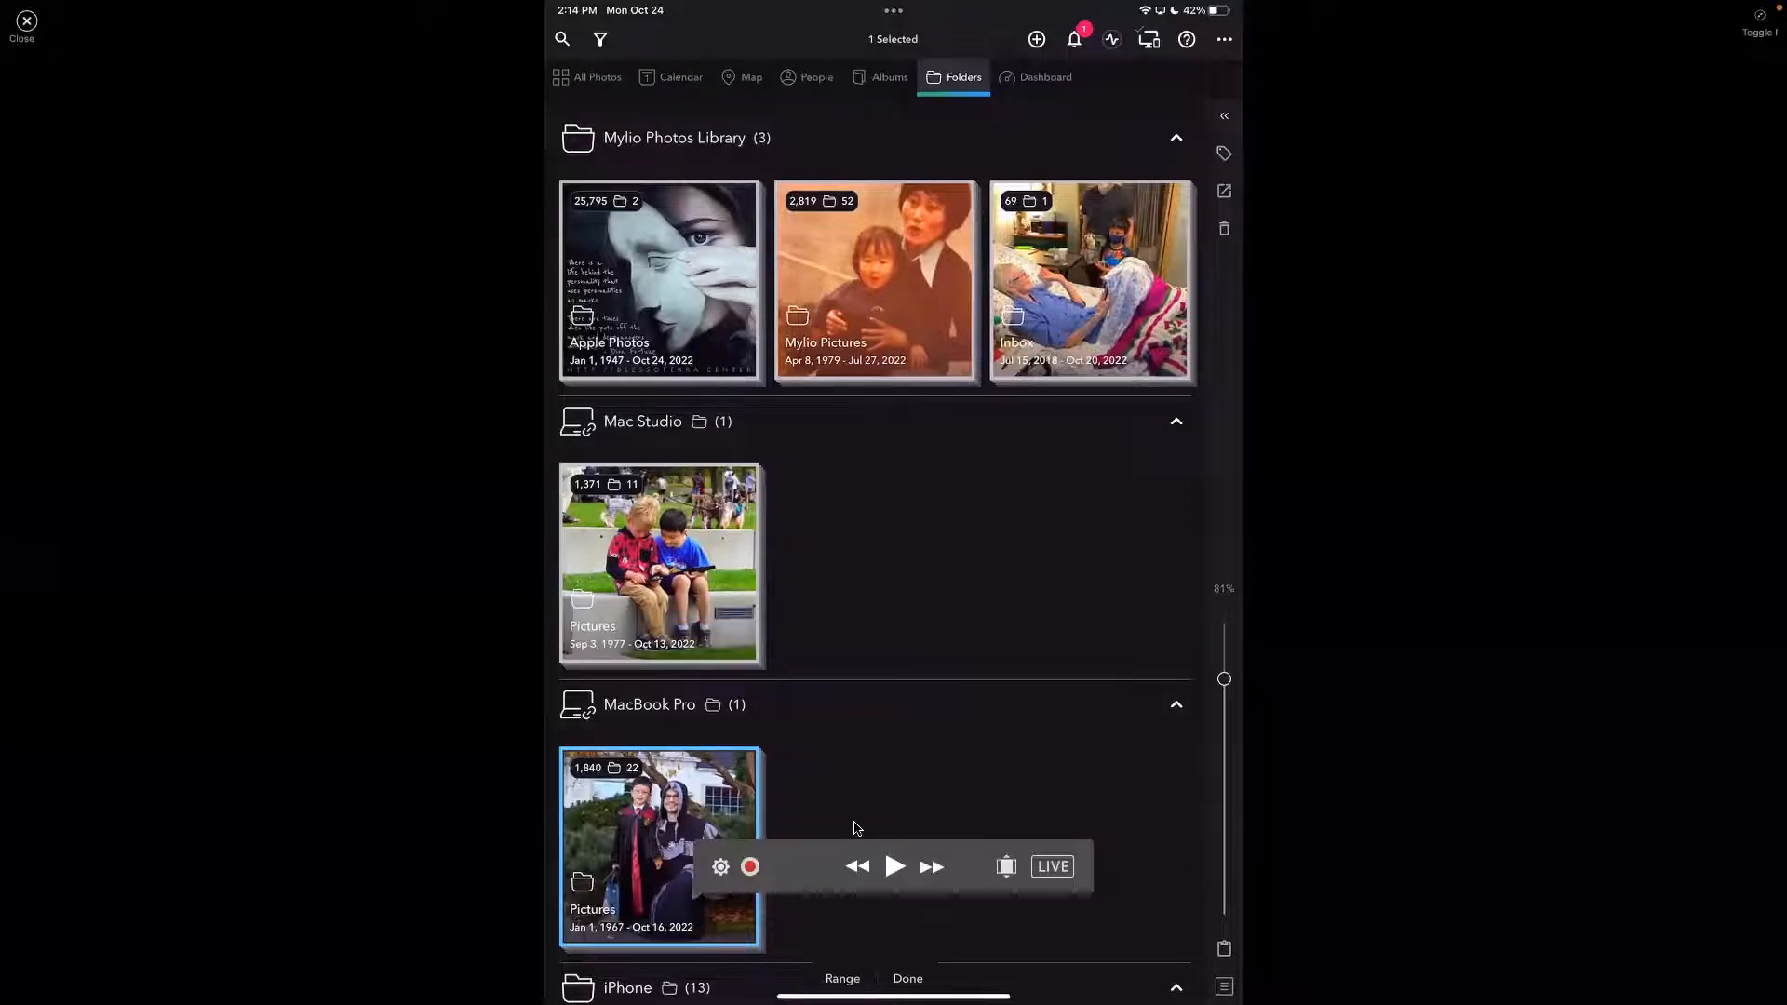
pyautogui.doubleClick(857, 827)
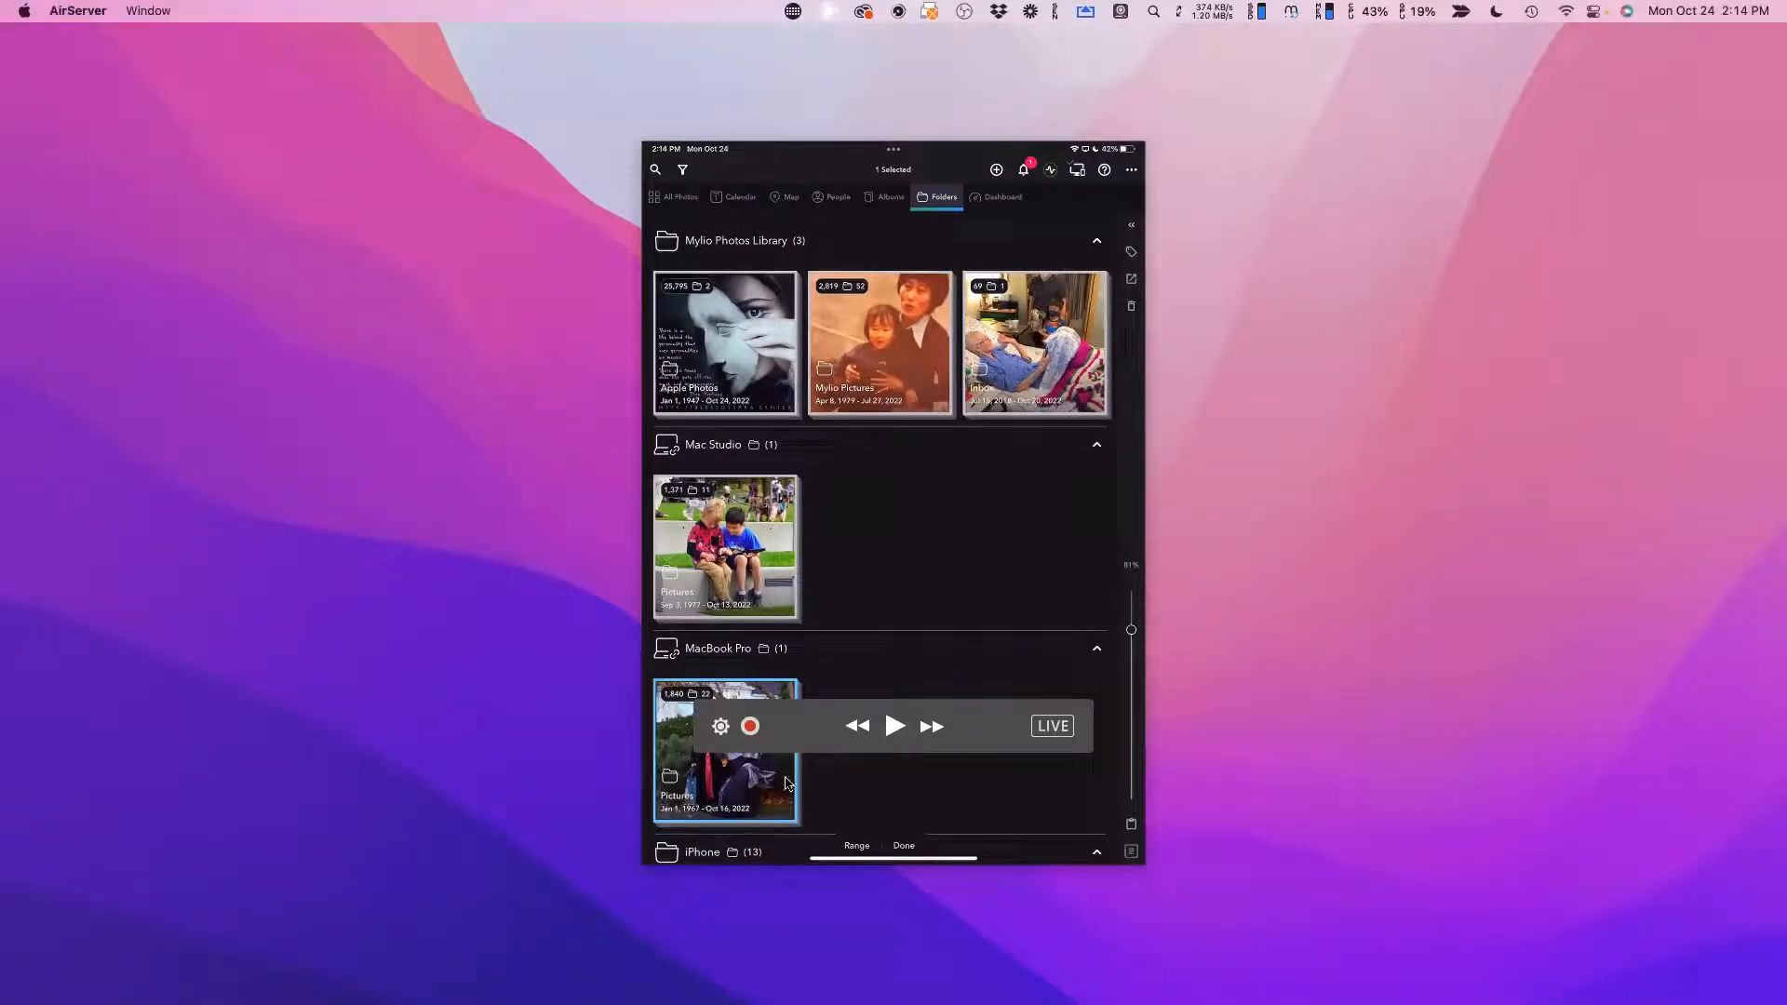
pyautogui.click(897, 728)
pyautogui.click(897, 732)
pyautogui.moveTo(988, 722); pyautogui.dragTo(1475, 816)
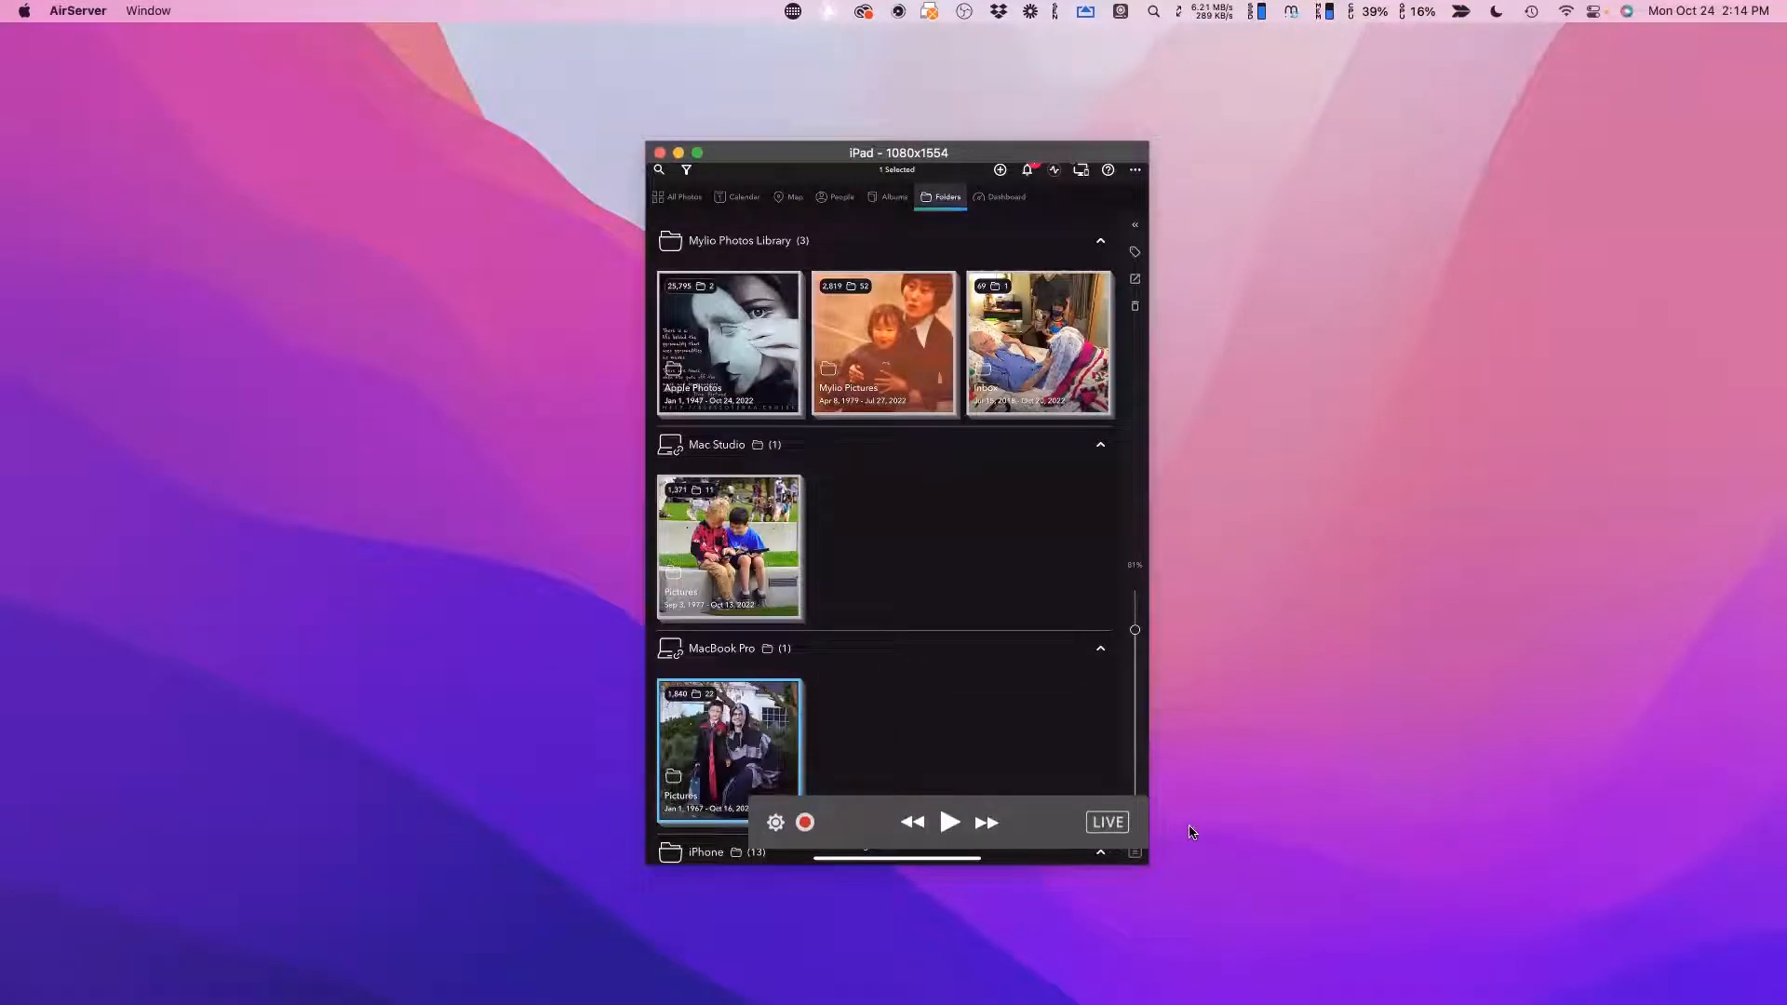
# Hide the AirServer iPad mirror and switch to Preview with the Traversing Folders slide.
pyautogui.press('super+h')
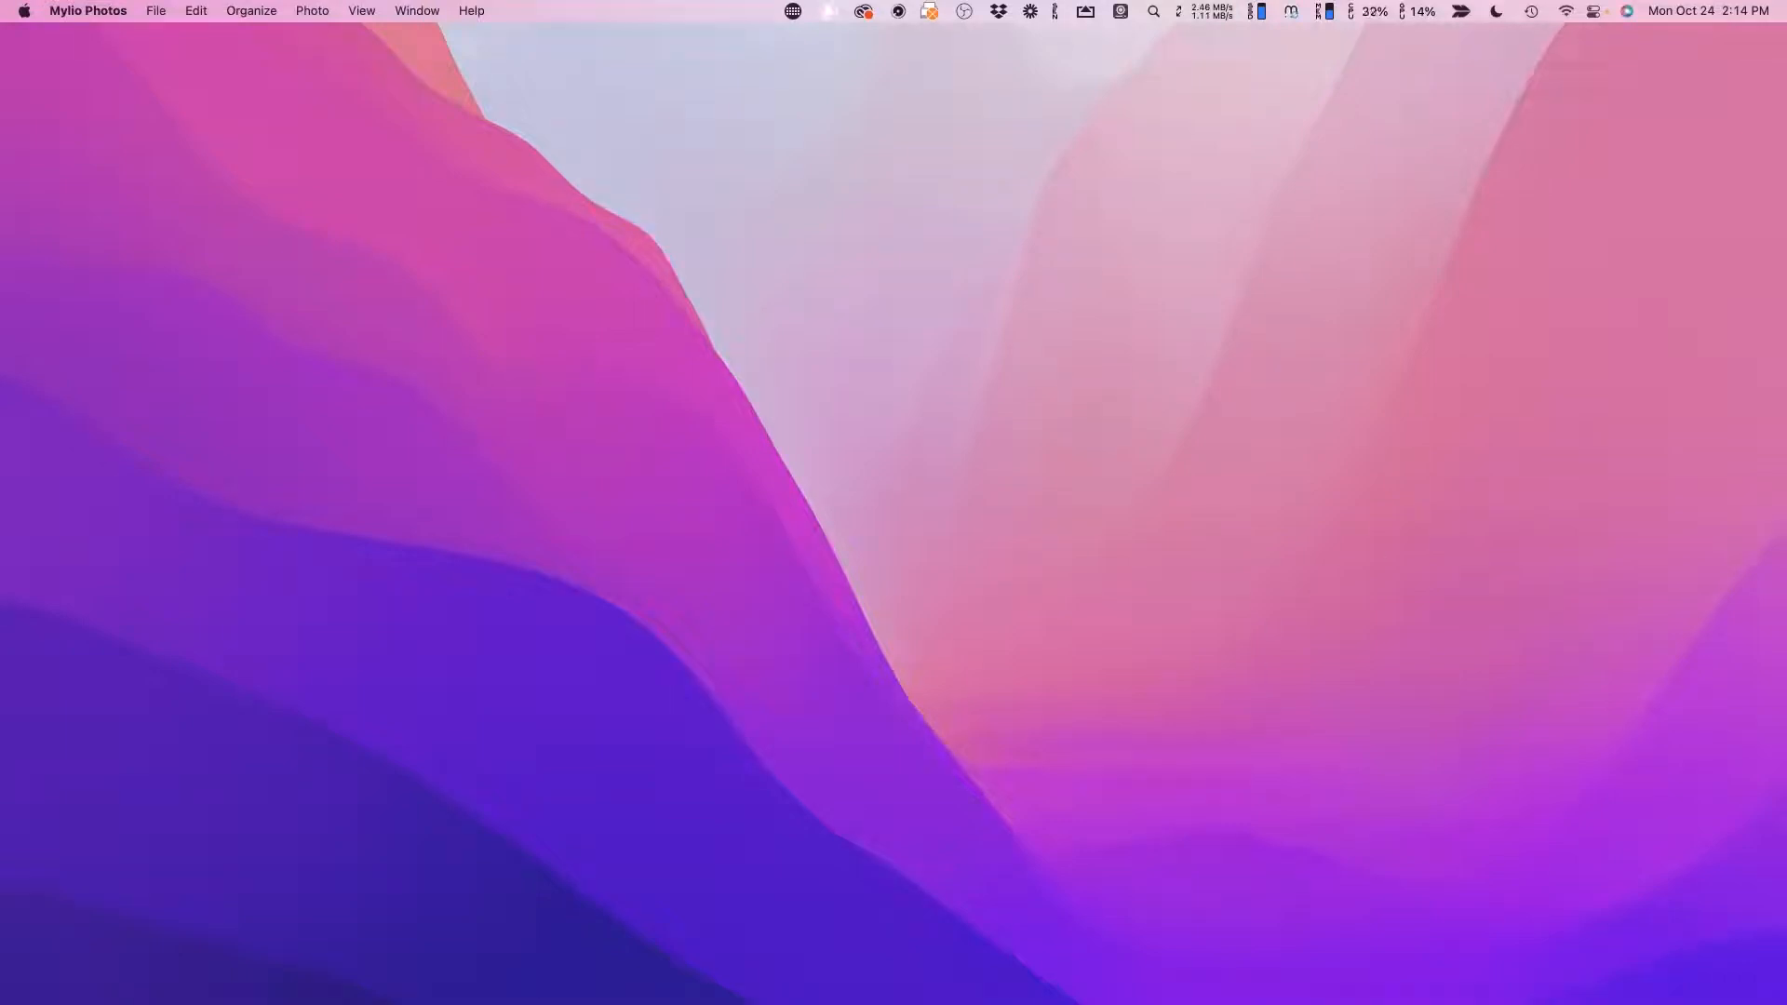
pyautogui.press('super+Tab')
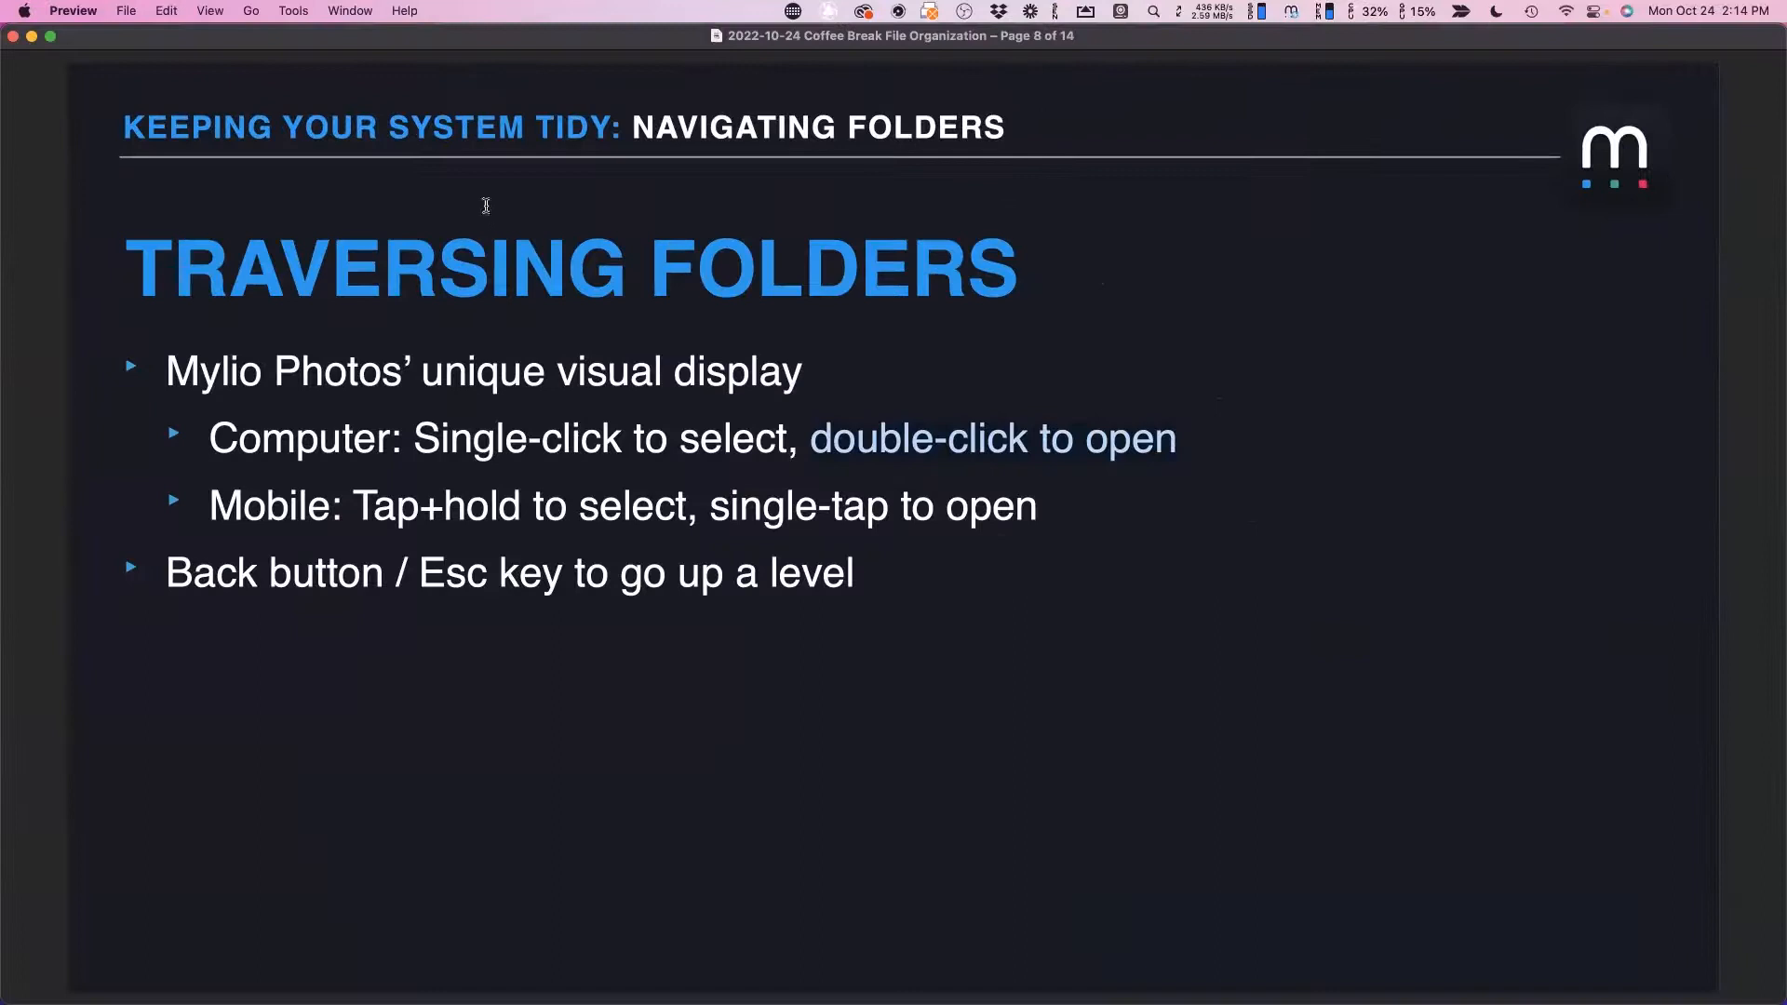
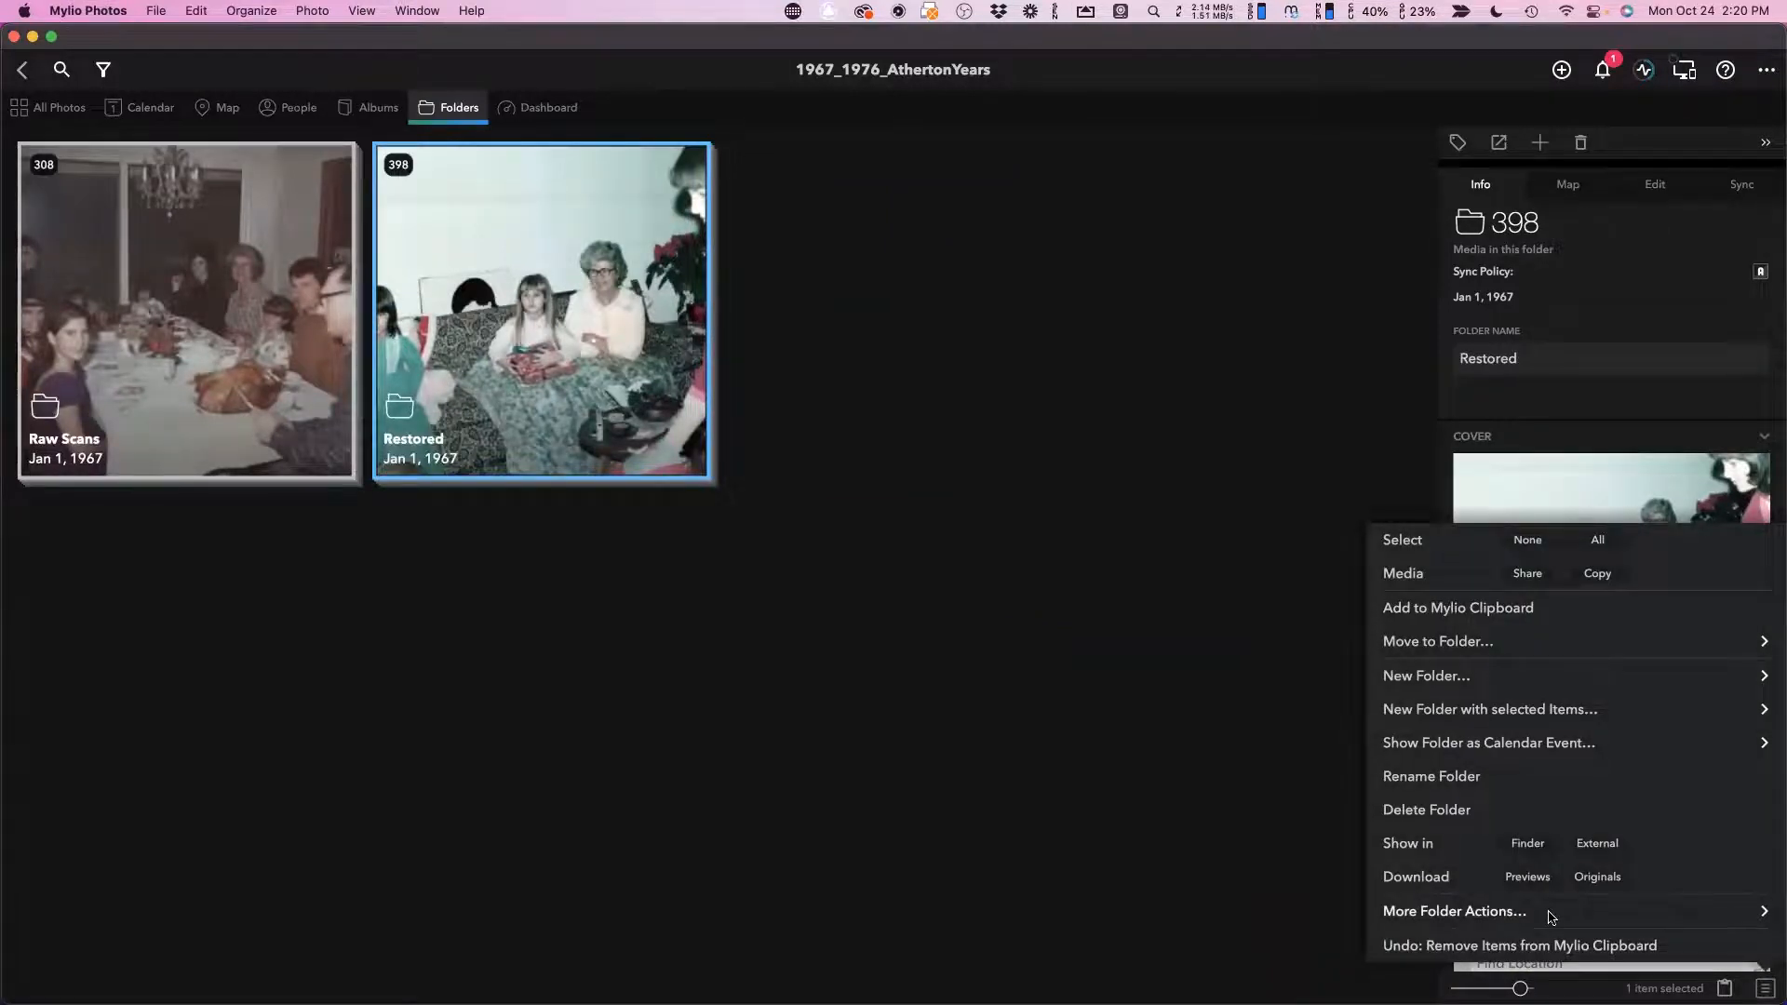
# Examine the Organize Folders naming options for the Restored folder, including the Custom scheme, and leave without applying any.
pyautogui.click(1552, 918)
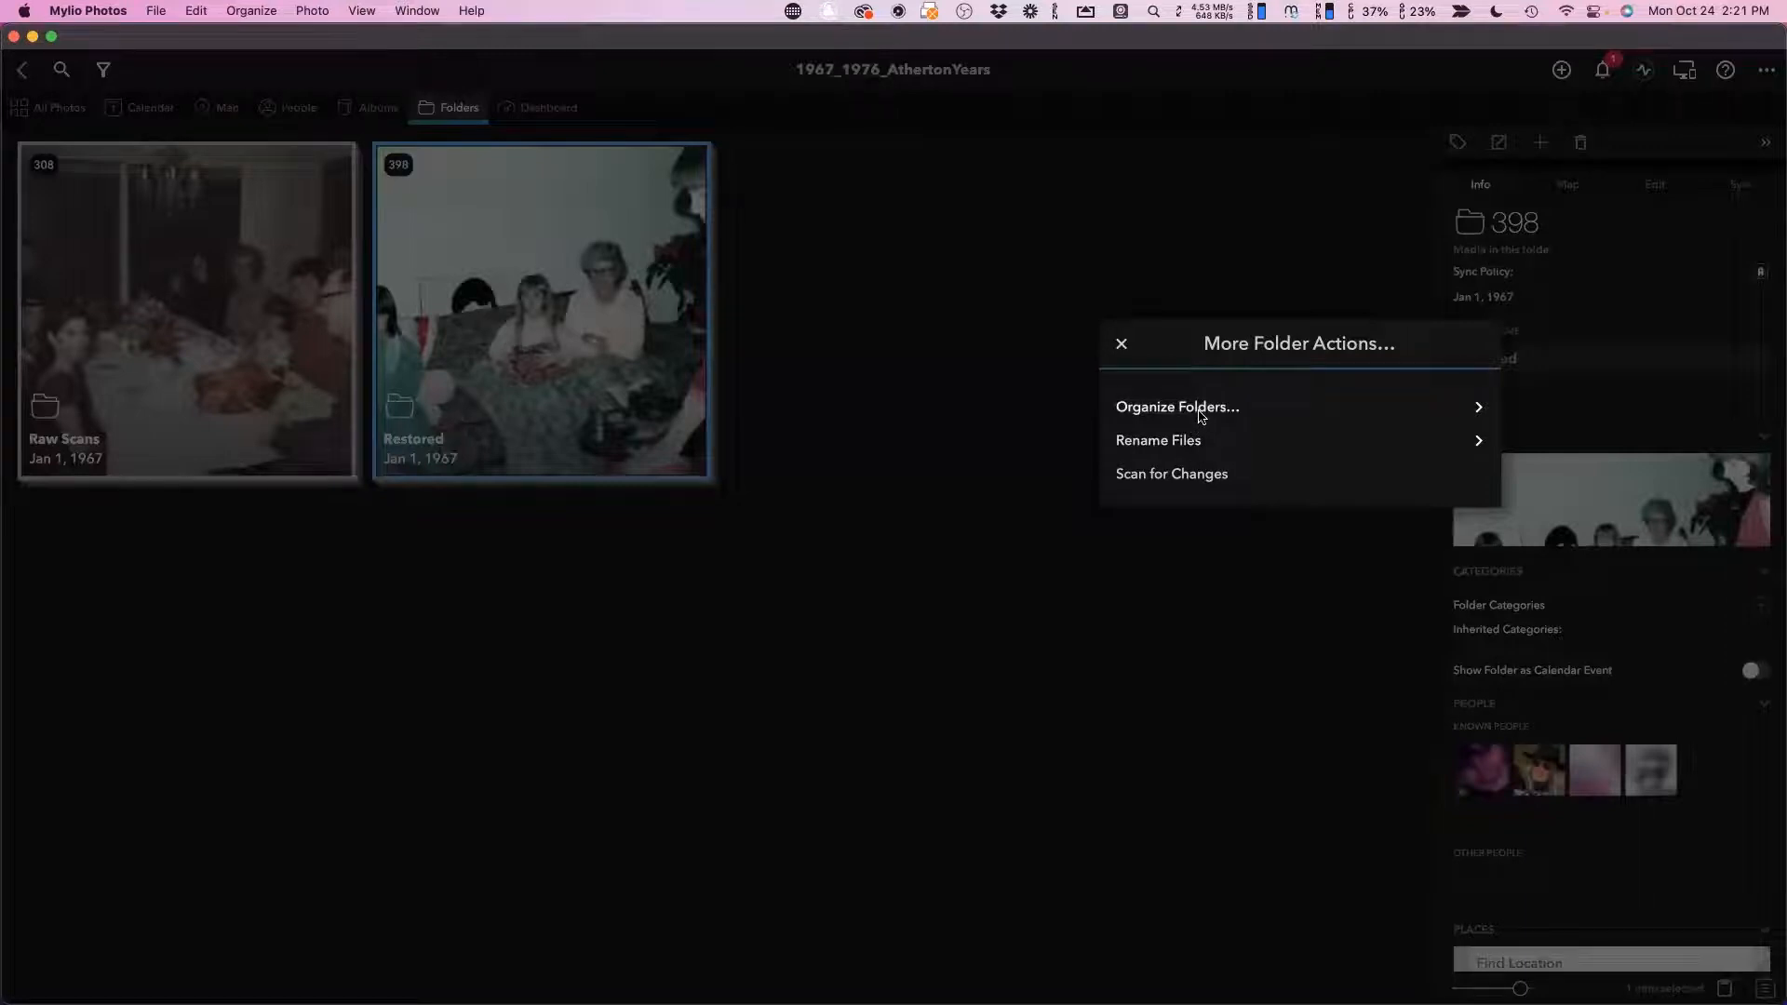
pyautogui.click(1201, 410)
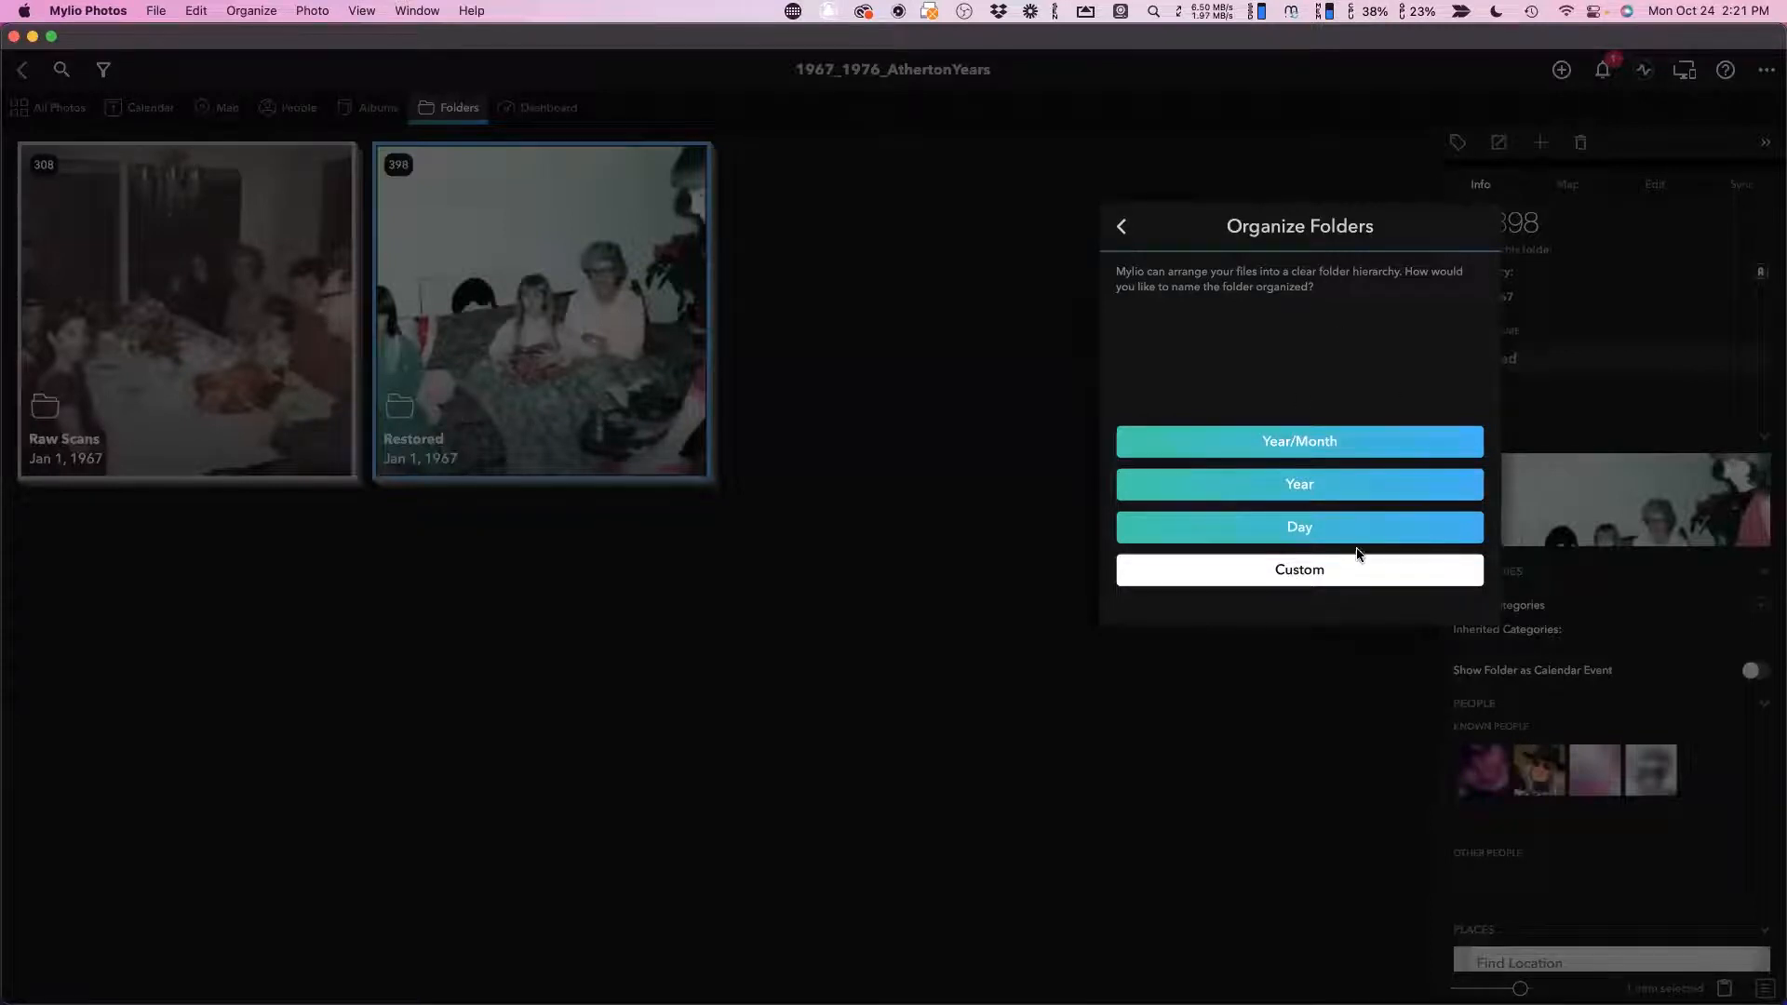
pyautogui.click(1307, 570)
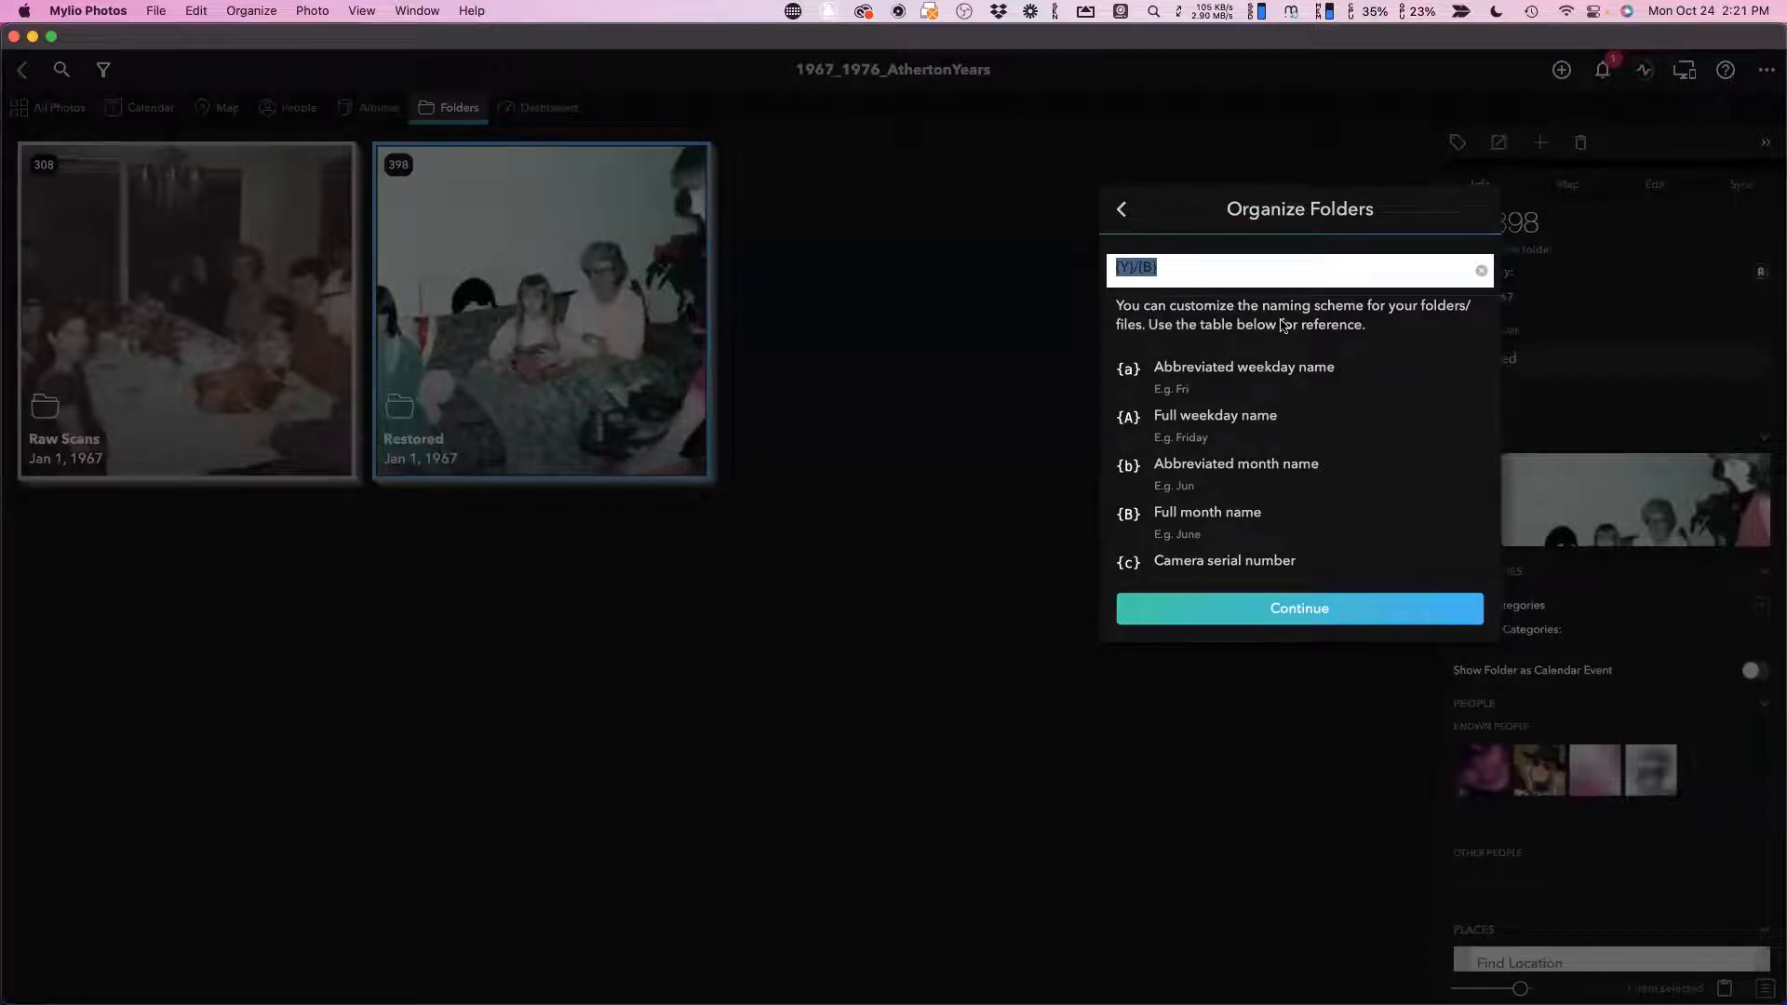
pyautogui.click(1123, 211)
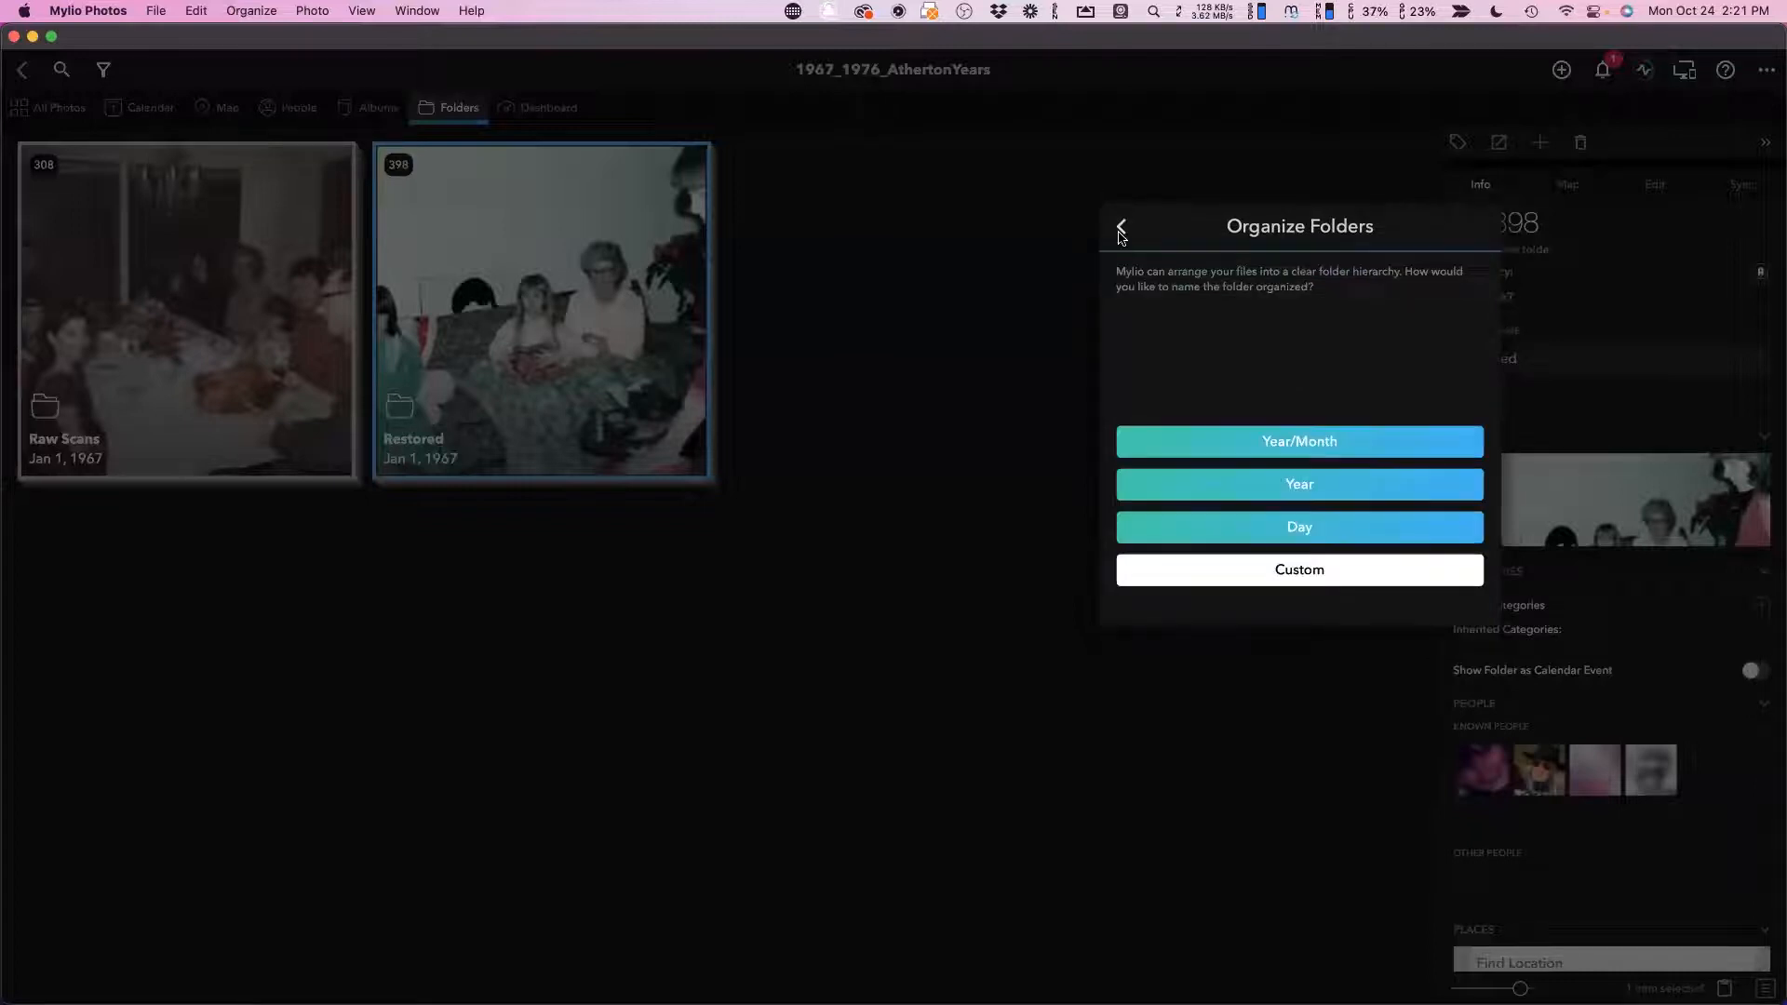
pyautogui.click(1122, 221)
pyautogui.click(1123, 345)
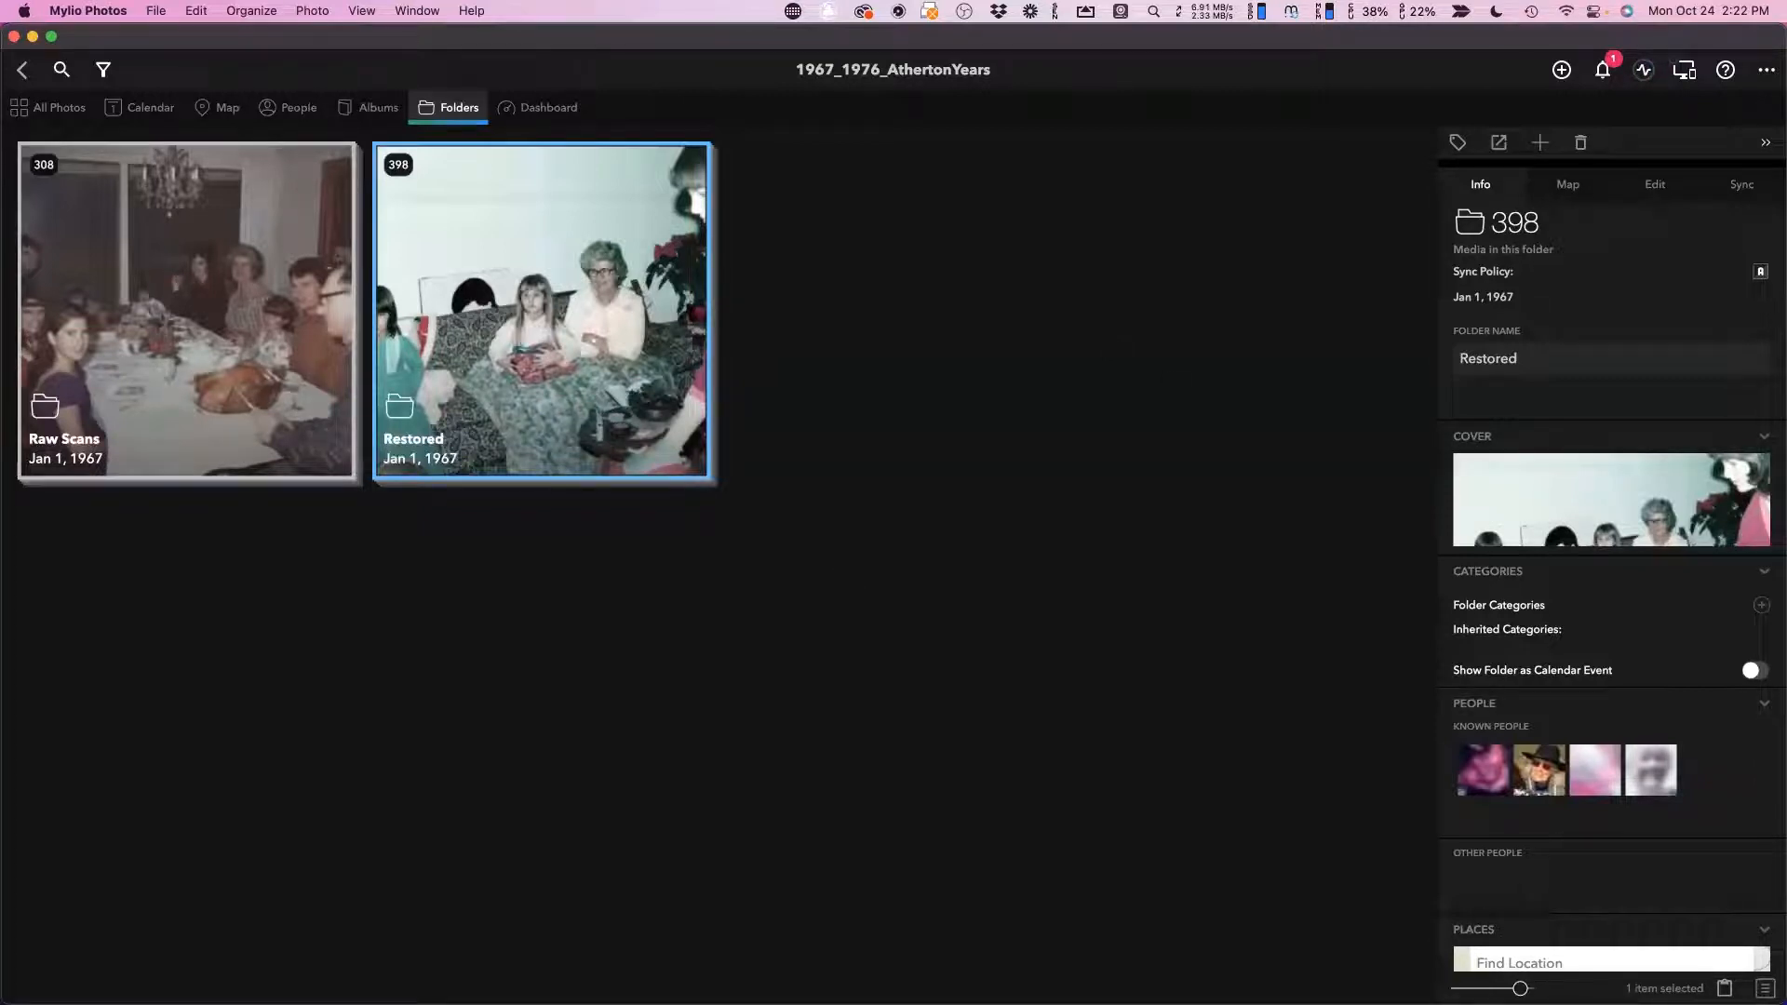
# Examine the available actions for the selected Restored folder, including More Folder Actions, and leave without applying any.
pyautogui.rightClick(1359, 702)
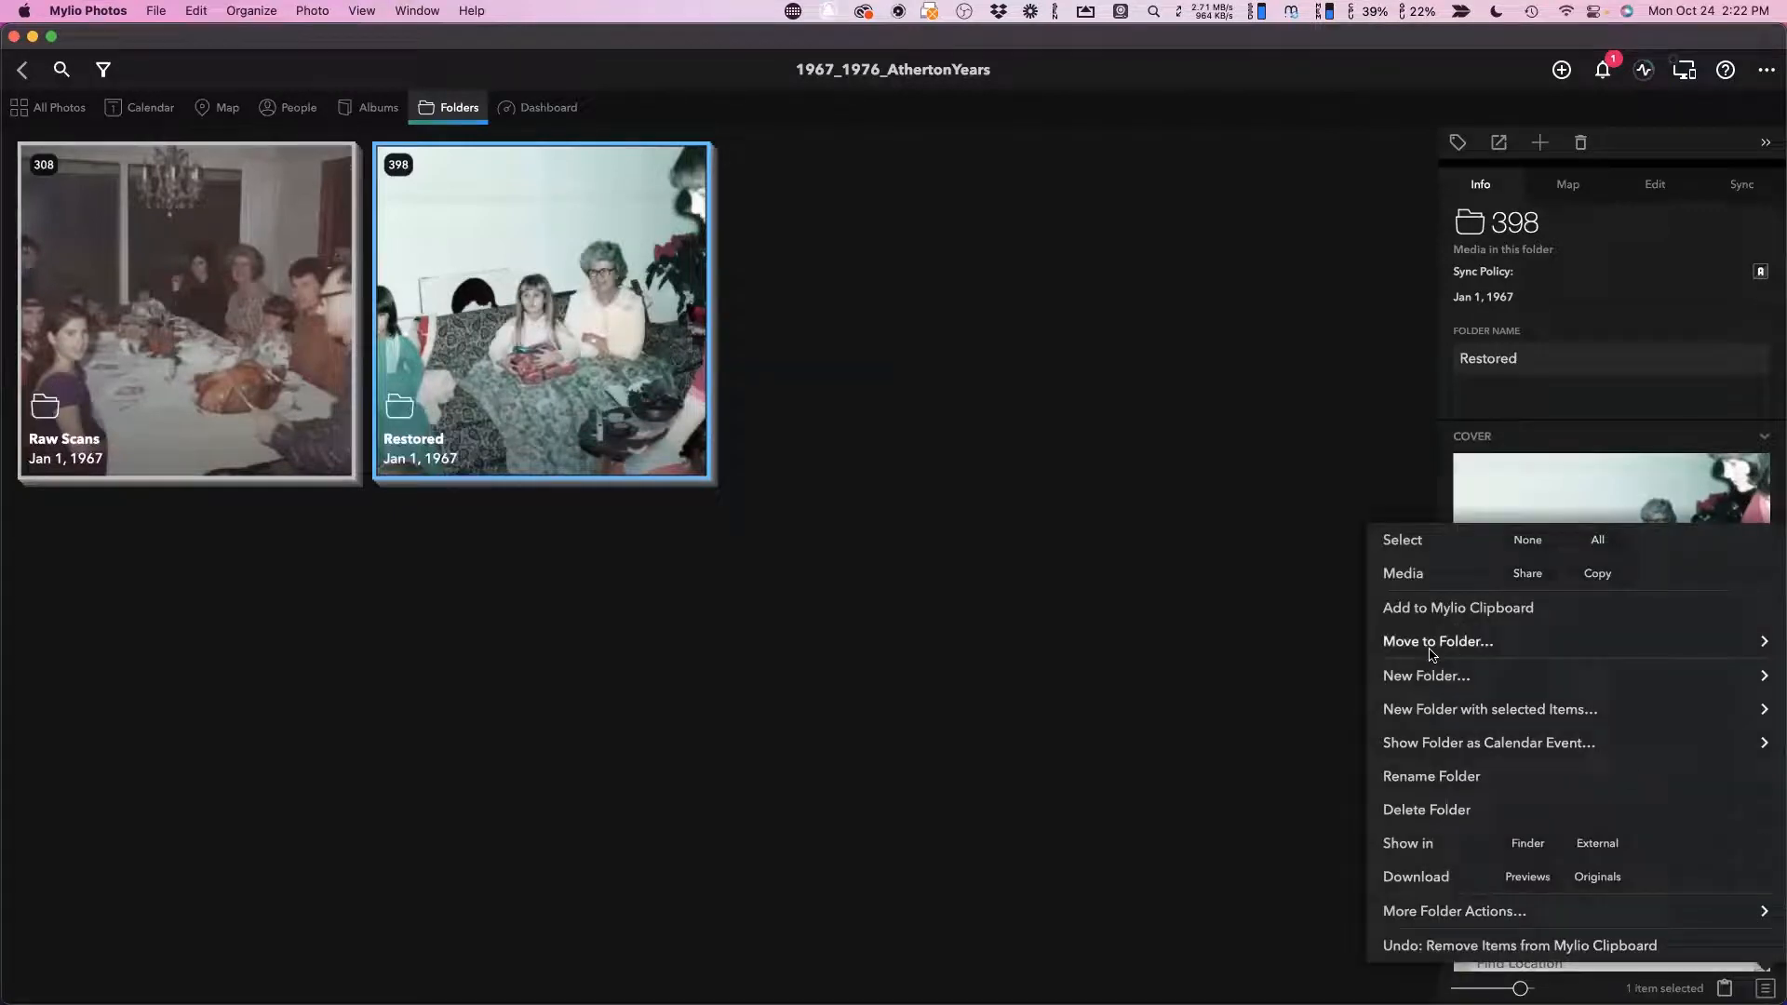
pyautogui.click(971, 504)
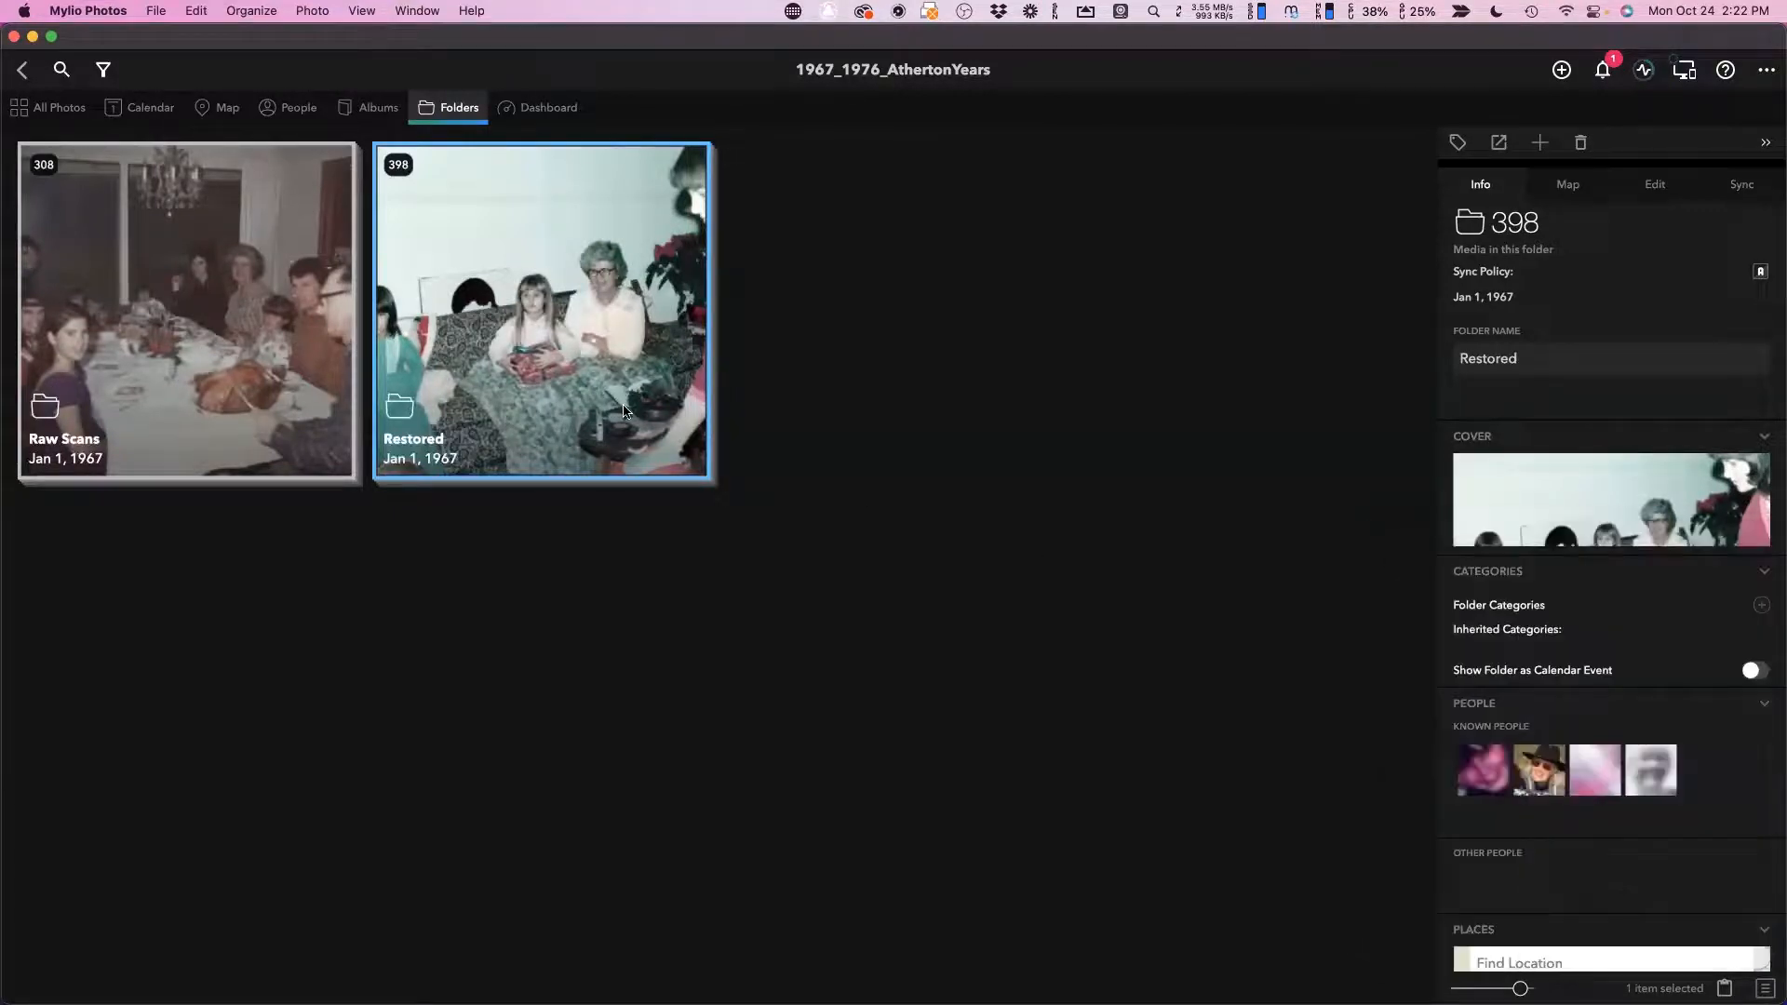
pyautogui.click(749, 556)
pyautogui.click(598, 415)
pyautogui.click(1766, 989)
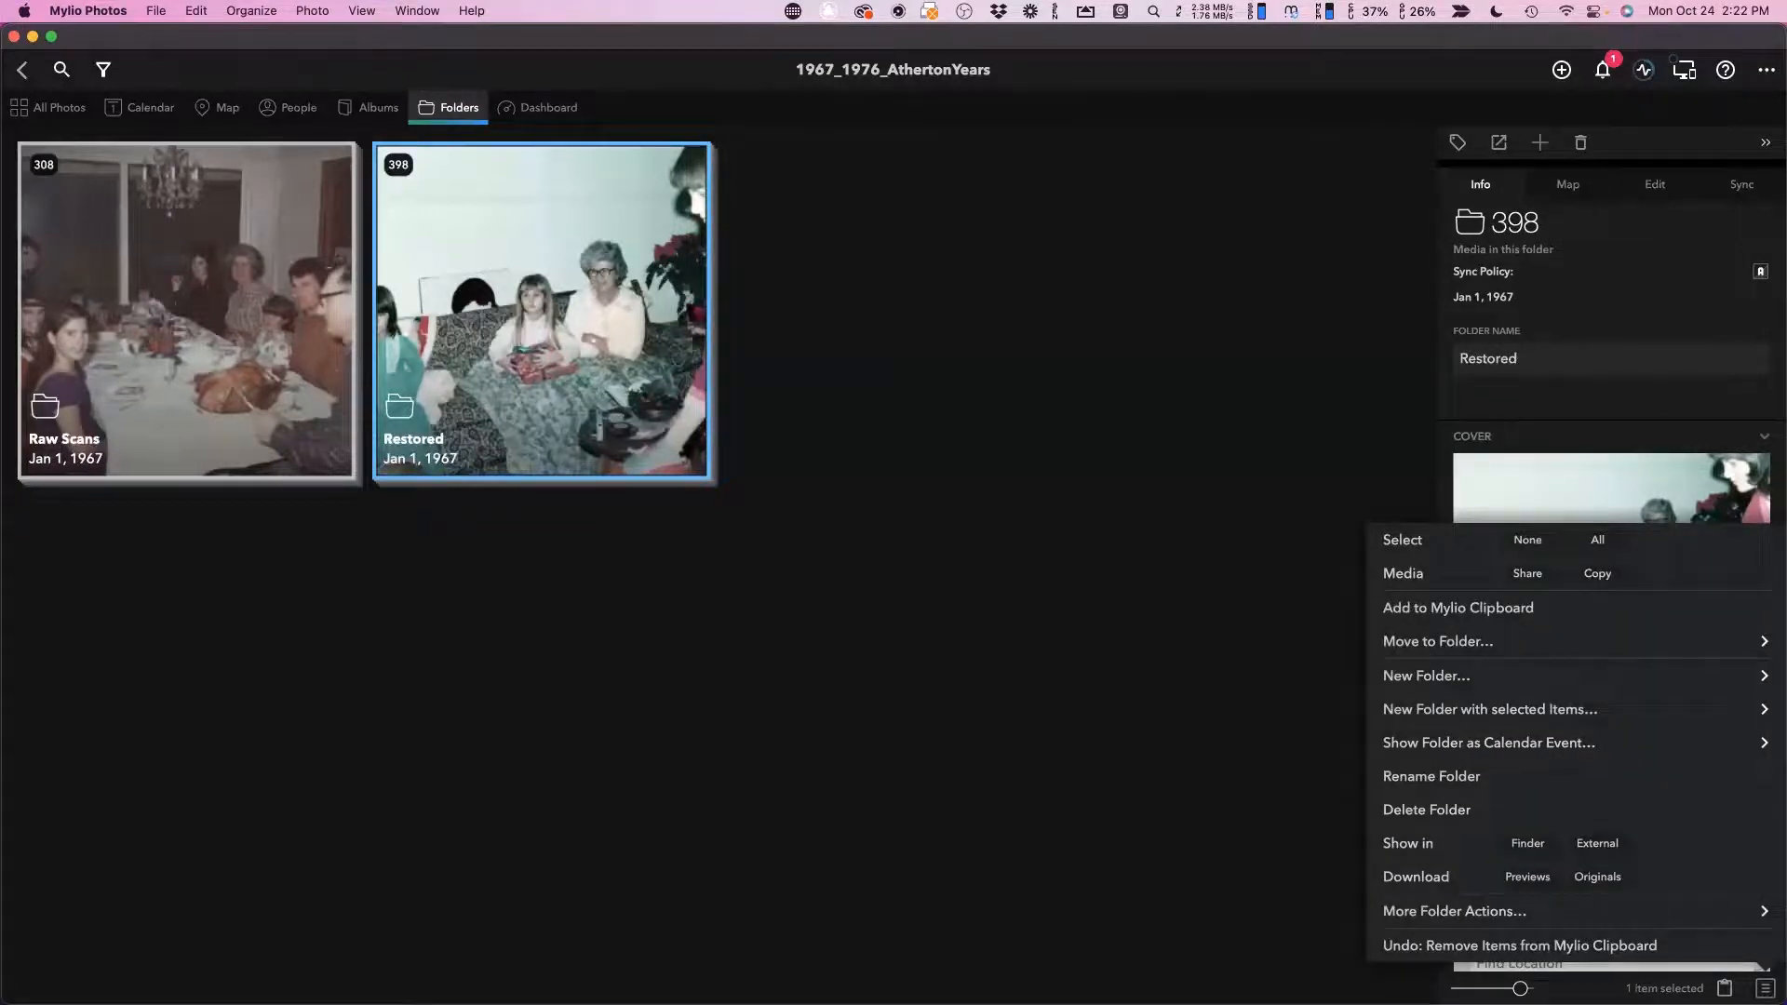
pyautogui.click(1489, 911)
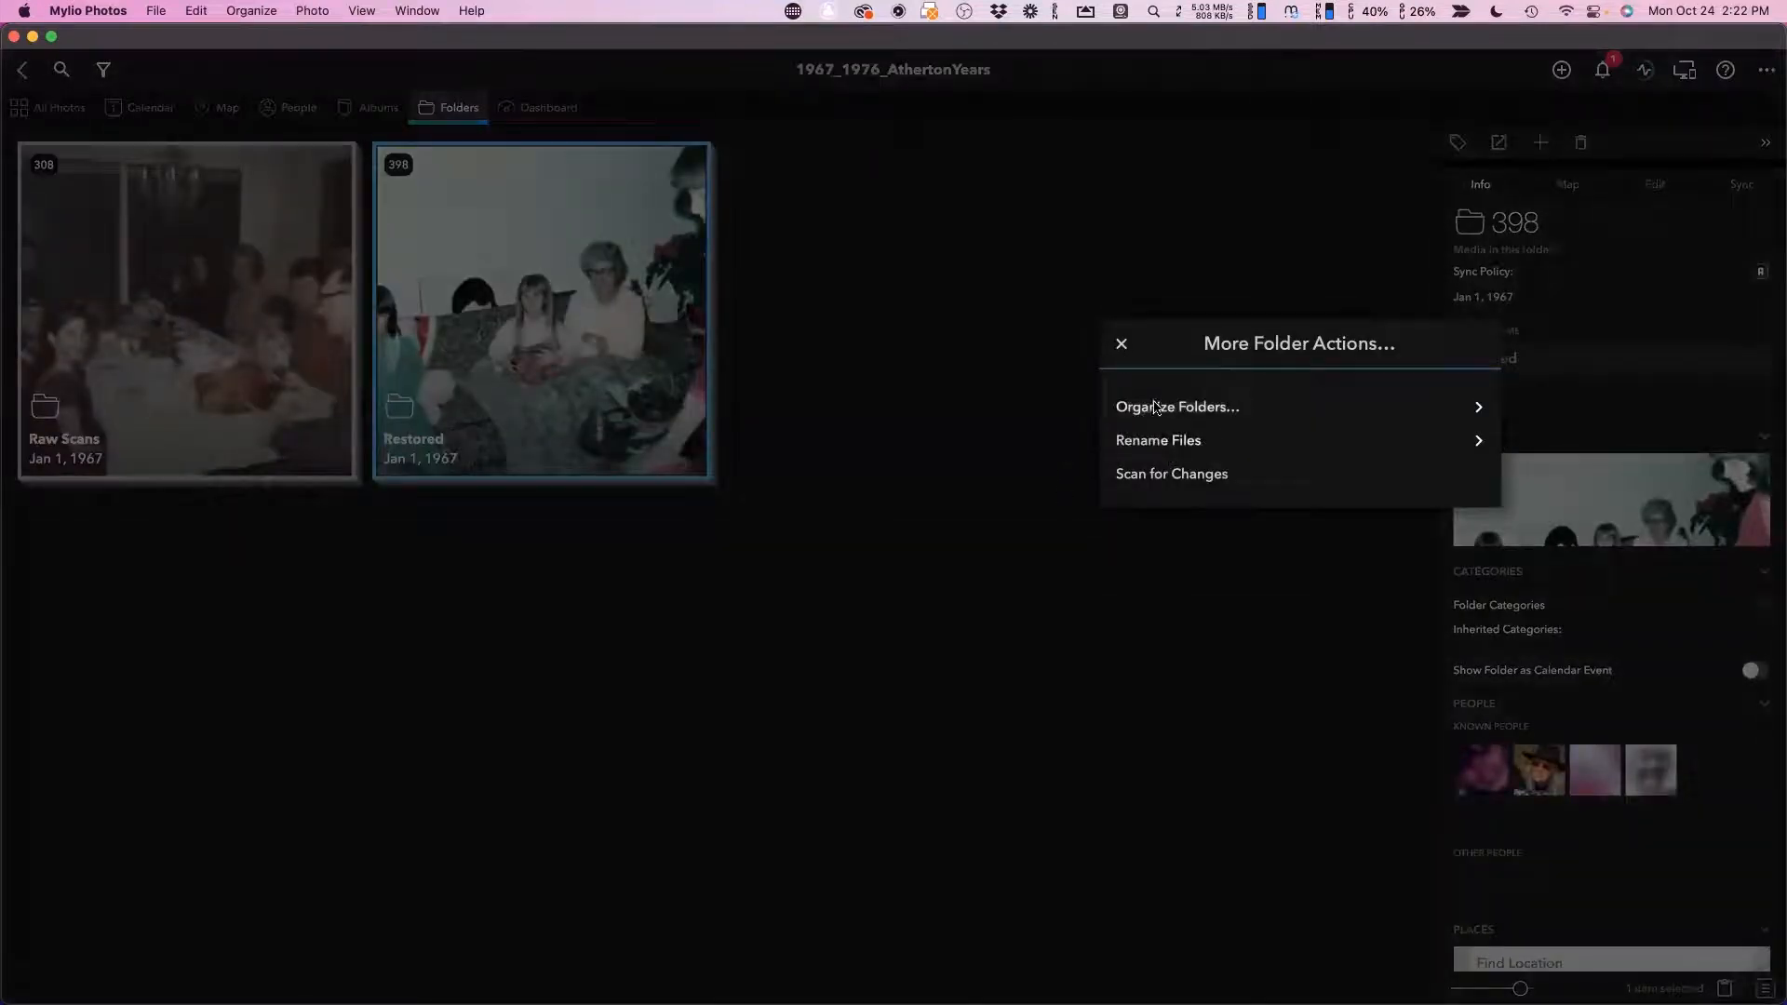
pyautogui.click(1123, 346)
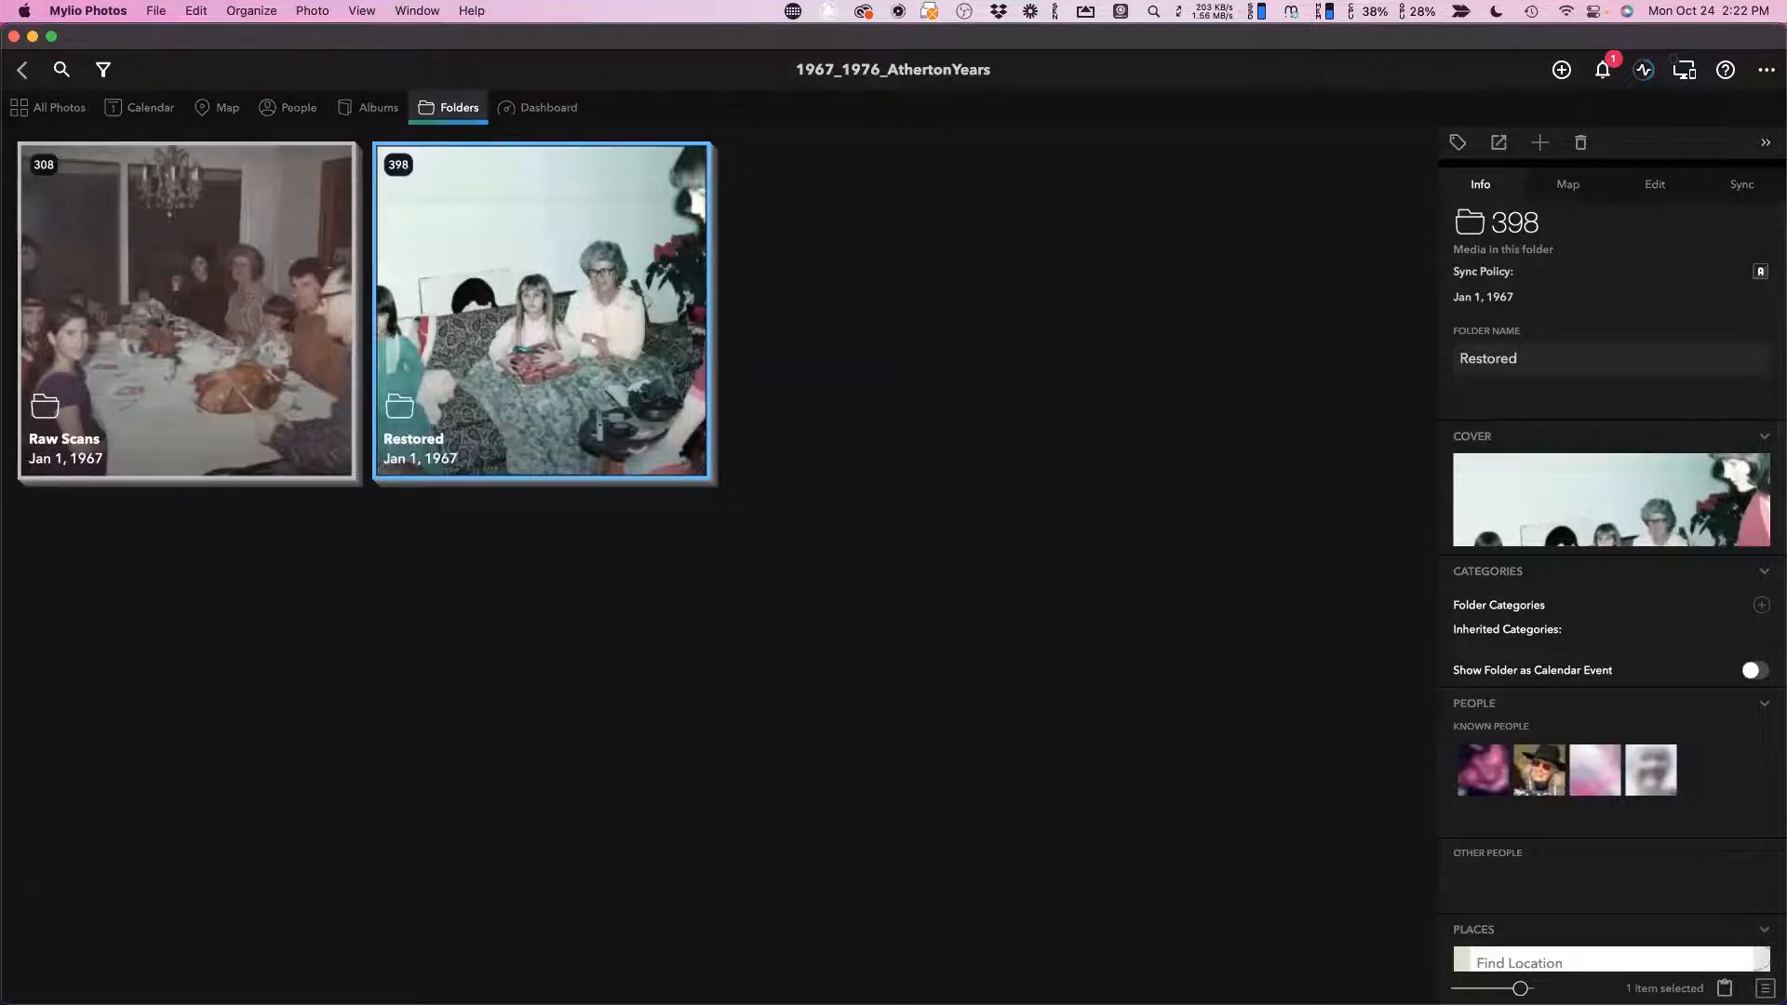
# Switch to Preview and advance the presentation to the Moving Files and Folders slide.
pyautogui.press('super+Tab')
pyautogui.click(682, 540)
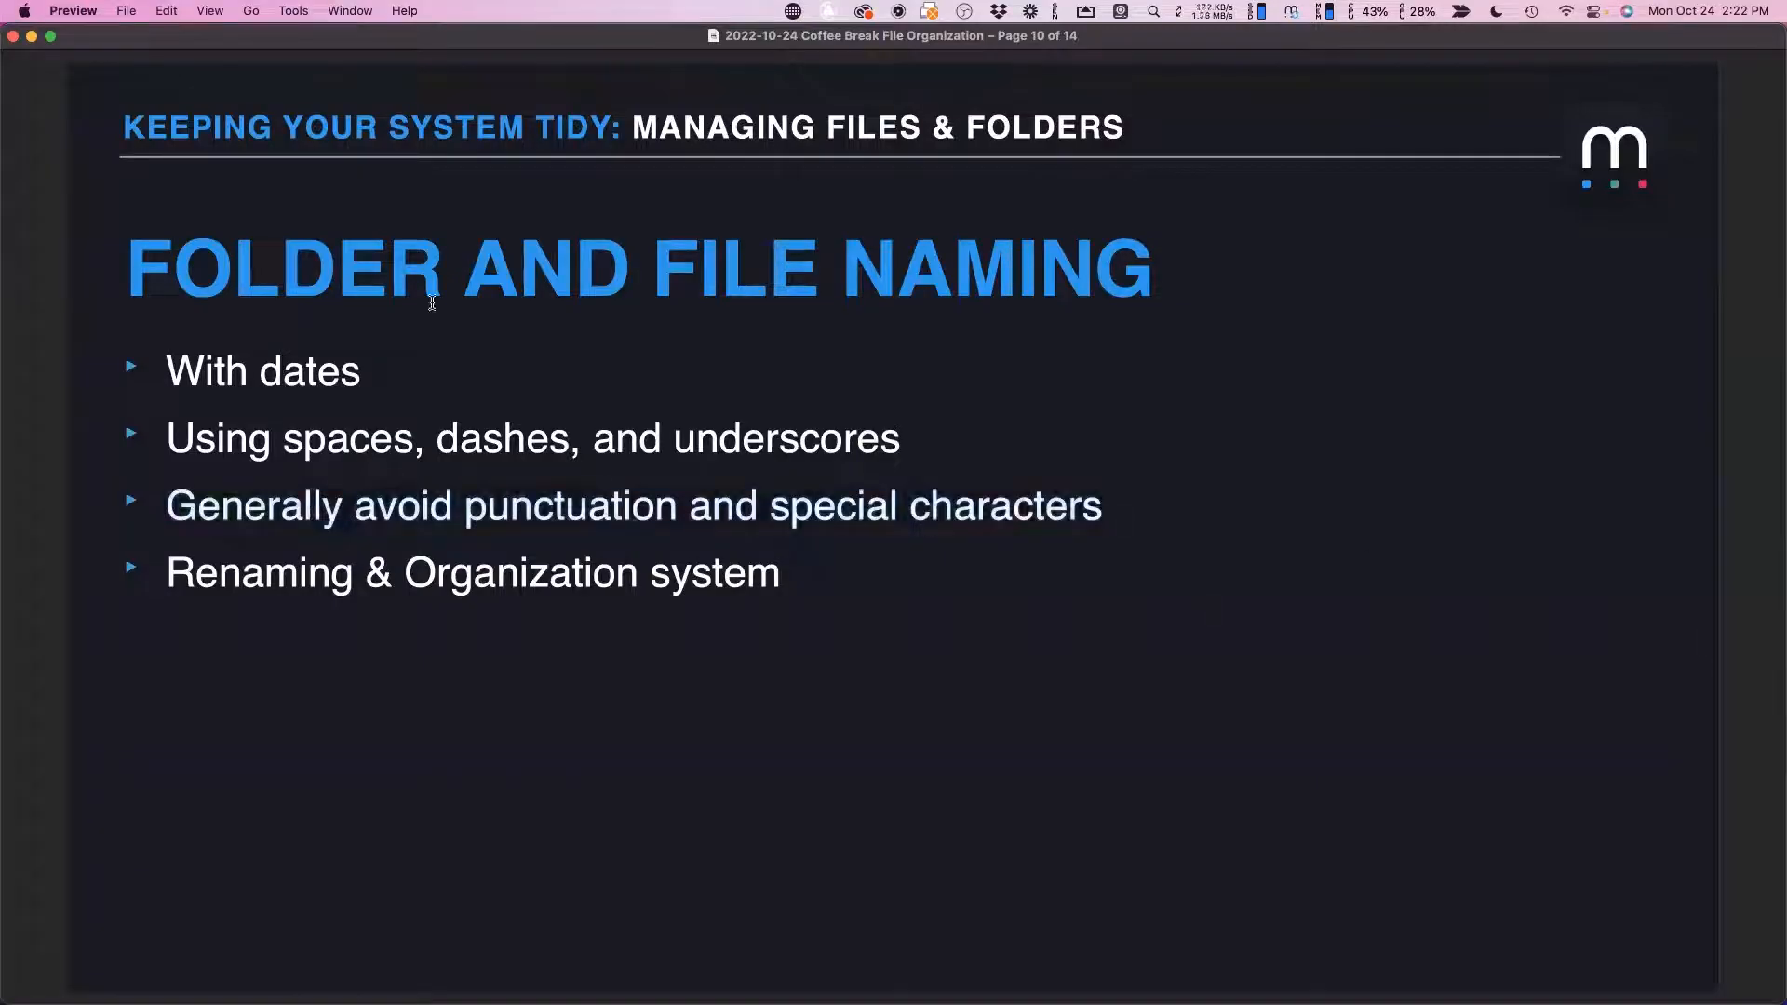
pyautogui.press('Down')
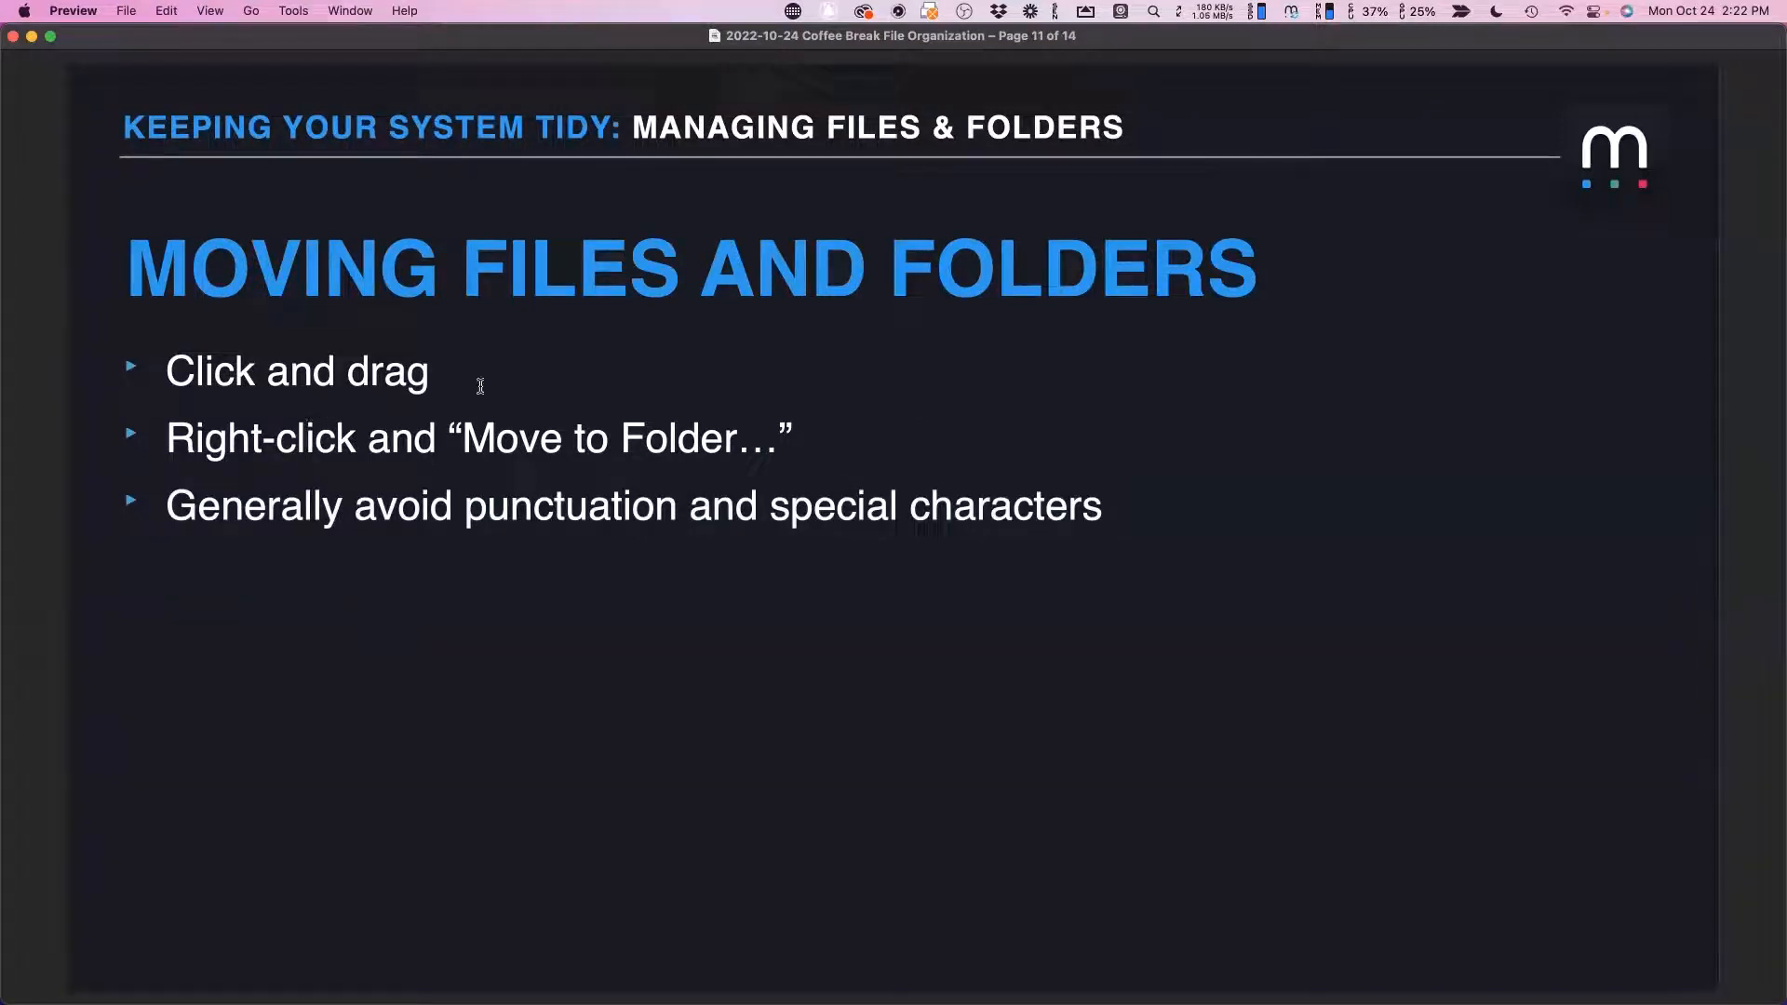
# Return to Mylio Photos, go up to the FastFoto folder, and open 2002_September_3_WeddingAnniversary.
pyautogui.press('super+Tab')
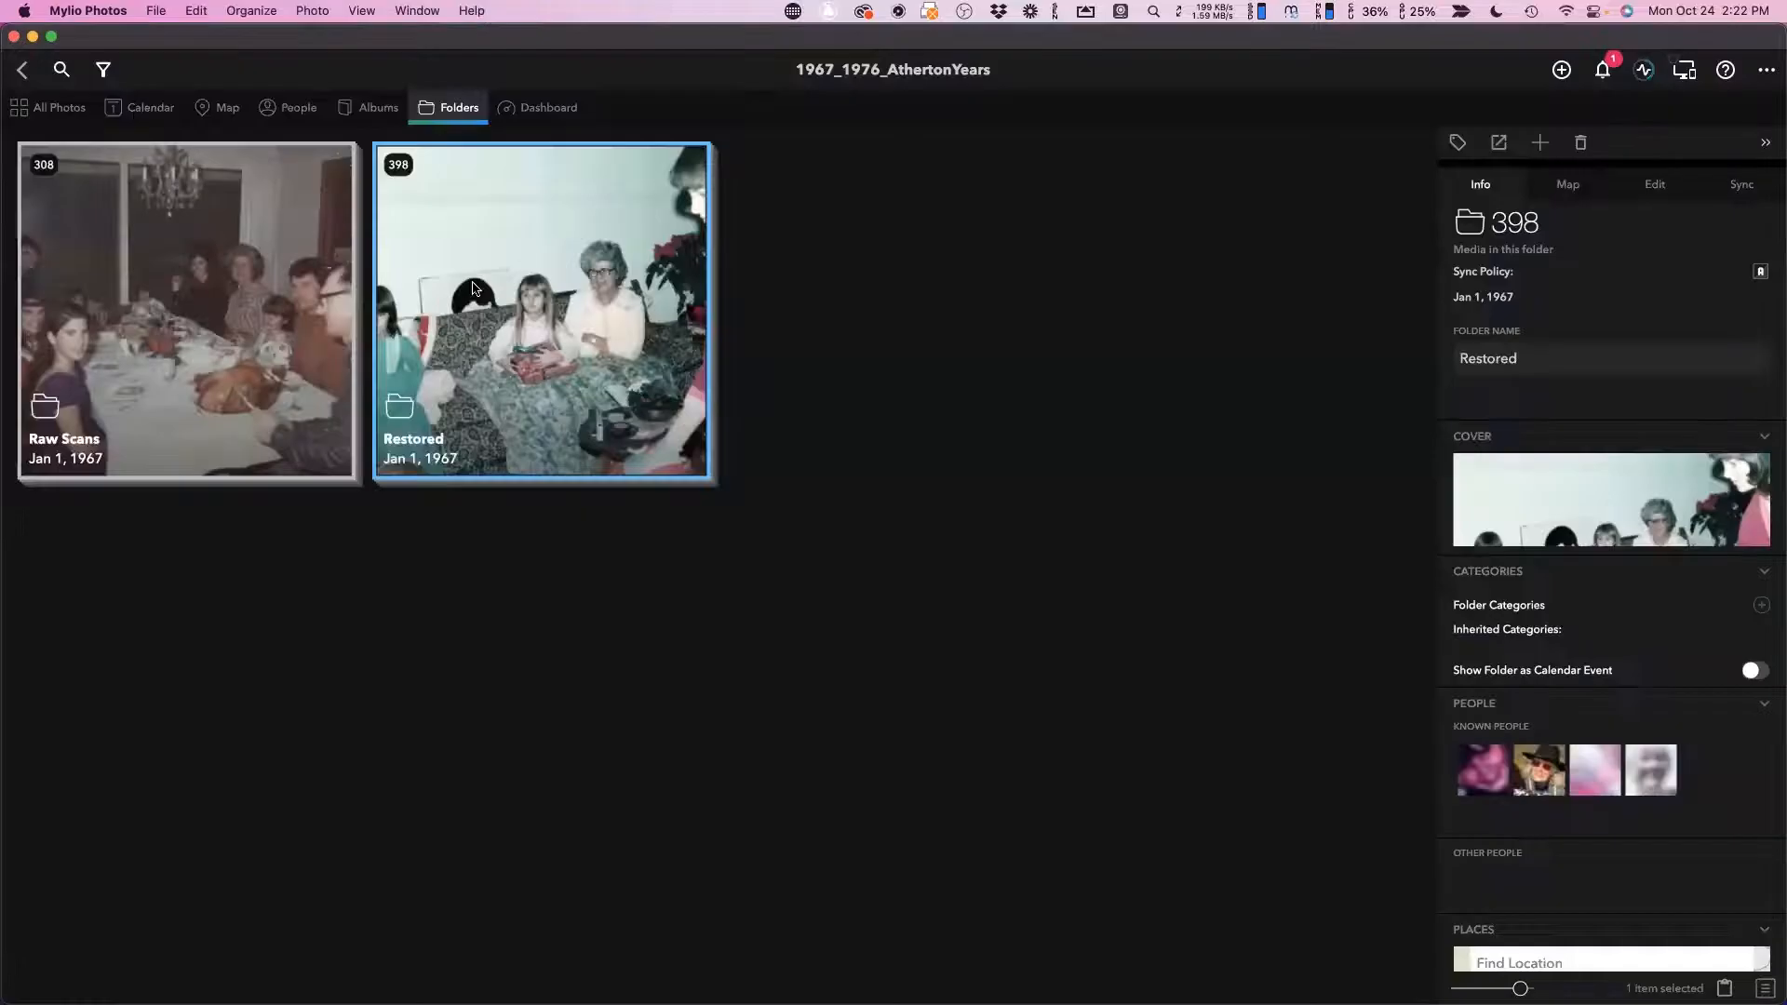
pyautogui.click(21, 70)
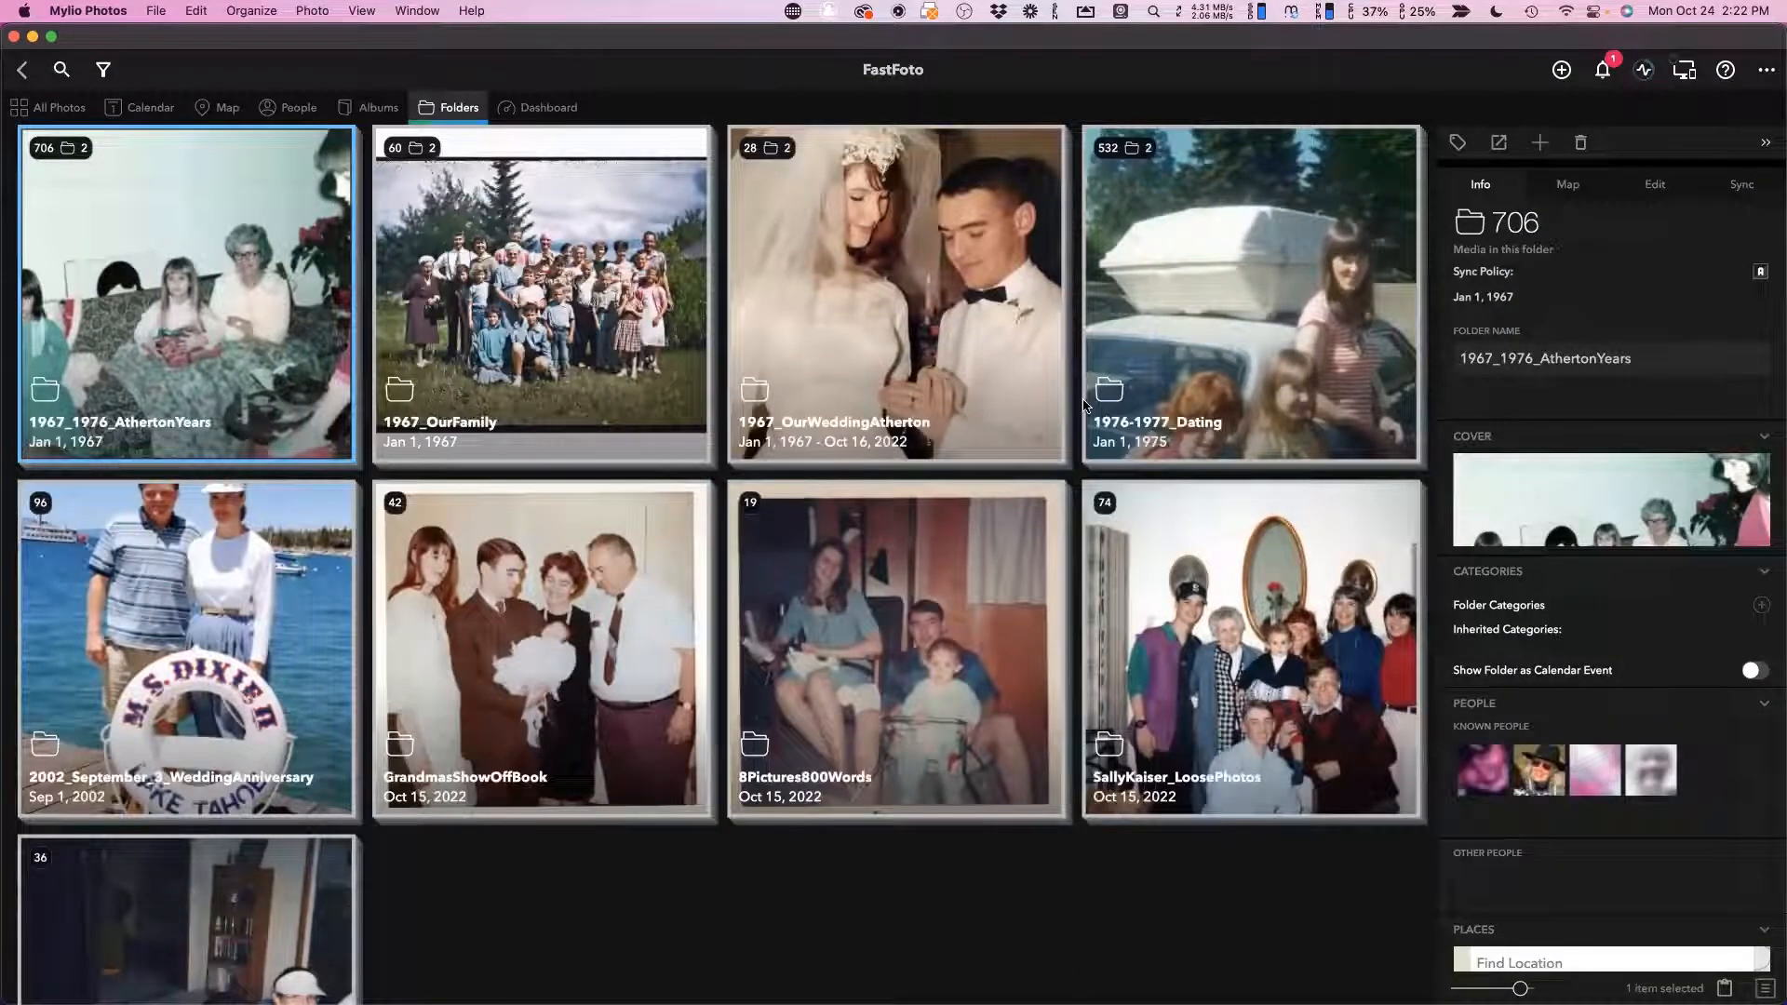
pyautogui.doubleClick(158, 647)
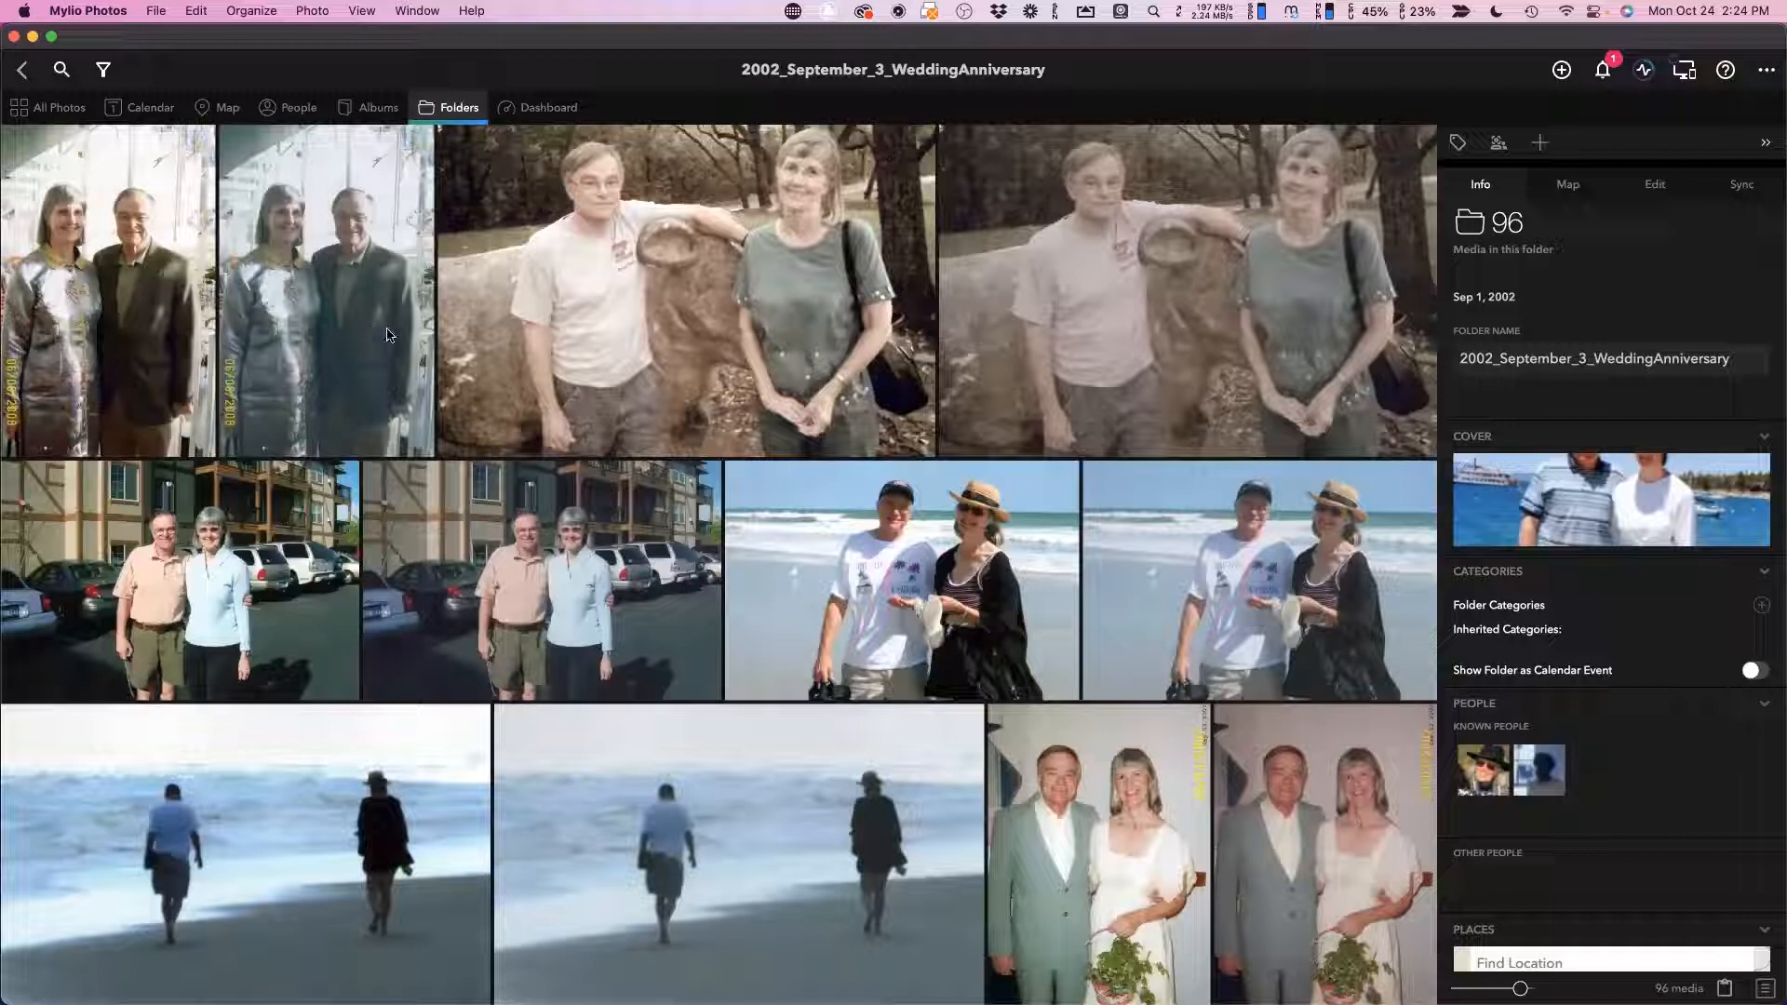
# With the brighter versions of the first four photo pairs selected, create a subfolder named Restored and select that folder.
pyautogui.click(363, 277)
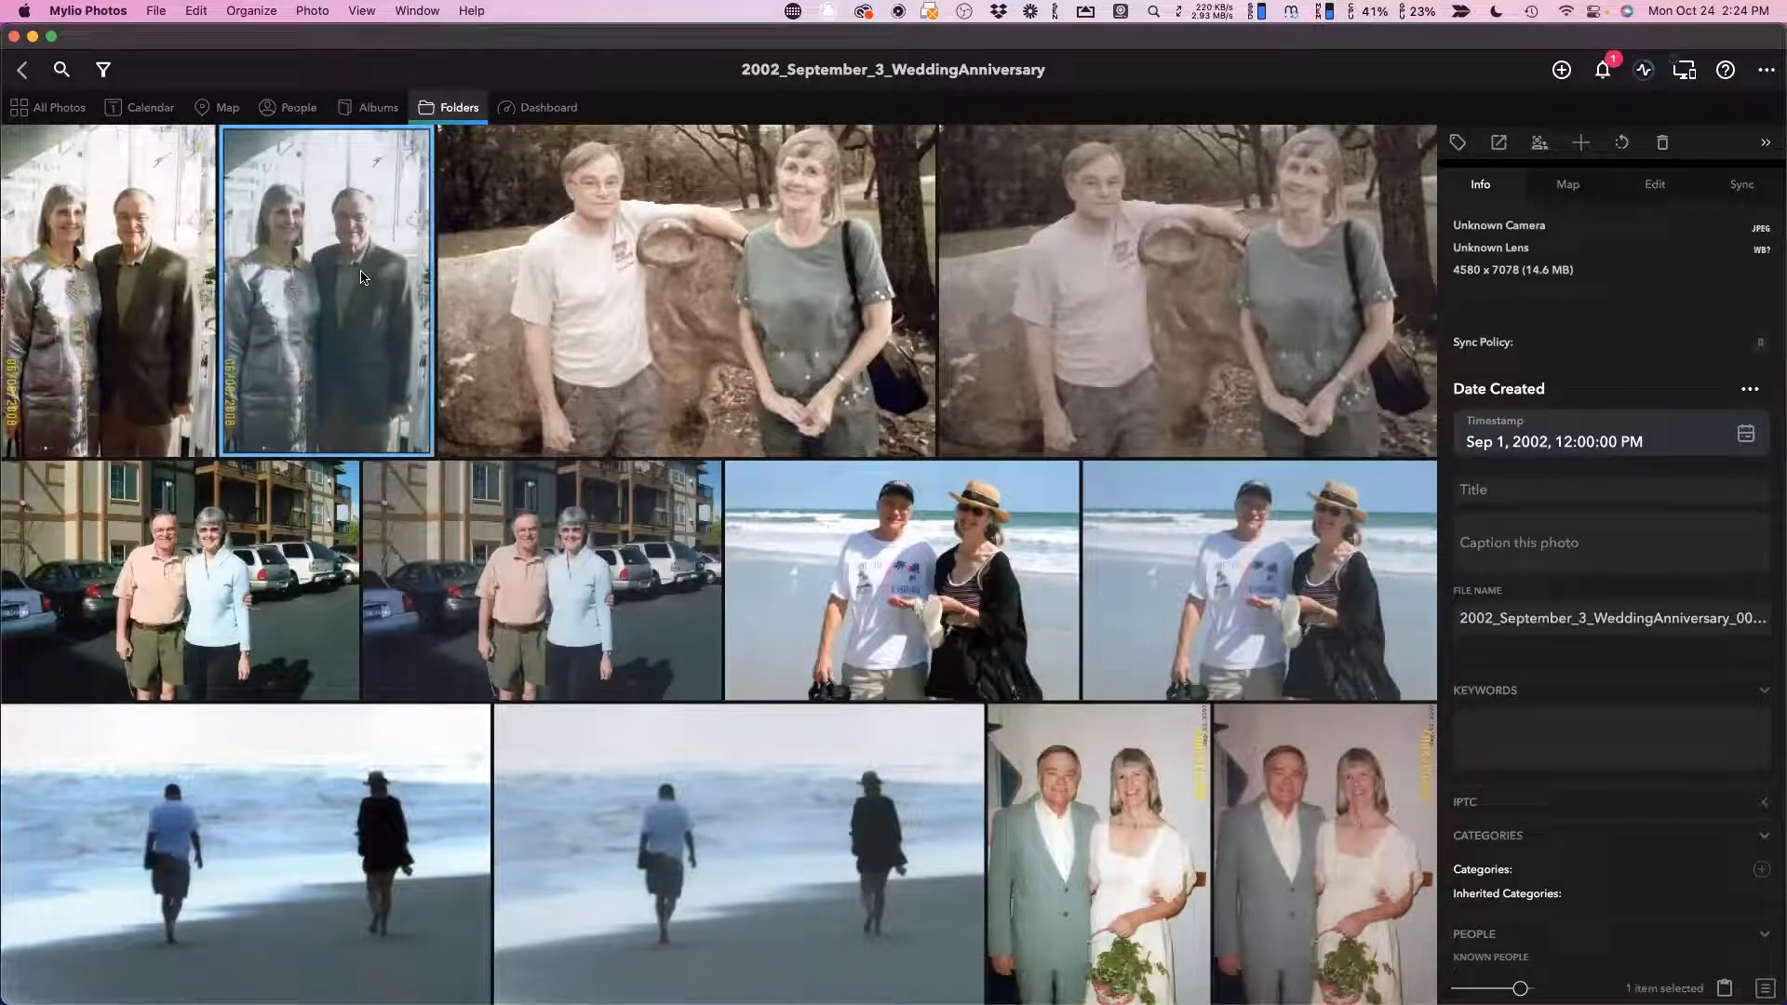
pyautogui.click(1194, 276)
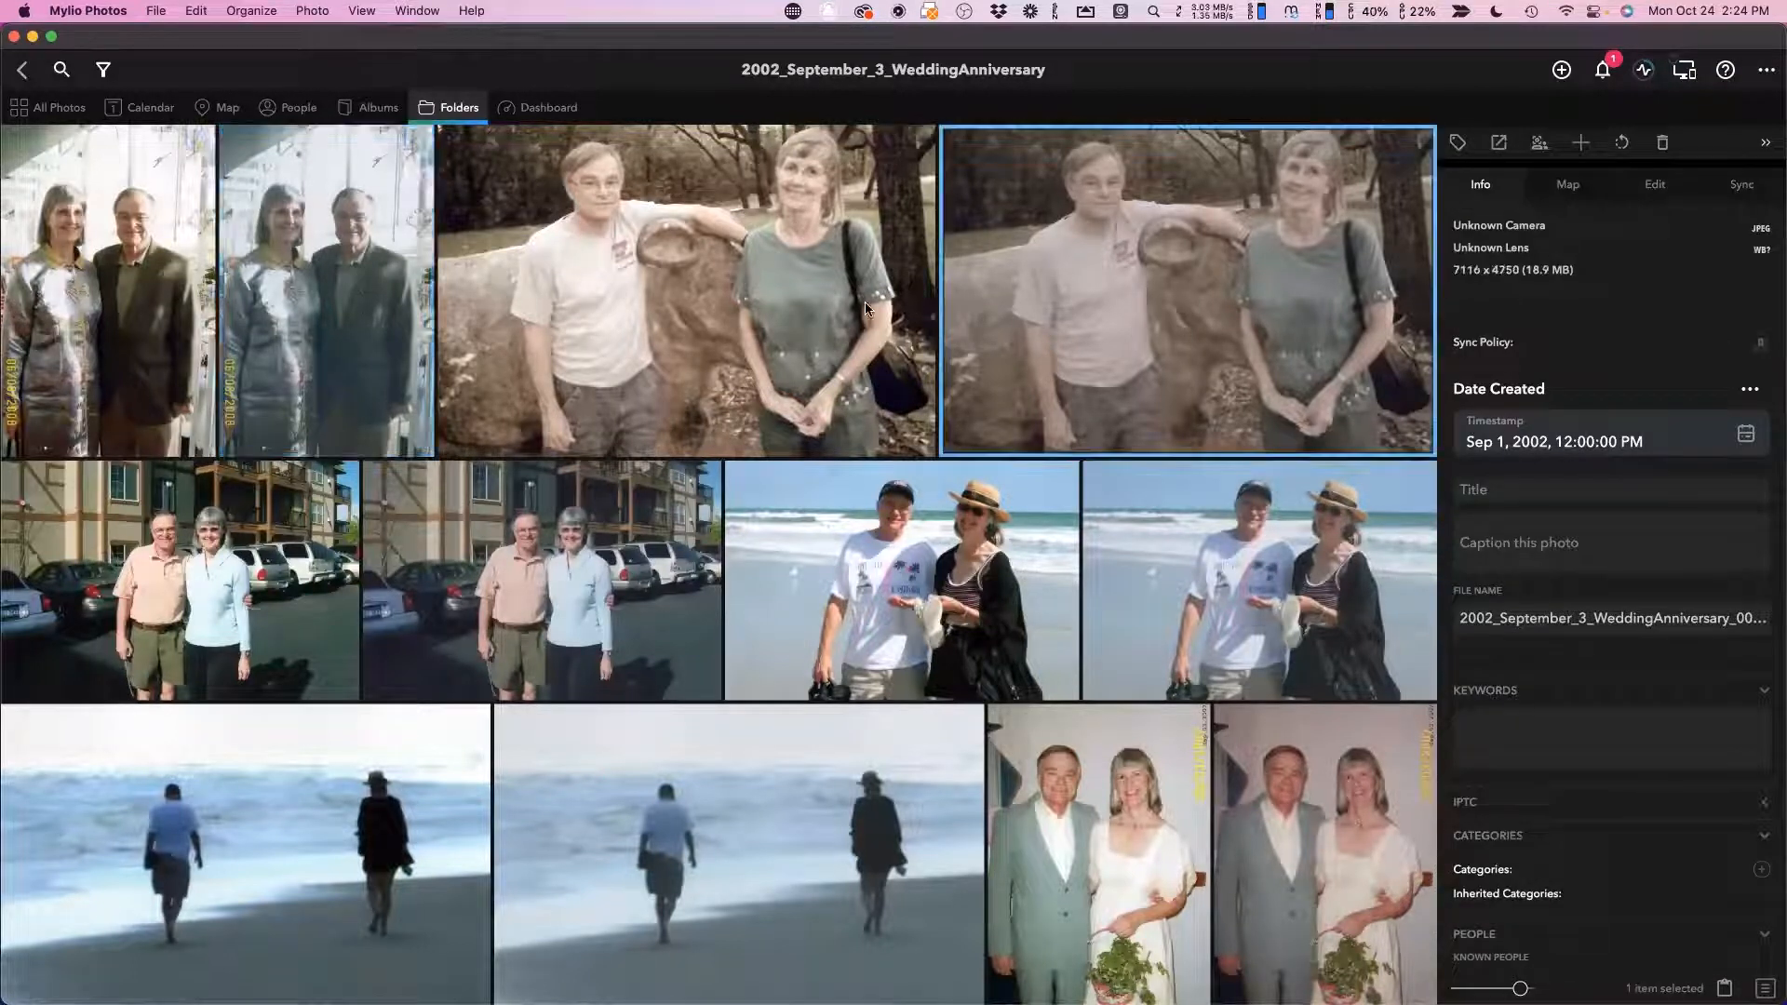
pyautogui.click(622, 305)
pyautogui.keyDown('super'); pyautogui.click(149, 321); pyautogui.keyUp('super')
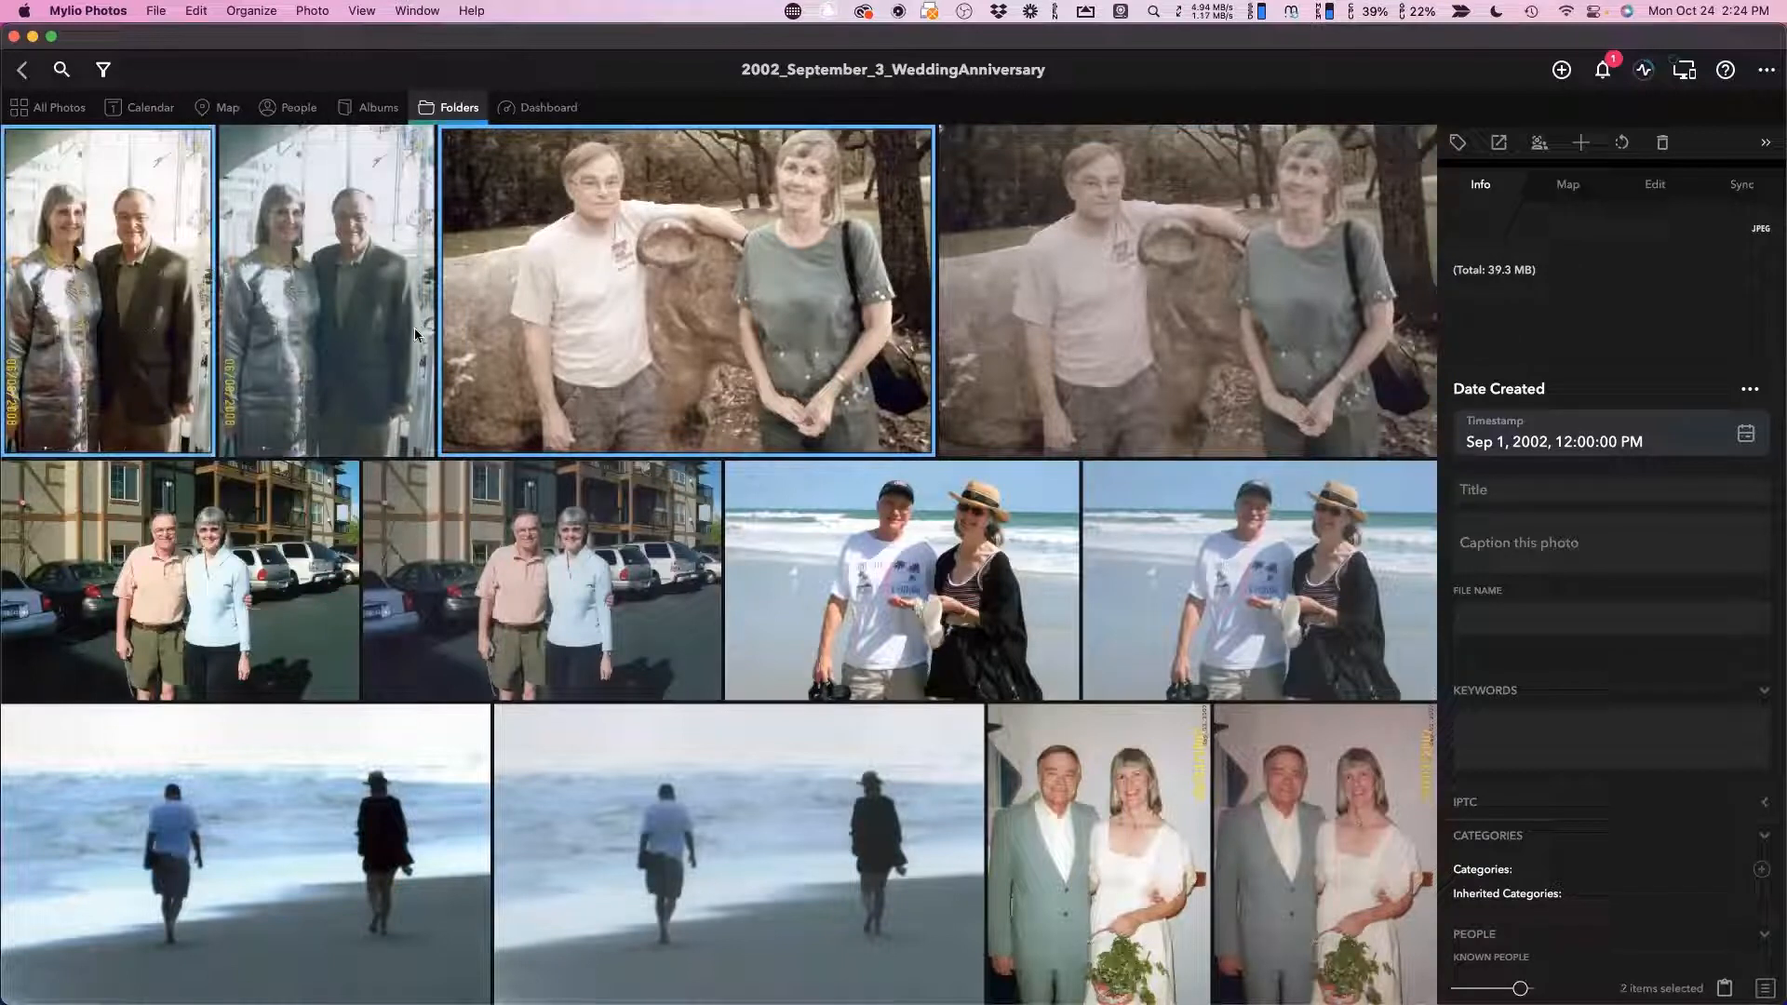
pyautogui.keyDown('super'); pyautogui.click(949, 596); pyautogui.keyUp('super')
pyautogui.keyDown('super'); pyautogui.click(151, 604); pyautogui.keyUp('super')
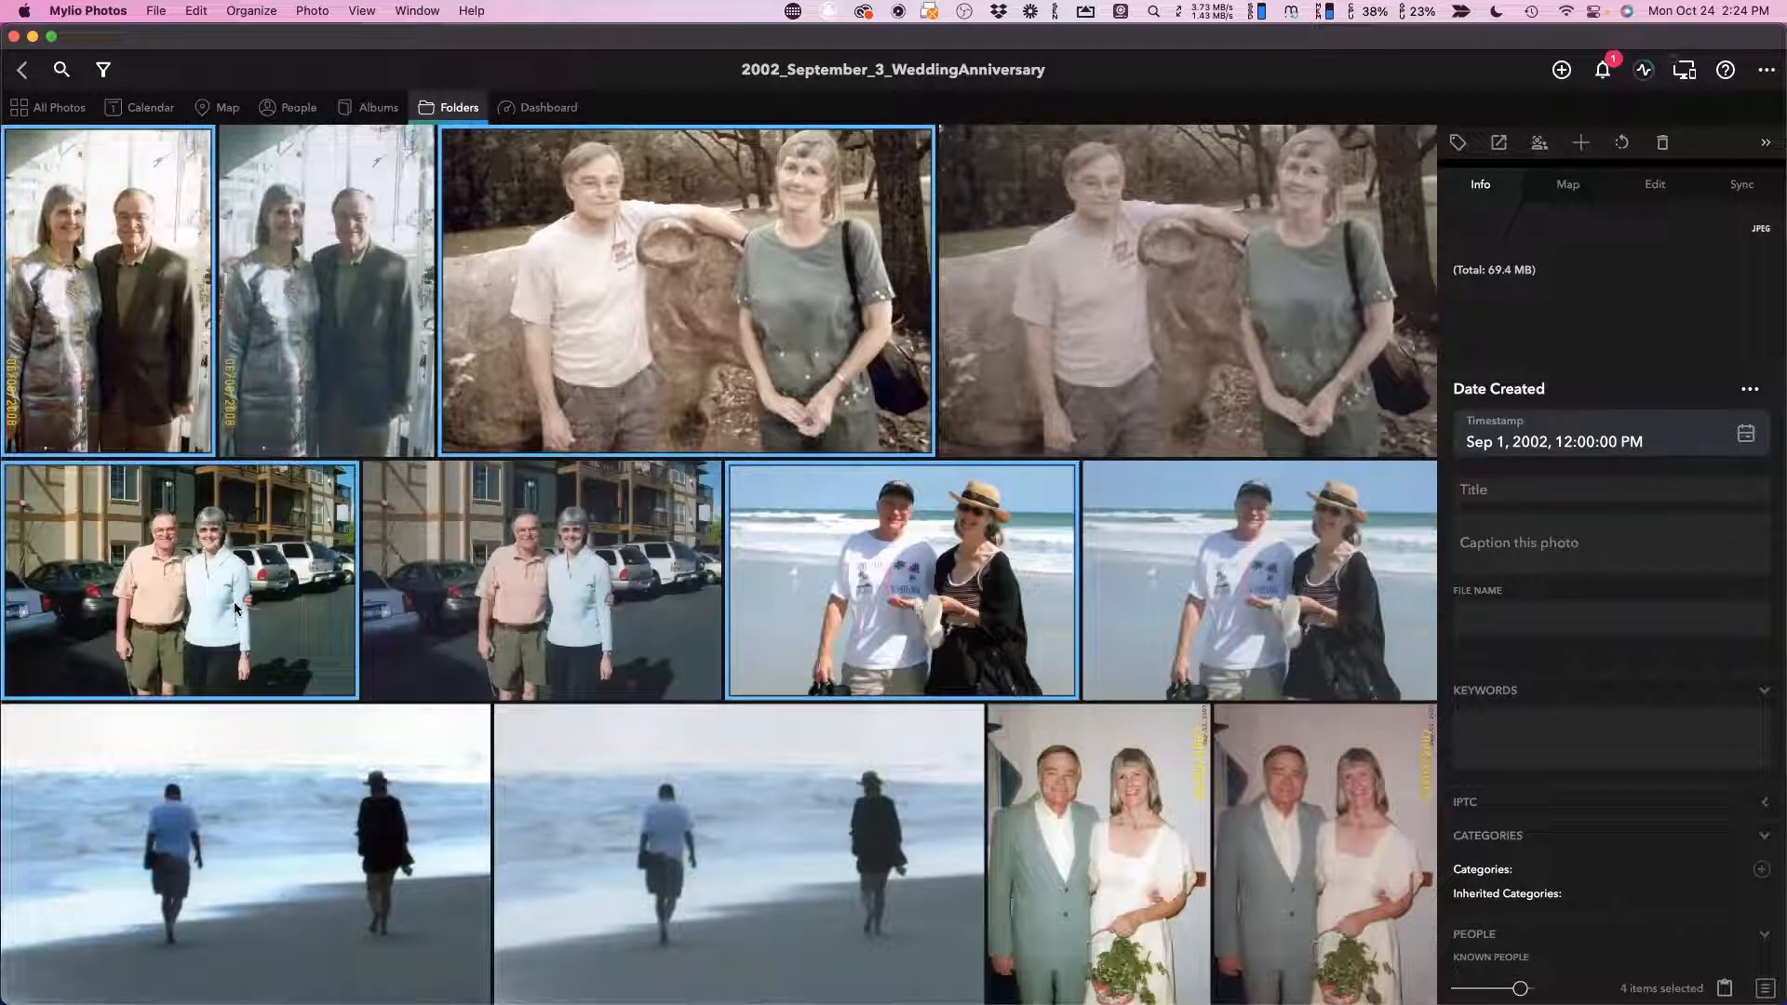
pyautogui.rightClick(852, 579)
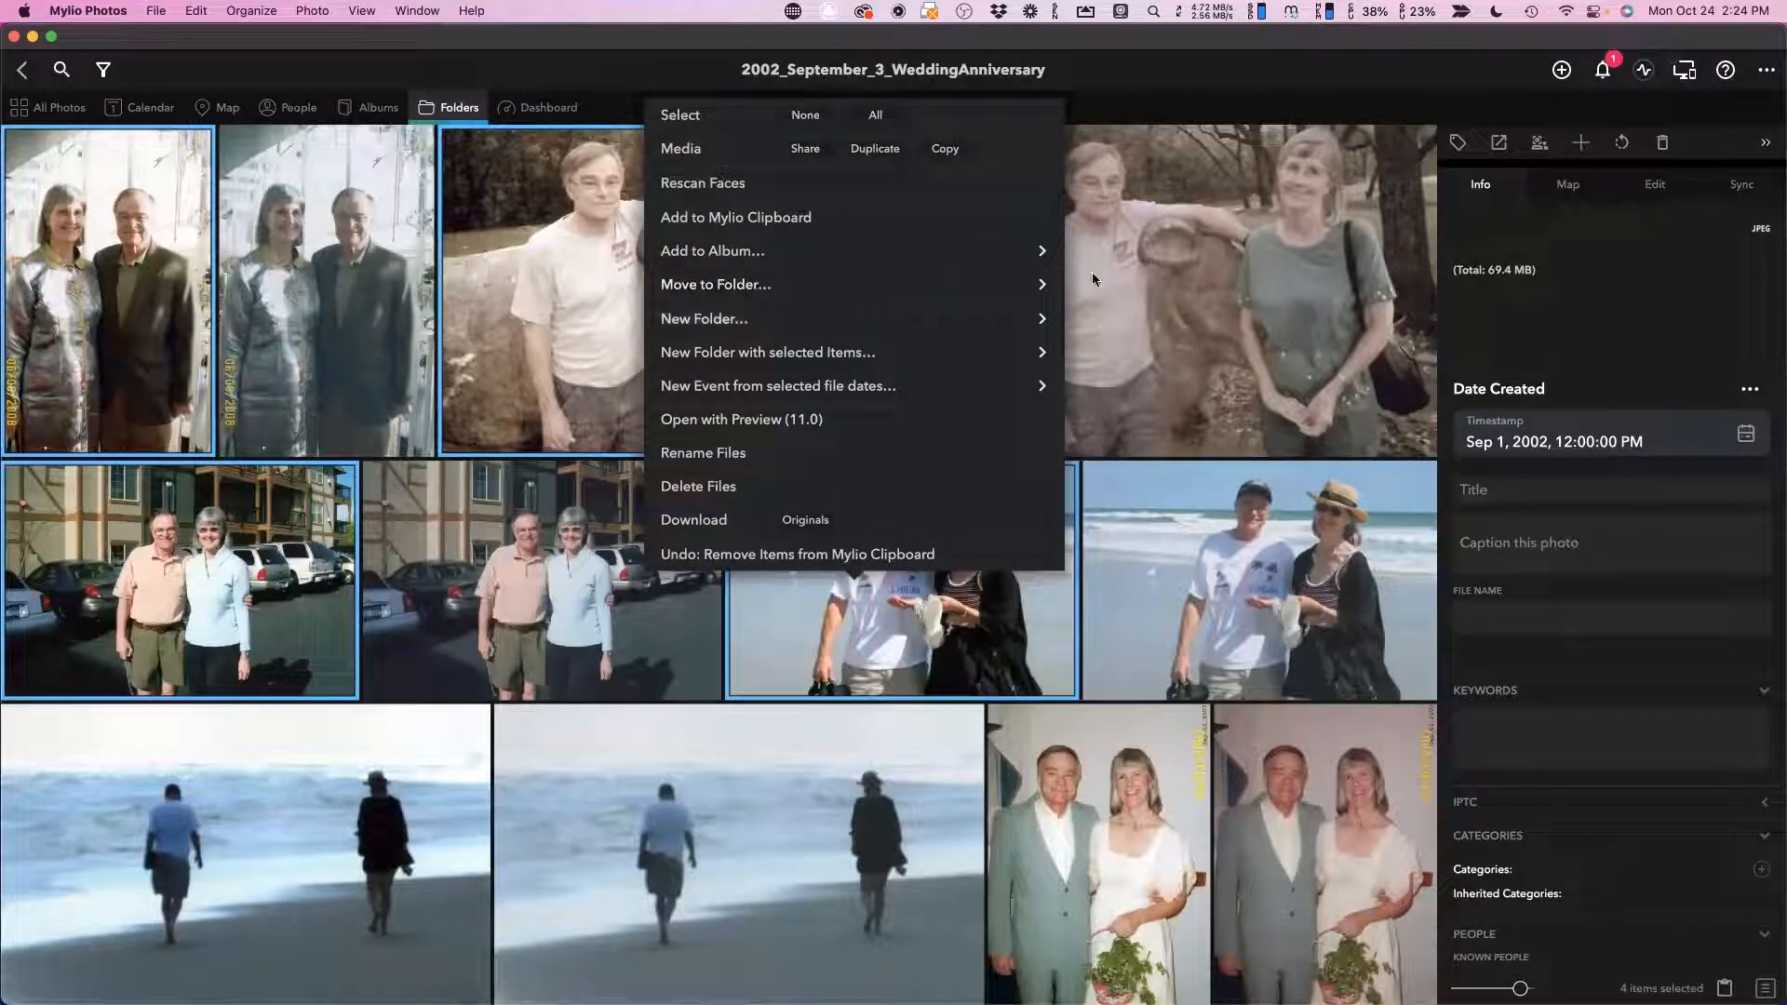
pyautogui.click(1043, 320)
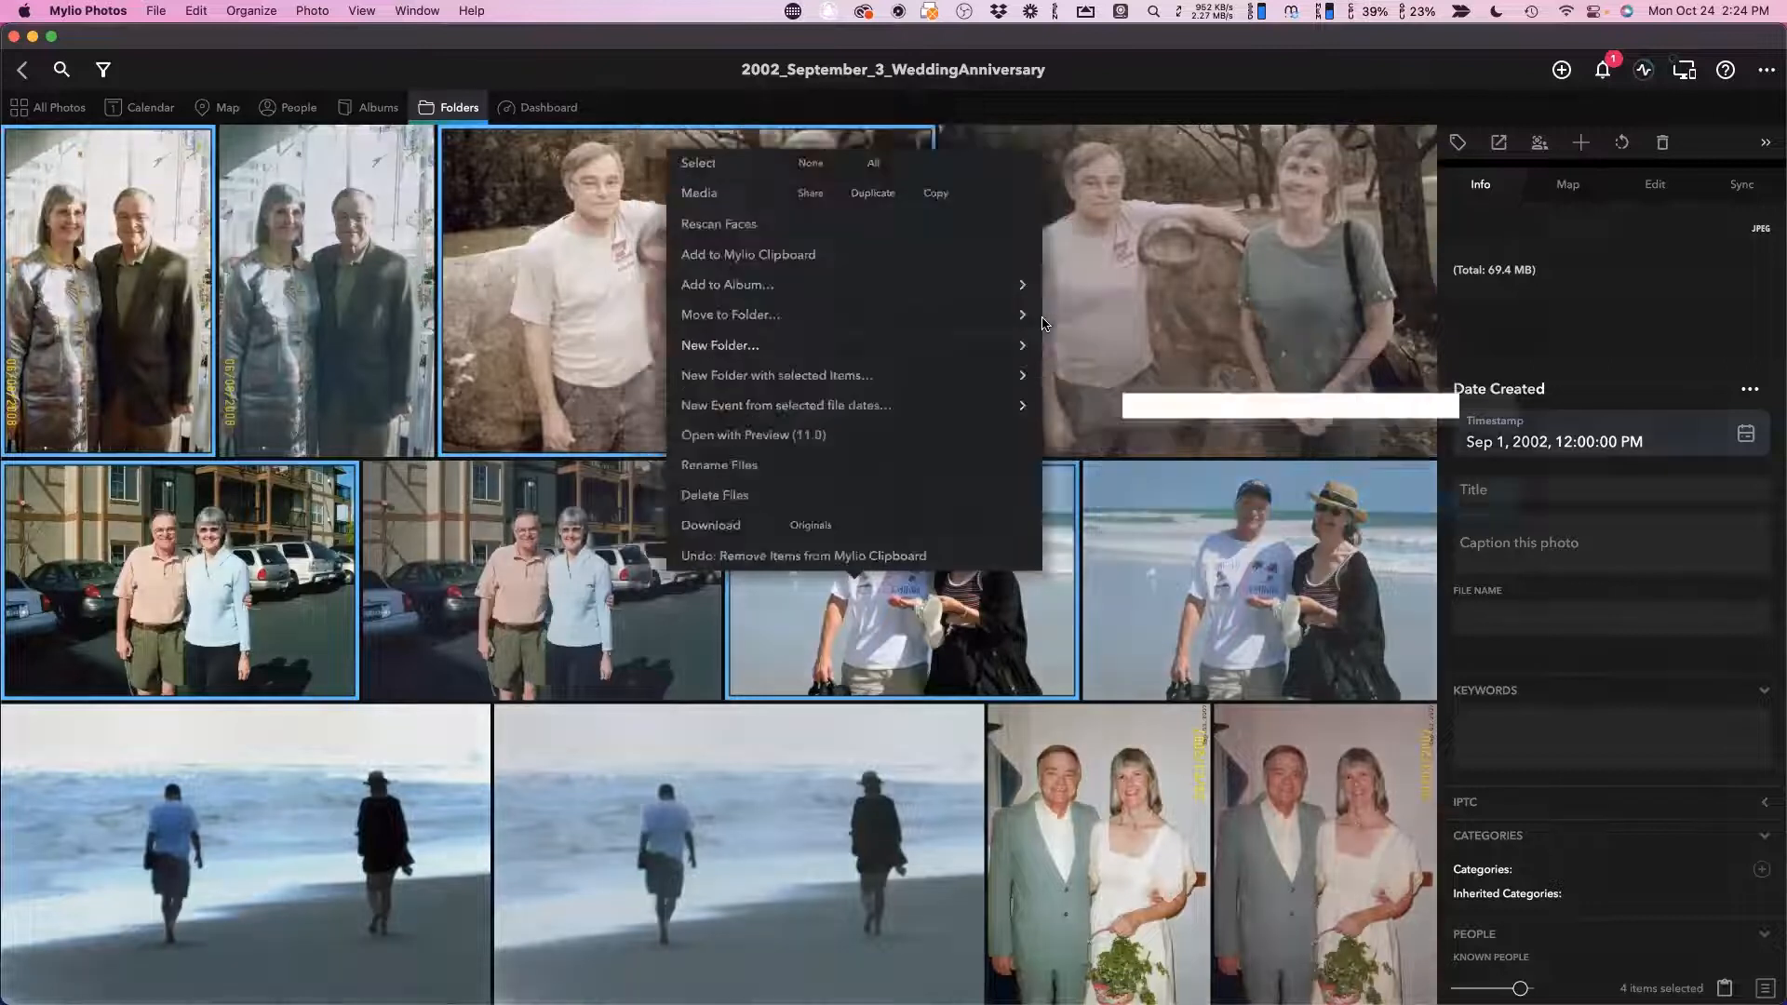
pyautogui.write('Restored')
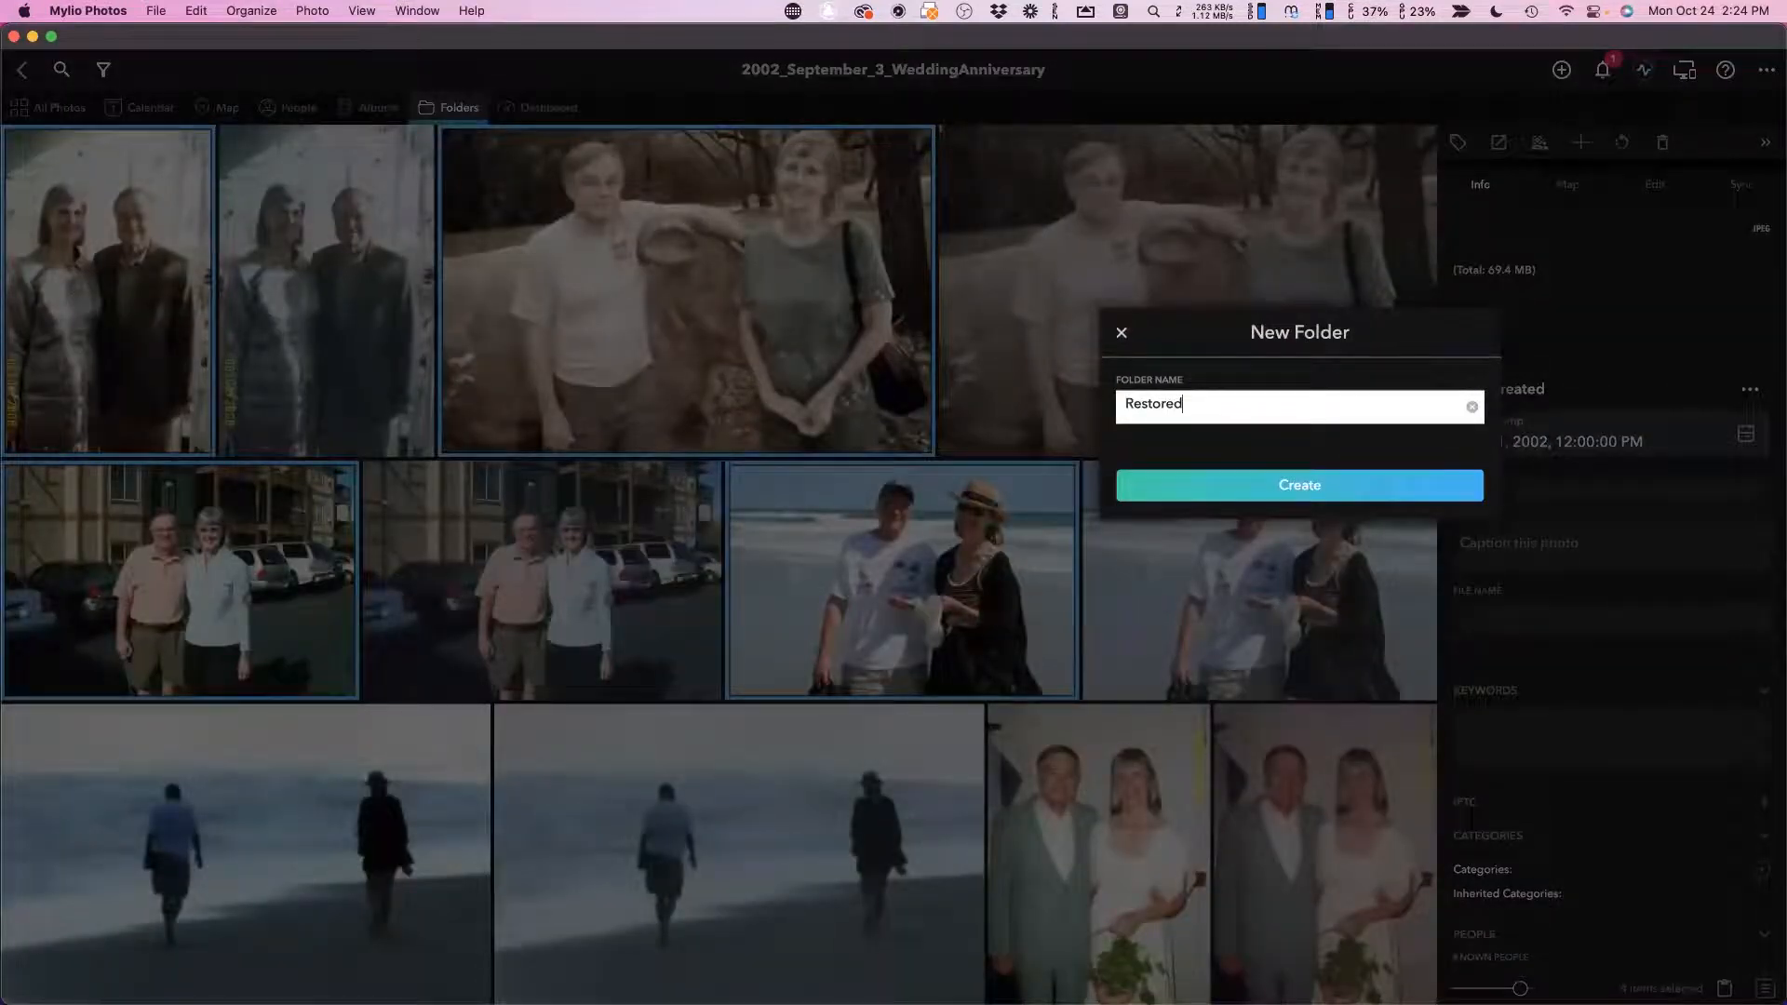
pyautogui.click(1300, 486)
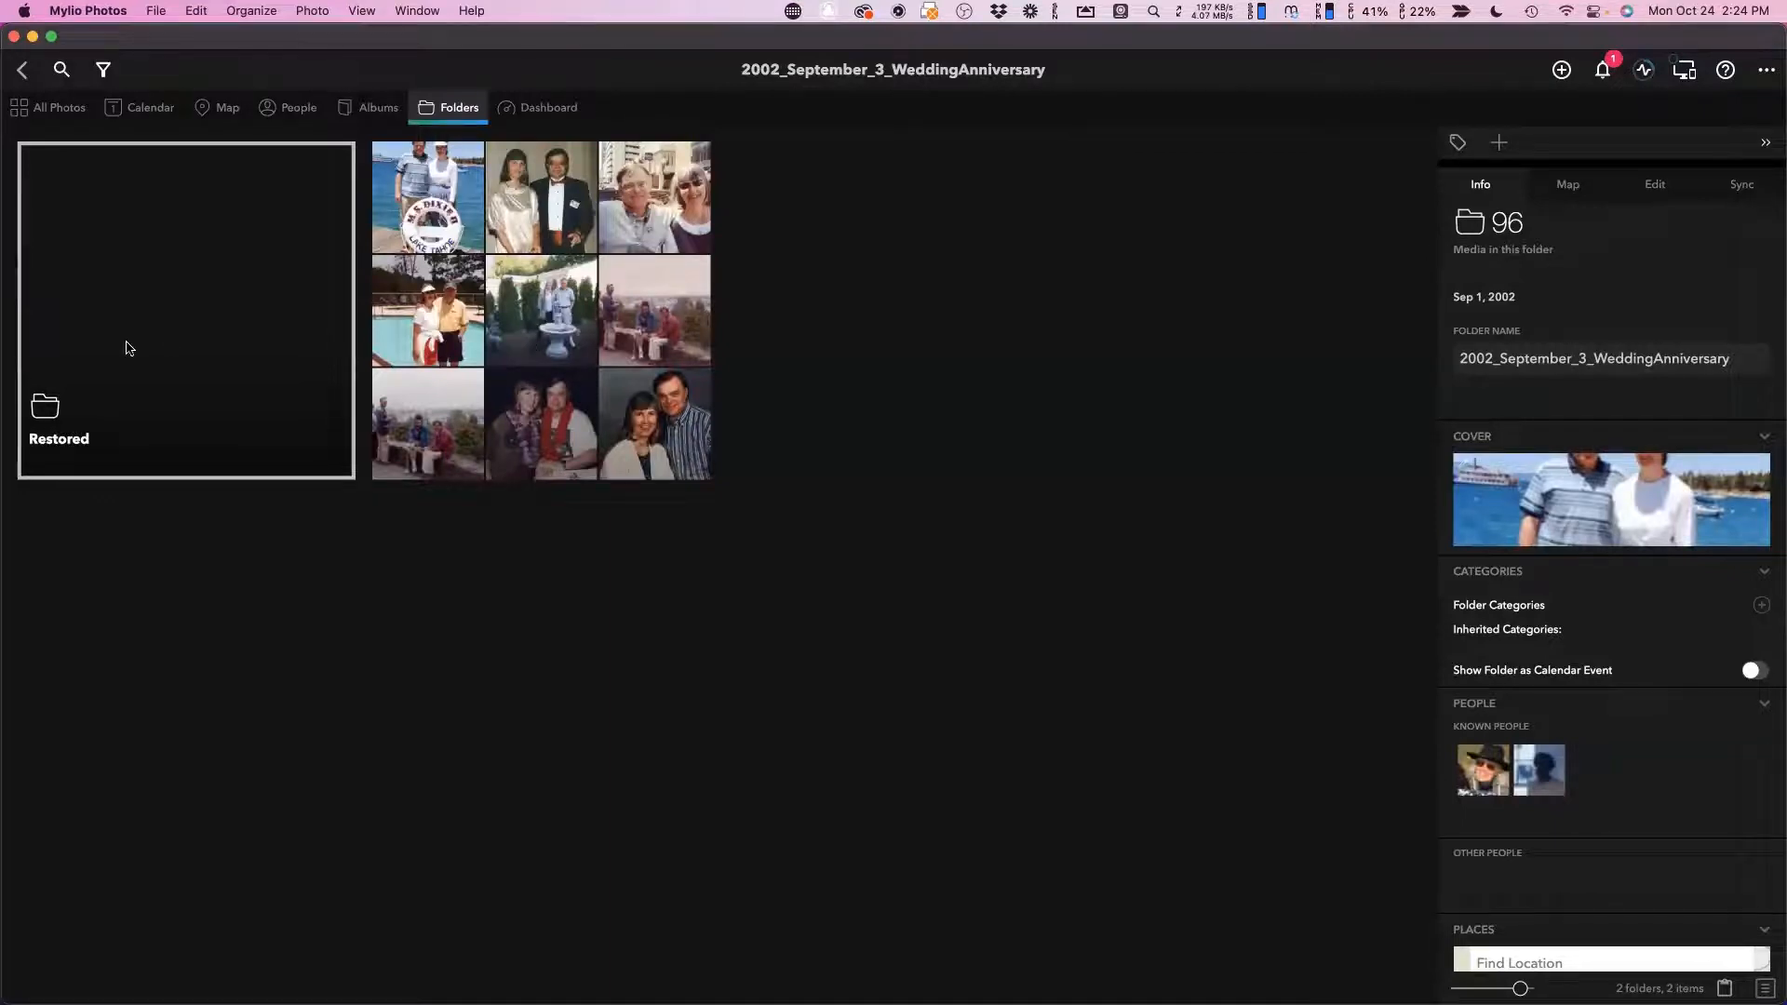
pyautogui.click(142, 387)
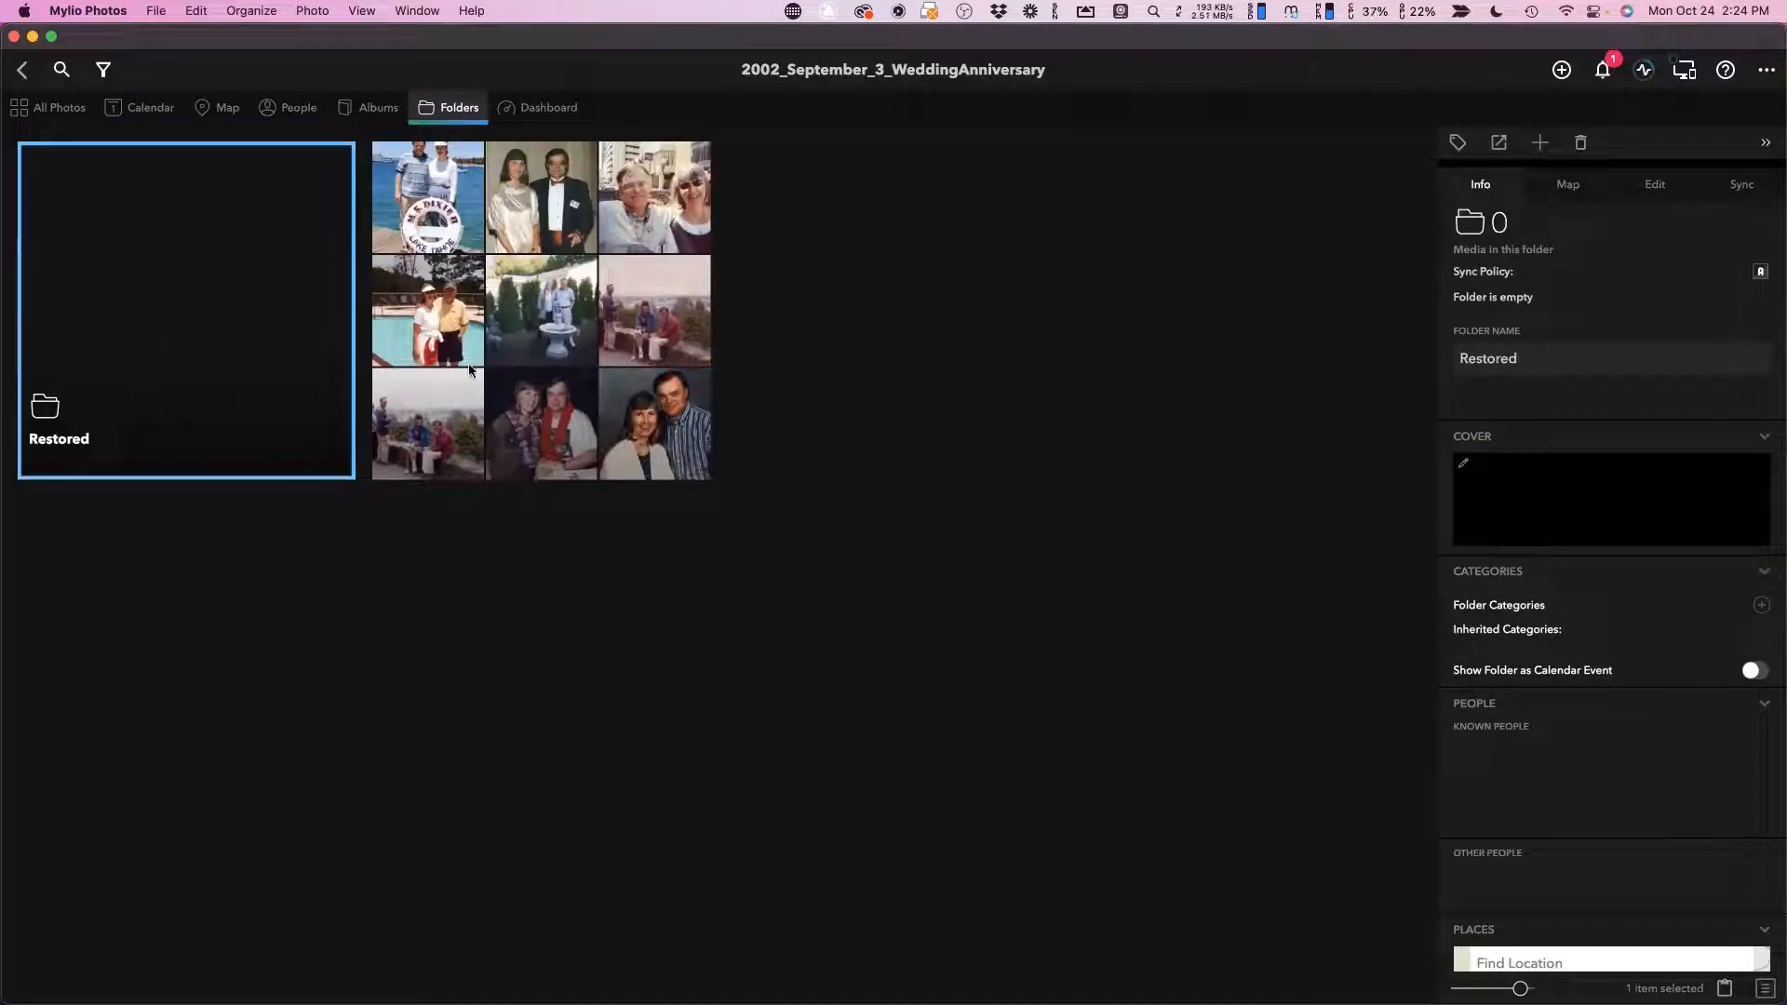
# Open the wedding anniversary folder's loose photos and select the brighter versions of the first four pairs again.
pyautogui.click(576, 326)
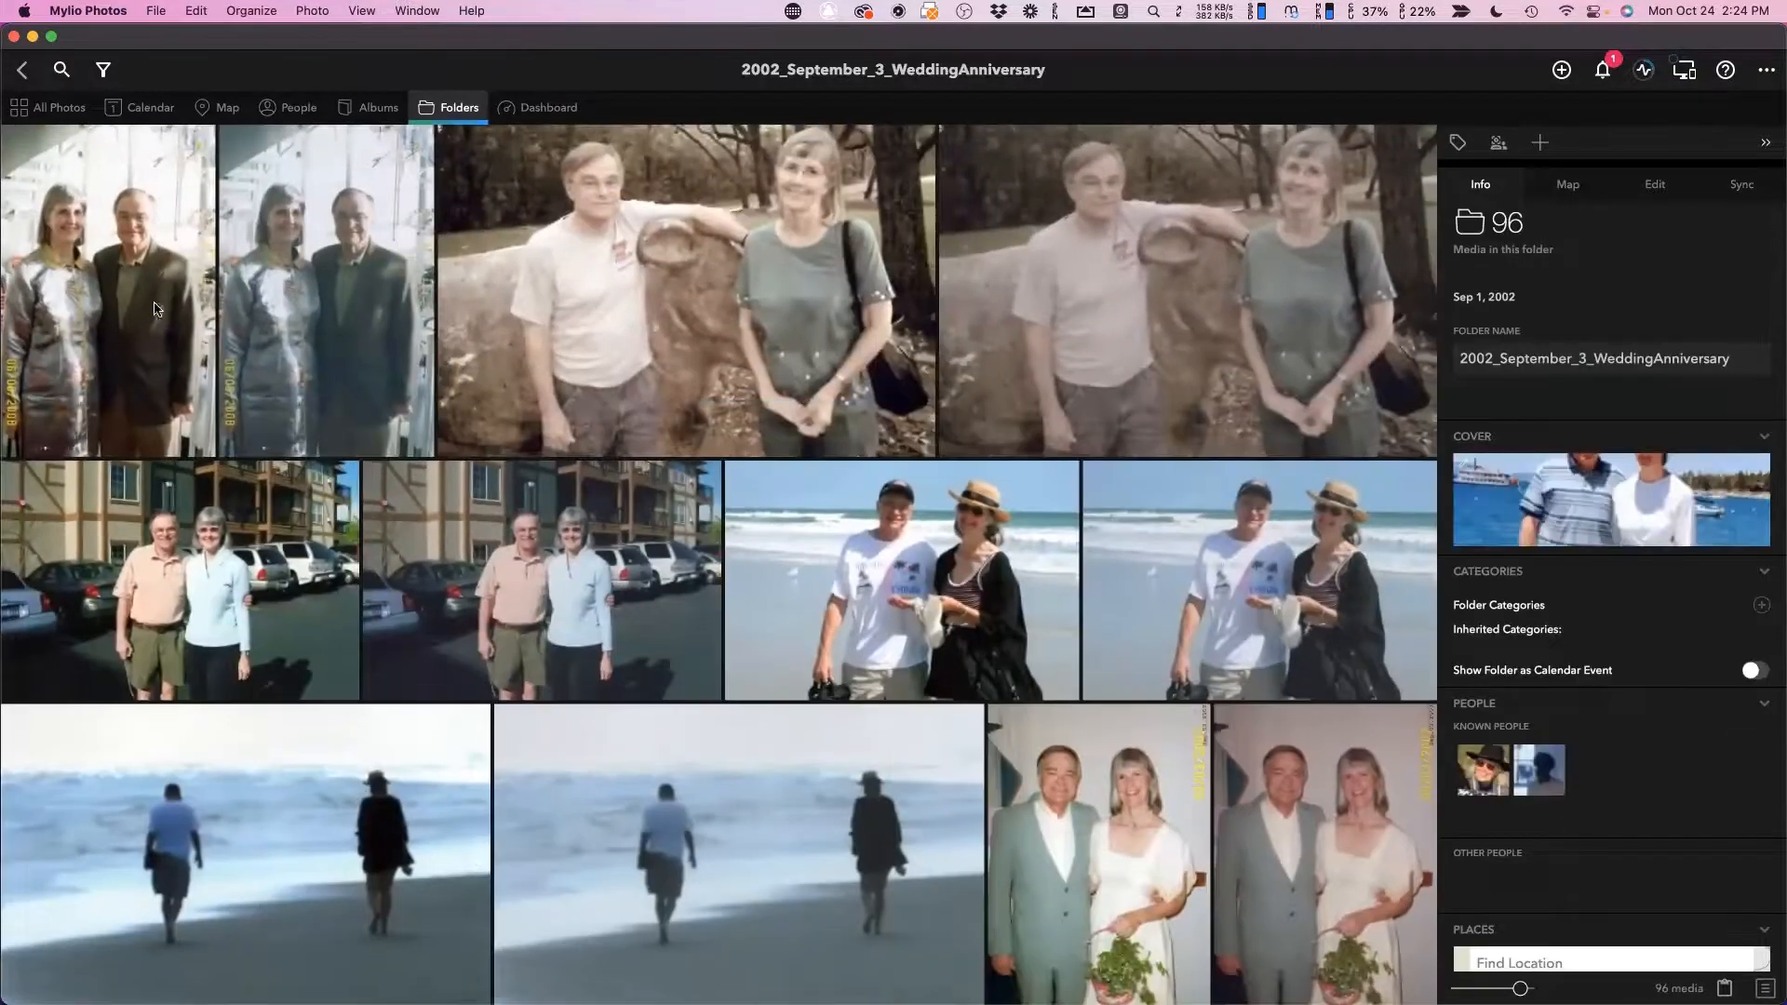
pyautogui.keyDown('super'); pyautogui.click(769, 283); pyautogui.keyUp('super')
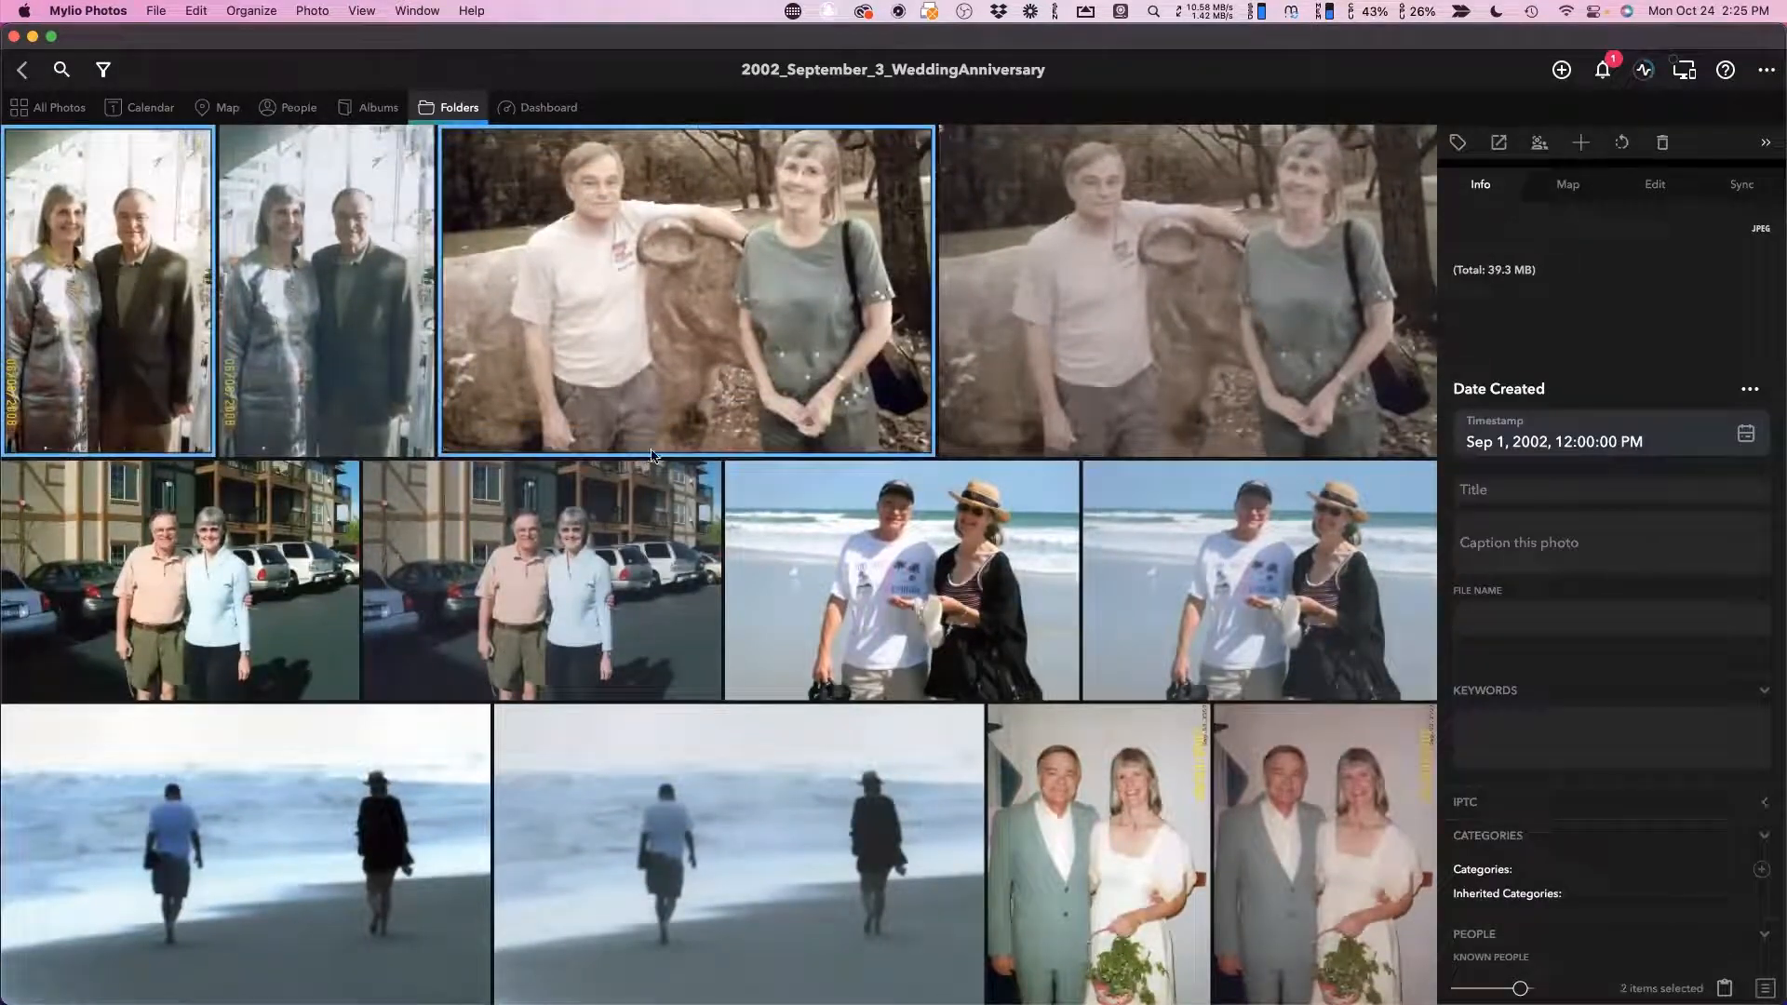
pyautogui.keyDown('super'); pyautogui.click(302, 584); pyautogui.keyUp('super')
pyautogui.keyDown('super'); pyautogui.click(862, 522); pyautogui.keyUp('super')
pyautogui.rightClick(862, 525)
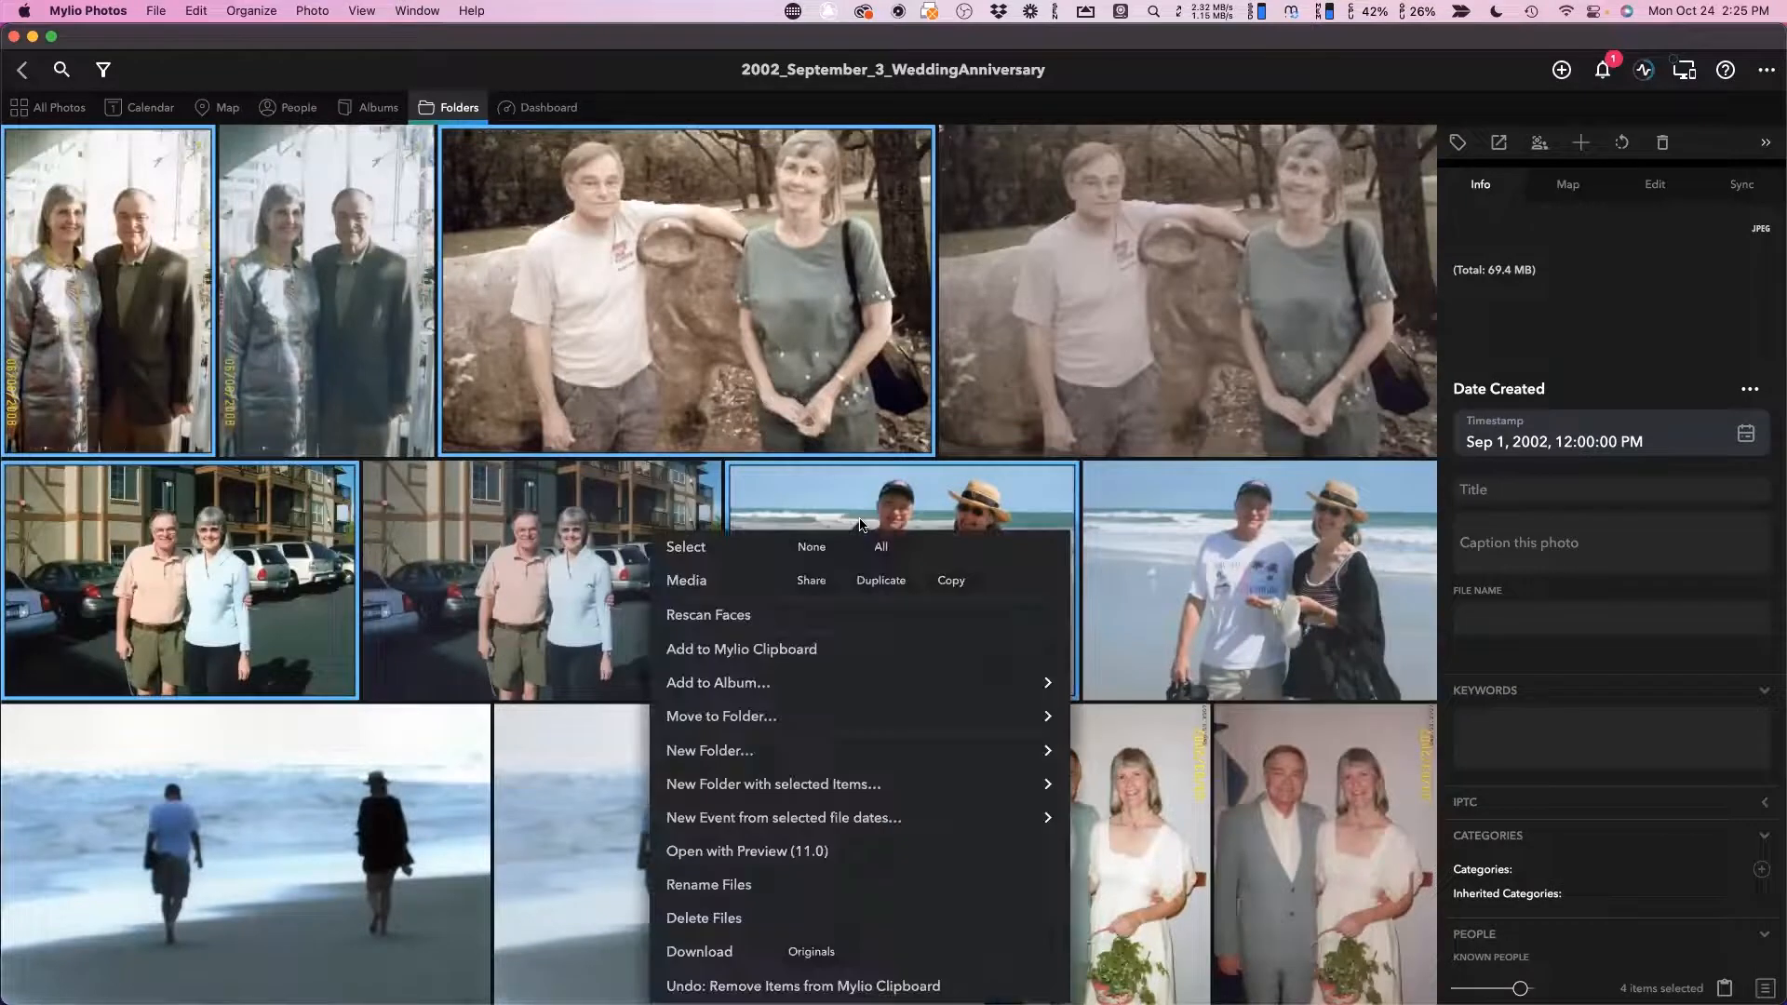
pyautogui.click(778, 717)
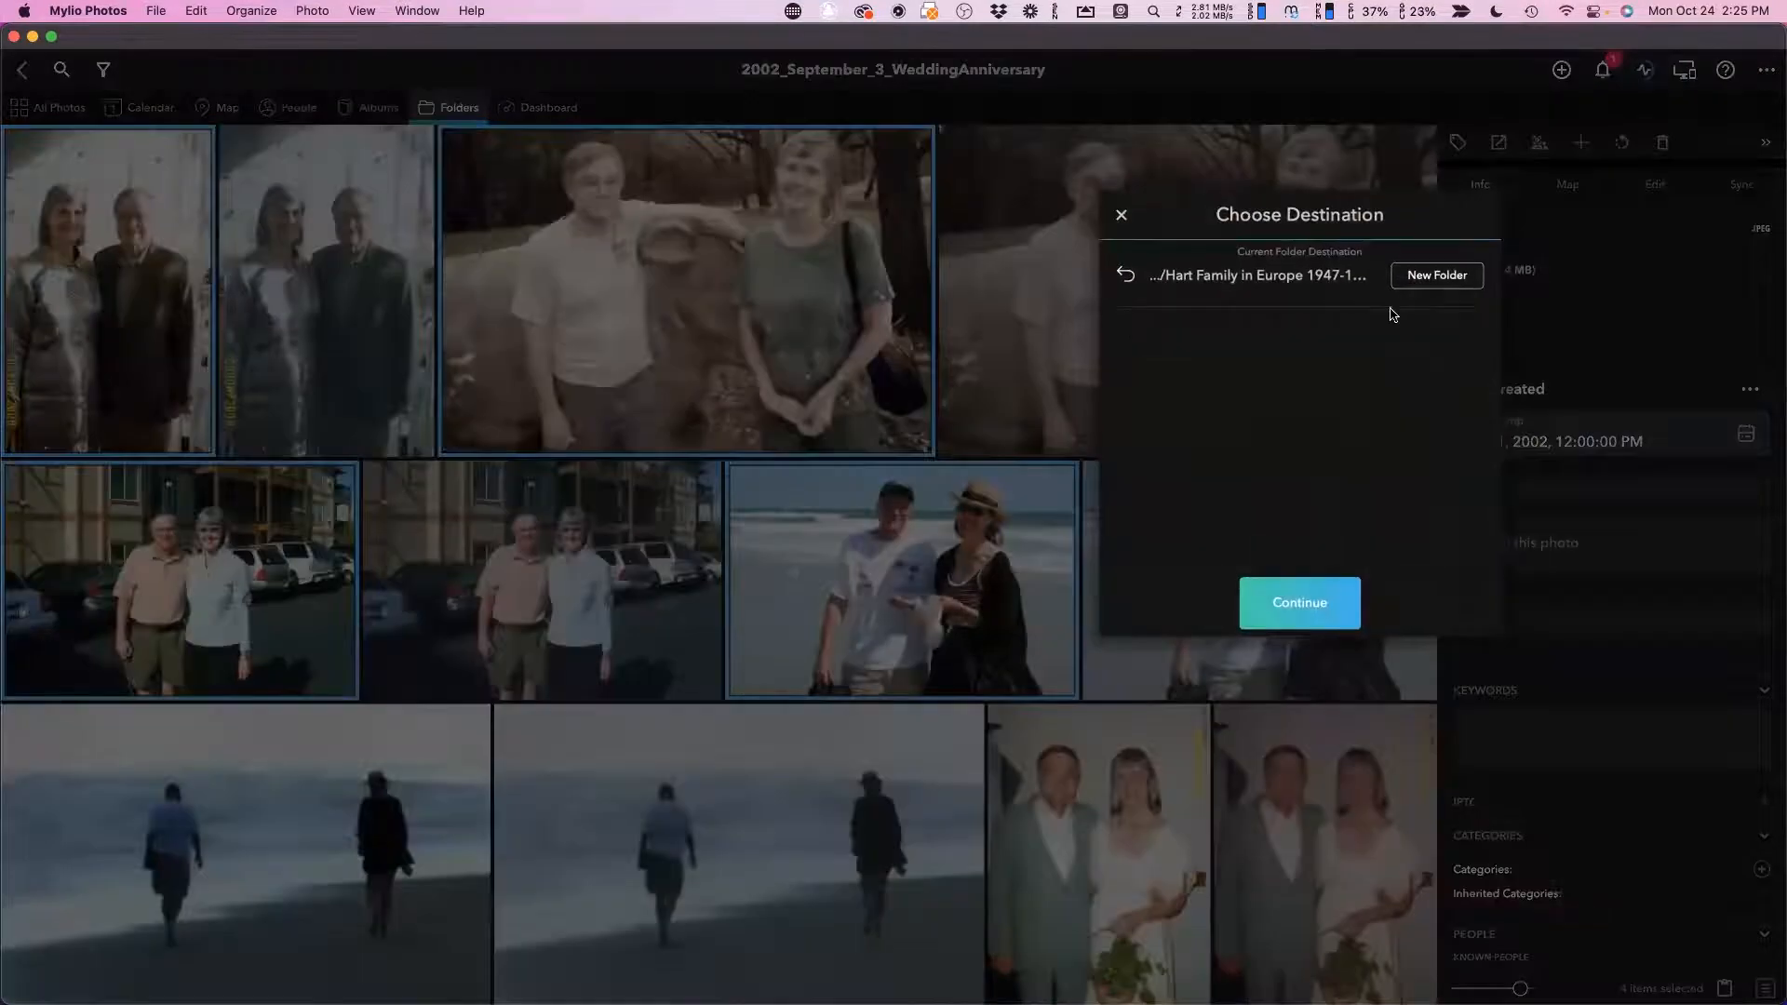
pyautogui.click(1124, 276)
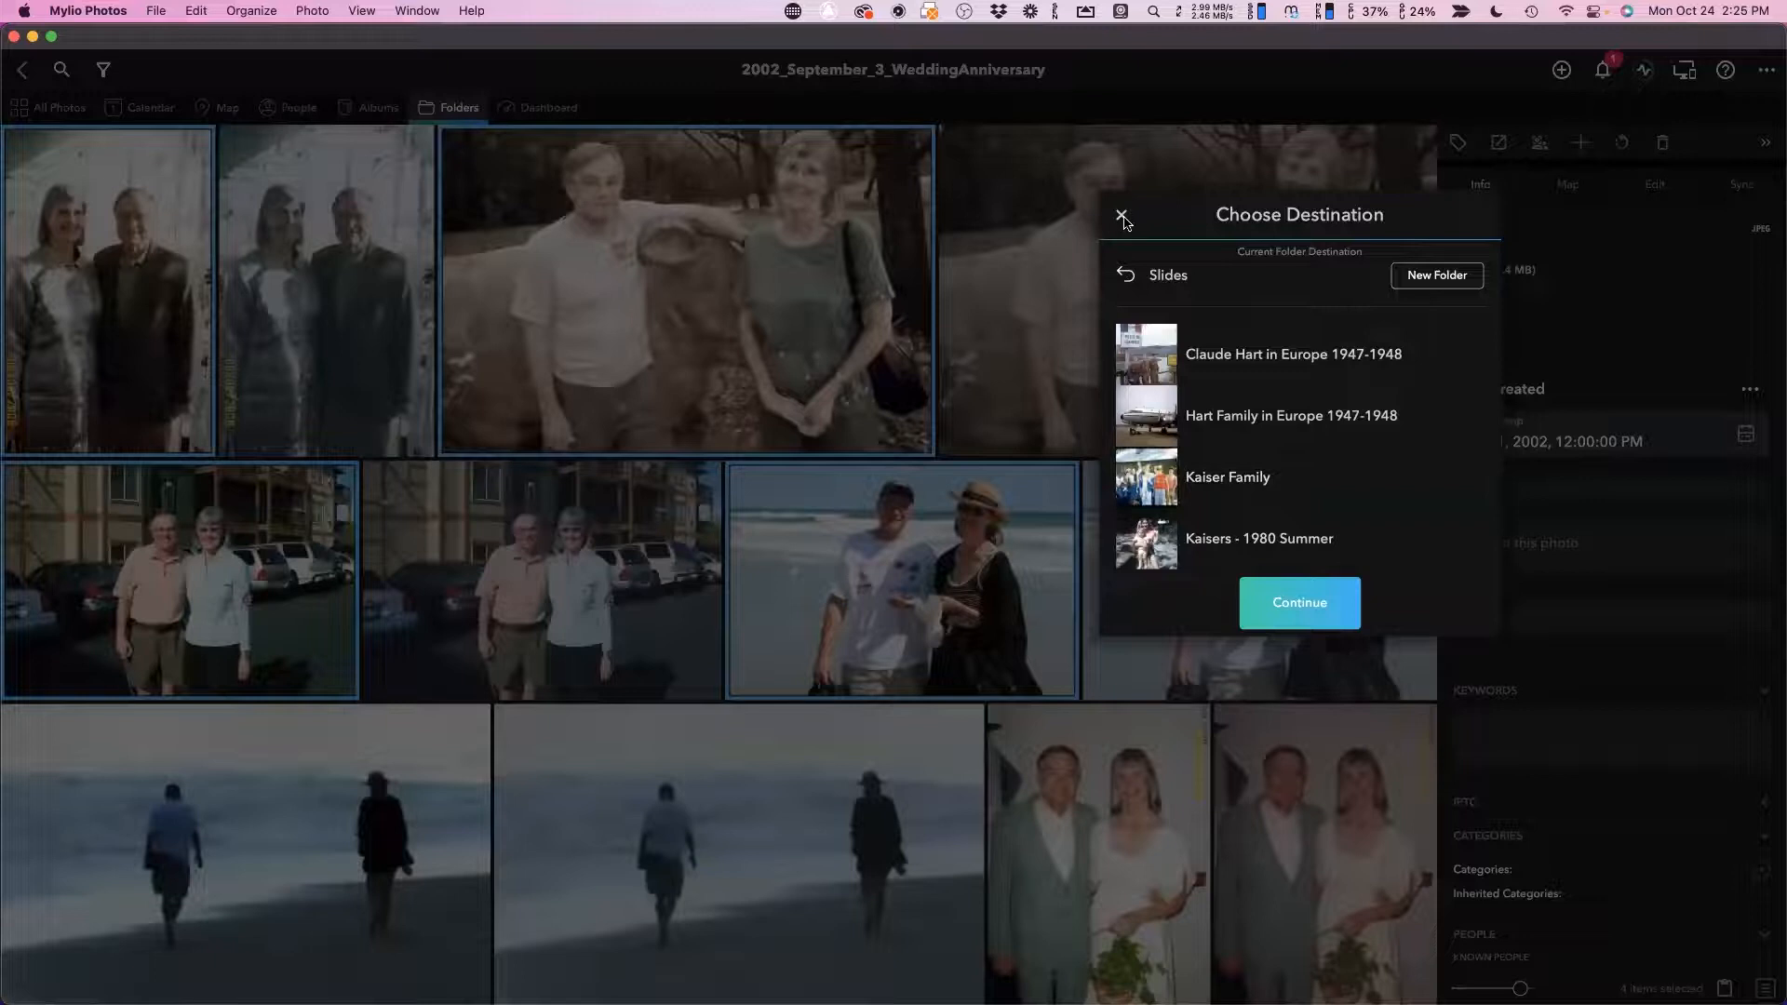
pyautogui.click(1125, 217)
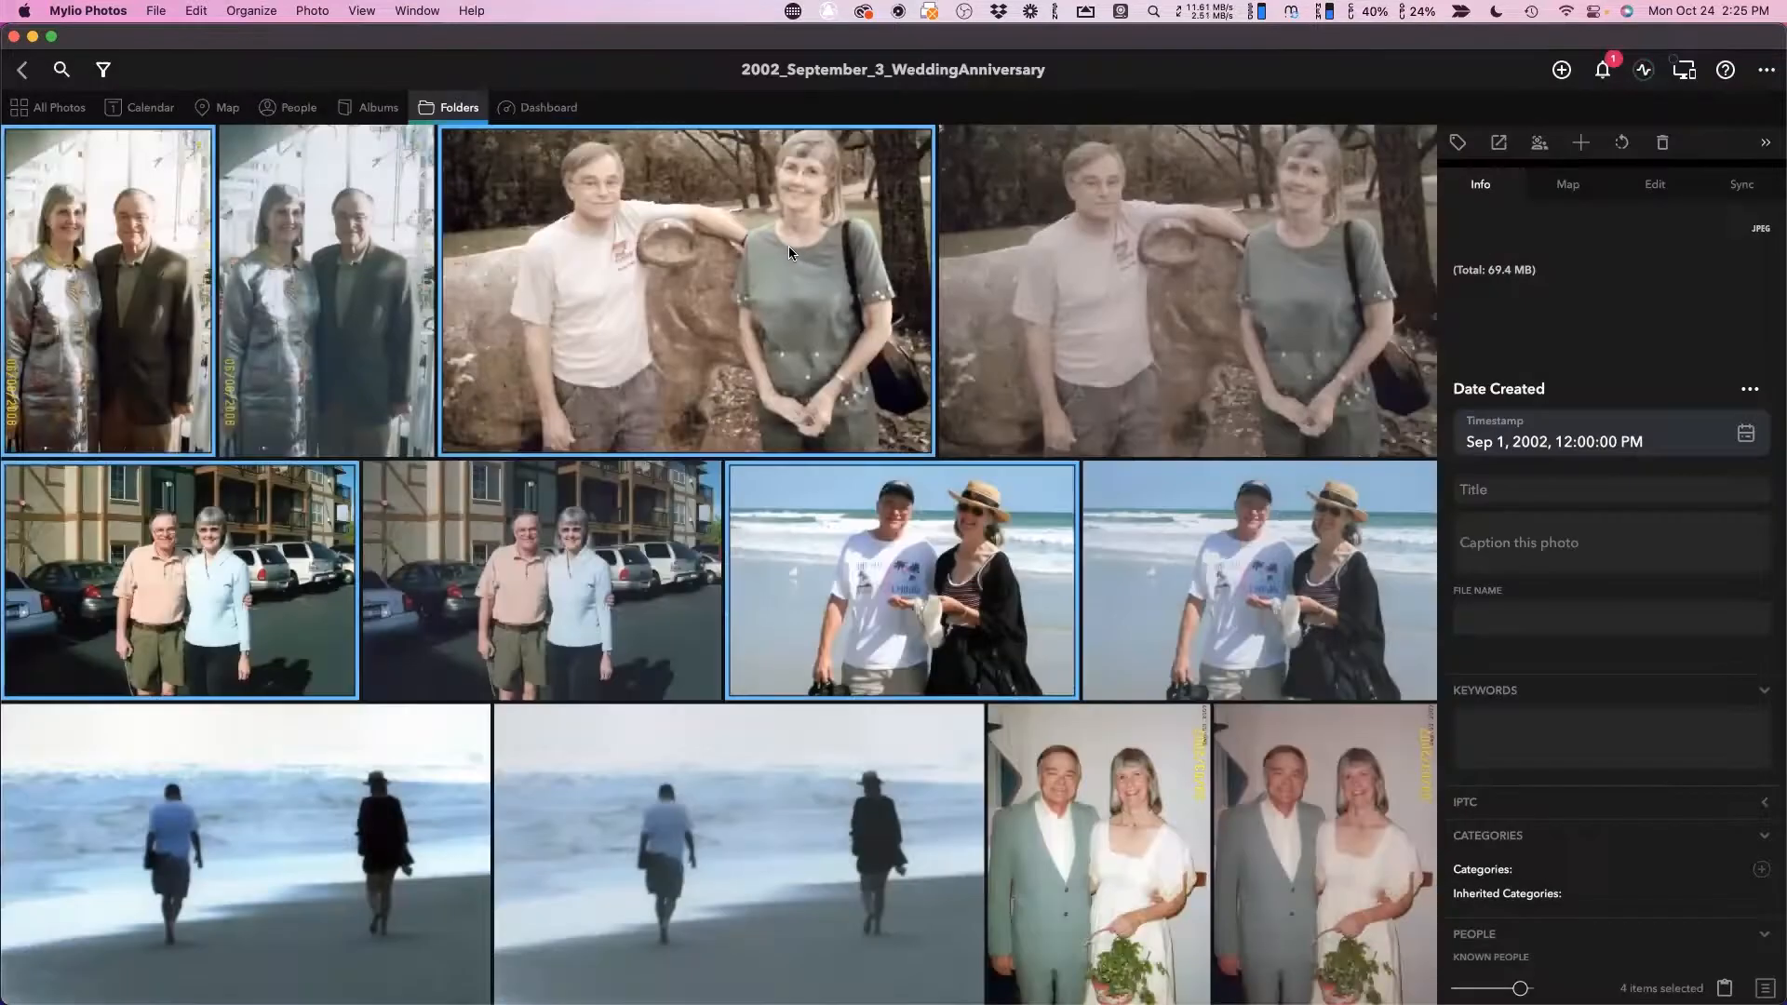
# Start moving the four selected photos to another folder and take the destination up to the top-level Mylio location.
pyautogui.rightClick(789, 245)
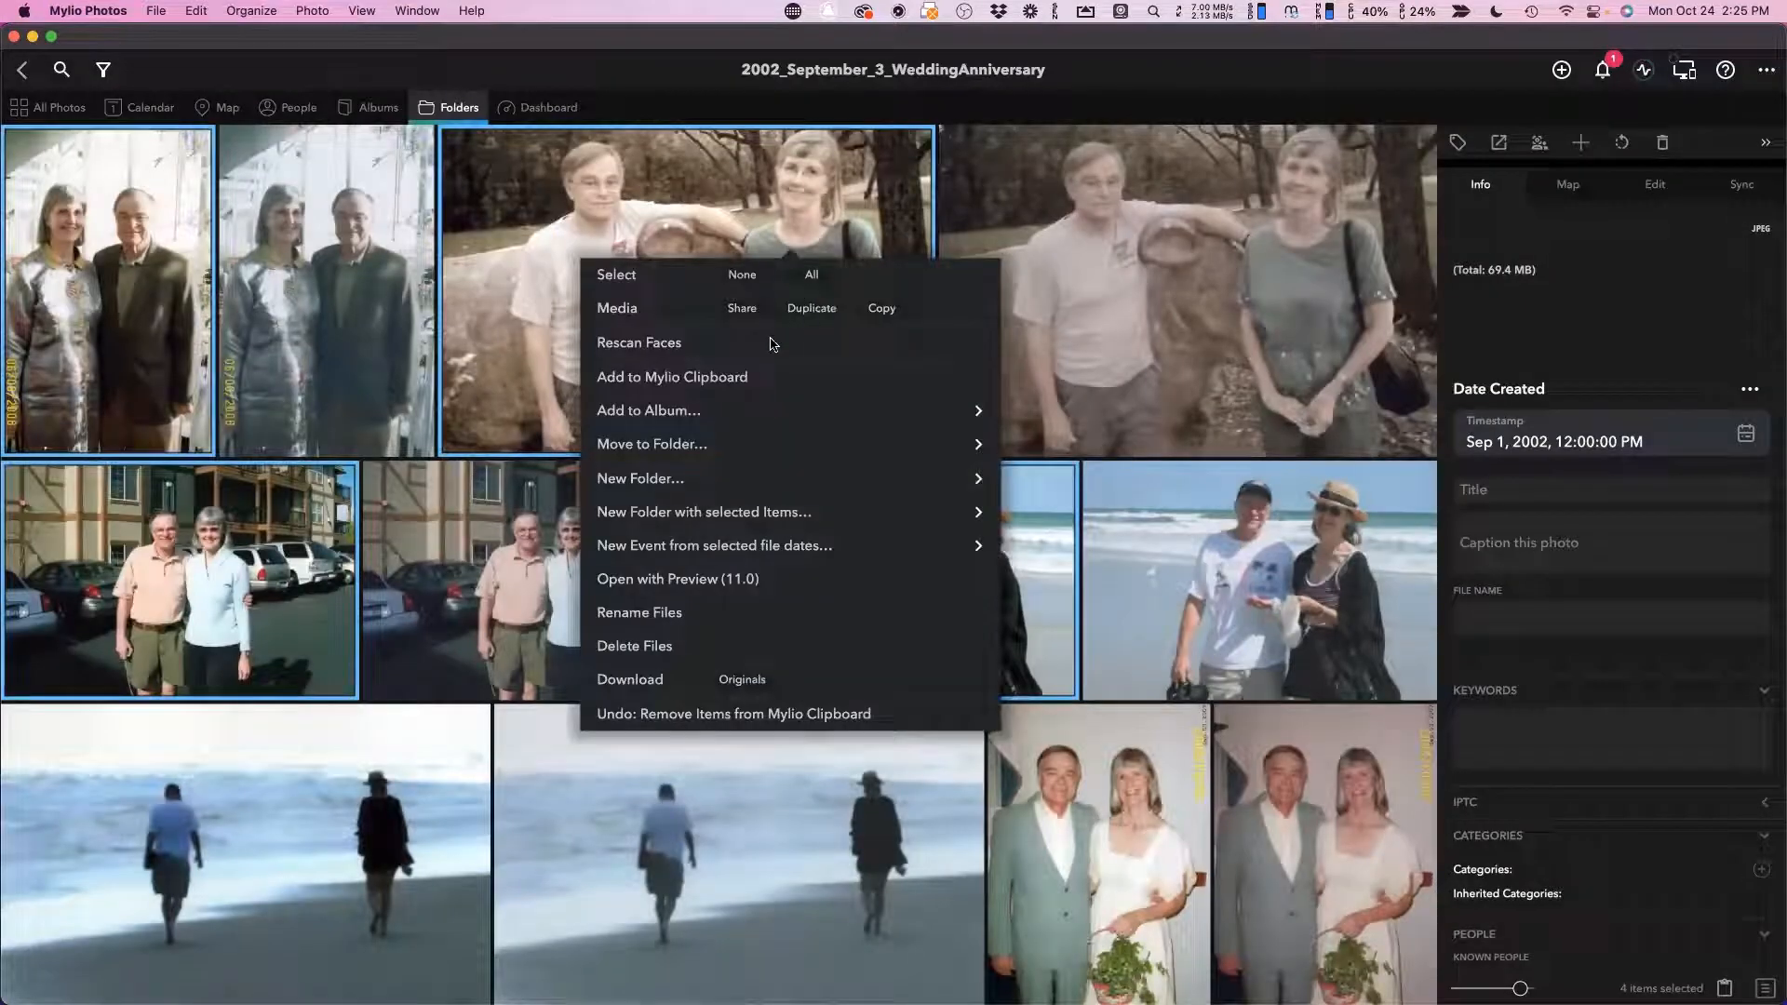
pyautogui.click(729, 457)
pyautogui.click(1427, 279)
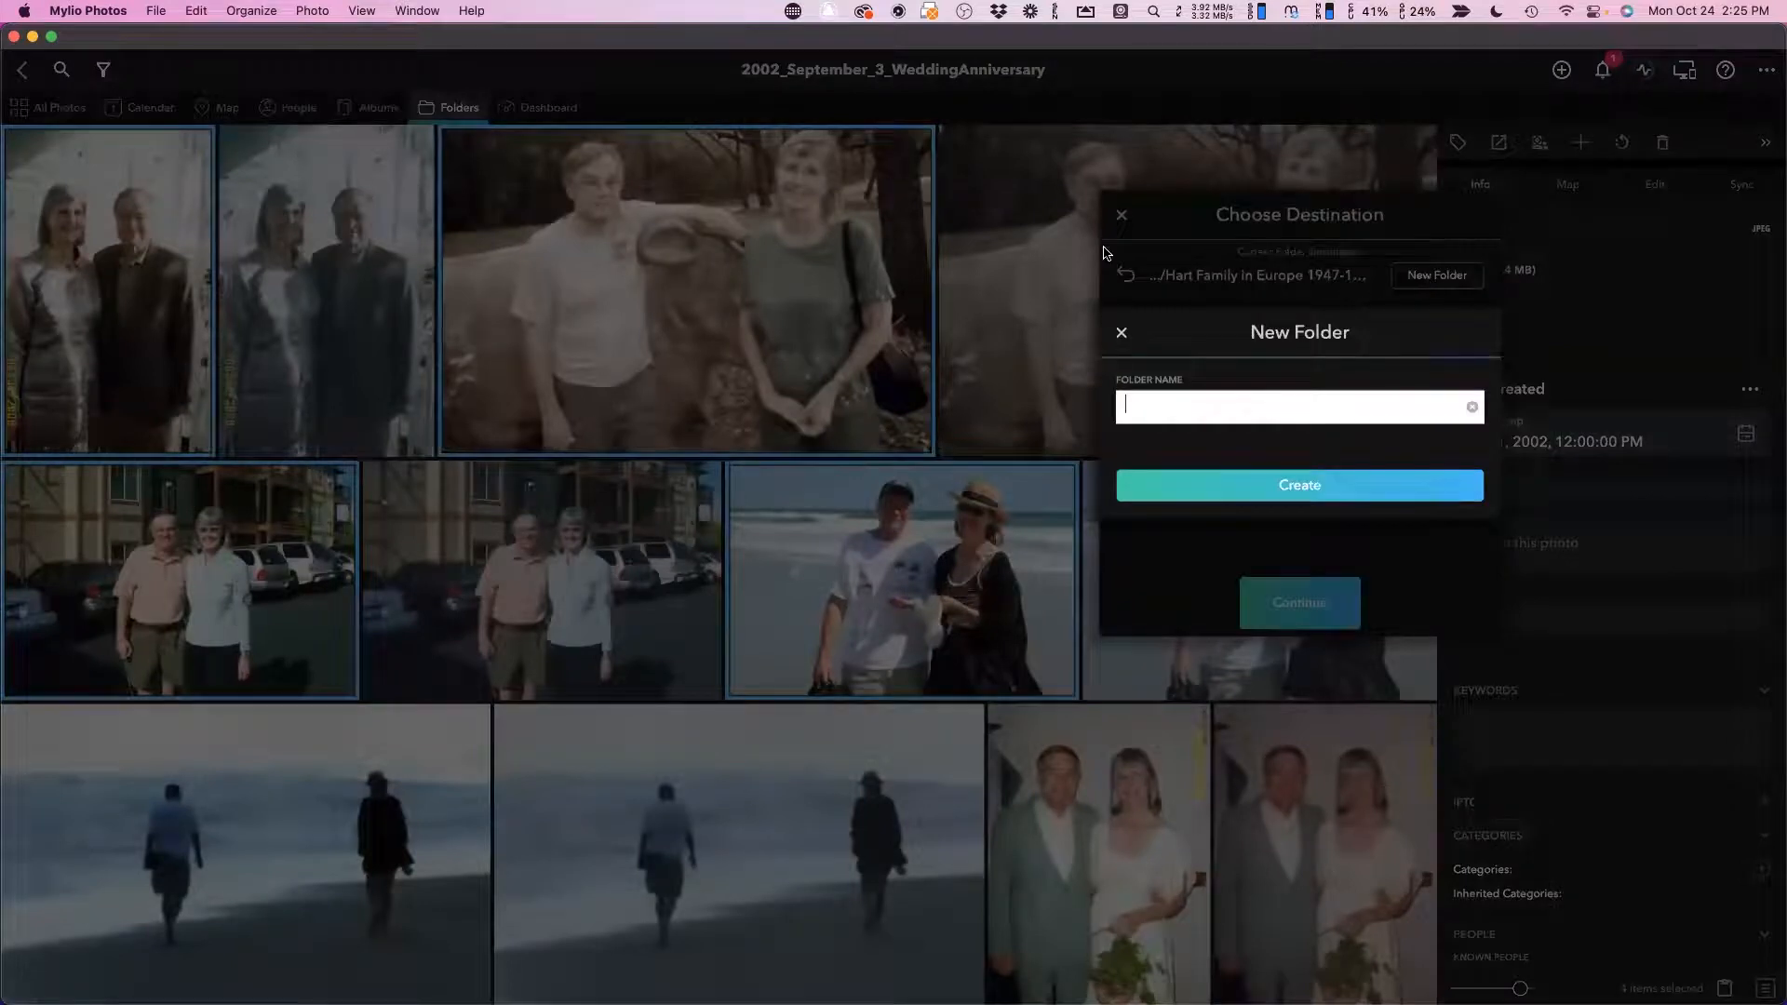
pyautogui.click(1124, 334)
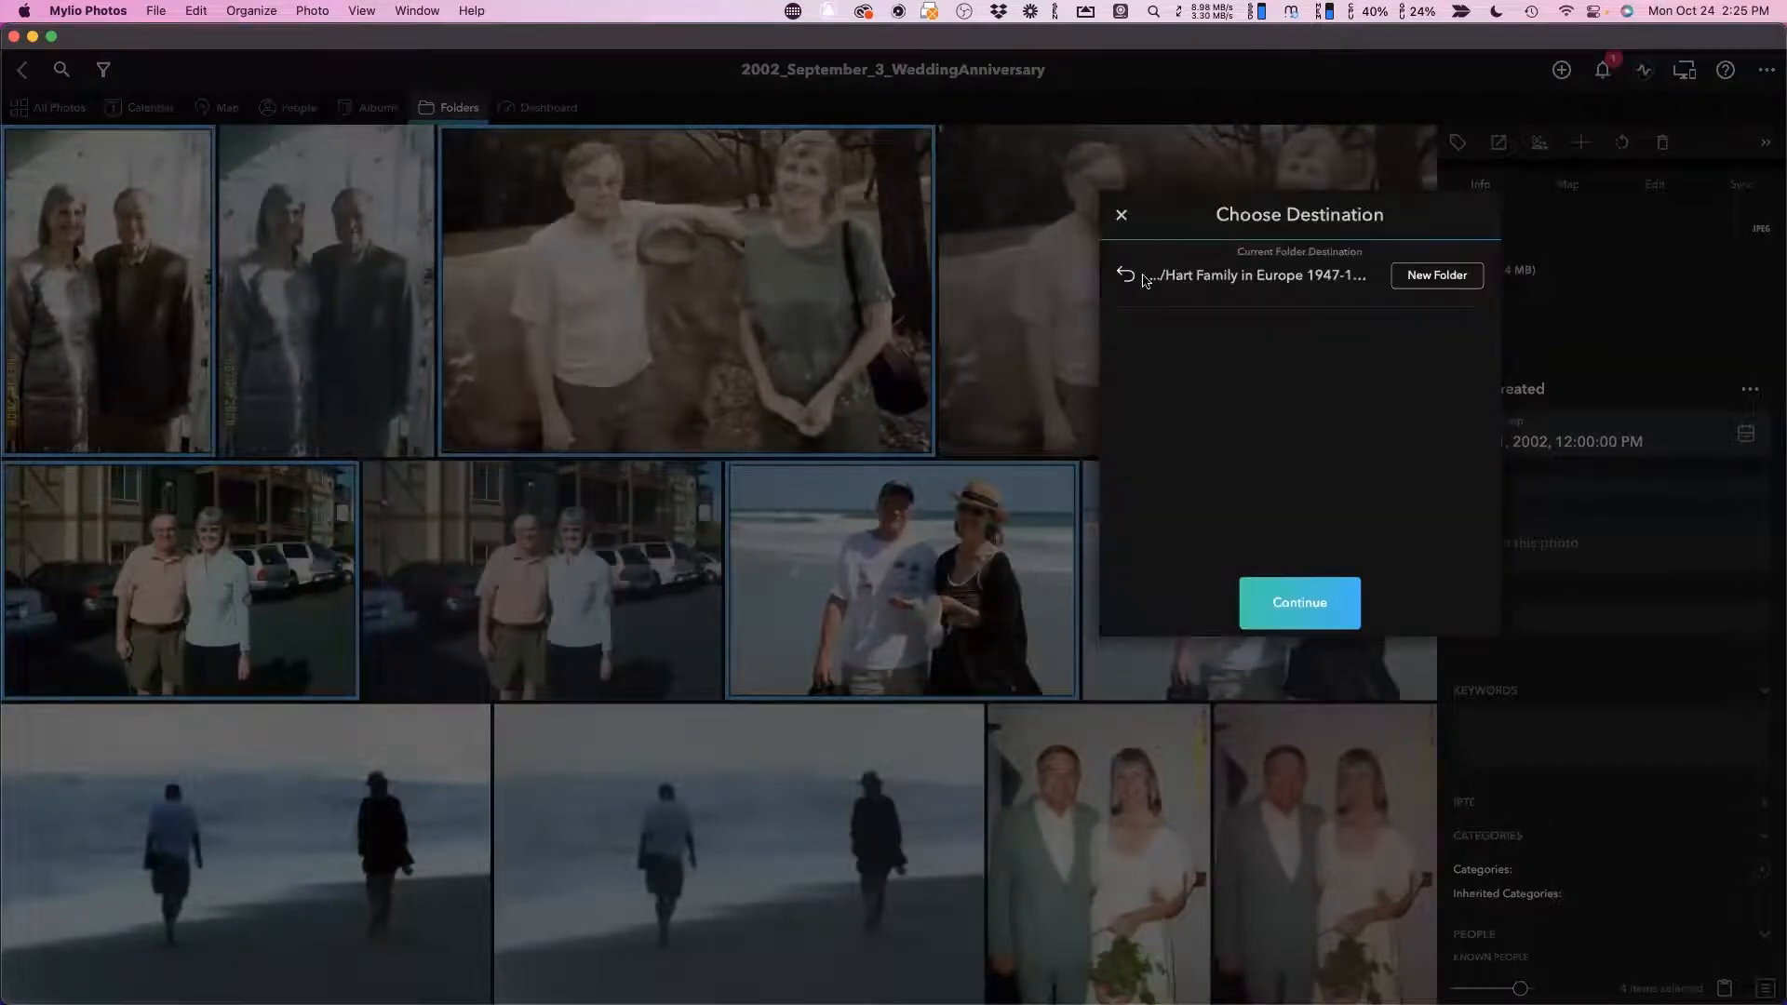
pyautogui.click(1127, 276)
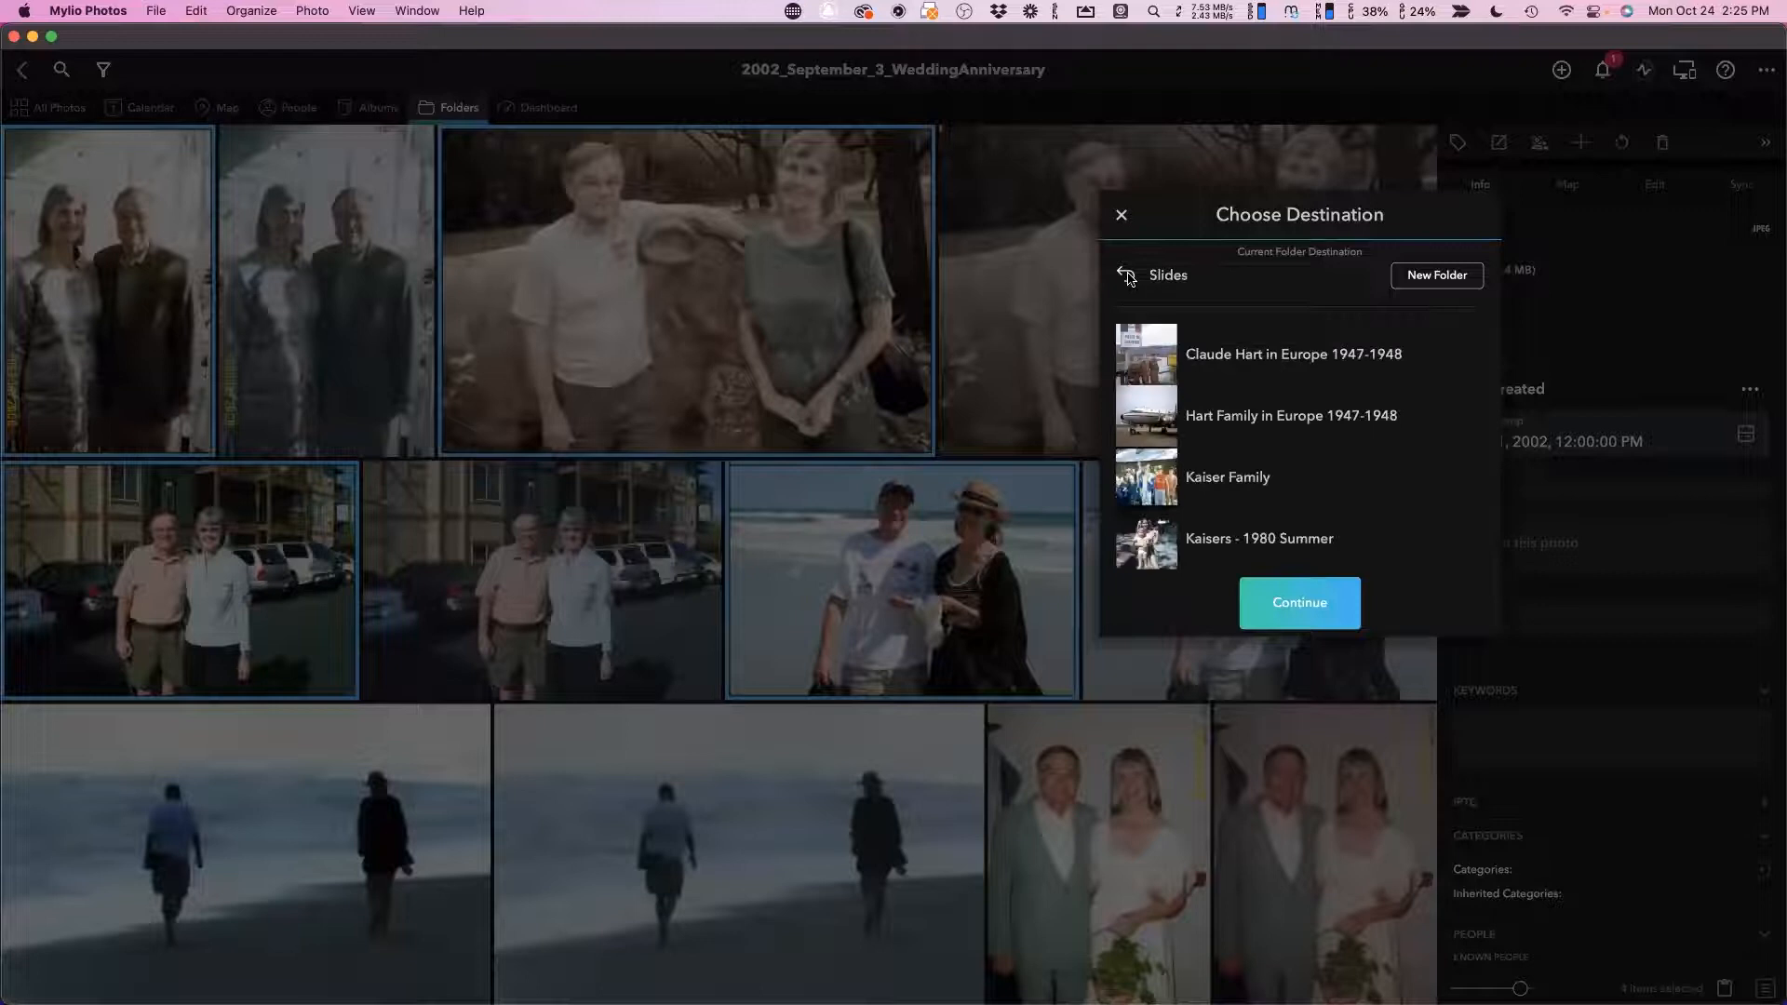
pyautogui.click(1127, 277)
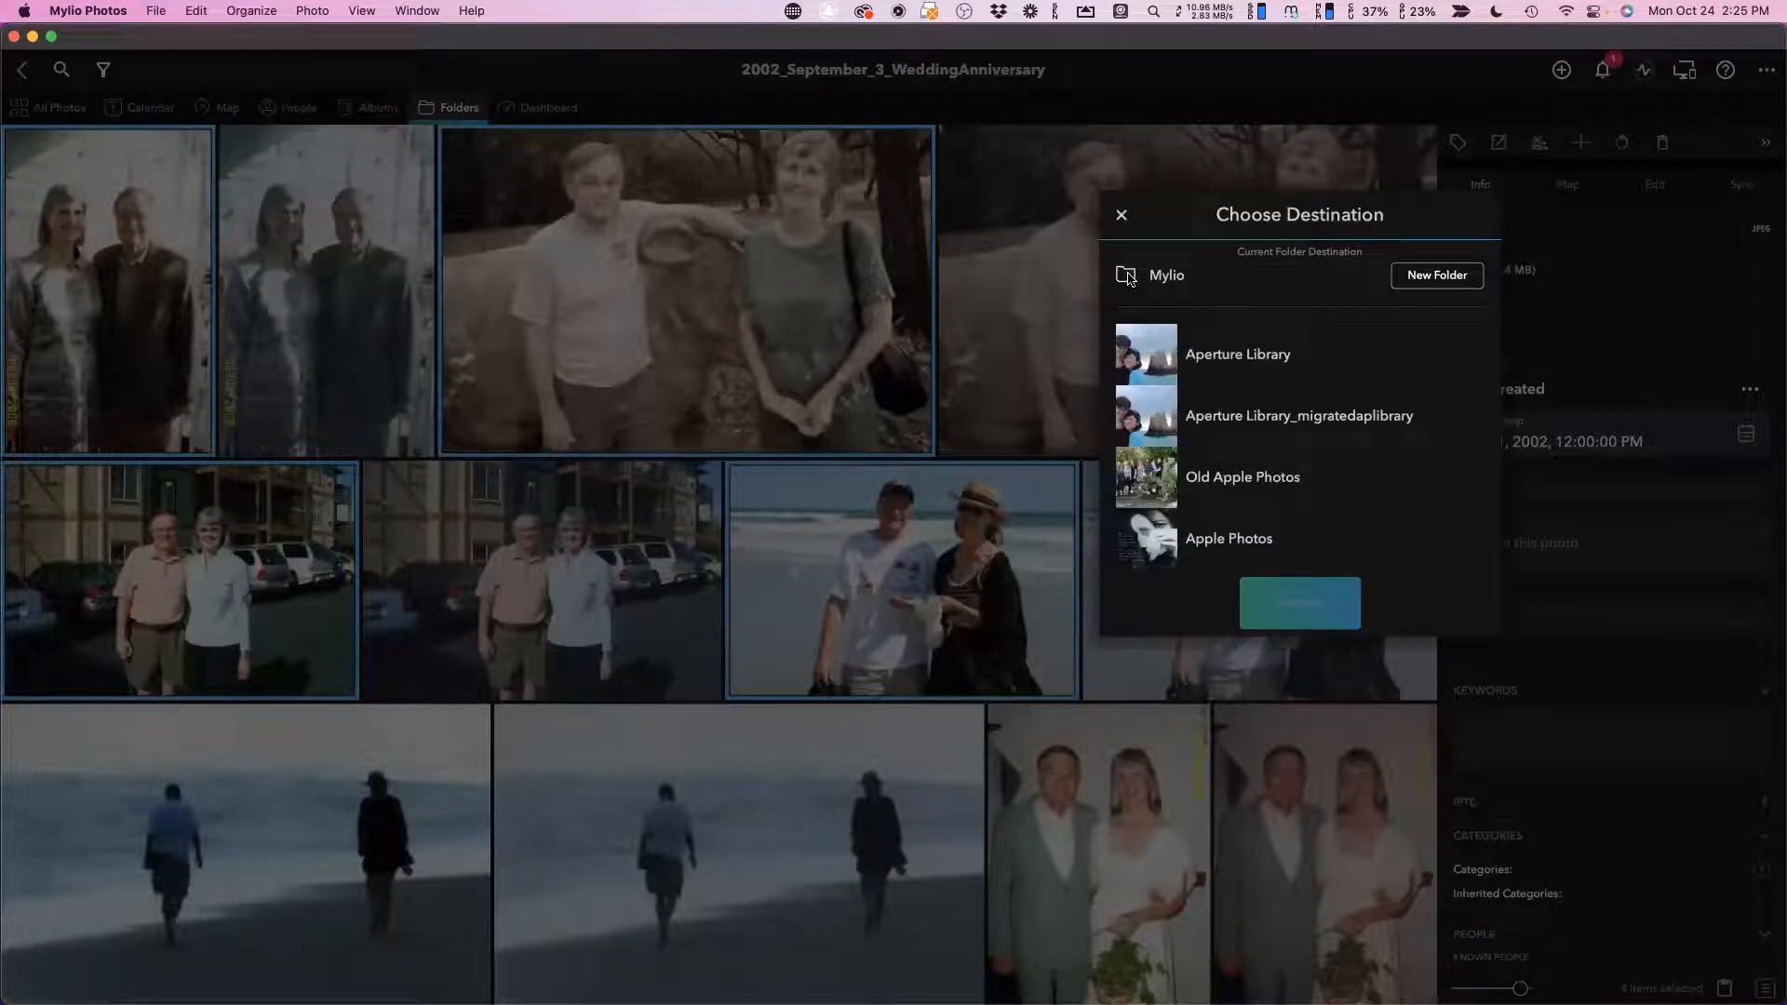
pyautogui.scroll(-5, 1317, 473)
pyautogui.scroll(5, 1316, 473)
pyautogui.scroll(-6, 1141, 359)
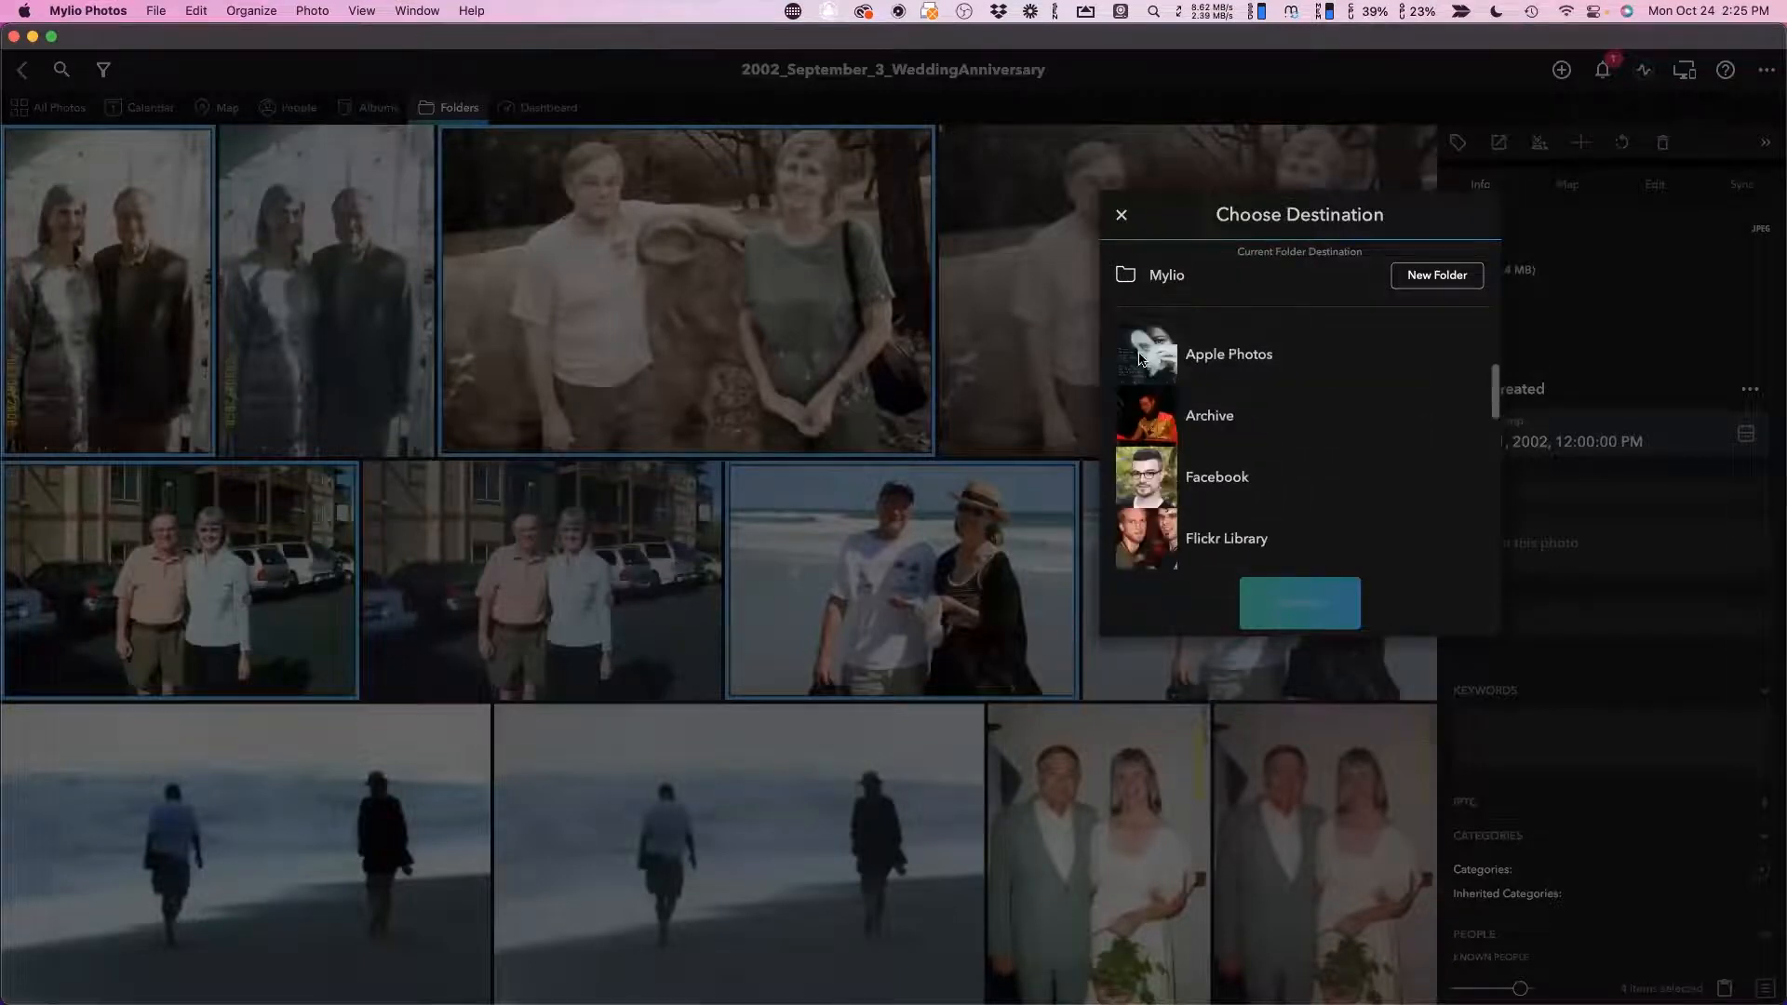
pyautogui.scroll(-6, 1142, 359)
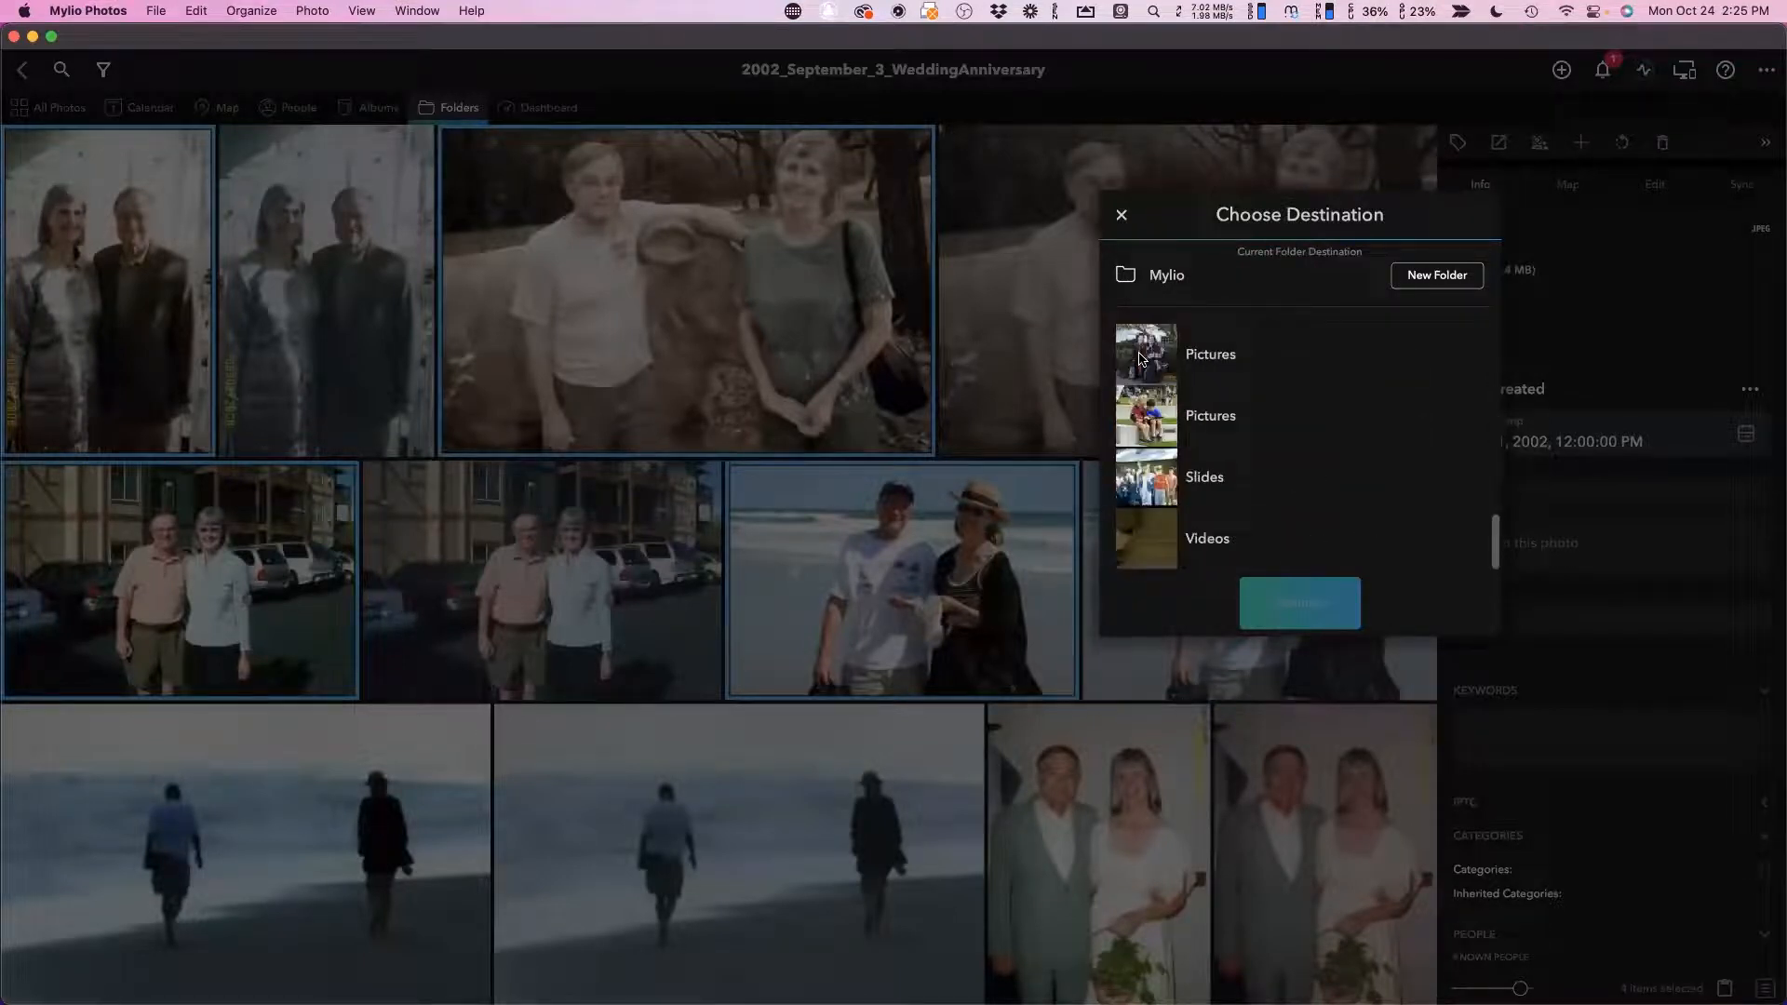
pyautogui.click(1141, 355)
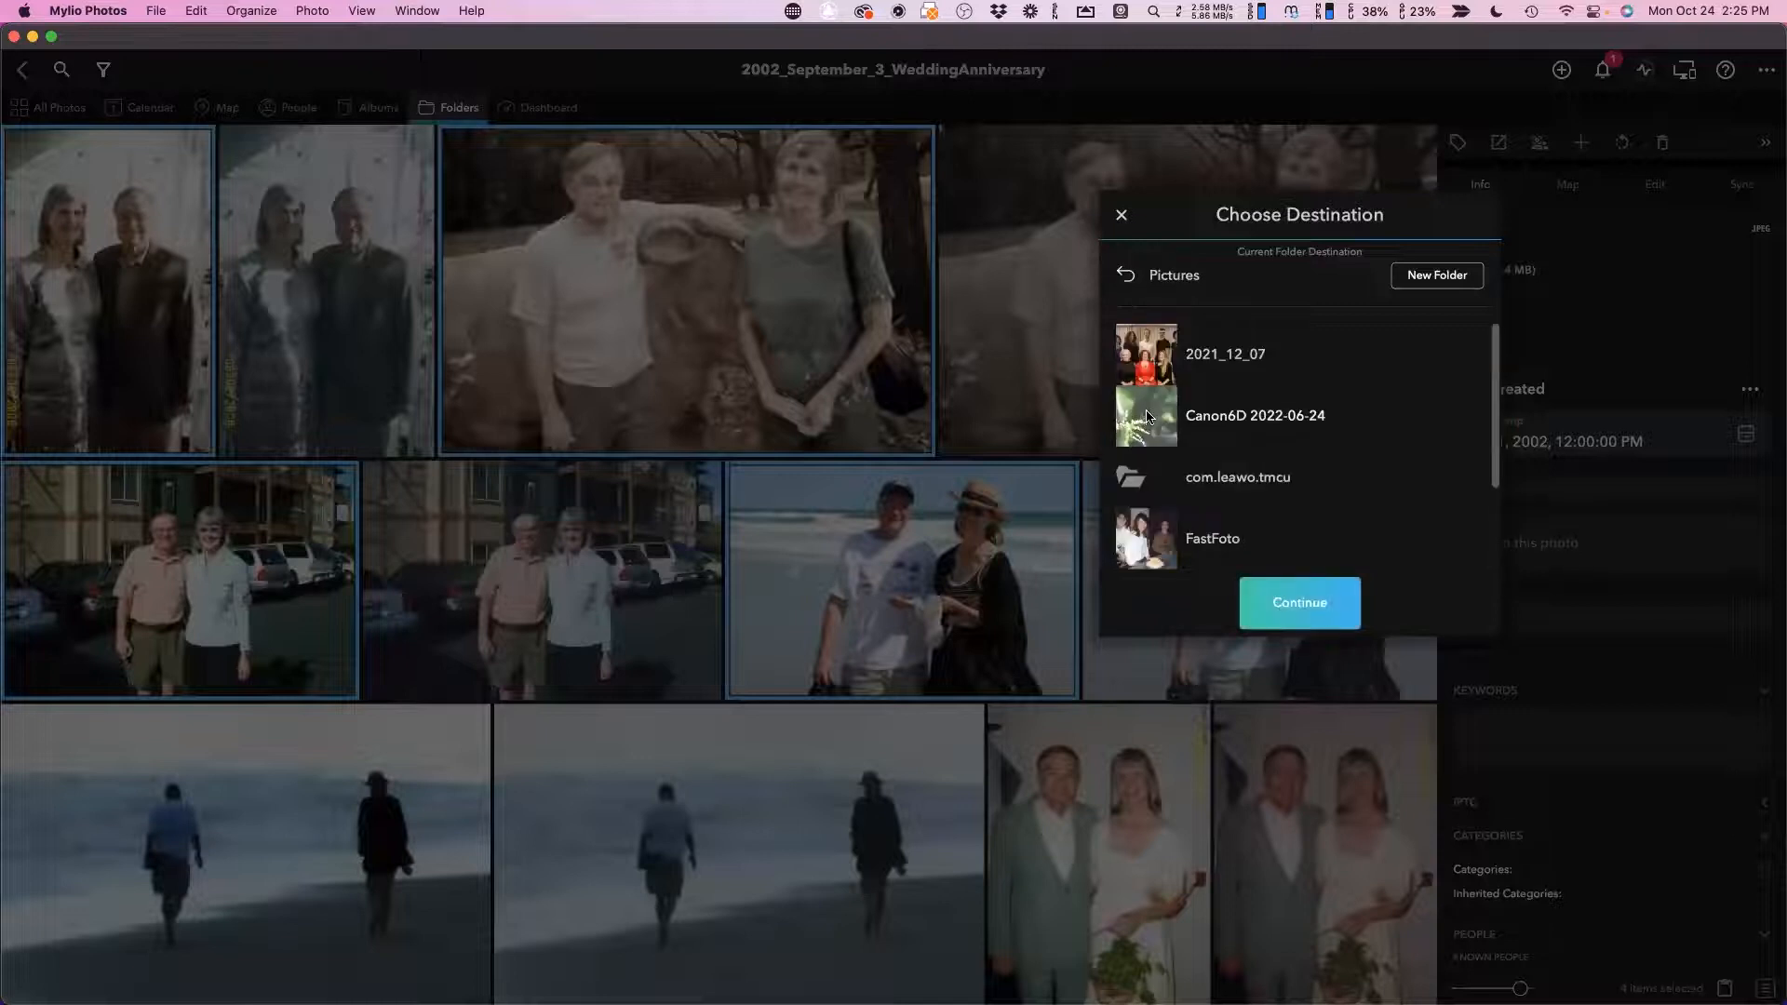
pyautogui.click(1126, 275)
# Move the four selected photos into the Restored folder under the second Pictures folder's FastFoto > 2002_September_3_WeddingAnniversary.
pyautogui.scroll(-12, 1150, 377)
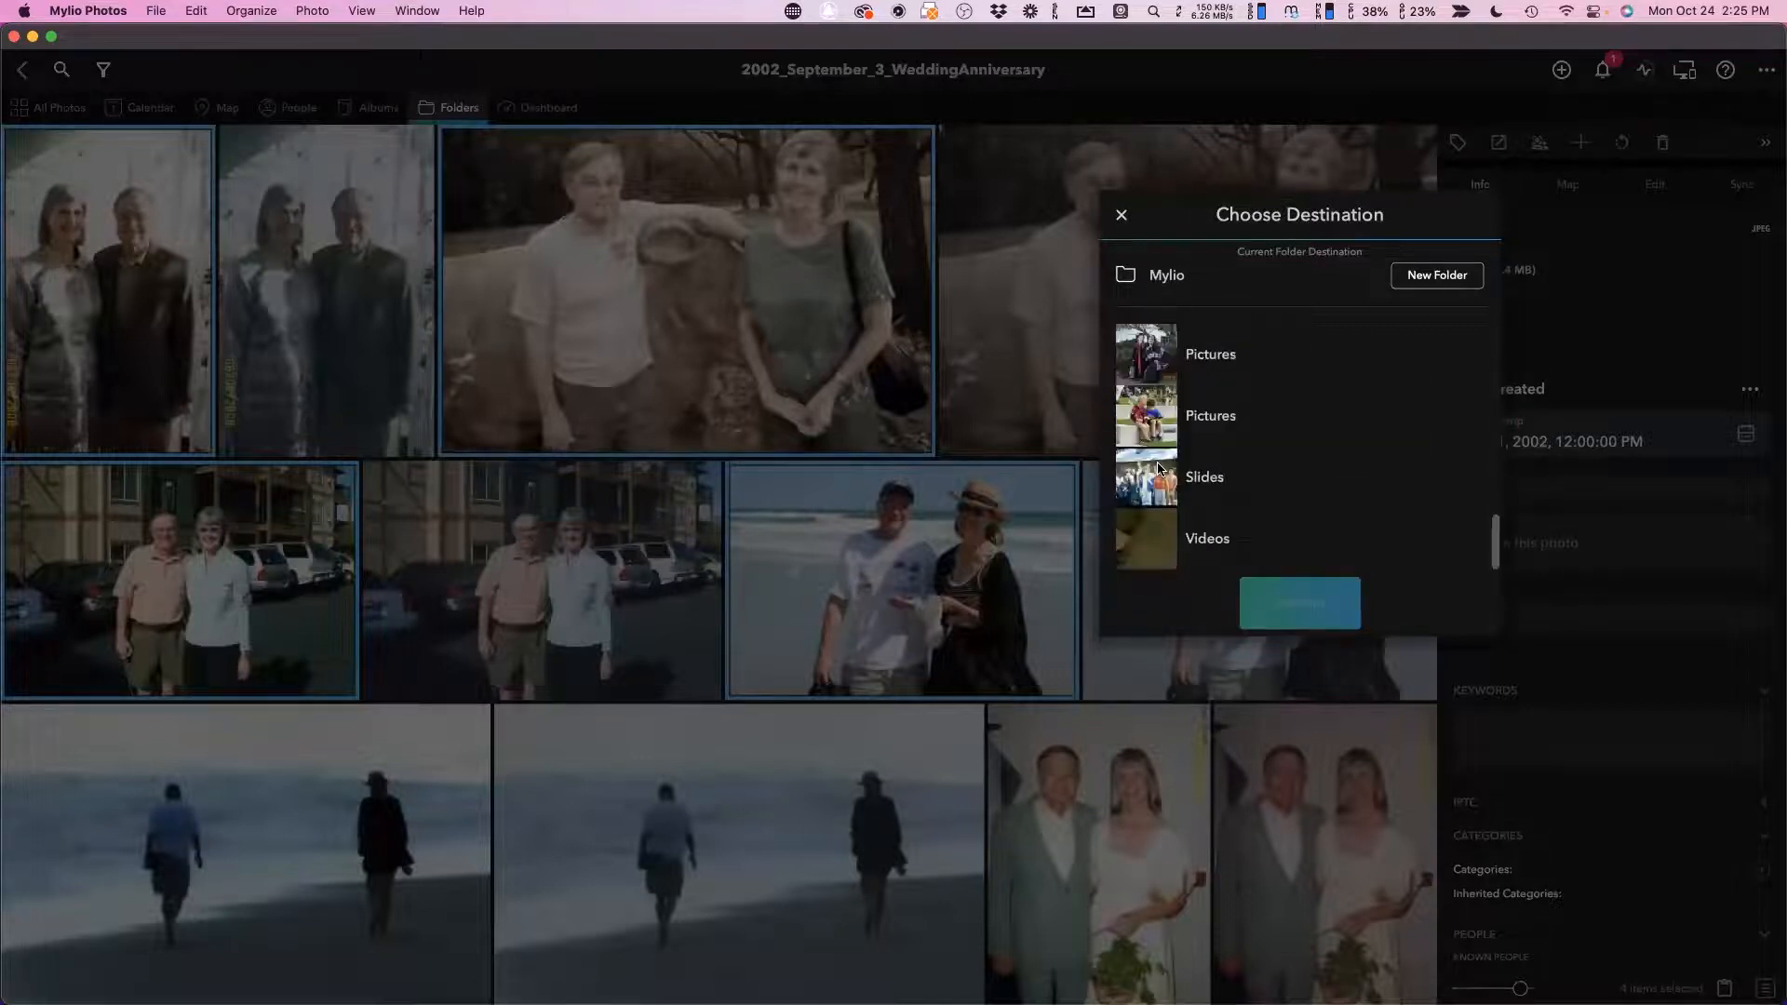
pyautogui.click(1149, 377)
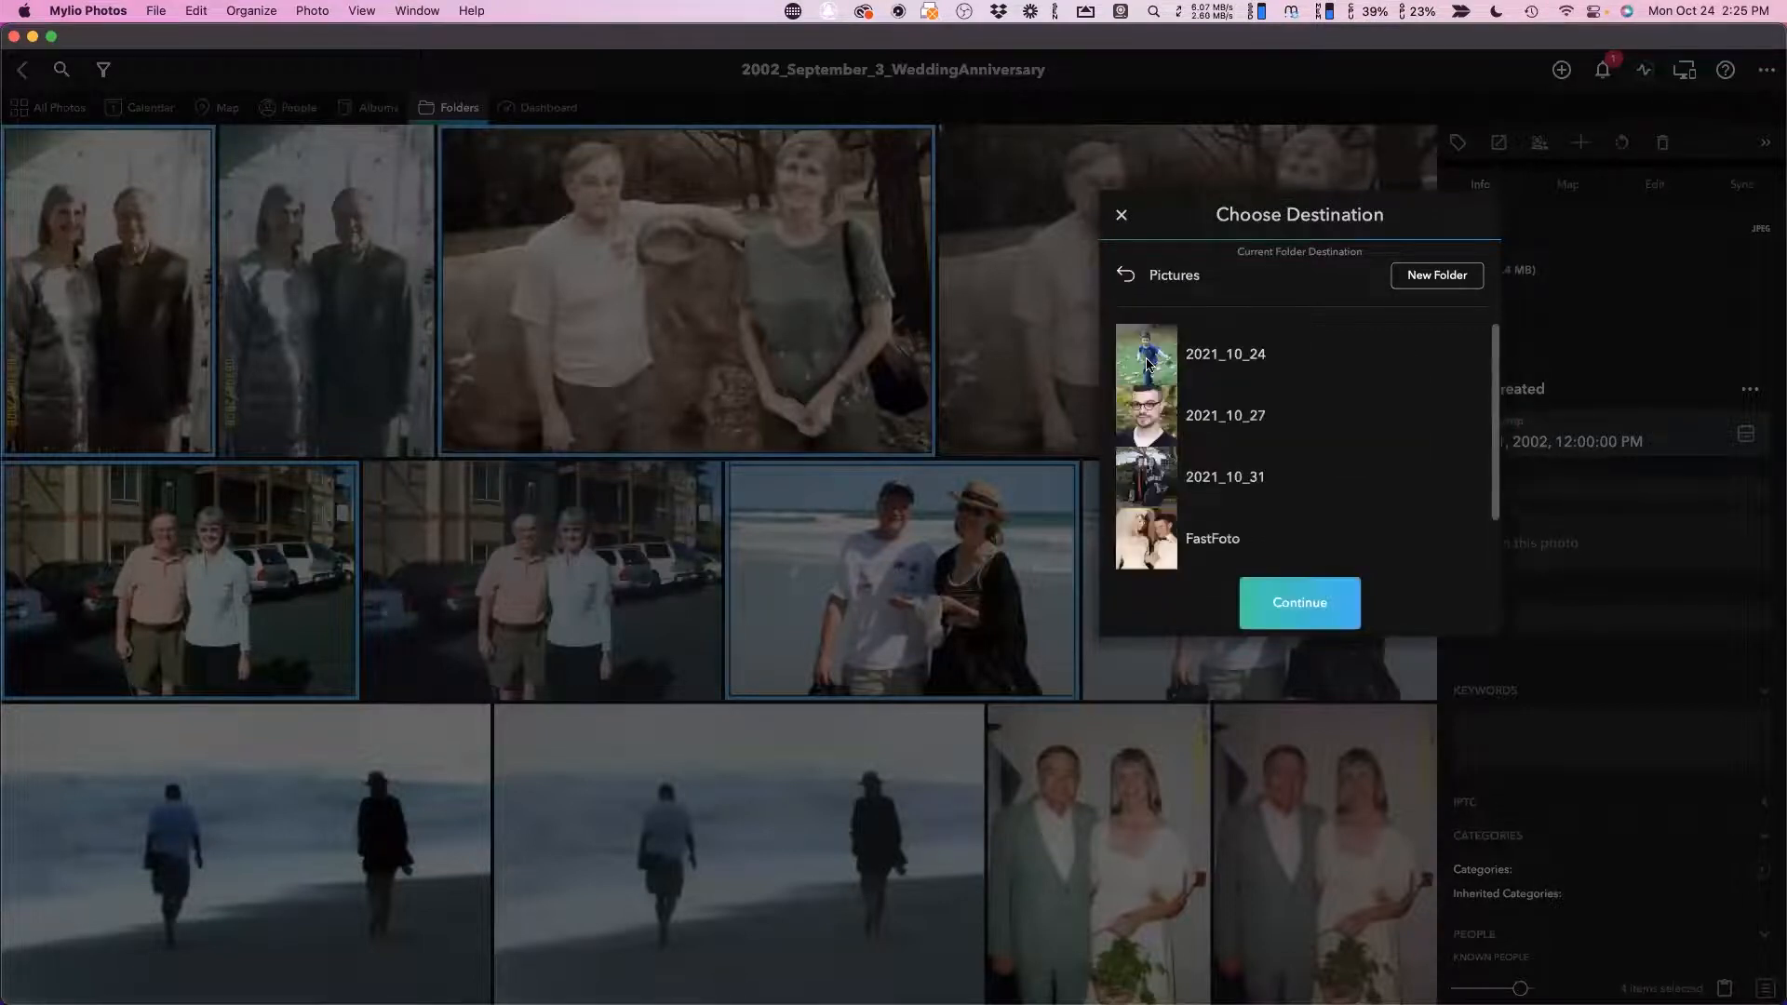
pyautogui.click(1149, 542)
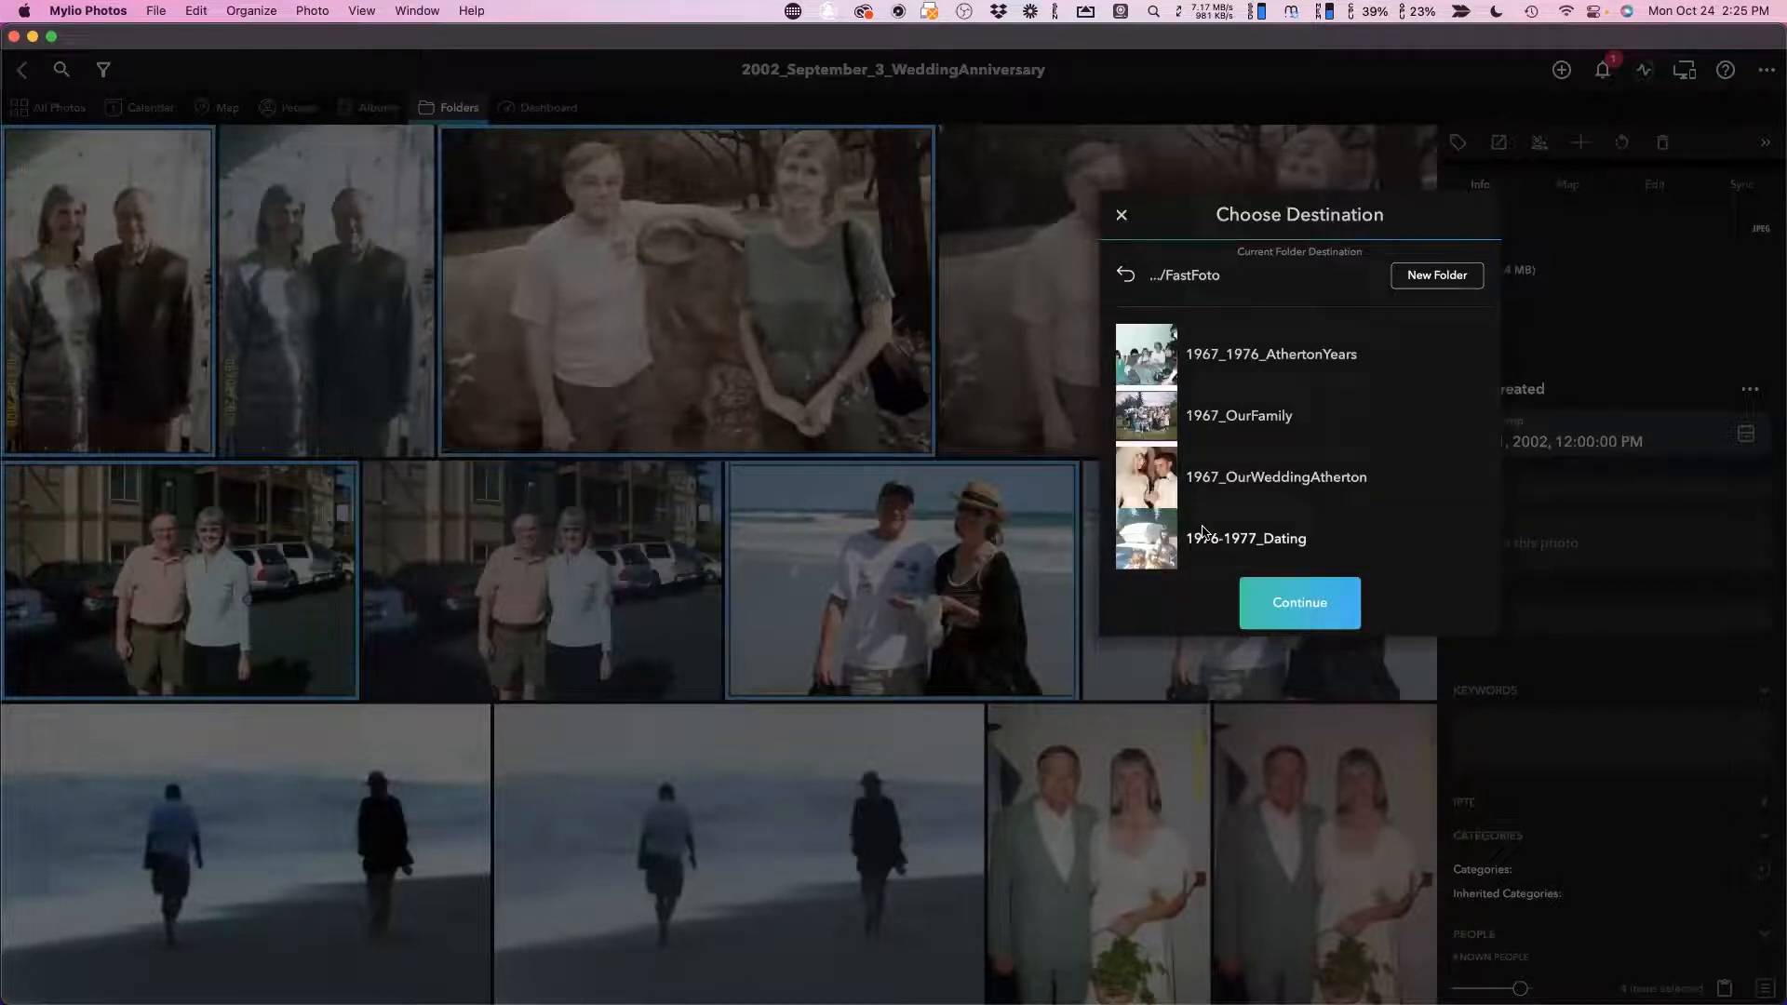
pyautogui.scroll(-1, 1207, 528)
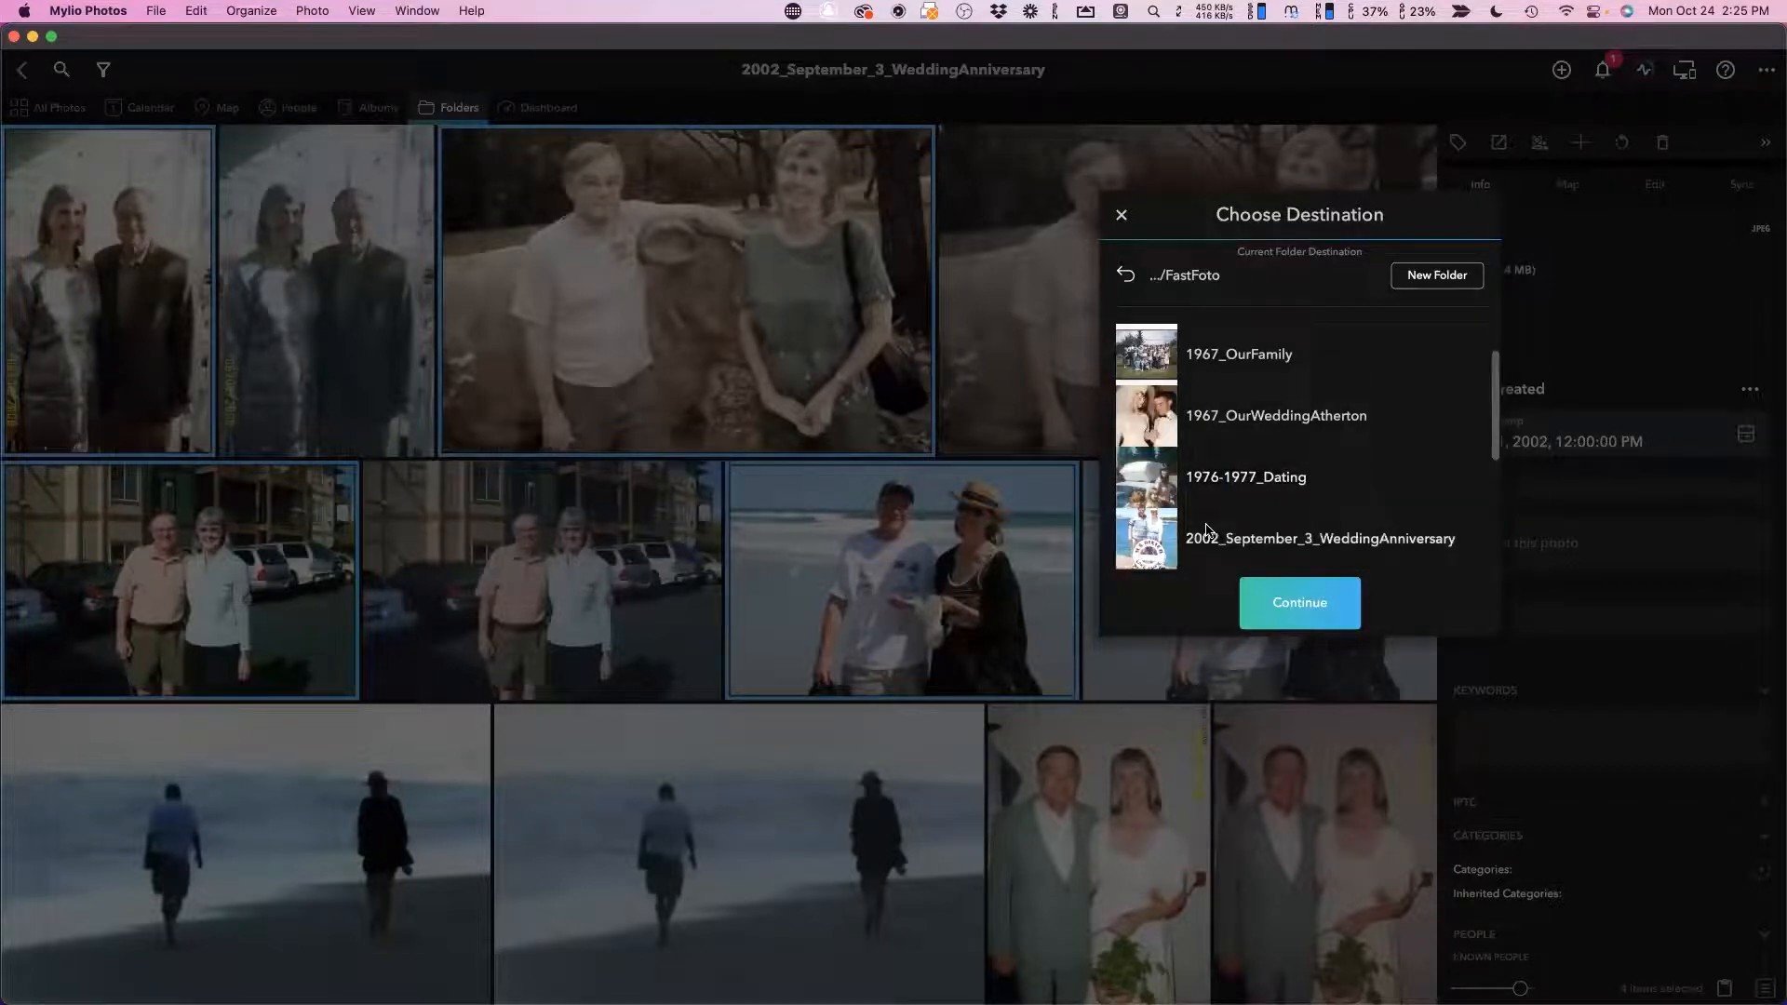
pyautogui.scroll(-3, 1206, 528)
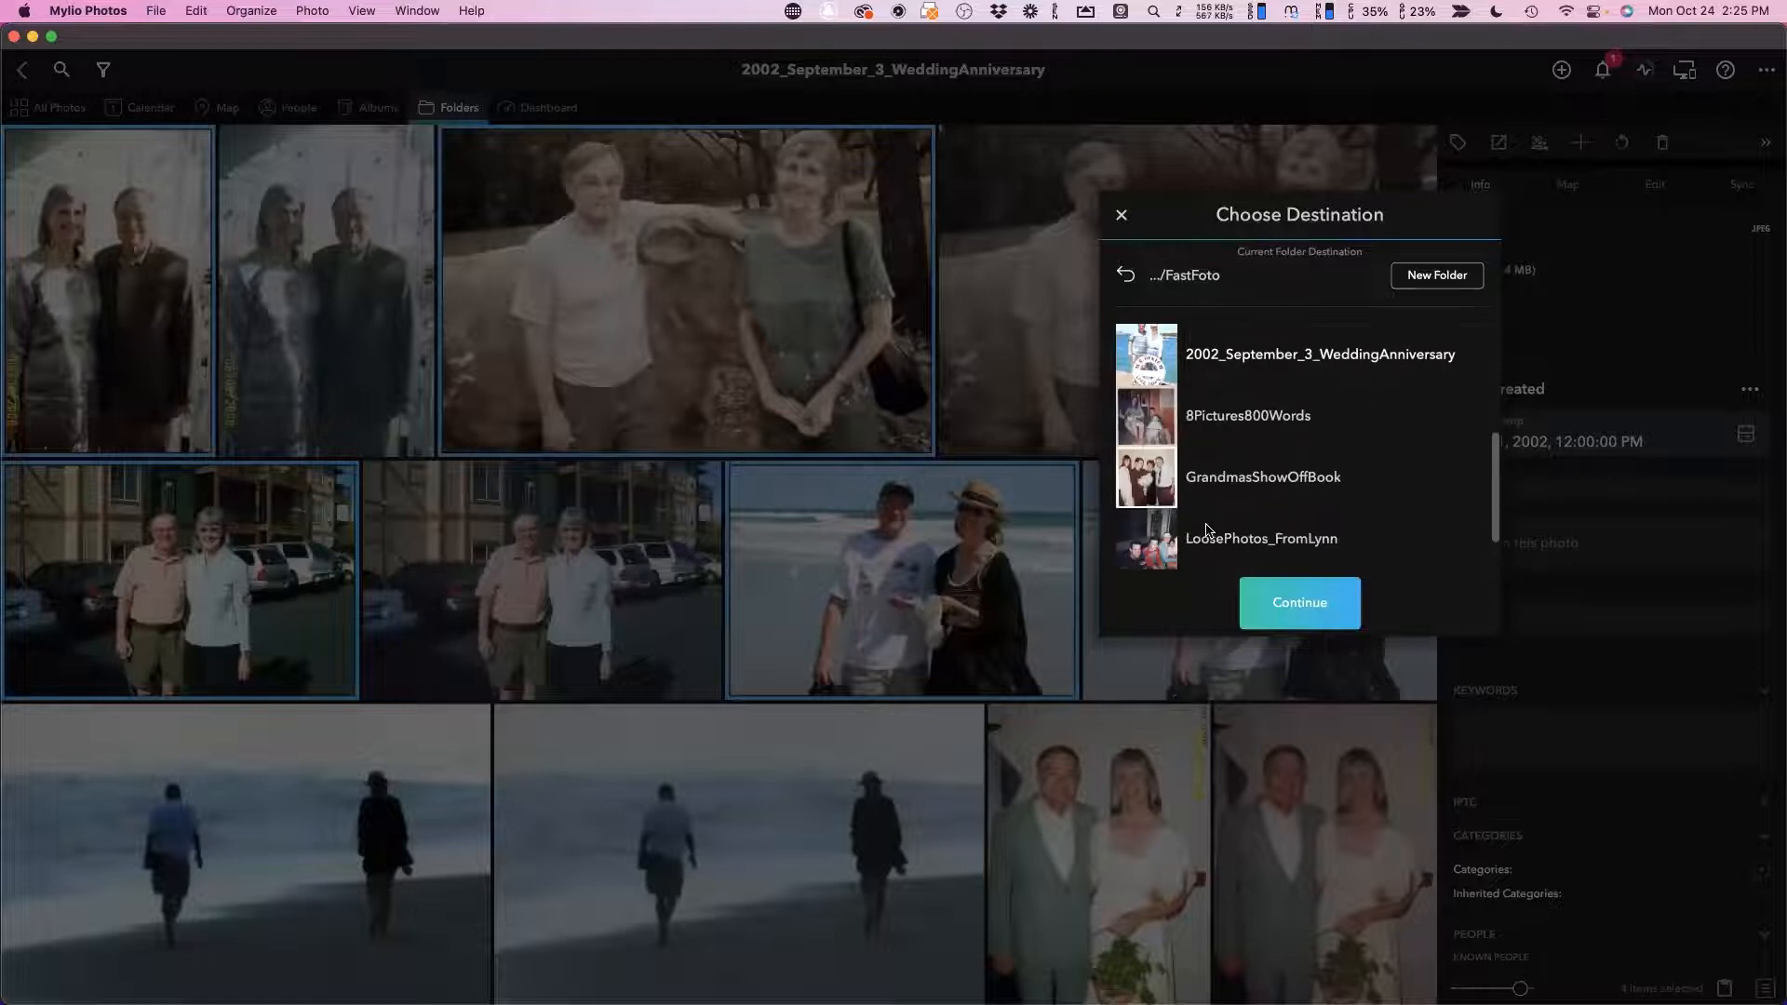
pyautogui.click(1156, 371)
pyautogui.click(1161, 371)
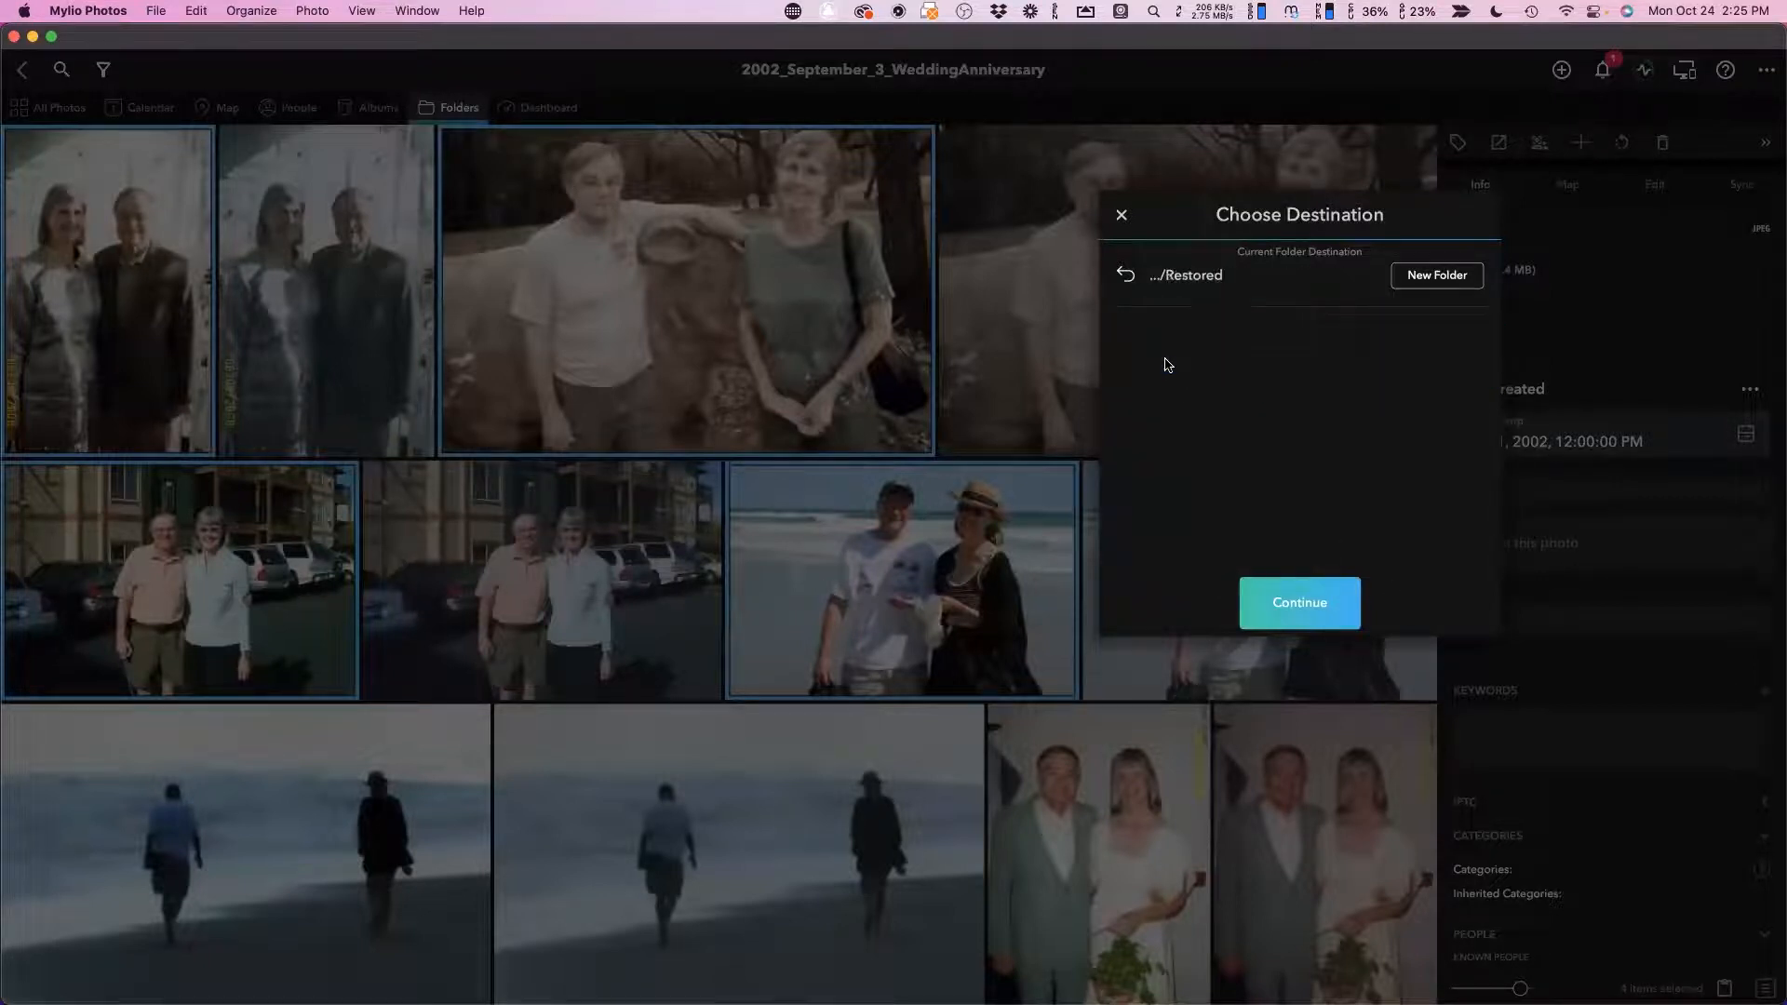
pyautogui.click(1310, 600)
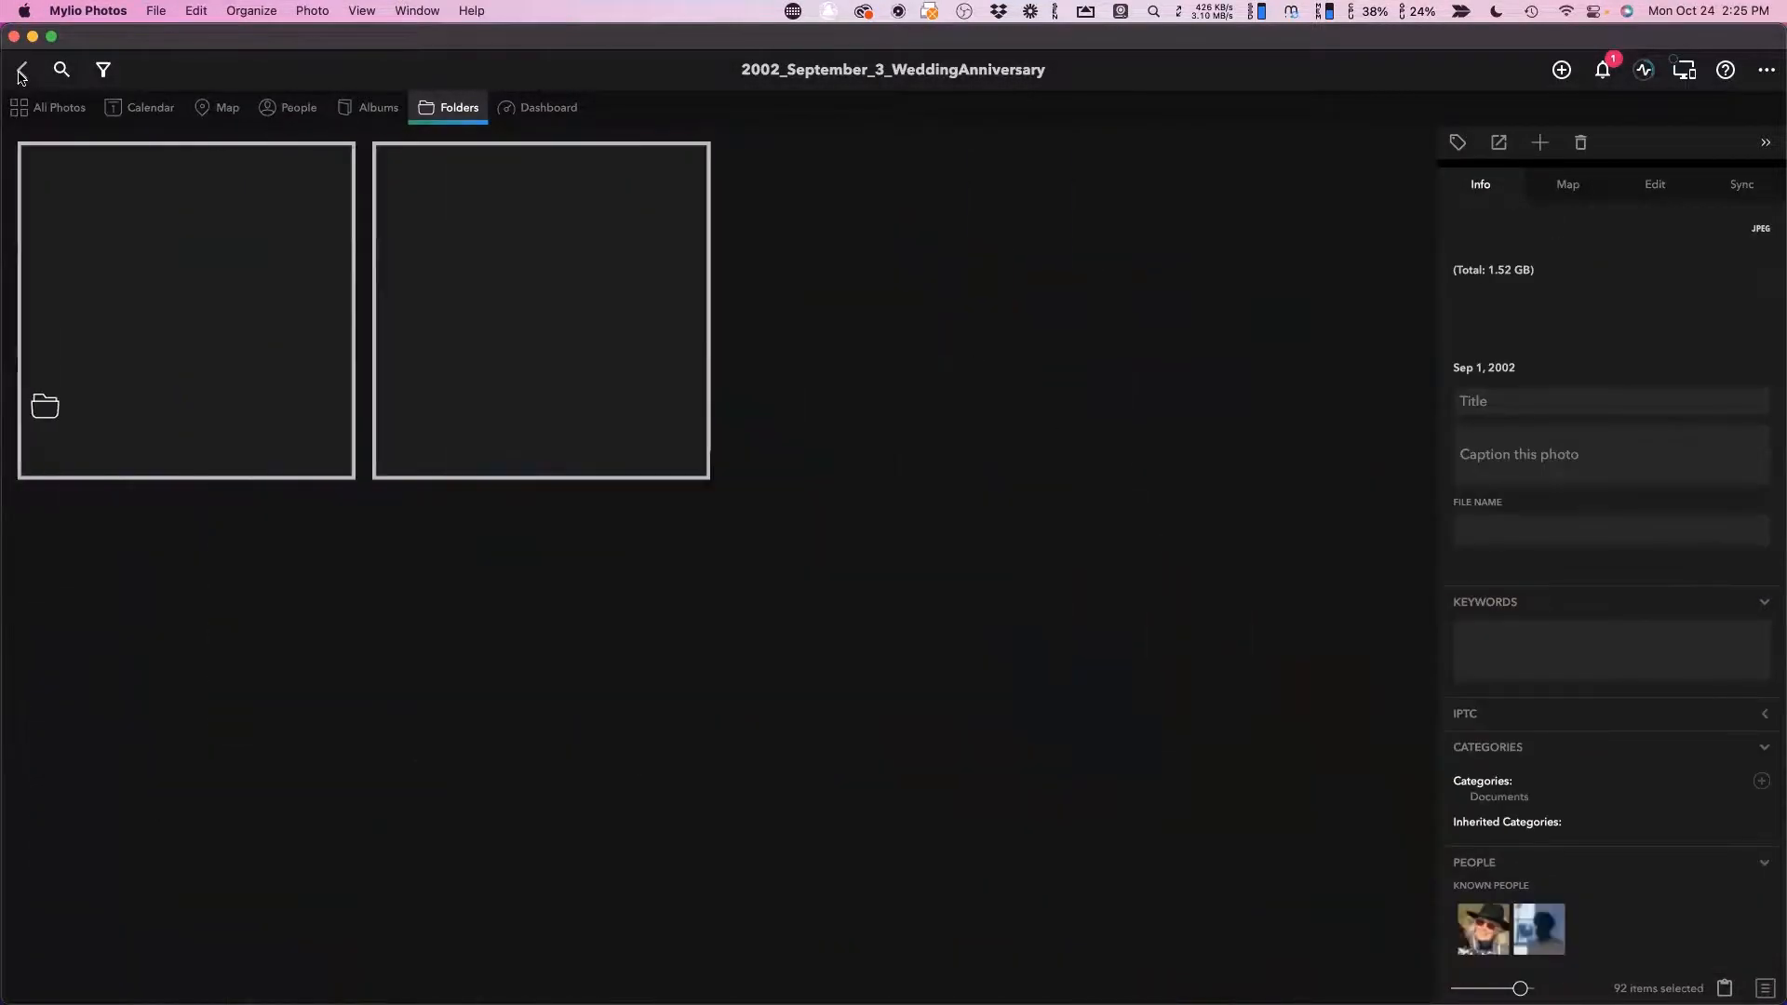
# Check the photos inside Restored and create a Raw Scans subfolder beside it in 2002_September_3_WeddingAnniversary.
pyautogui.doubleClick(116, 313)
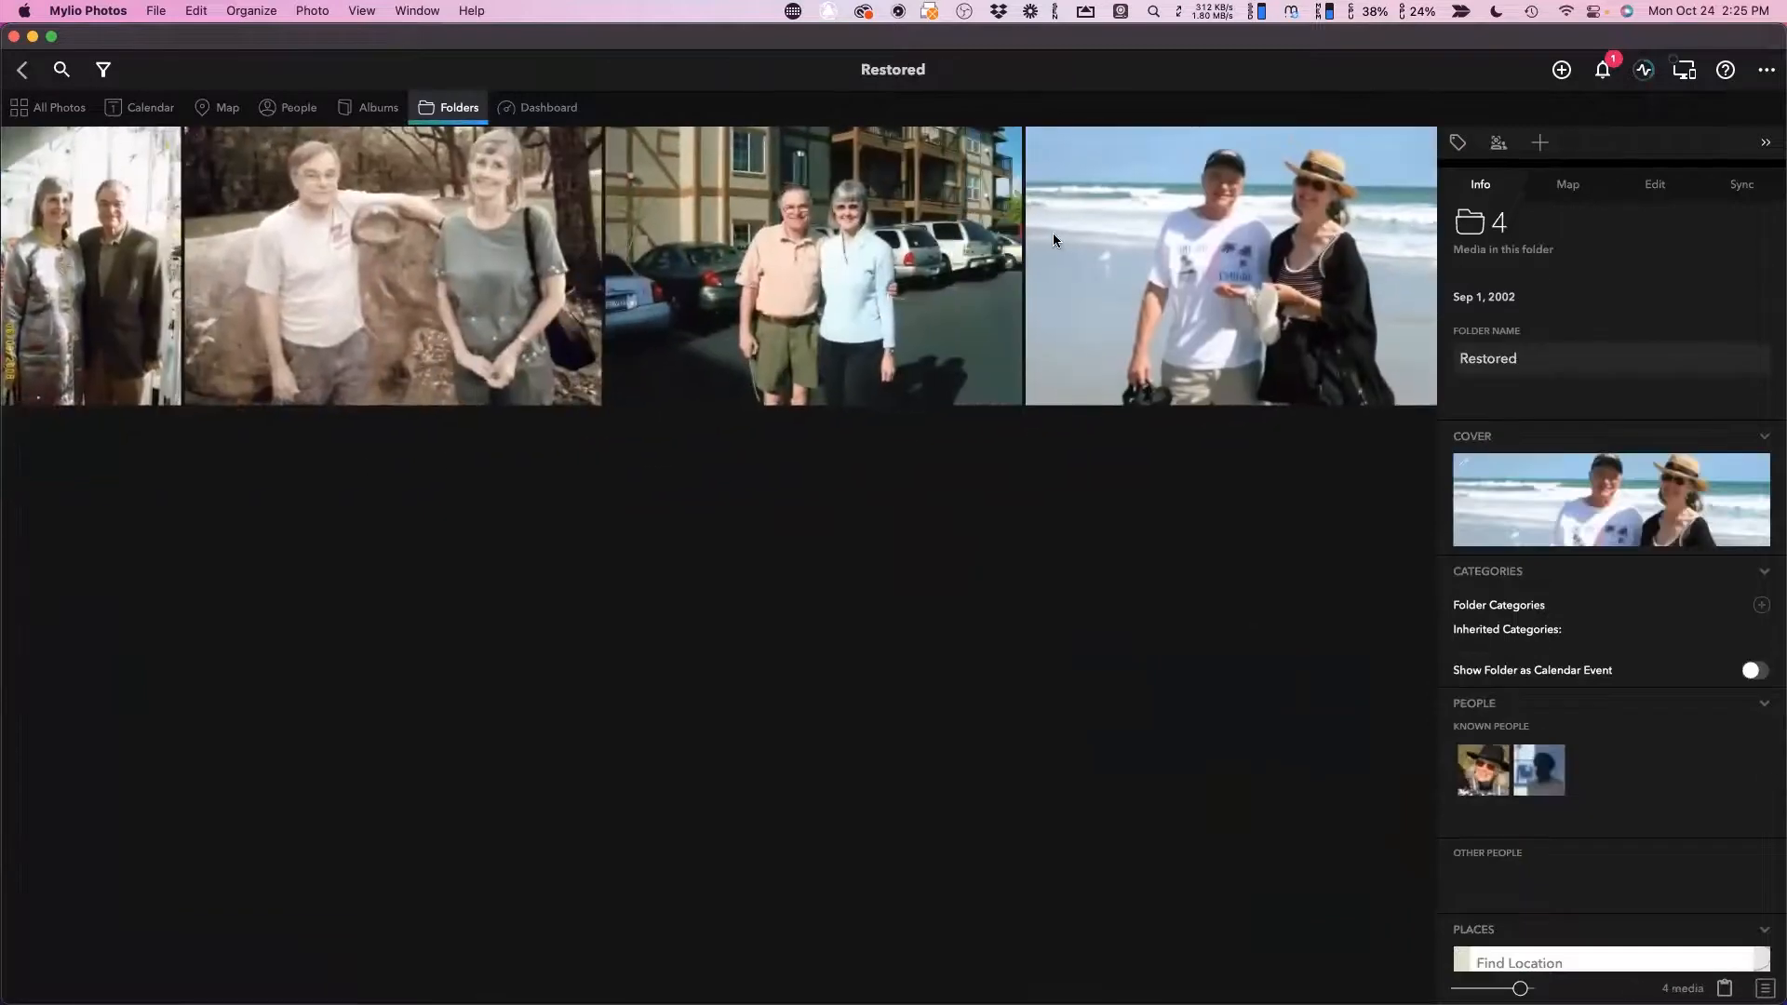
pyautogui.click(20, 75)
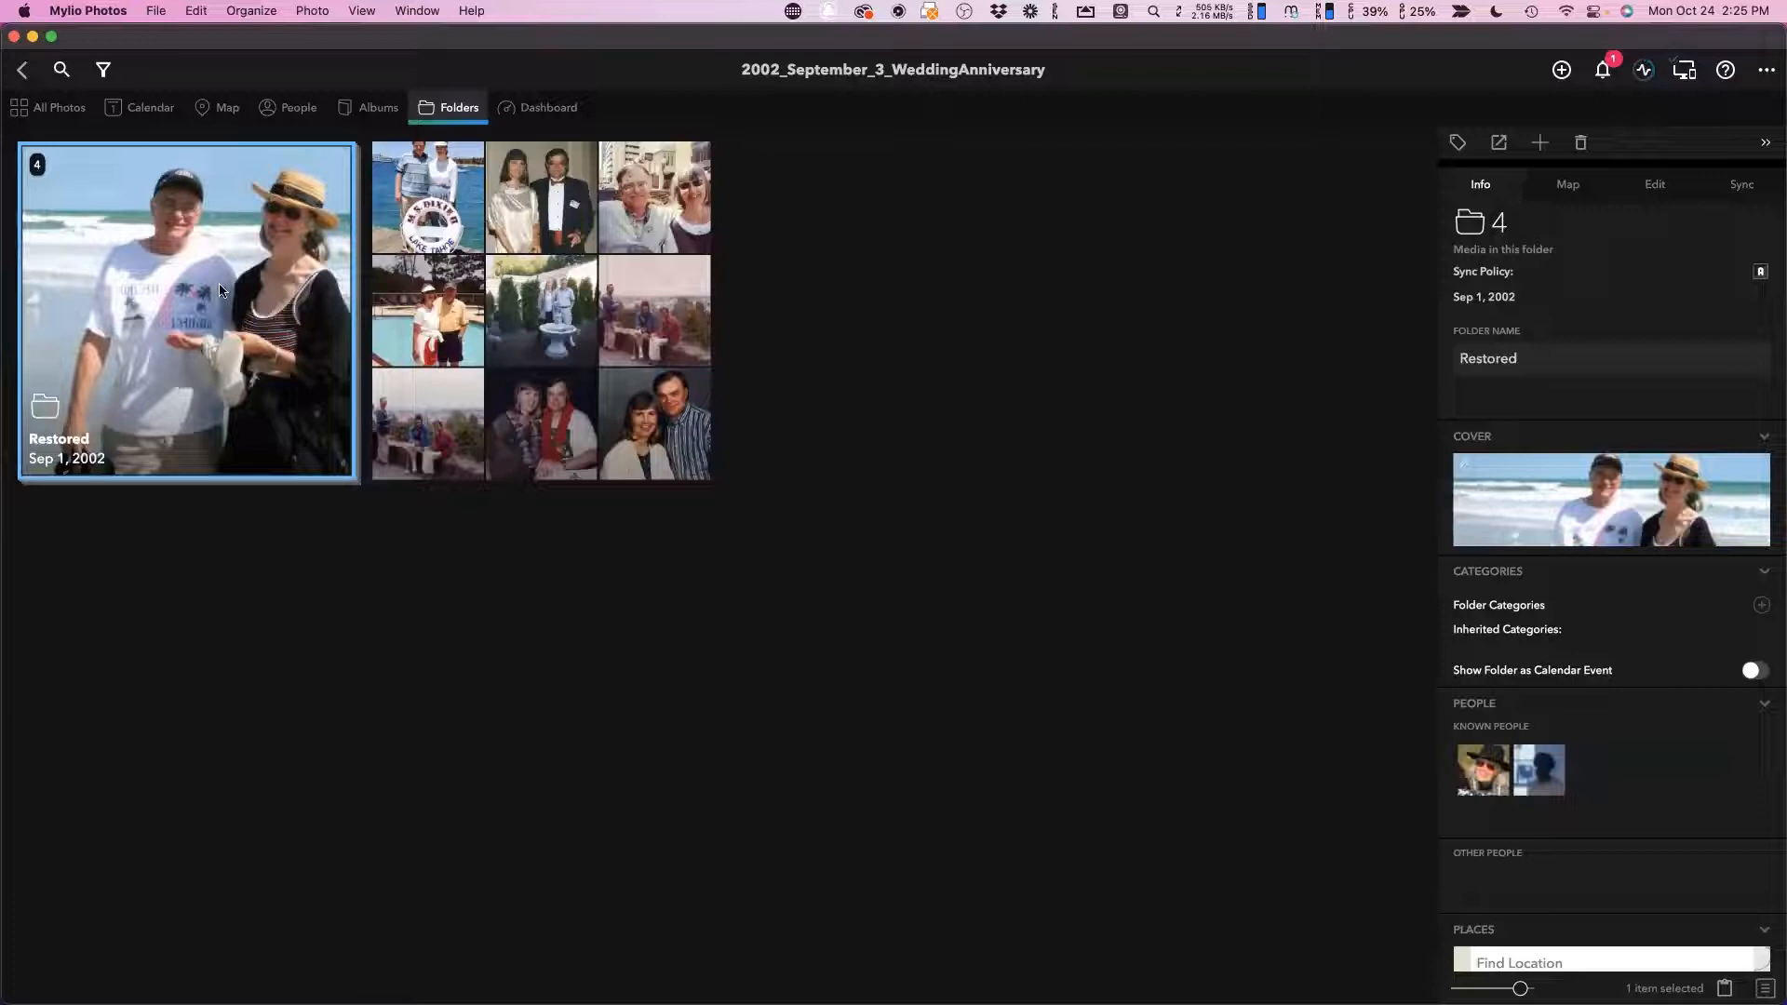
pyautogui.rightClick(497, 567)
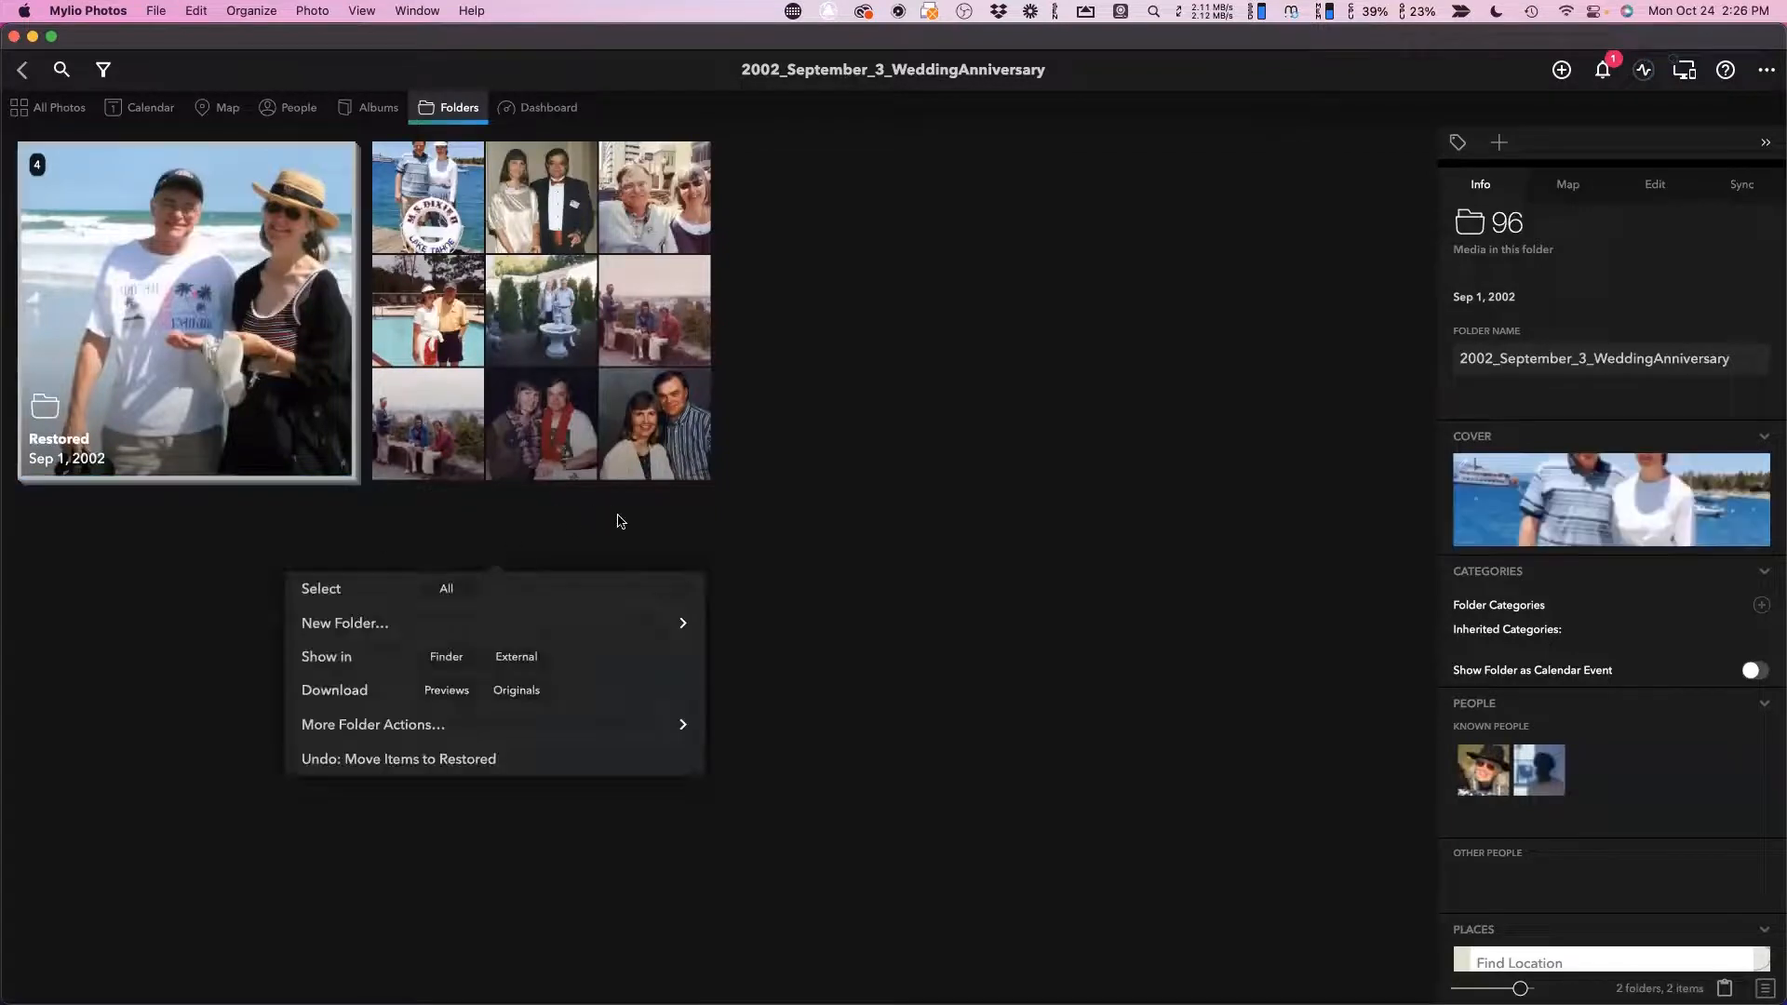
pyautogui.click(973, 466)
pyautogui.rightClick(962, 320)
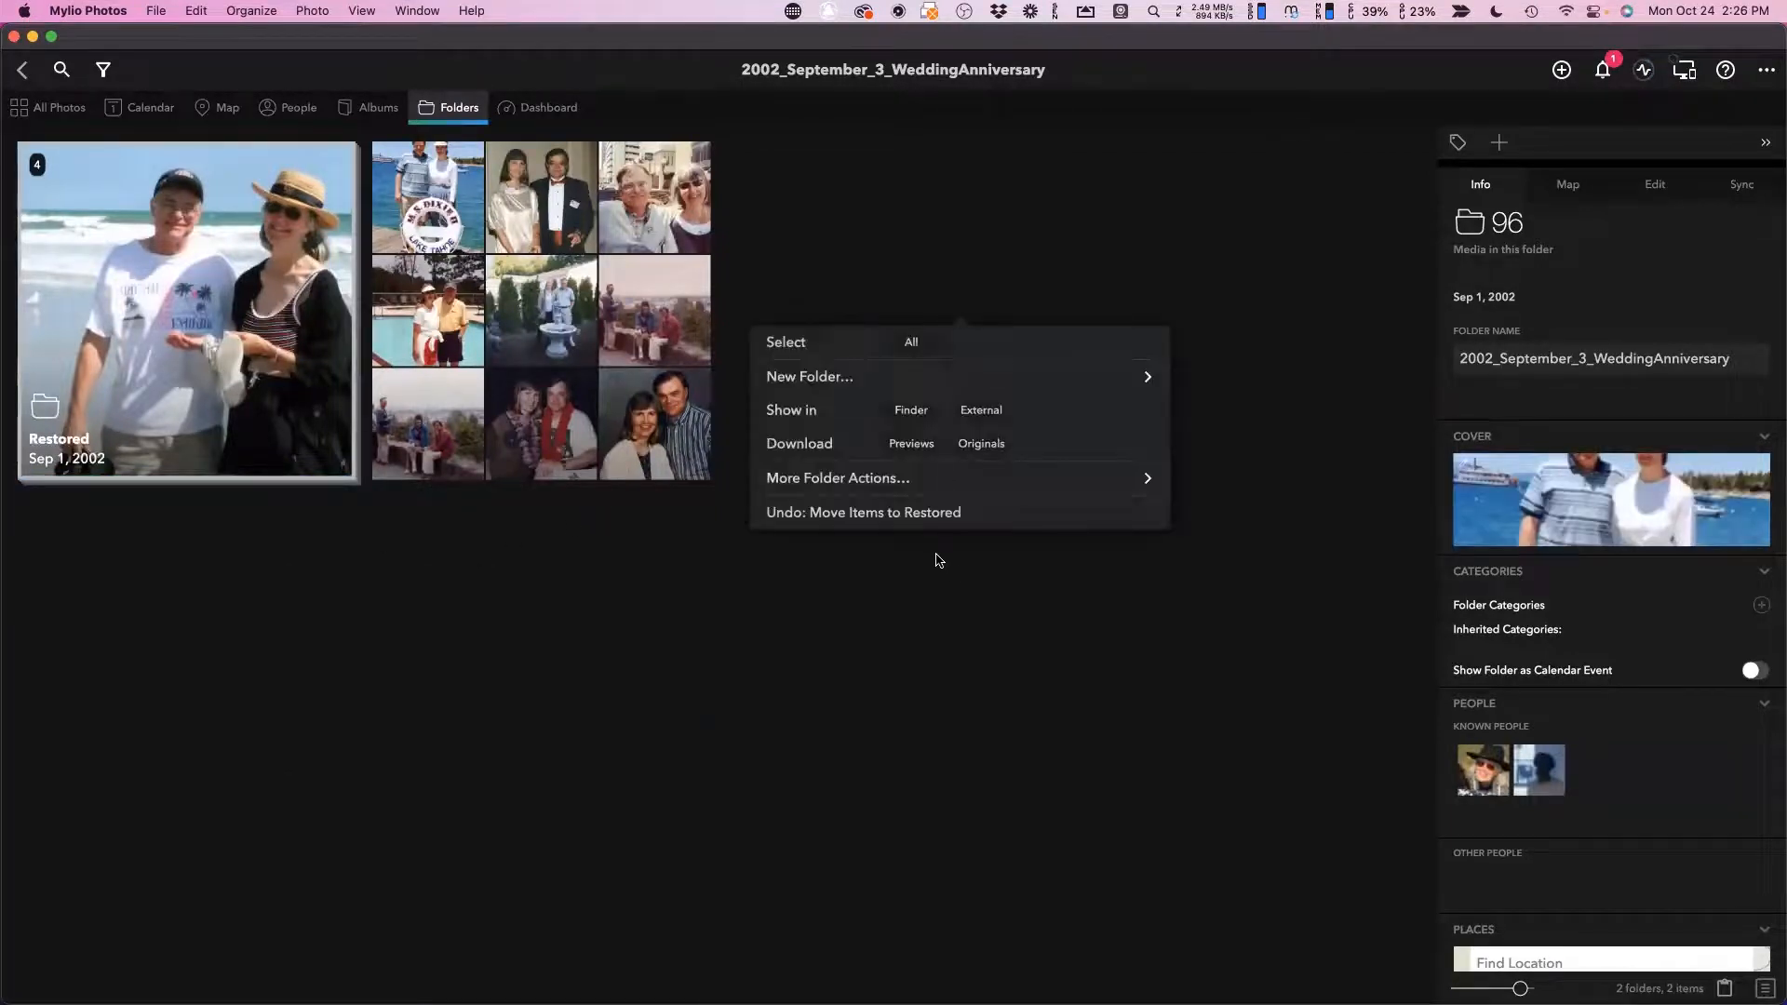
pyautogui.click(827, 378)
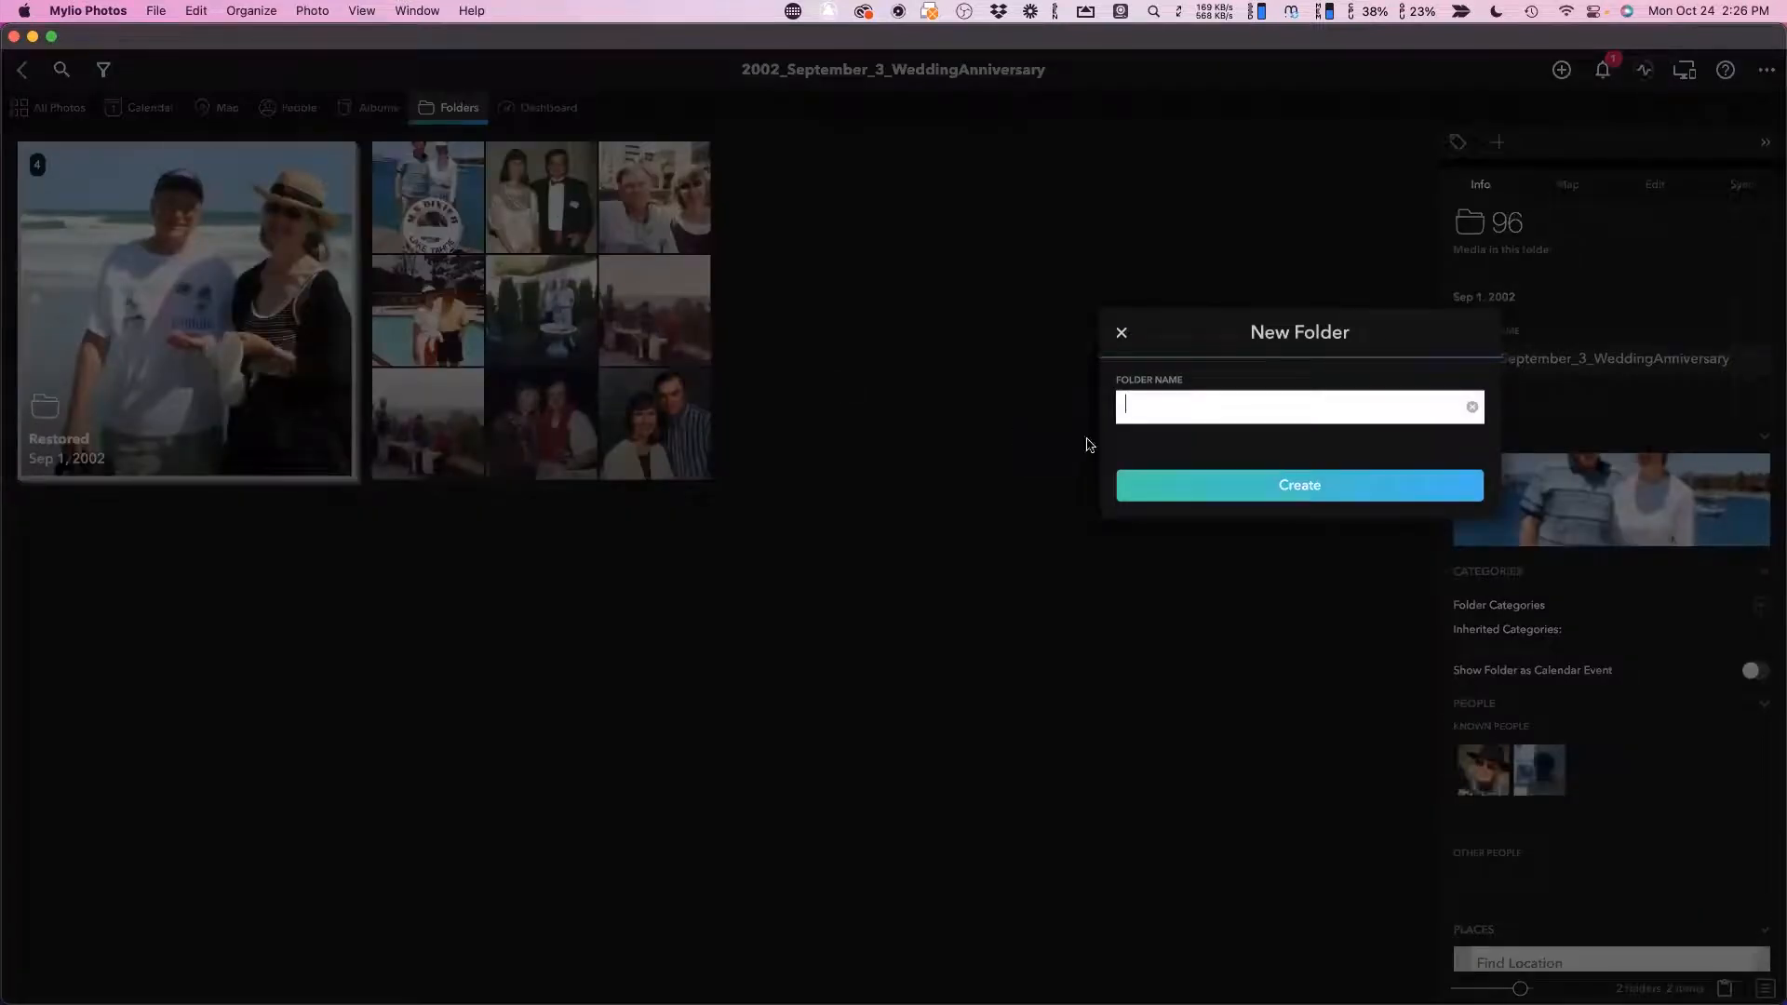
pyautogui.write('Raw Scans')
pyautogui.press('Return')
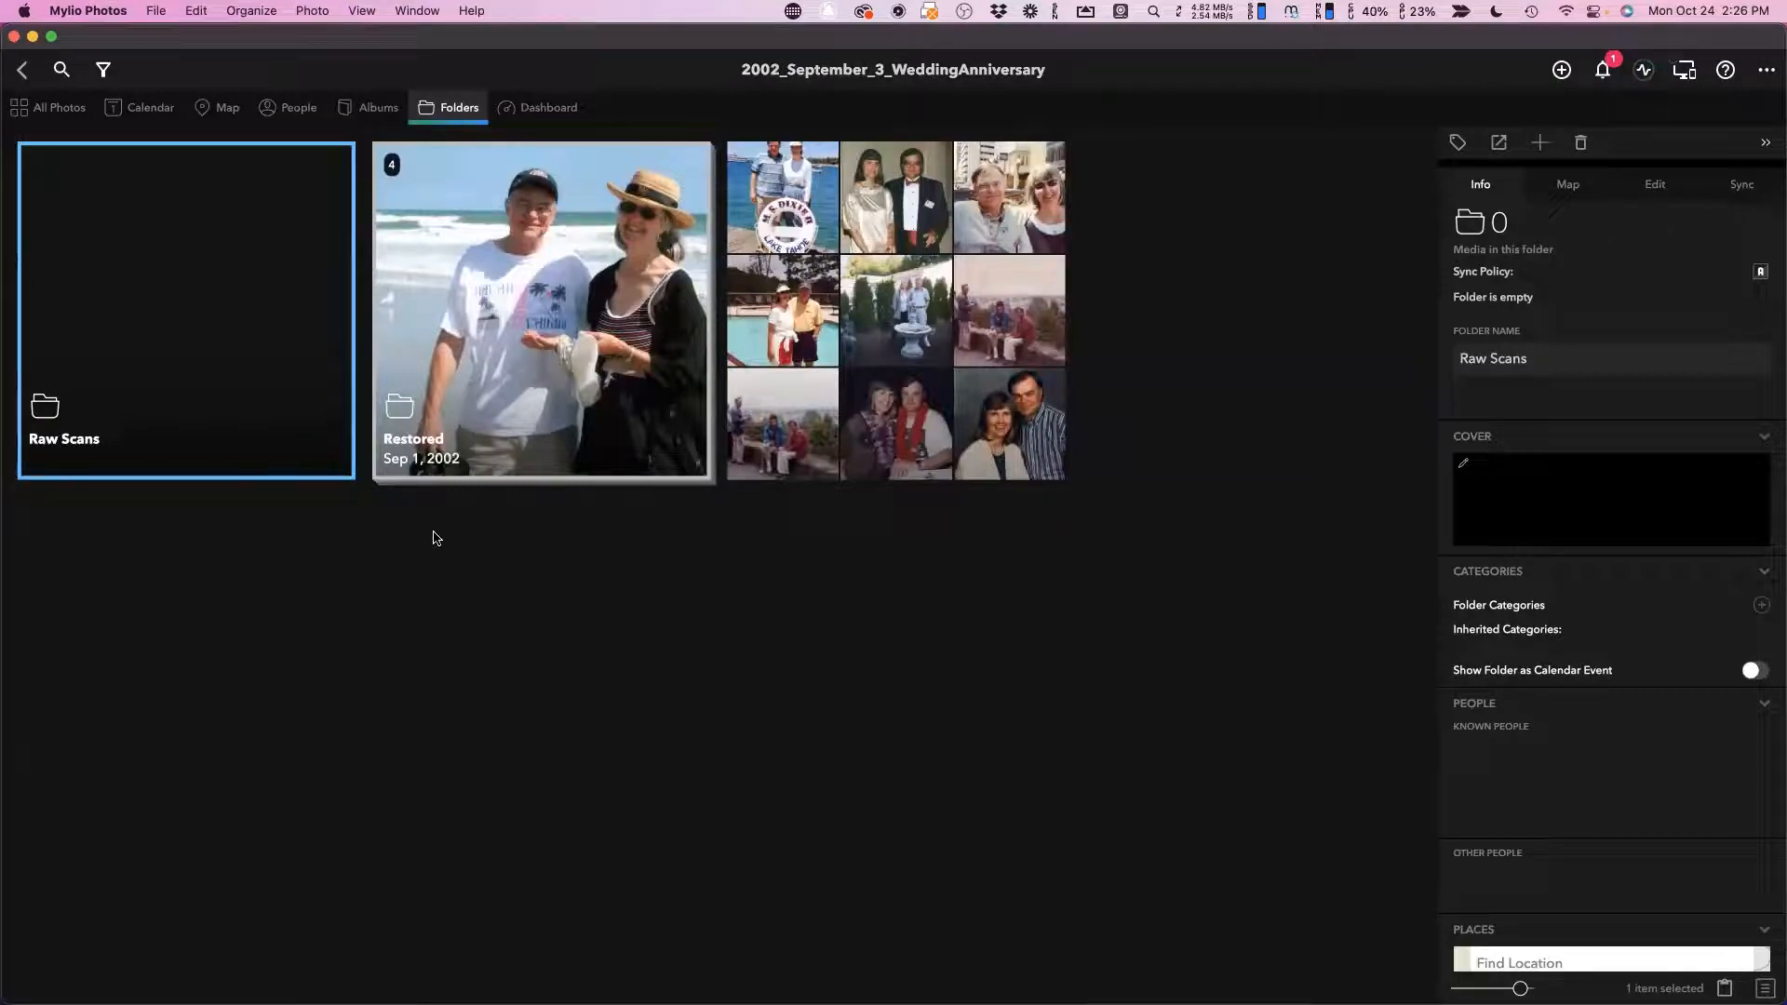
# Go up to FastFoto, open the 1967_OurFamily folder, and examine its Raw Scans and Restored subfolders.
pyautogui.click(20, 70)
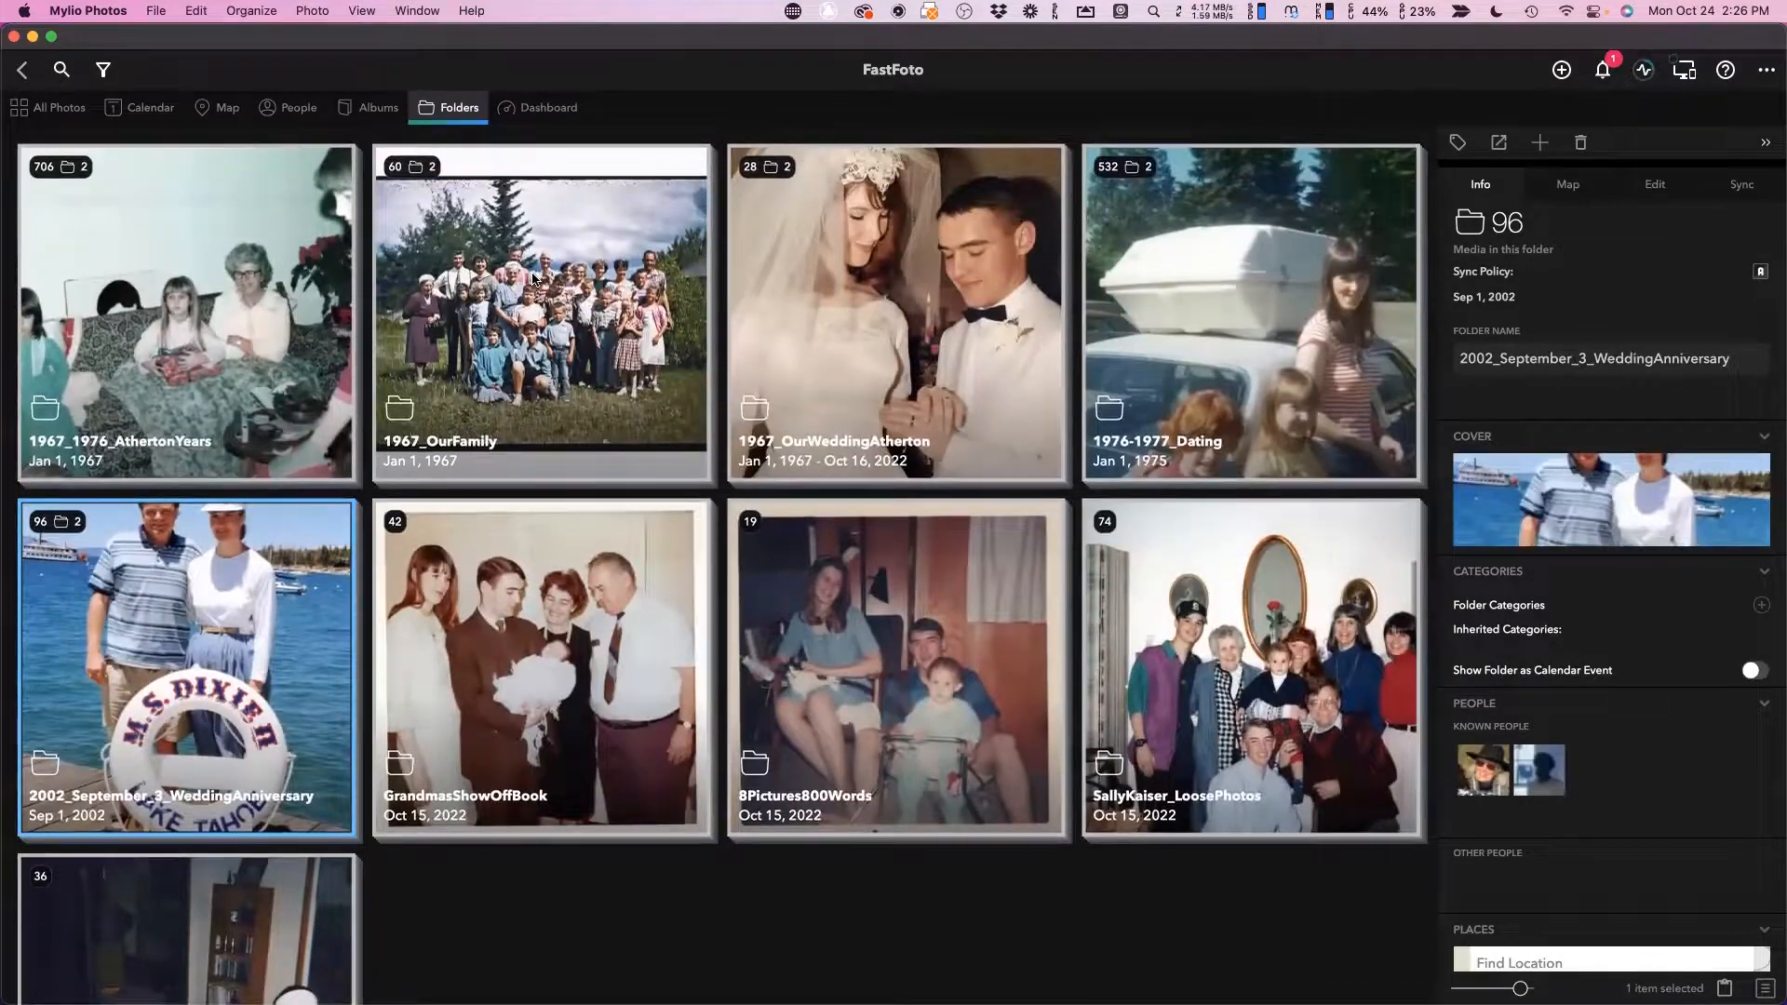
pyautogui.doubleClick(535, 279)
pyautogui.click(110, 445)
pyautogui.click(537, 389)
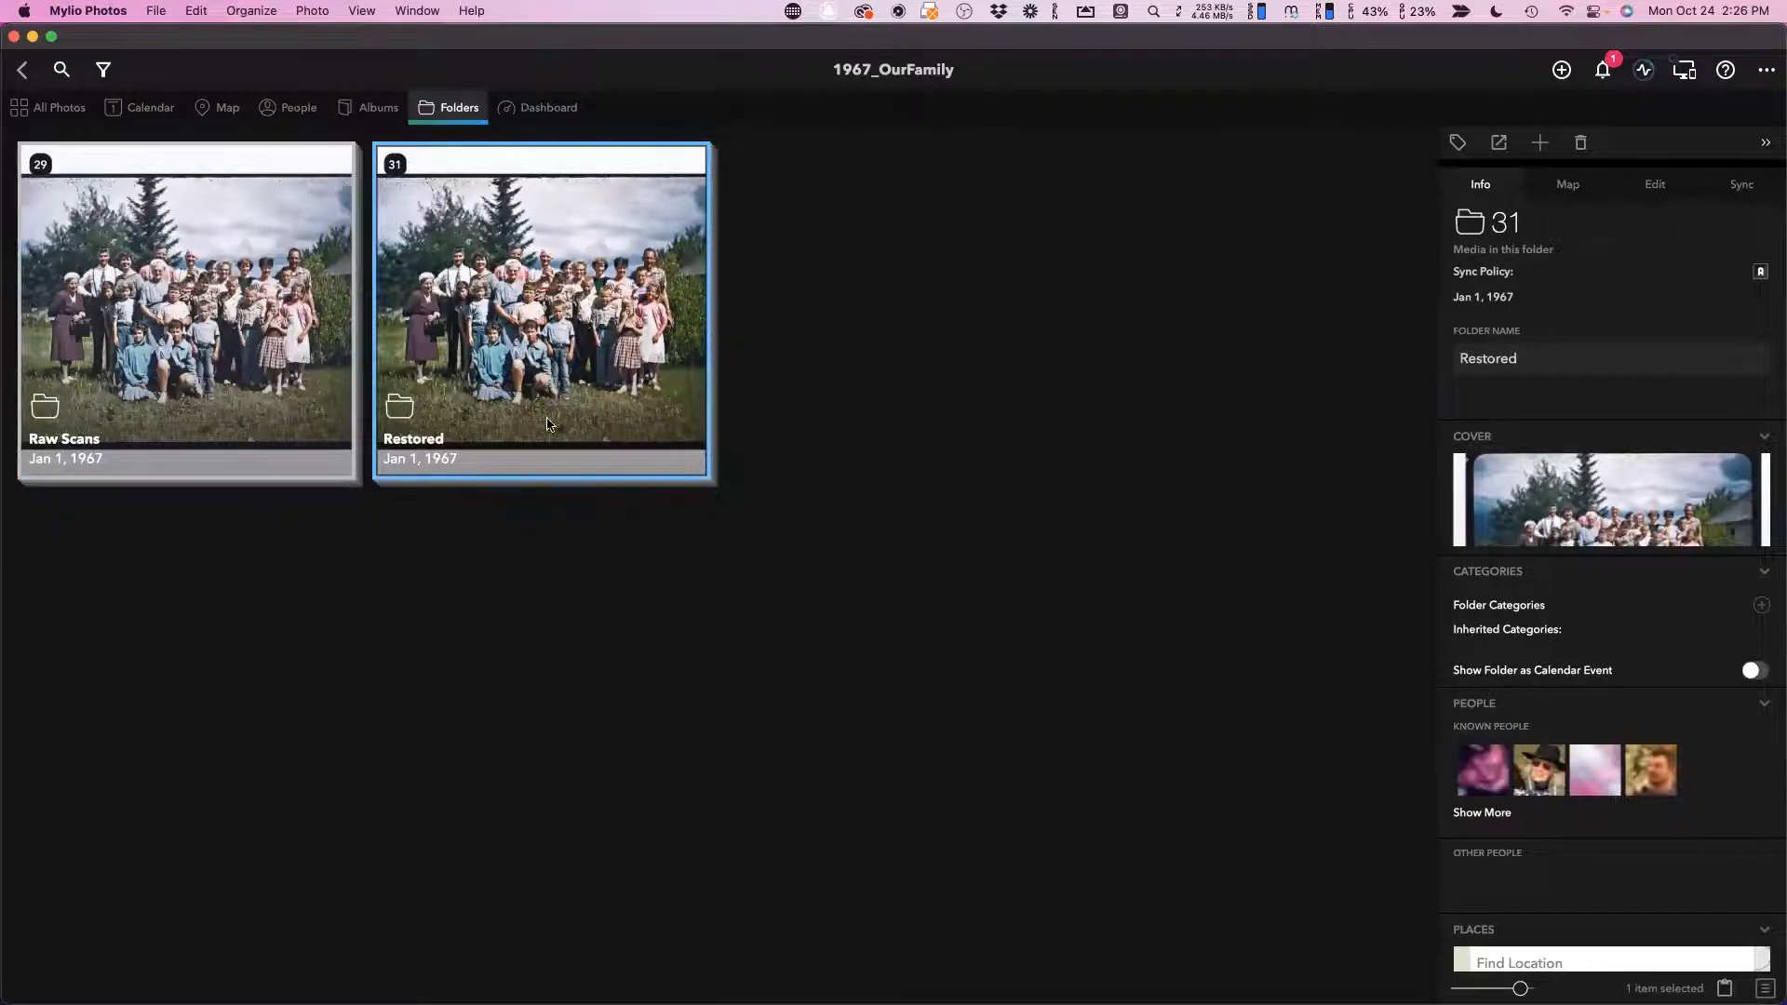
pyautogui.click(484, 563)
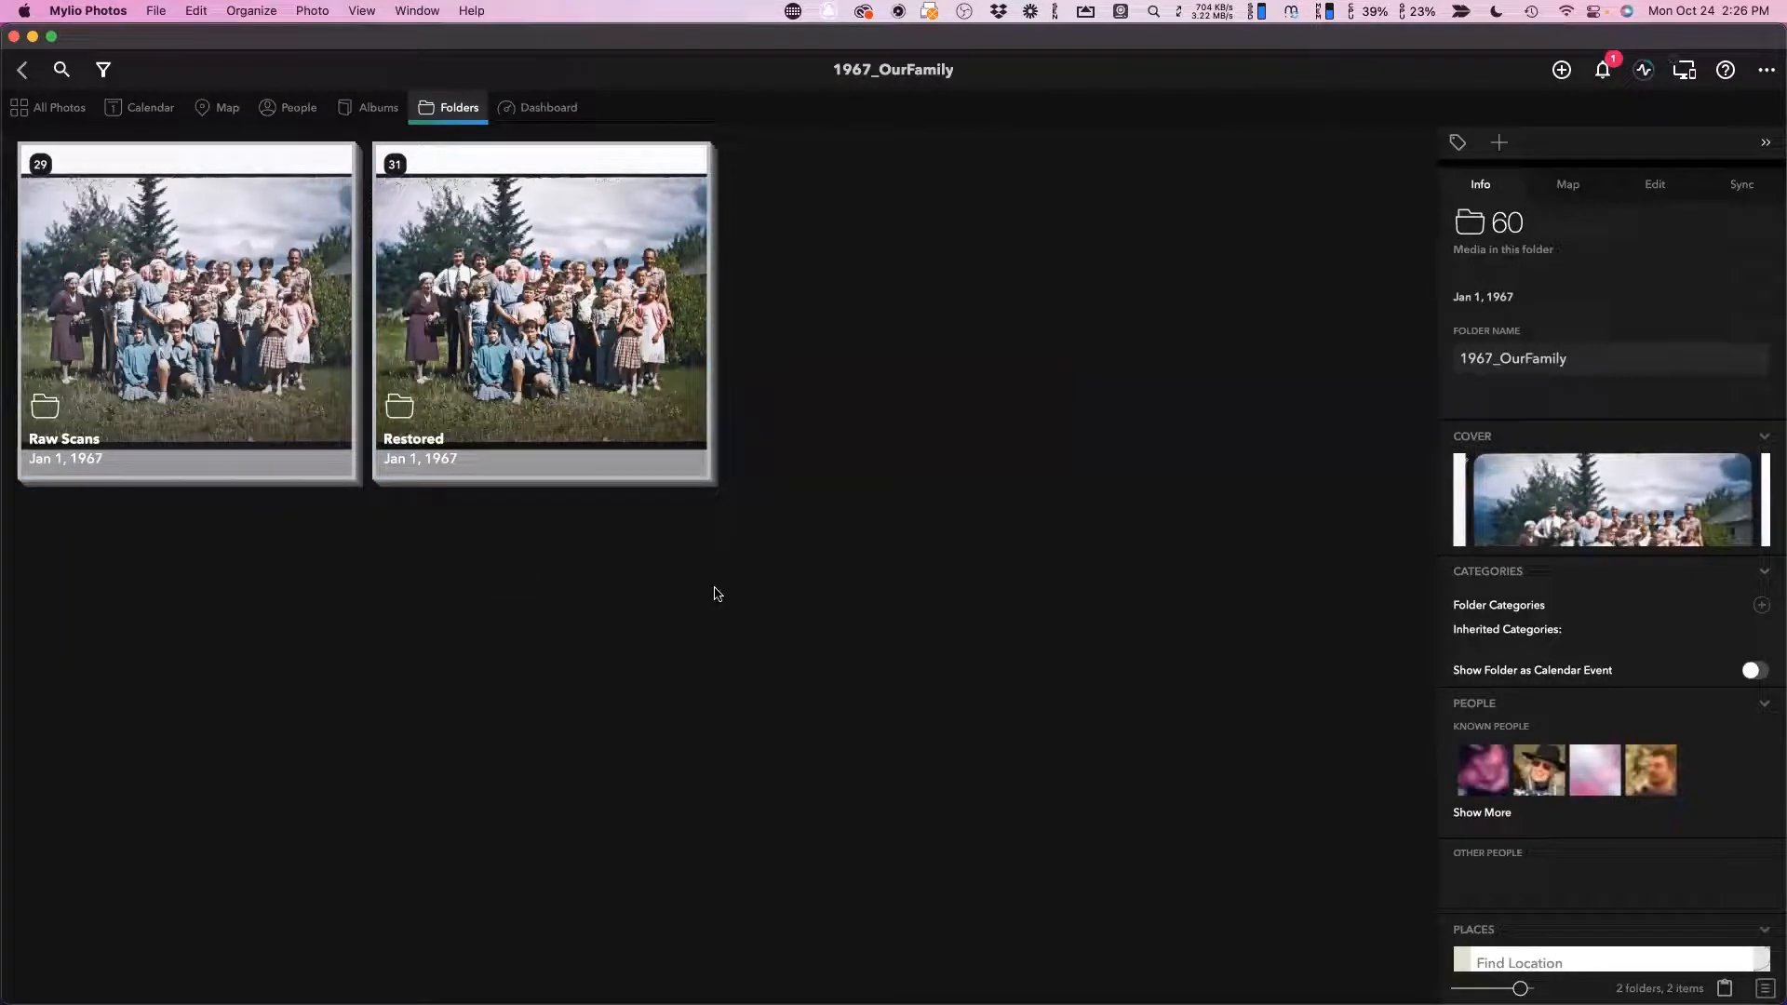
# Return to FastFoto, open the Restored subfolder of the 1967 wedding folder, and view the handwritten note scan at full size.
pyautogui.click(21, 70)
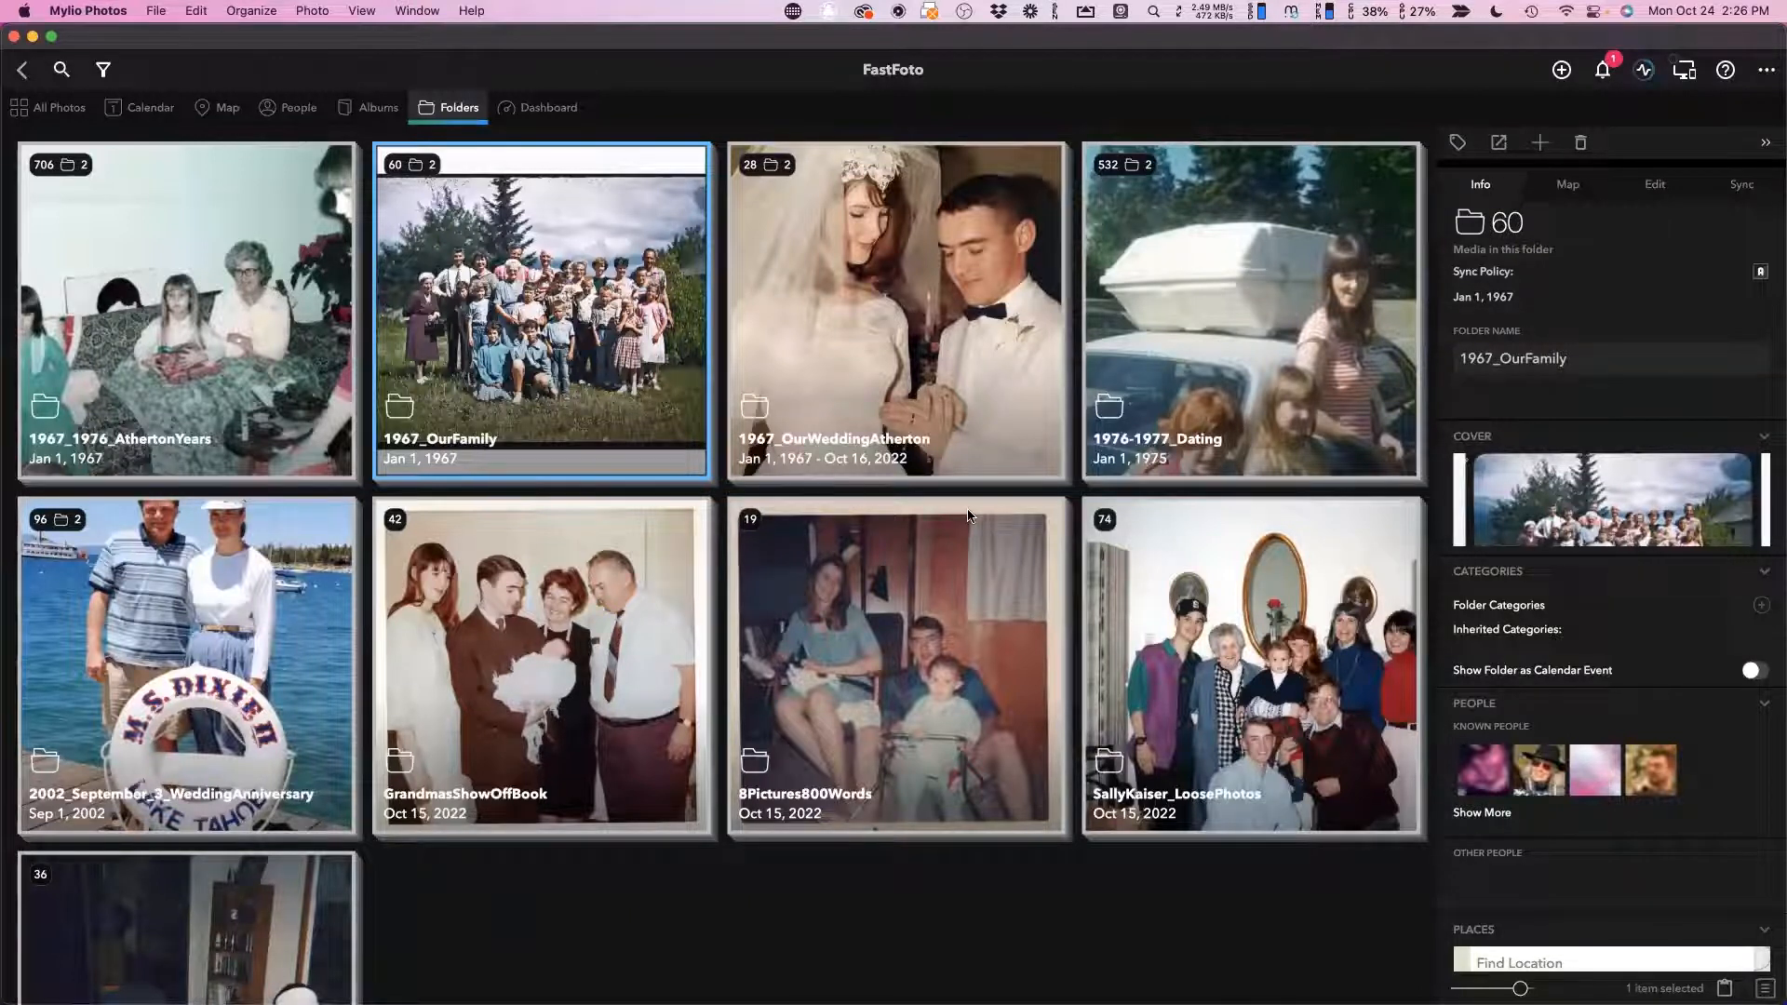
pyautogui.doubleClick(865, 346)
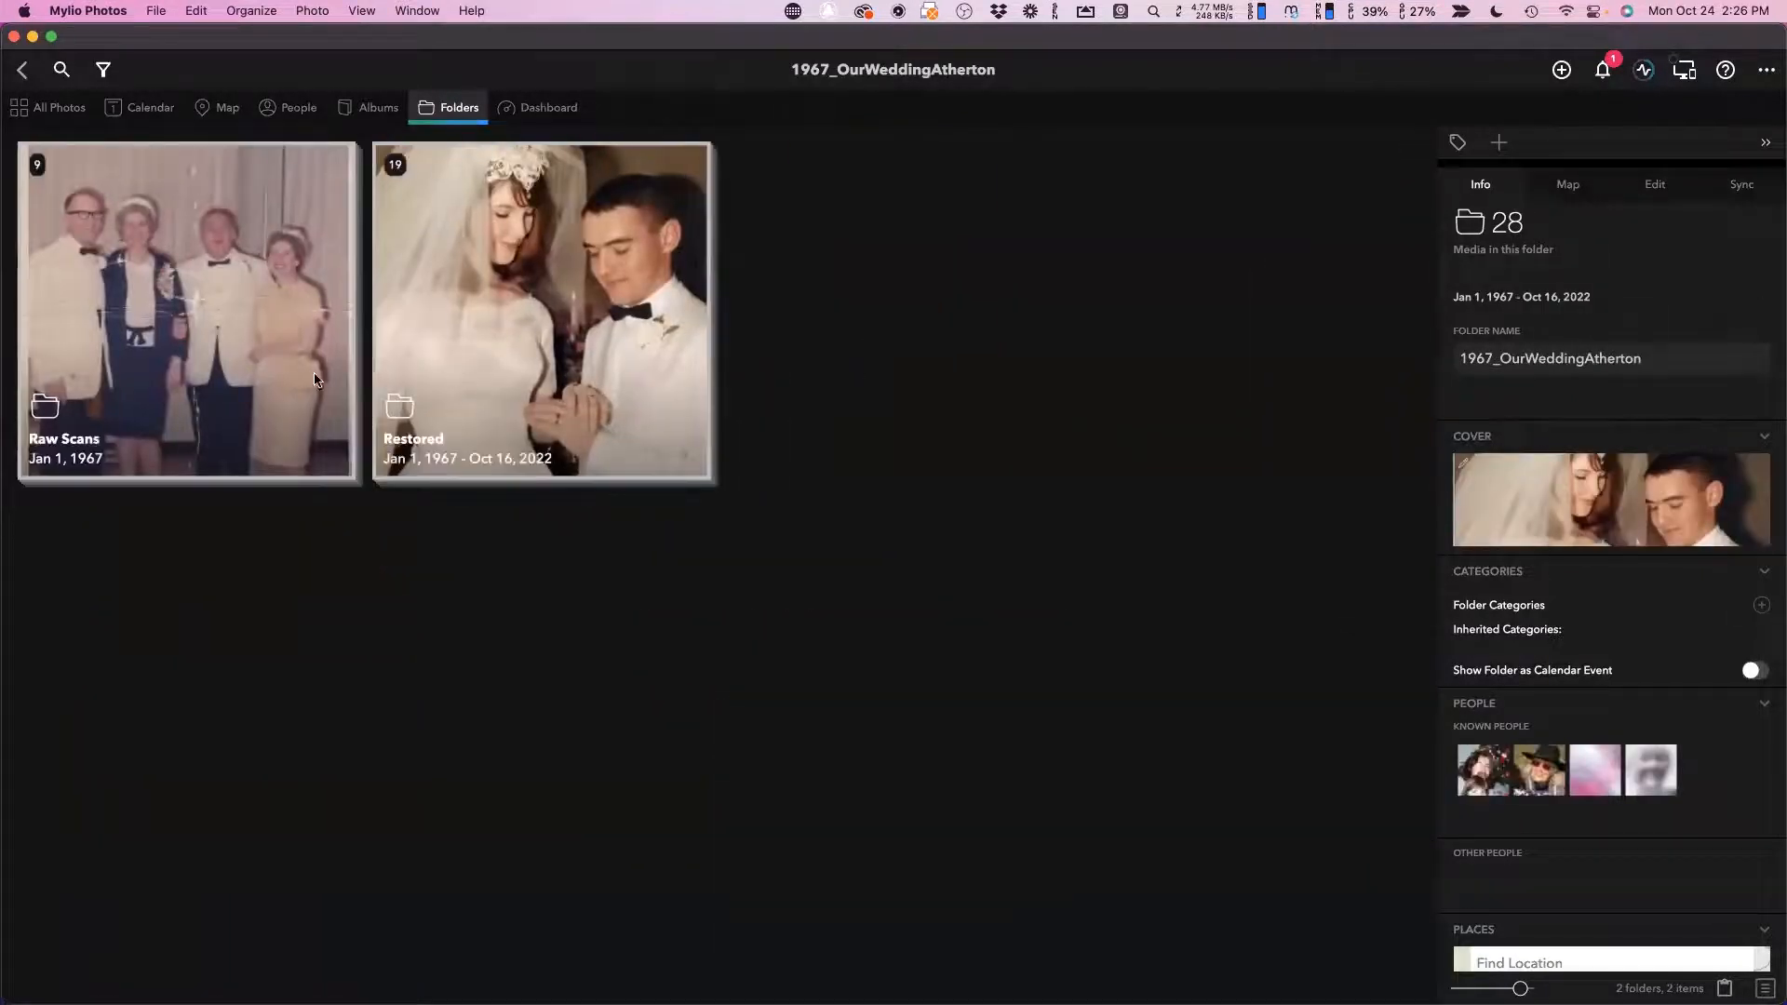
pyautogui.doubleClick(489, 343)
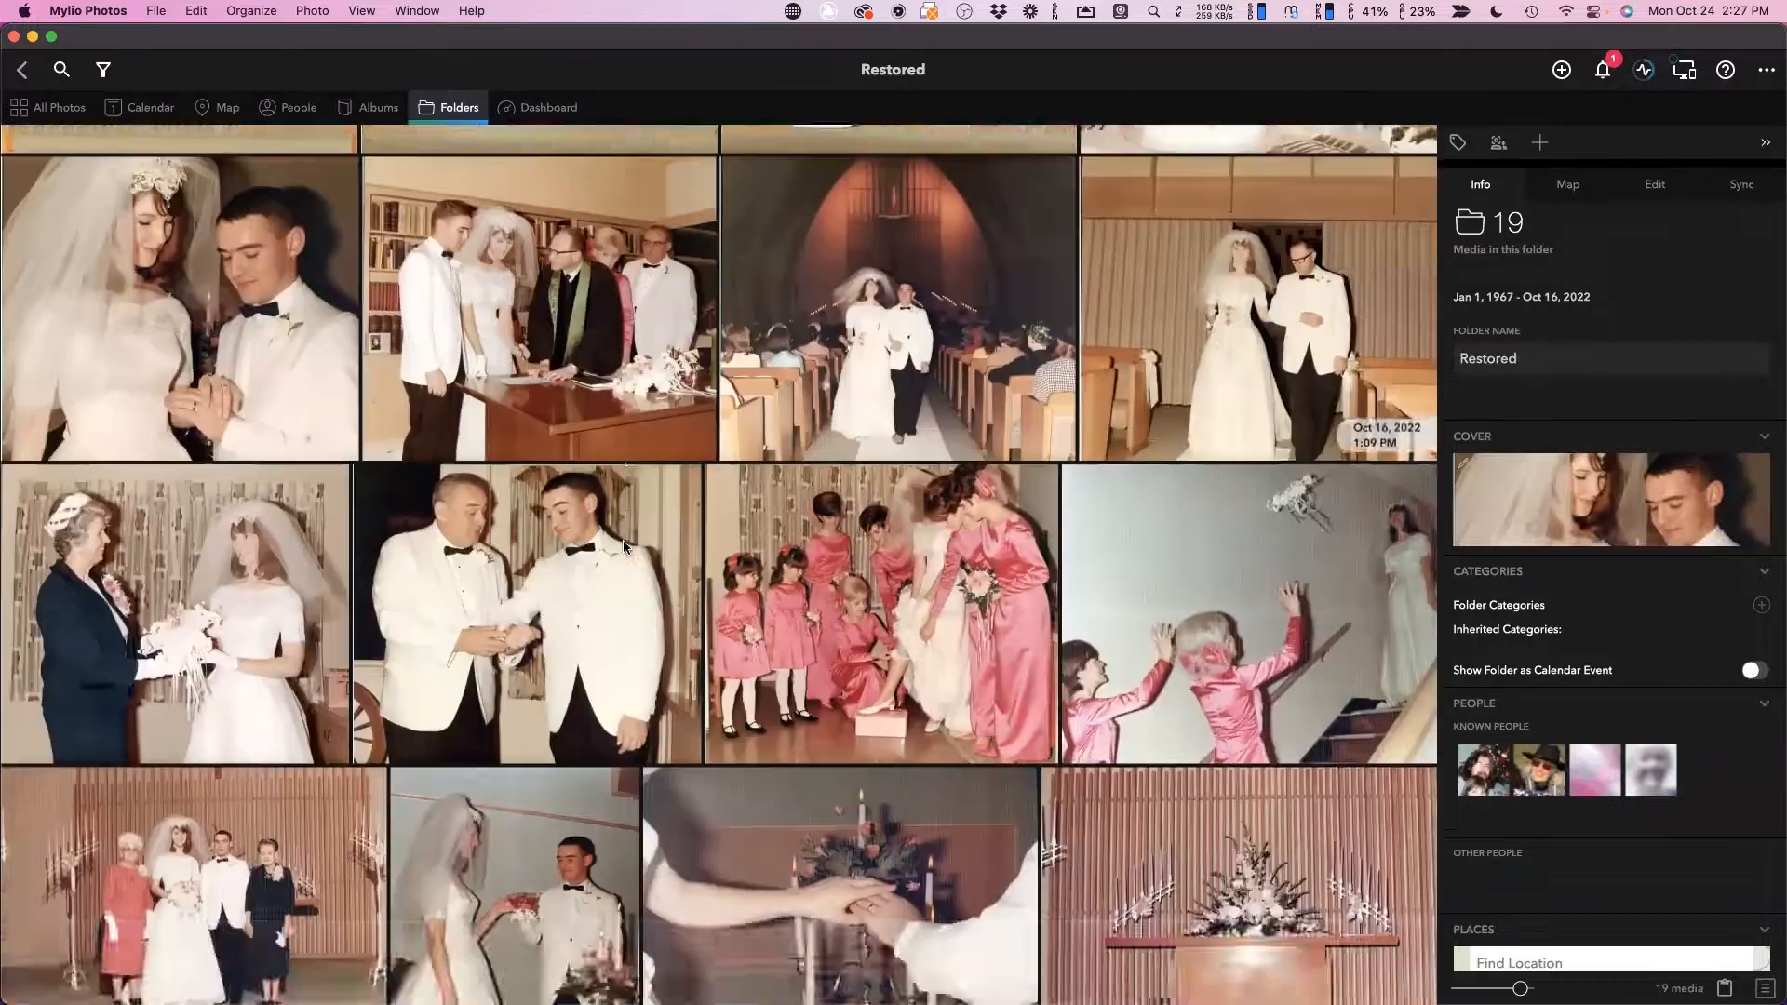
pyautogui.scroll(-6, 624, 546)
pyautogui.click(570, 742)
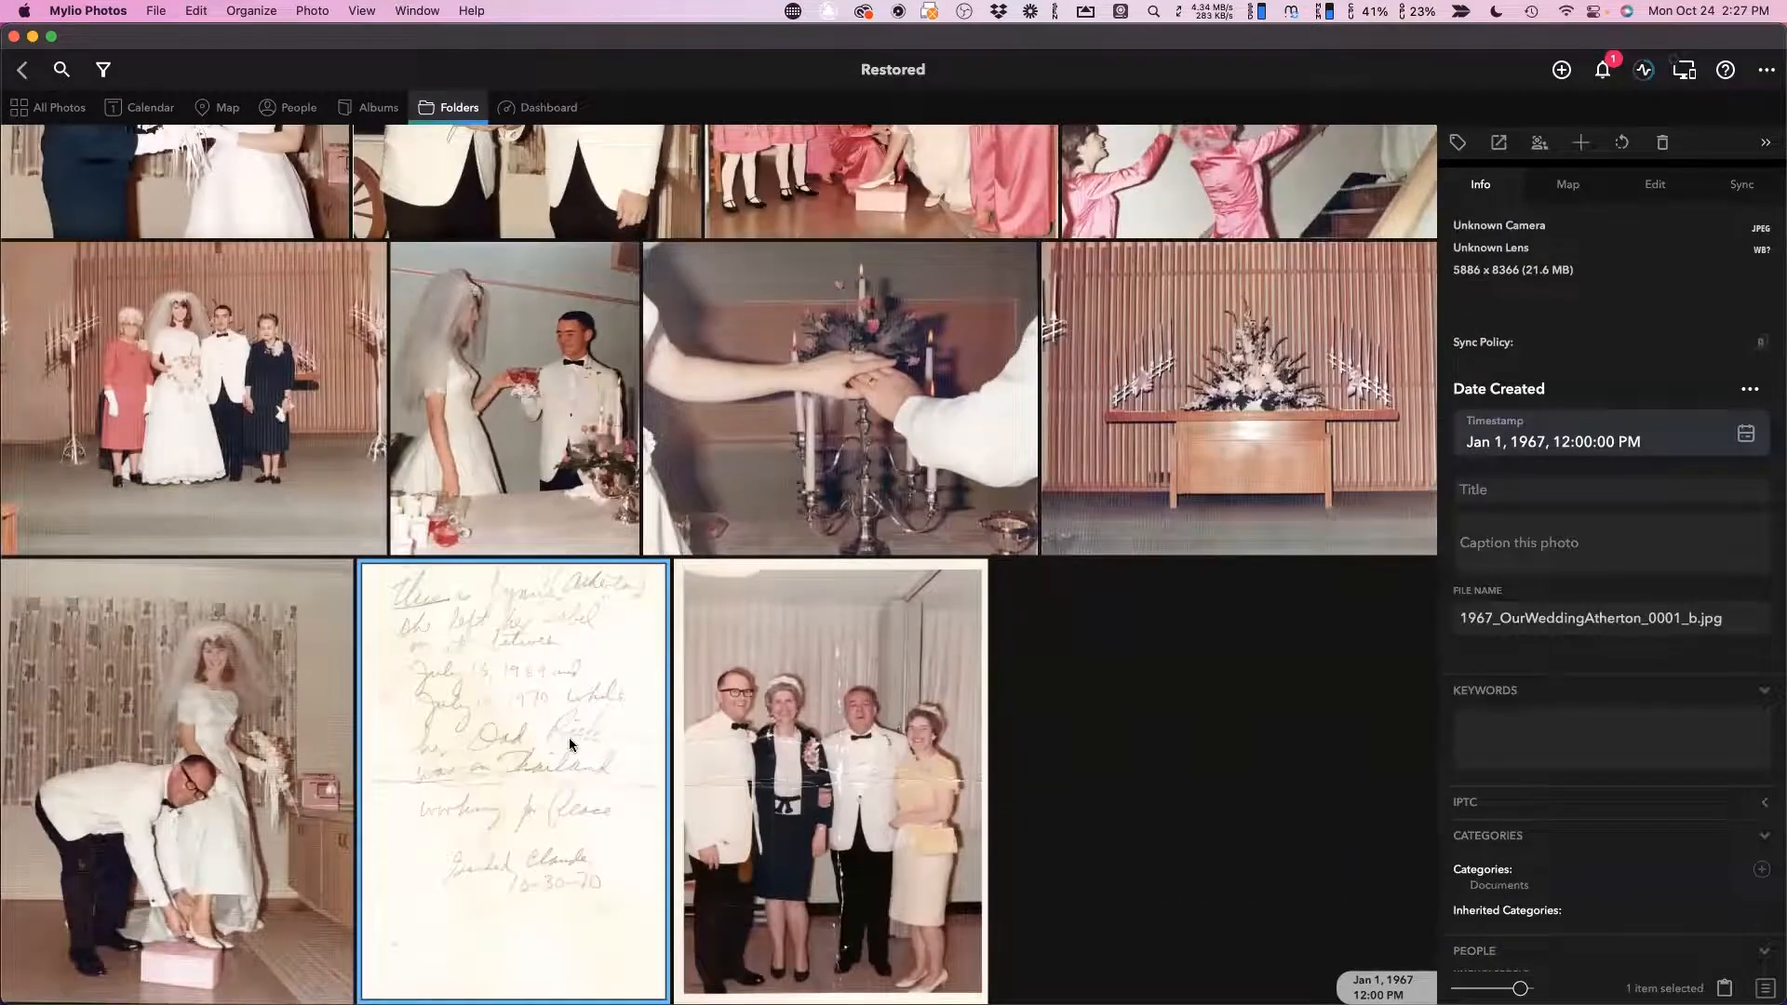
pyautogui.doubleClick(536, 763)
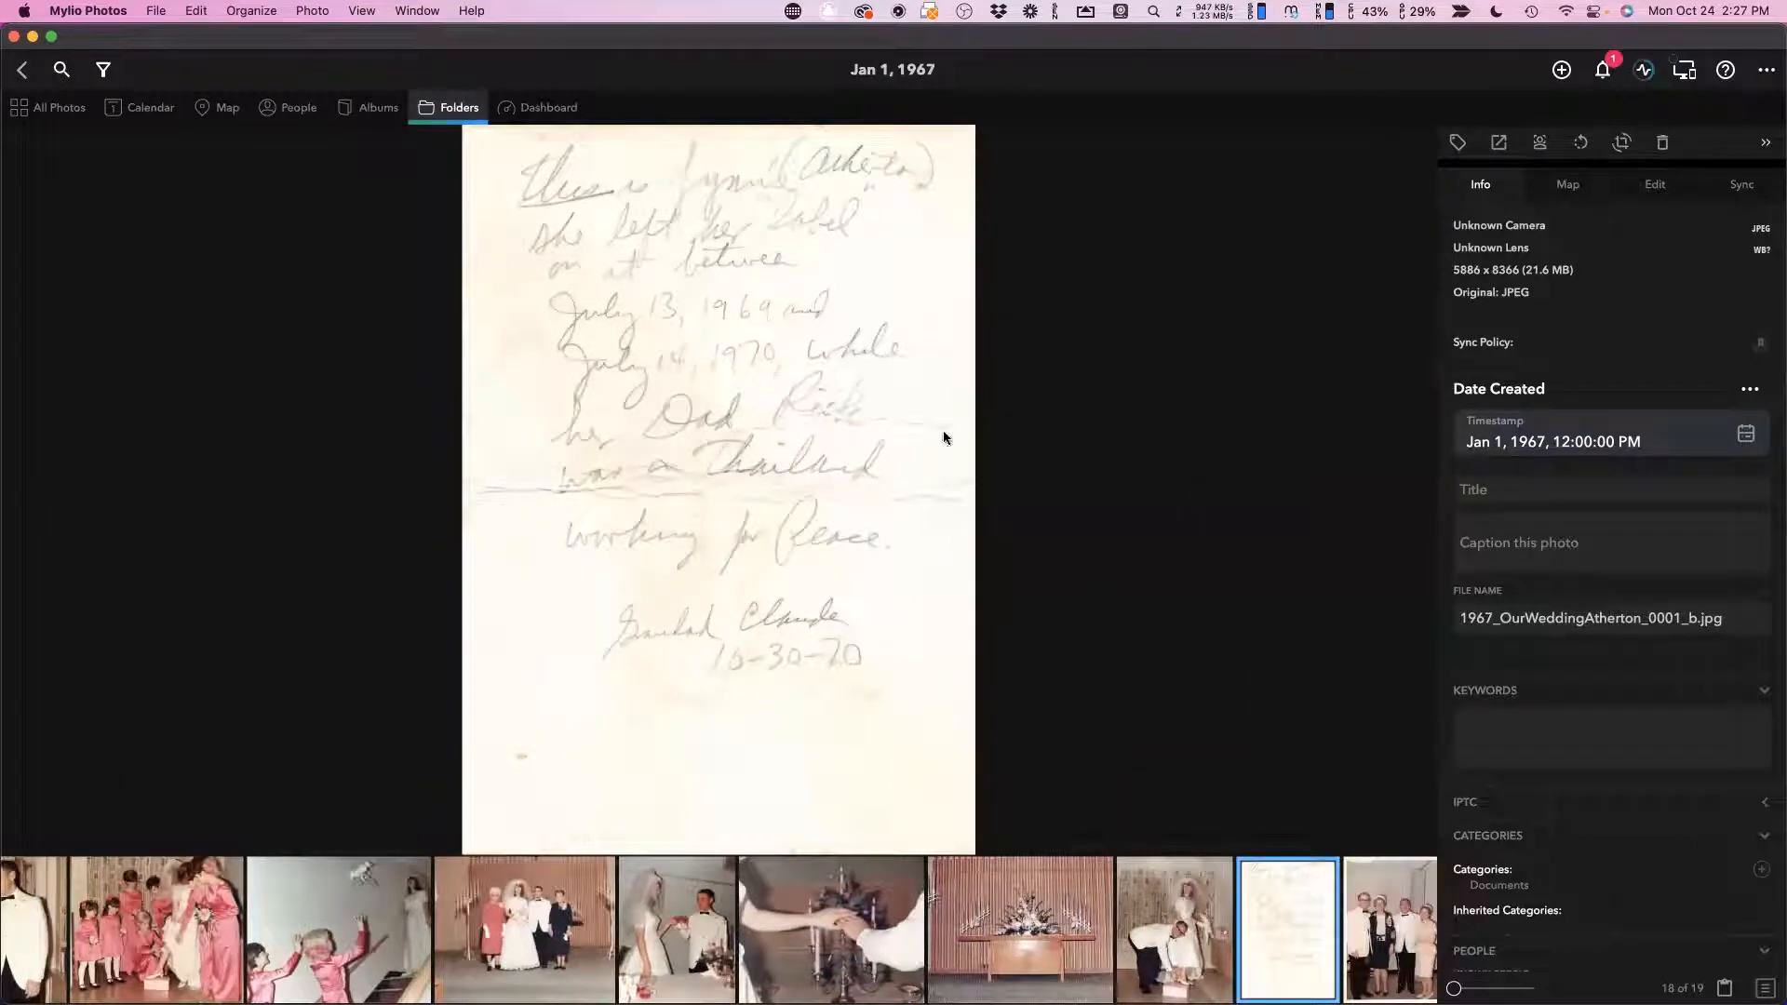
# Return to FastFoto, open the Restored subfolder of 1976-1977_Dating, and browse its photos.
pyautogui.click(23, 72)
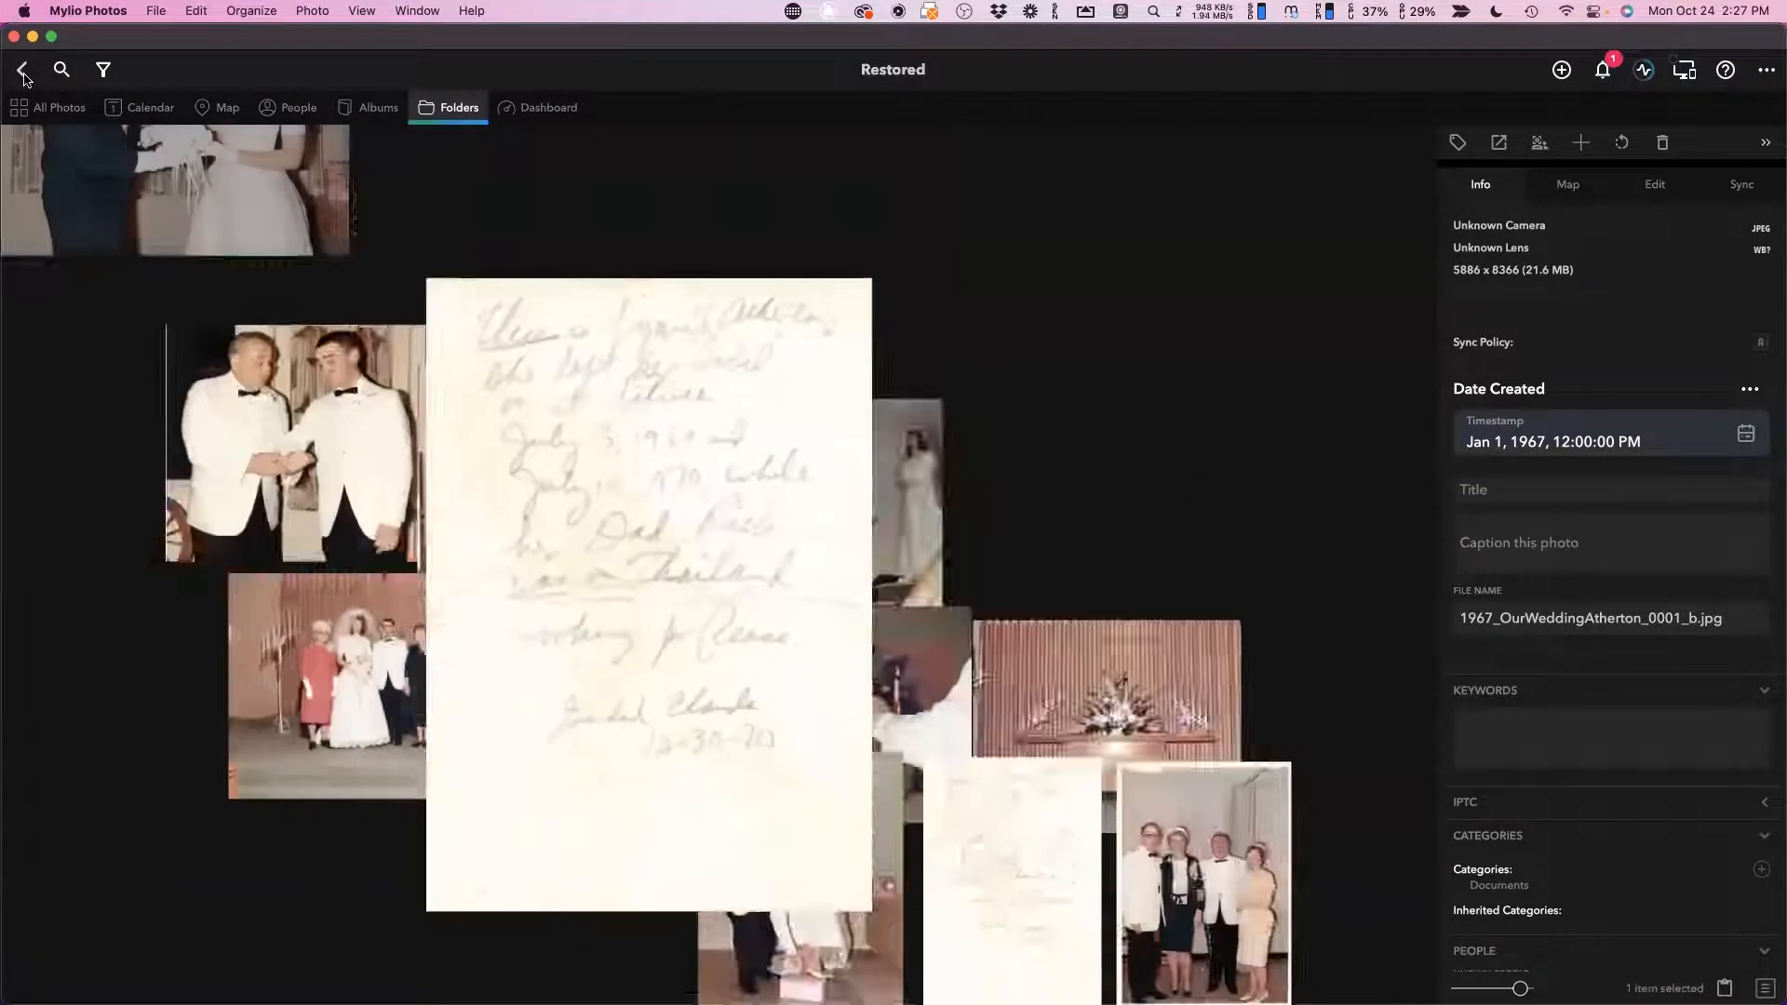
pyautogui.click(23, 72)
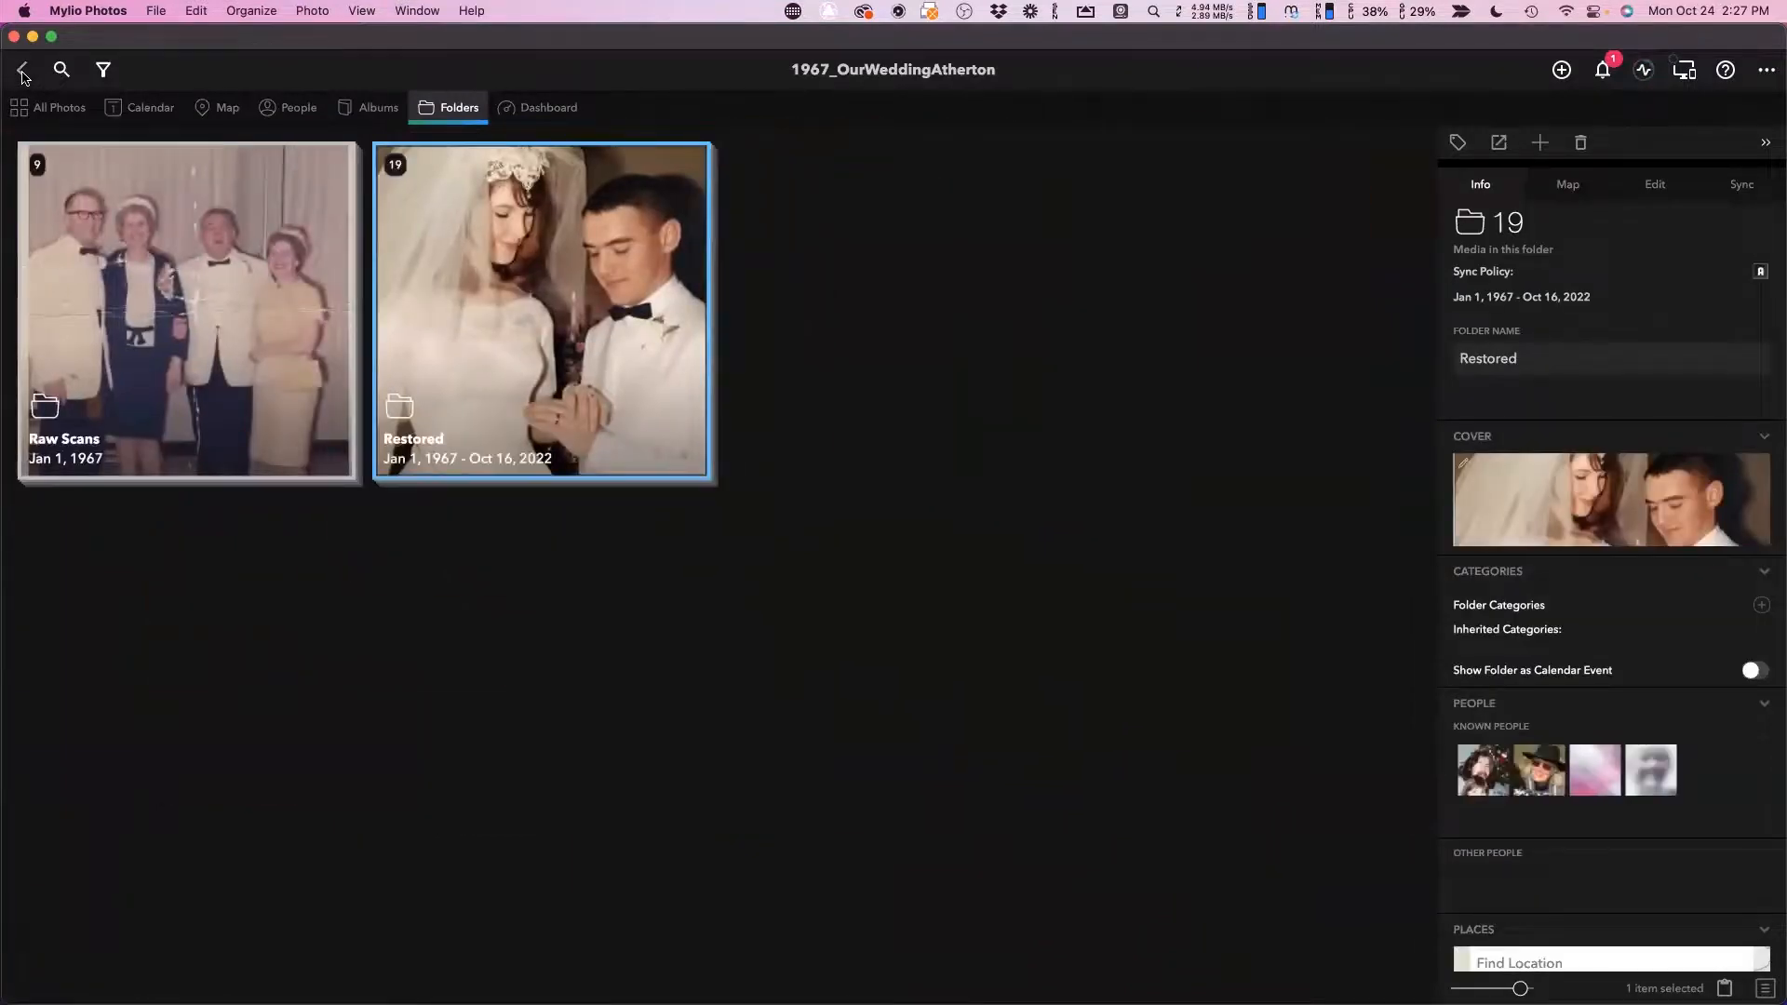
pyautogui.click(24, 72)
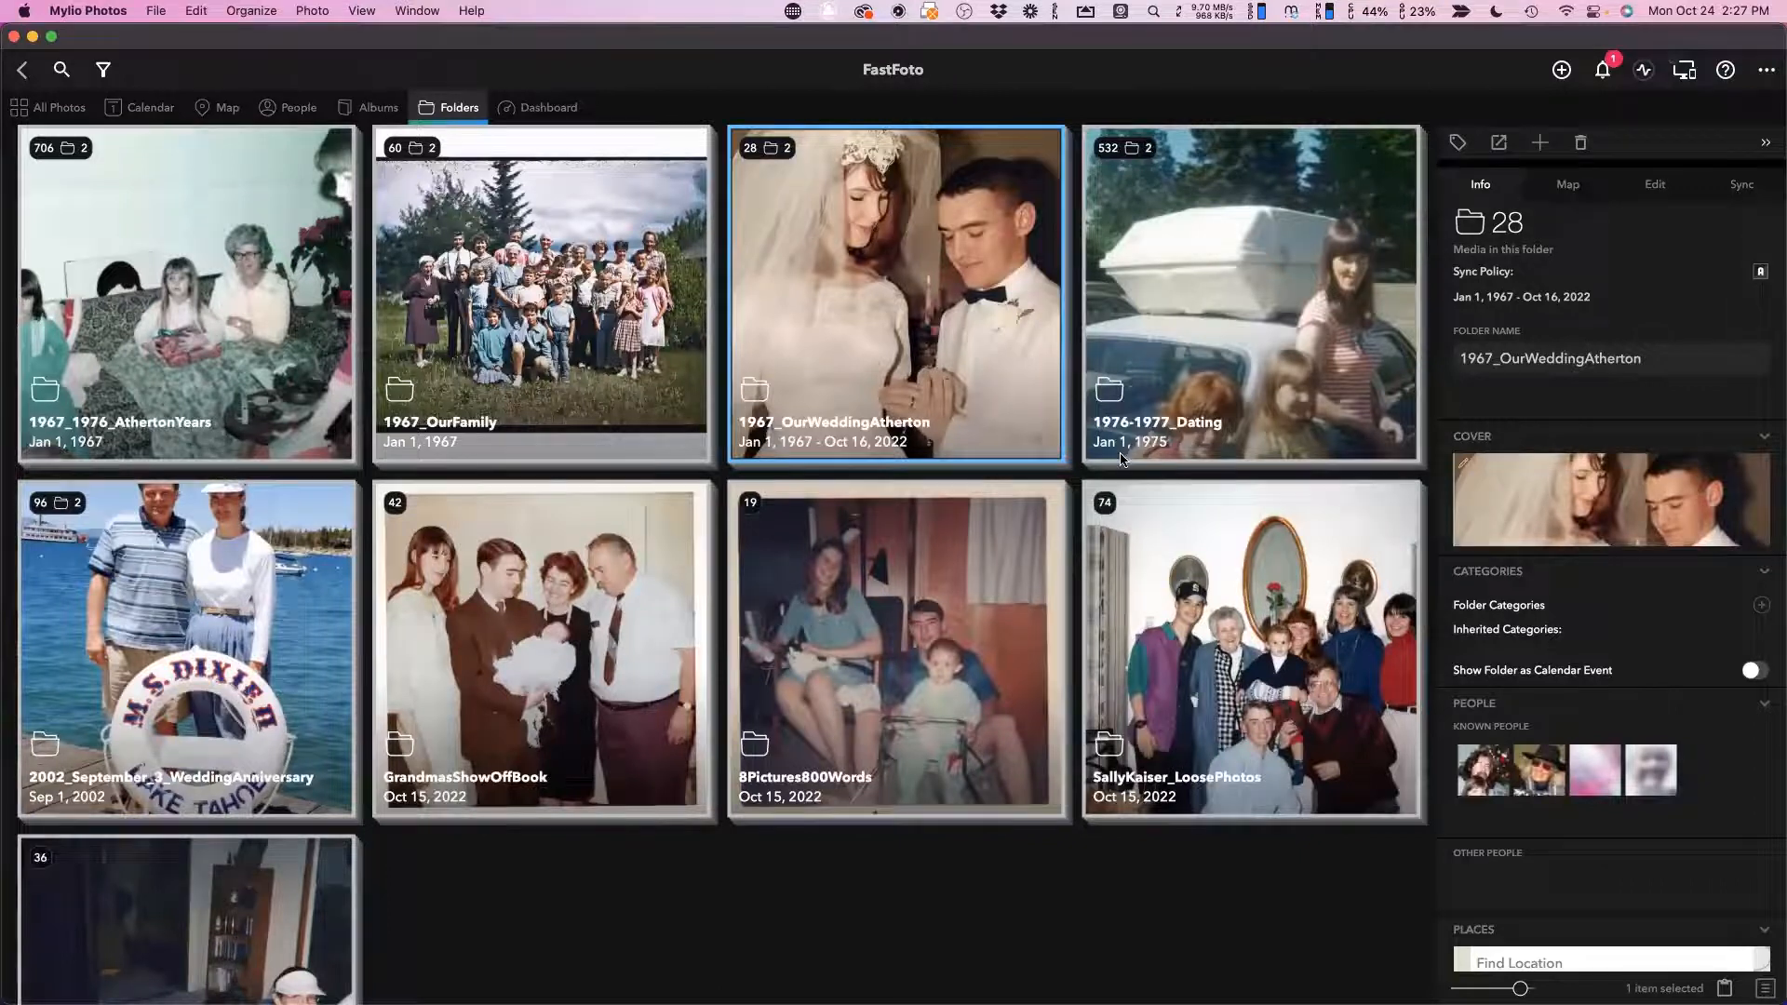
pyautogui.doubleClick(1183, 292)
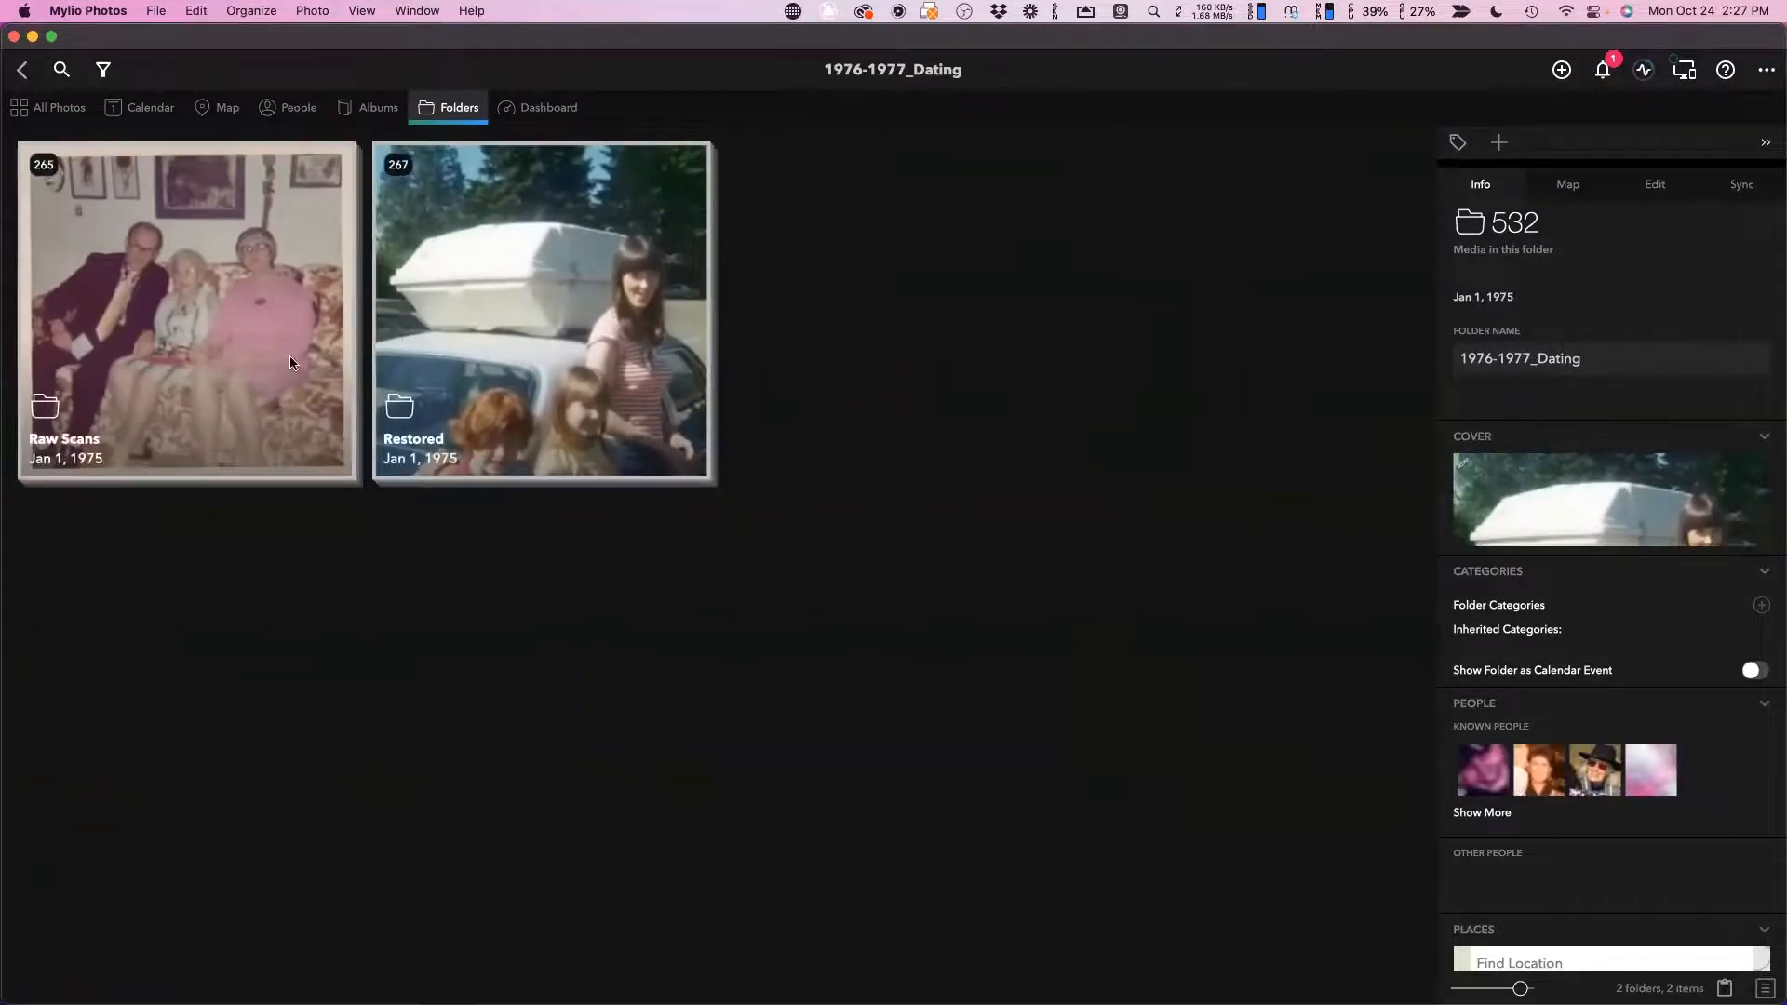
pyautogui.doubleClick(515, 344)
pyautogui.scroll(-10, 775, 472)
pyautogui.scroll(5, 466, 609)
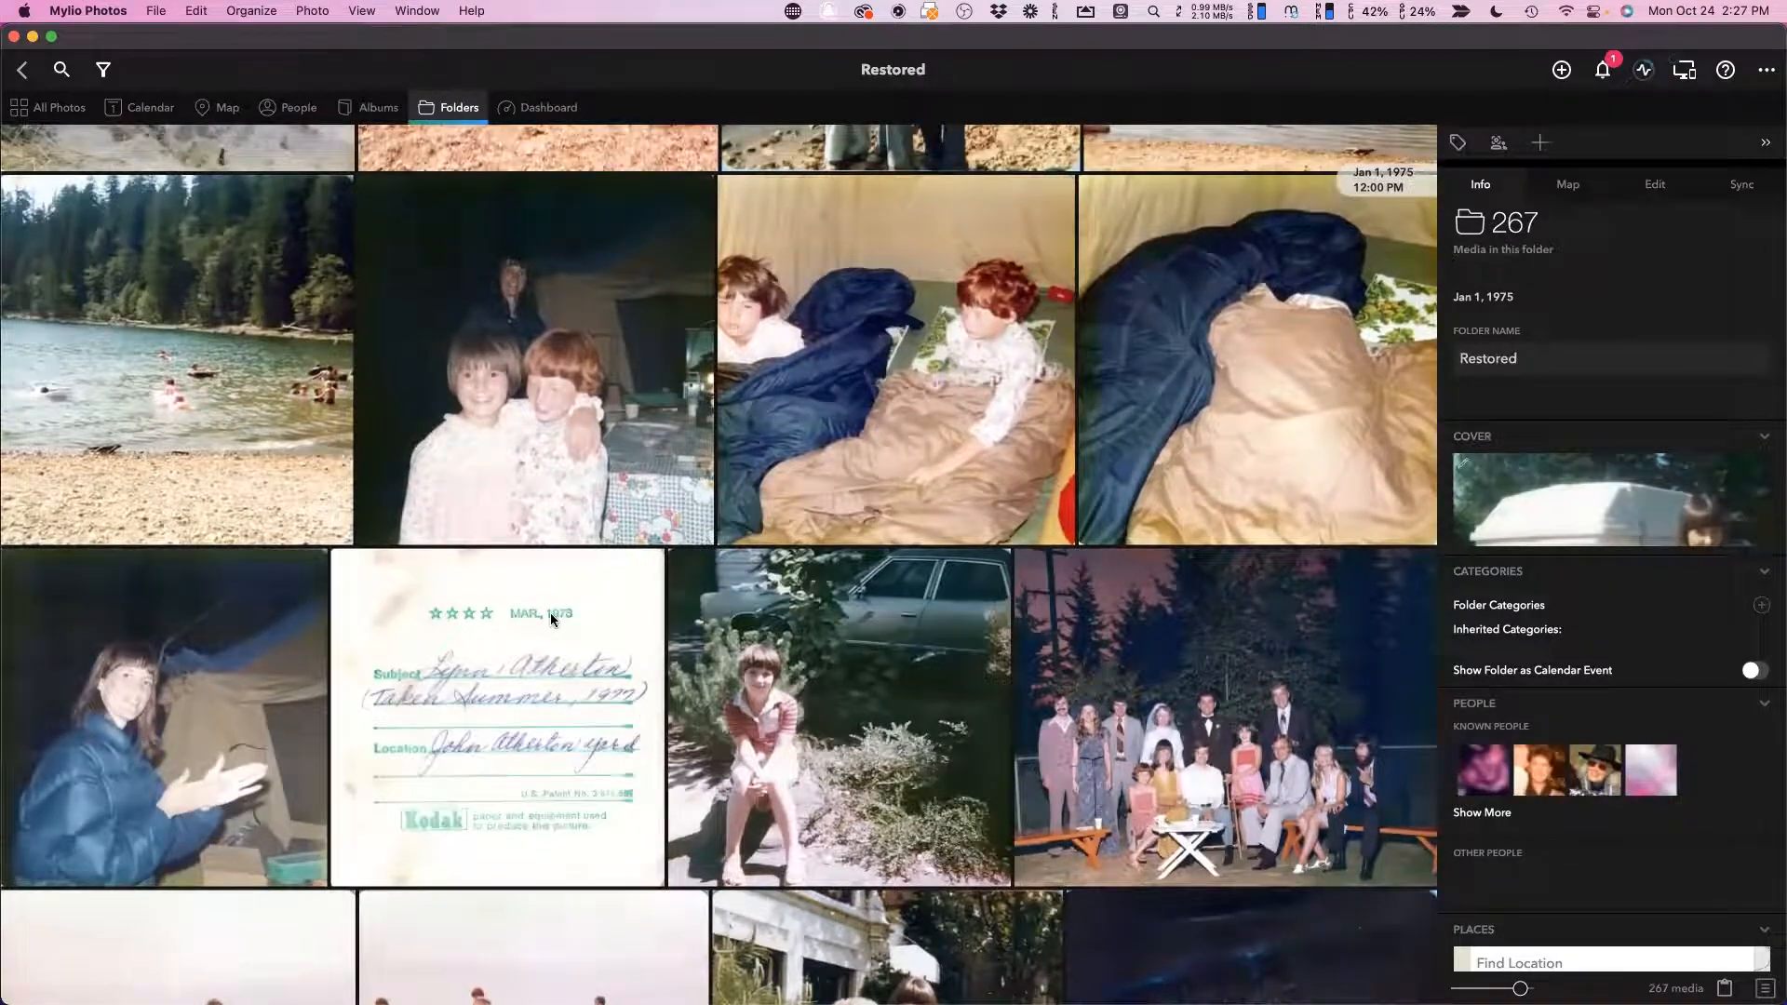
pyautogui.scroll(-20, 552, 730)
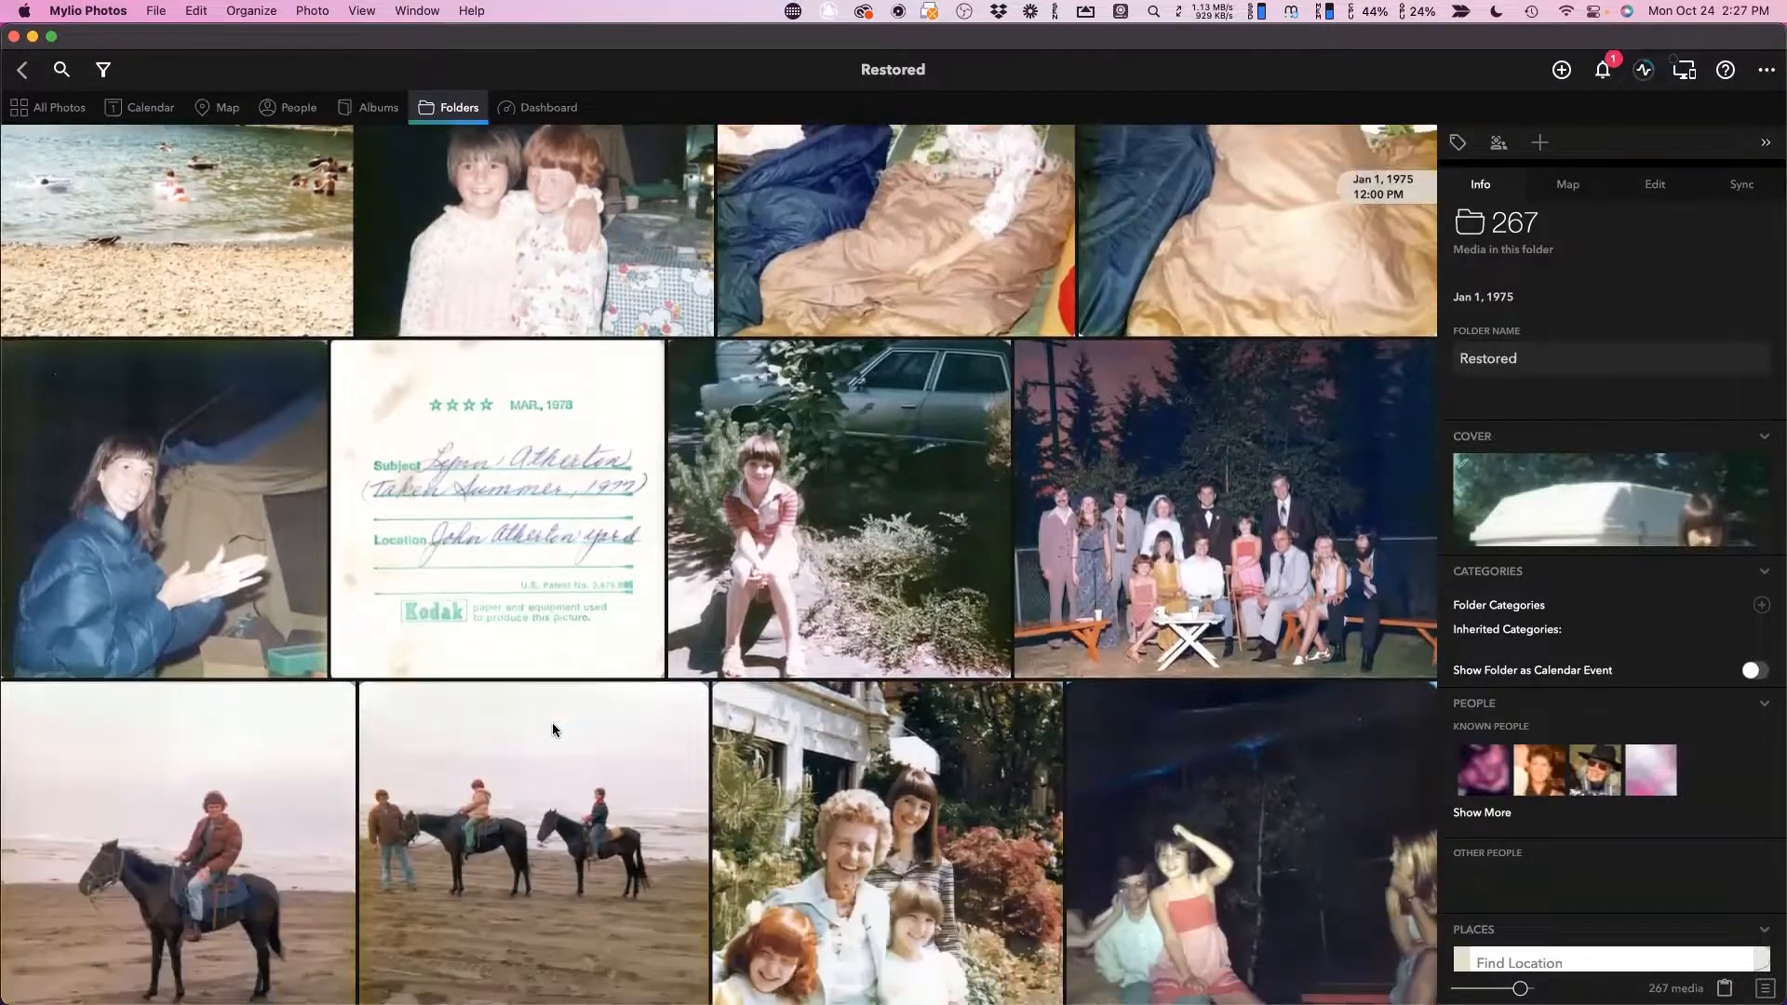
pyautogui.scroll(-15, 553, 730)
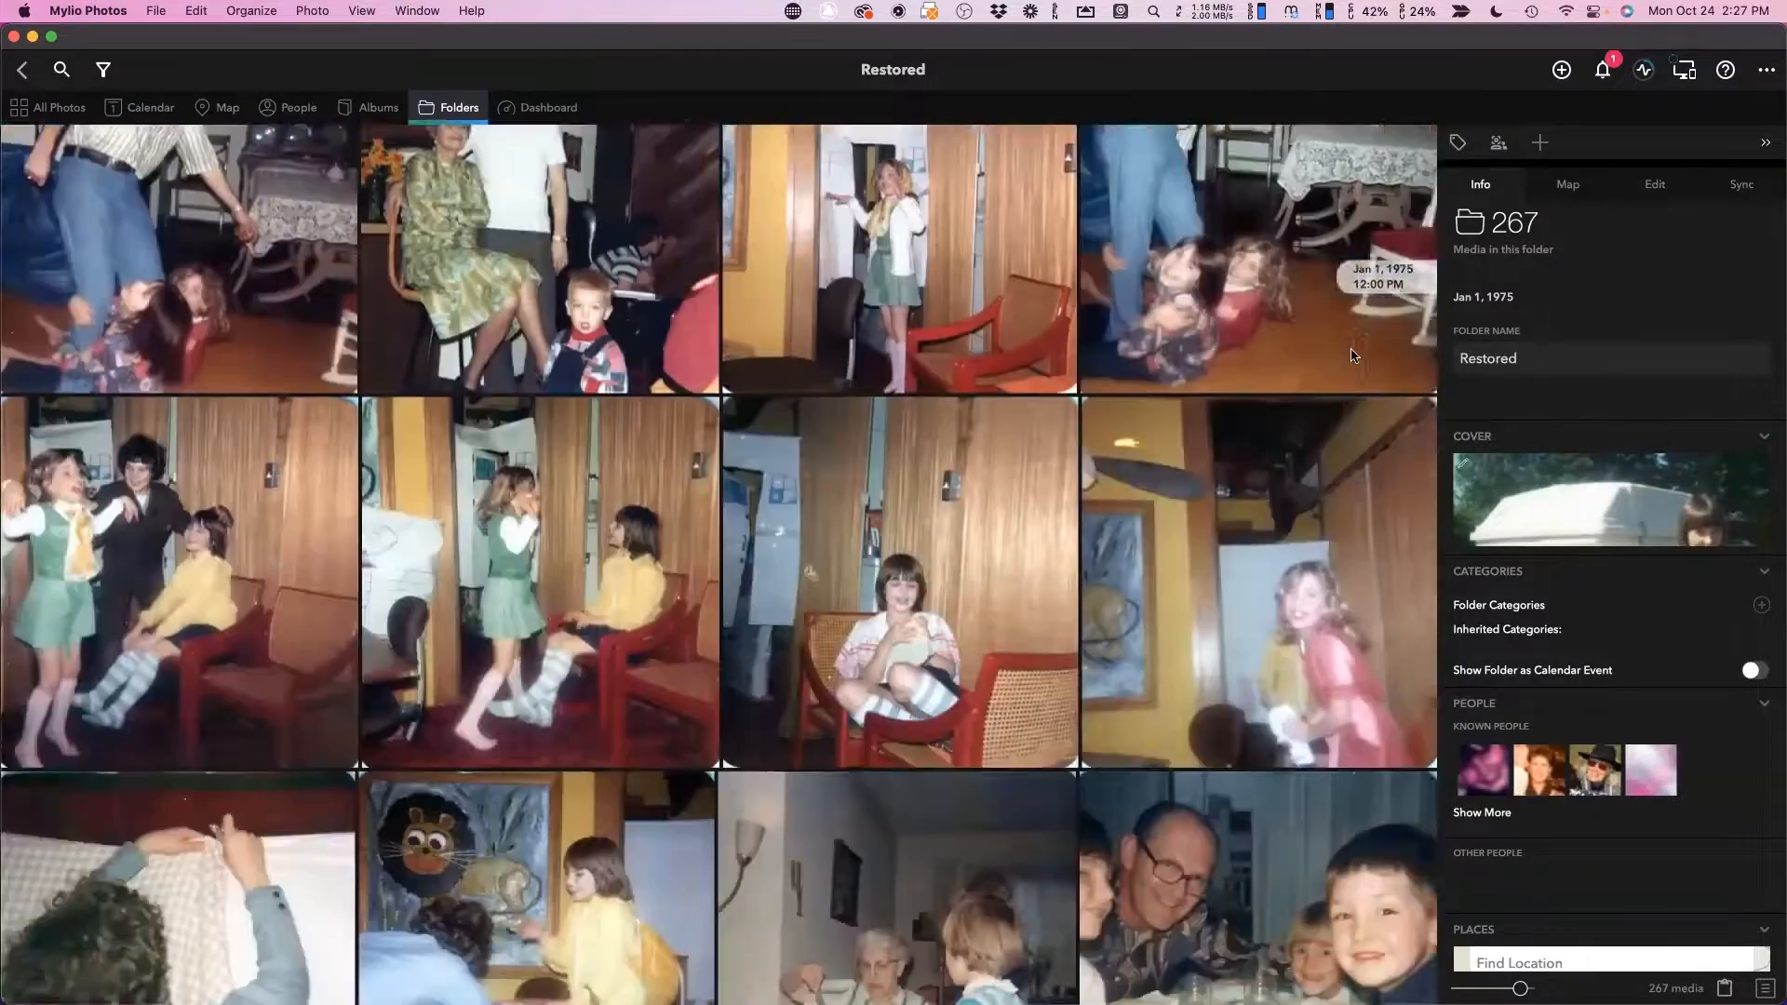
# Reopen the Restored subfolder of 1976-1977_Dating and compare the file names of the handwritten Kodak label scan and the photo beside it.
pyautogui.click(24, 72)
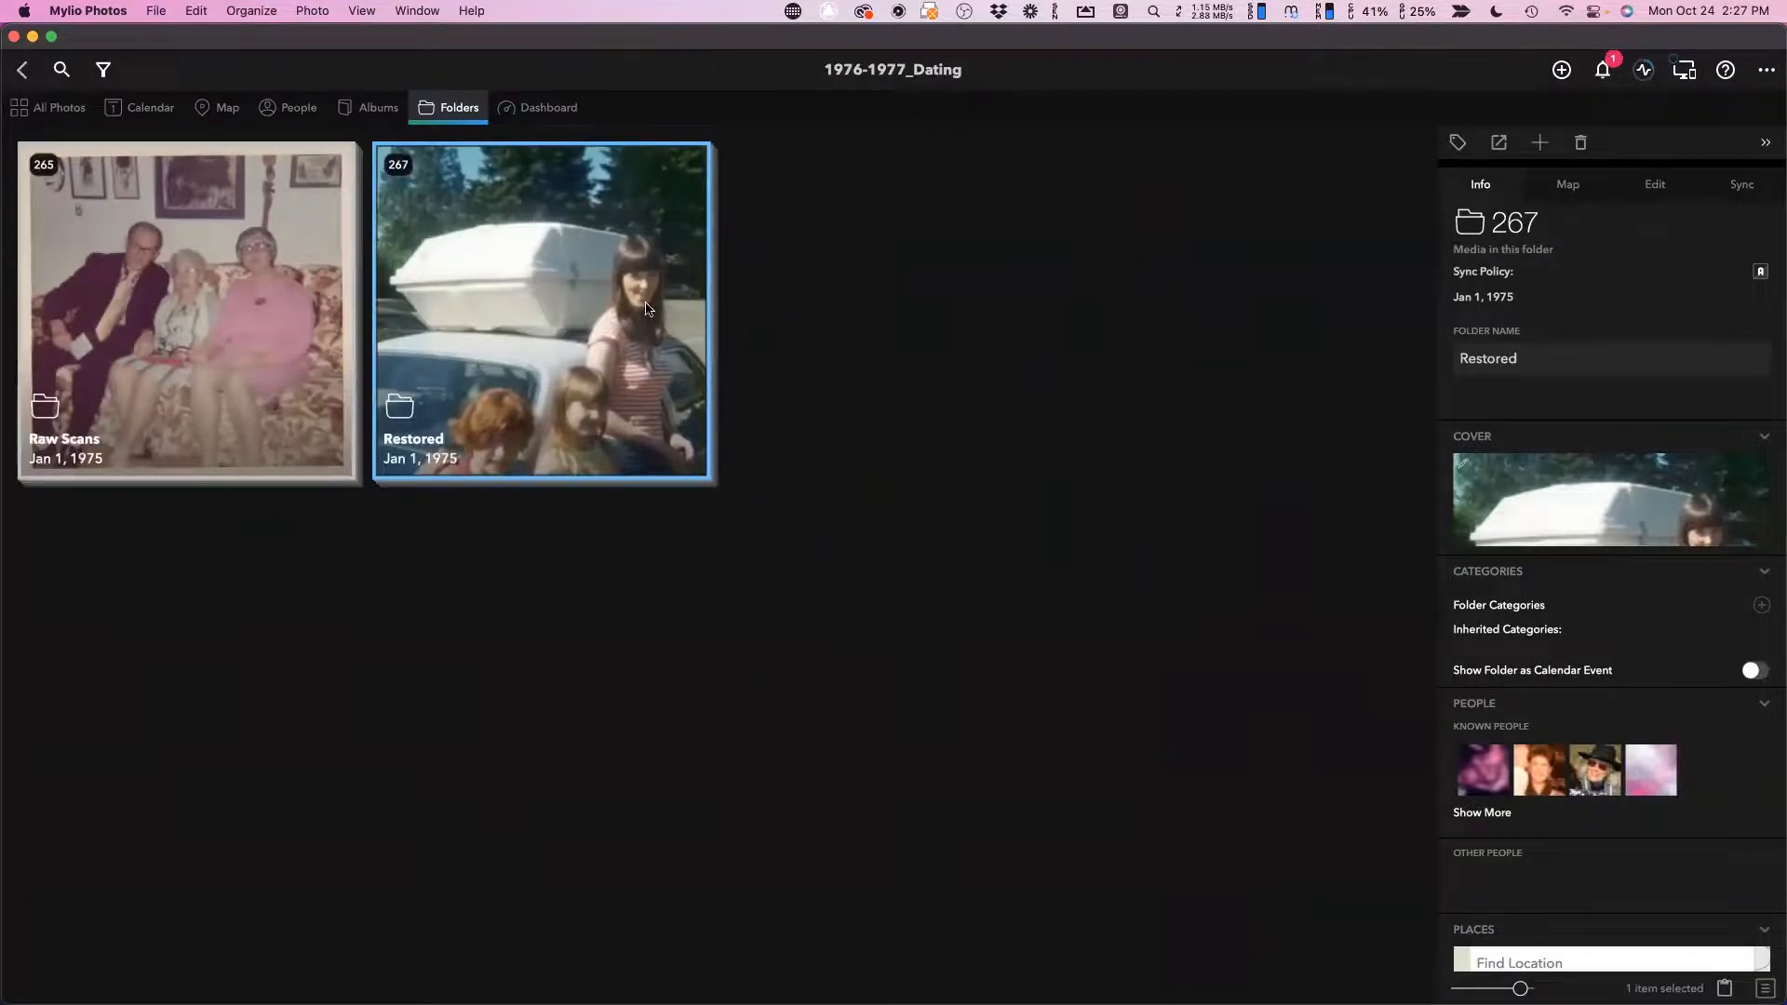
pyautogui.doubleClick(527, 306)
pyautogui.scroll(-2, 633, 651)
pyautogui.scroll(-8, 639, 668)
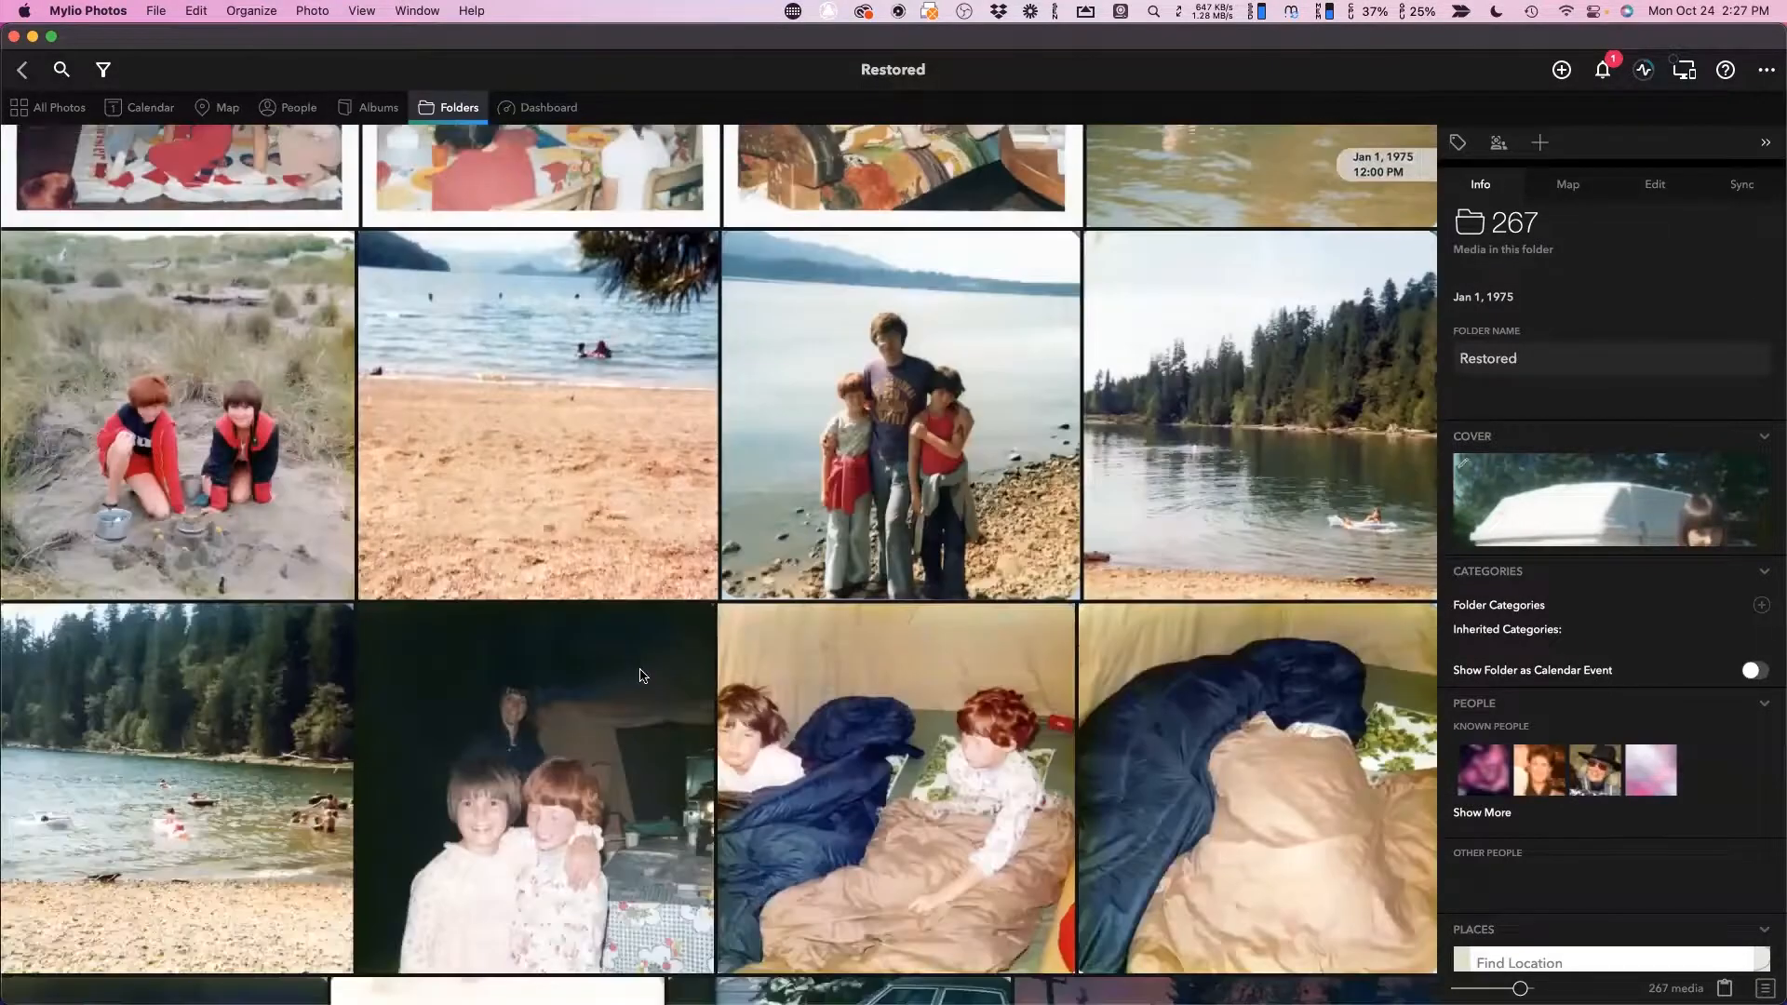
pyautogui.click(527, 551)
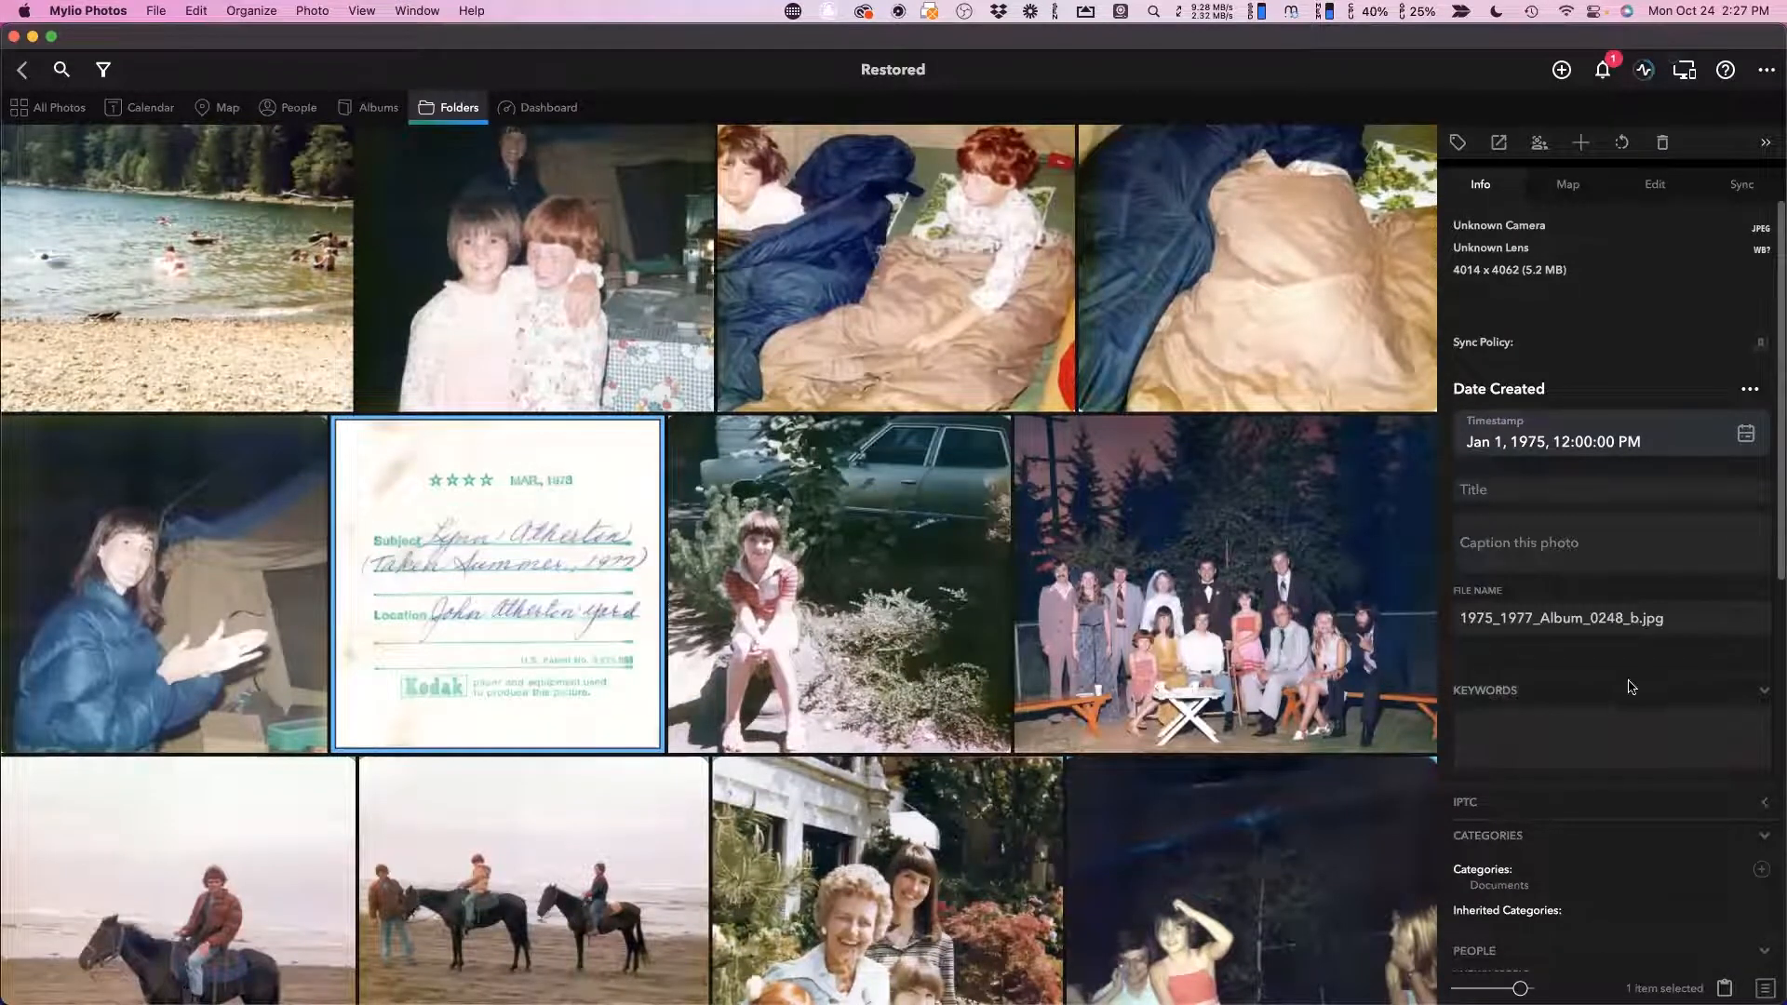
pyautogui.click(928, 587)
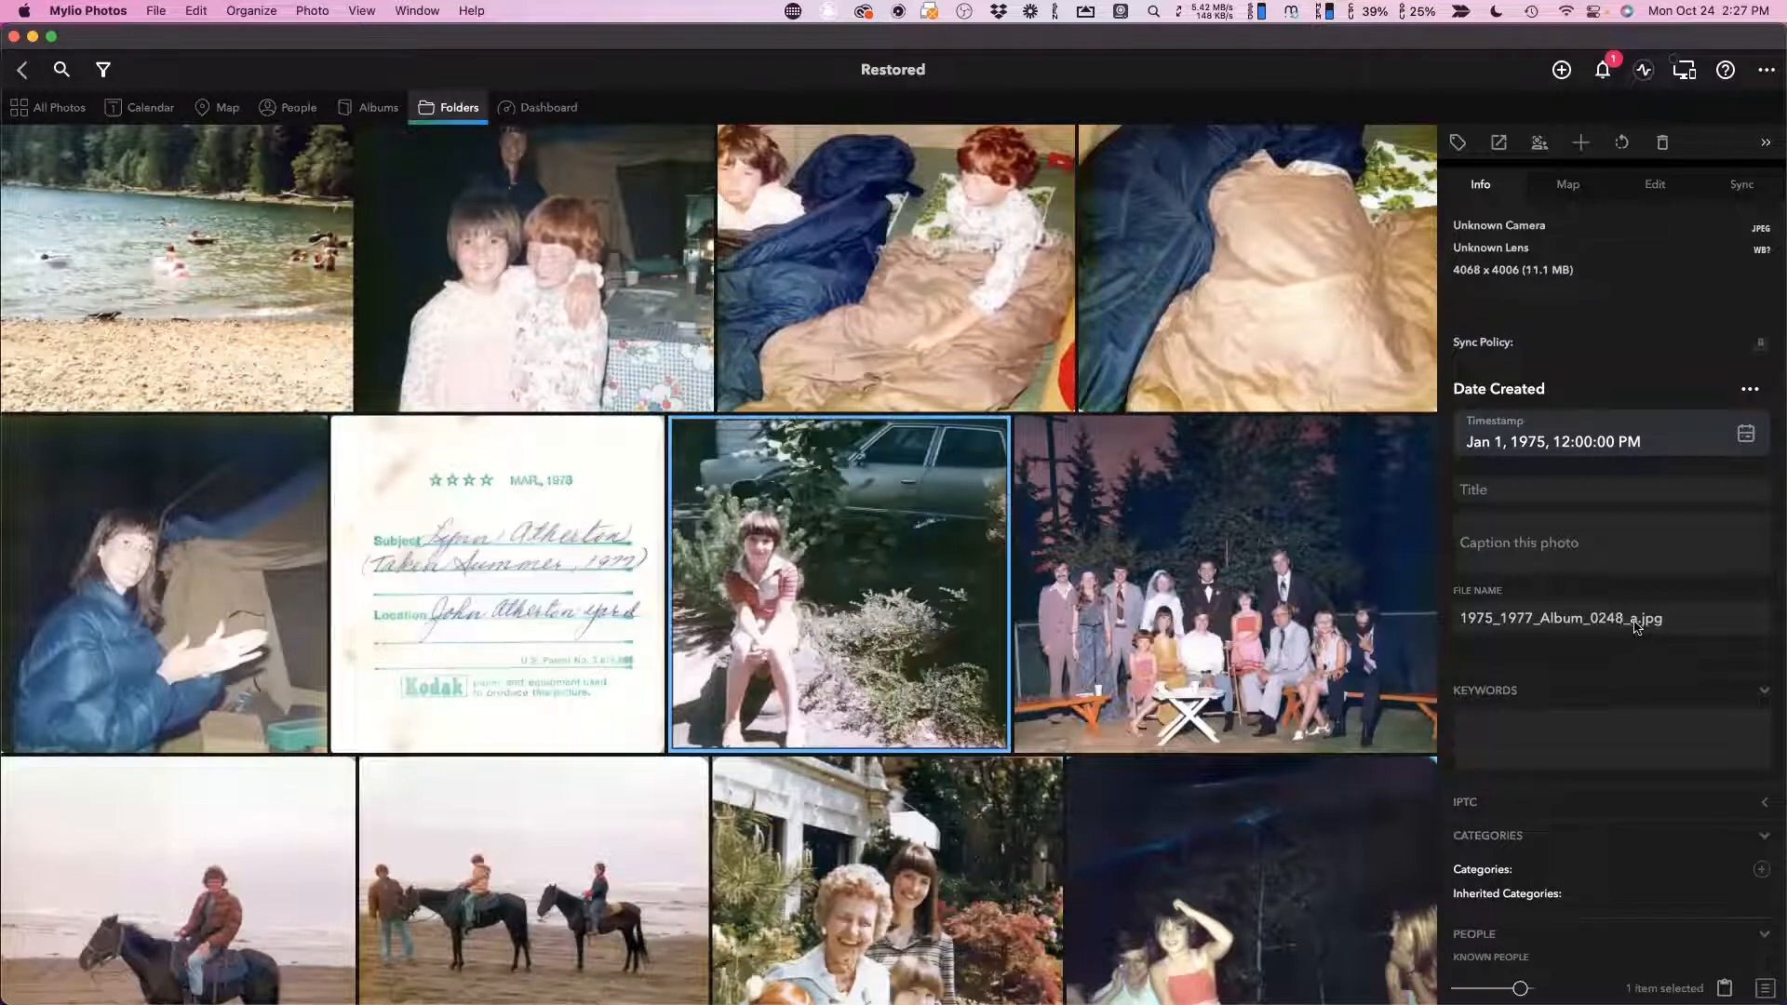
# Select the handwritten Kodak label scan to check its file name, browse the surrounding photos, and return to the 1976-1977_Dating folder.
pyautogui.click(568, 594)
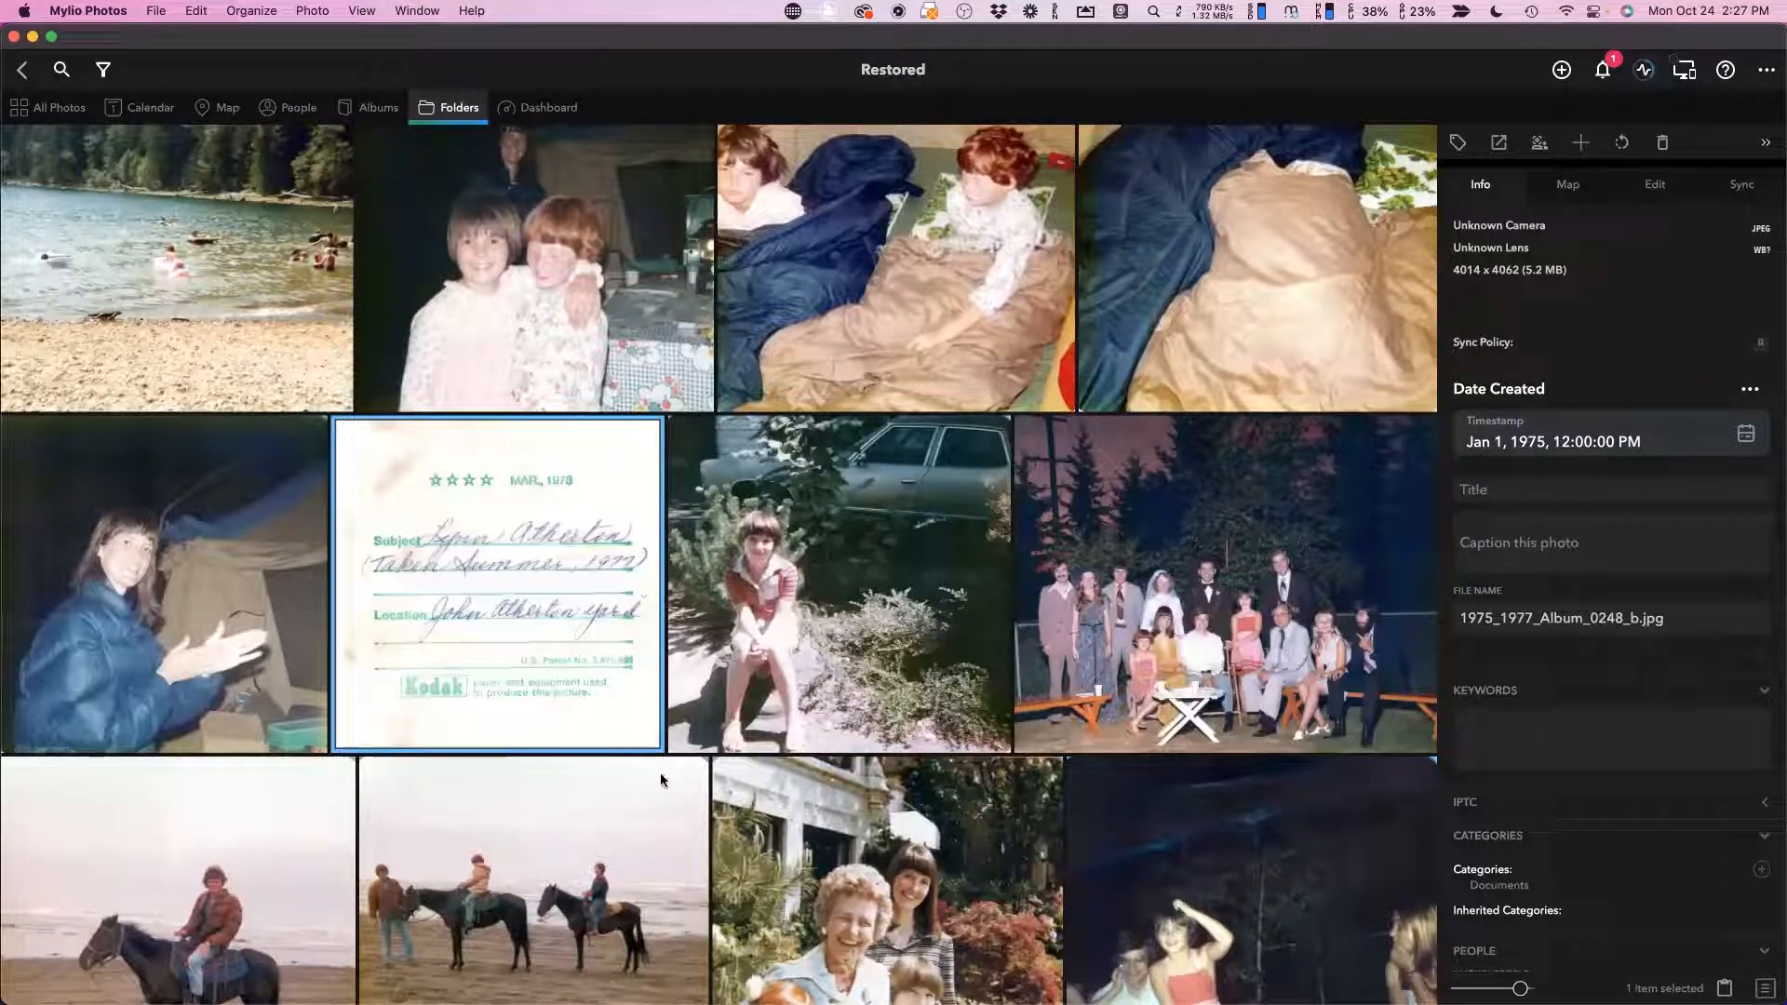
pyautogui.scroll(3, 1104, 680)
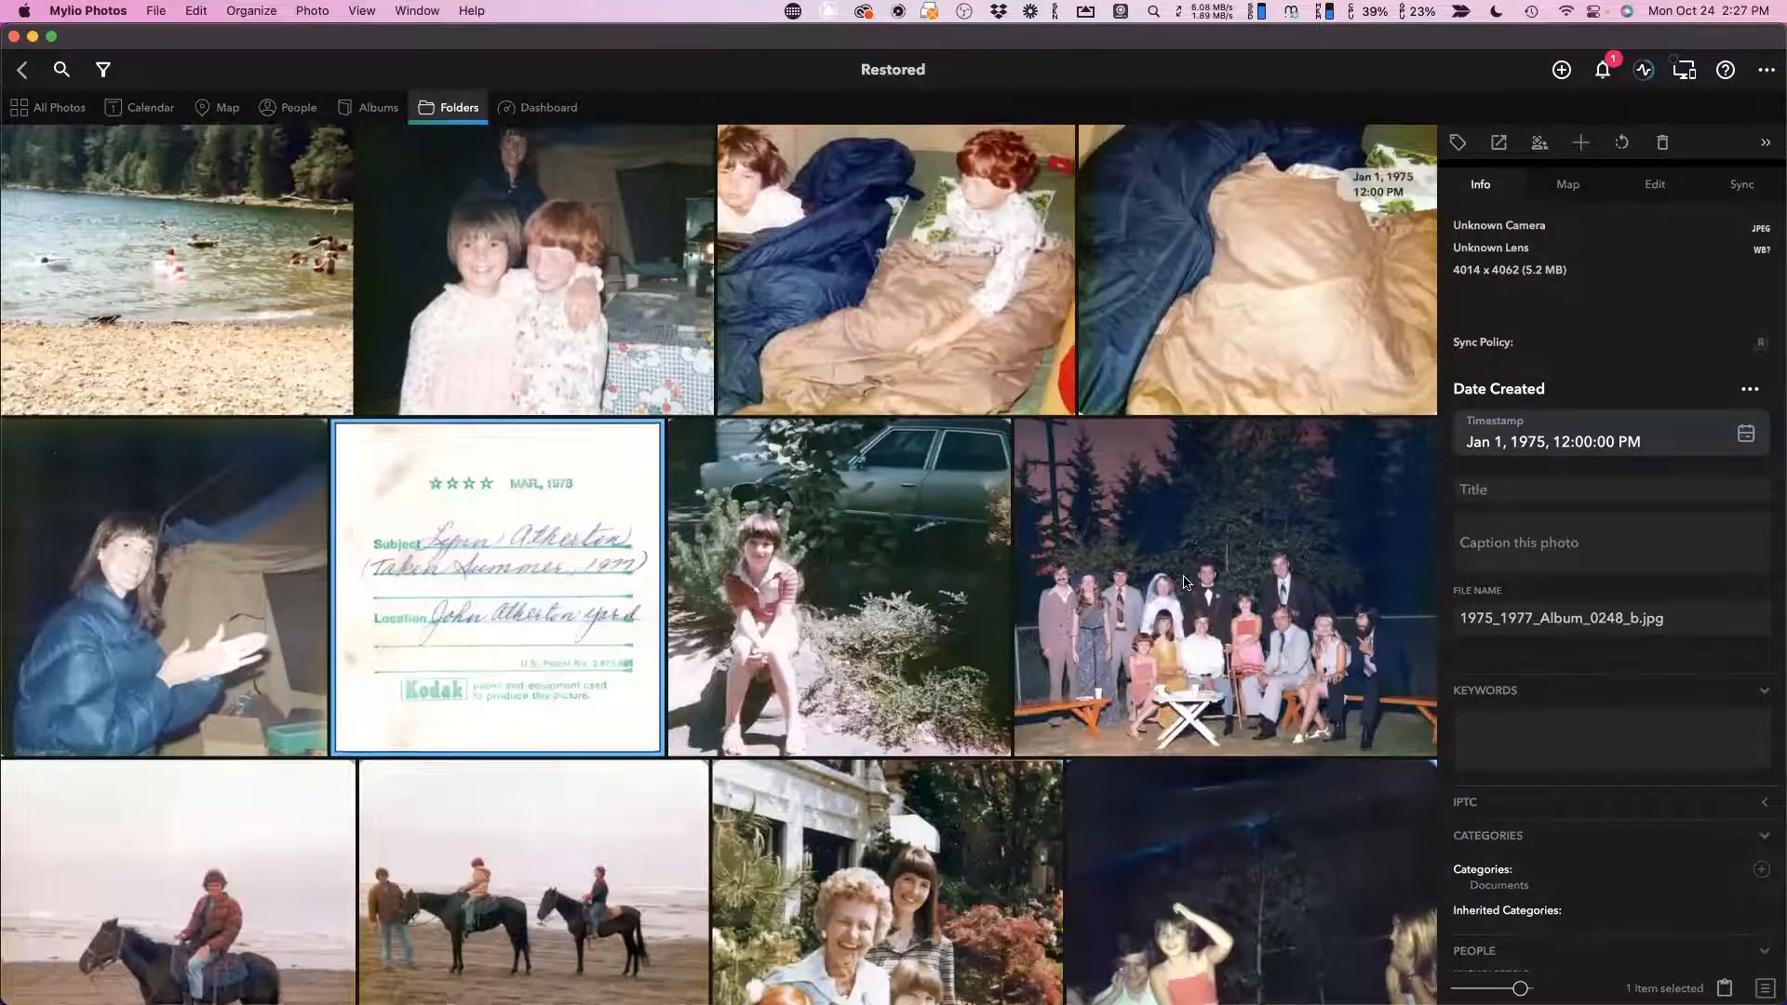
pyautogui.scroll(-5, 1104, 674)
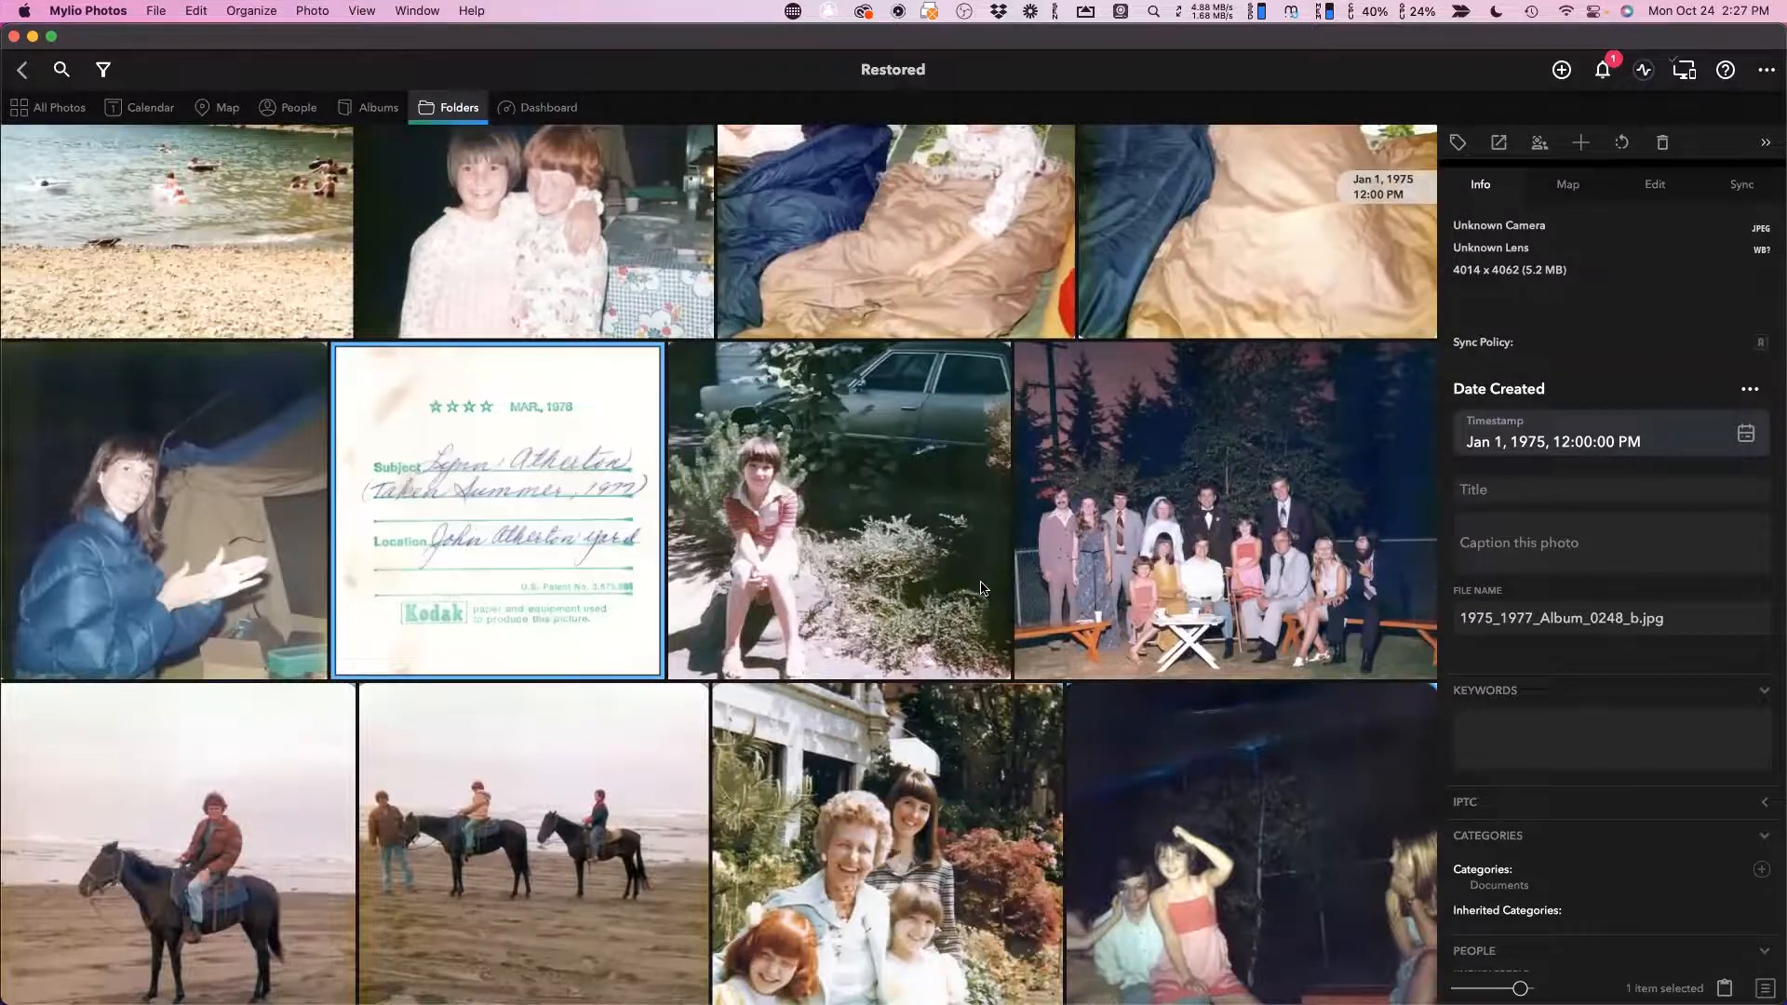
pyautogui.scroll(-4, 981, 588)
pyautogui.scroll(2, 979, 584)
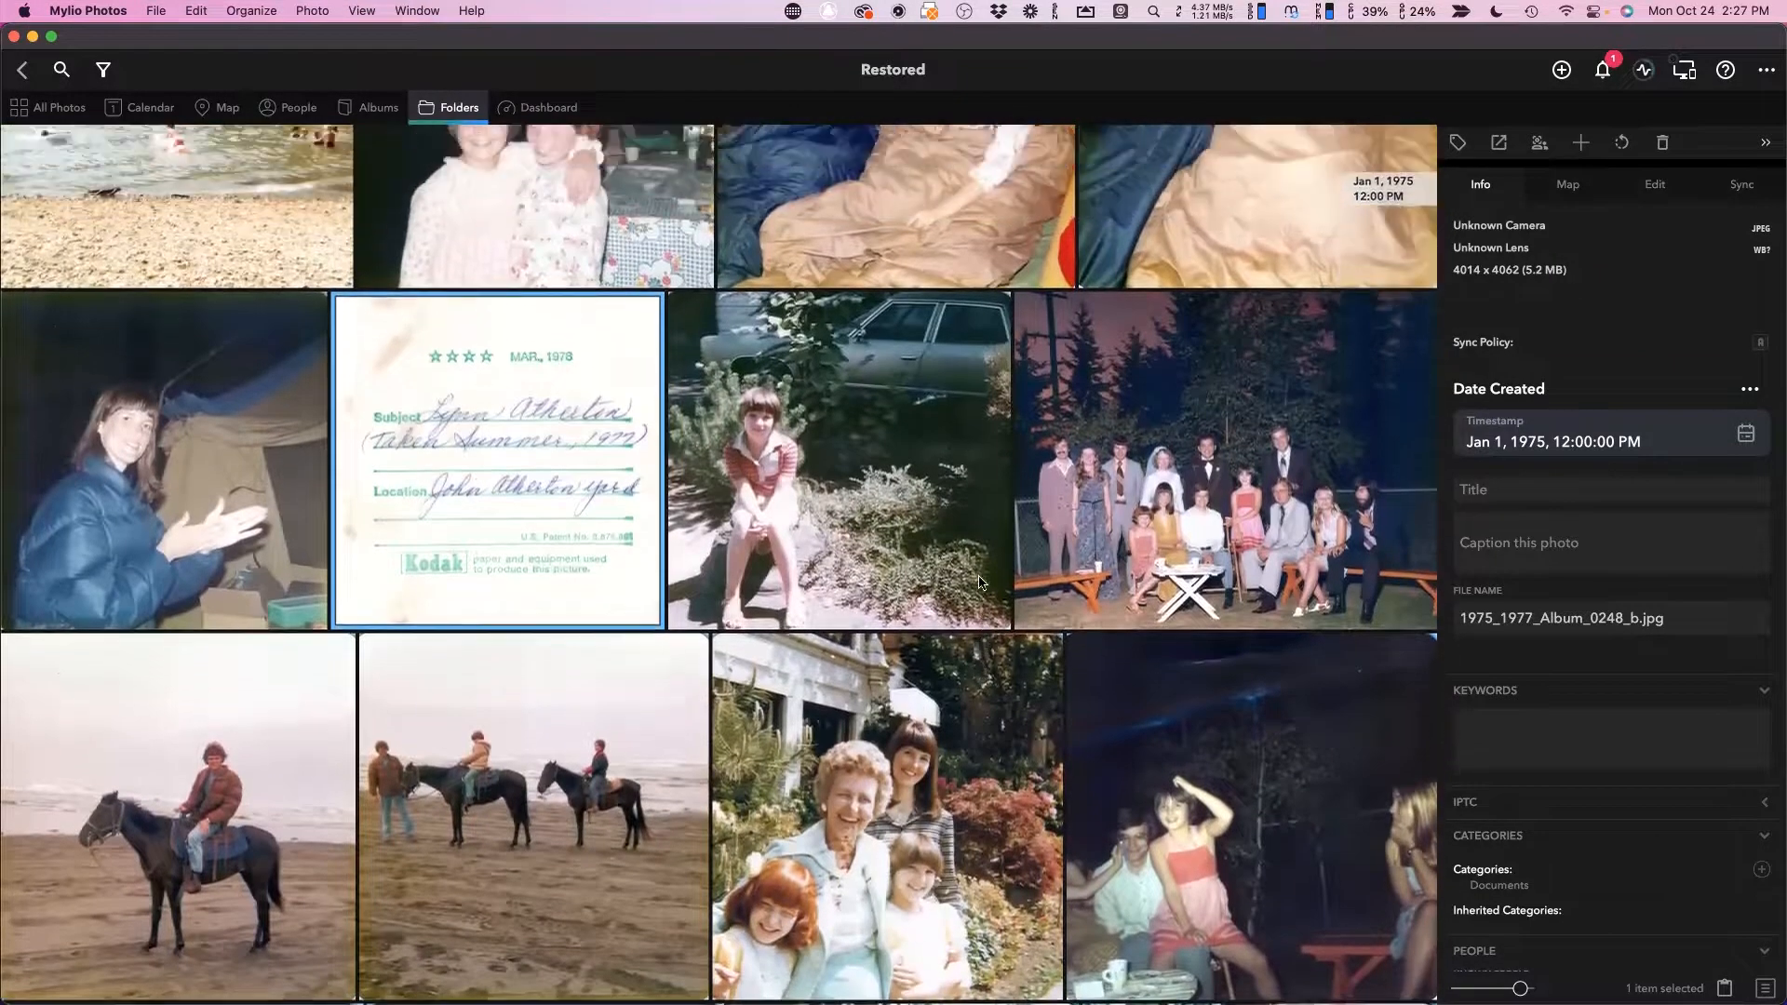
pyautogui.scroll(3, 981, 584)
pyautogui.click(23, 71)
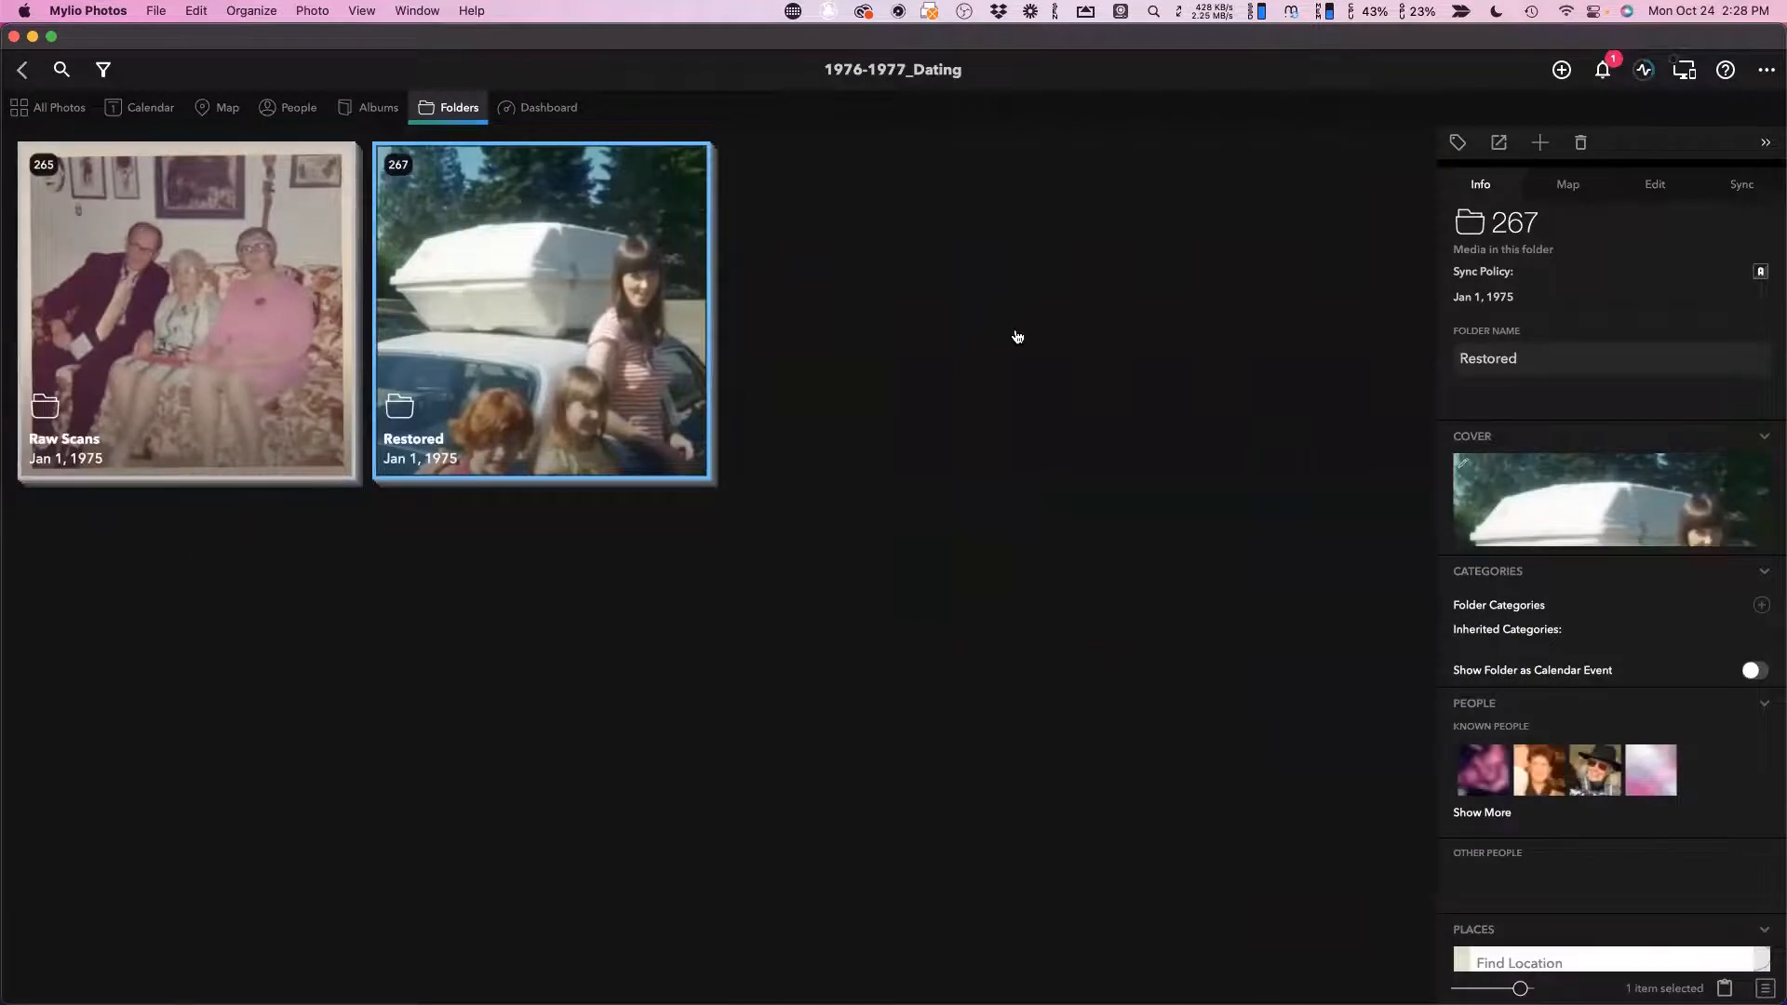
# Switch to the Preview presentation, advance to the slide on editing folders in the Details panel, and return to Mylio Photos.
pyautogui.press('super+Tab')
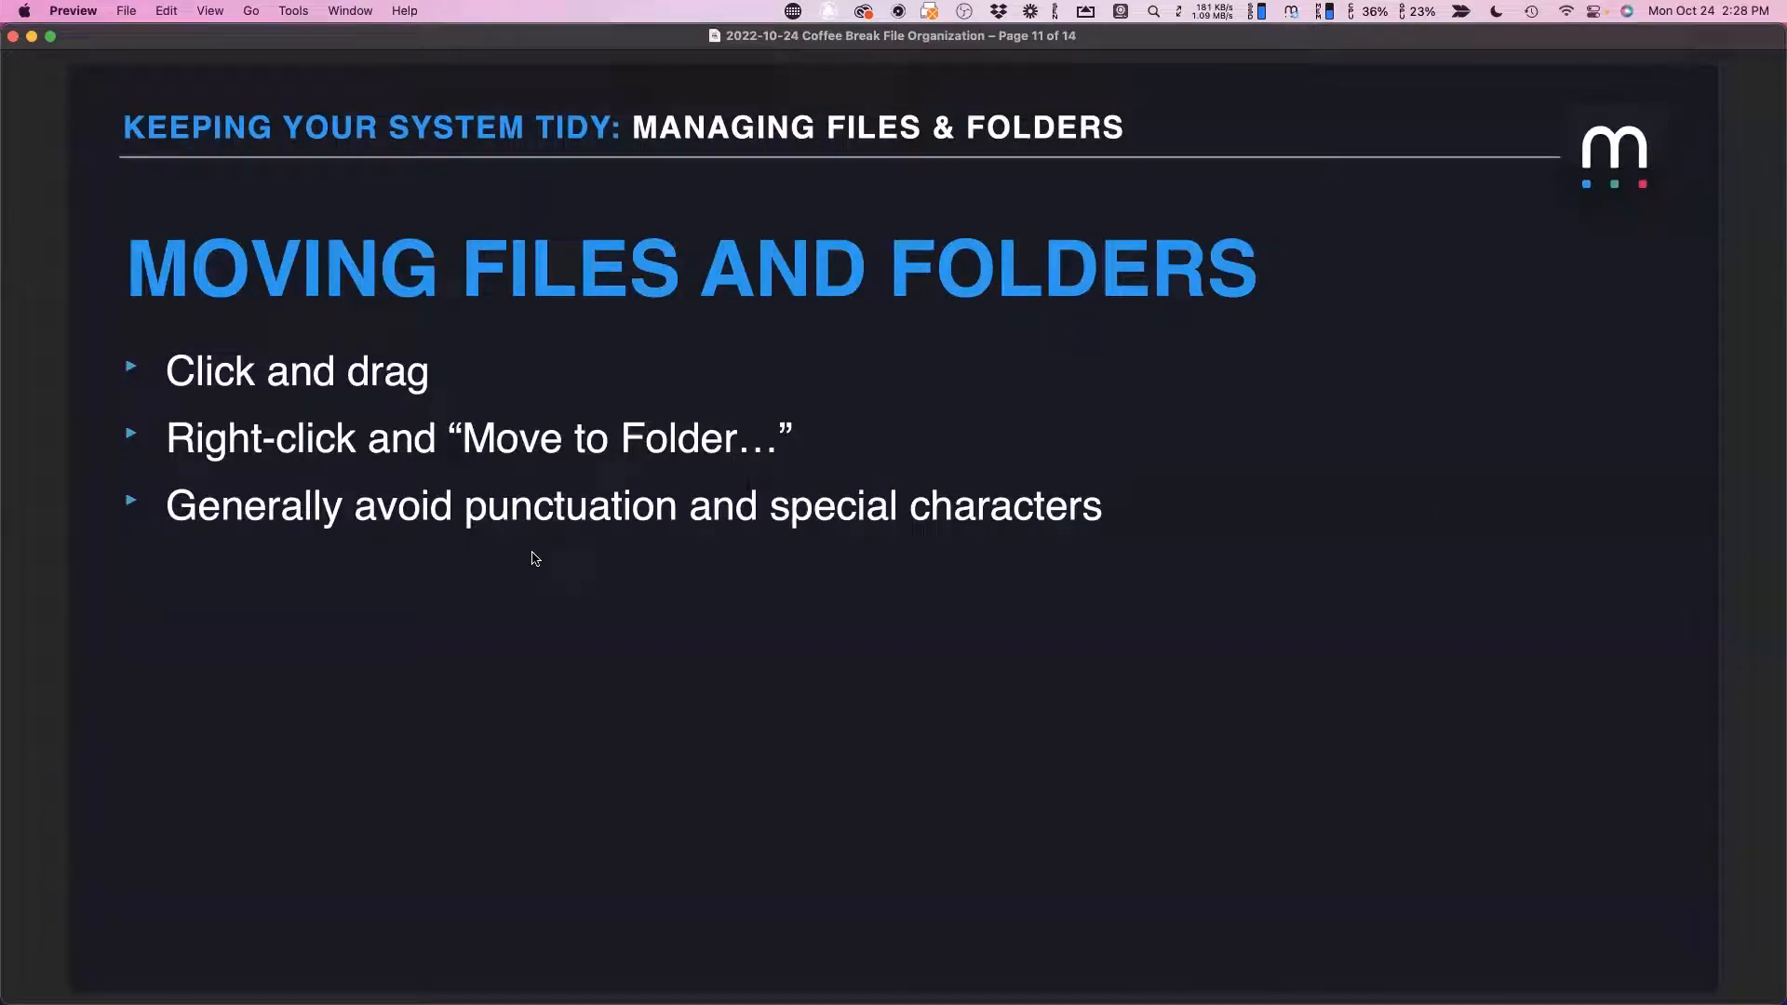
pyautogui.press('Down')
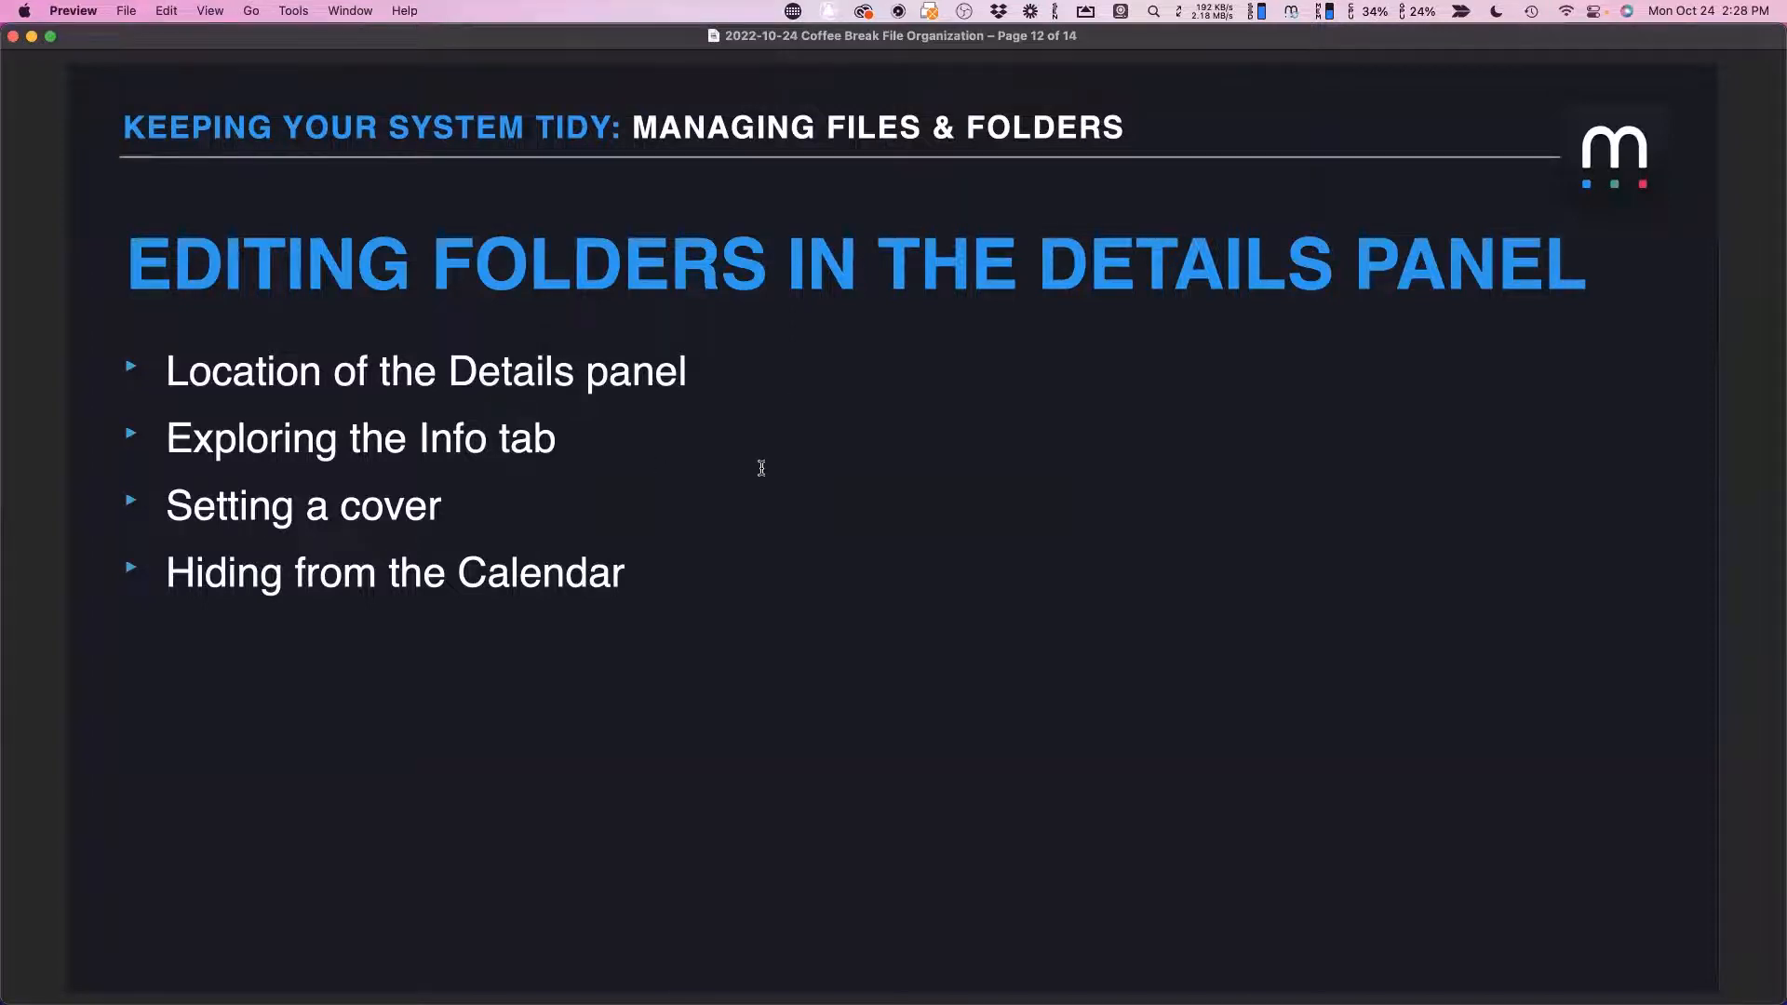
pyautogui.press('super+Tab')
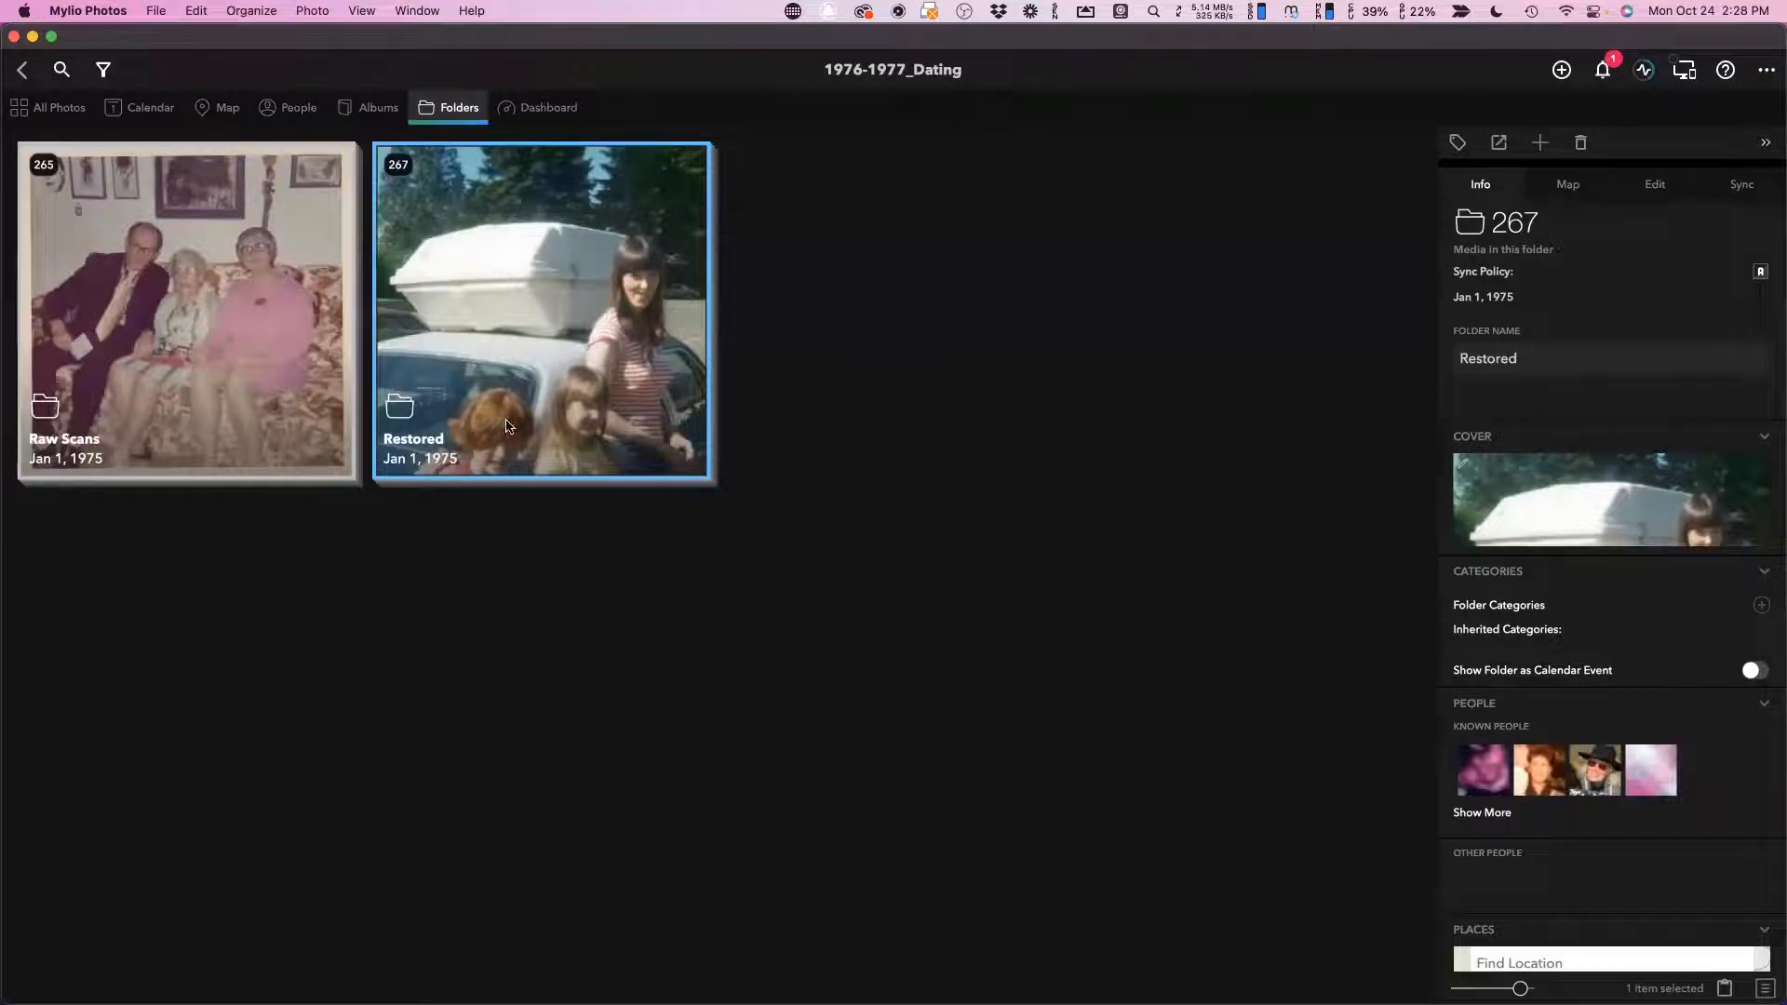
# Rename the Restored subfolder of 1976-1977_Dating to Restored Photos.
pyautogui.click(1548, 361)
pyautogui.click(1548, 360)
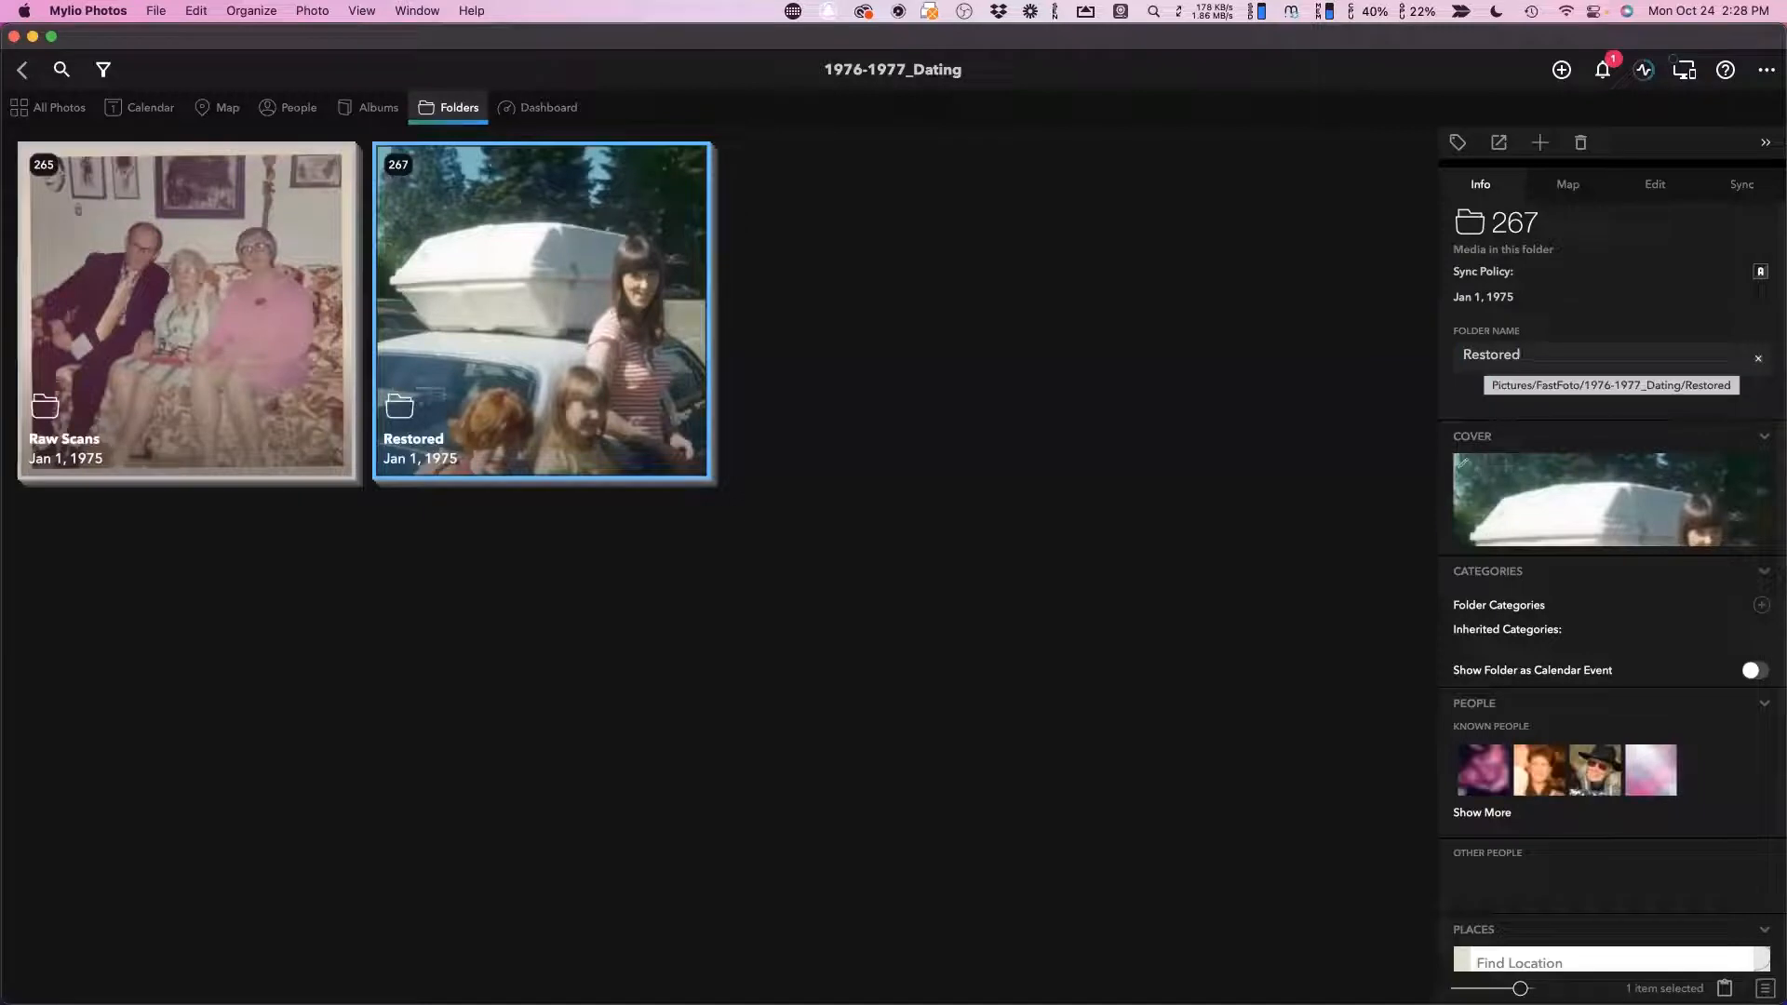
pyautogui.write('Photos')
pyautogui.press('Return')
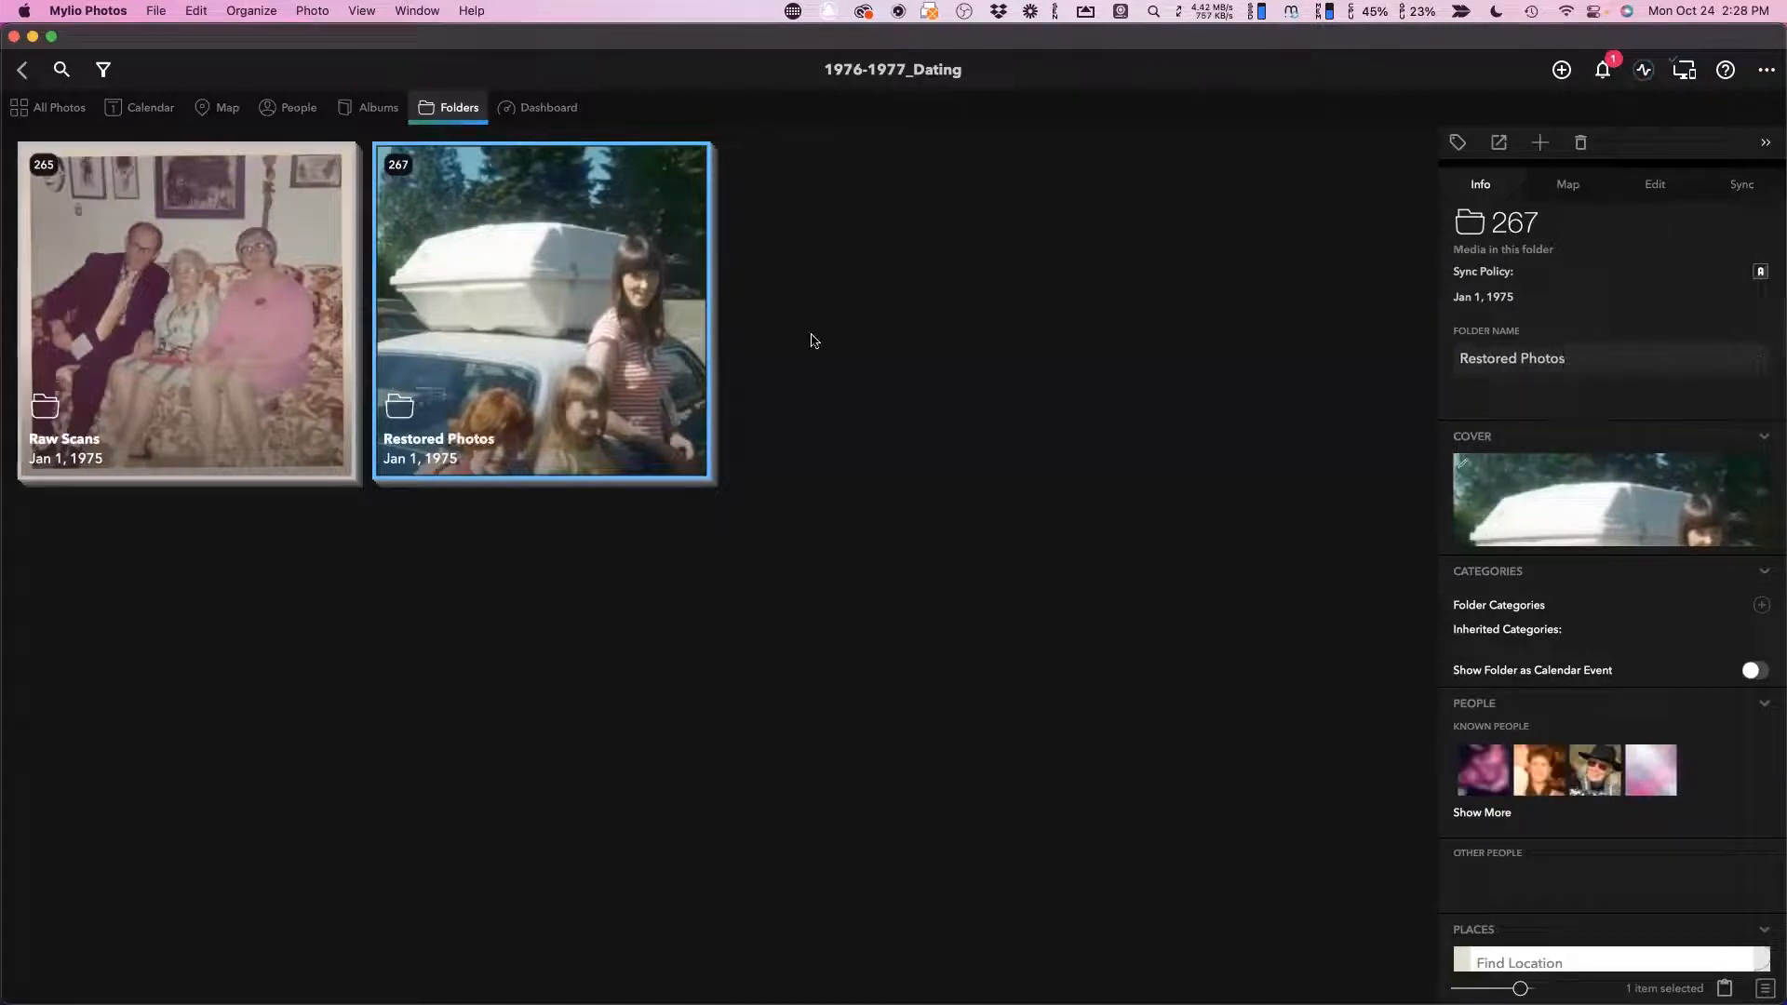
# Remove the word Photos from the subfolder's name so it is called Restored again.
pyautogui.click(1599, 364)
pyautogui.click(1599, 364)
pyautogui.press('BackSpace')
pyautogui.press('BackSpace')
pyautogui.press('BackSpace')
pyautogui.press('BackSpace')
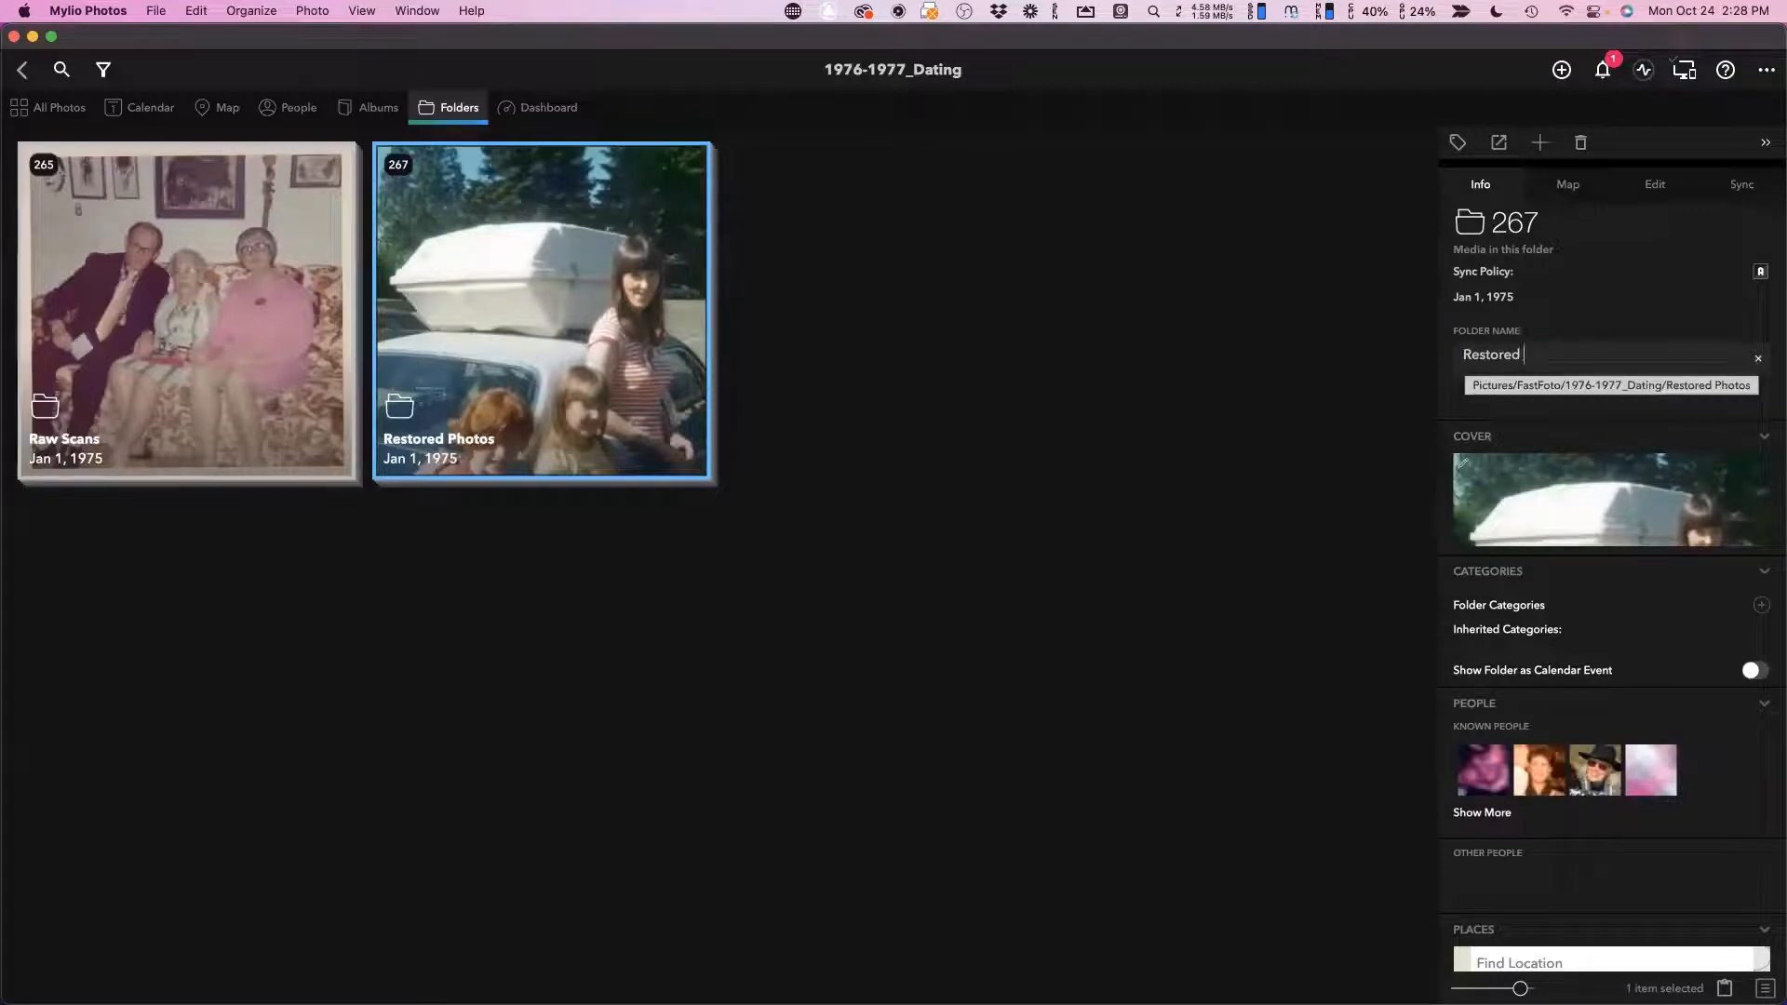
pyautogui.press('Return')
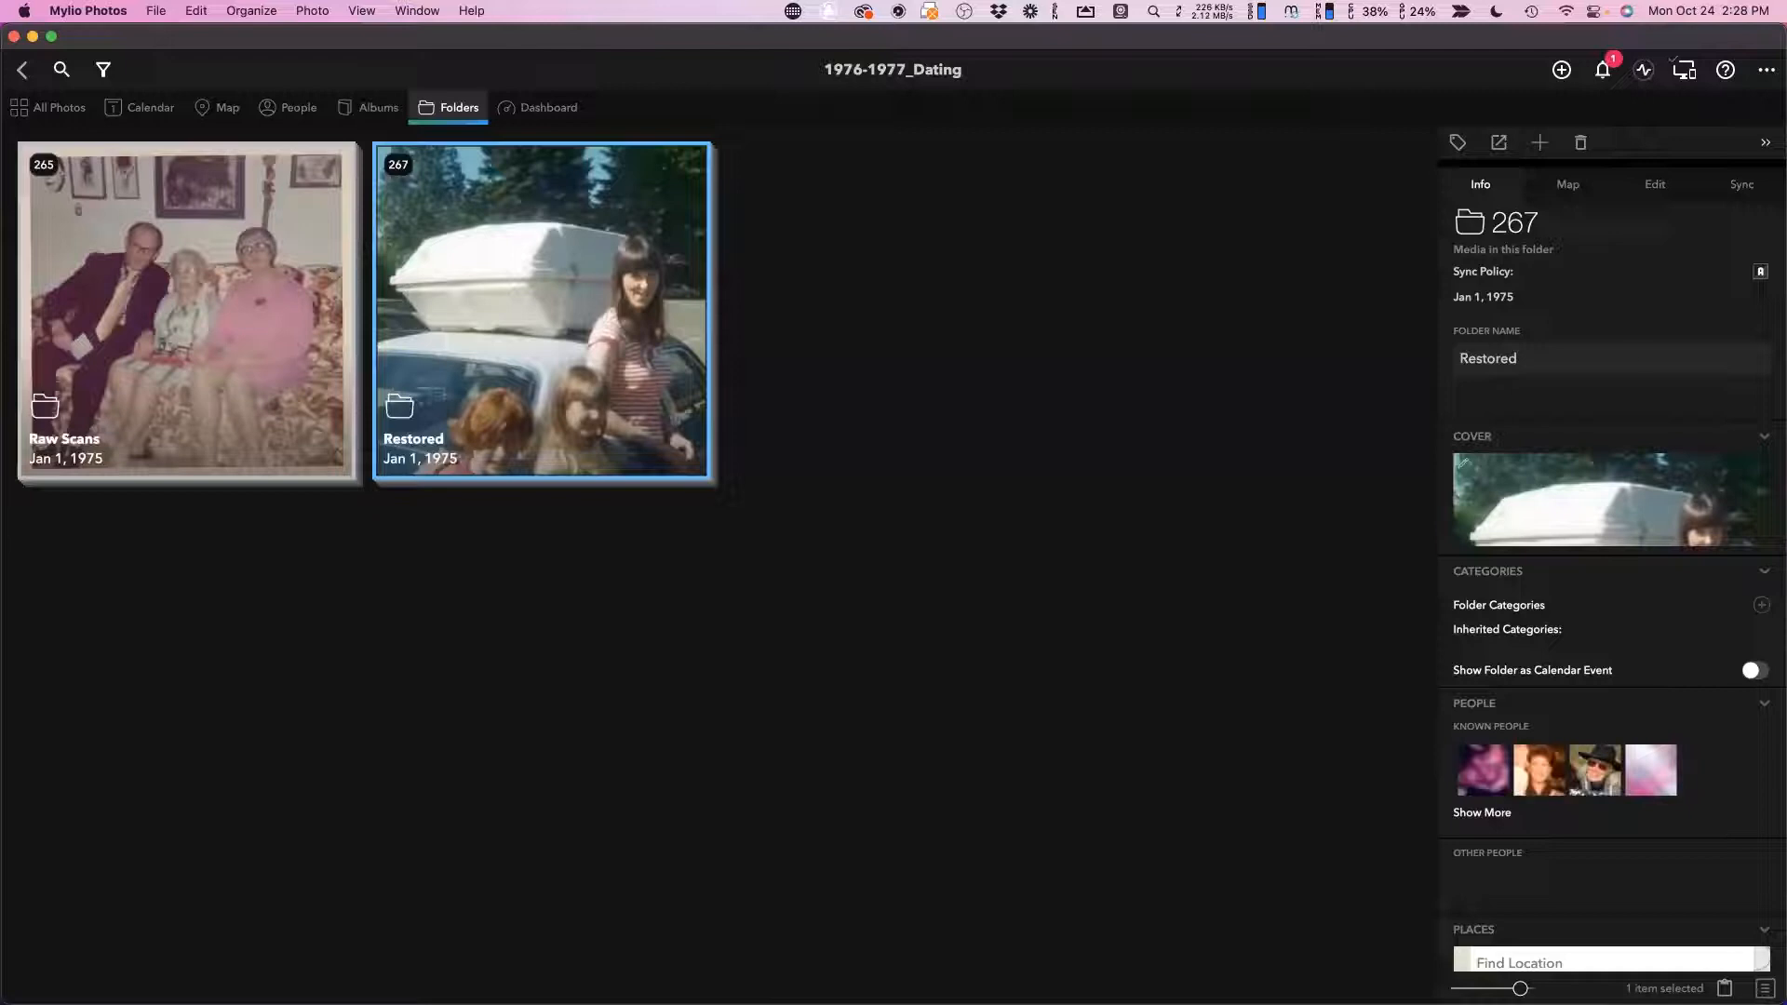
# Turn on Don't Show in Calendar for the Restored subfolder and turn it off again.
pyautogui.scroll(-5, 1618, 379)
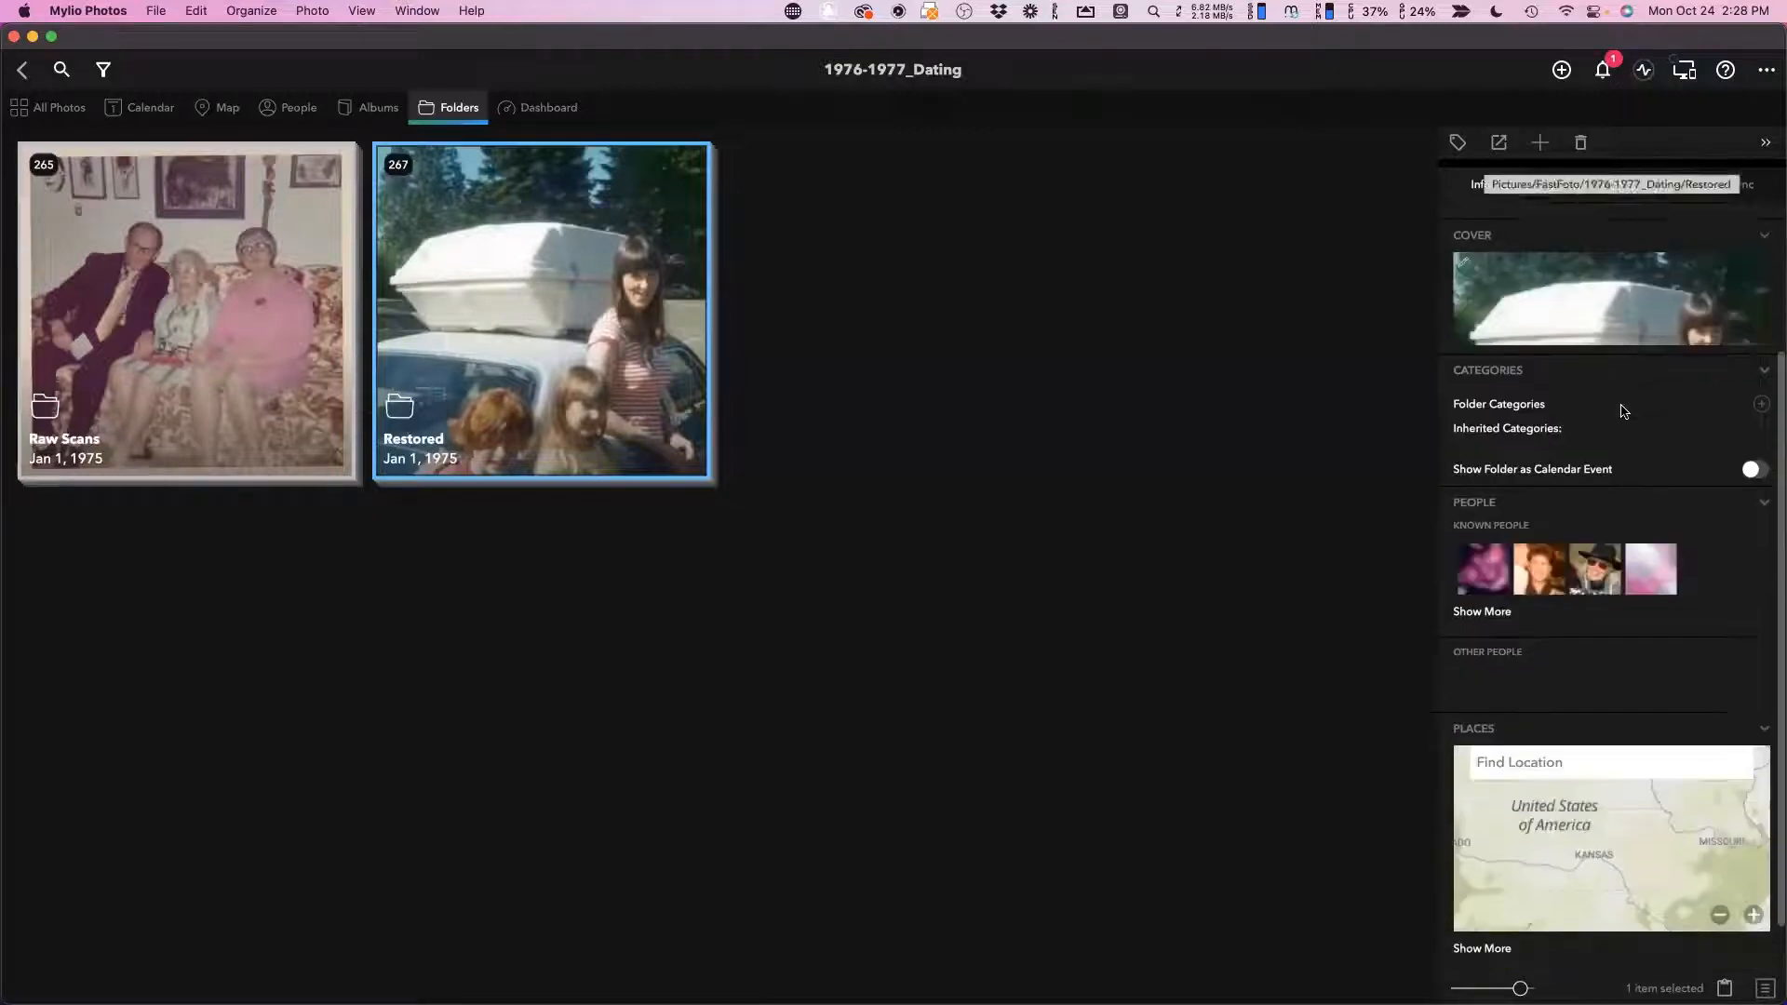
pyautogui.scroll(-1, 1656, 454)
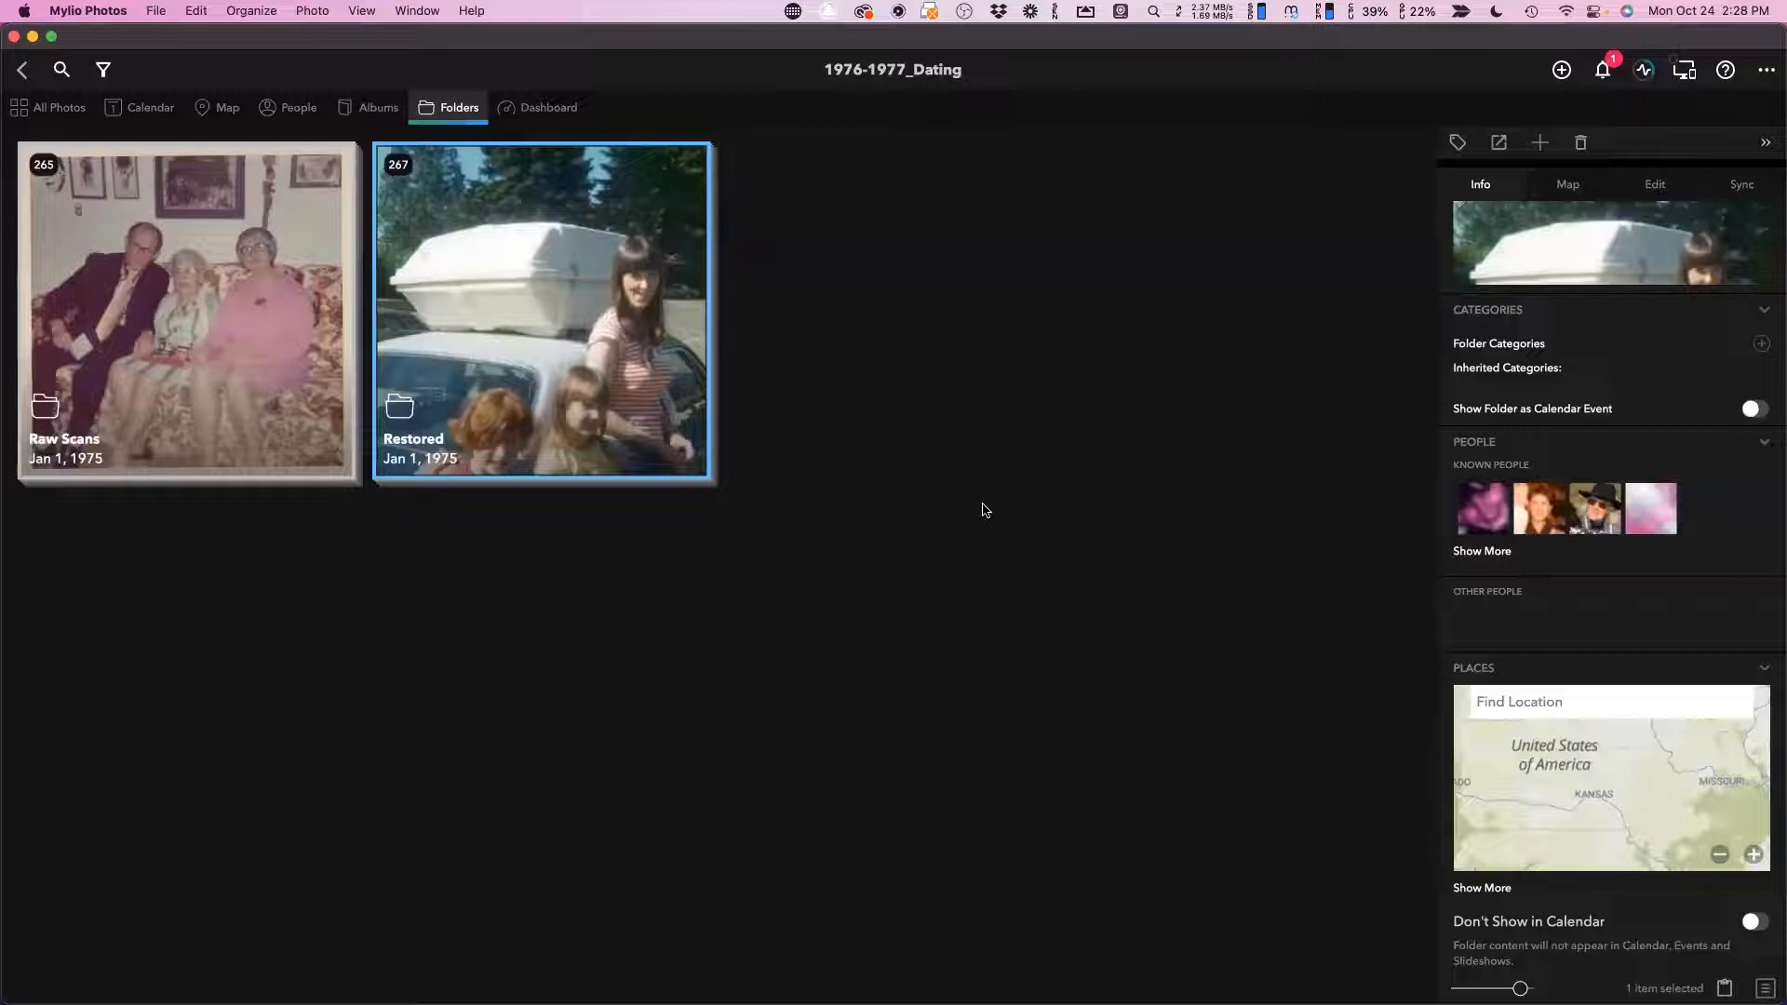
pyautogui.click(1756, 923)
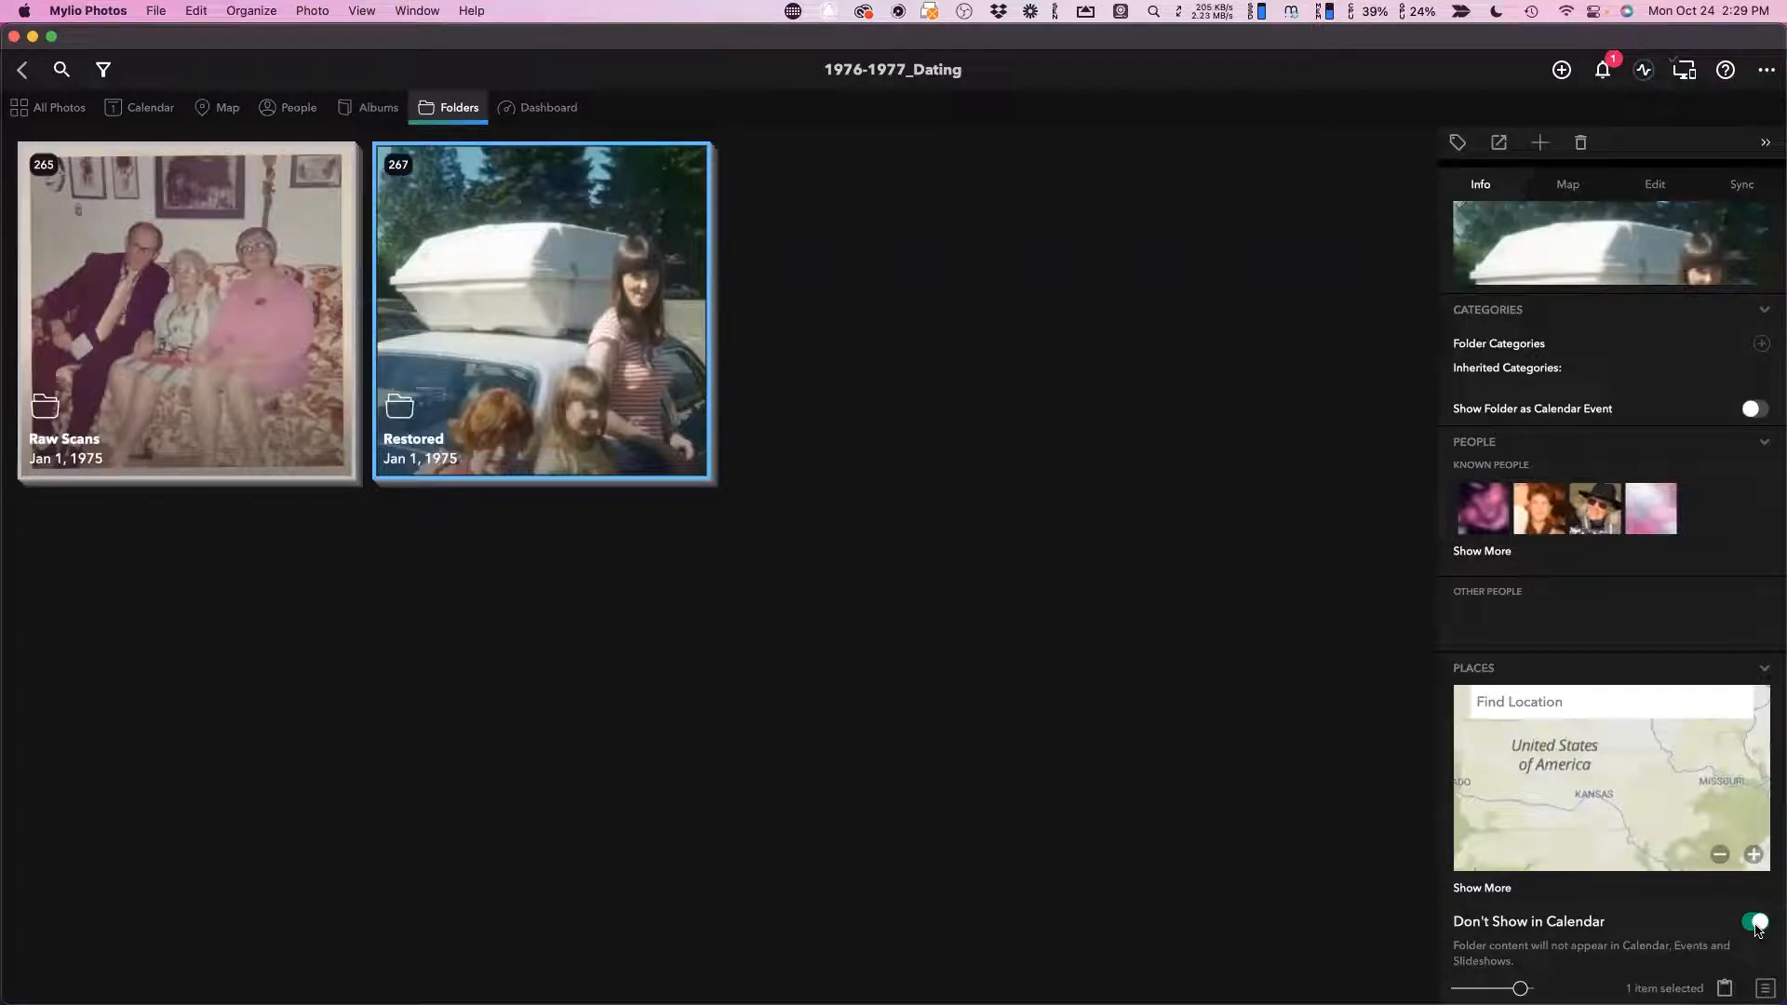
pyautogui.click(1757, 926)
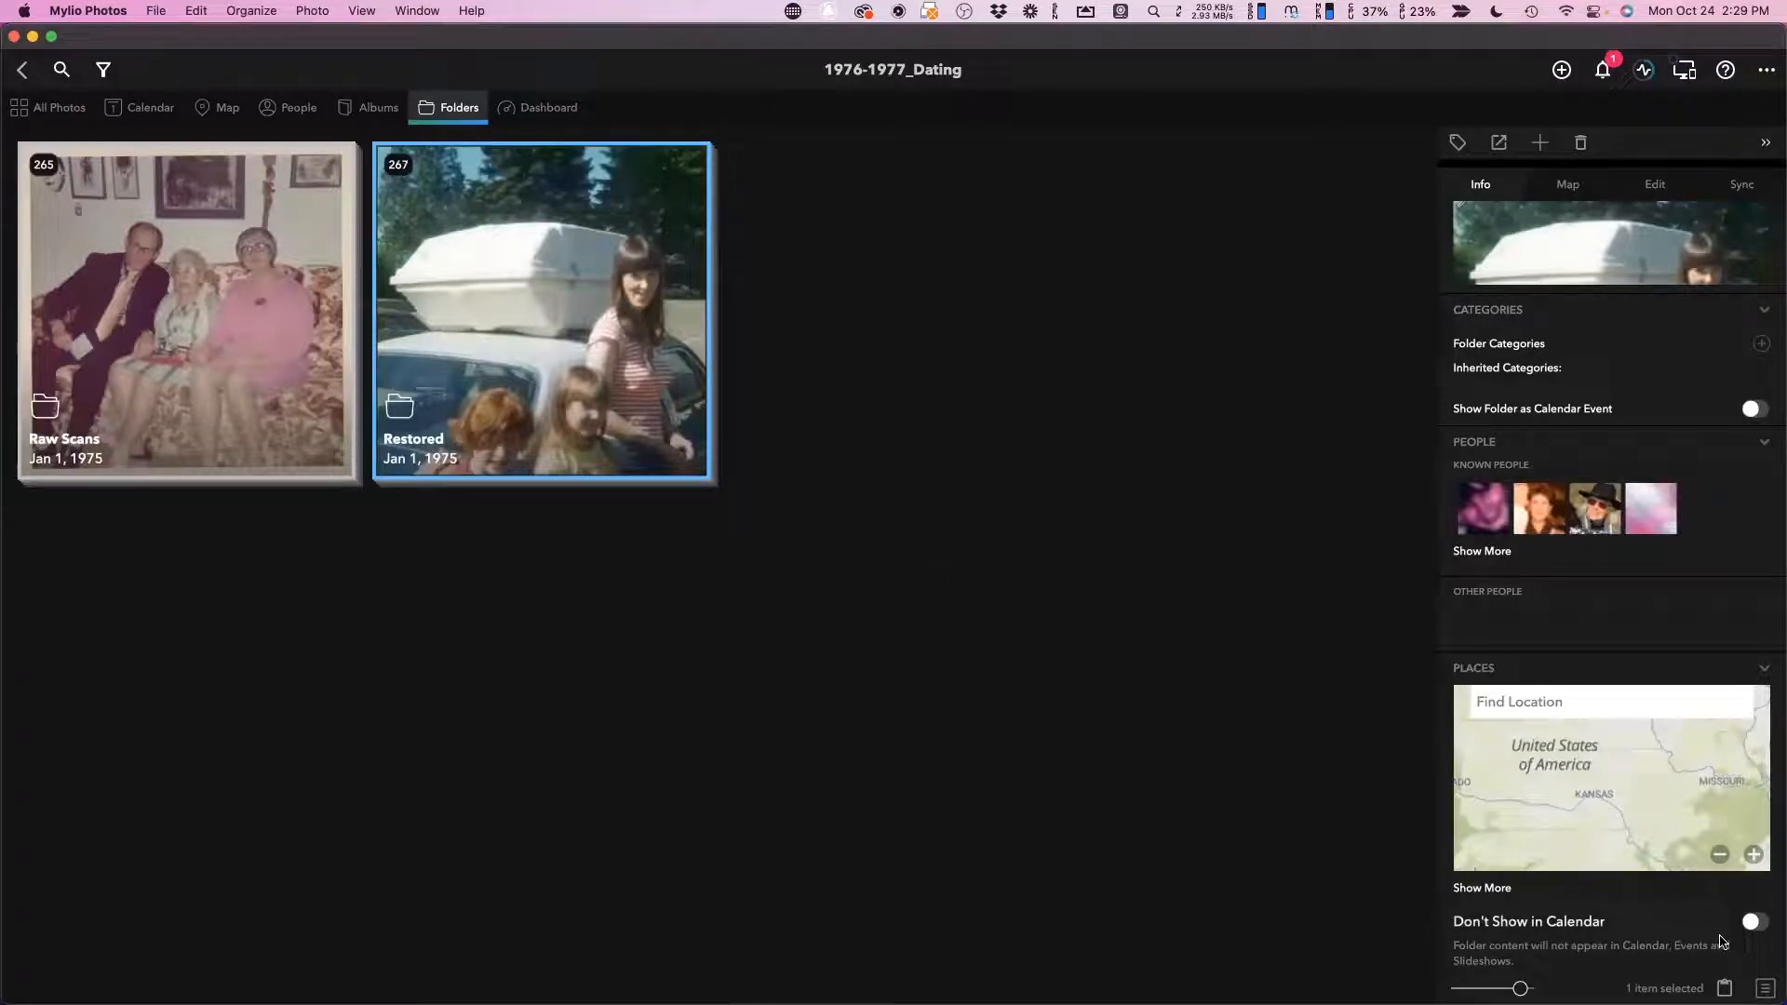
# Reopen 1976-1977_Dating from FastFoto, enable Don't Show in Calendar for its Raw Scans subfolder, and return to FastFoto.
pyautogui.click(25, 72)
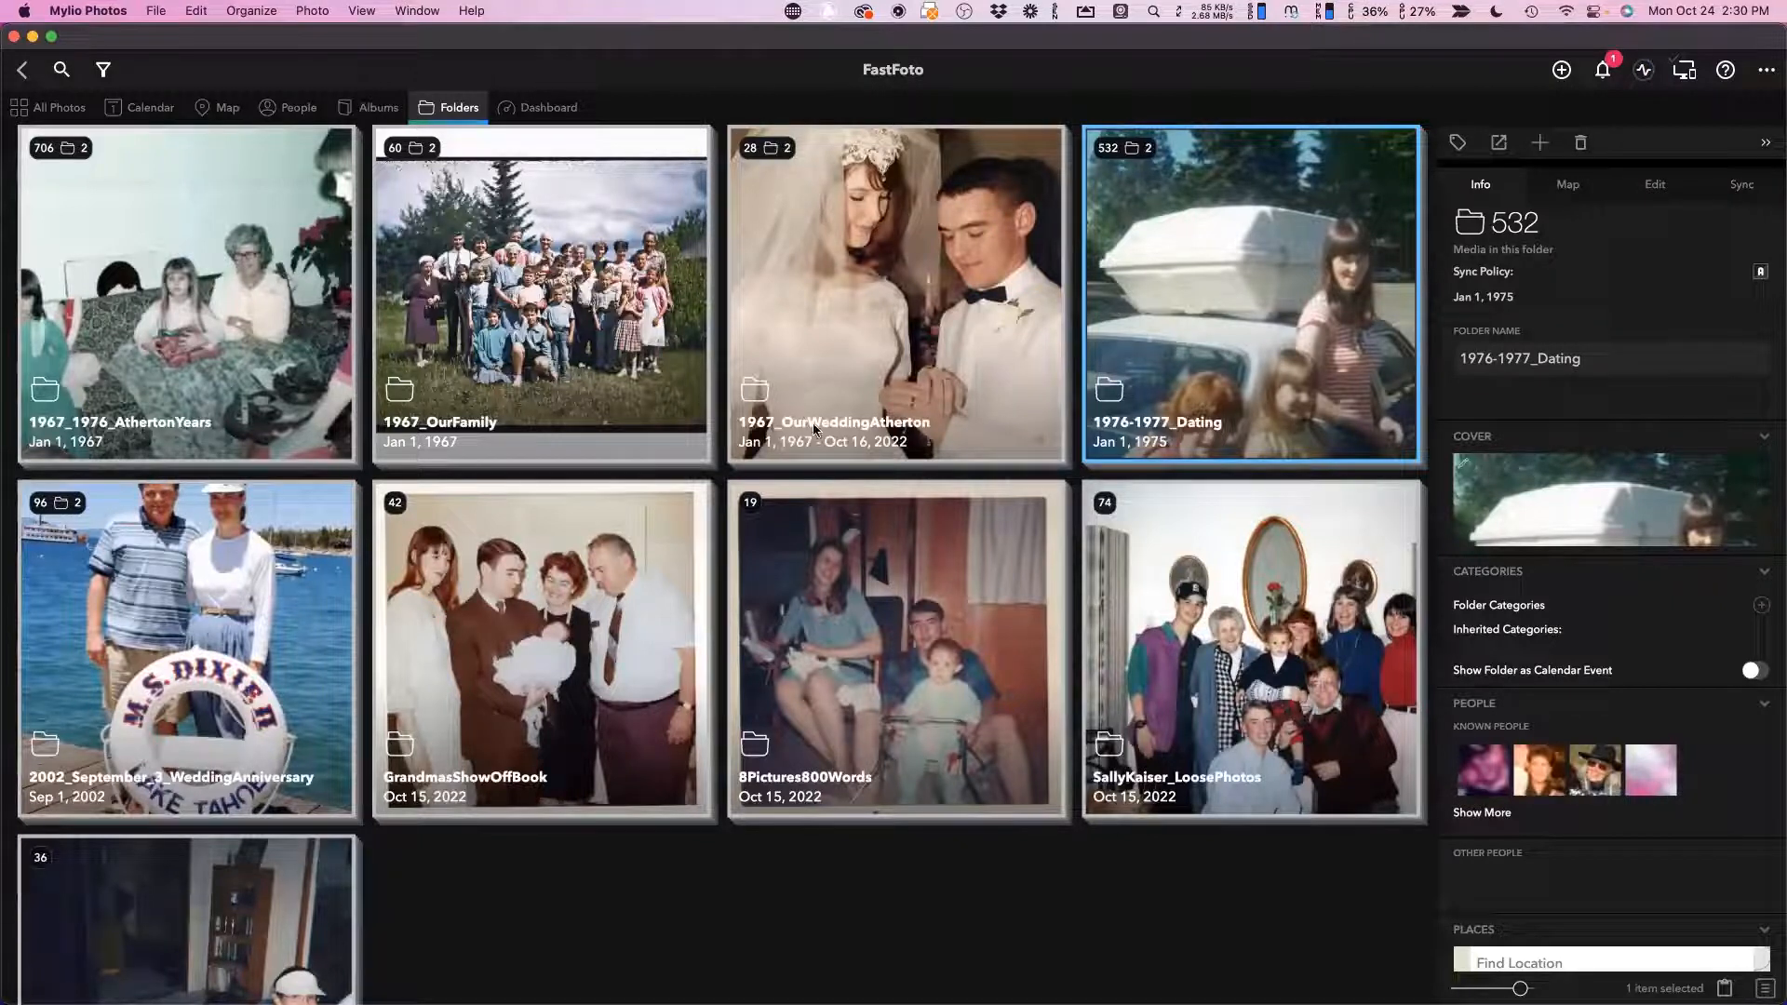
pyautogui.doubleClick(1243, 403)
pyautogui.click(146, 320)
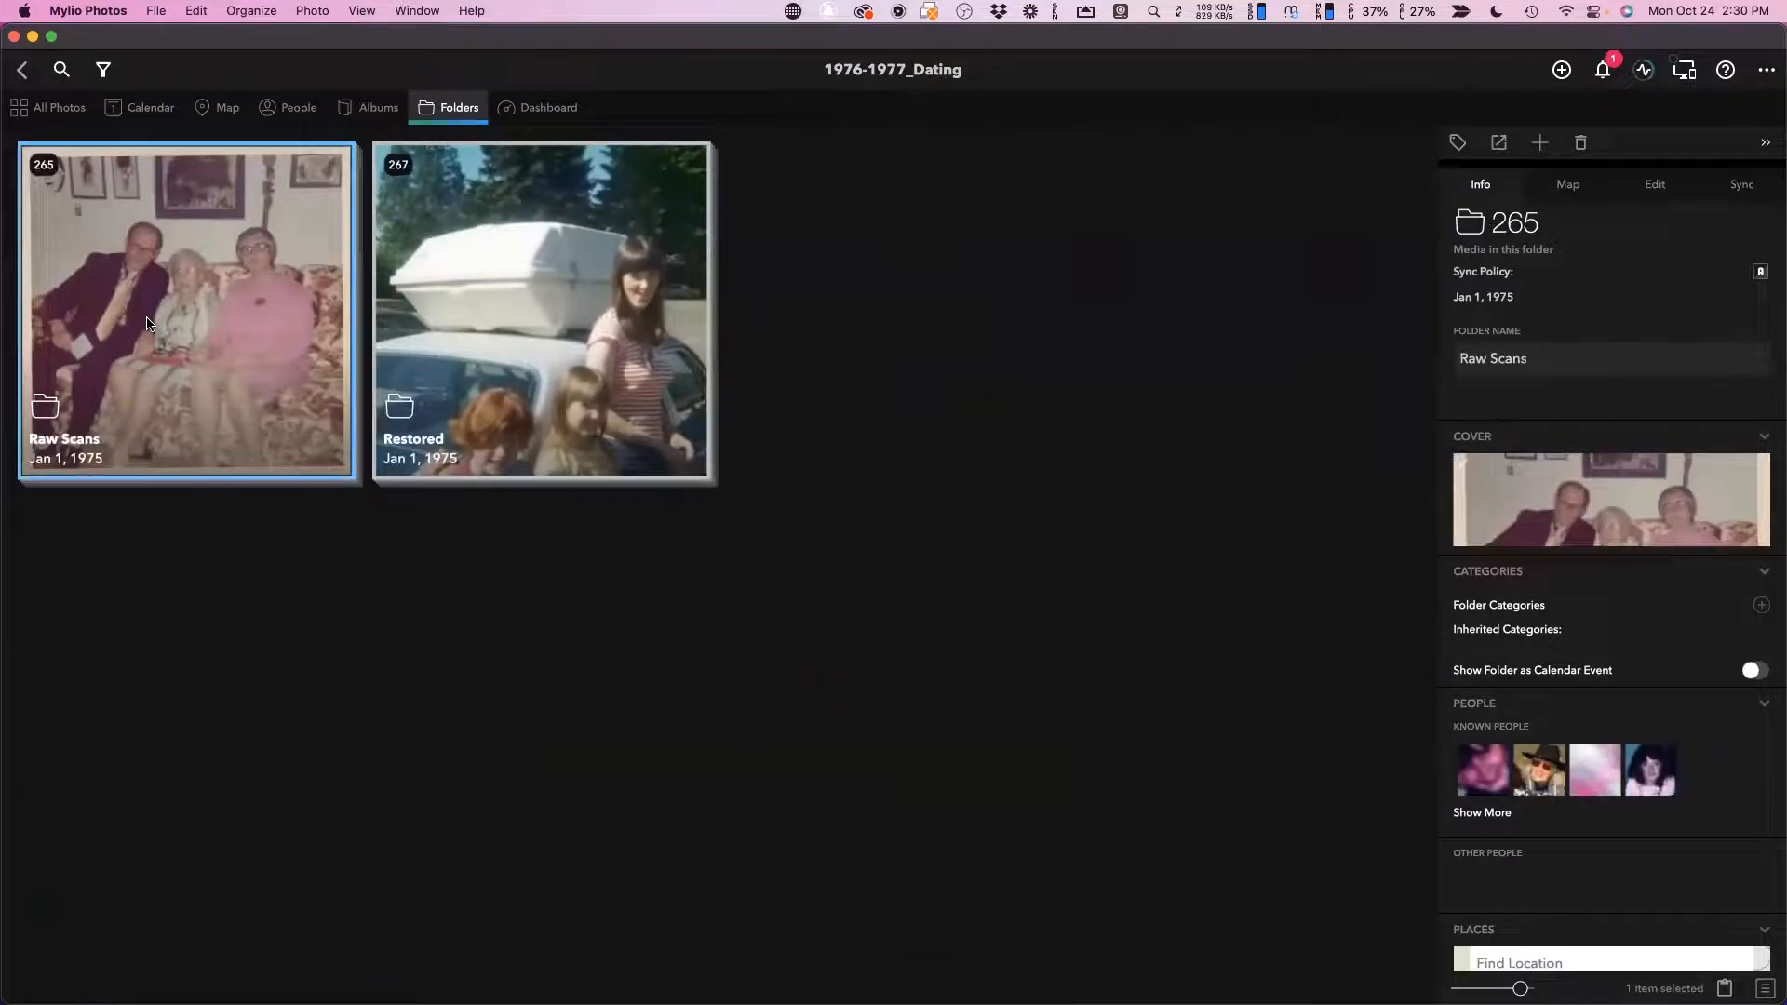
pyautogui.scroll(-4, 1582, 828)
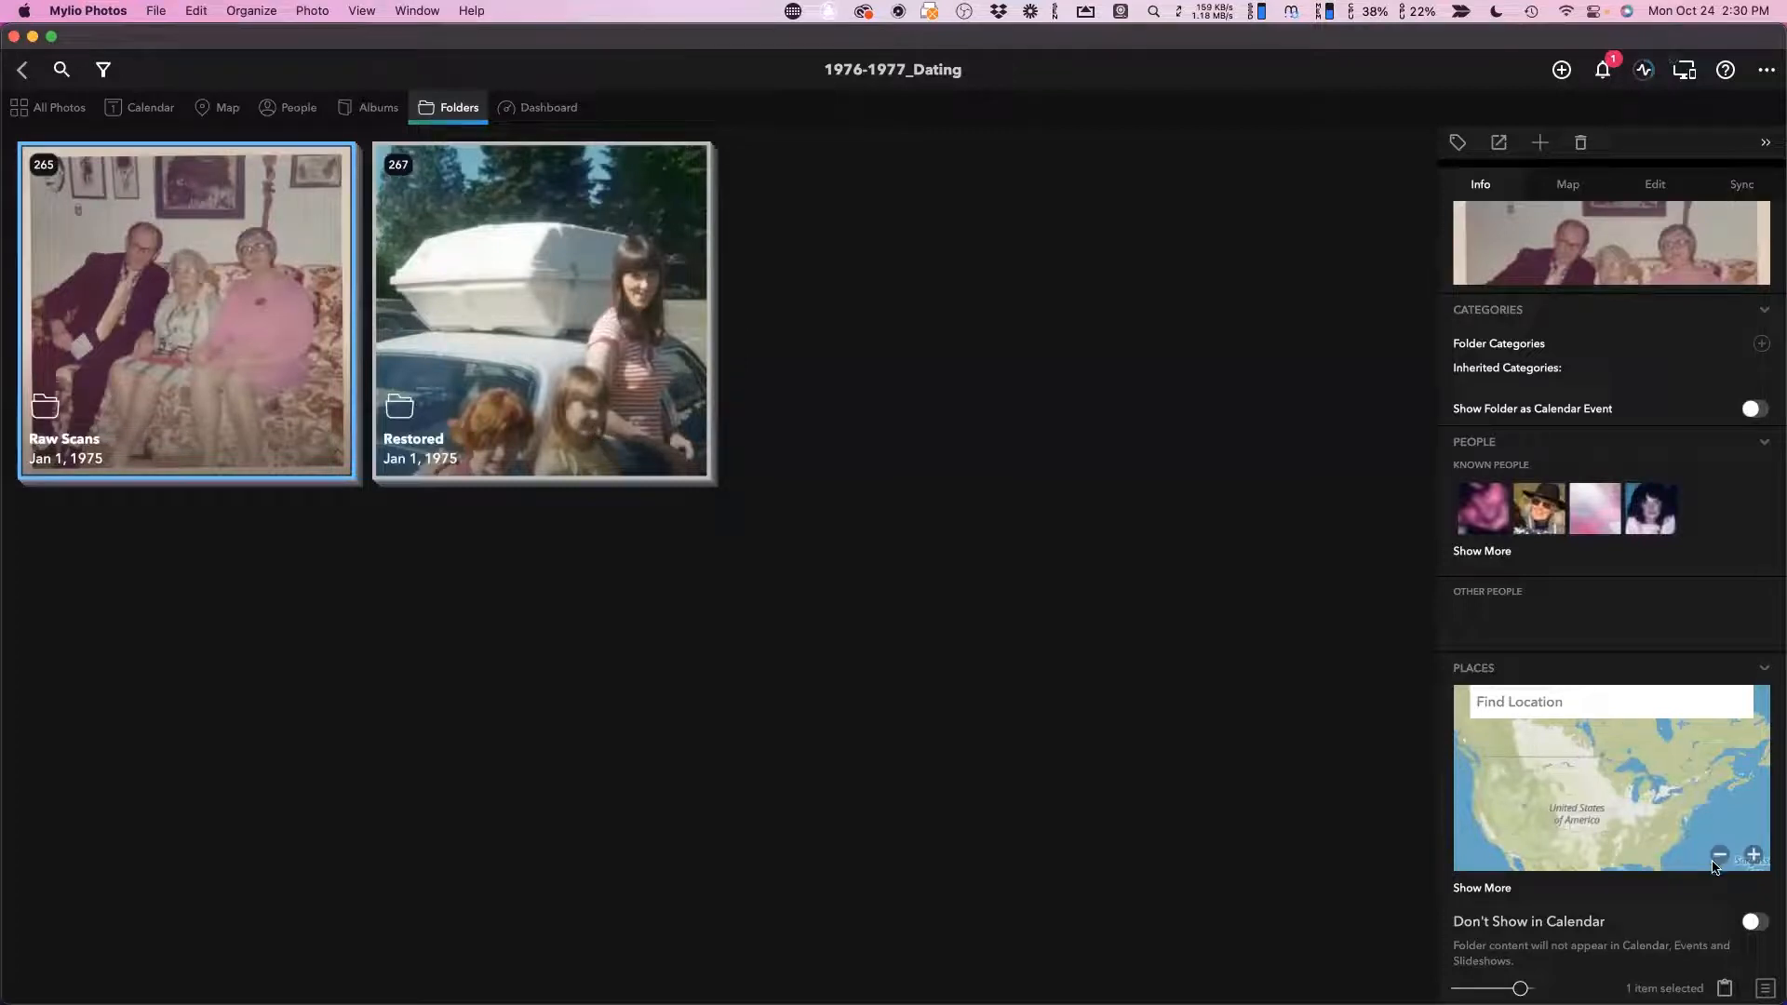
pyautogui.click(1754, 923)
pyautogui.click(20, 70)
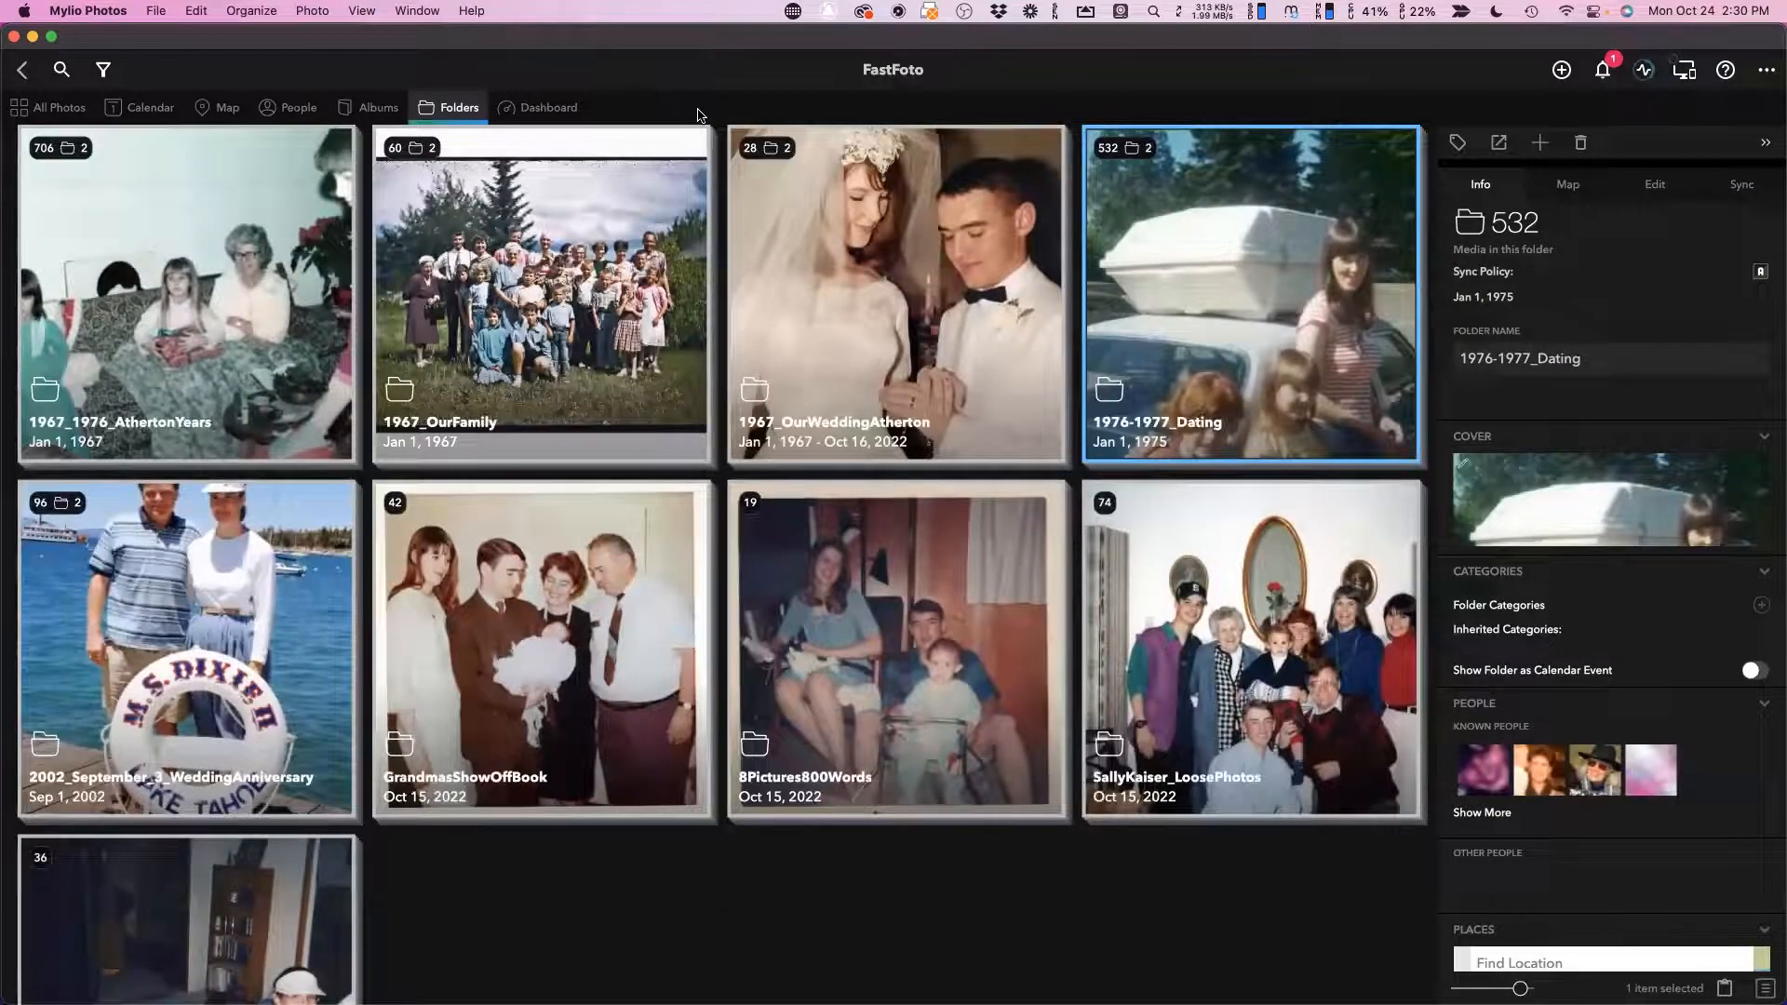
# Switch to the Preview presentation, look through its slides up to the Mylio Photos clipboard bonus tip, and return to Mylio Photos.
pyautogui.press('super+Tab')
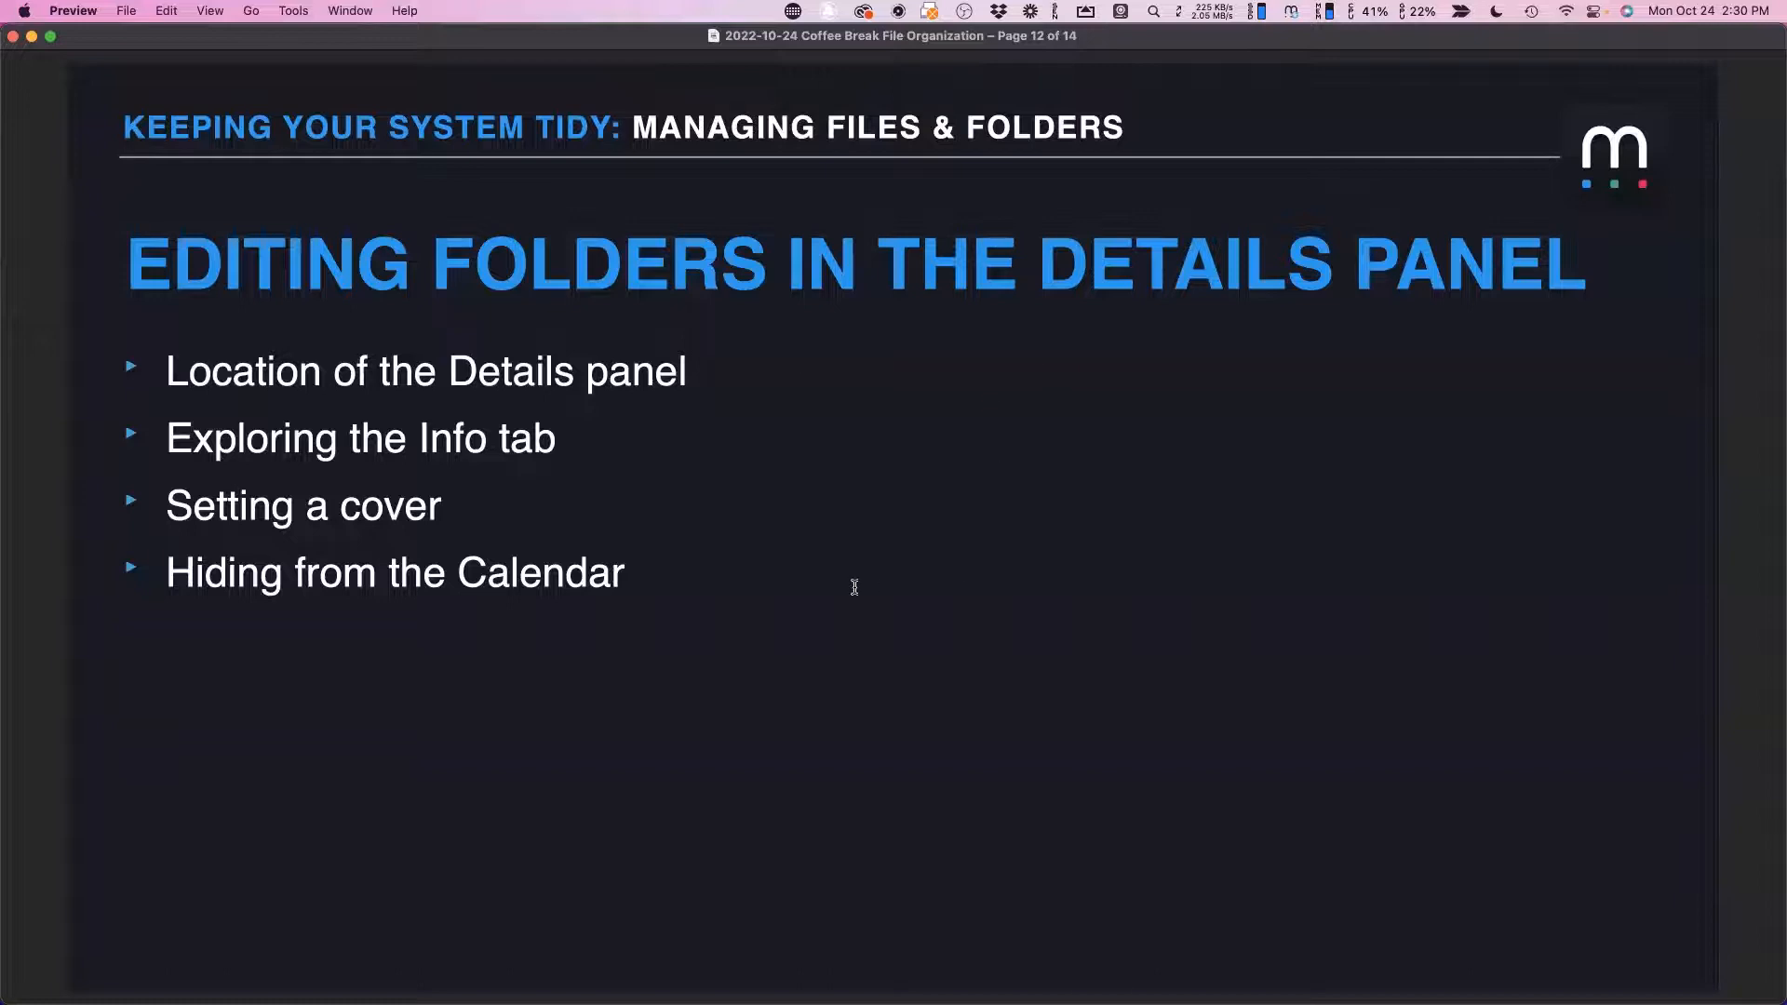
pyautogui.scroll(-2, 541, 624)
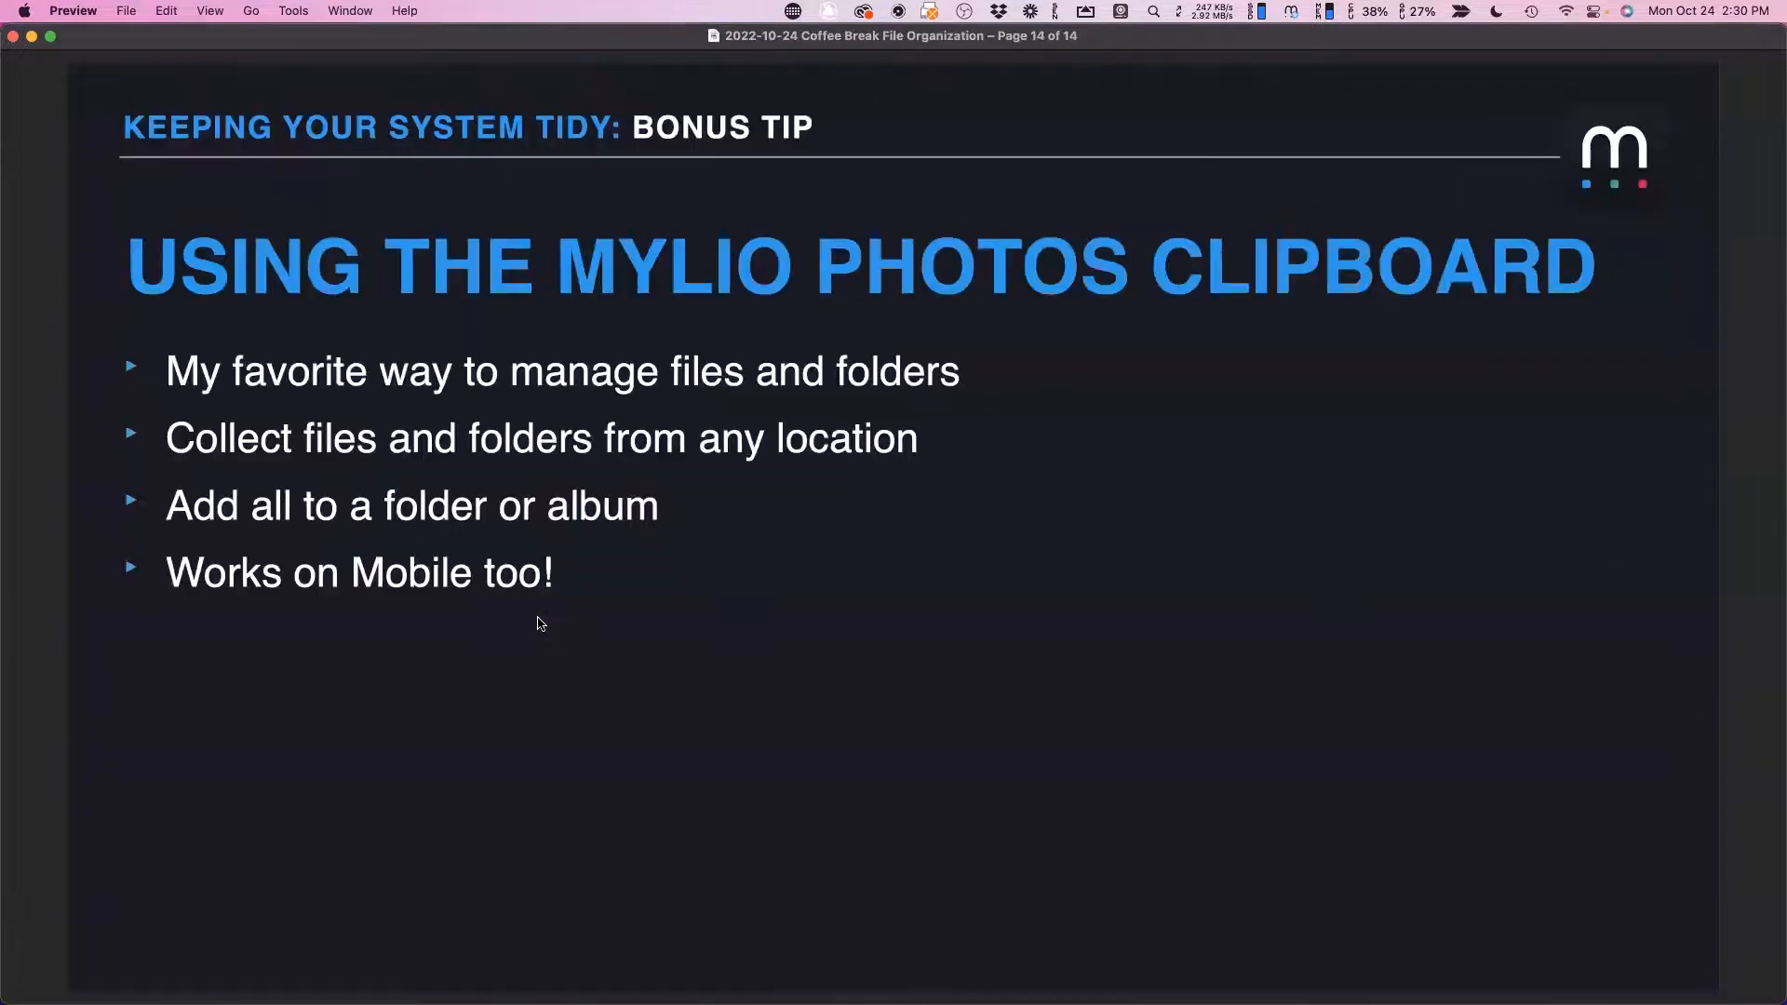
pyautogui.scroll(1, 541, 623)
pyautogui.press('super+Tab')
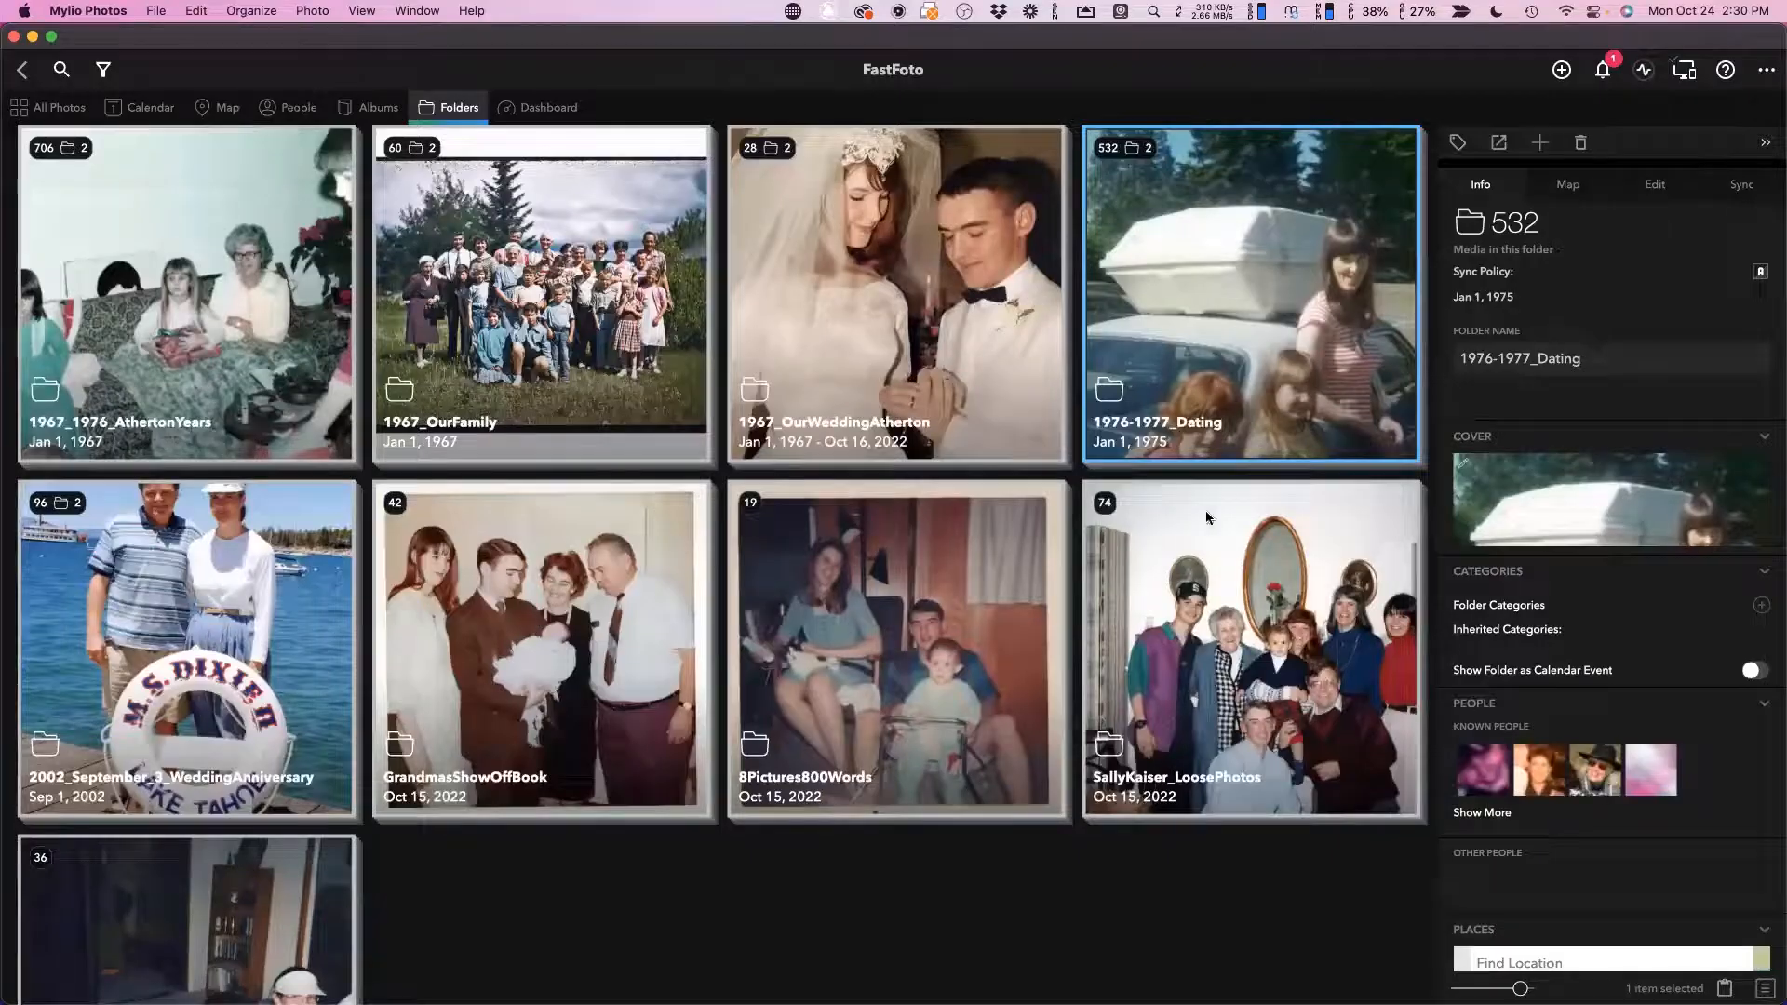
# Select the 1967 folders in FastFoto one after another and examine their cover photos.
pyautogui.click(834, 326)
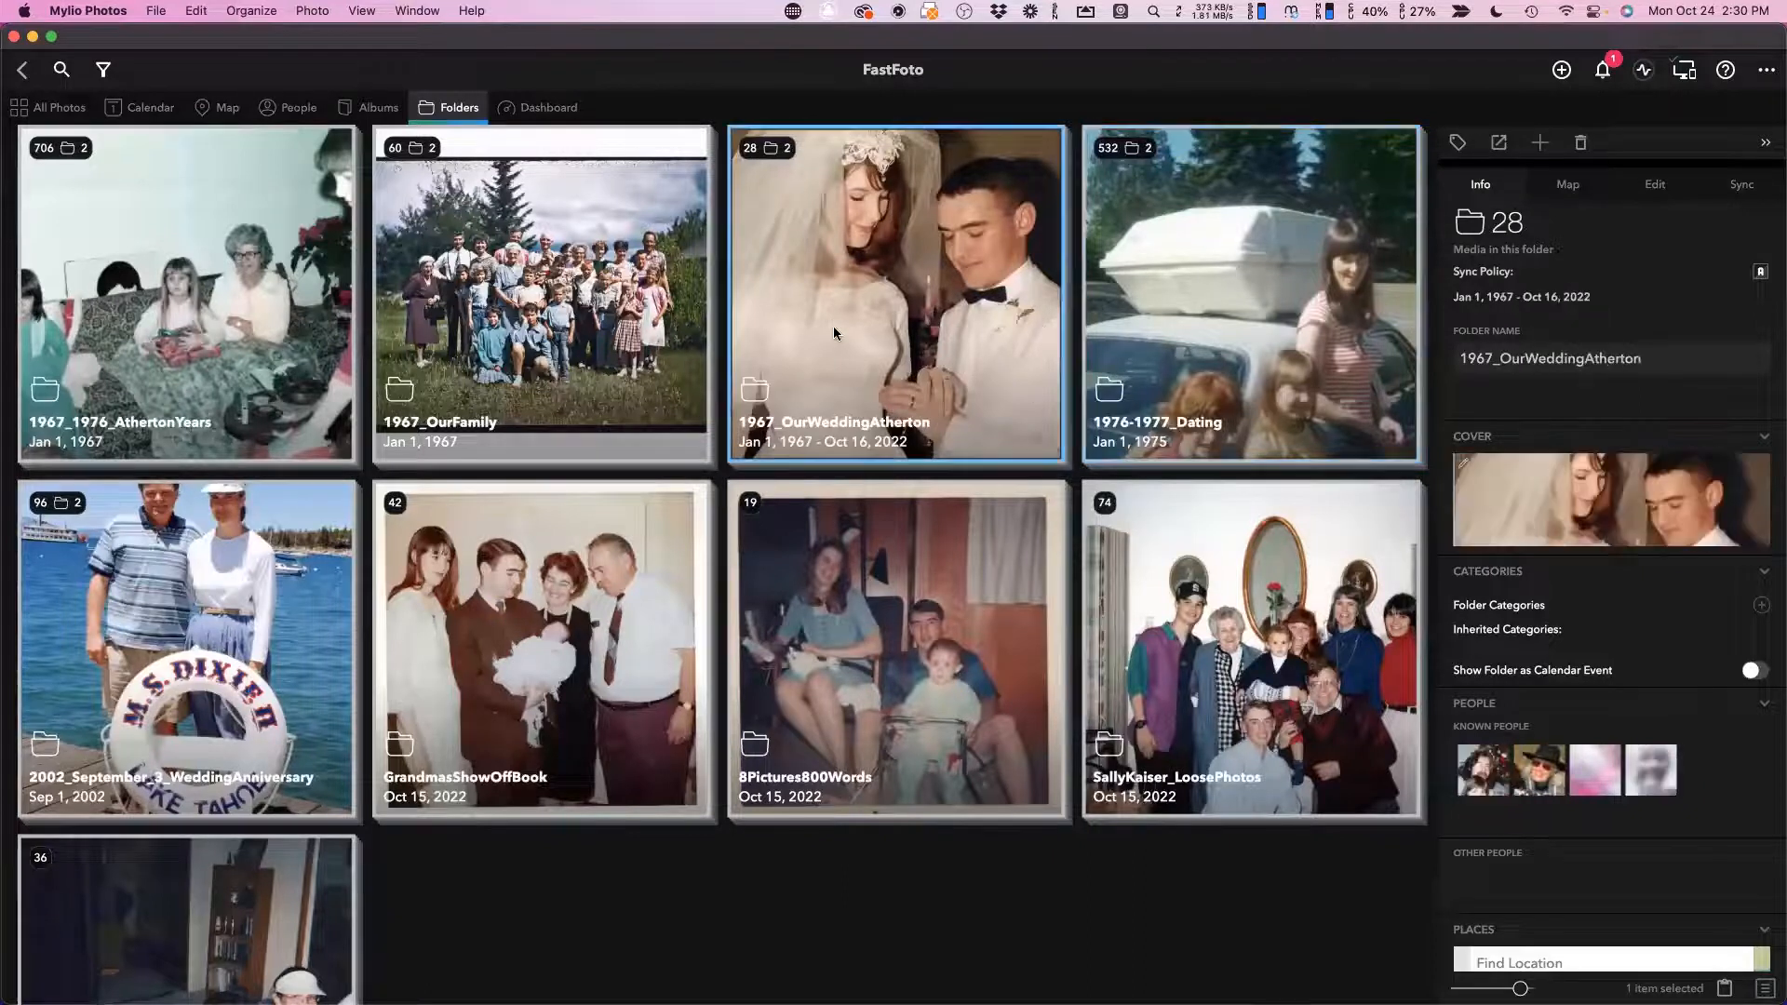
pyautogui.click(310, 323)
pyautogui.click(592, 301)
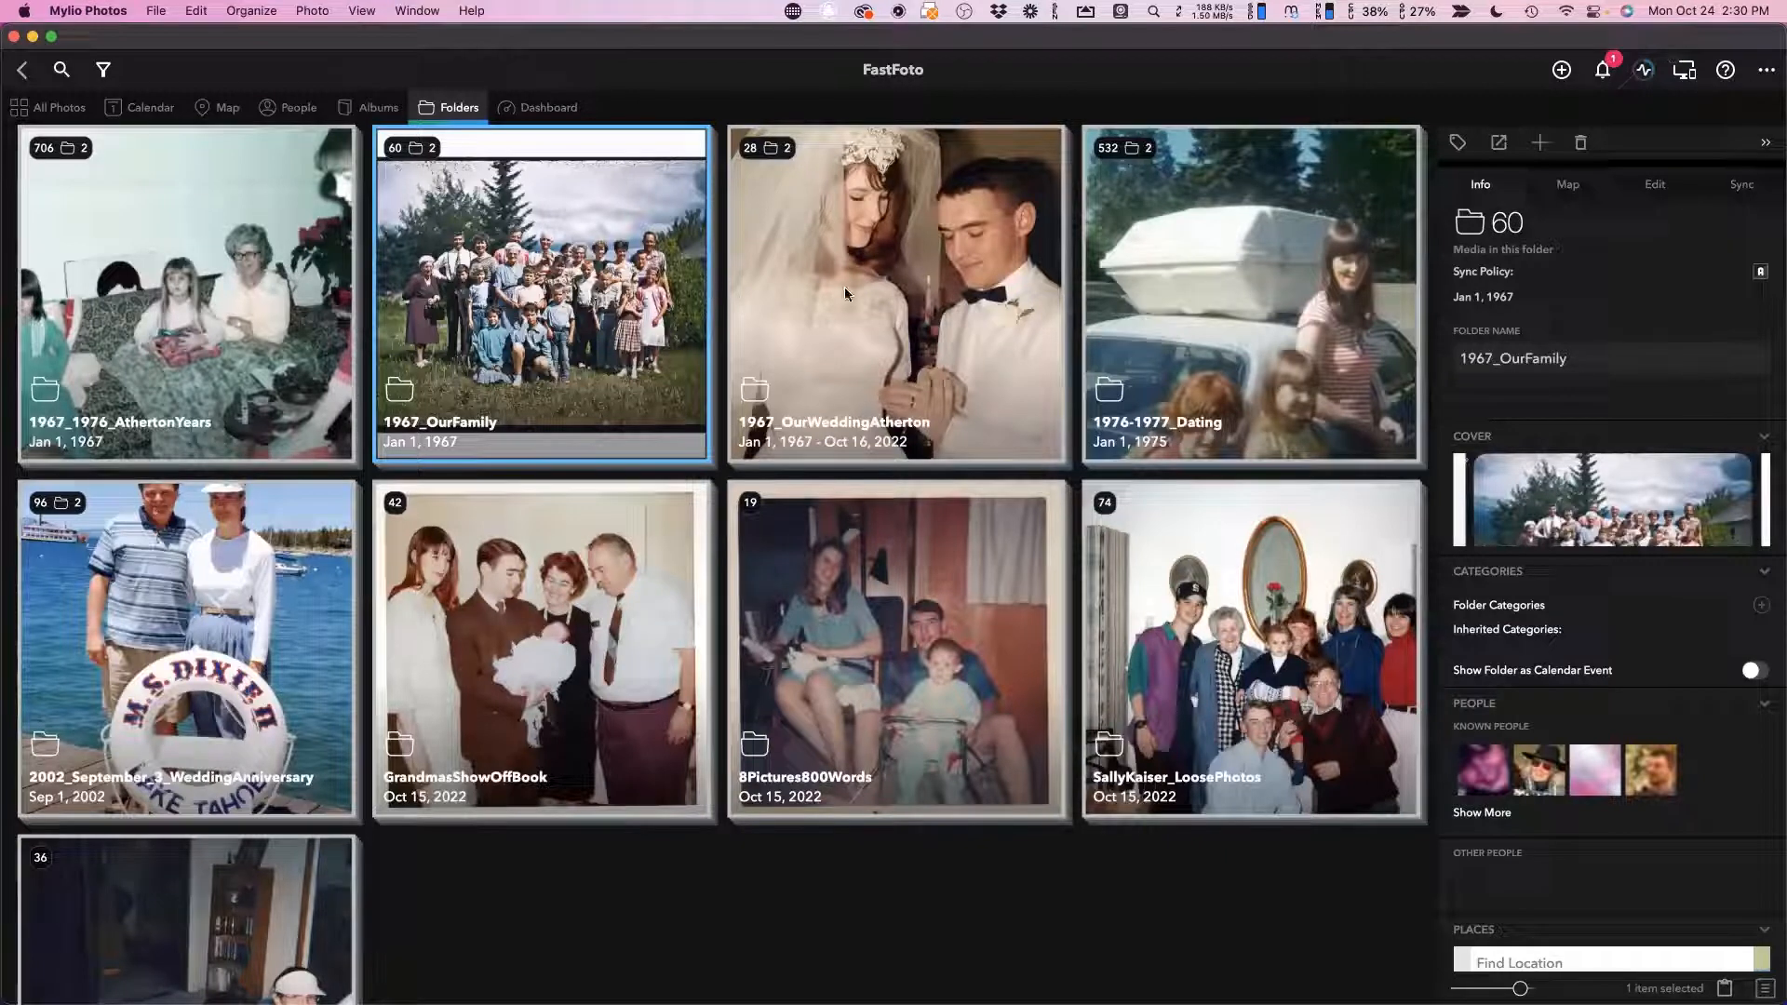
# In the Restored subfolder of 1976-1977_Dating, flag the lakeshore photo of an adult with two children to set it as cover.
pyautogui.click(1131, 282)
pyautogui.doubleClick(1131, 279)
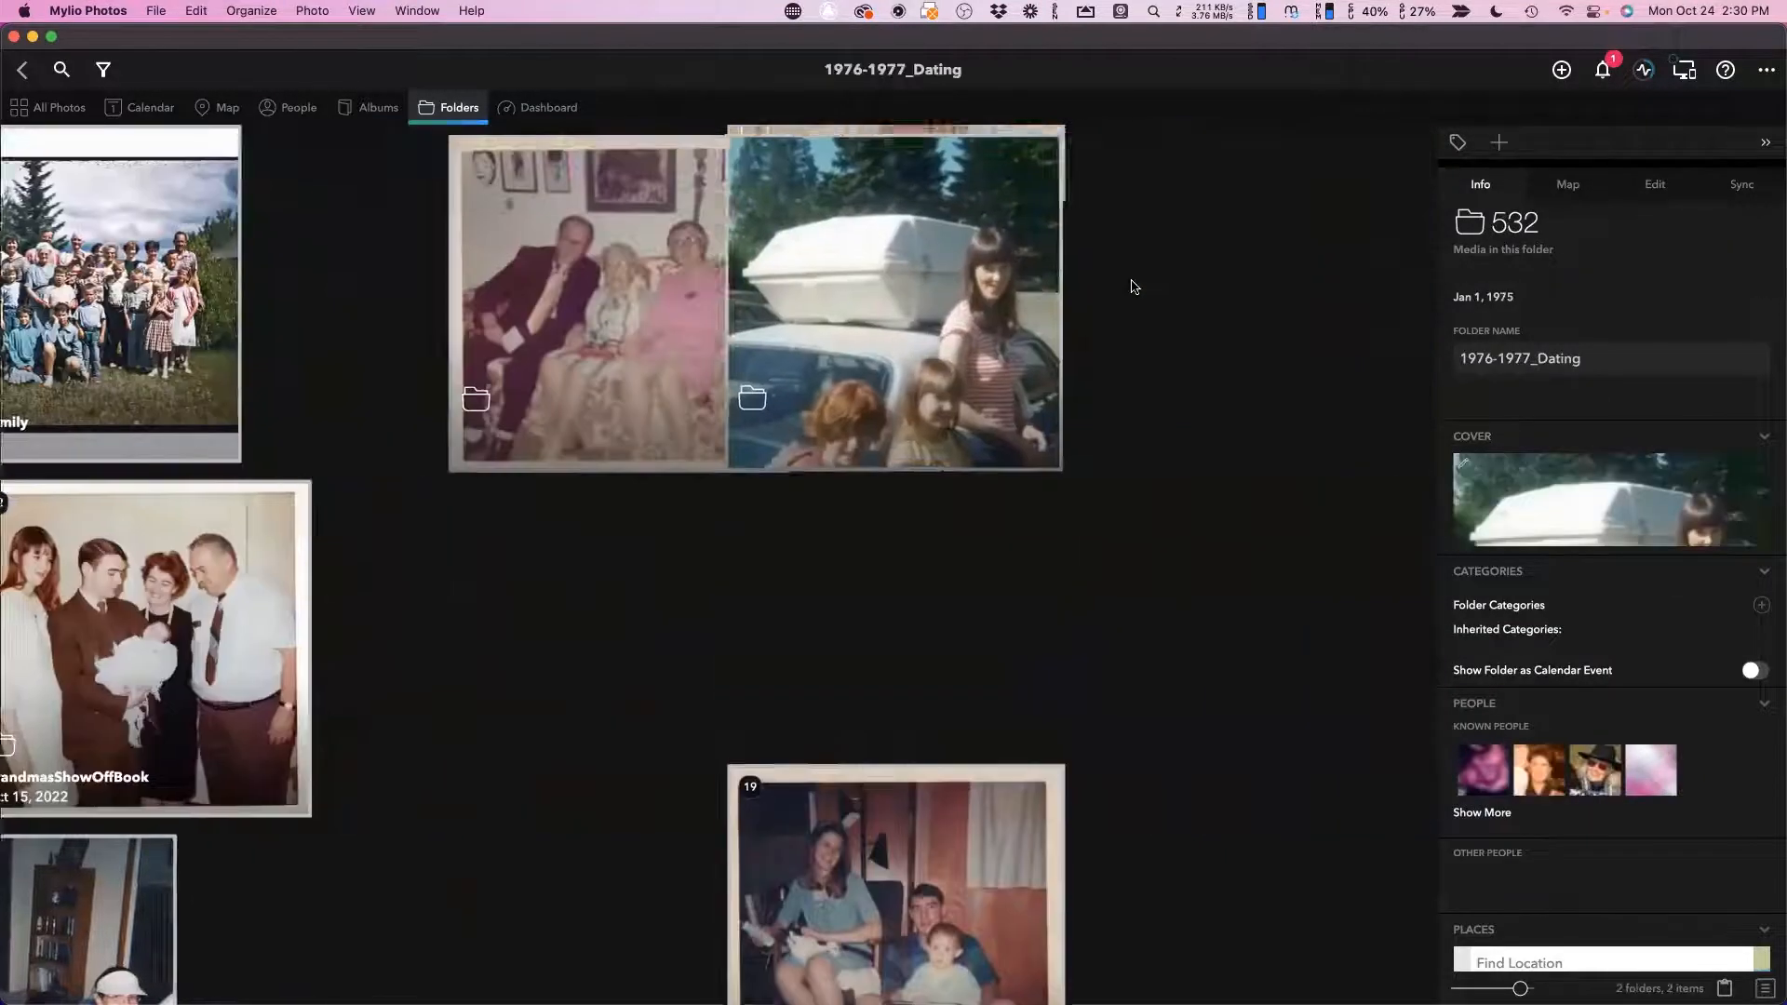
pyautogui.doubleClick(467, 337)
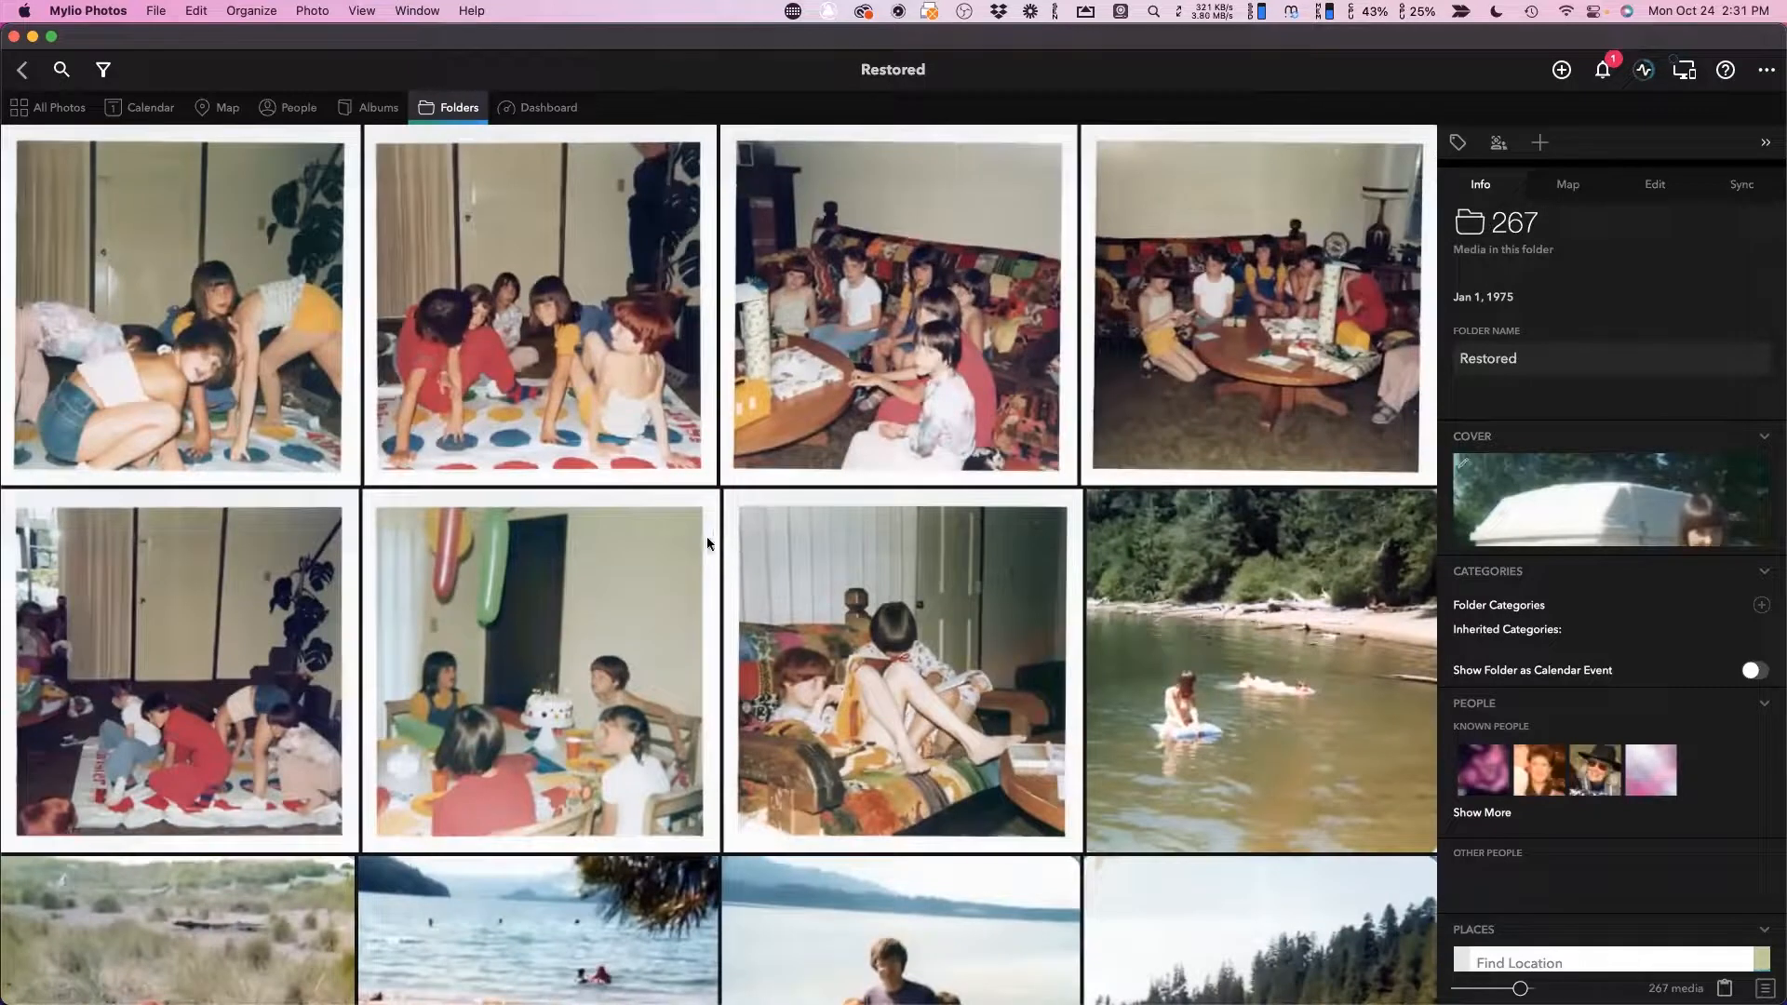
pyautogui.scroll(-3, 952, 600)
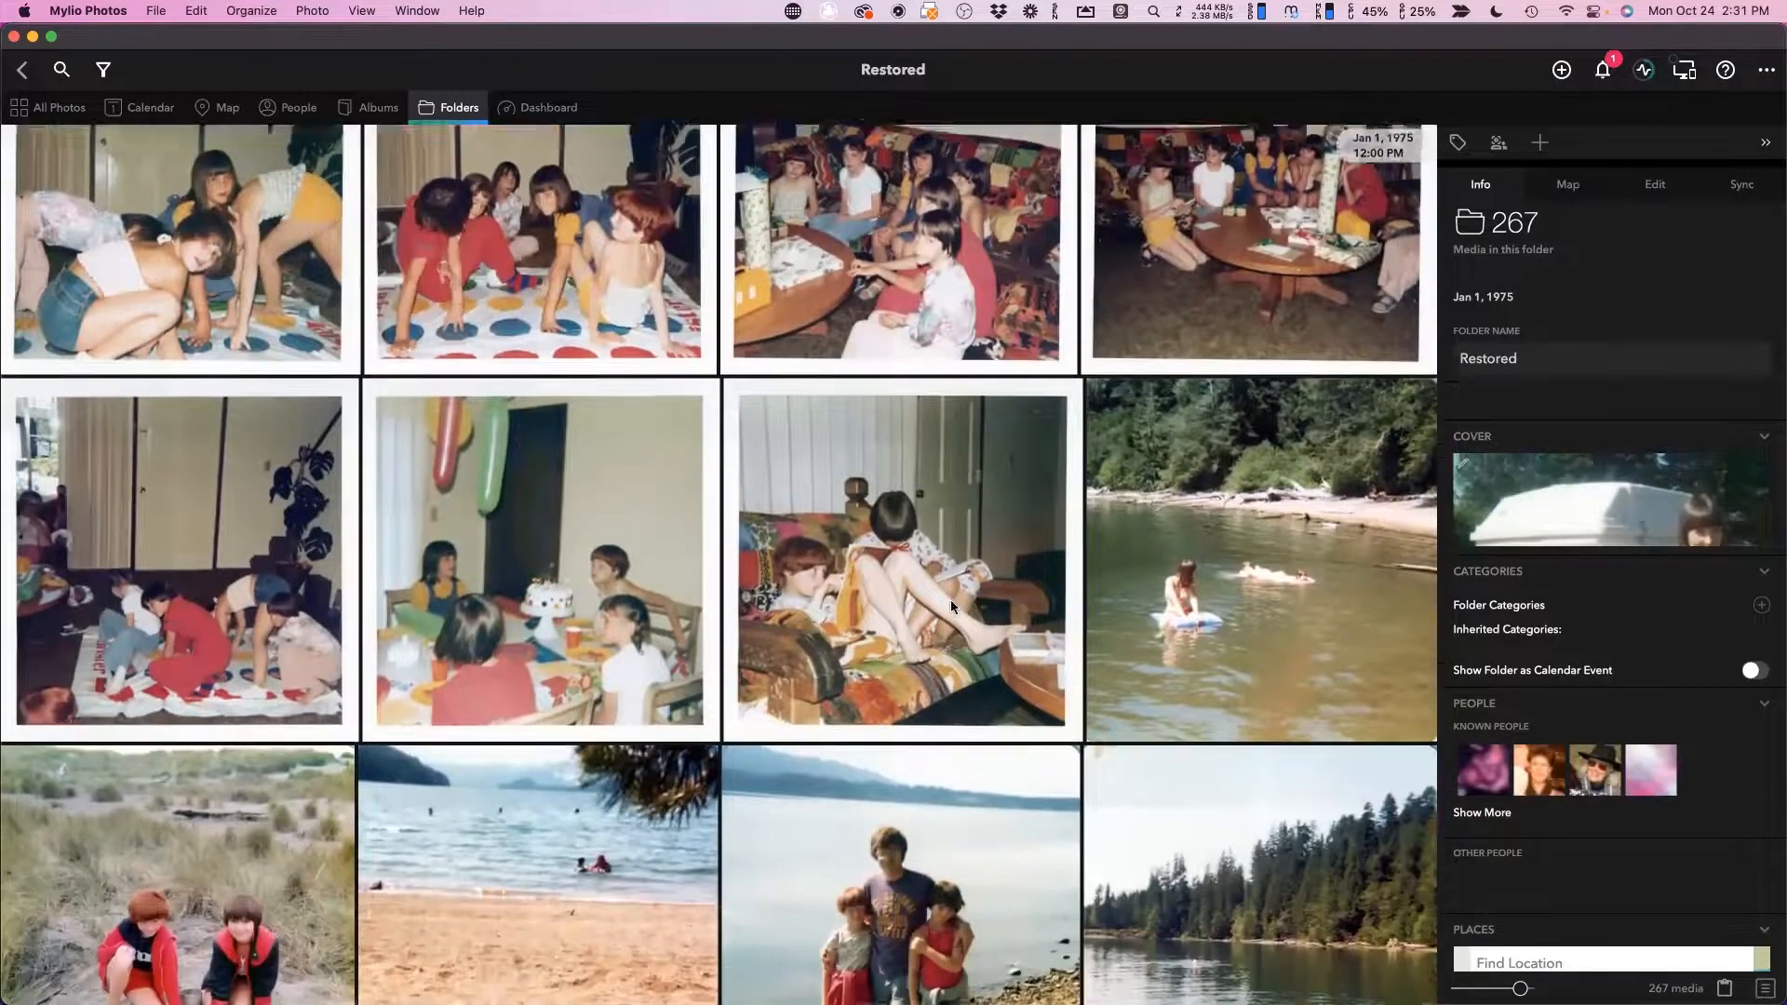
pyautogui.click(933, 681)
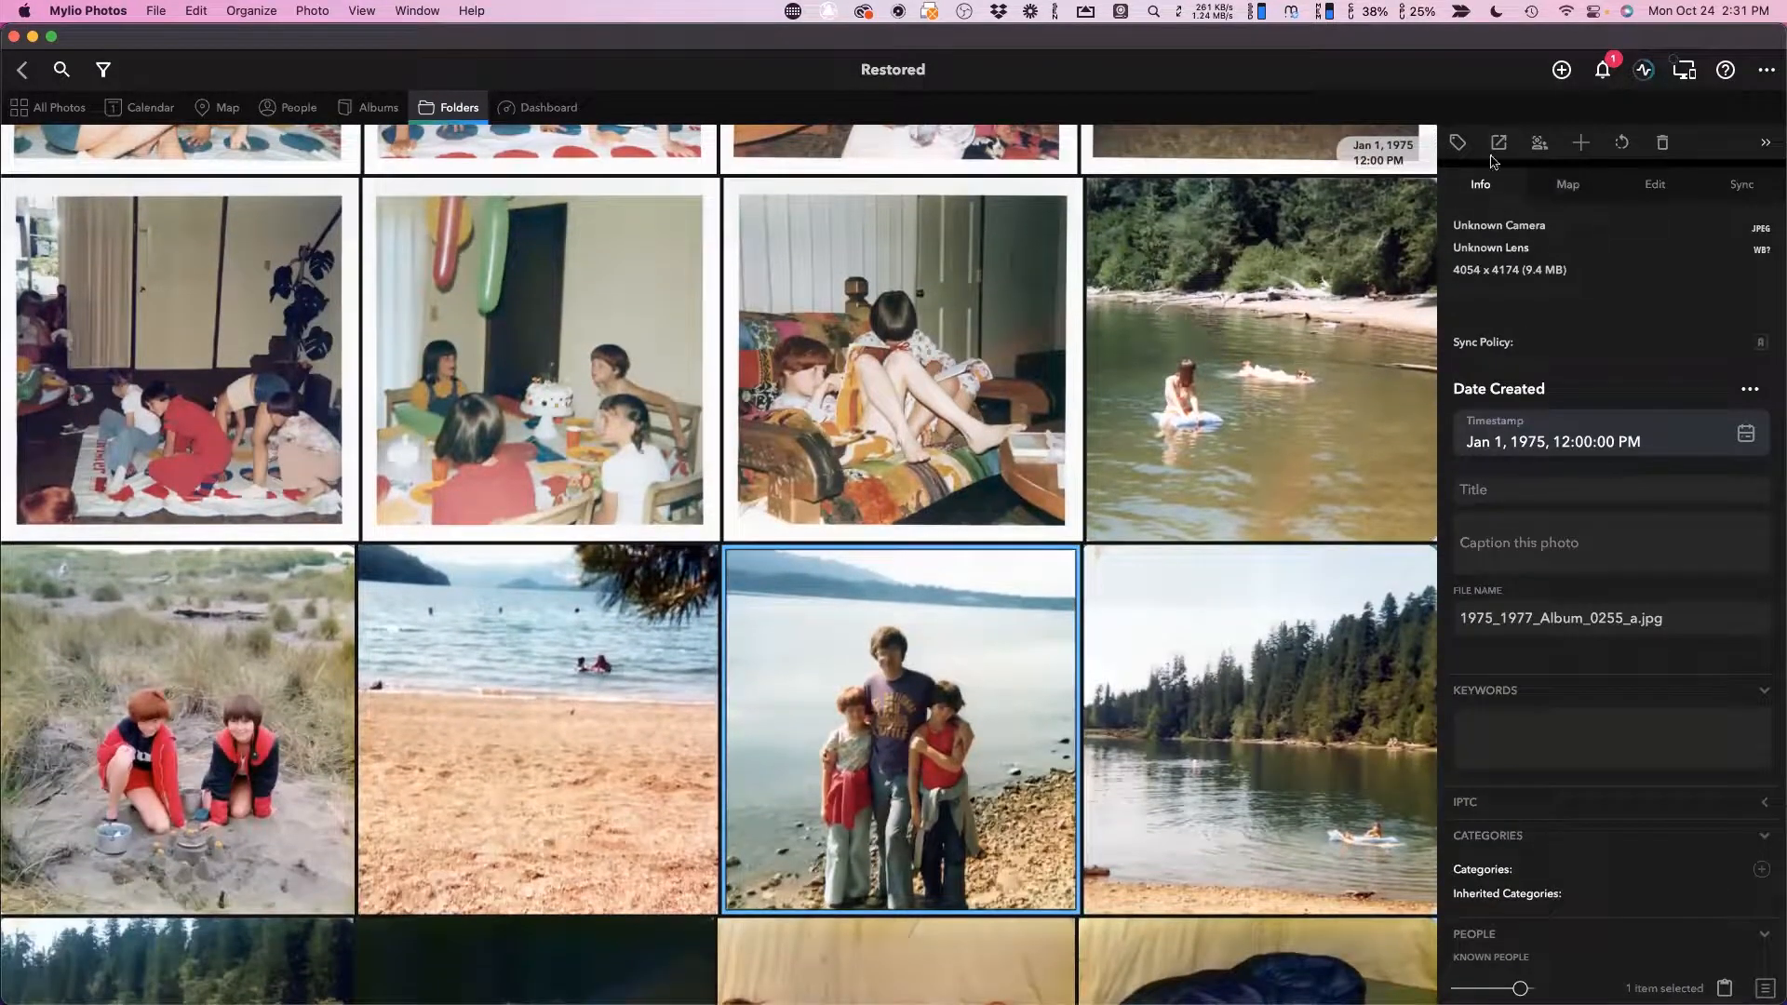
pyautogui.click(1456, 145)
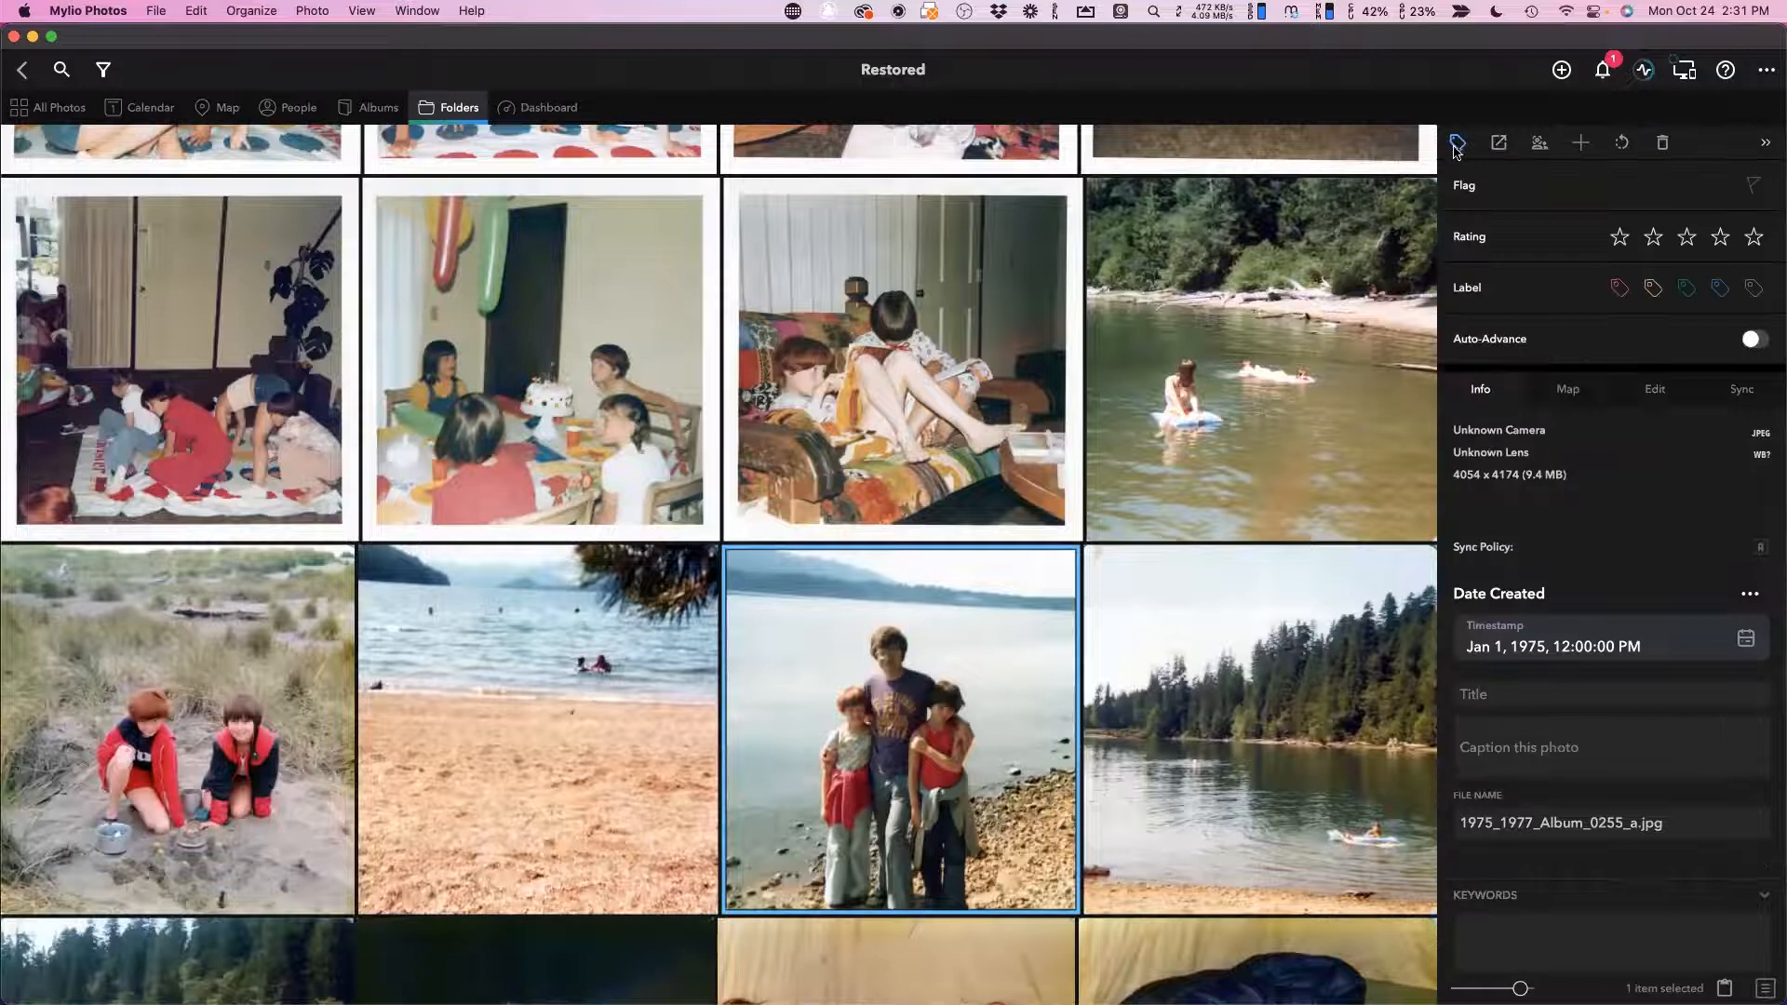
pyautogui.click(1755, 186)
# Go up through 1976-1977_Dating and FastFoto to Pictures to examine the folder covers, and reopen 1976-1977_Dating.
pyautogui.click(22, 69)
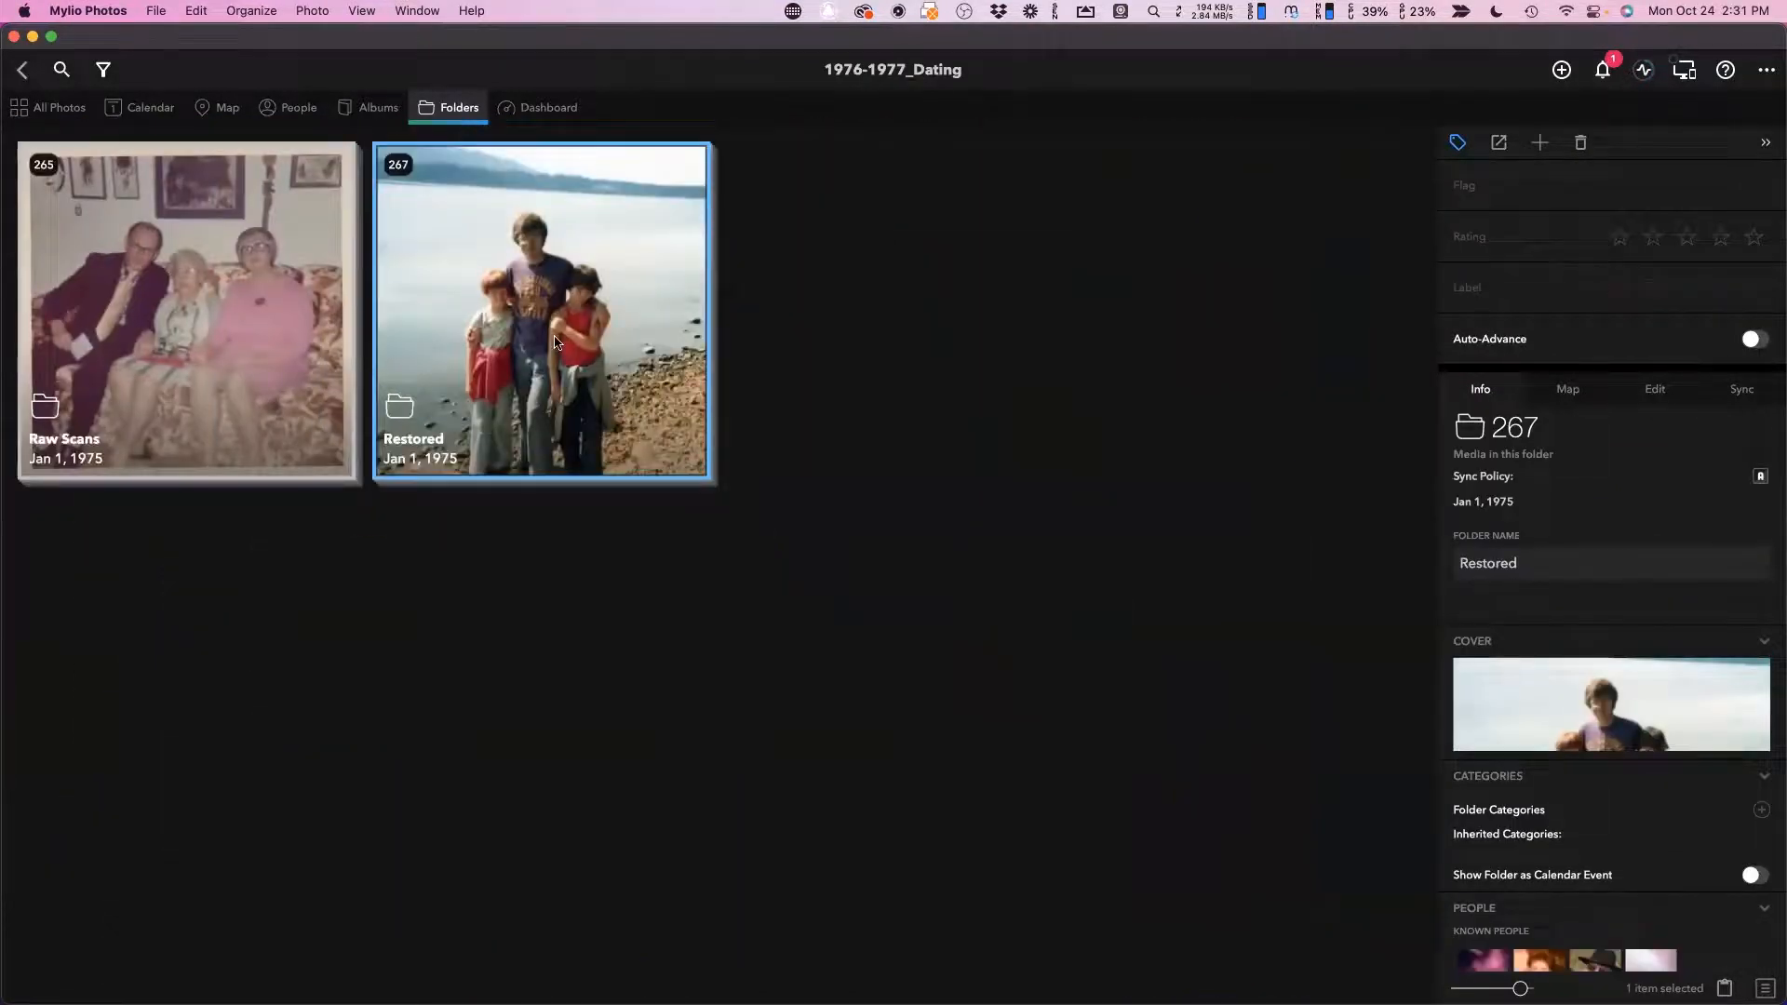
pyautogui.click(21, 70)
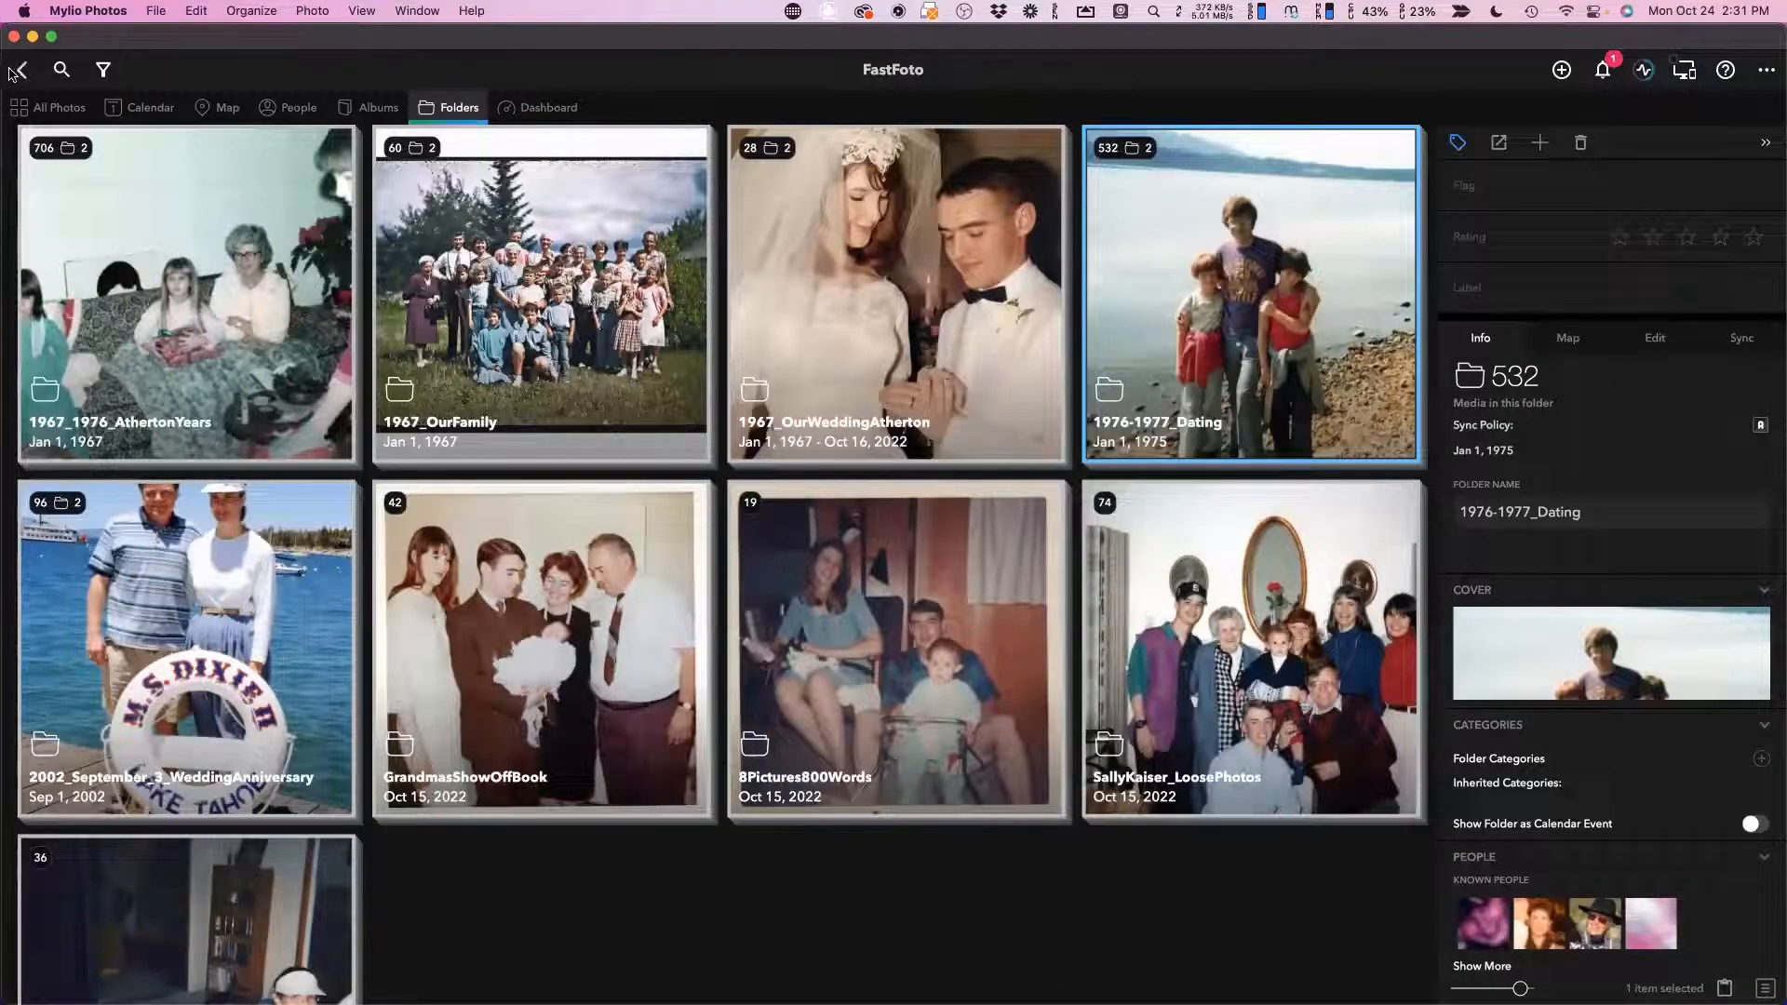
pyautogui.click(20, 69)
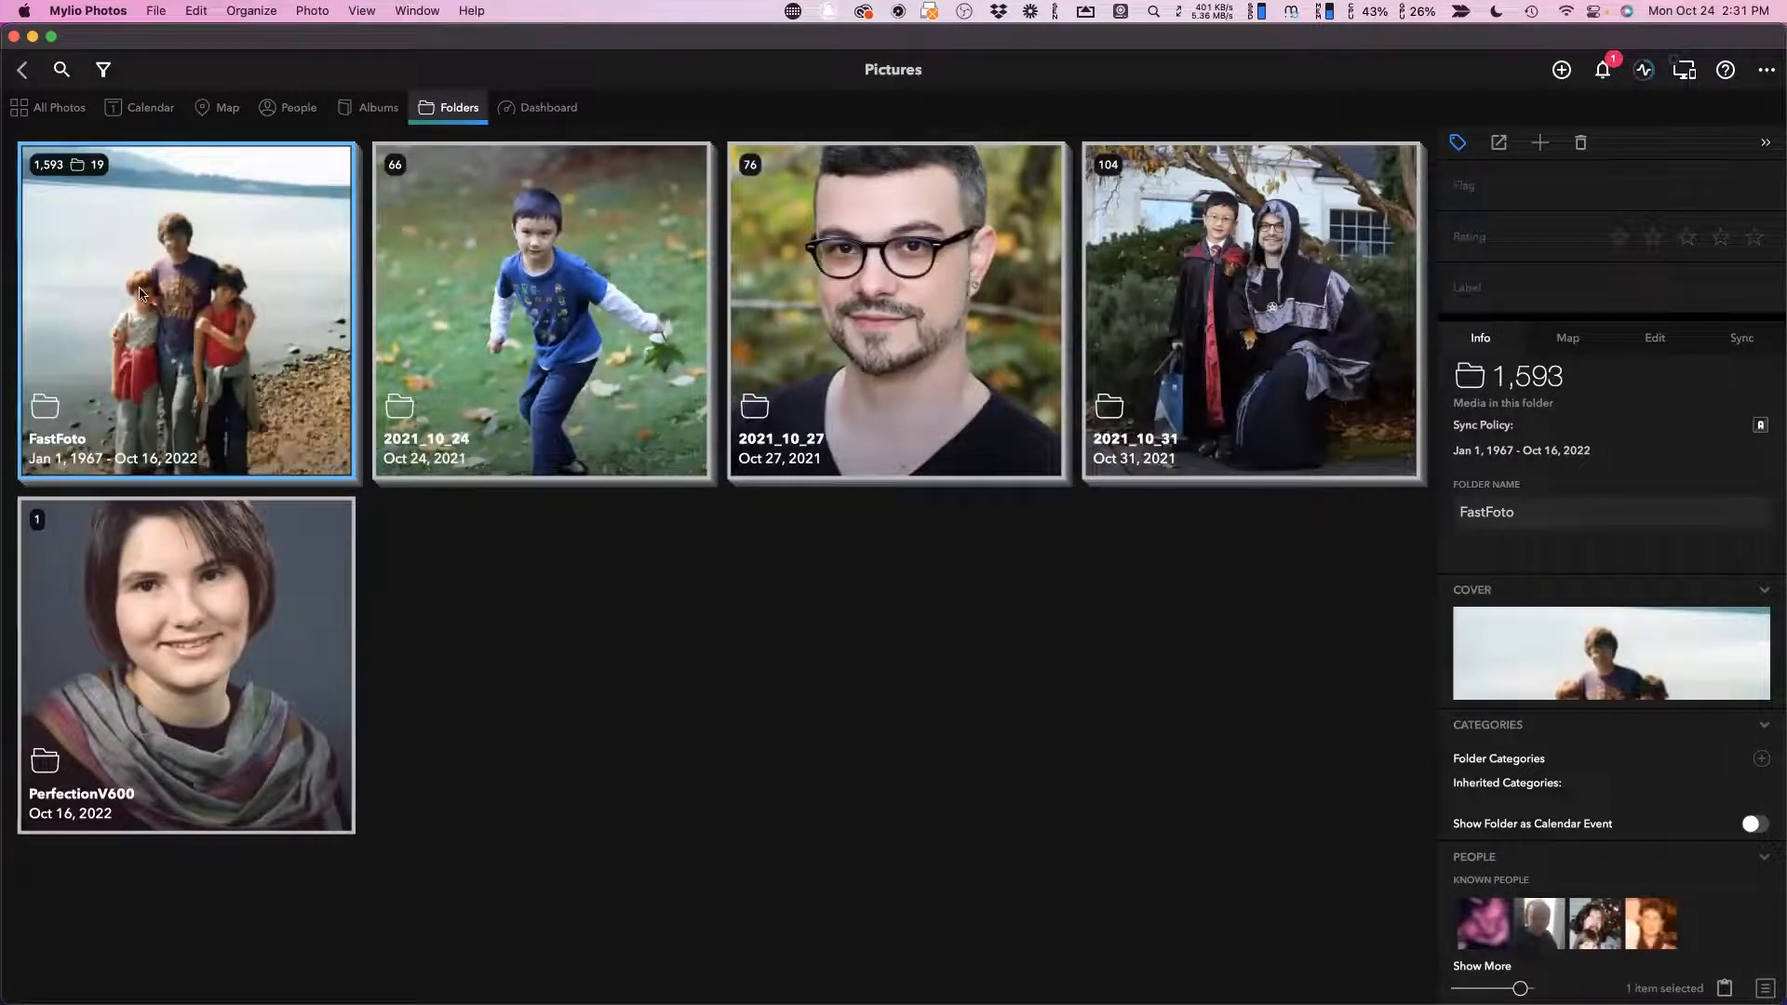
pyautogui.doubleClick(213, 292)
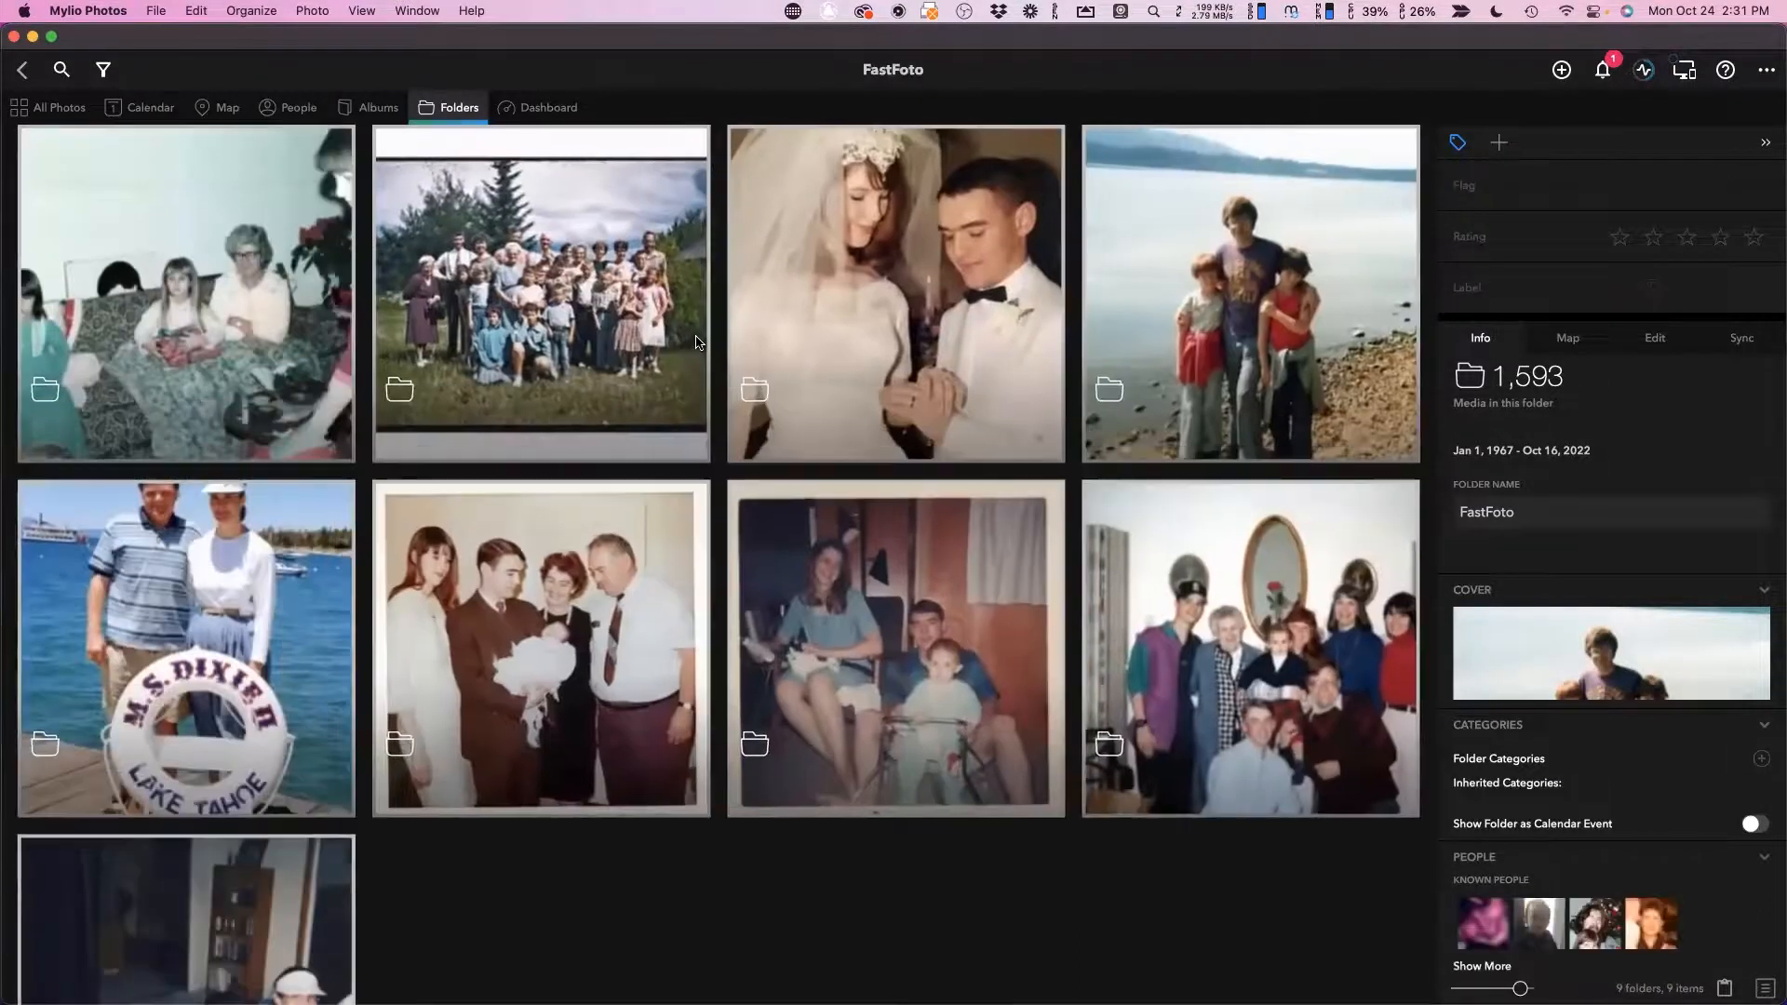
pyautogui.doubleClick(1292, 298)
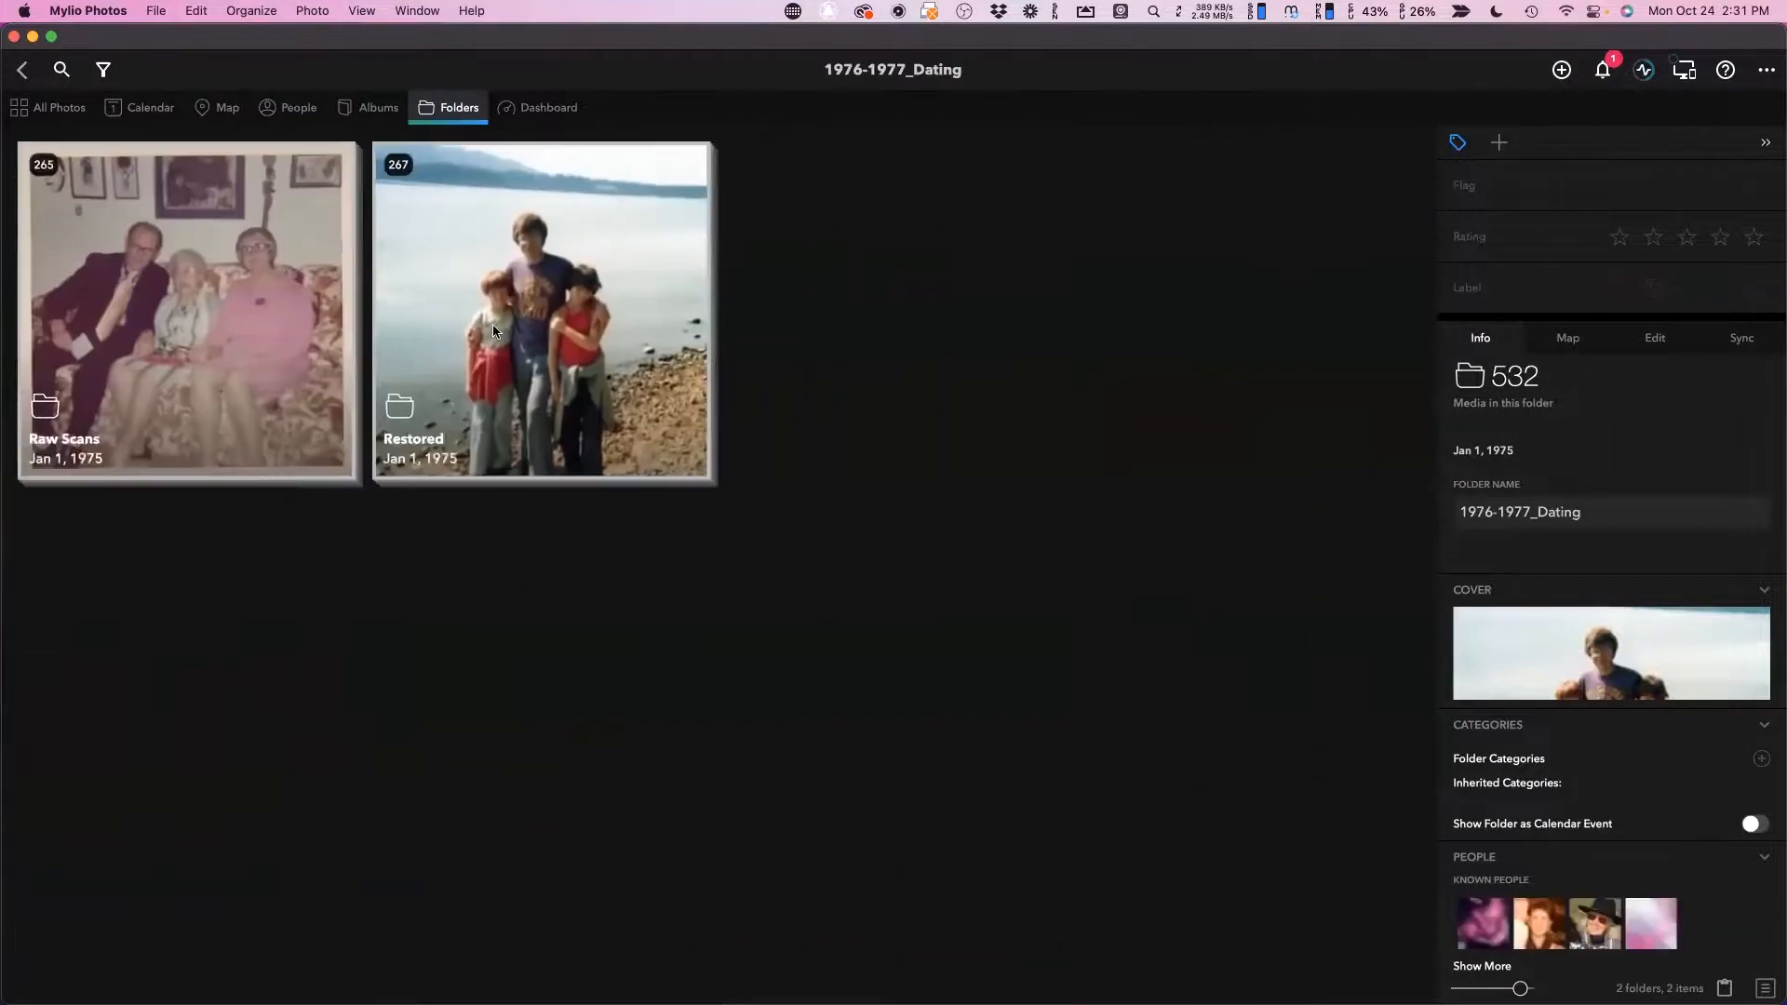
# In the Restored subfolder of 1976-1977_Dating, remove the flag from the lakeshore photo of an adult with two children and return to the parent folder.
pyautogui.click(579, 322)
pyautogui.doubleClick(579, 322)
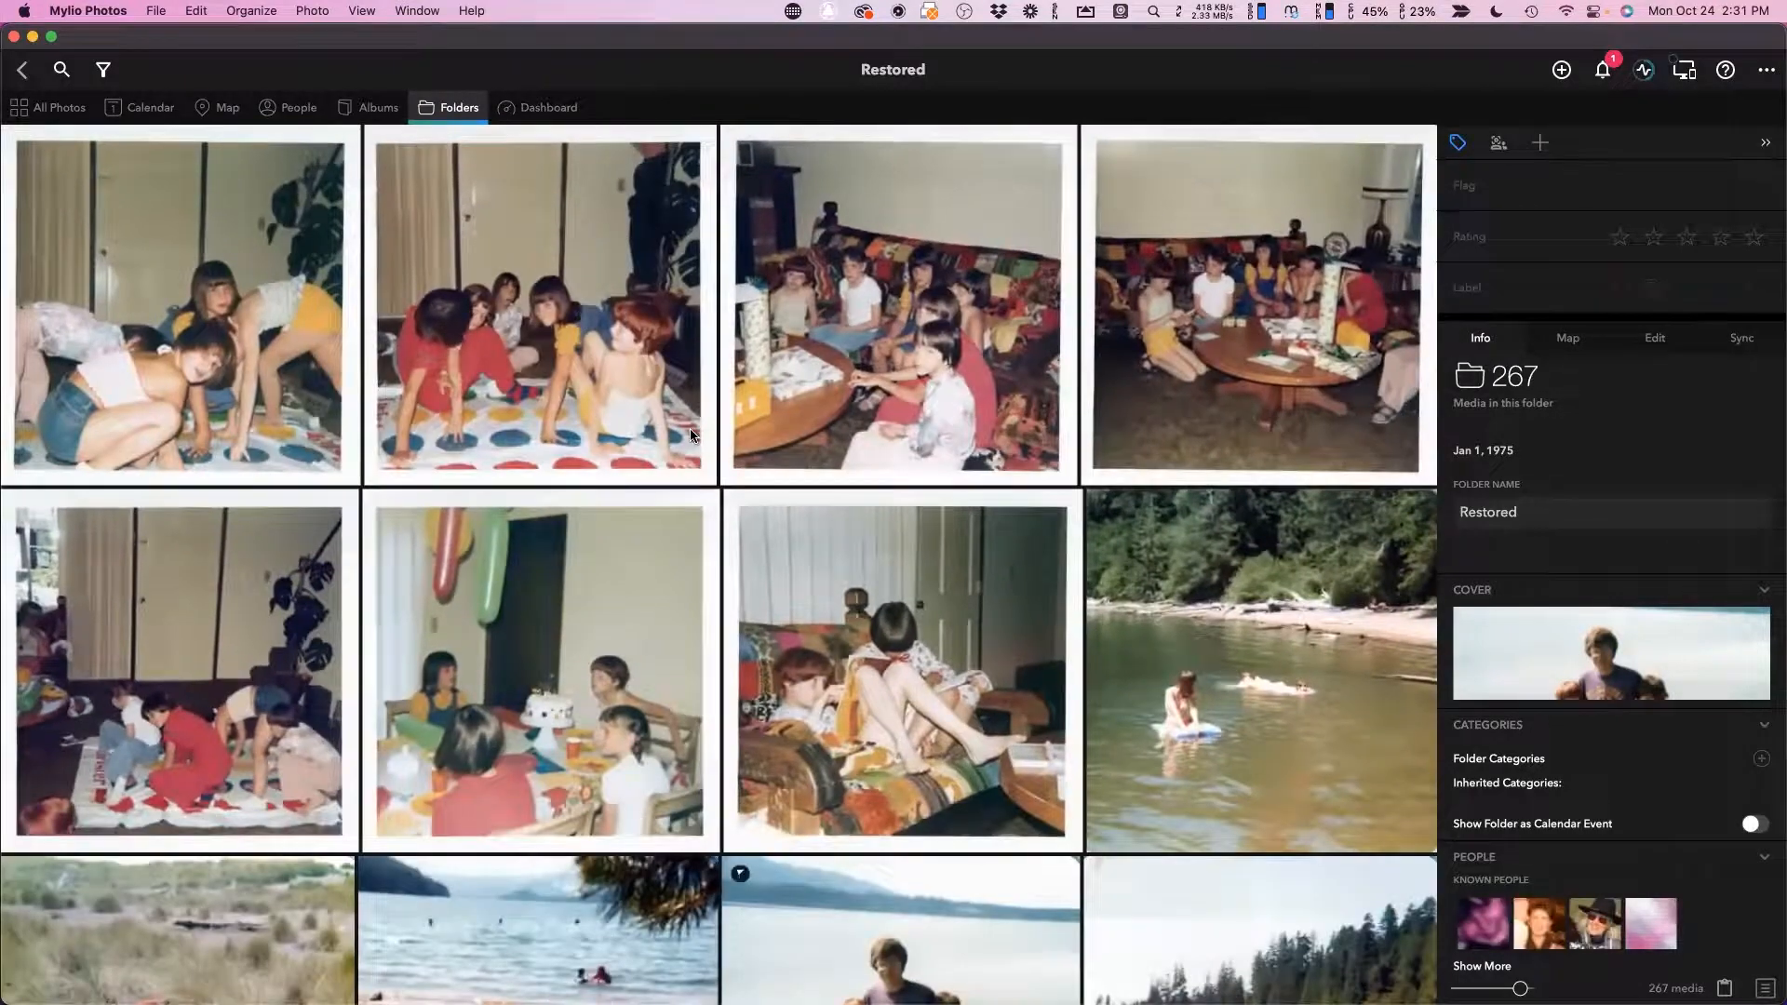
pyautogui.click(976, 927)
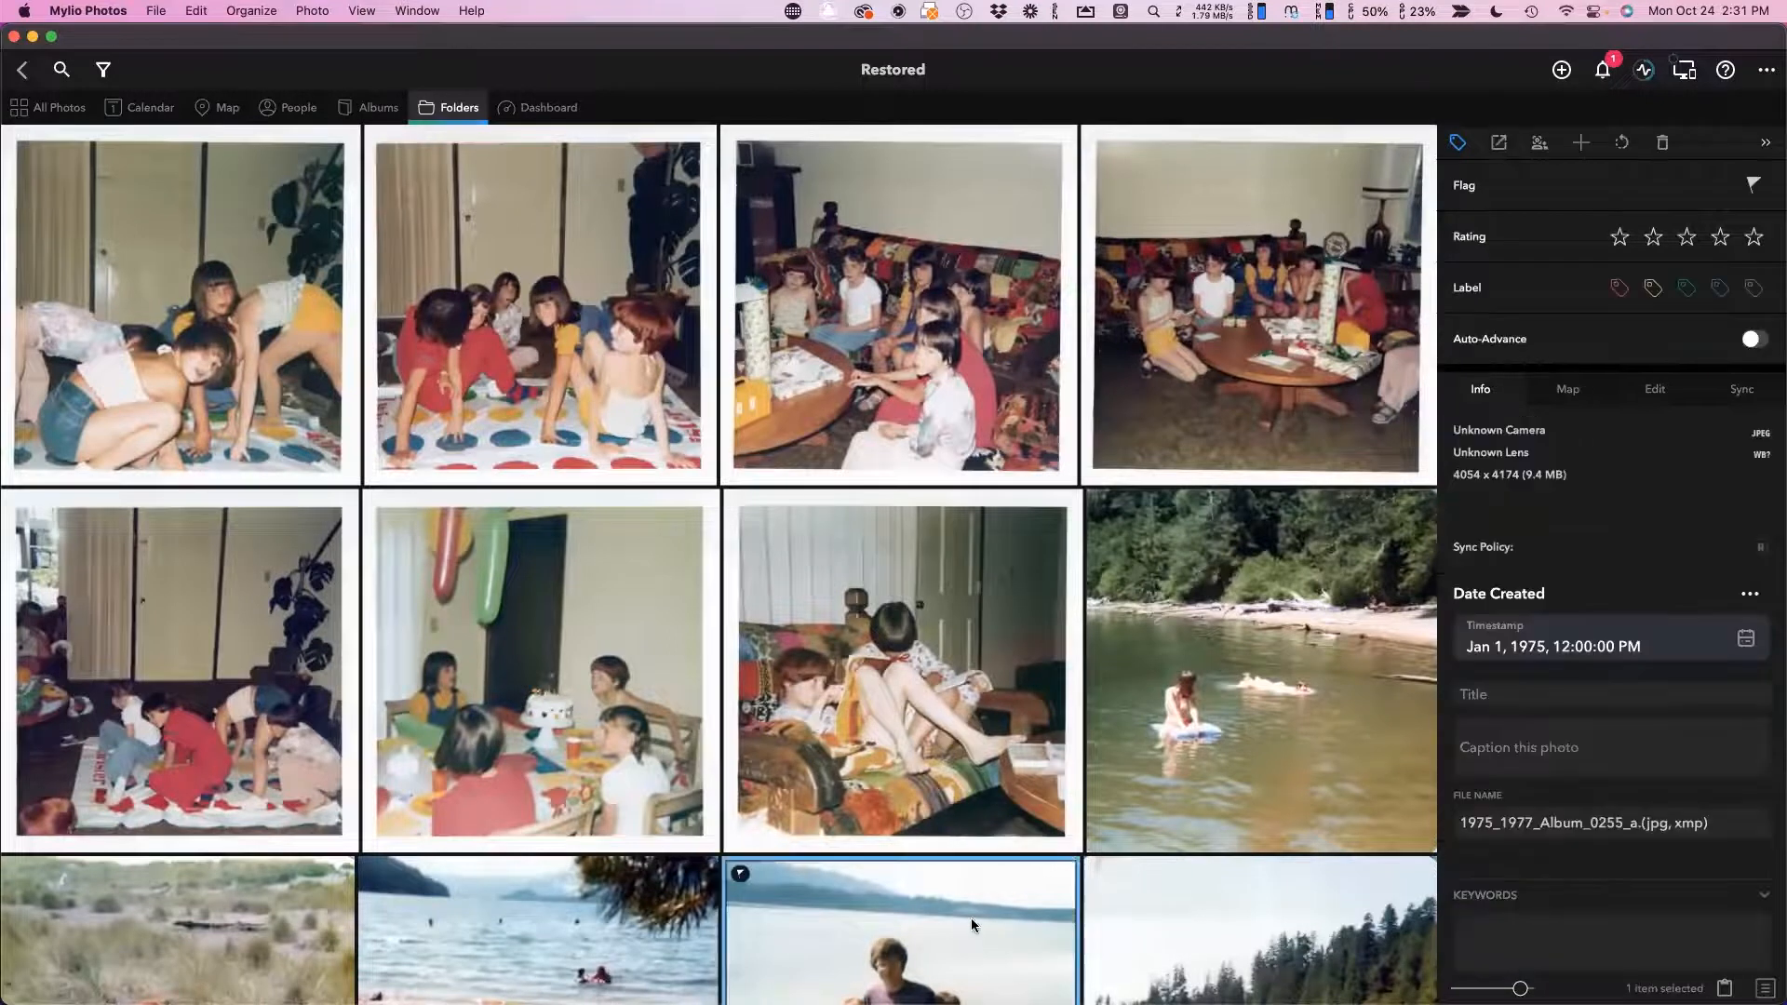
pyautogui.click(1753, 185)
pyautogui.click(21, 70)
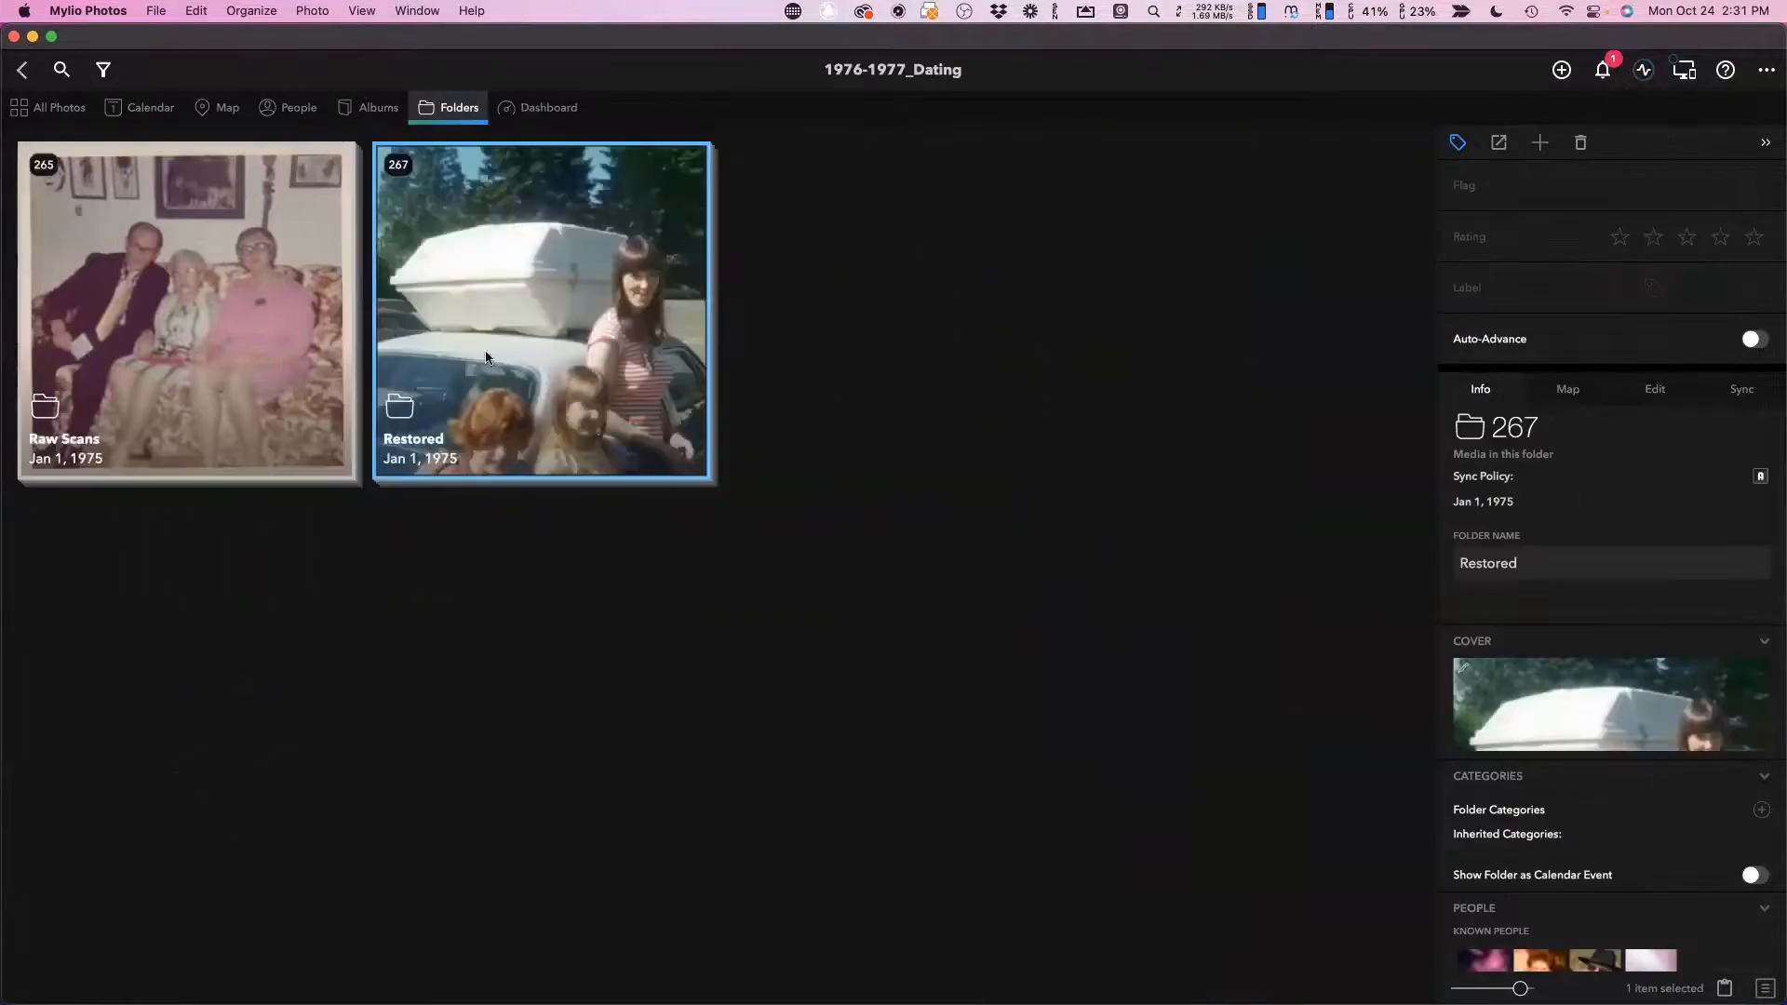
# From FastFoto, set the cover of 1976-1977_Dating to the photo of the man with glasses and a brown jacket.
pyautogui.click(23, 70)
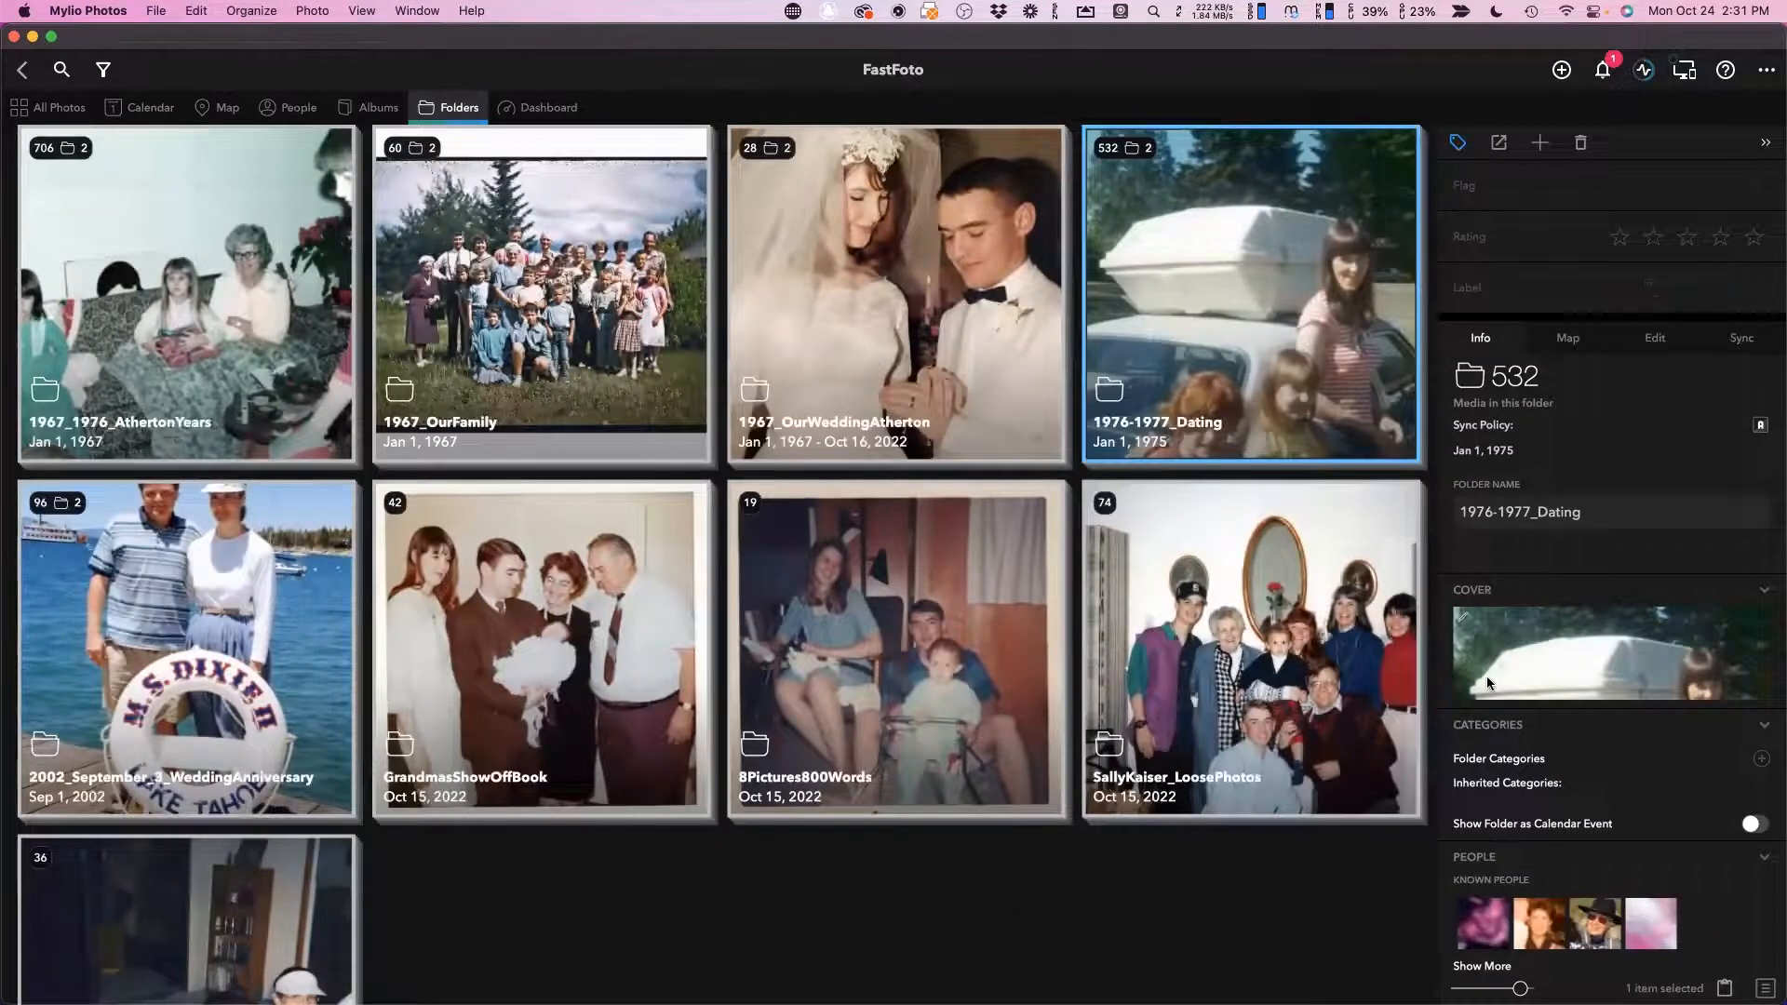
pyautogui.click(1459, 636)
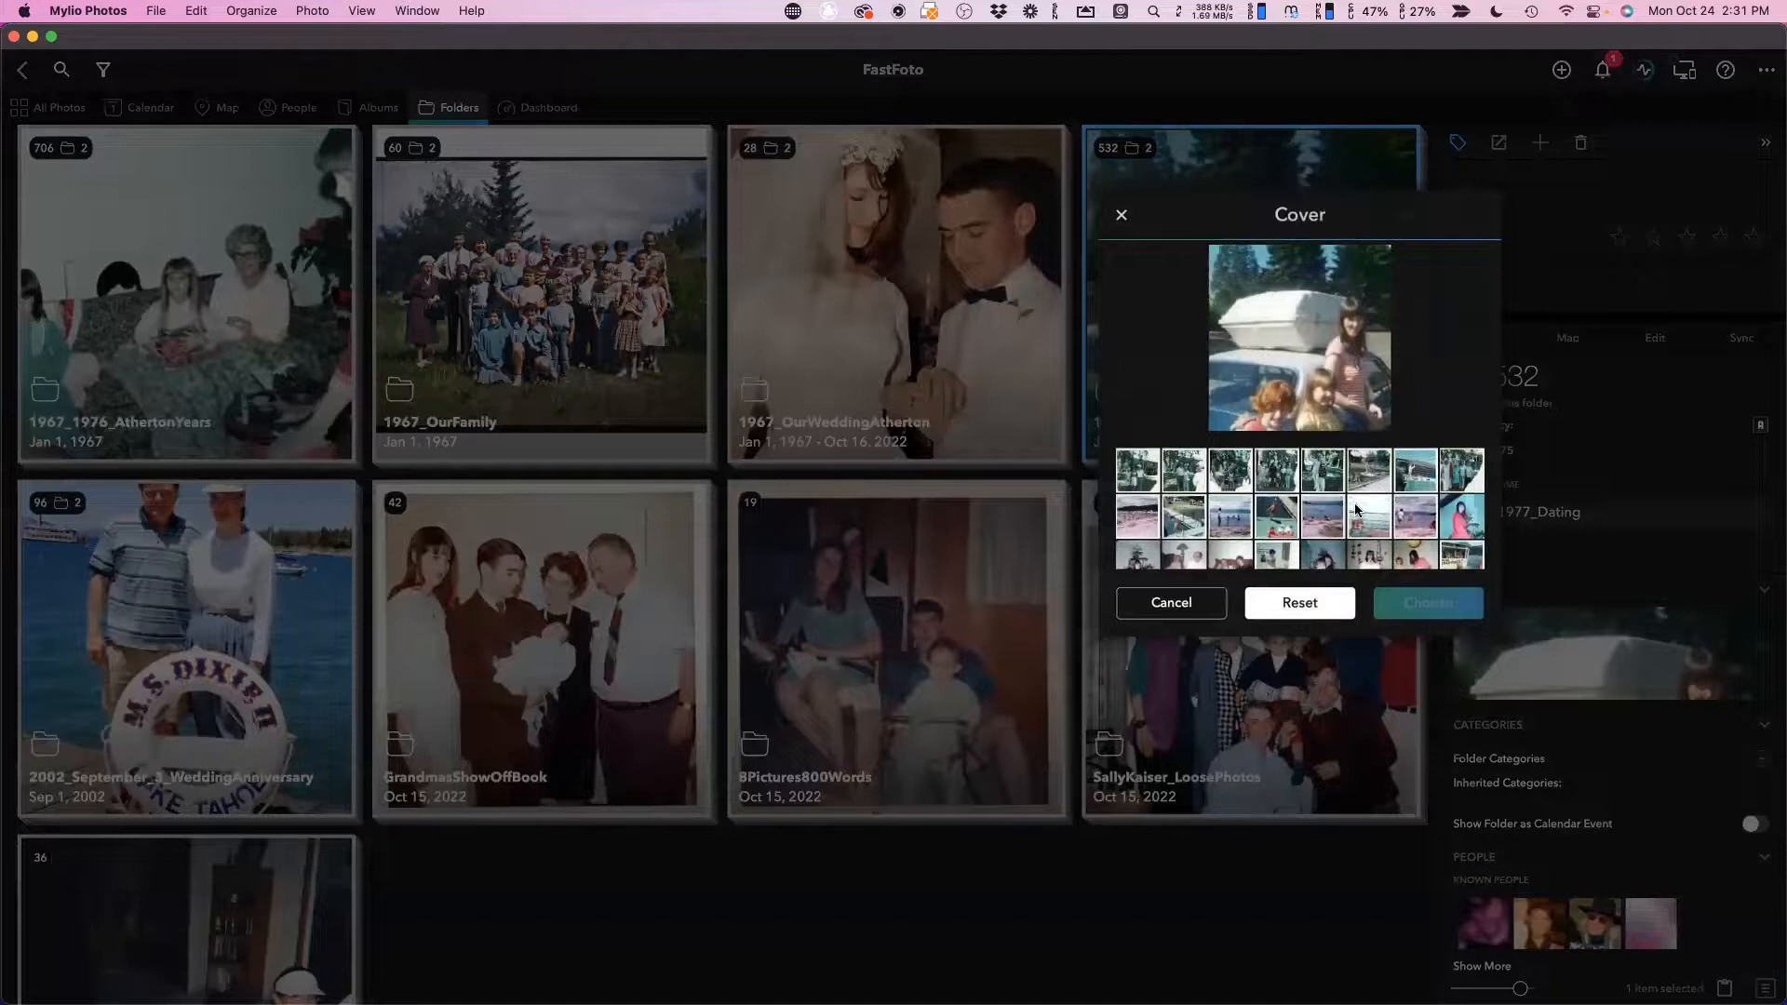
pyautogui.scroll(-3, 1357, 507)
pyautogui.scroll(-3, 1357, 507)
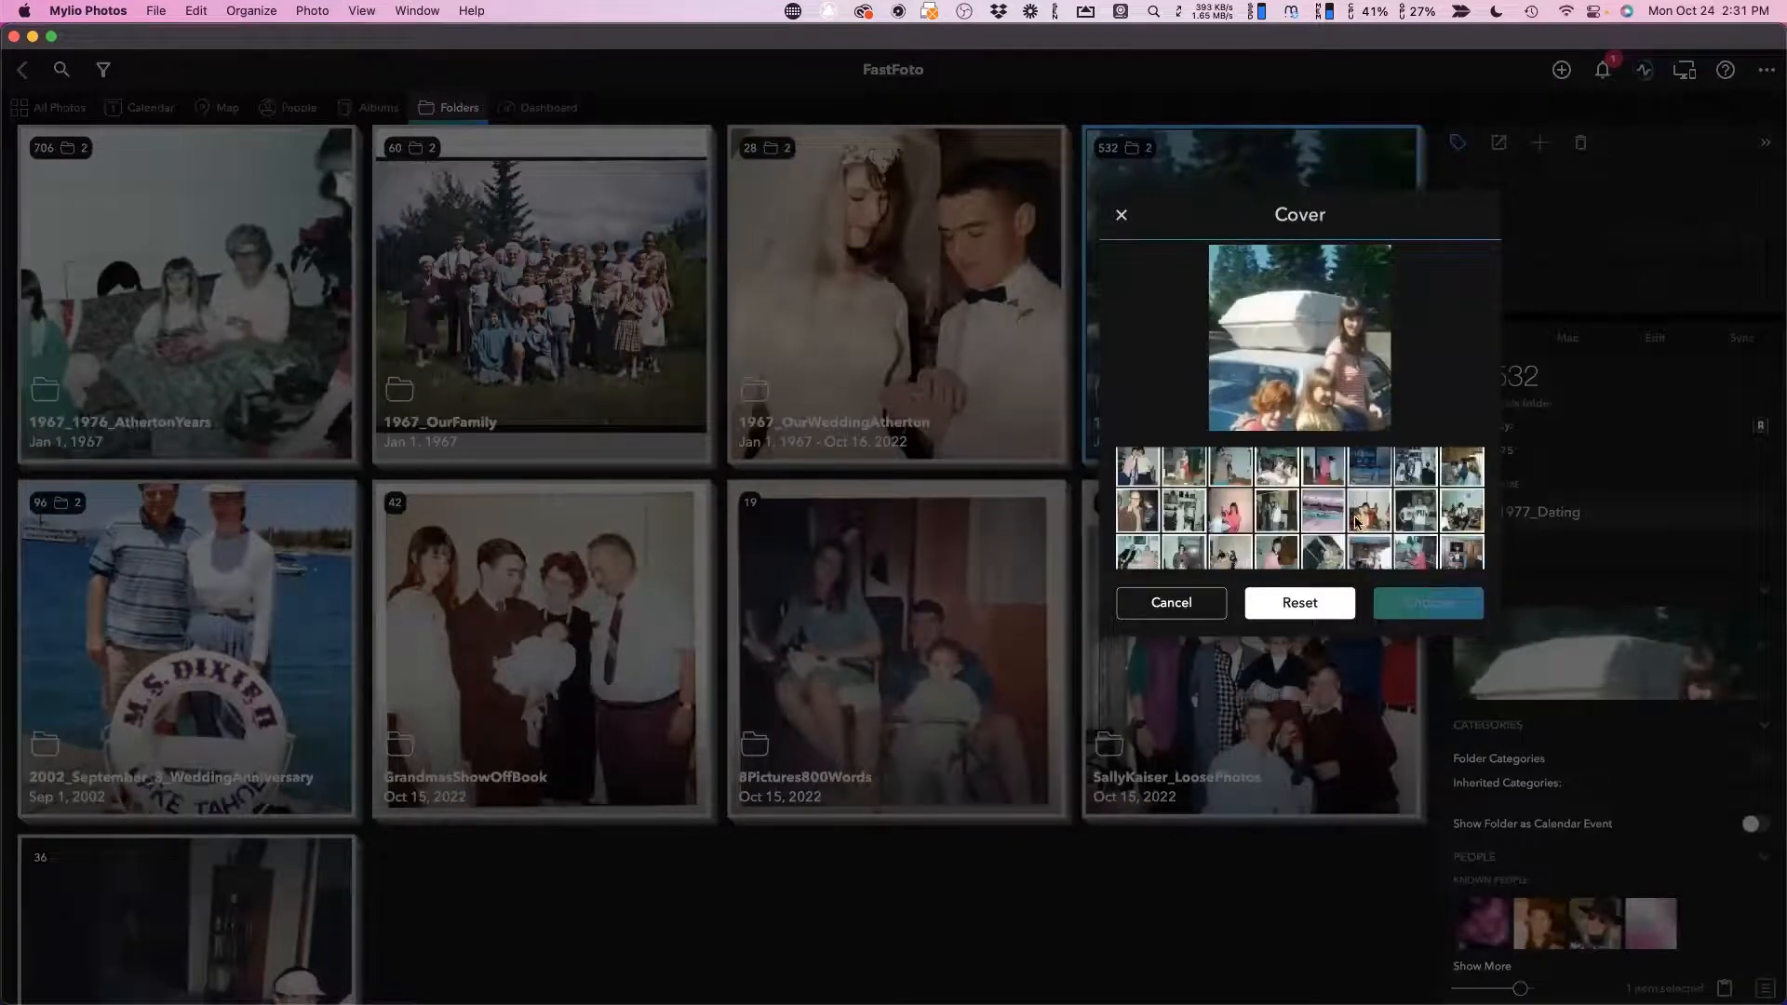
pyautogui.scroll(-8, 1345, 552)
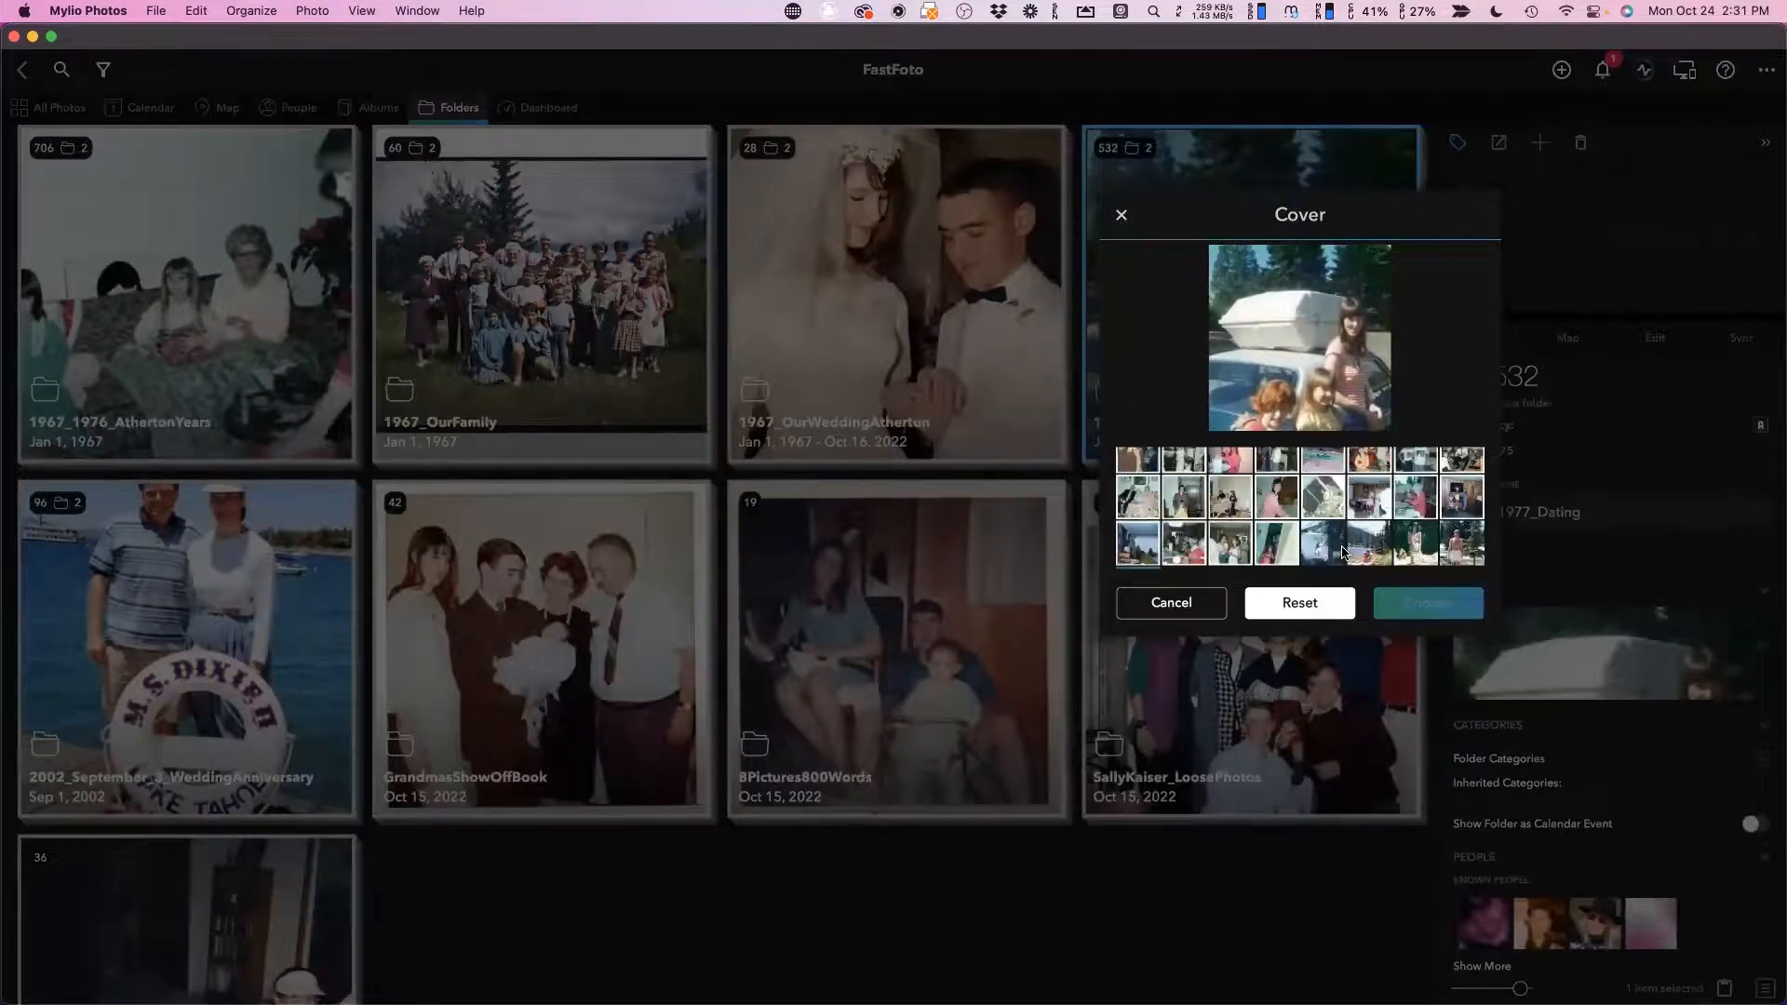
pyautogui.scroll(-3, 1344, 552)
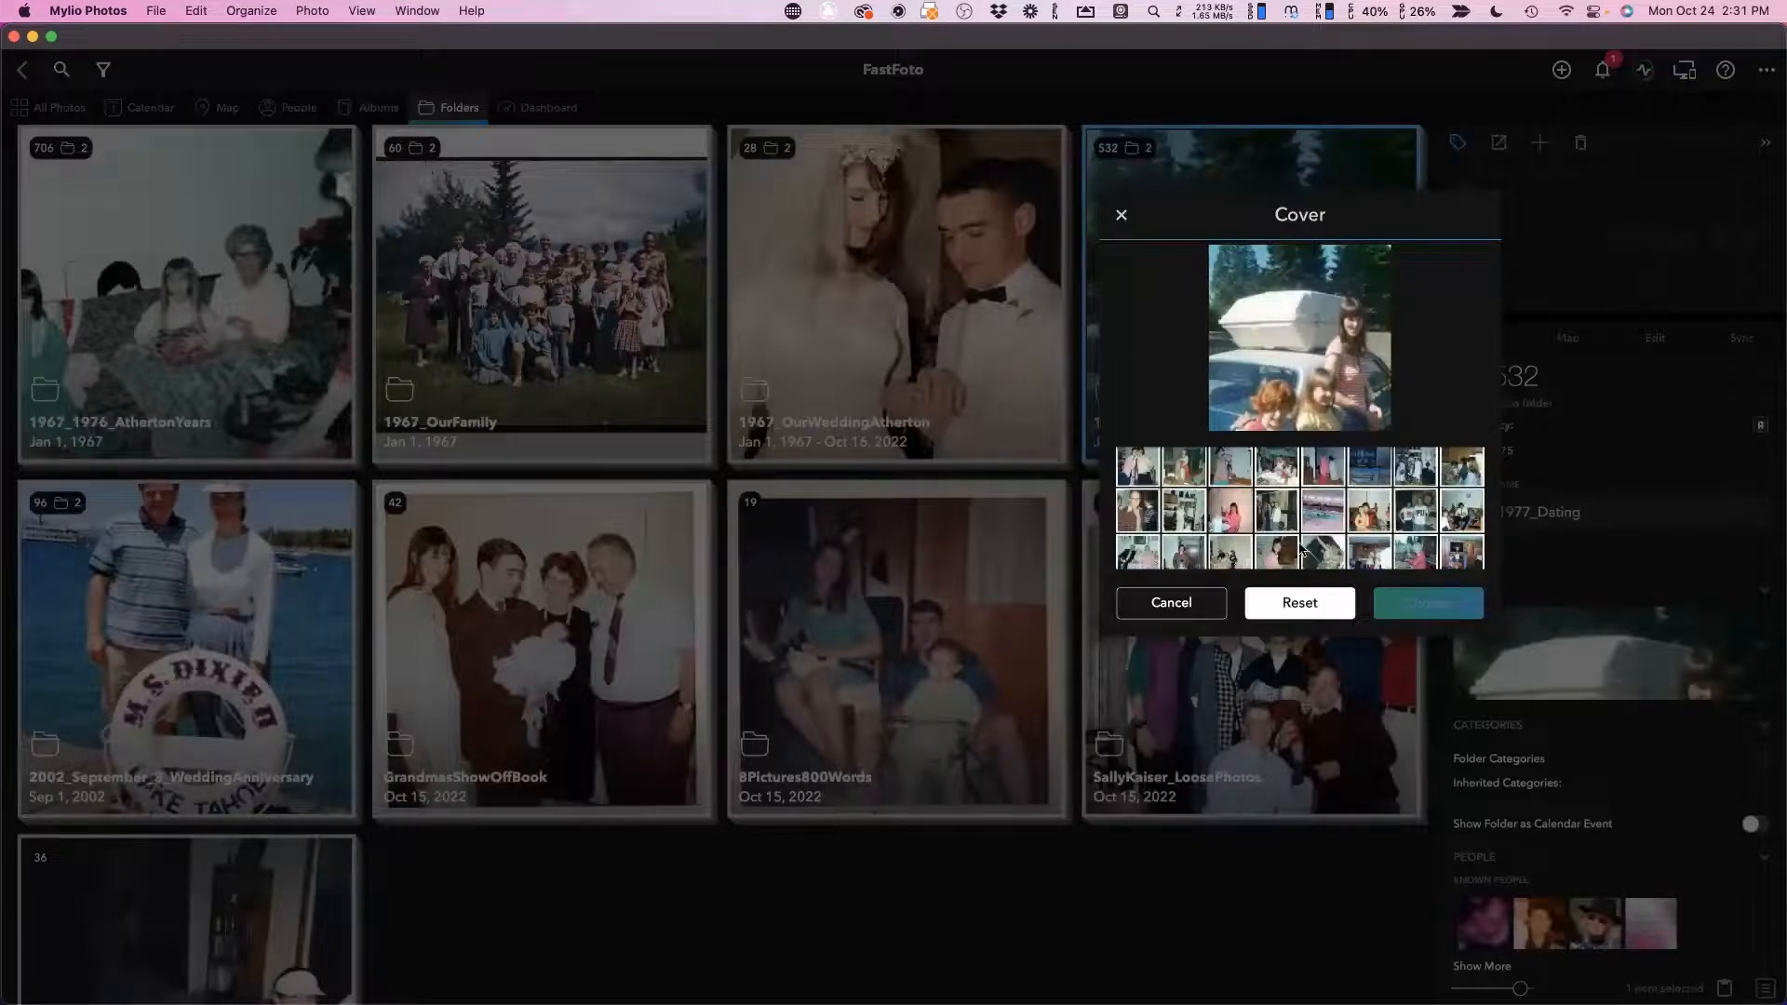
pyautogui.click(1137, 511)
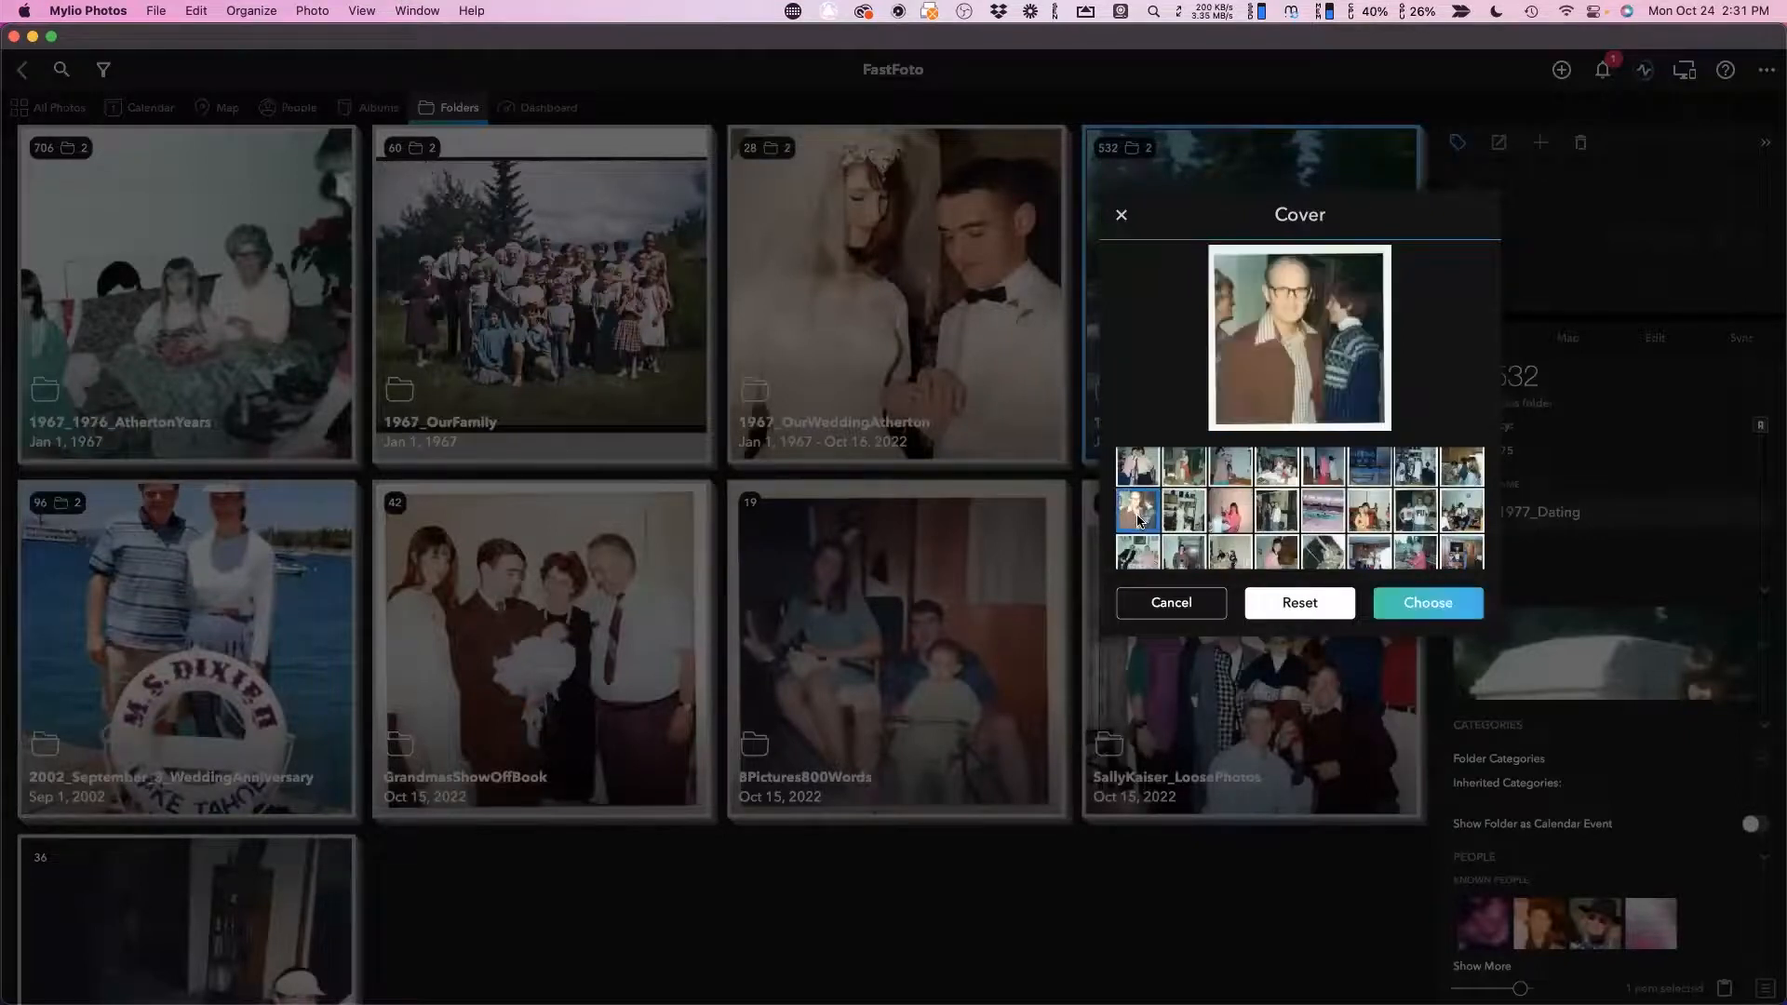
pyautogui.click(1440, 611)
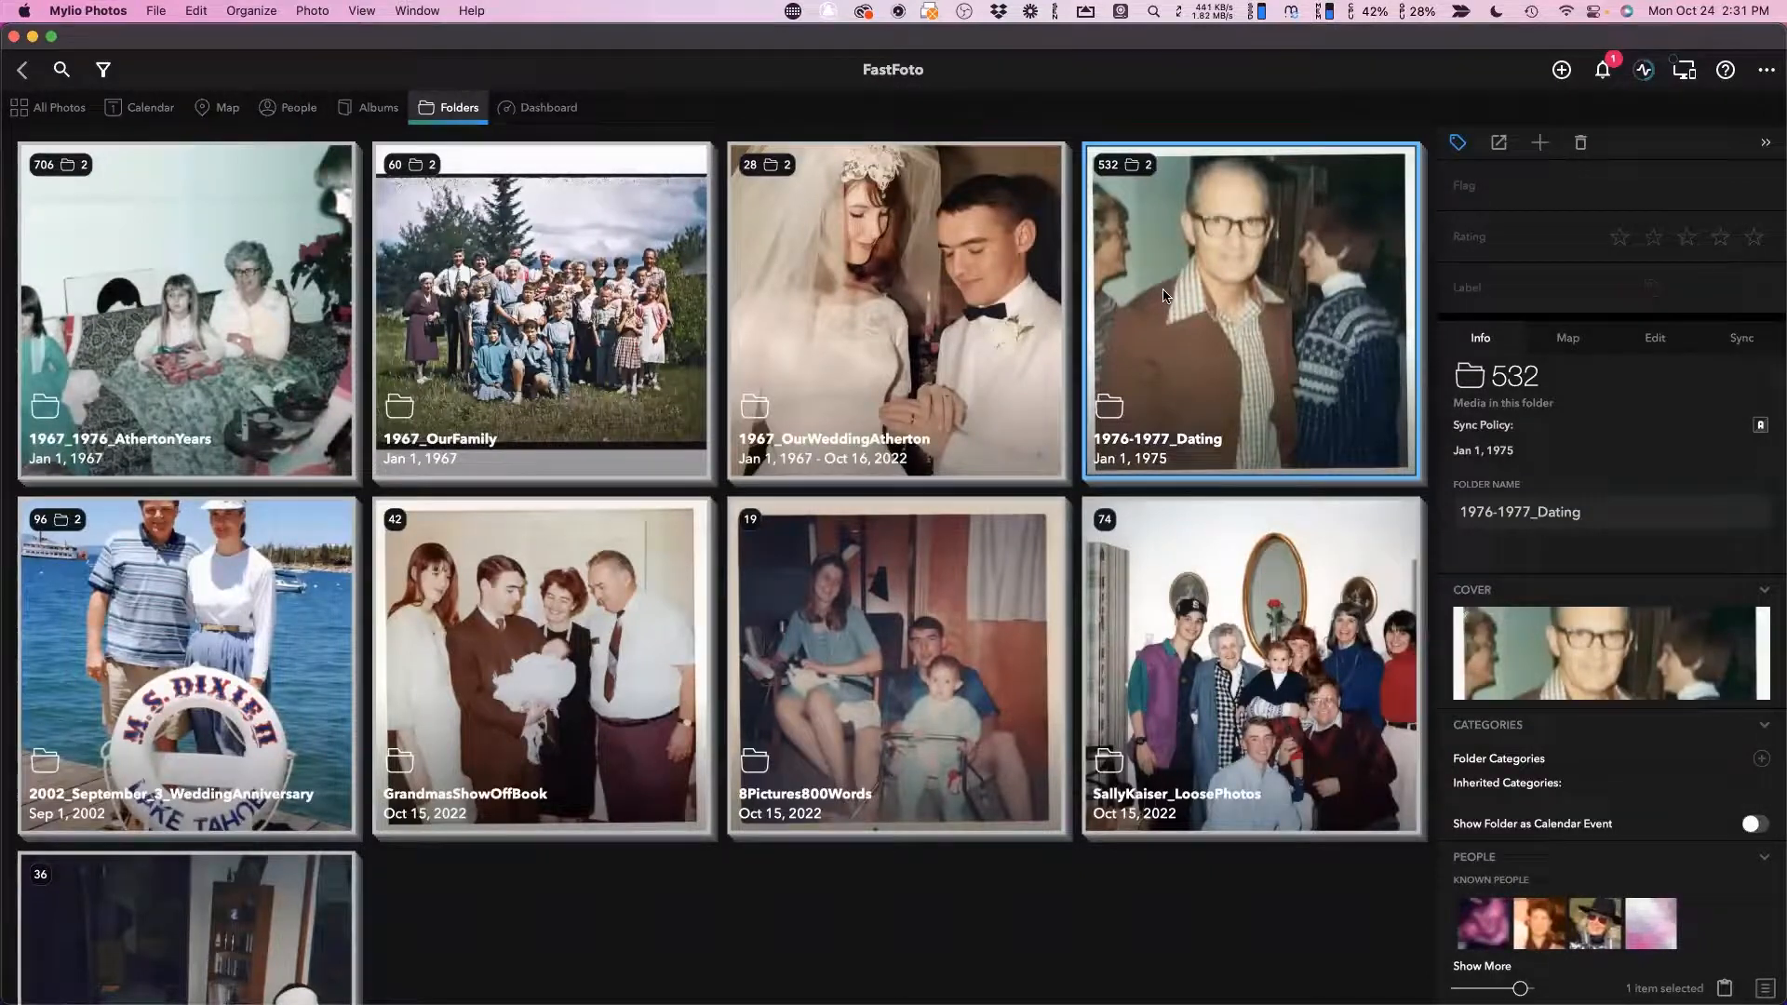
# Go up to Pictures, reopen Restored in 1976-1977_Dating, and examine the Set Cover options for the lakeshore photo without choosing one.
pyautogui.click(22, 72)
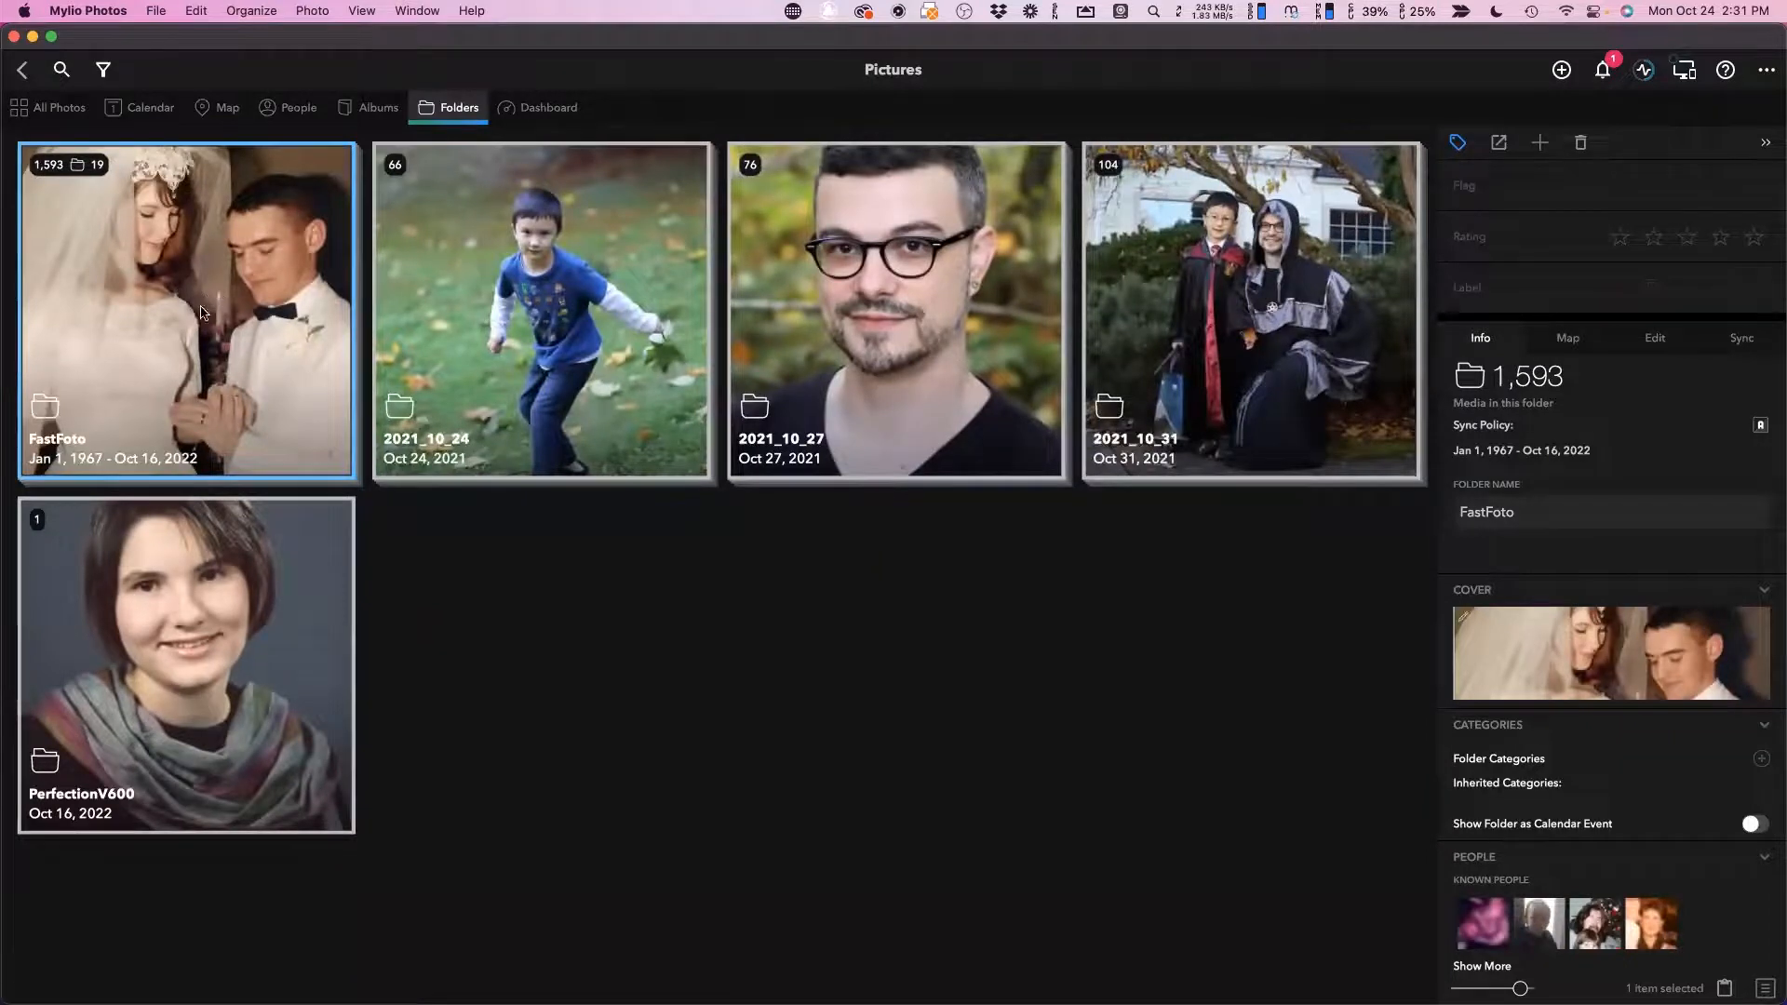
pyautogui.doubleClick(192, 349)
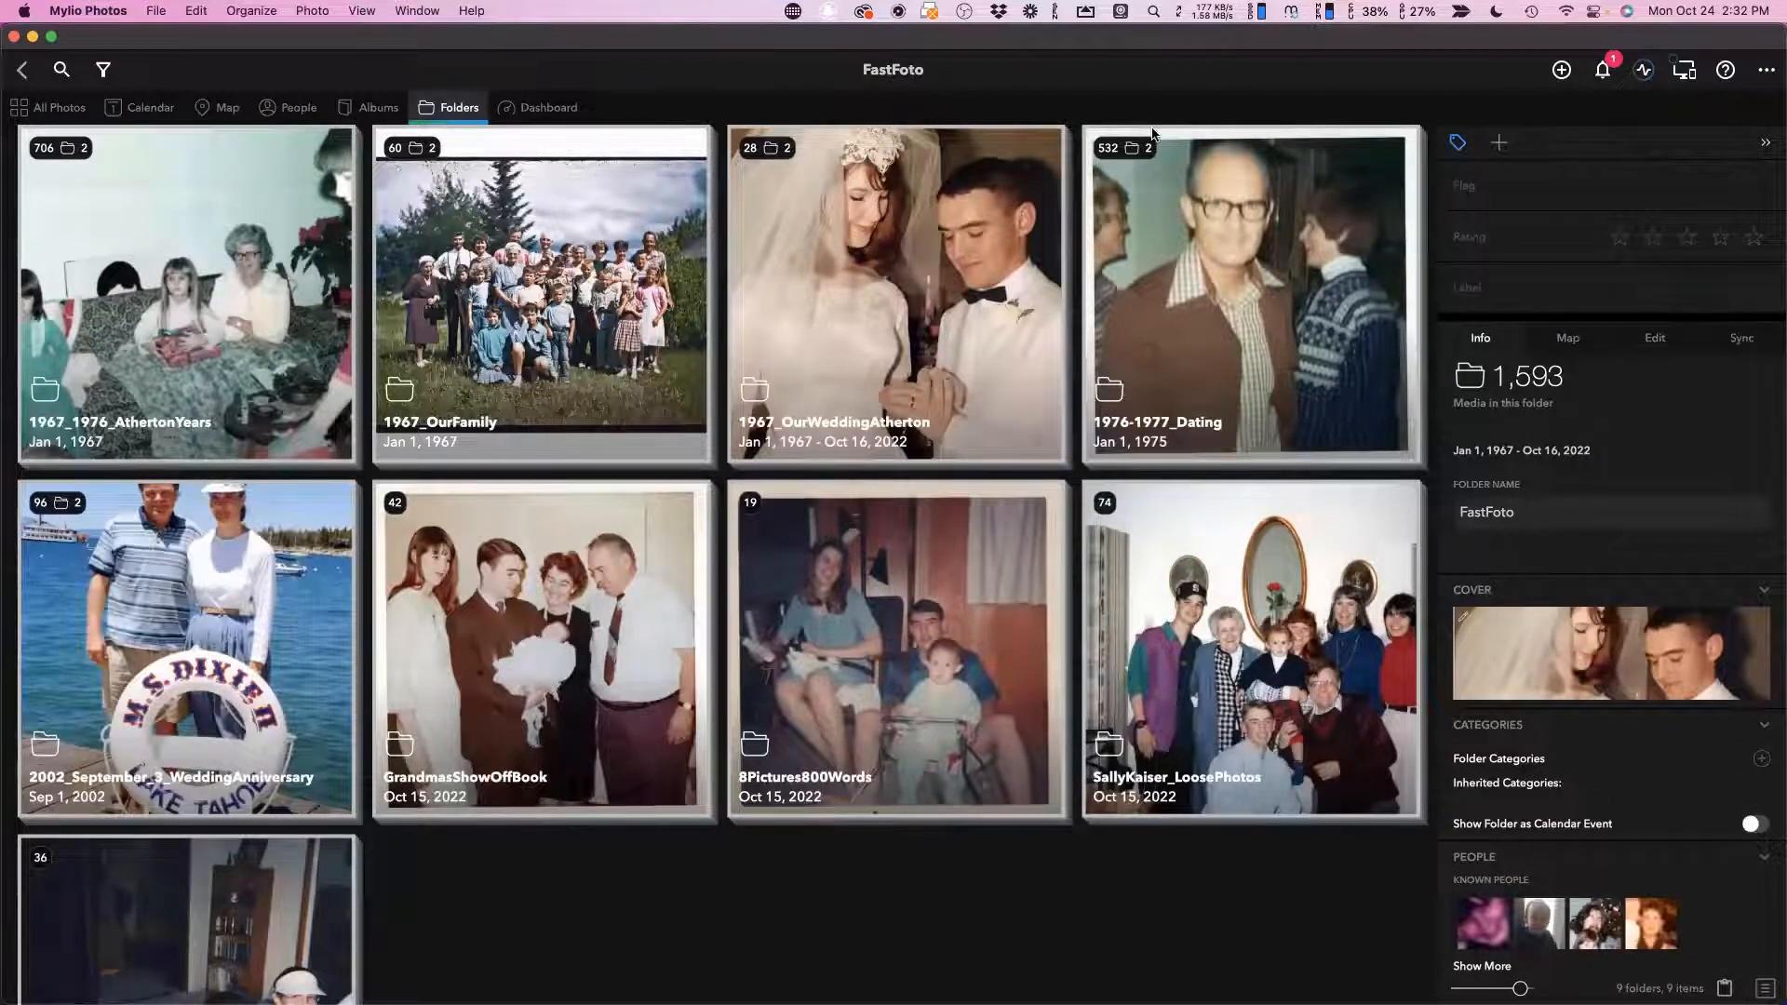
pyautogui.doubleClick(1204, 268)
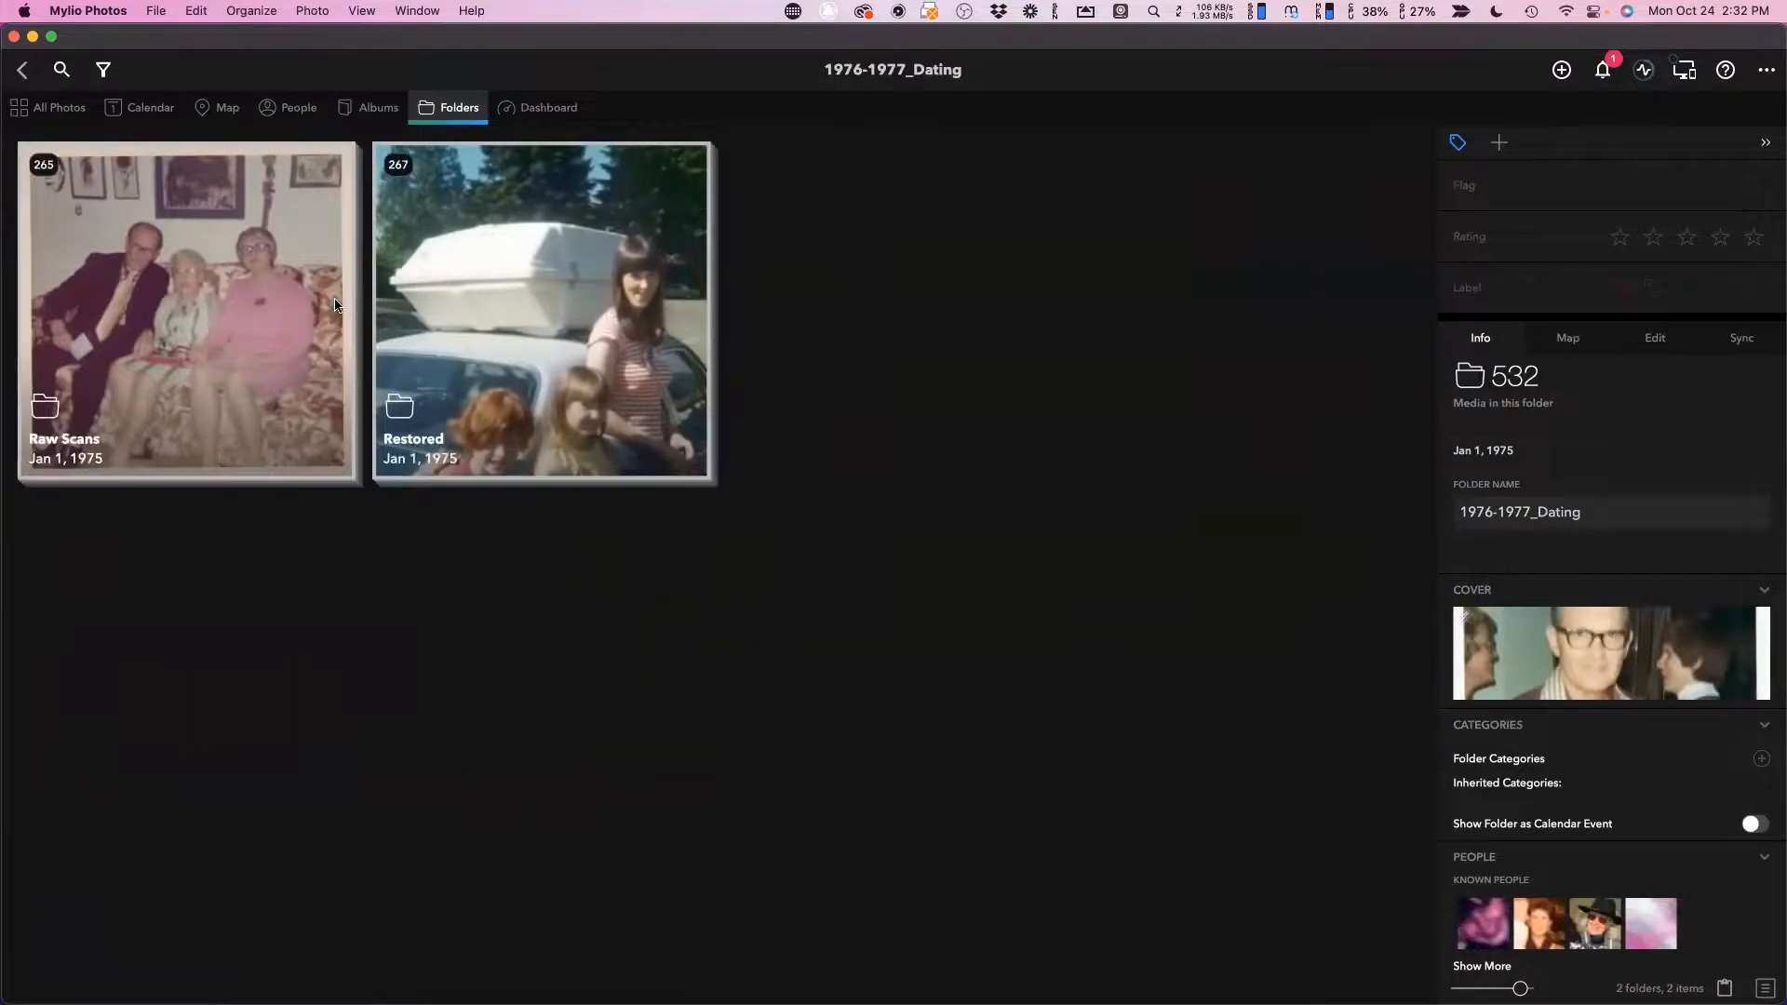
pyautogui.doubleClick(540, 307)
pyautogui.scroll(-2, 838, 745)
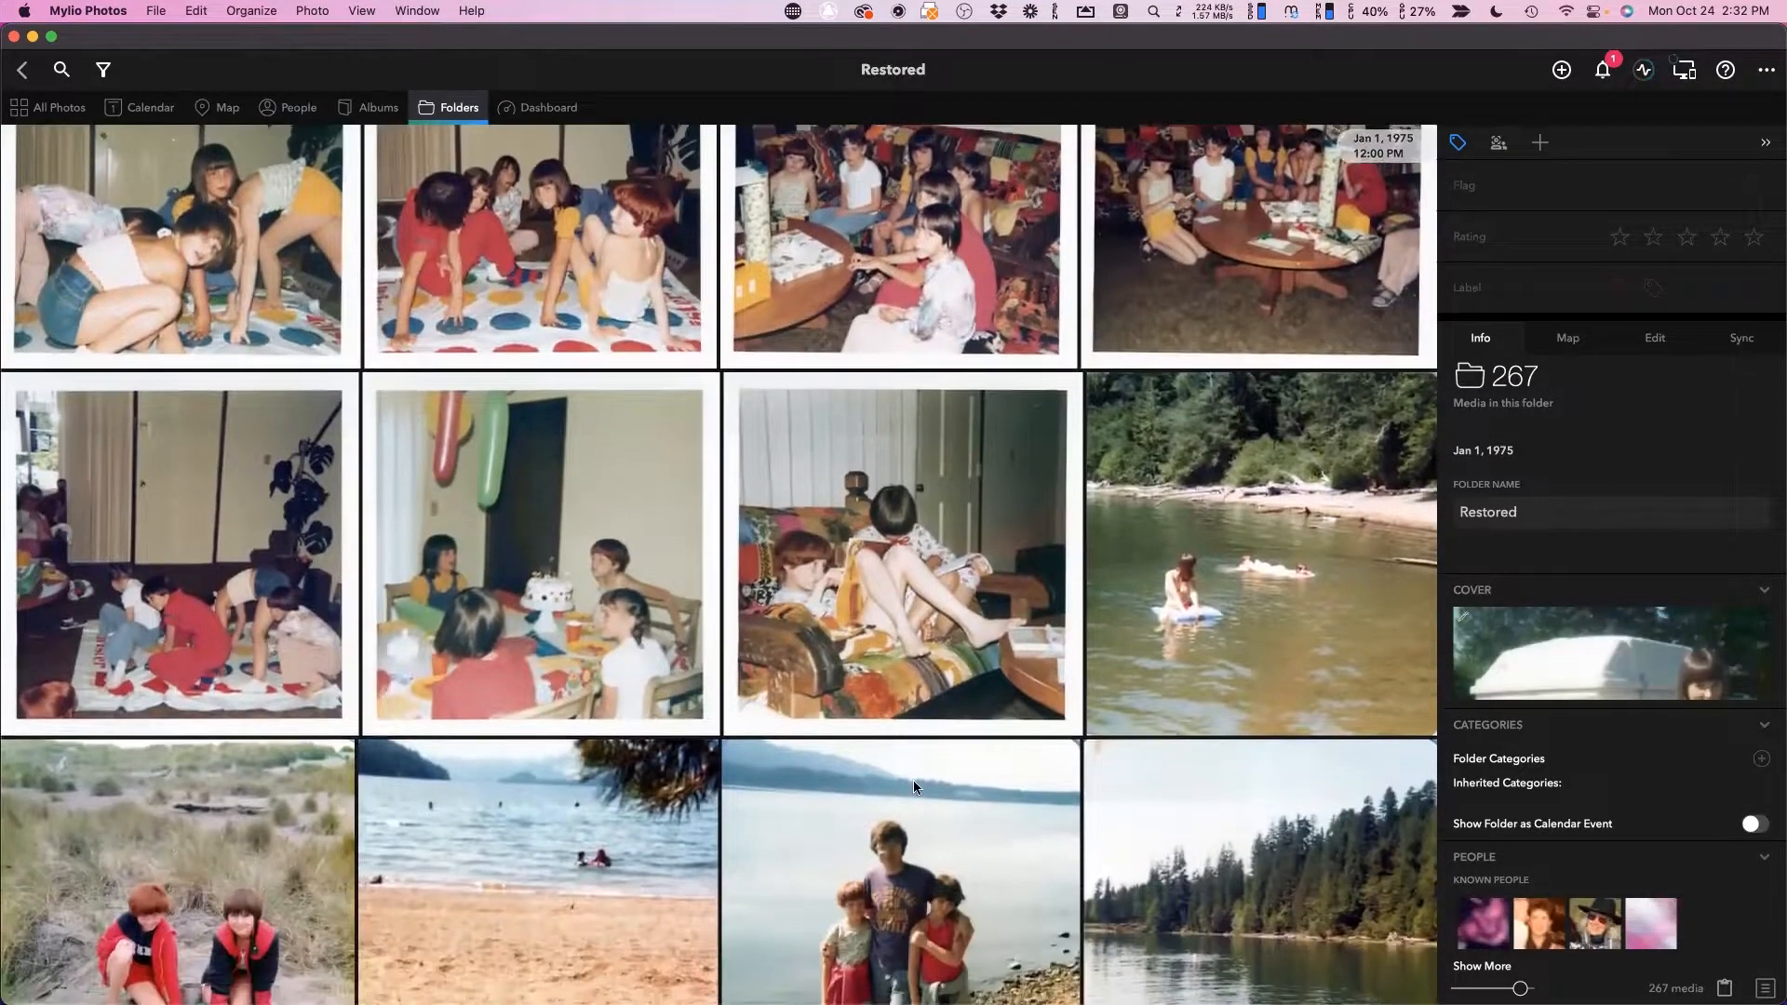
pyautogui.rightClick(913, 784)
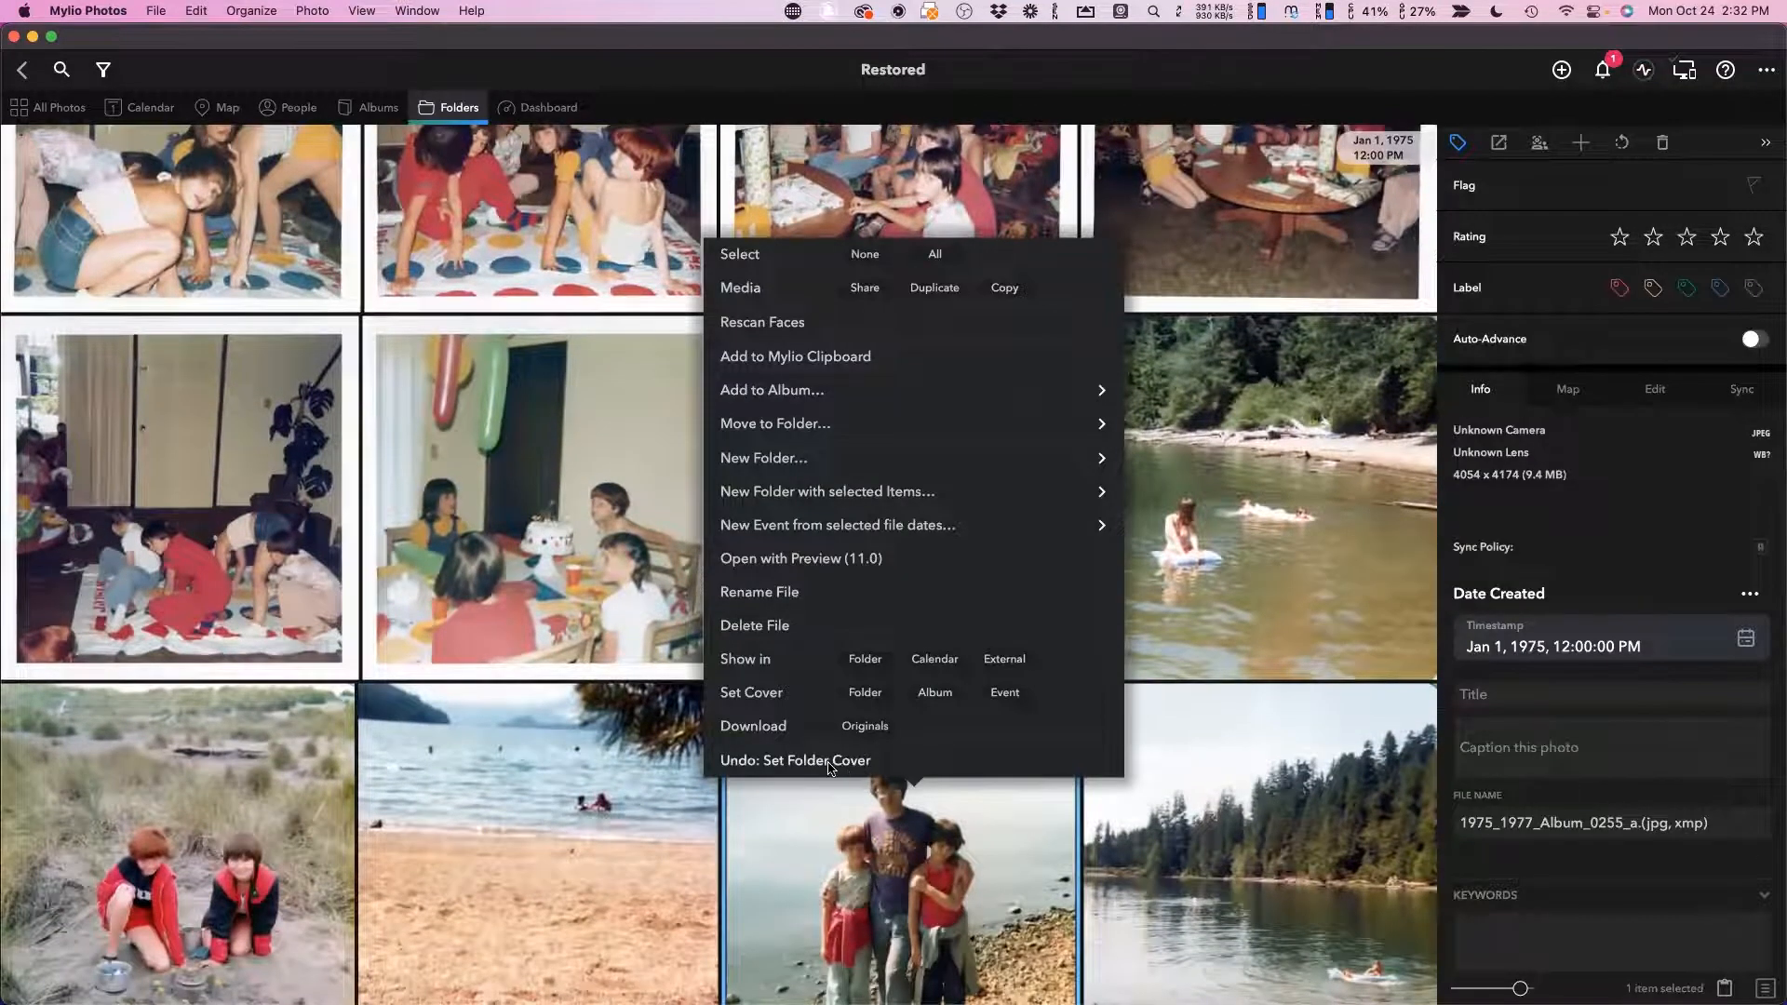
pyautogui.click(1018, 849)
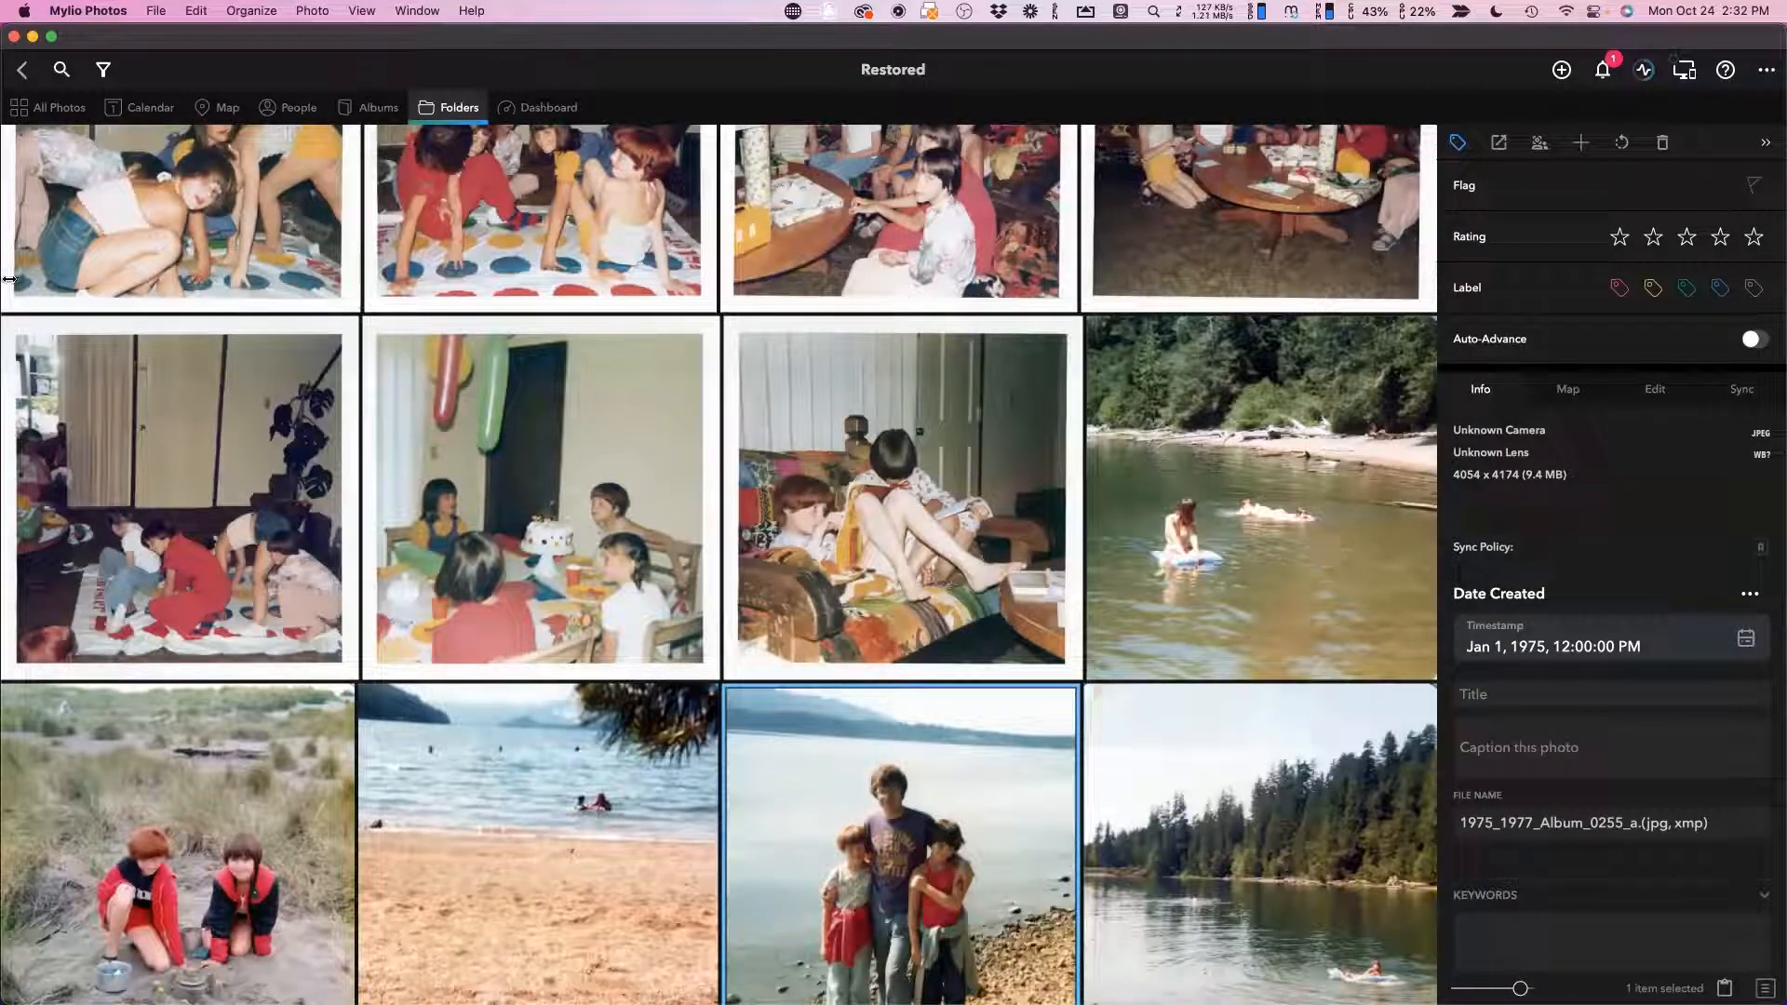
# Return to 1976-1977_Dating, compare the Restored and parent folder covers, and go back up to FastFoto.
pyautogui.click(21, 71)
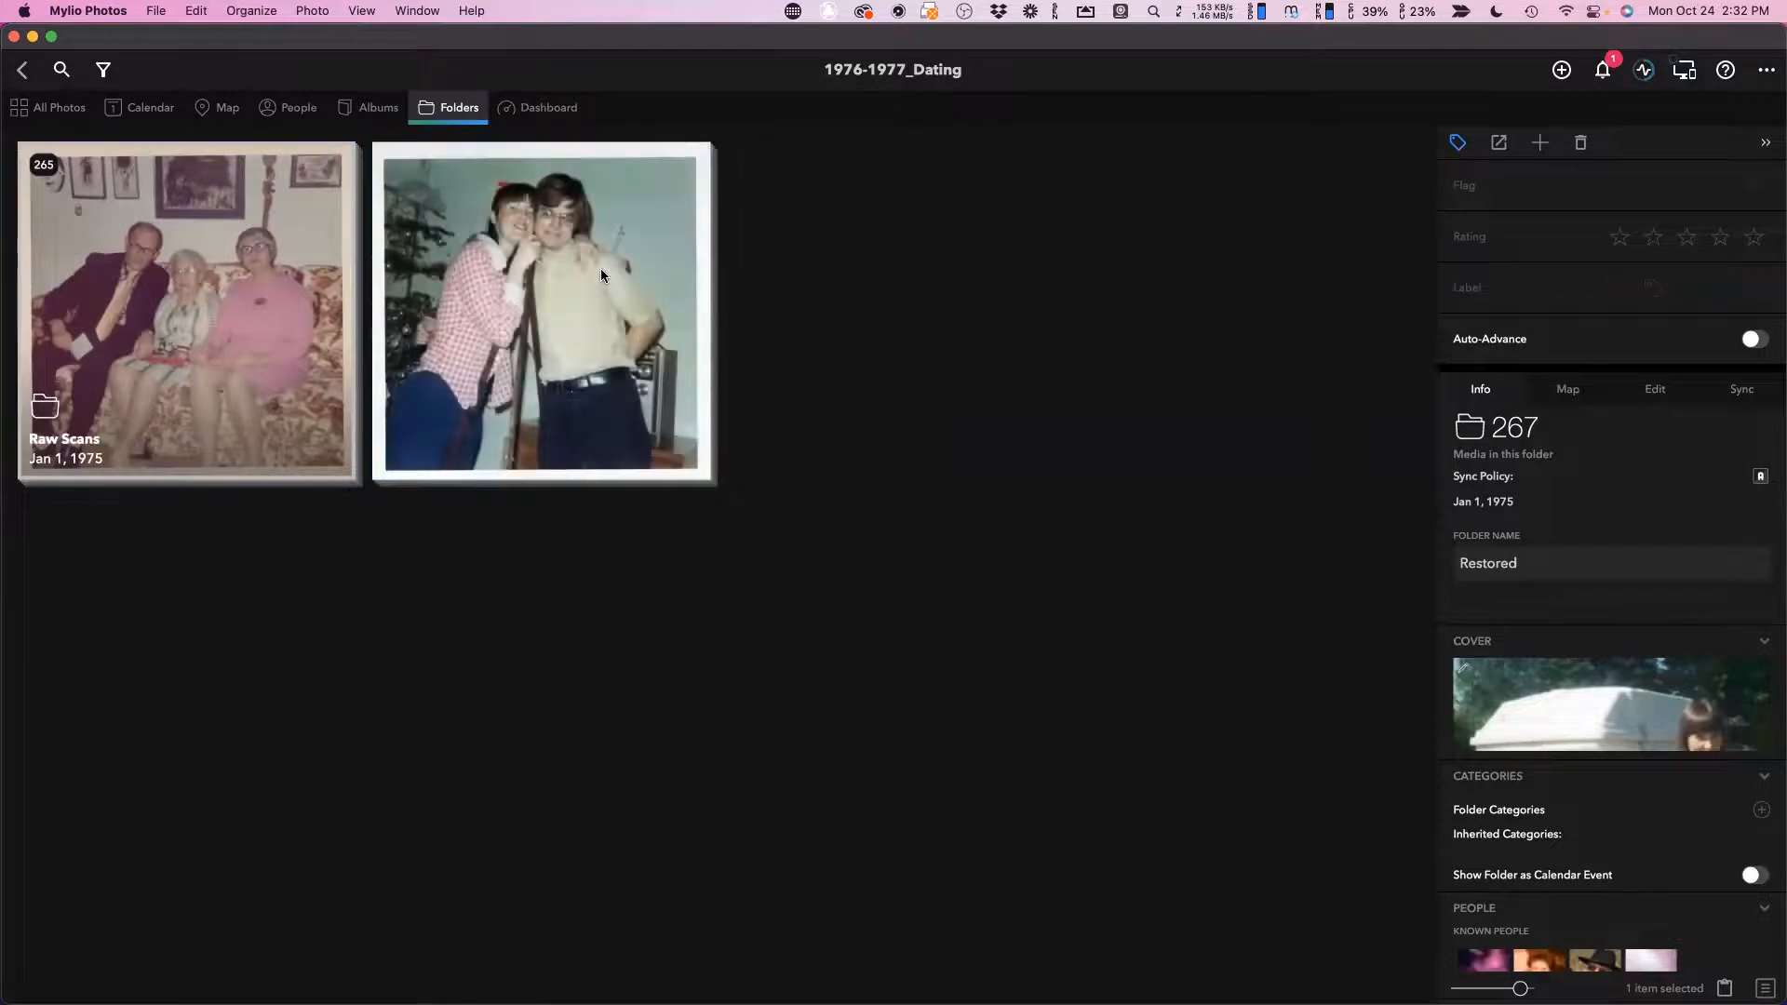
pyautogui.click(400, 408)
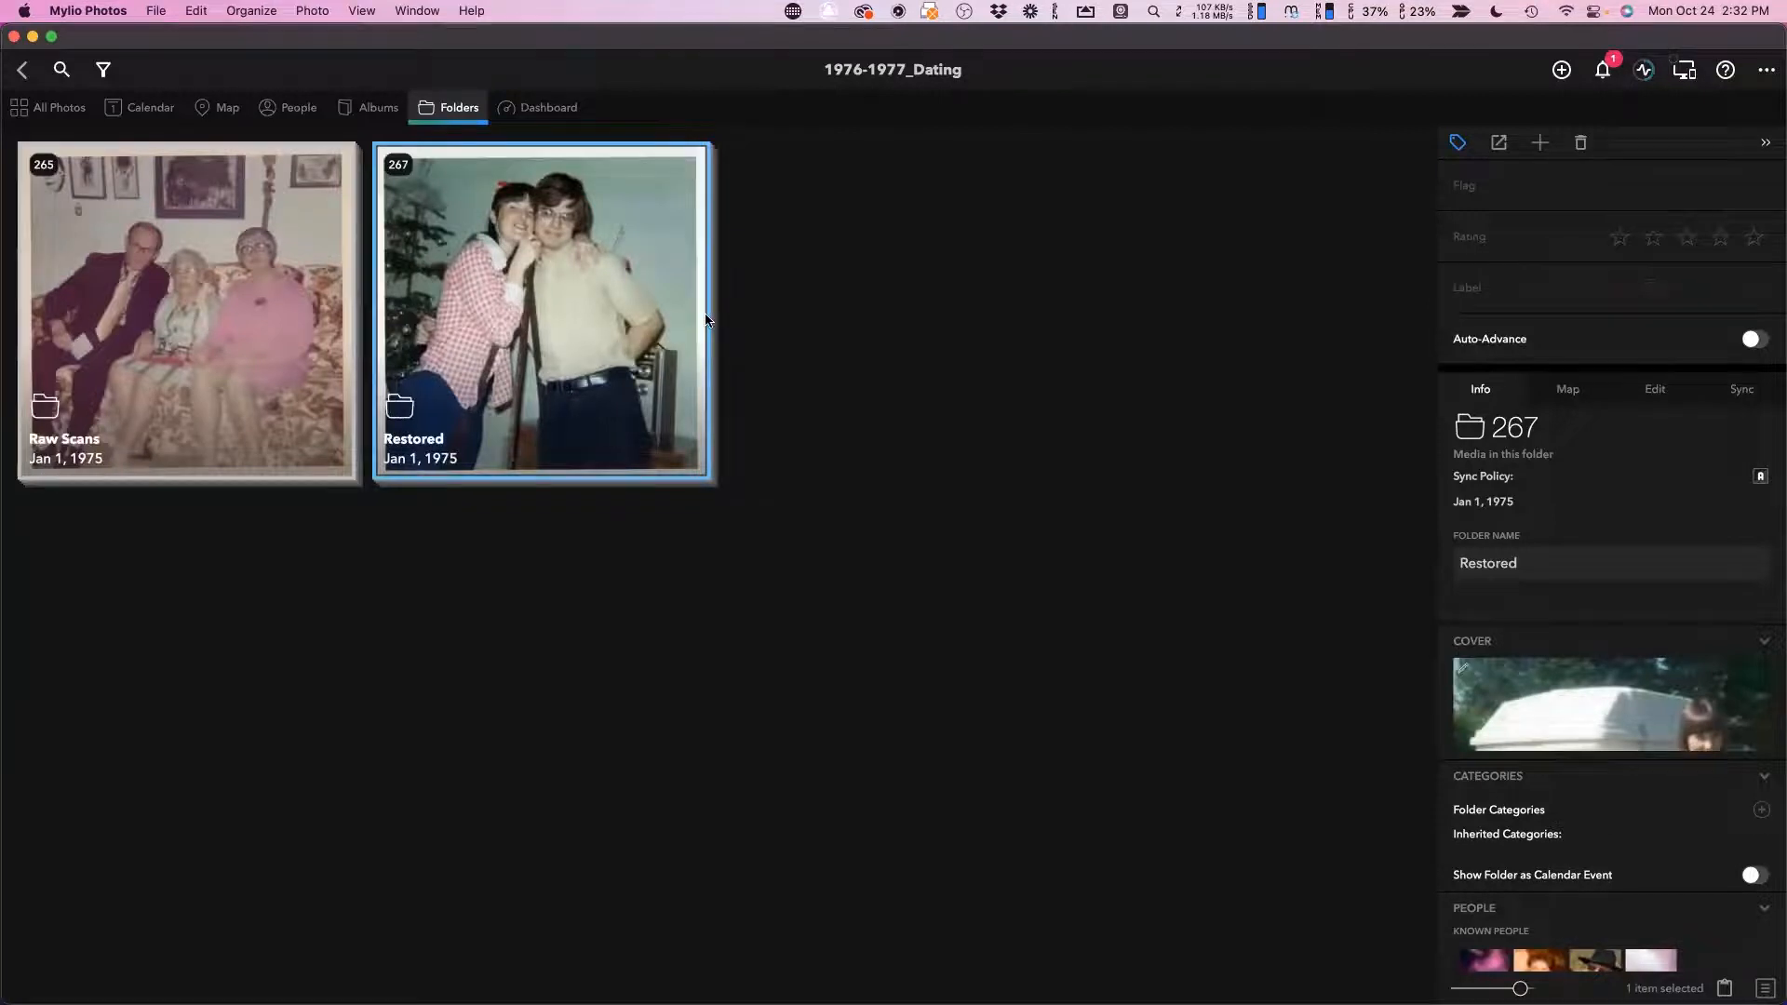
pyautogui.click(886, 465)
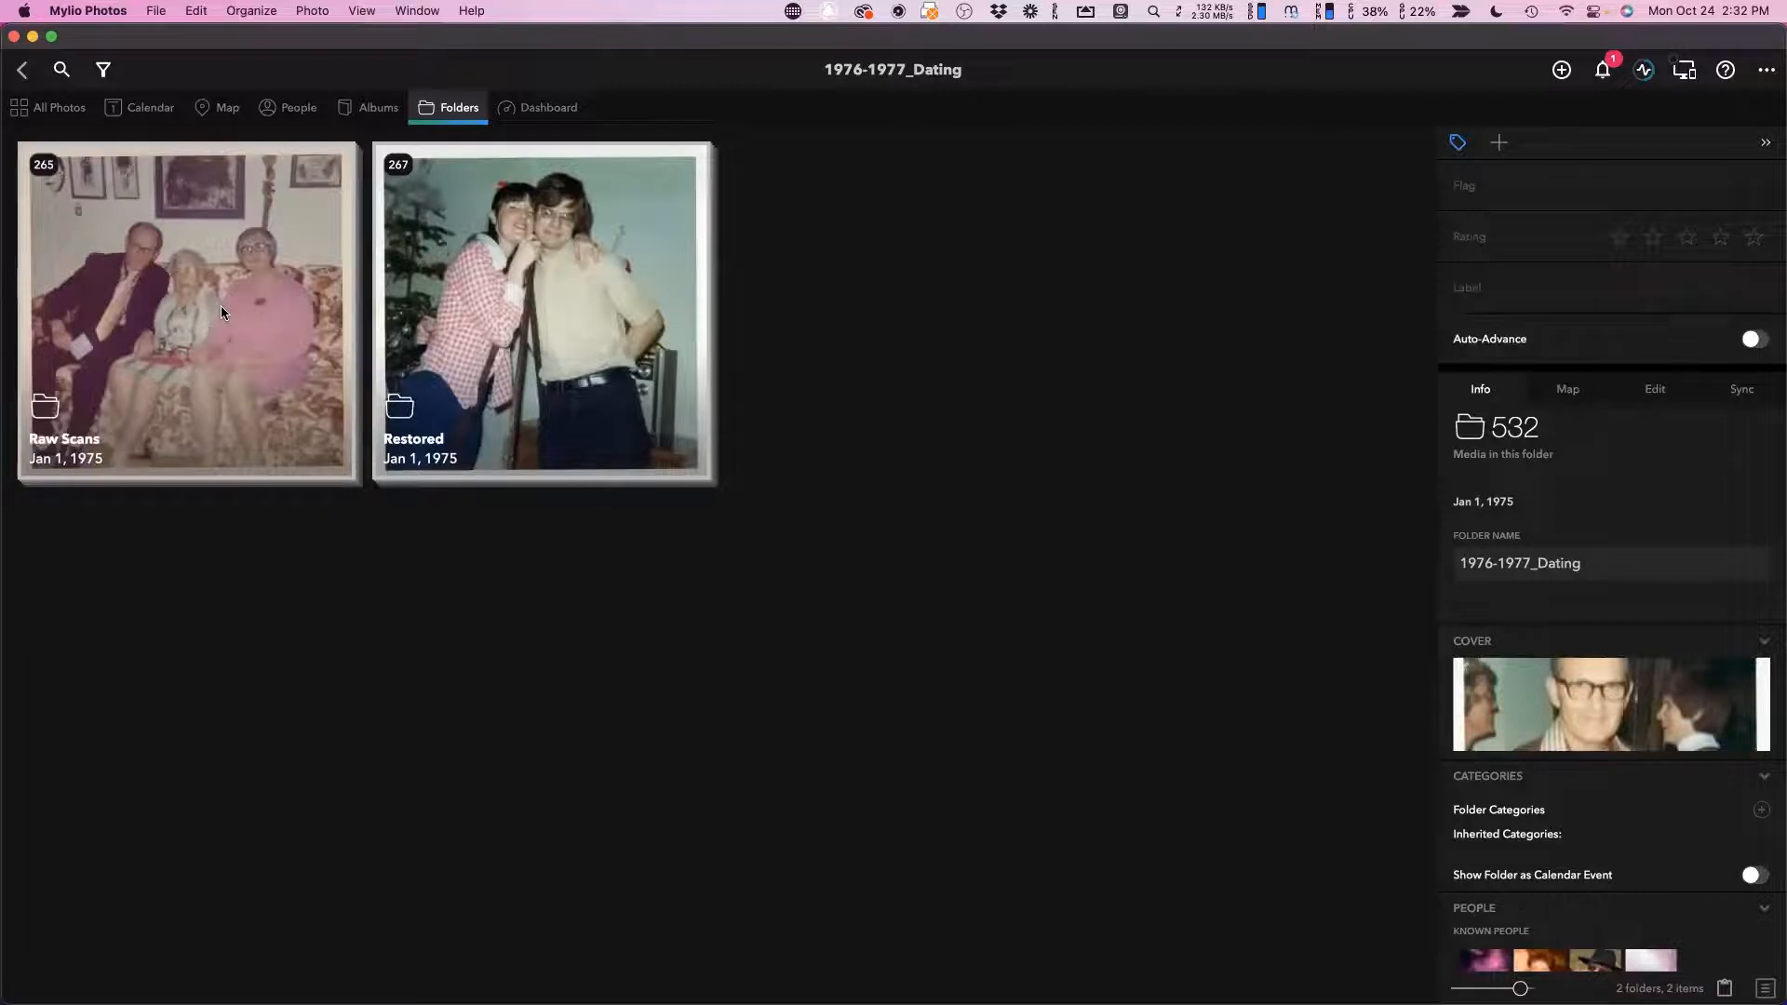
pyautogui.click(22, 70)
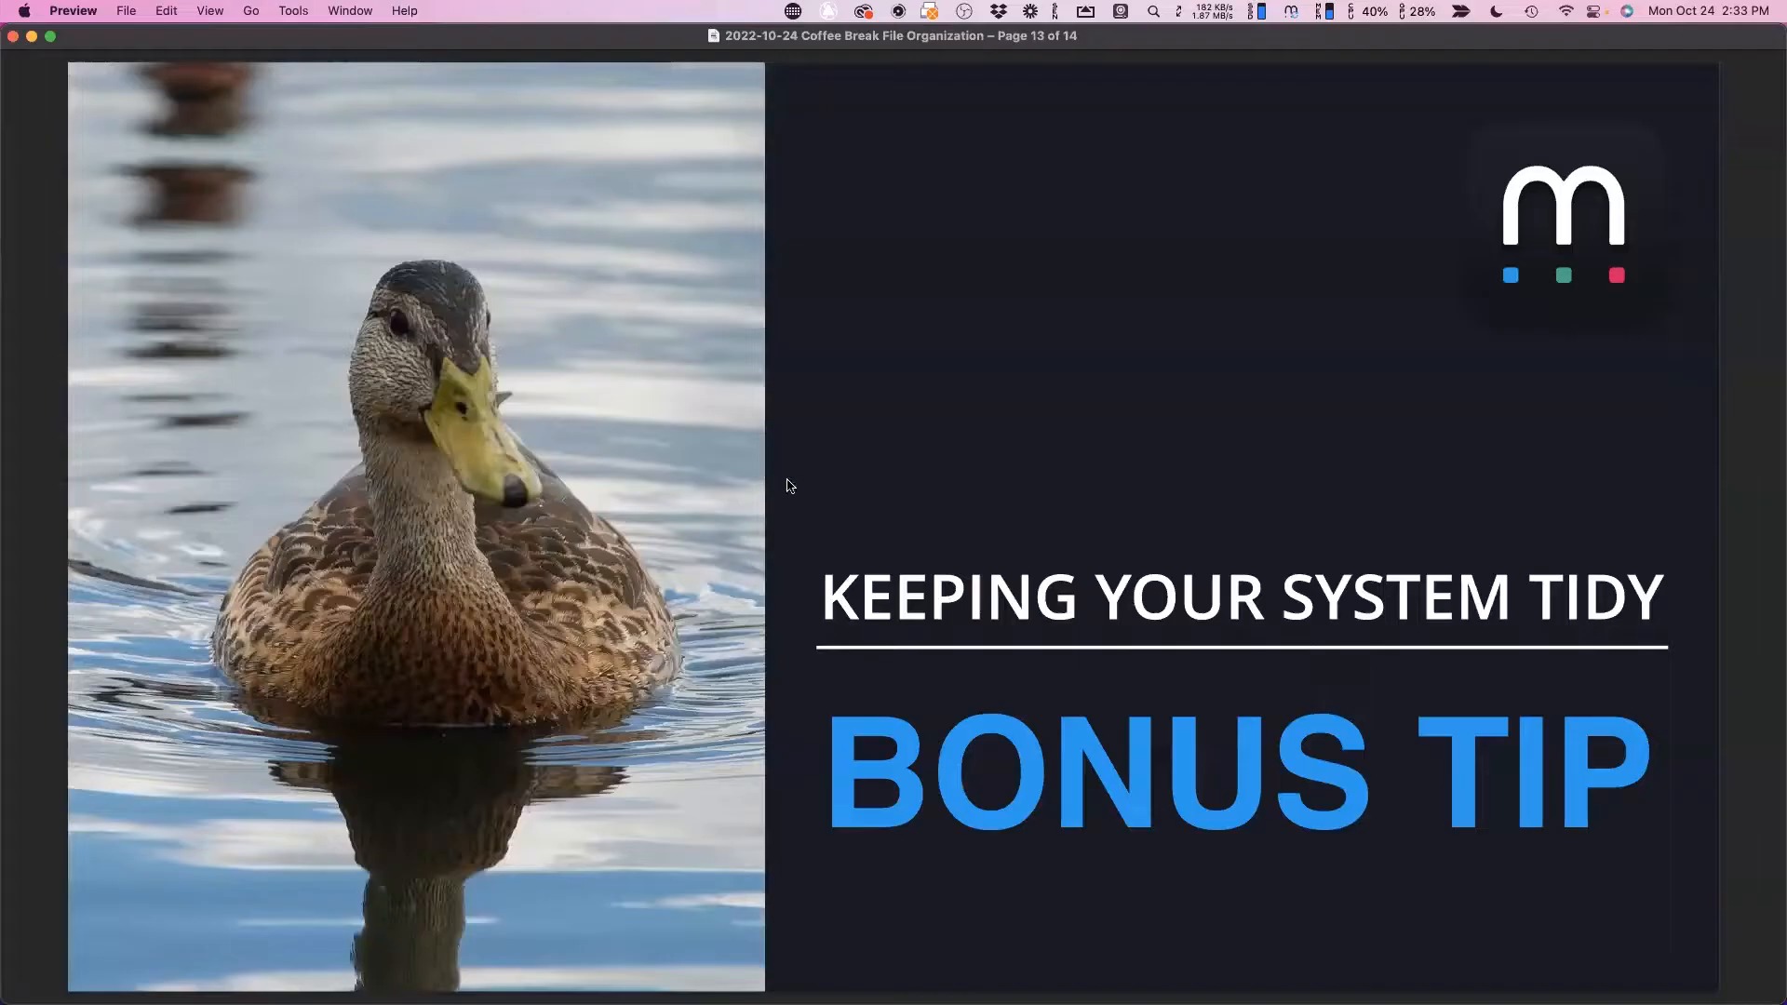
# Review the Preview slides on moving files, editing folders and using the clipboard, and switch back to Mylio Photos.
pyautogui.press('Left')
pyautogui.press('Left')
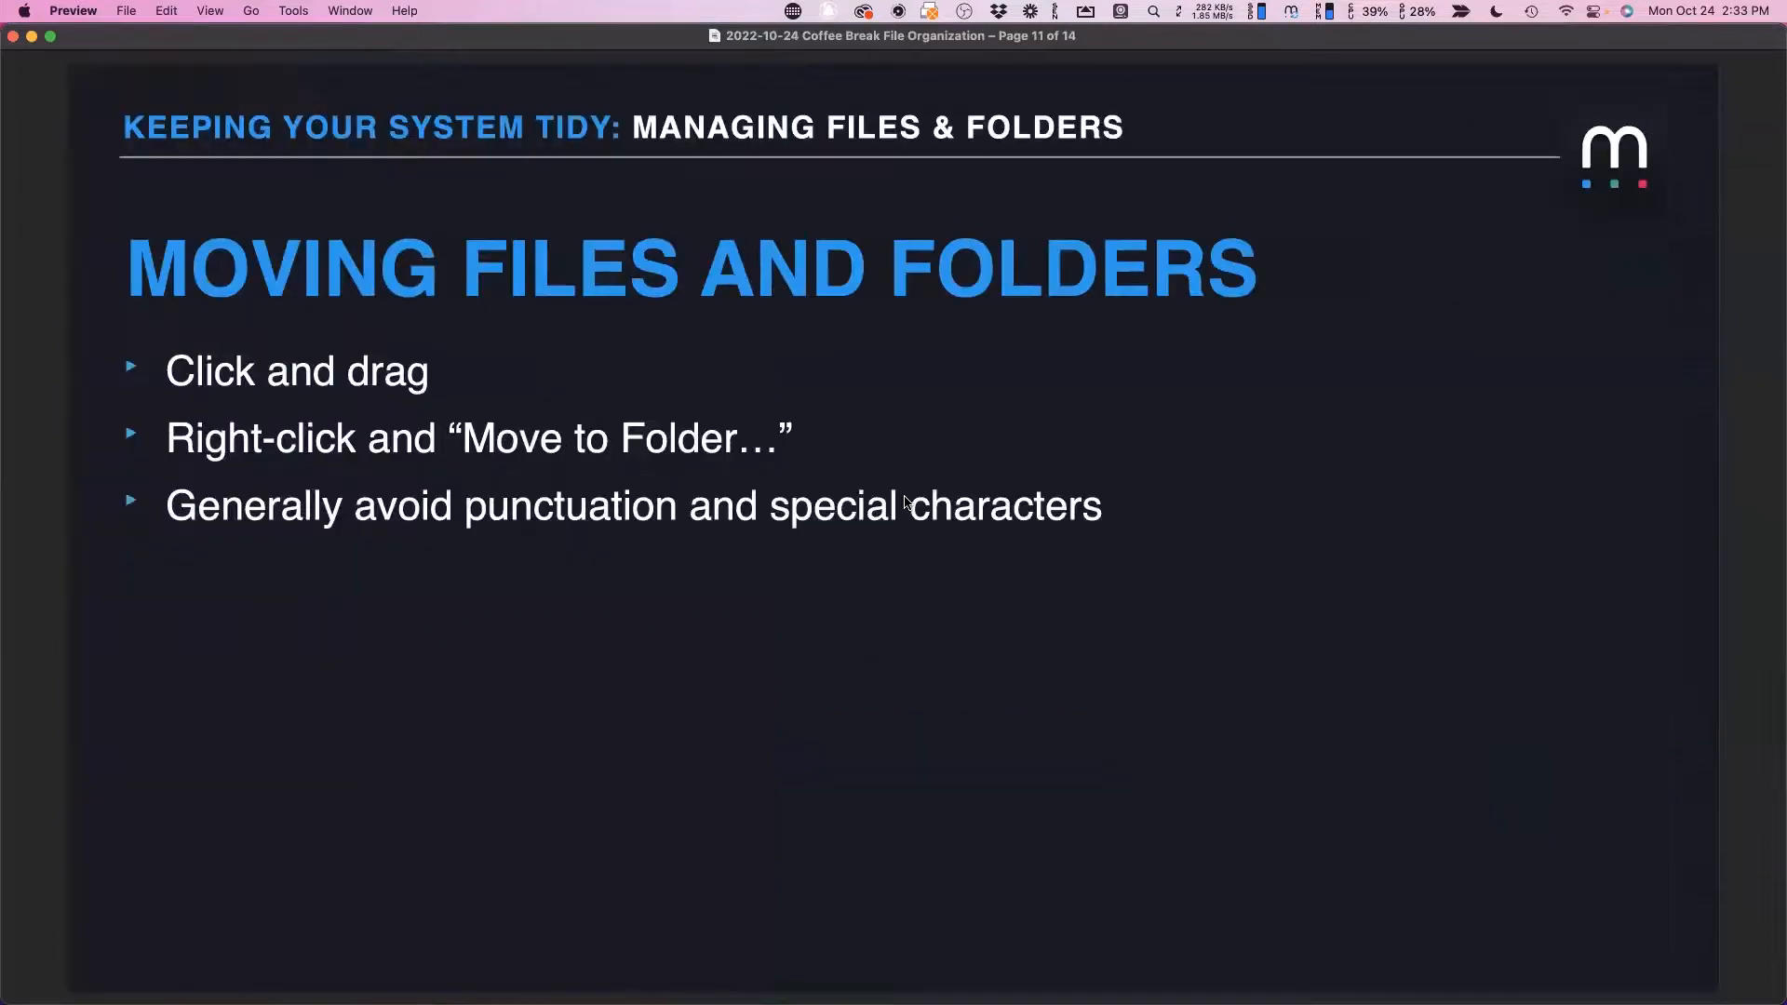
pyautogui.press('Right')
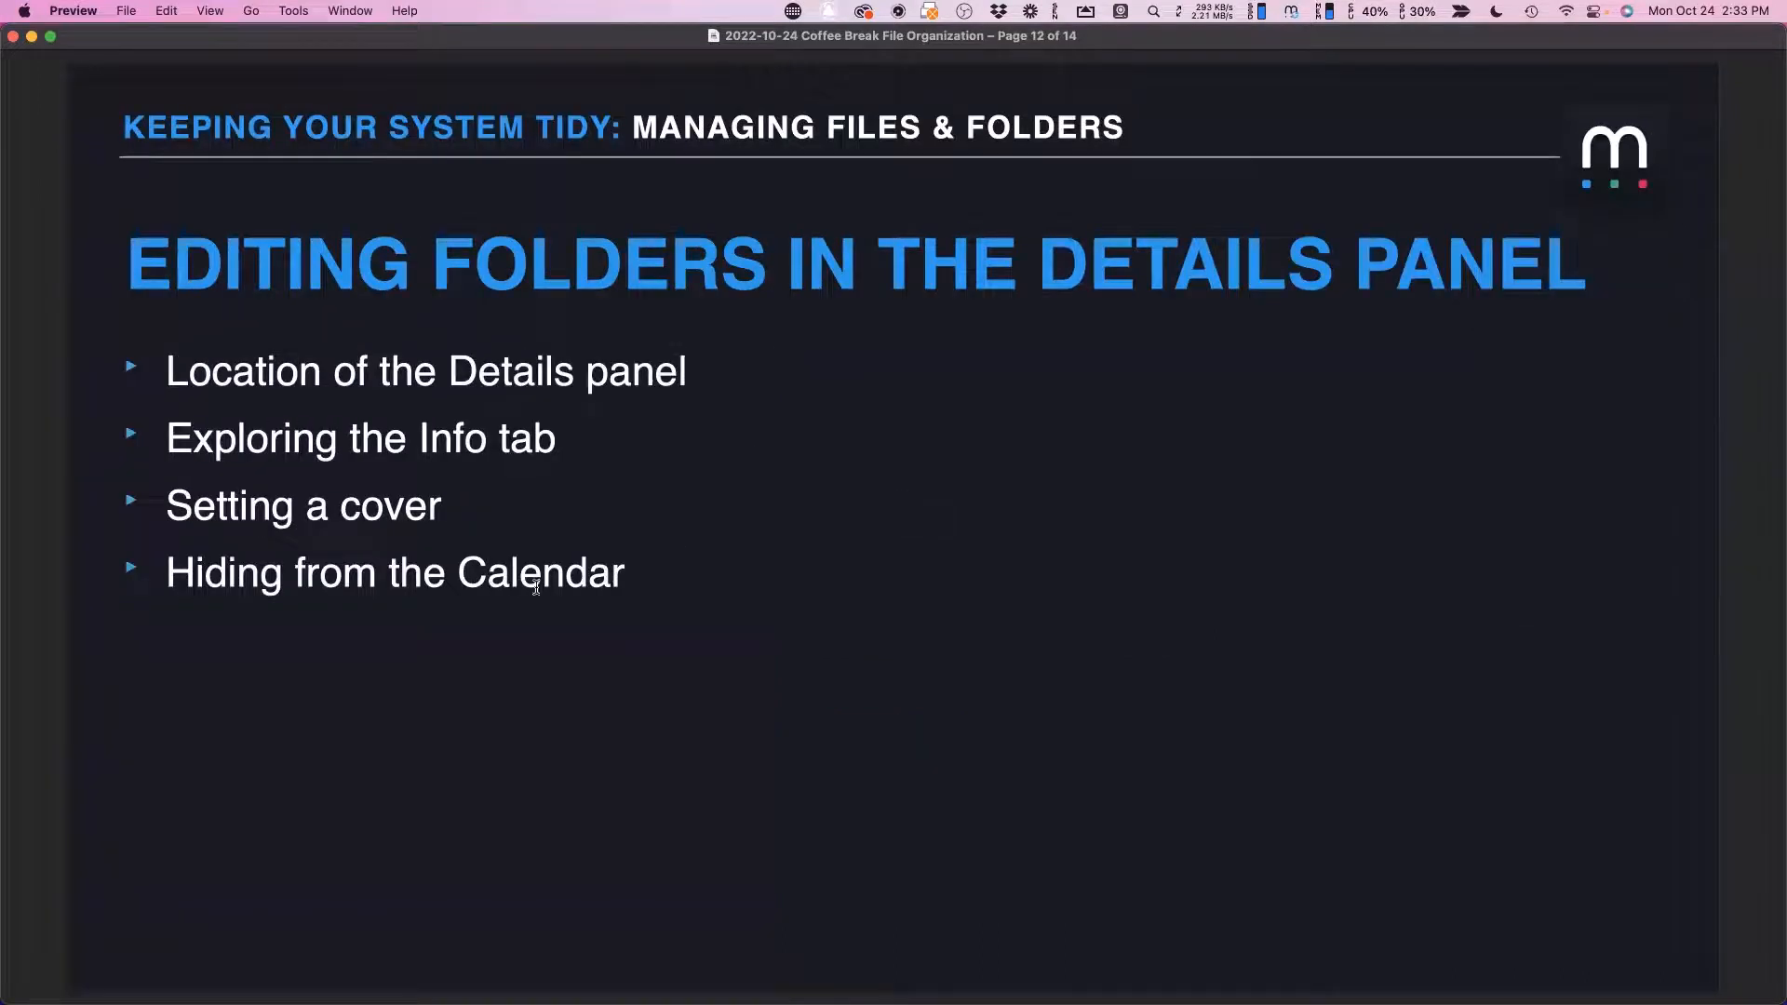
pyautogui.press('Right')
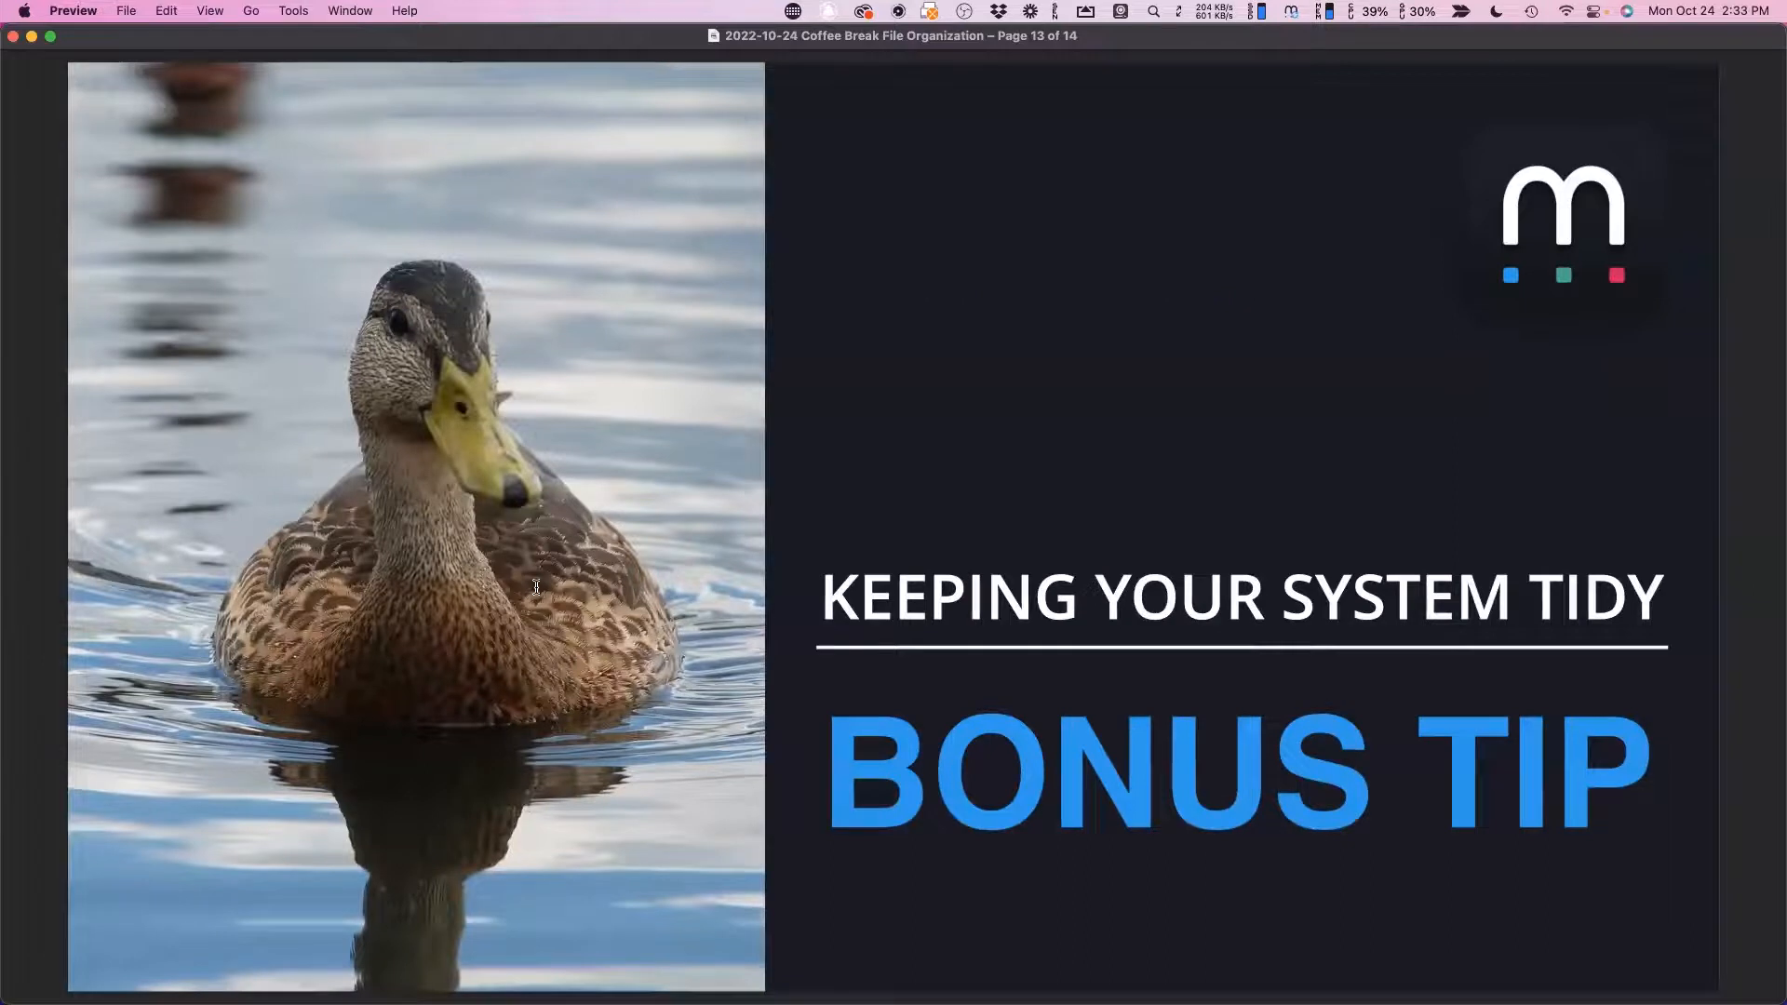
pyautogui.press('Right')
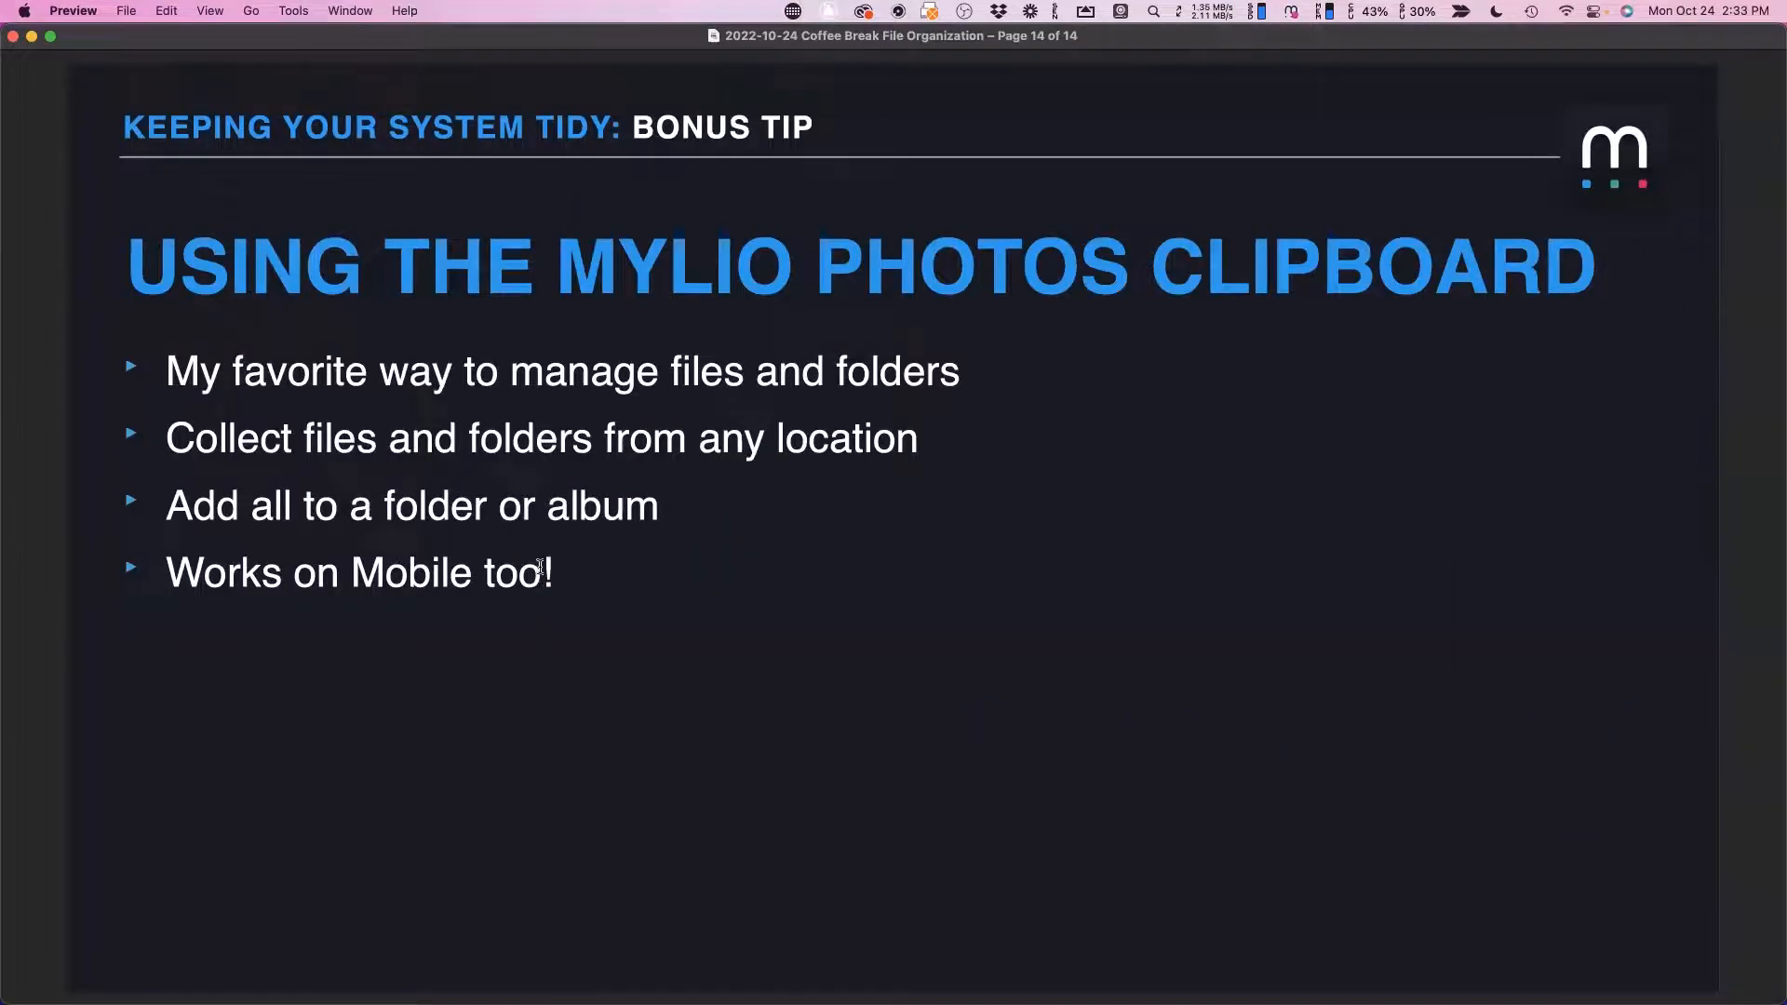
pyautogui.press('super+Tab')
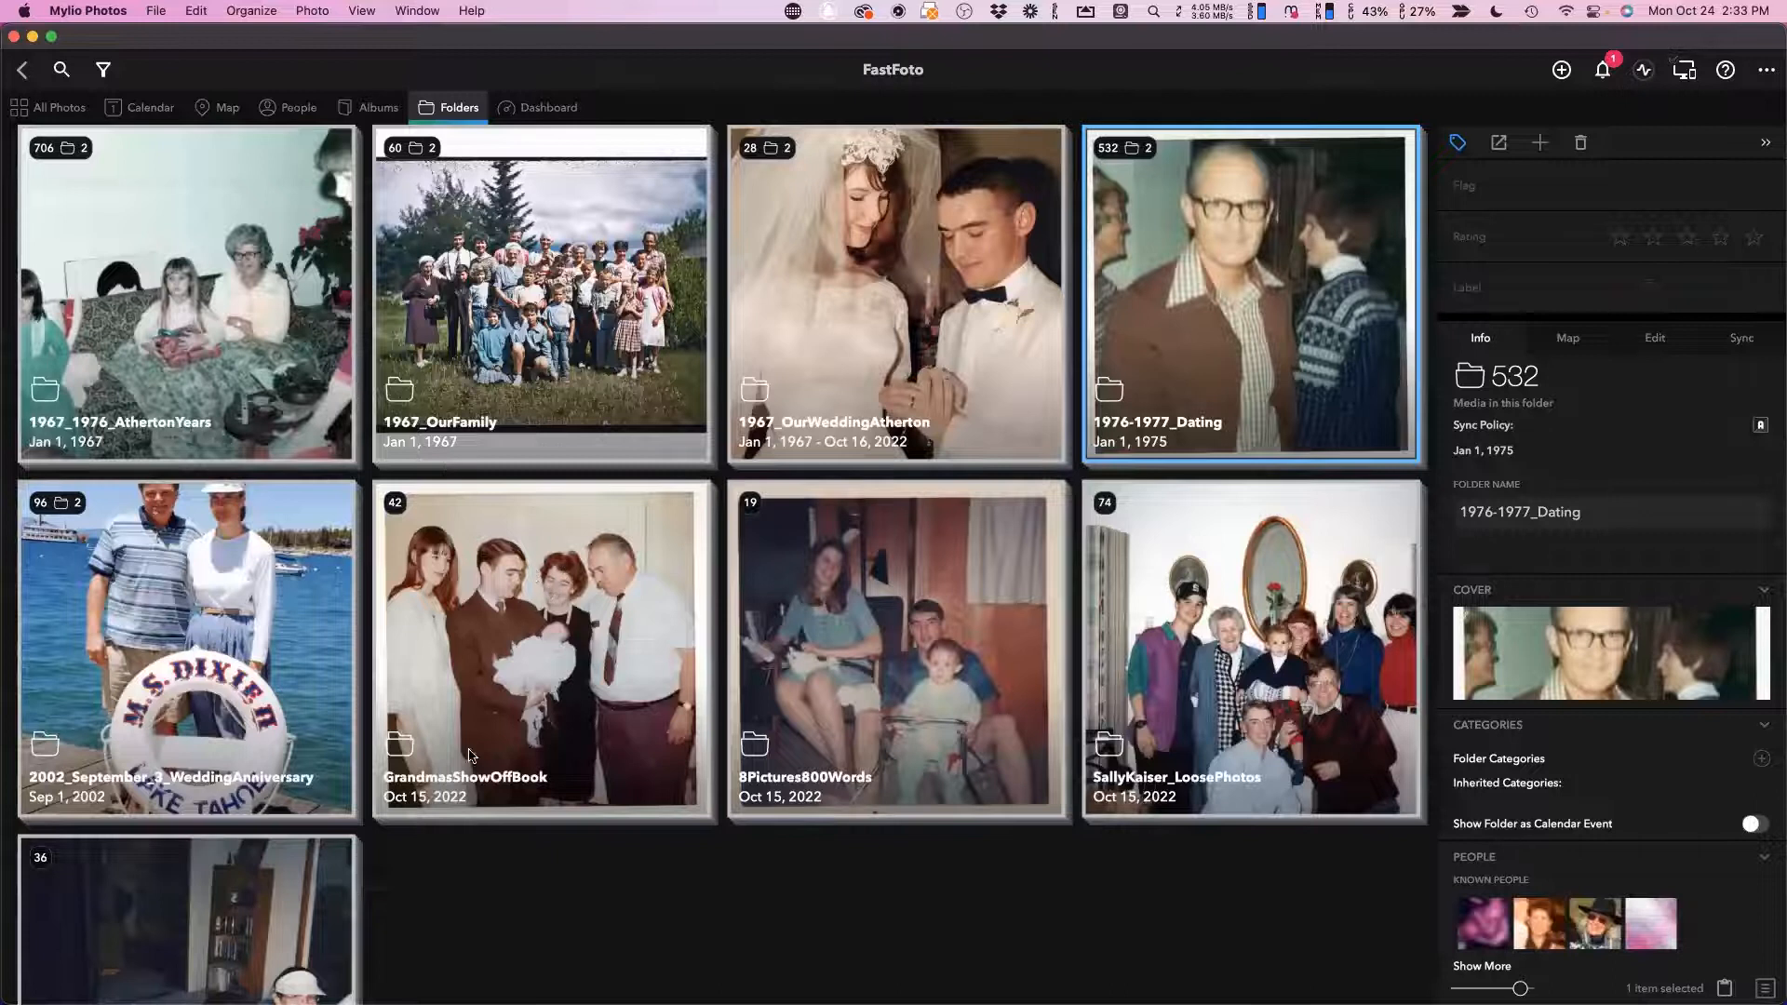
# Open Restored in 1967_OurWeddingAtherton and add the bouquet-toss photo to the Mylio clipboard.
pyautogui.click(614, 901)
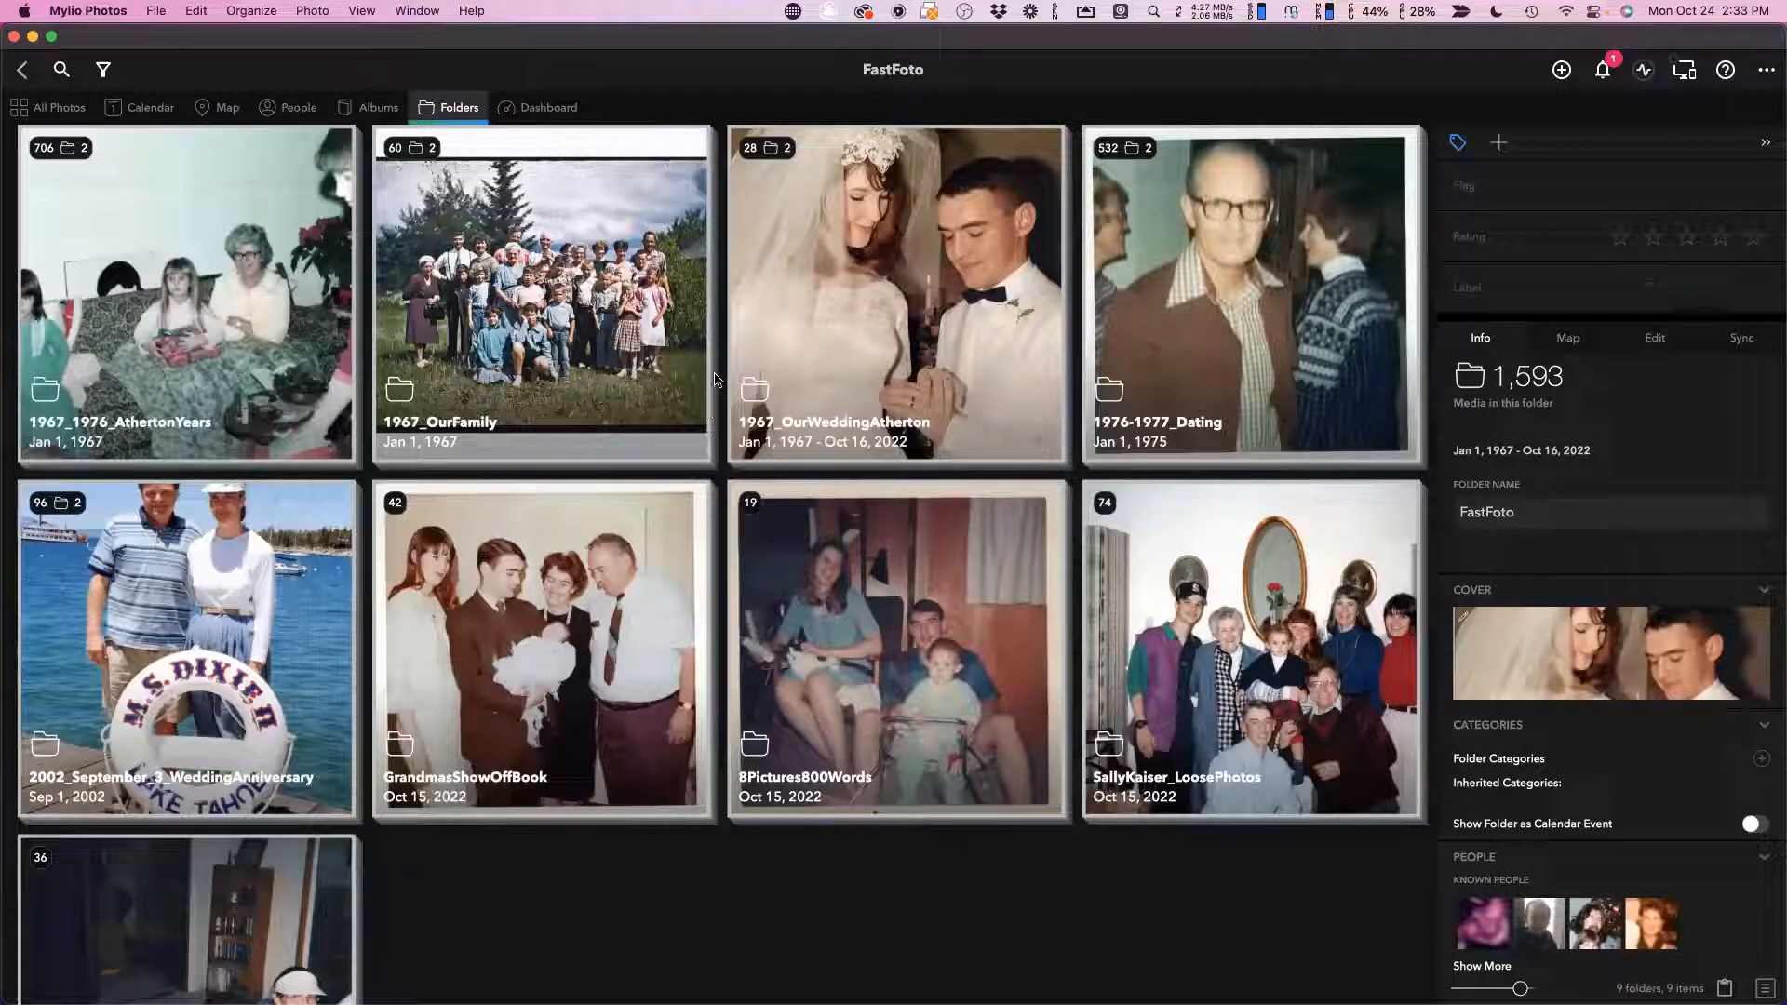
pyautogui.doubleClick(926, 314)
pyautogui.doubleClick(590, 370)
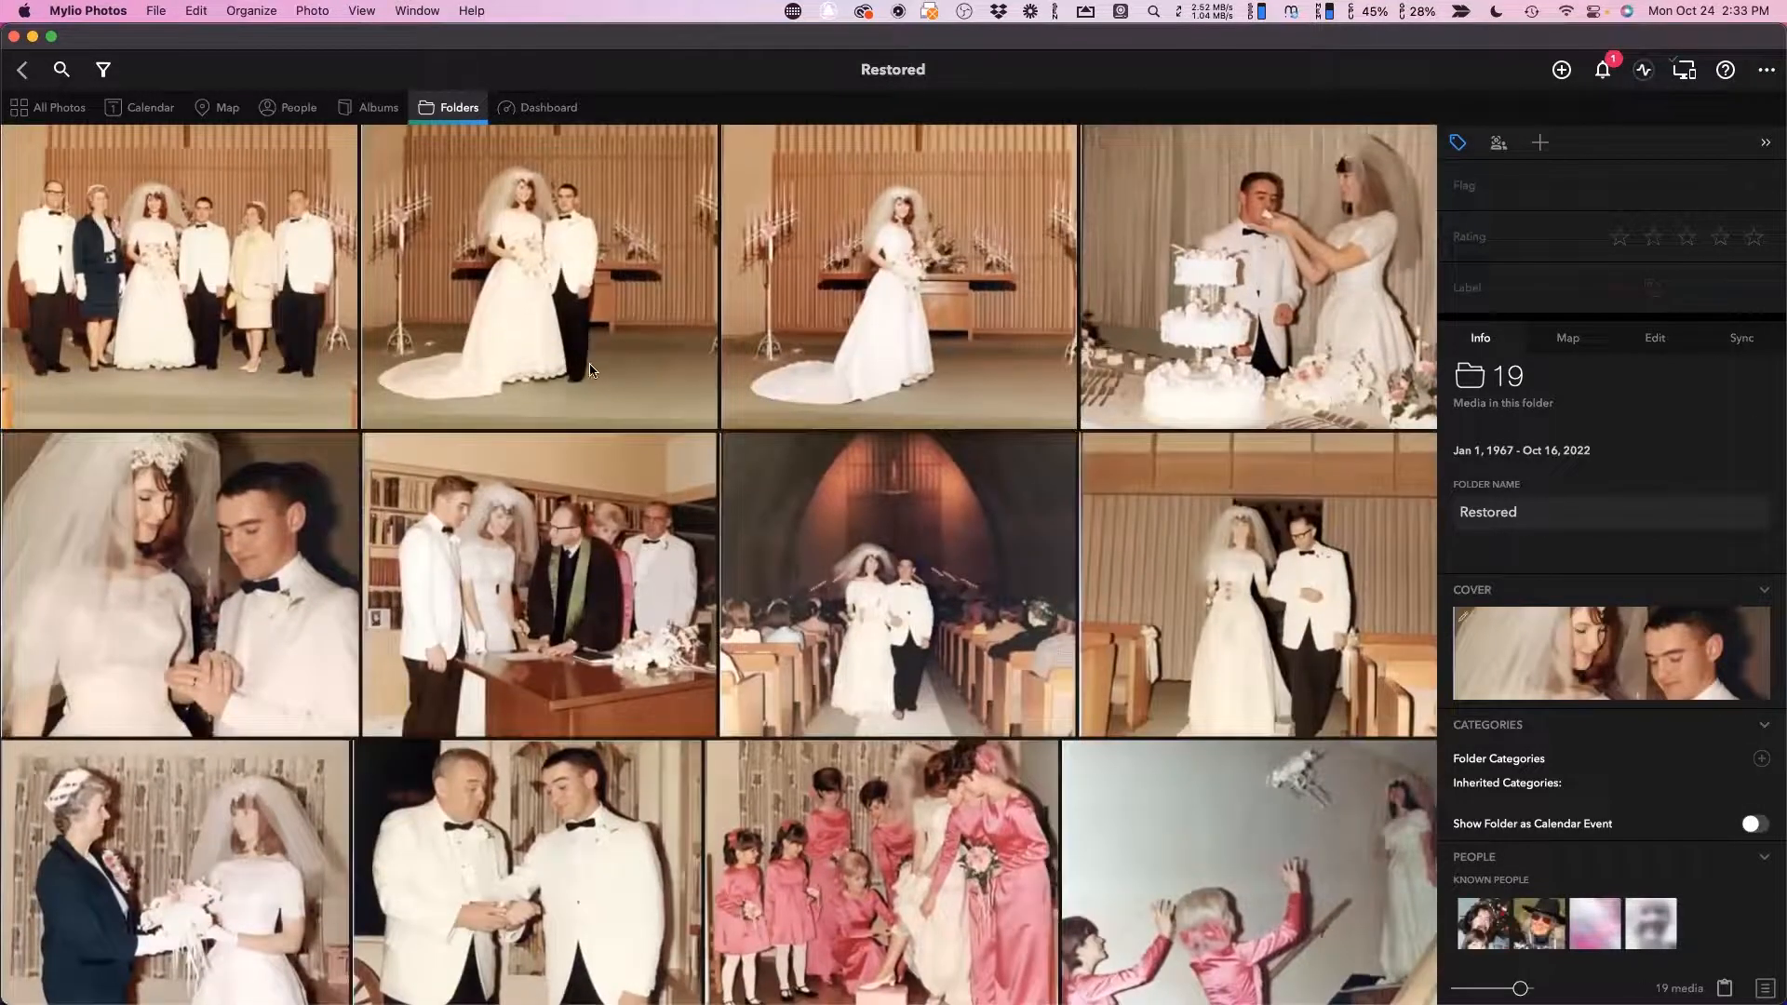
pyautogui.scroll(-3, 634, 637)
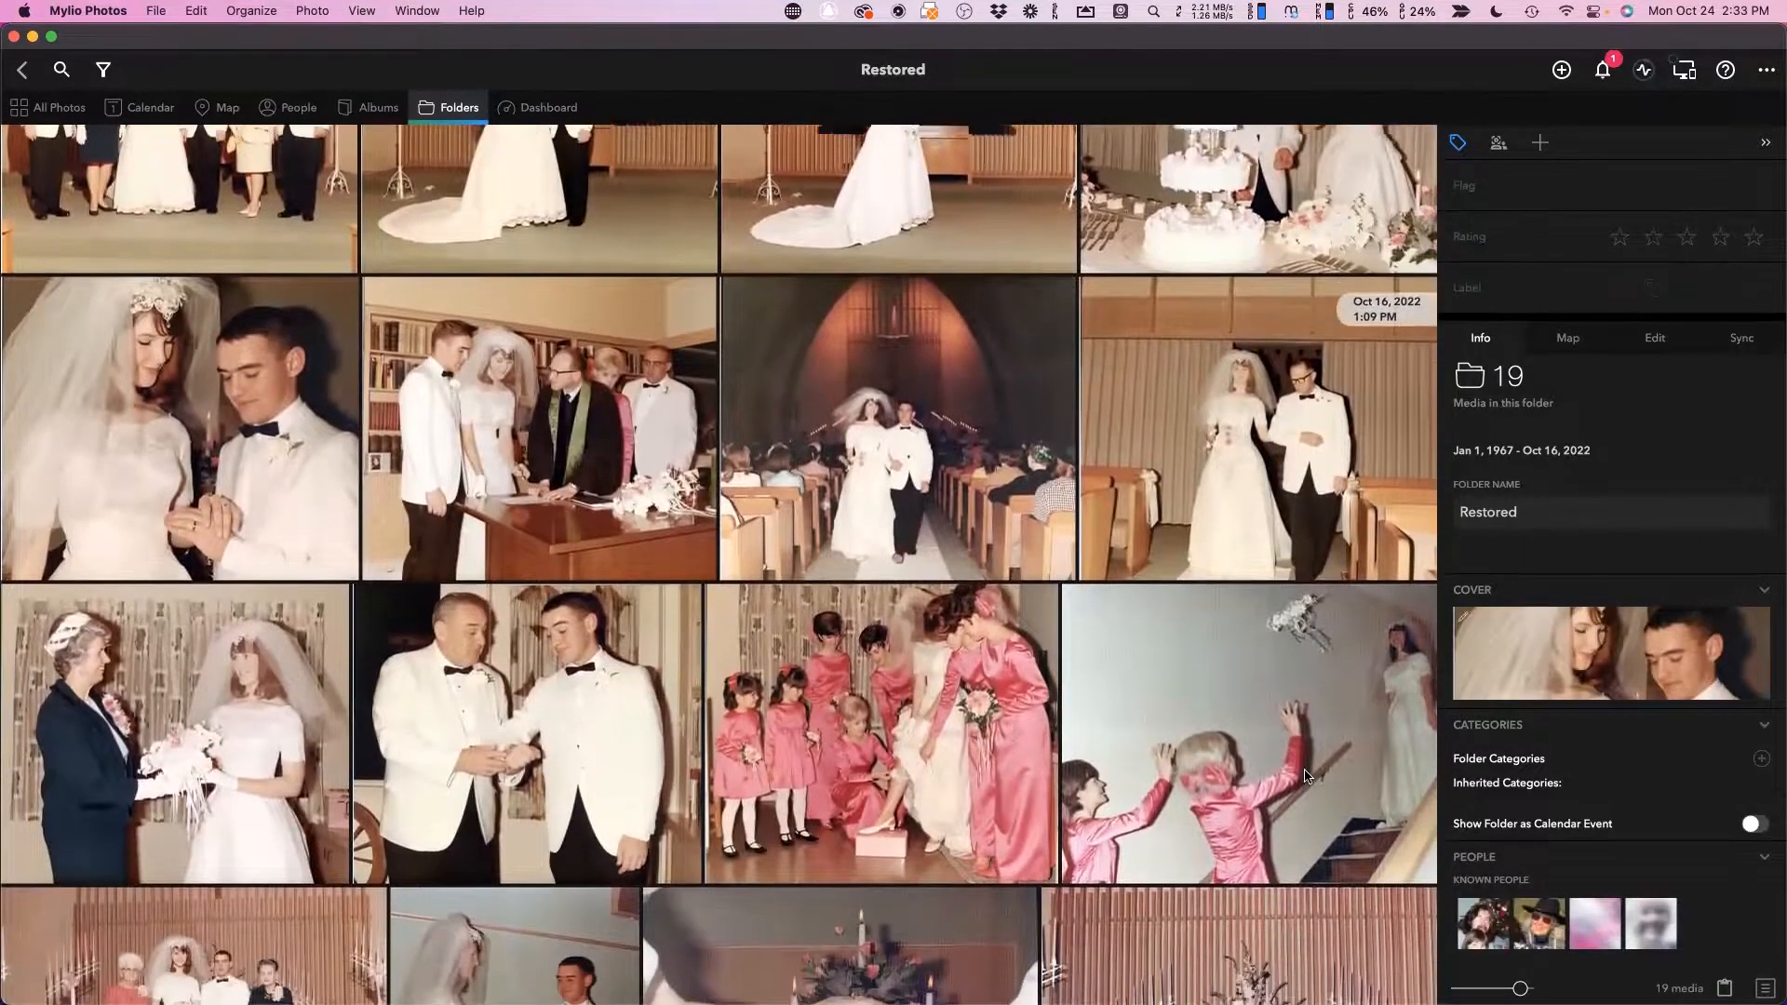
pyautogui.moveTo(1306, 775); pyautogui.dragTo(1221, 637)
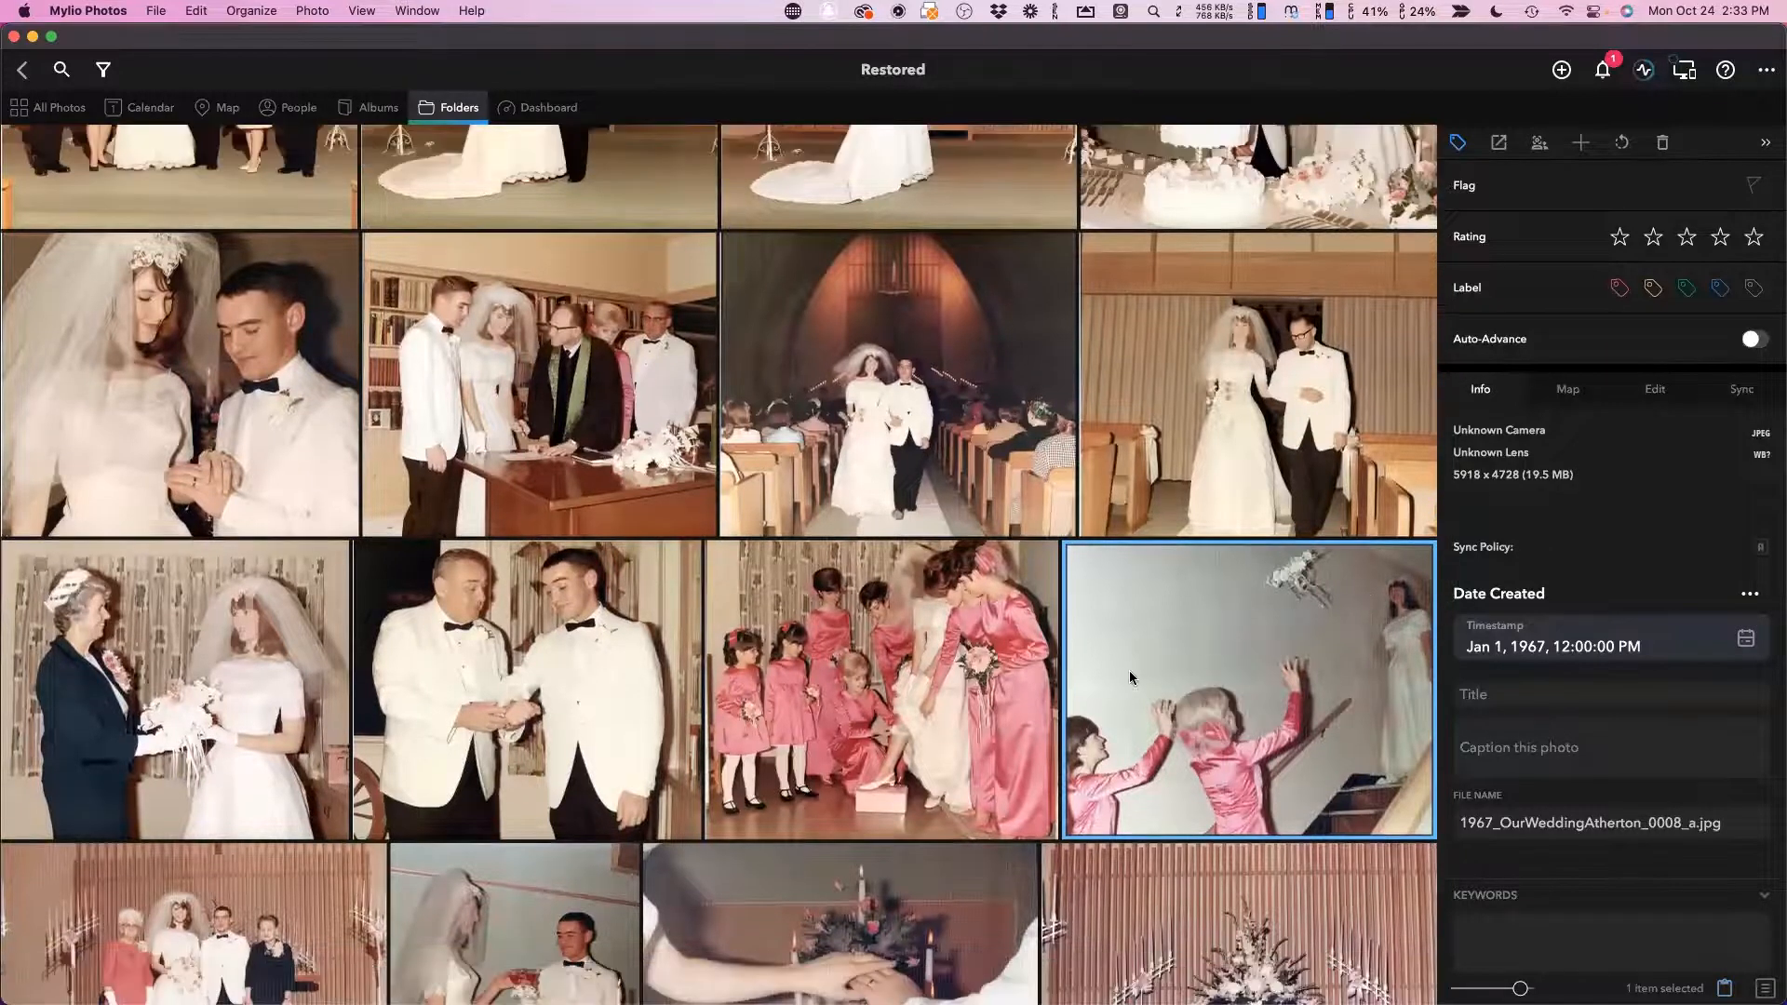
pyautogui.moveTo(1342, 585); pyautogui.dragTo(925, 978)
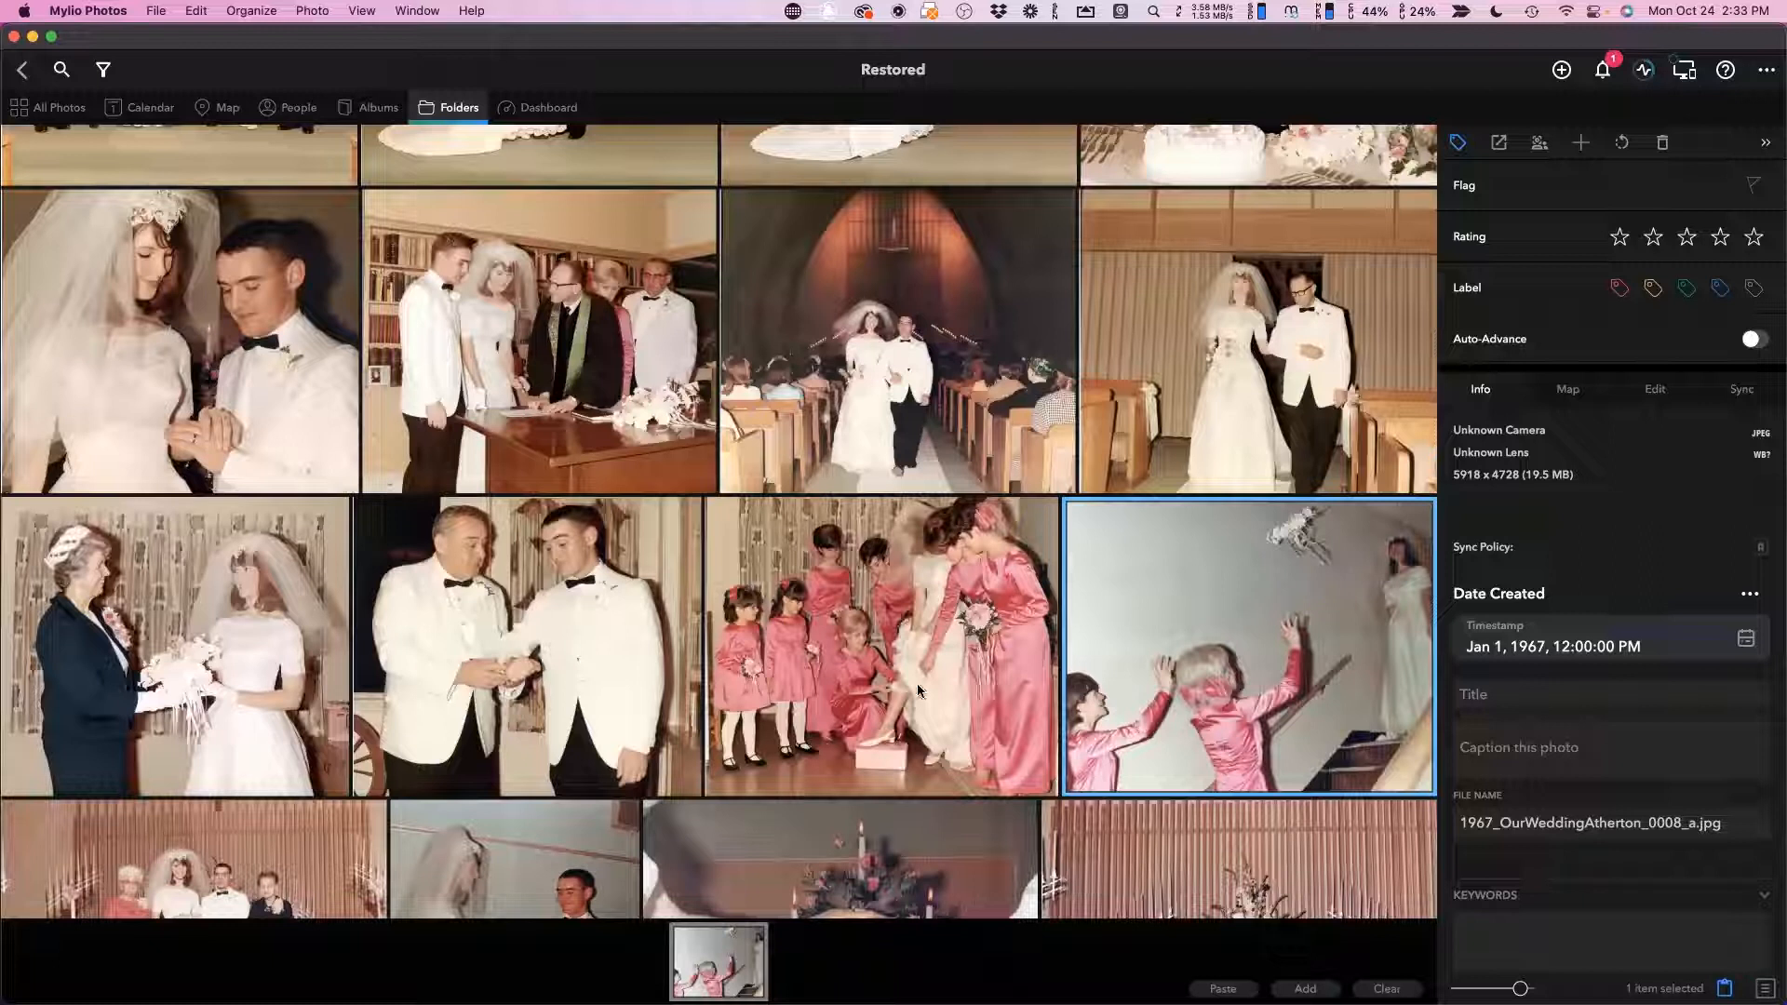
# Open the Raw Scans subfolder of 1967_OurWeddingAtherton and add the full-color portrait of the standing bride and groom to the clipboard.
pyautogui.click(17, 73)
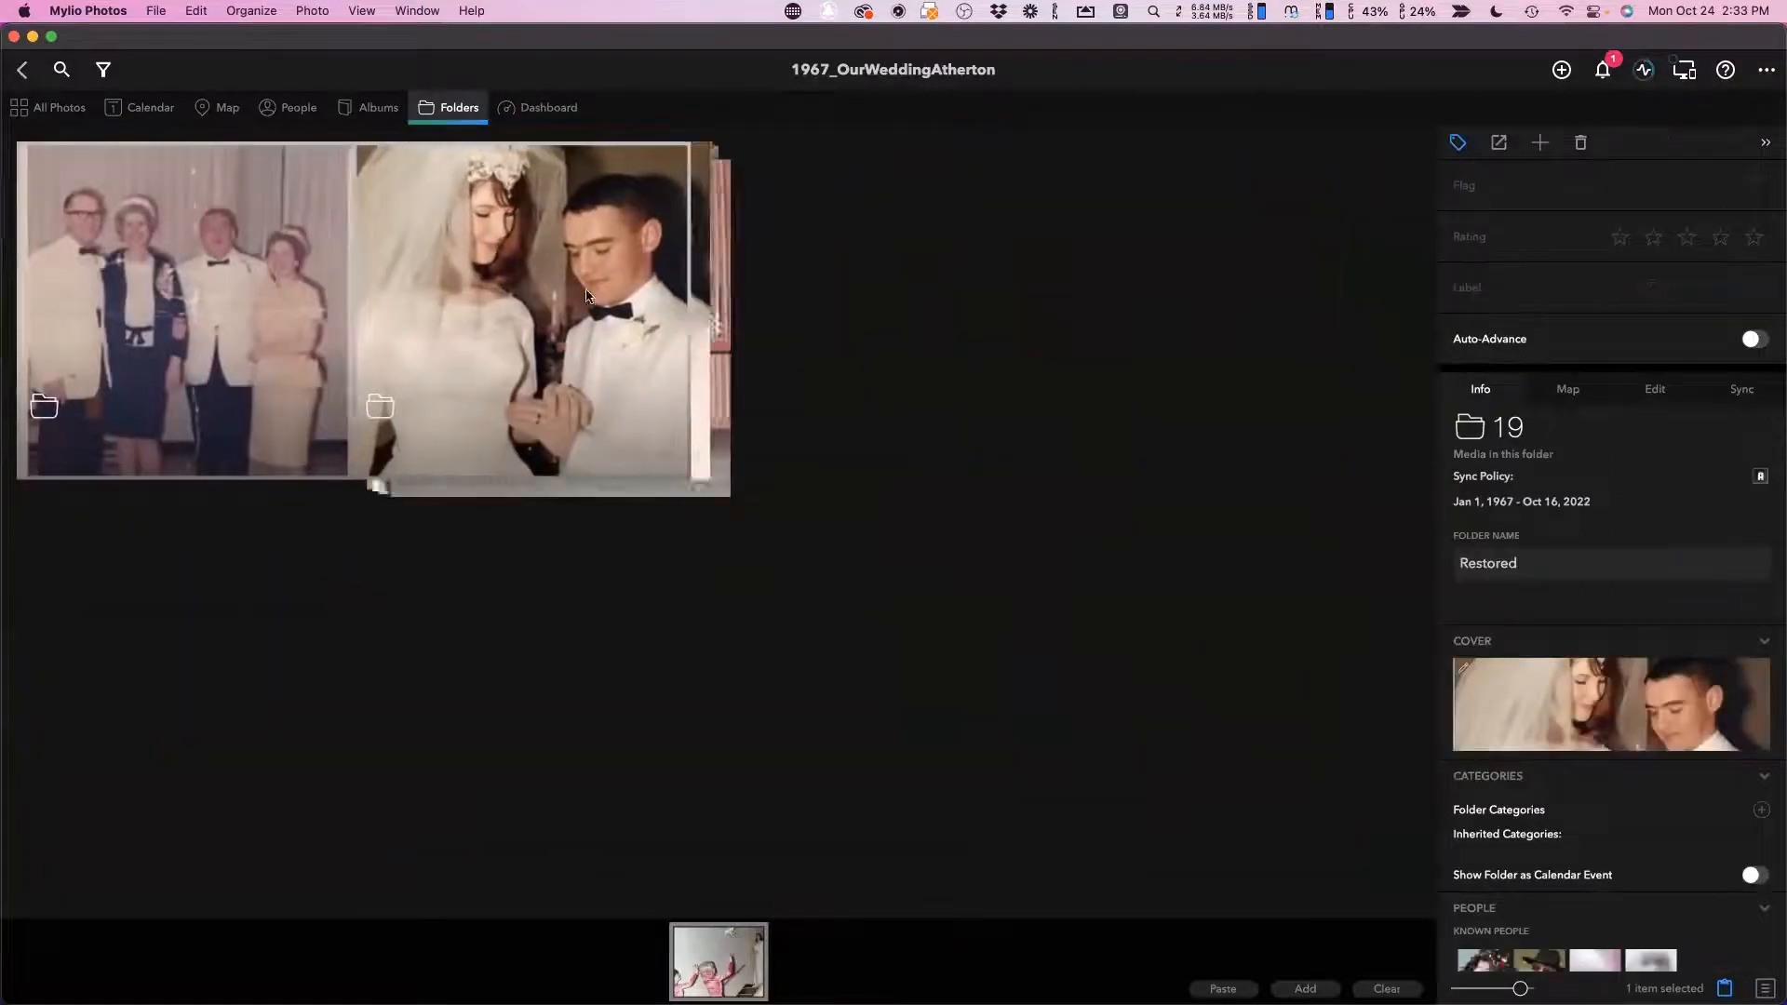
pyautogui.doubleClick(221, 296)
pyautogui.moveTo(1141, 400); pyautogui.dragTo(772, 959)
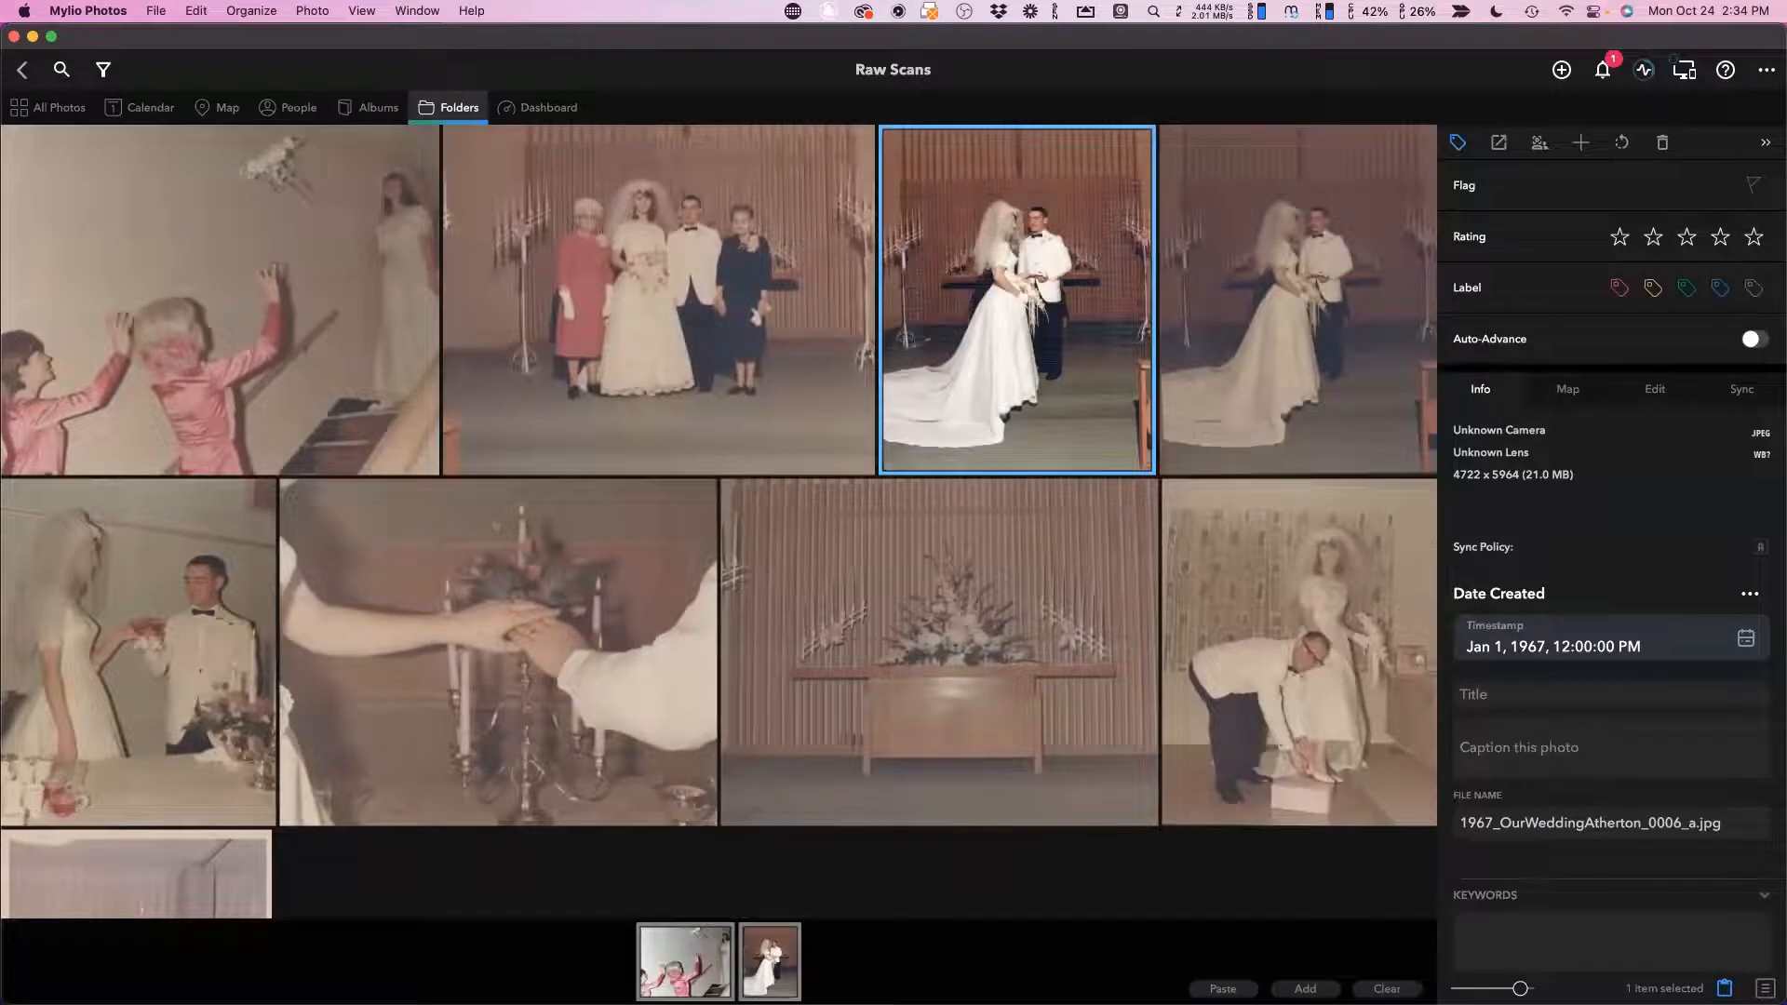
# From FastFoto, open the loose photos in 2002_September_3_WeddingAnniversary and add the couple-by-parked-cars photo and the first upright couple portrait to the clipboard.
pyautogui.click(20, 73)
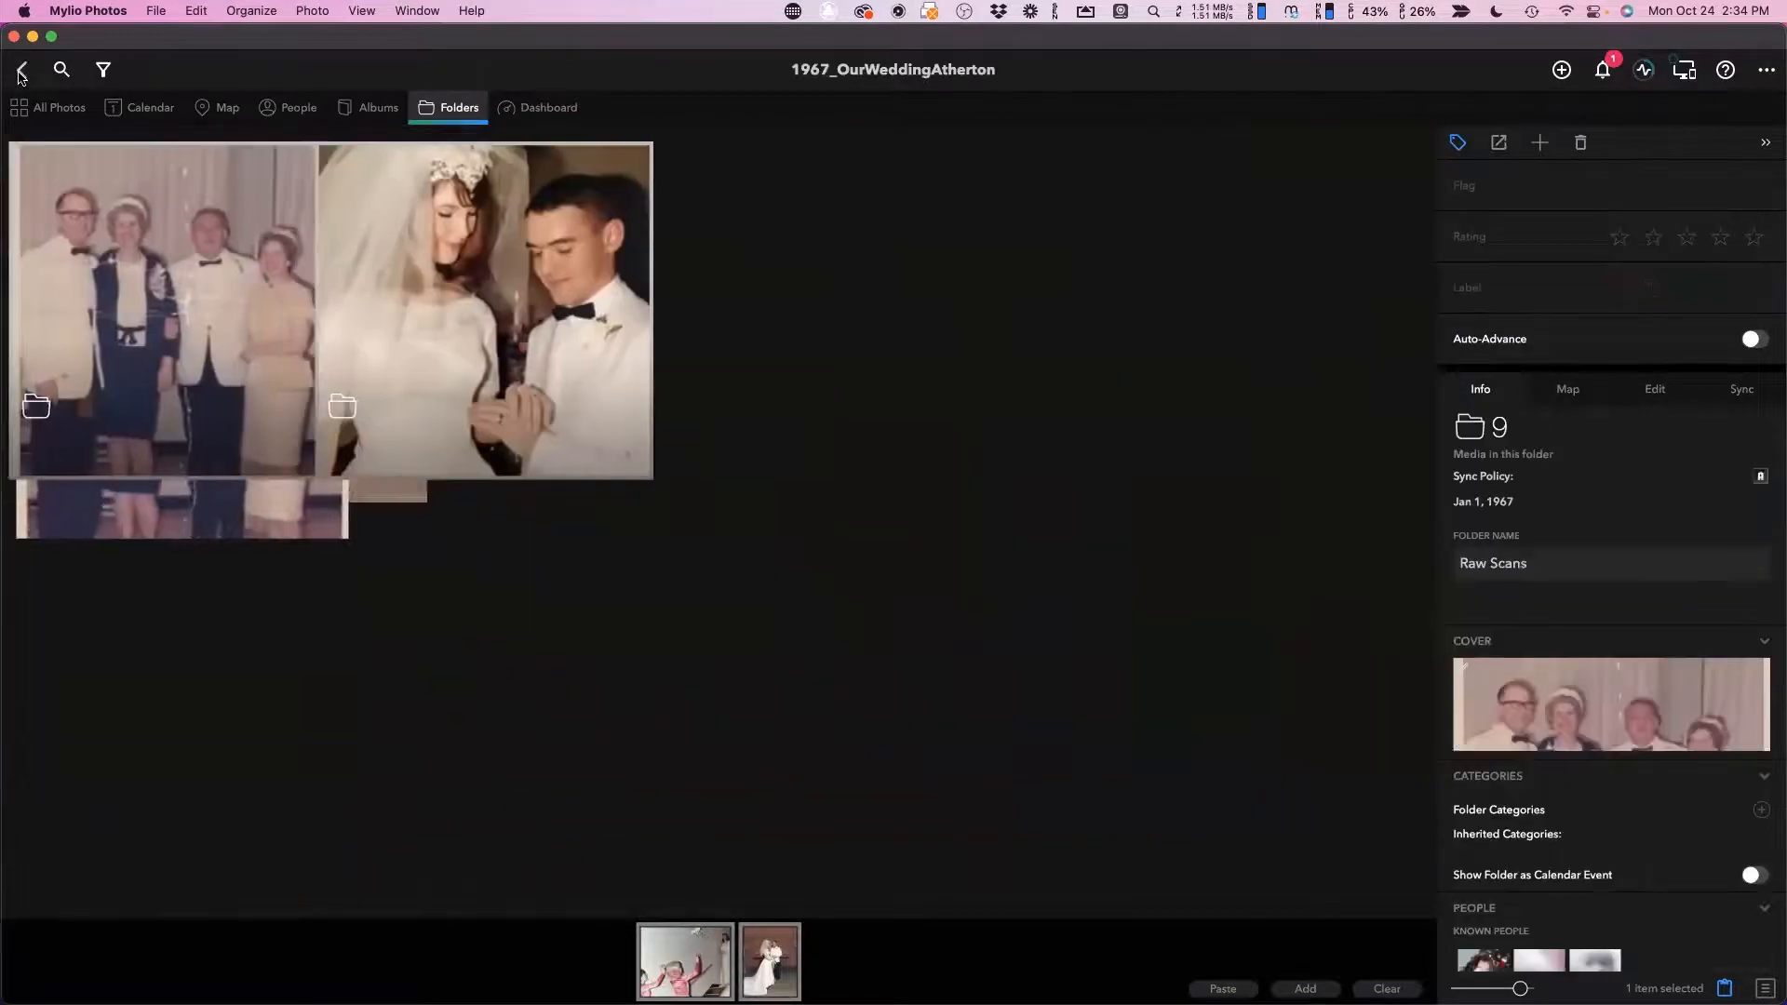
pyautogui.click(20, 73)
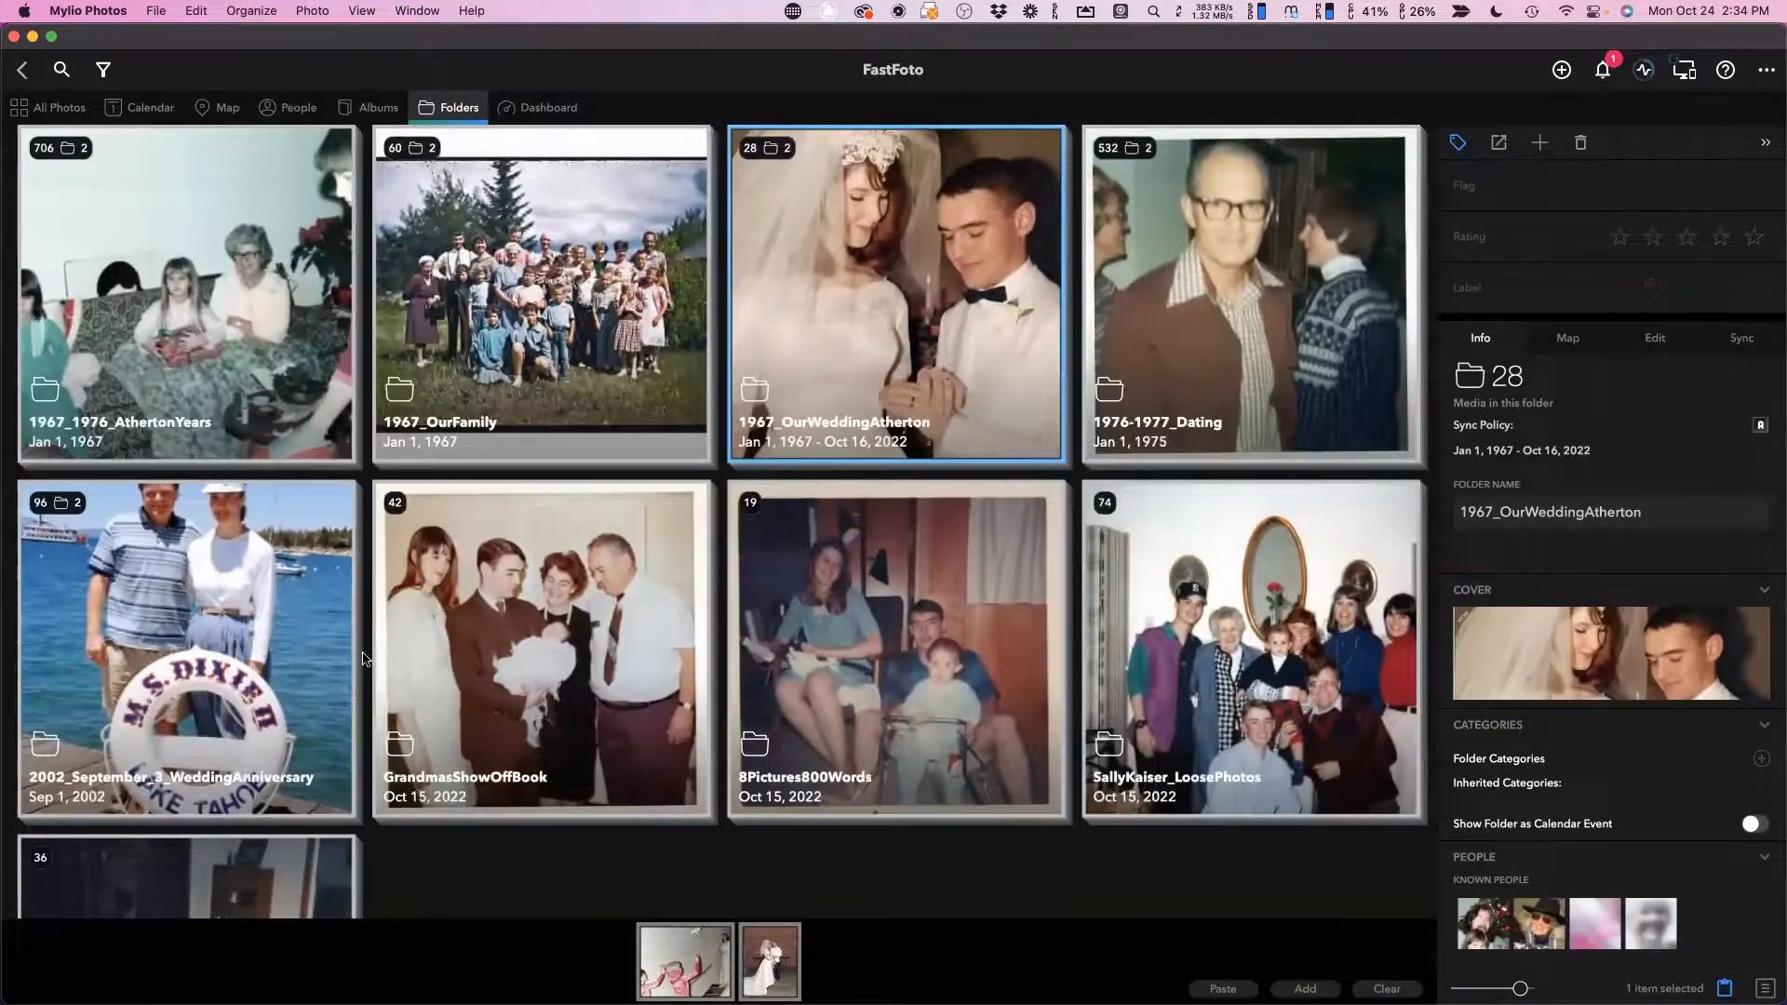
pyautogui.doubleClick(205, 626)
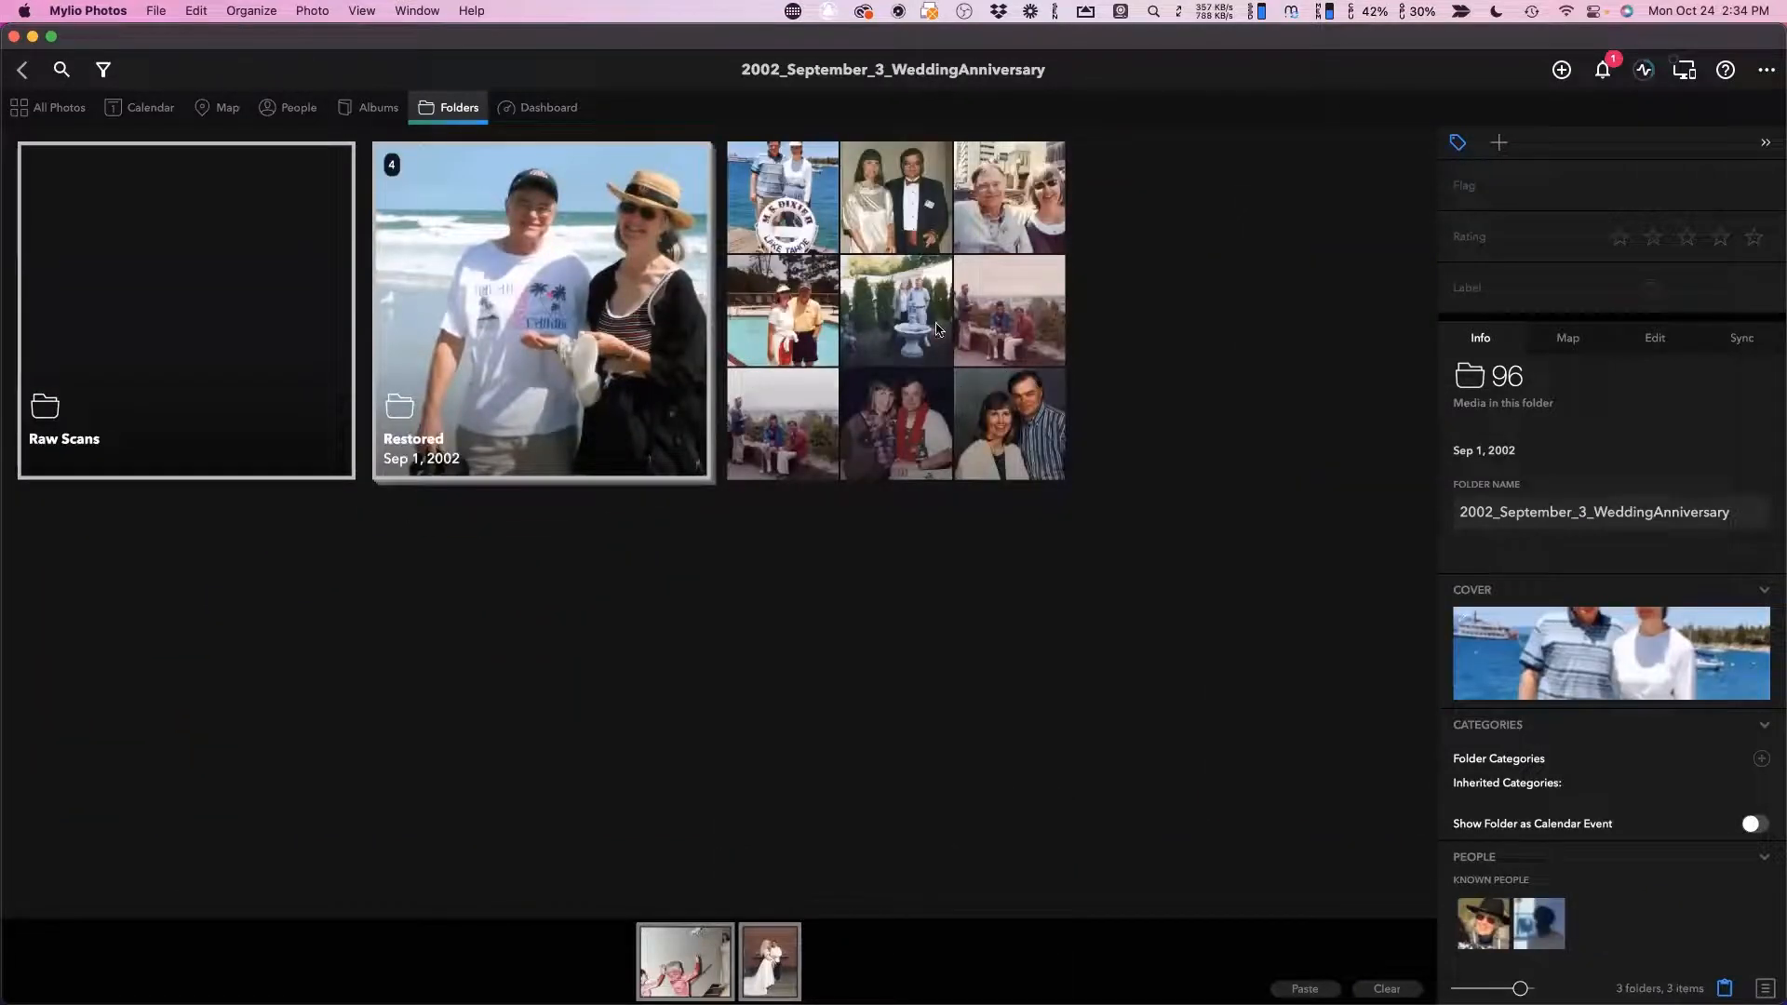
pyautogui.click(937, 328)
pyautogui.doubleClick(891, 312)
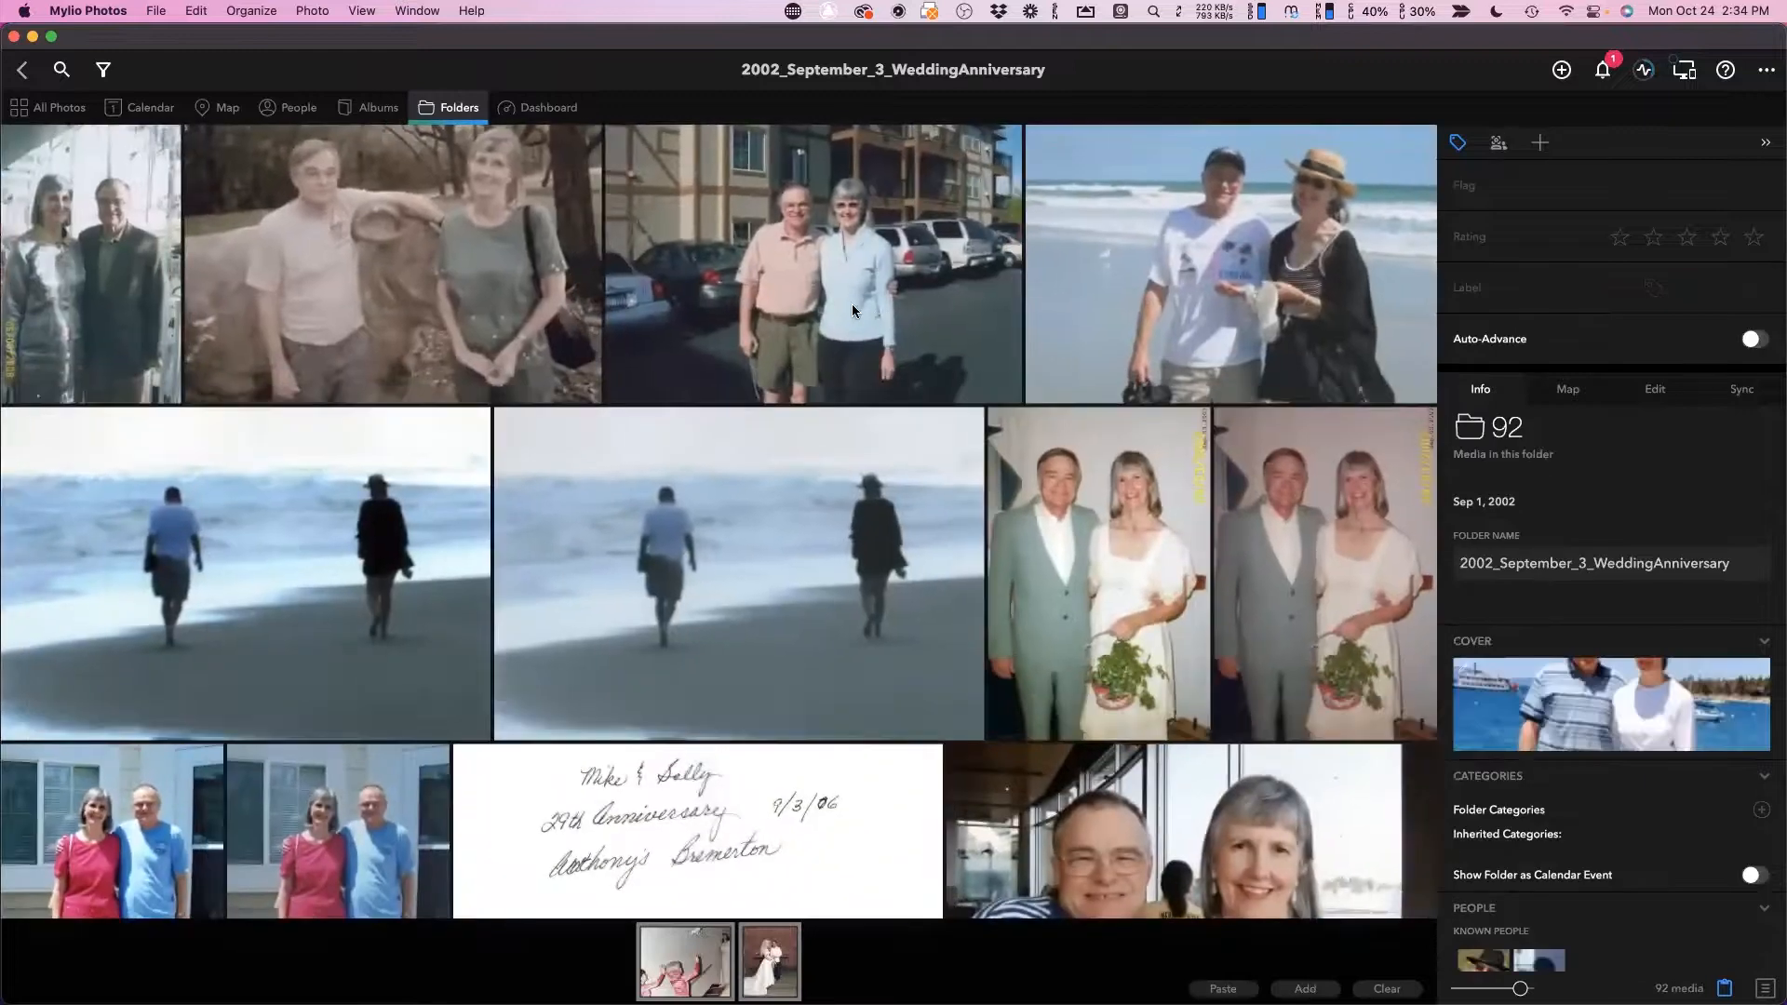
pyautogui.moveTo(866, 254); pyautogui.dragTo(572, 962)
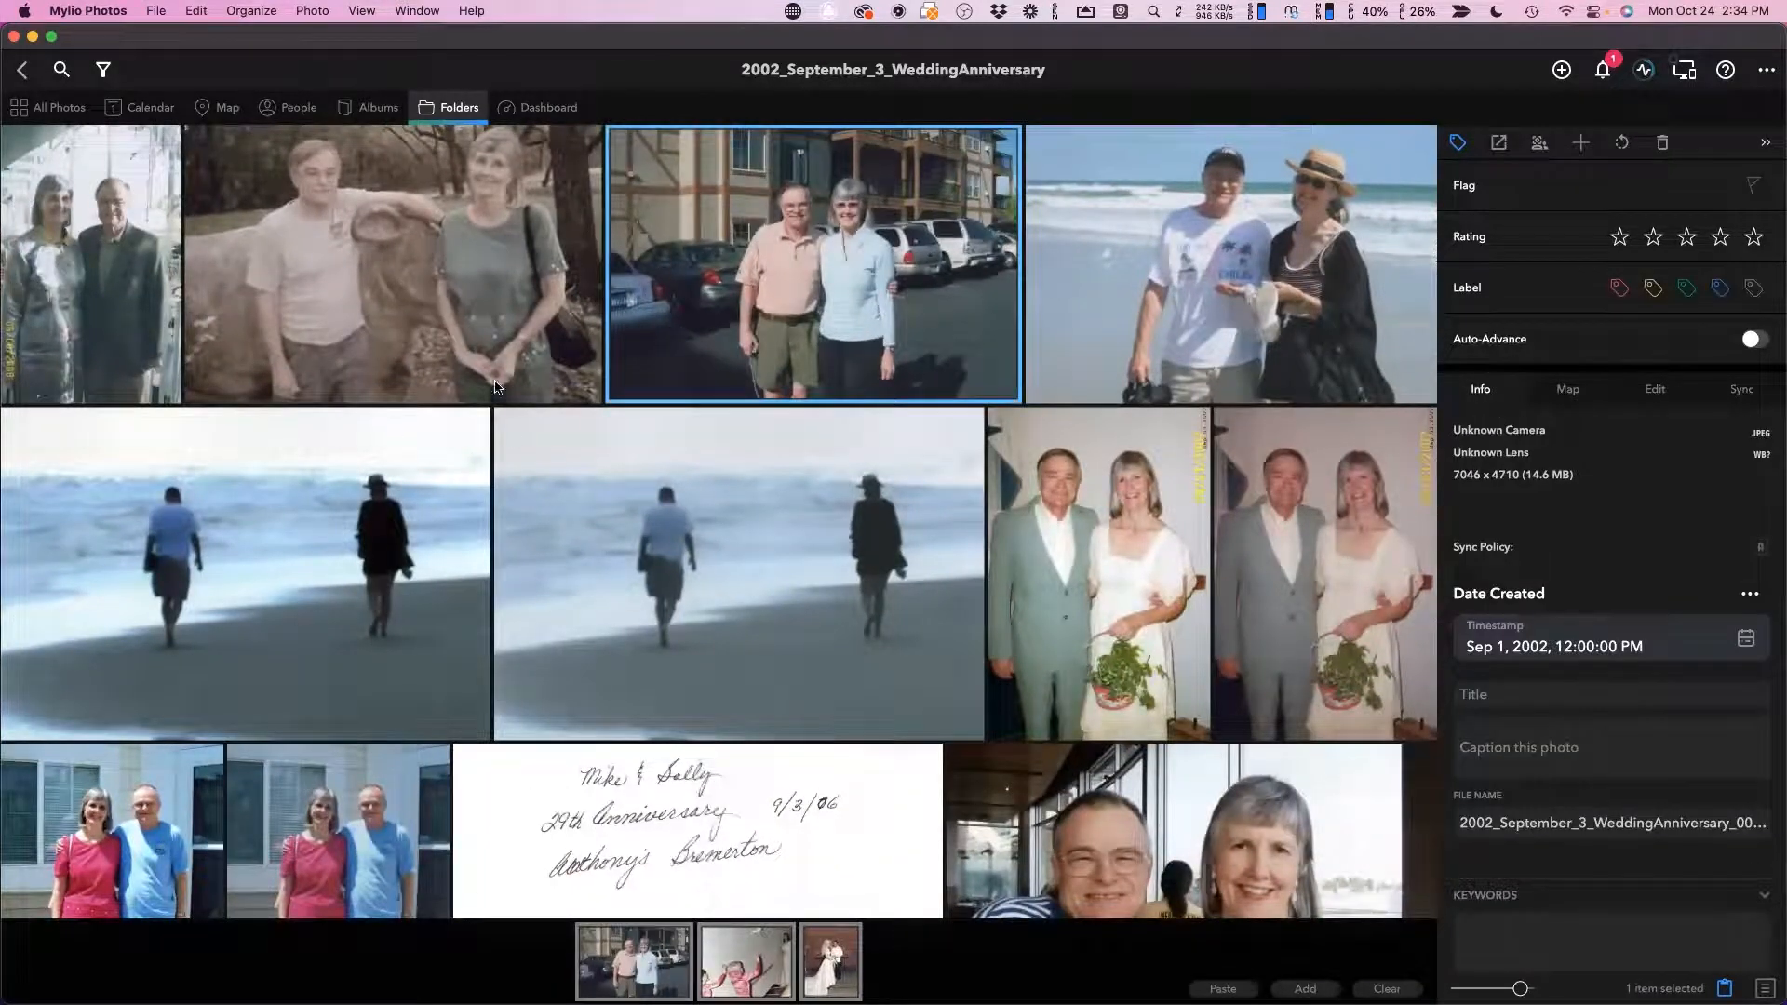
pyautogui.moveTo(48, 272); pyautogui.dragTo(419, 957)
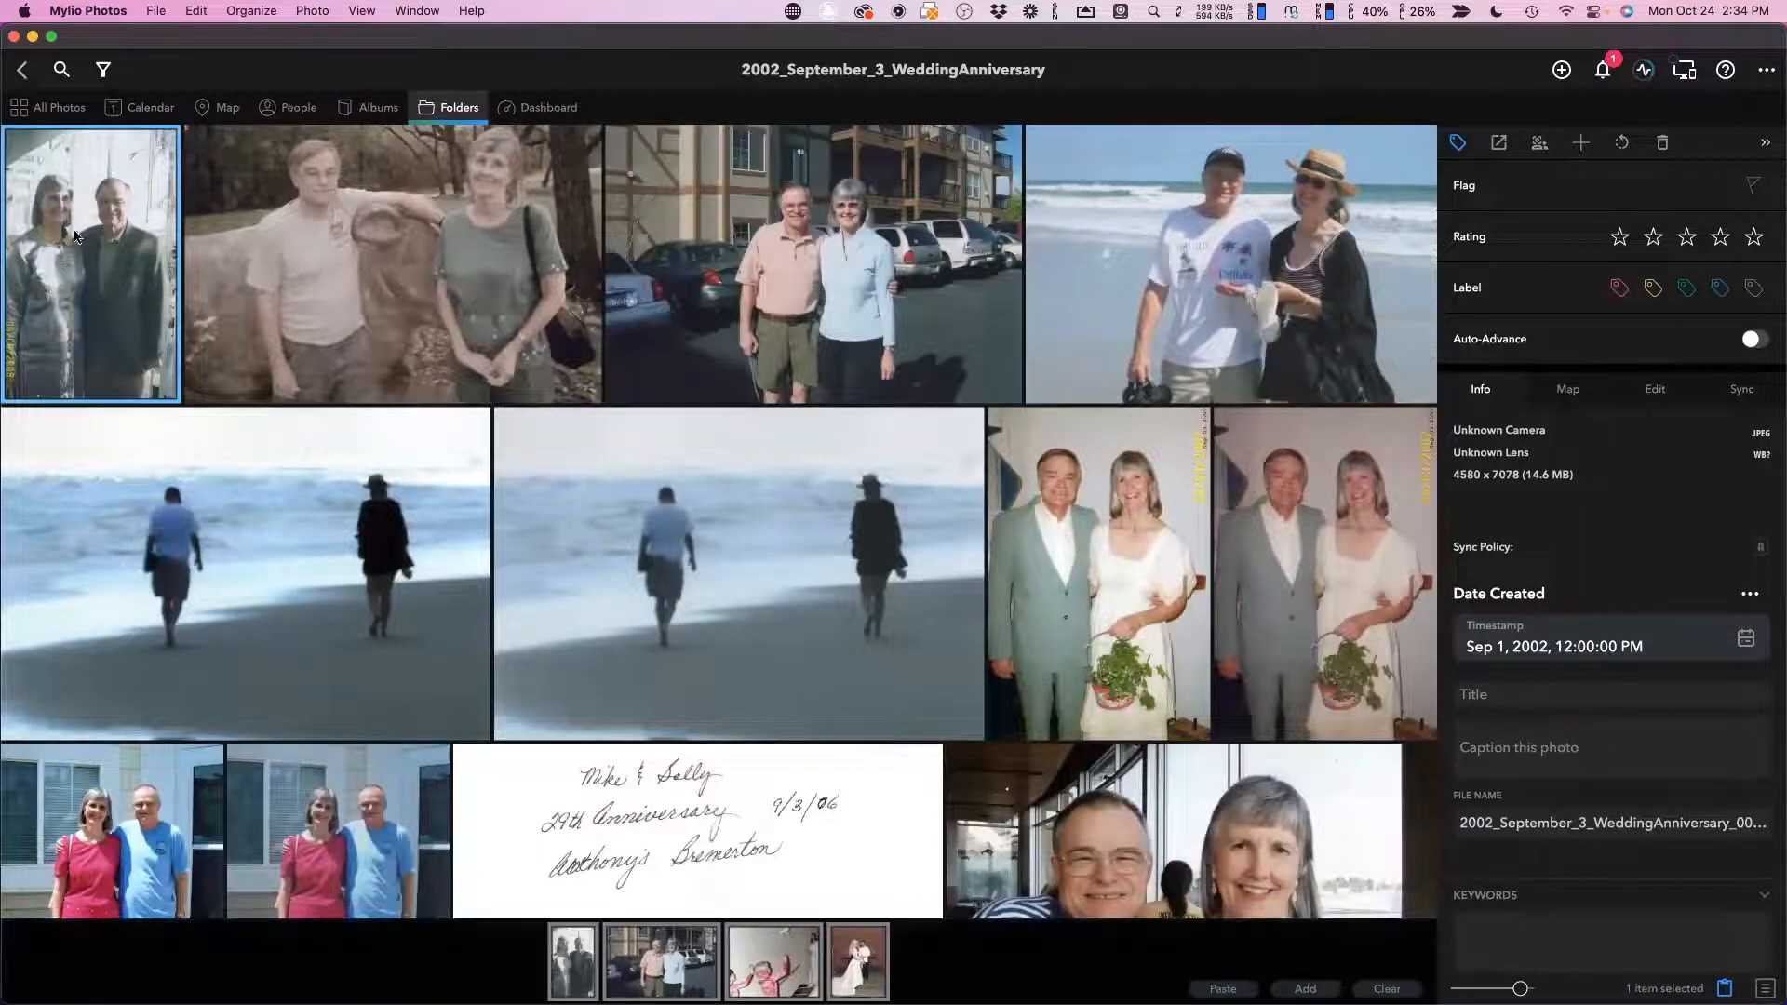
# In Our Story under Mylio Pictures, open the second person's folder and add its Childhood subfolder to the clipboard.
pyautogui.click(22, 70)
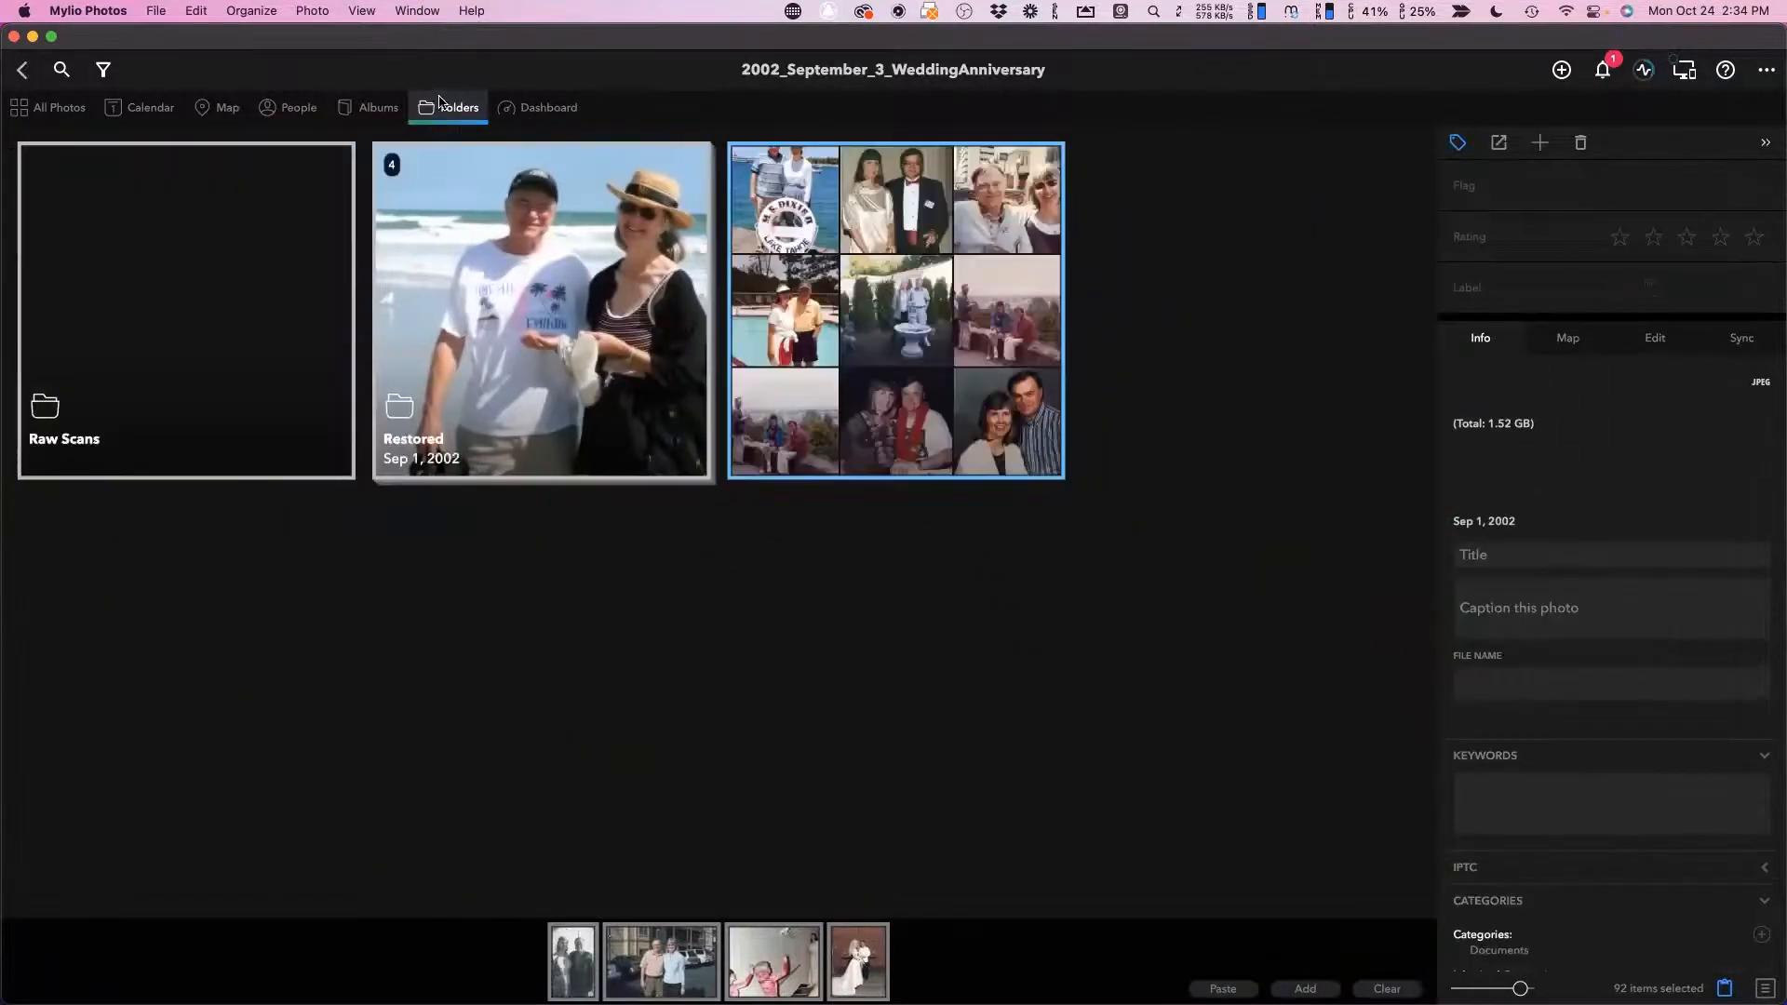
pyautogui.click(441, 104)
pyautogui.click(492, 401)
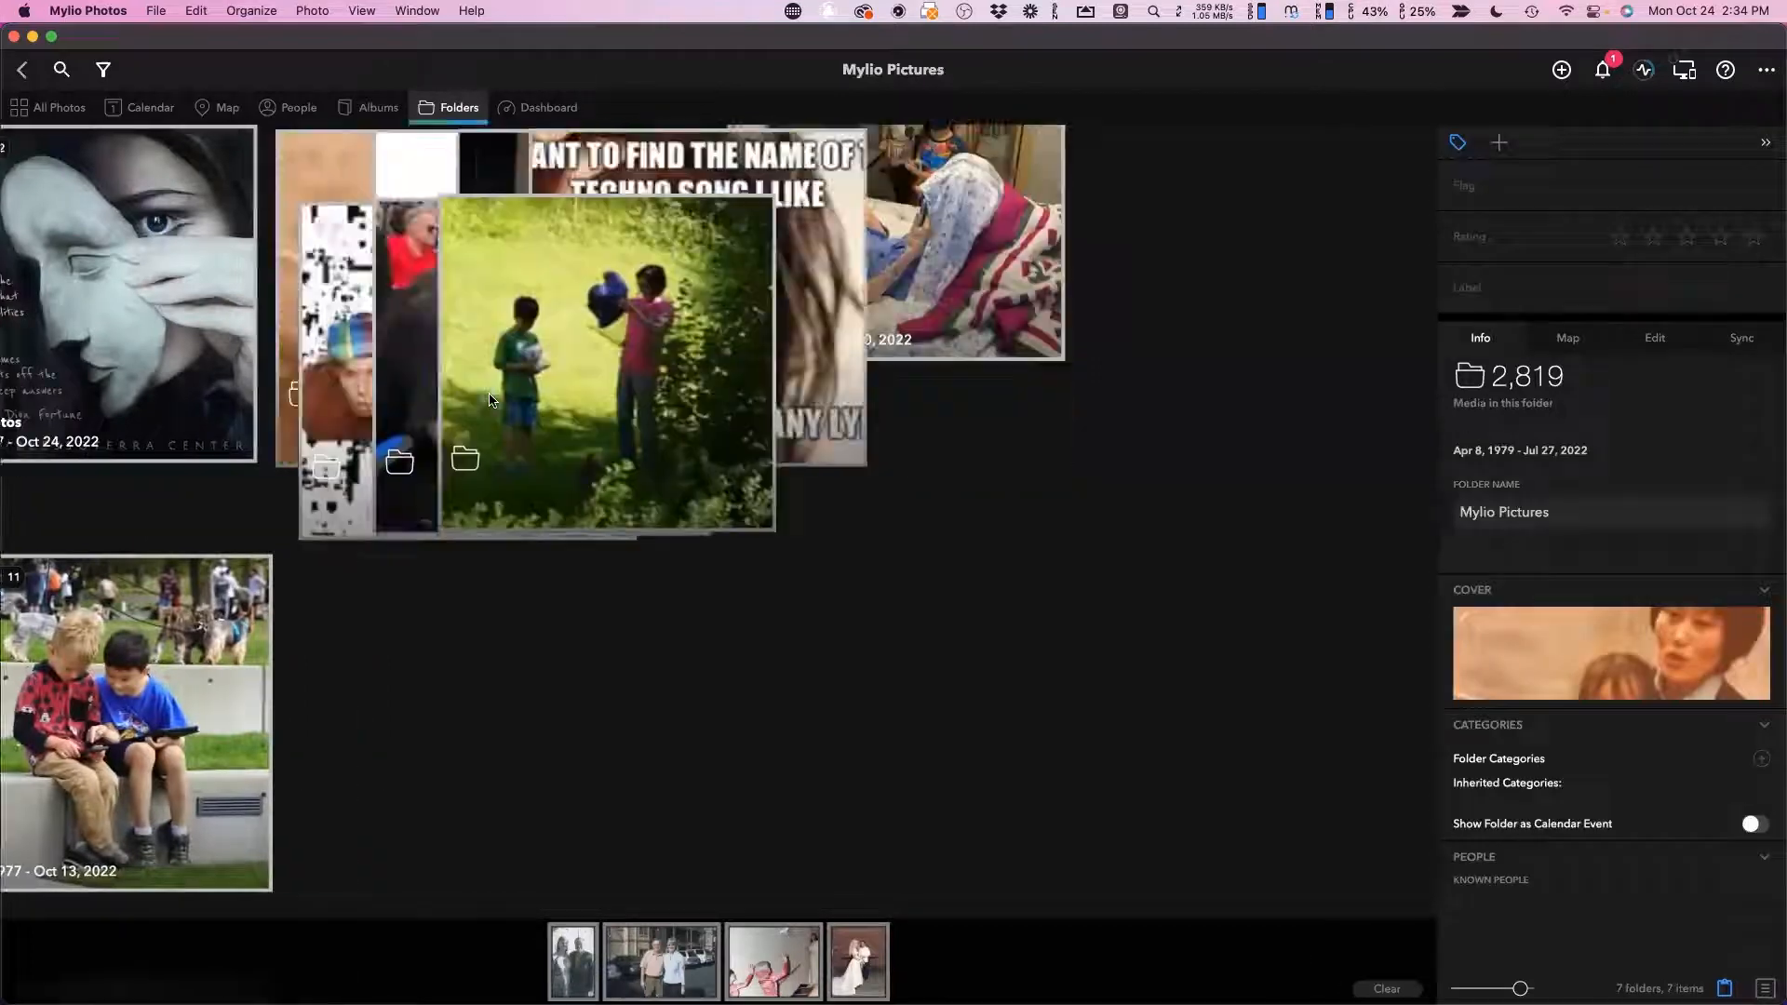
pyautogui.click(92, 314)
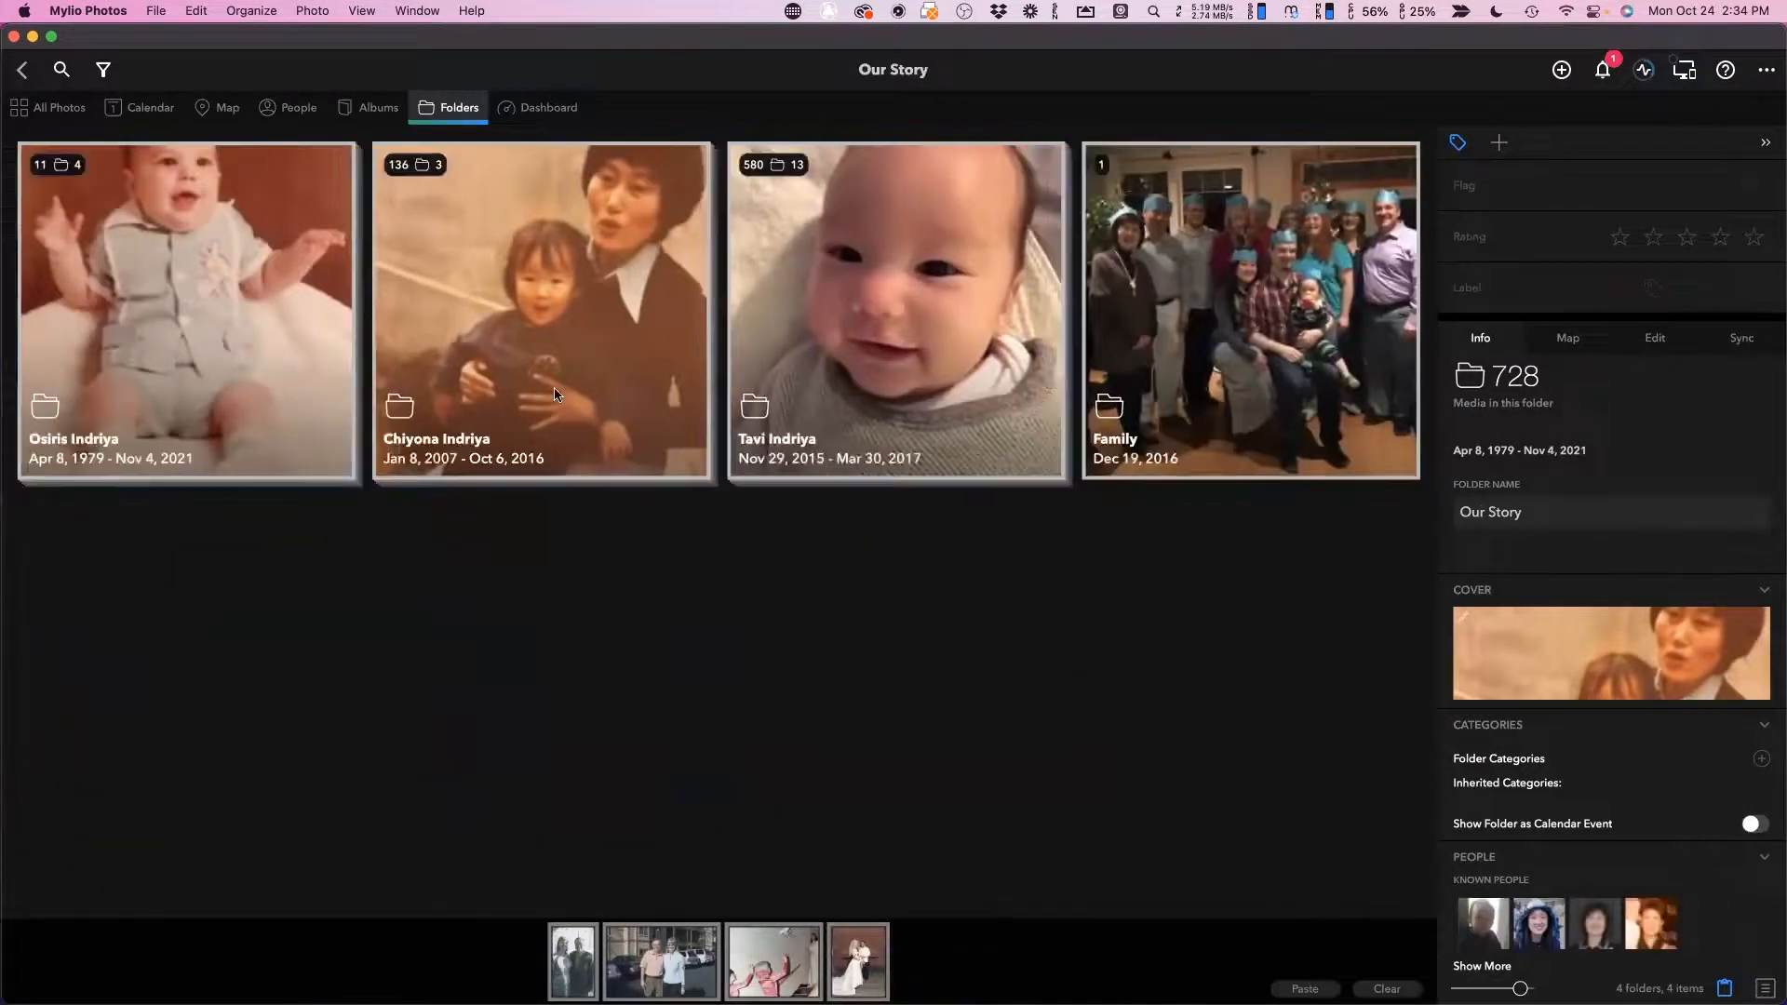
pyautogui.click(552, 325)
pyautogui.doubleClick(552, 325)
pyautogui.moveTo(982, 331); pyautogui.dragTo(875, 959)
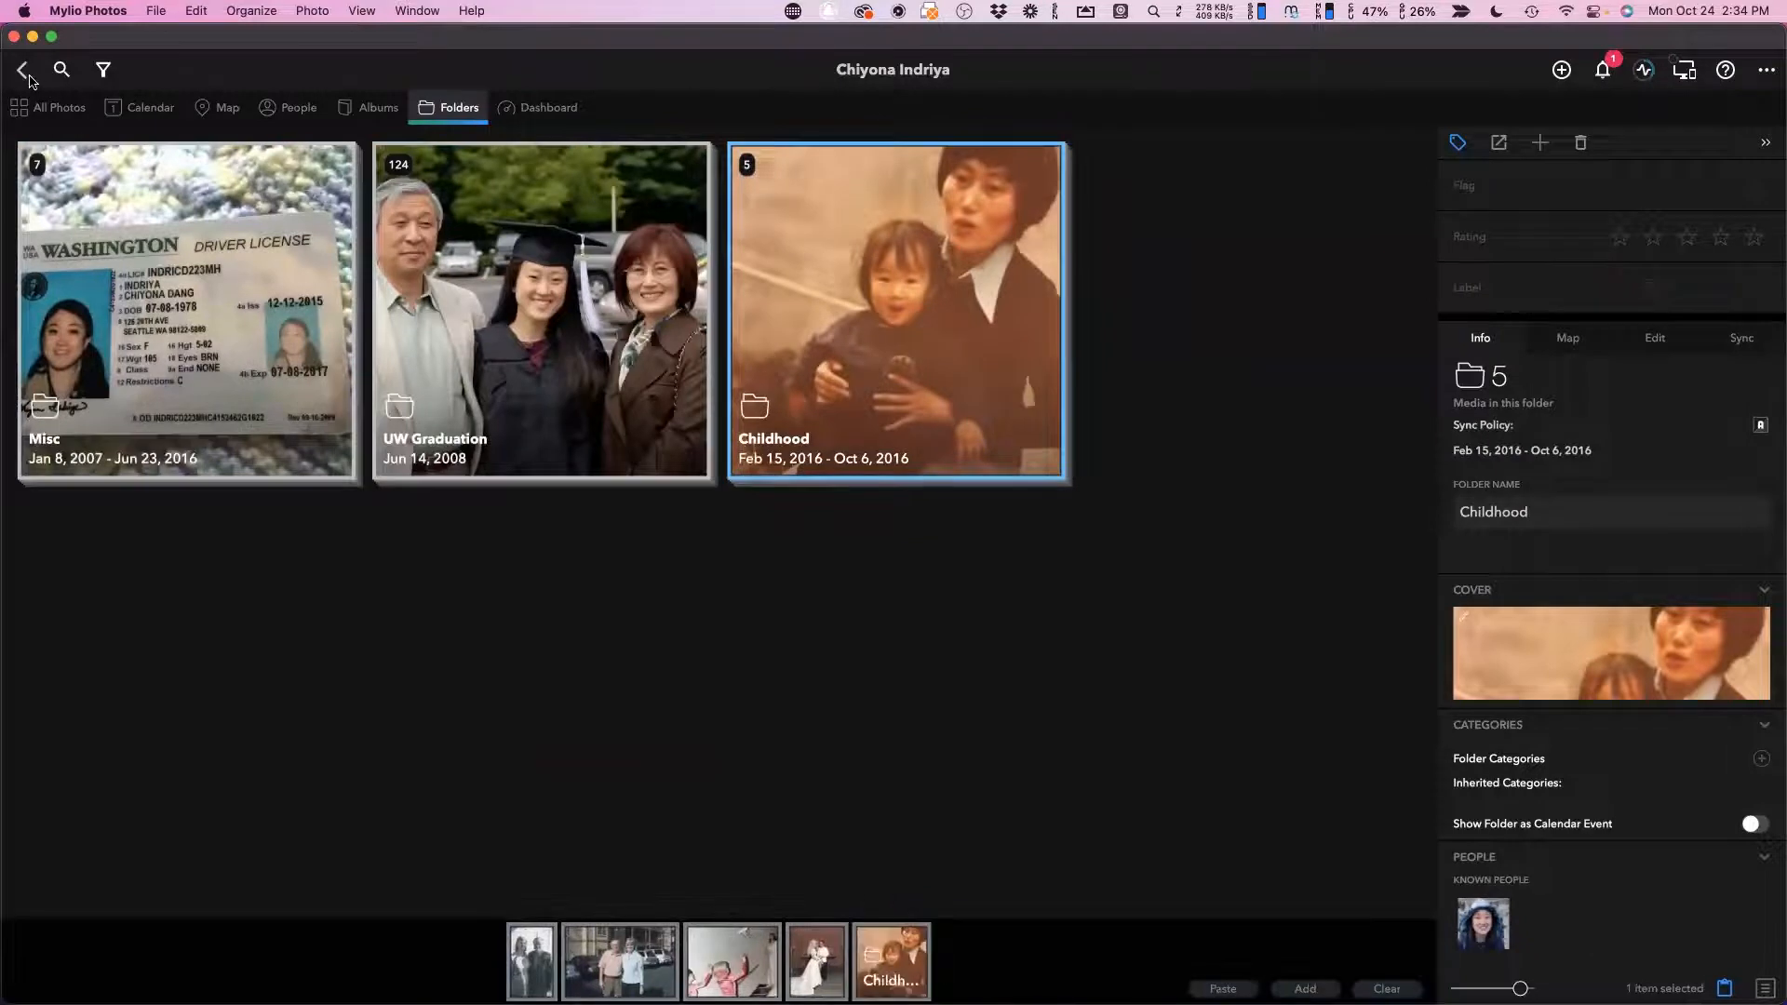
# Leave the folders for the Albums view and create a new album named test.
pyautogui.click(23, 69)
pyautogui.click(23, 70)
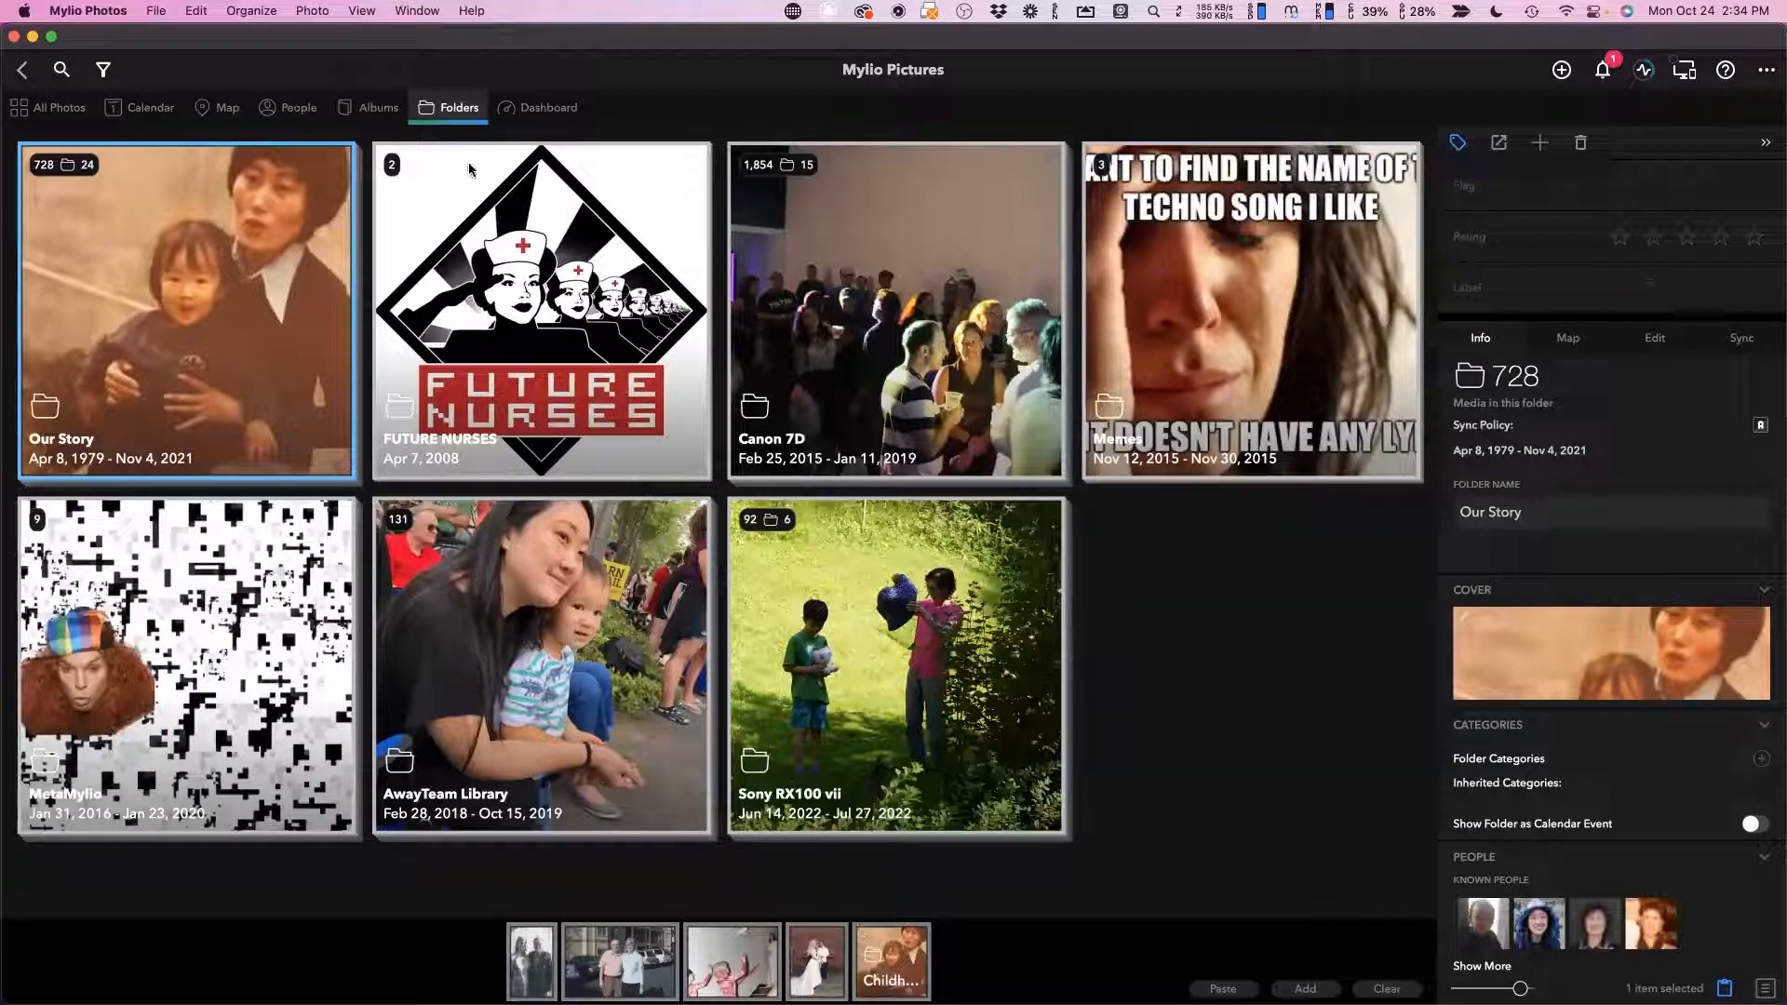
pyautogui.click(354, 114)
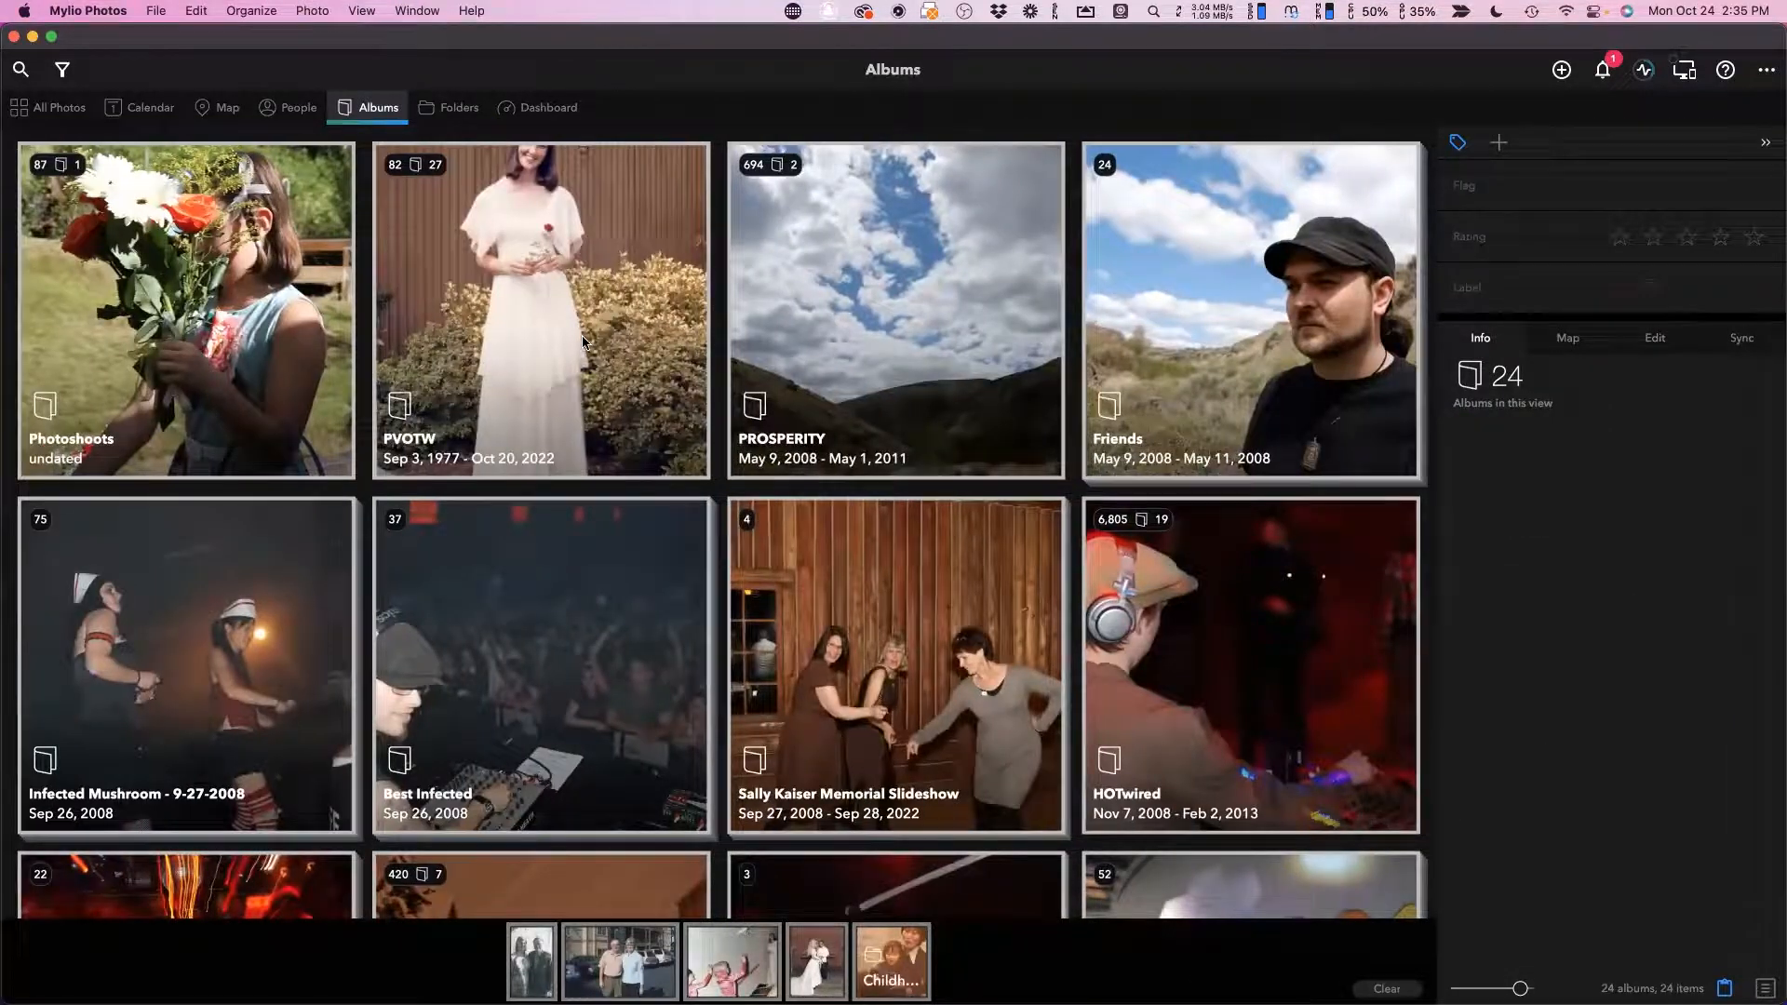
pyautogui.rightClick(1071, 495)
pyautogui.click(953, 547)
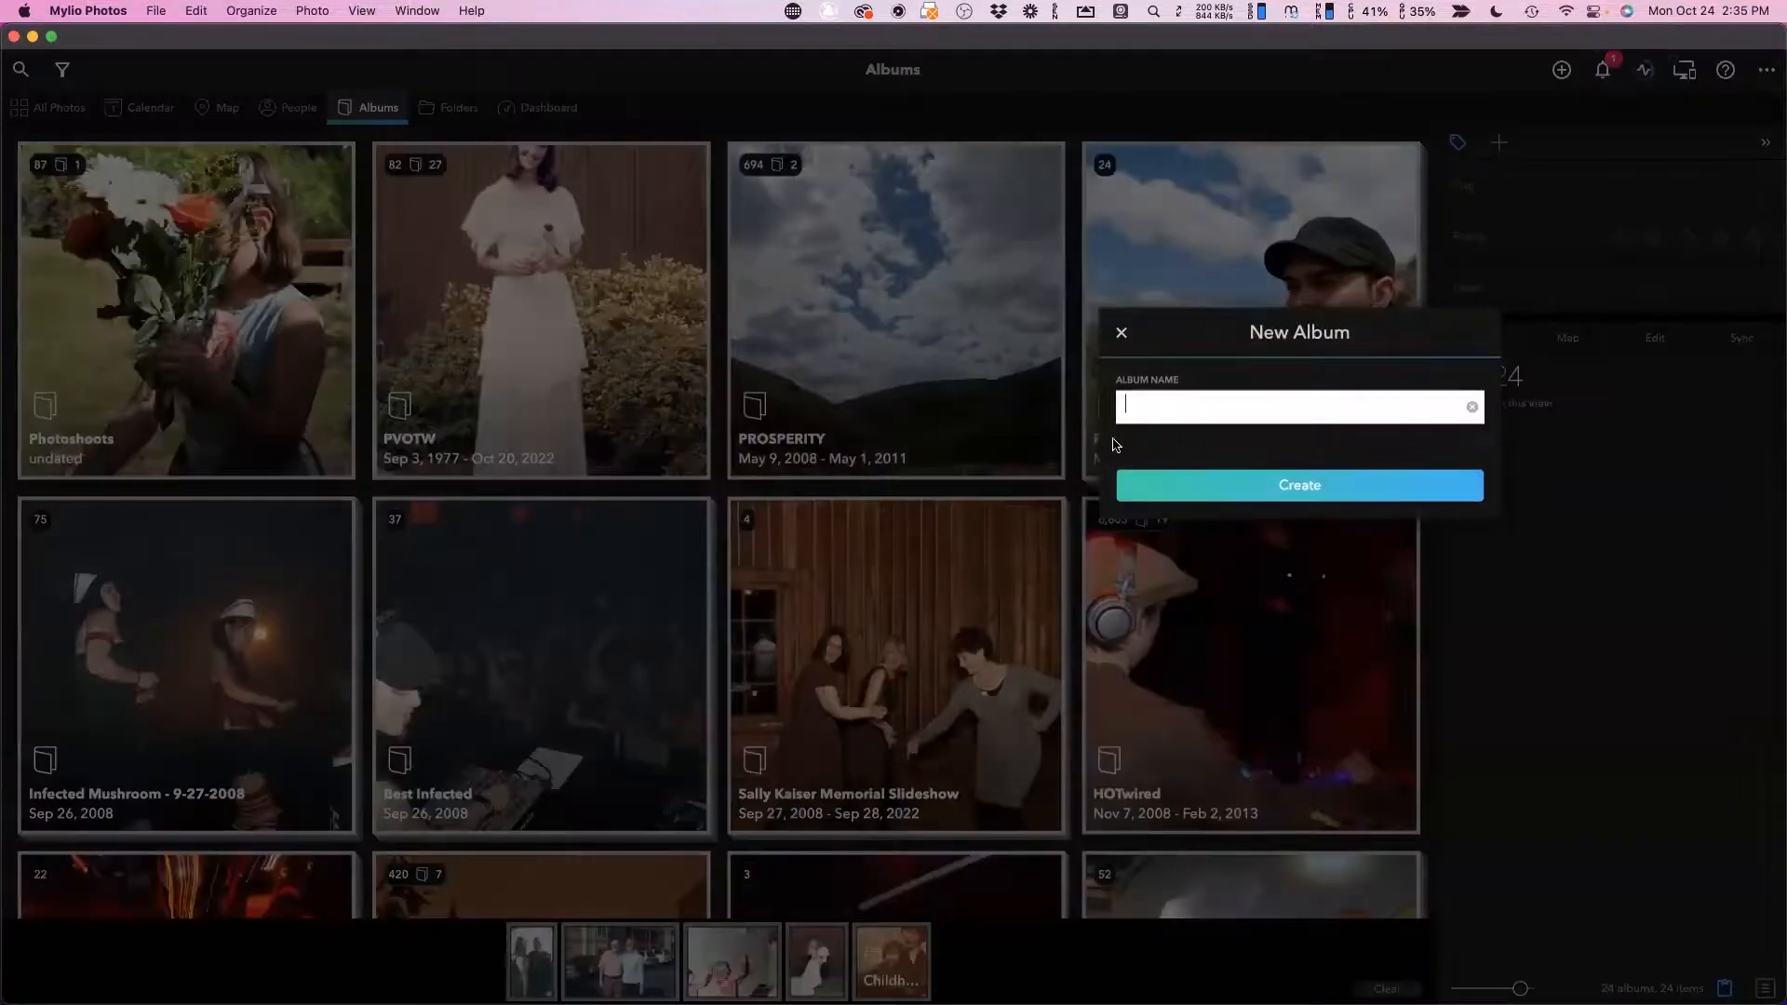
pyautogui.write('test')
pyautogui.press('Return')
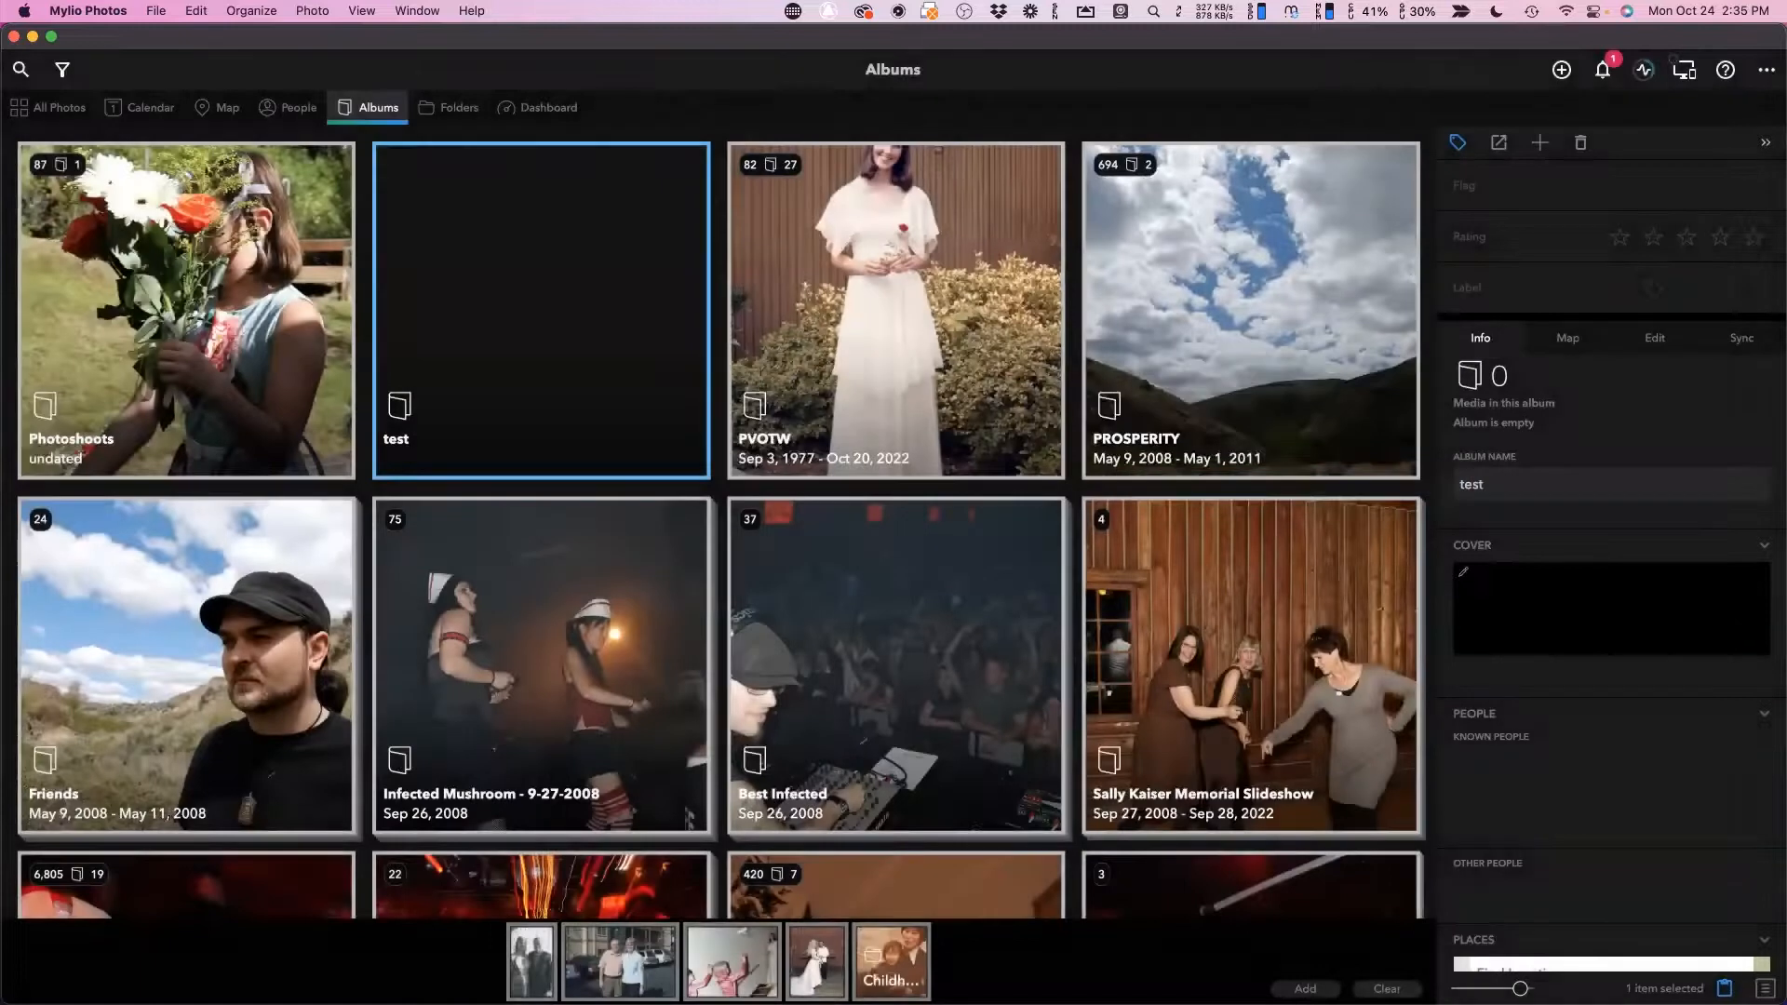
# Add all clipboard items, including the Childhood folder's photos, to the test album and review the album's contents.
pyautogui.moveTo(732, 961); pyautogui.dragTo(553, 399)
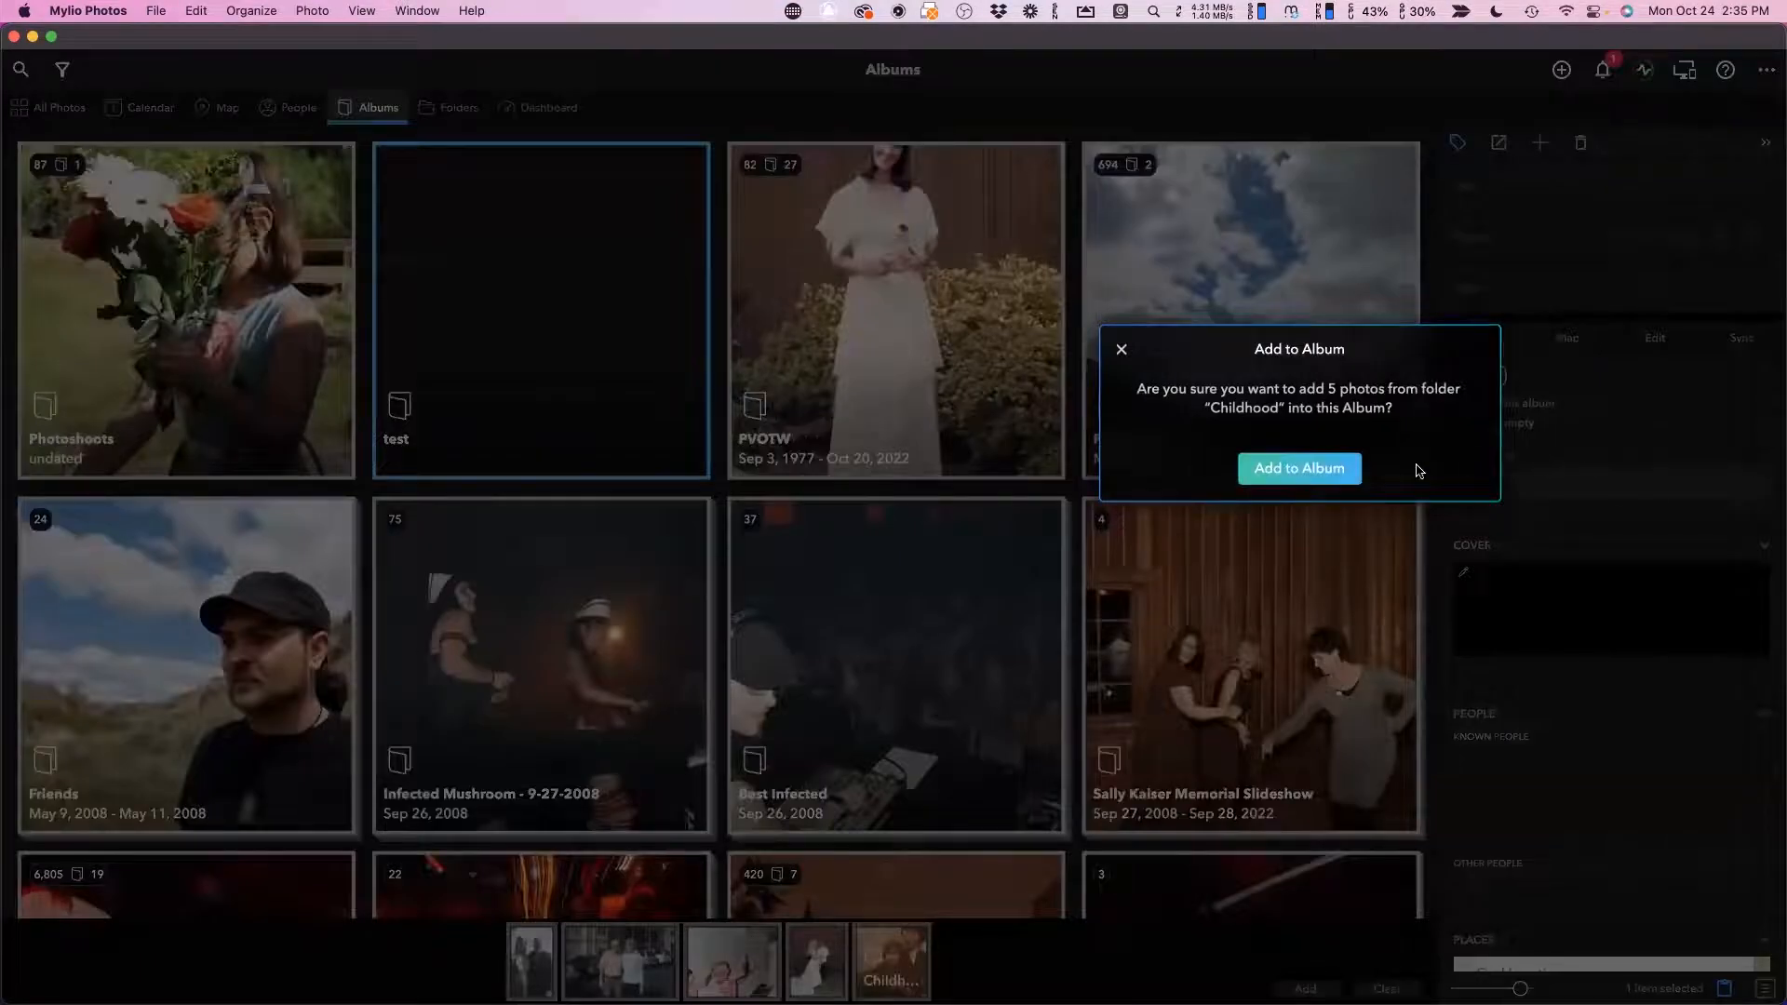
pyautogui.click(1329, 470)
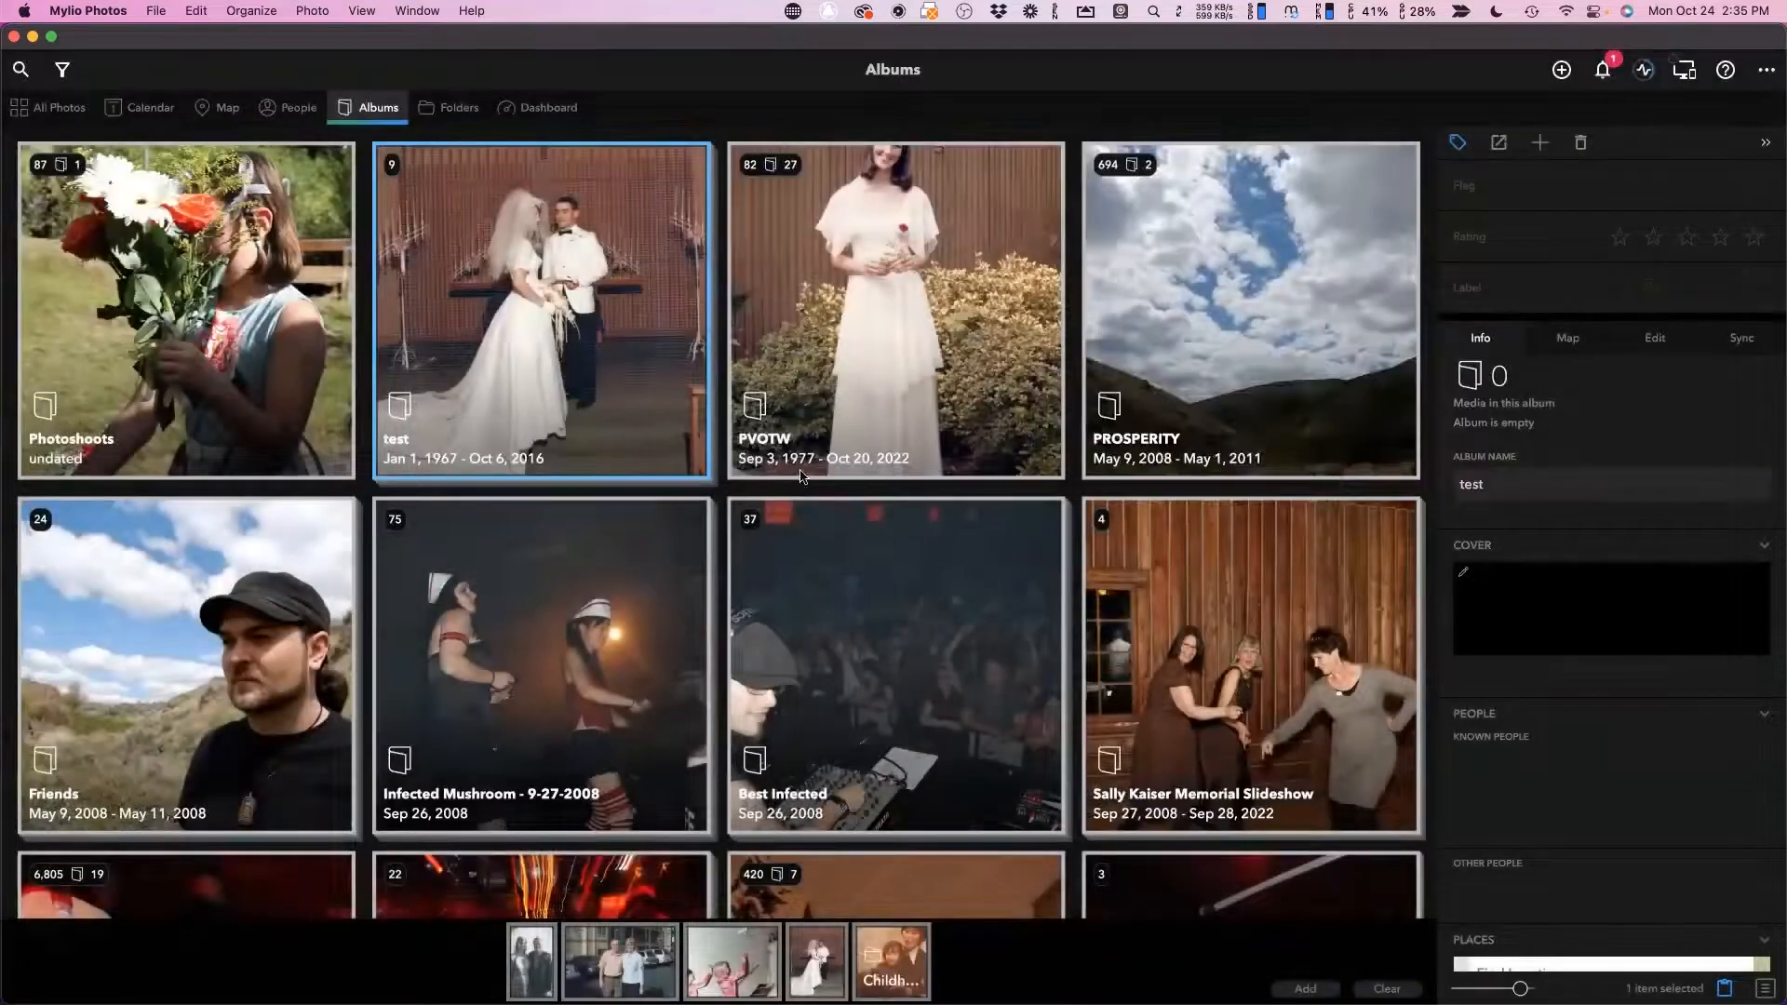
pyautogui.doubleClick(678, 380)
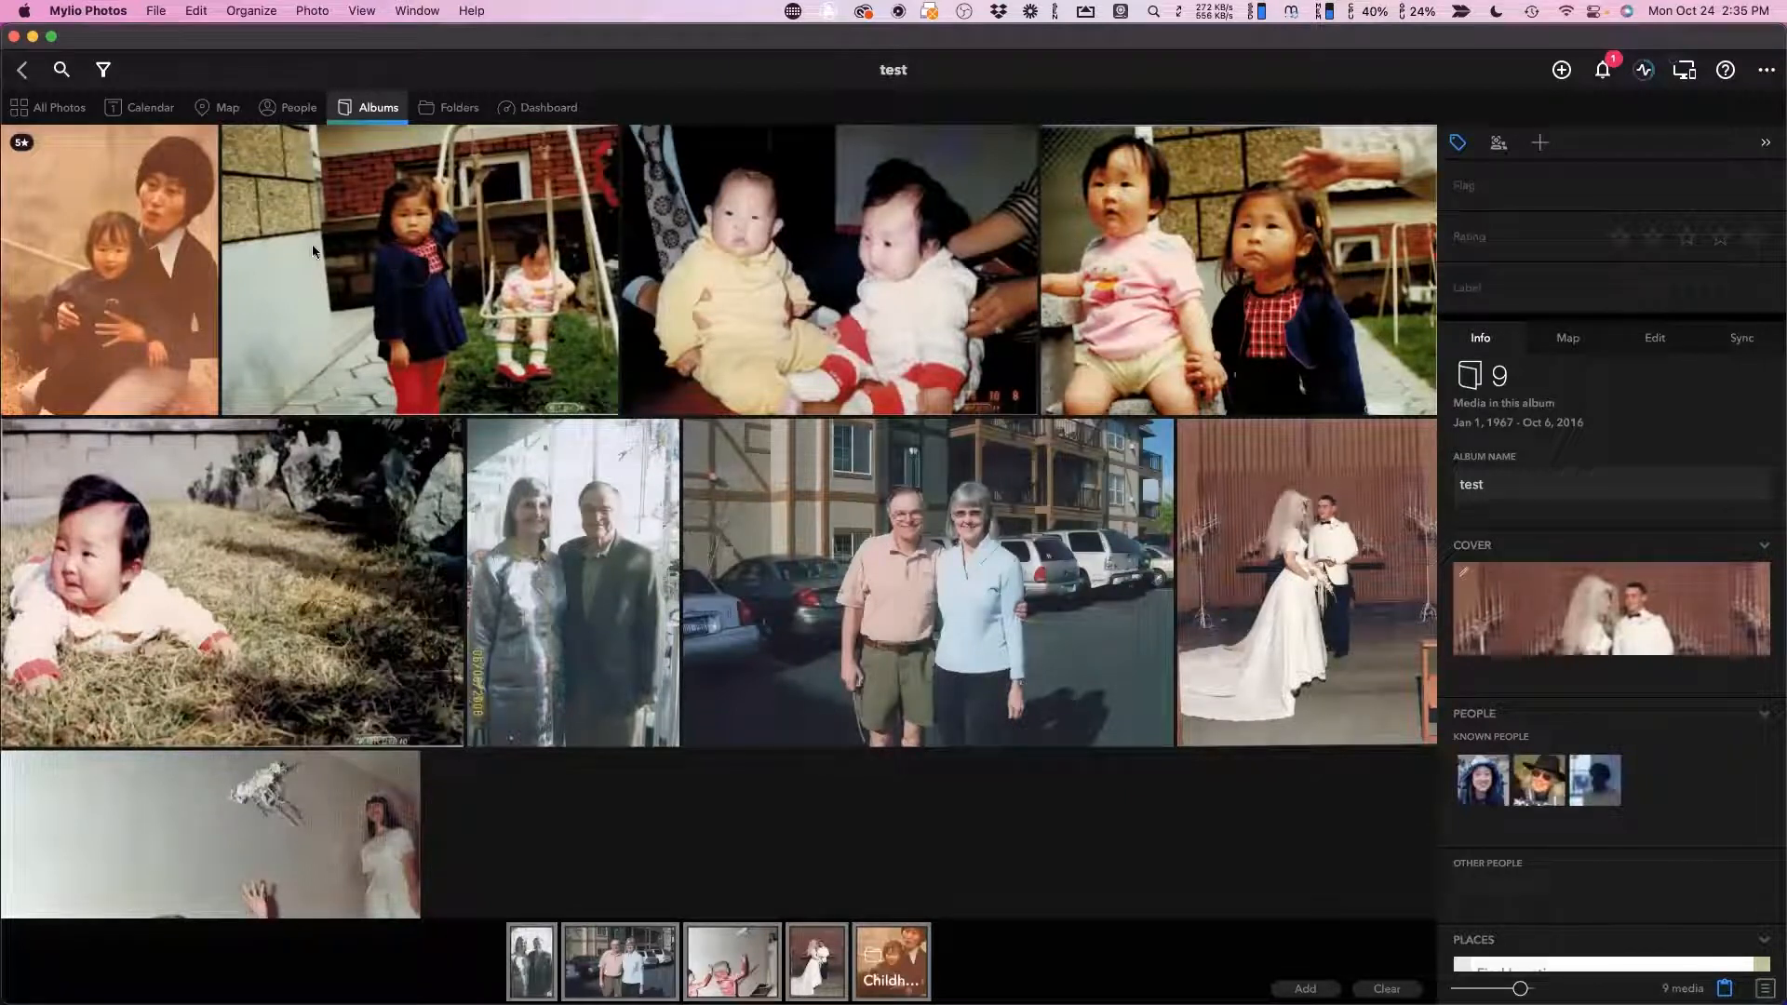
pyautogui.click(21, 71)
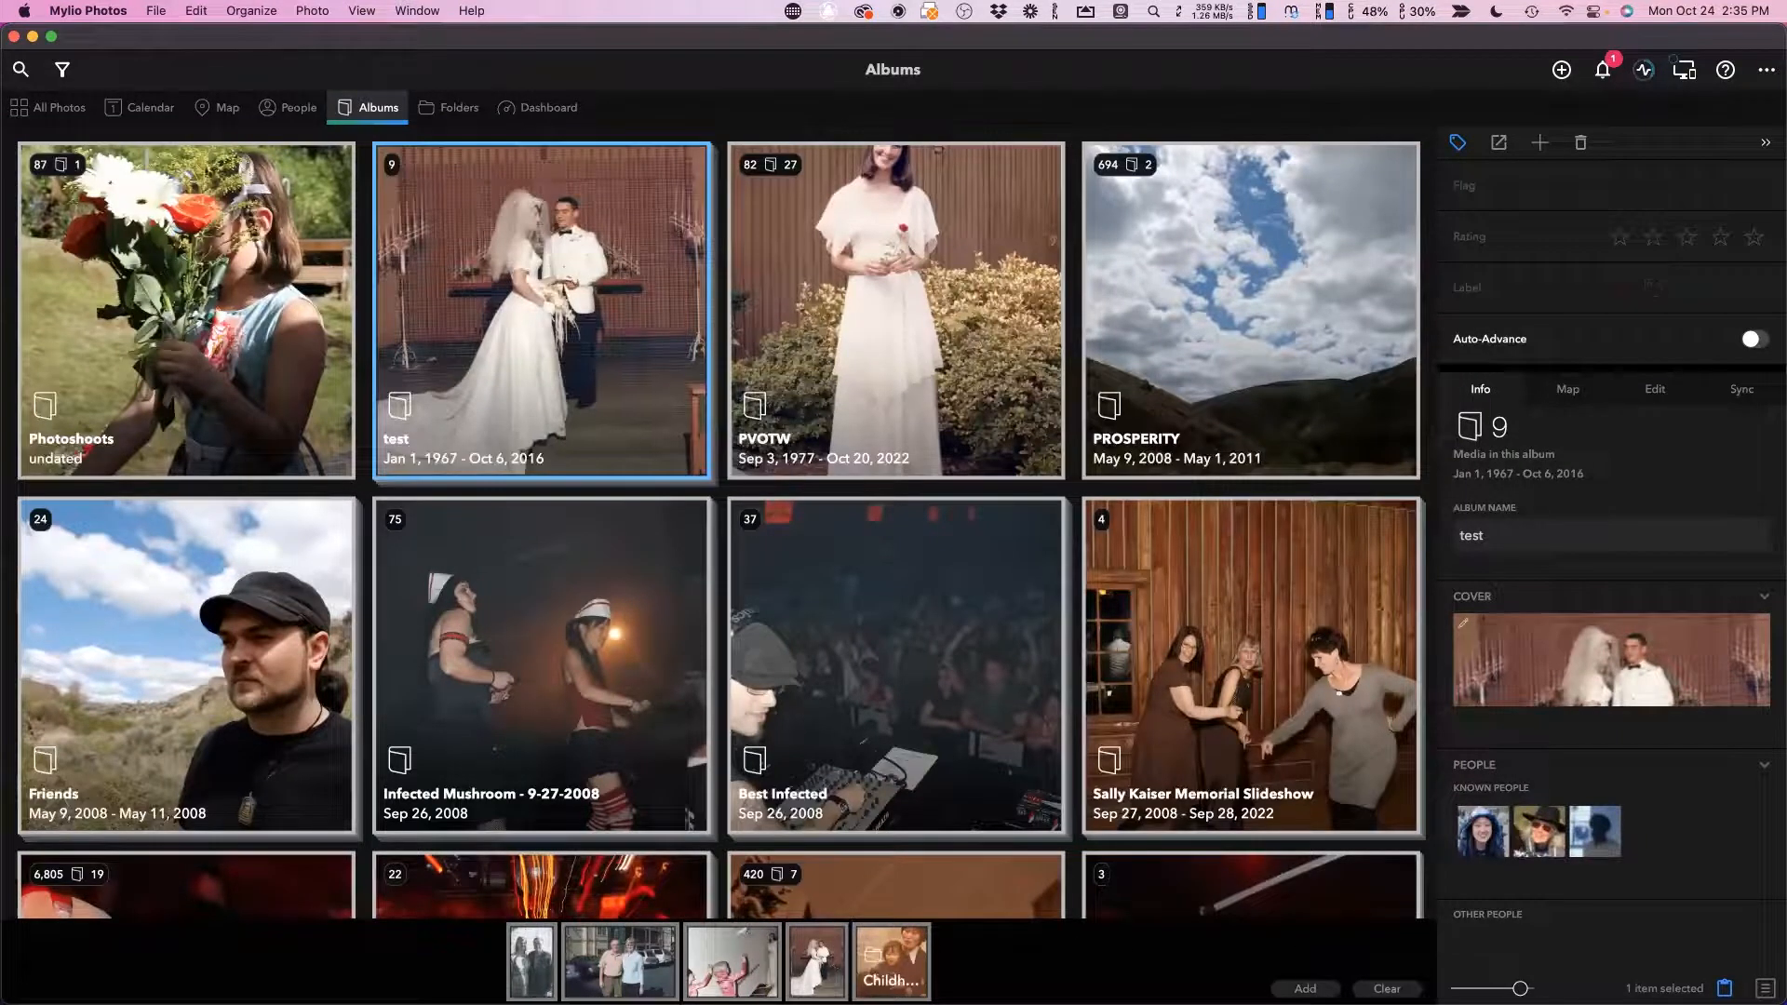
# Empty and close the Mylio clipboard and delete the test album.
pyautogui.click(1725, 989)
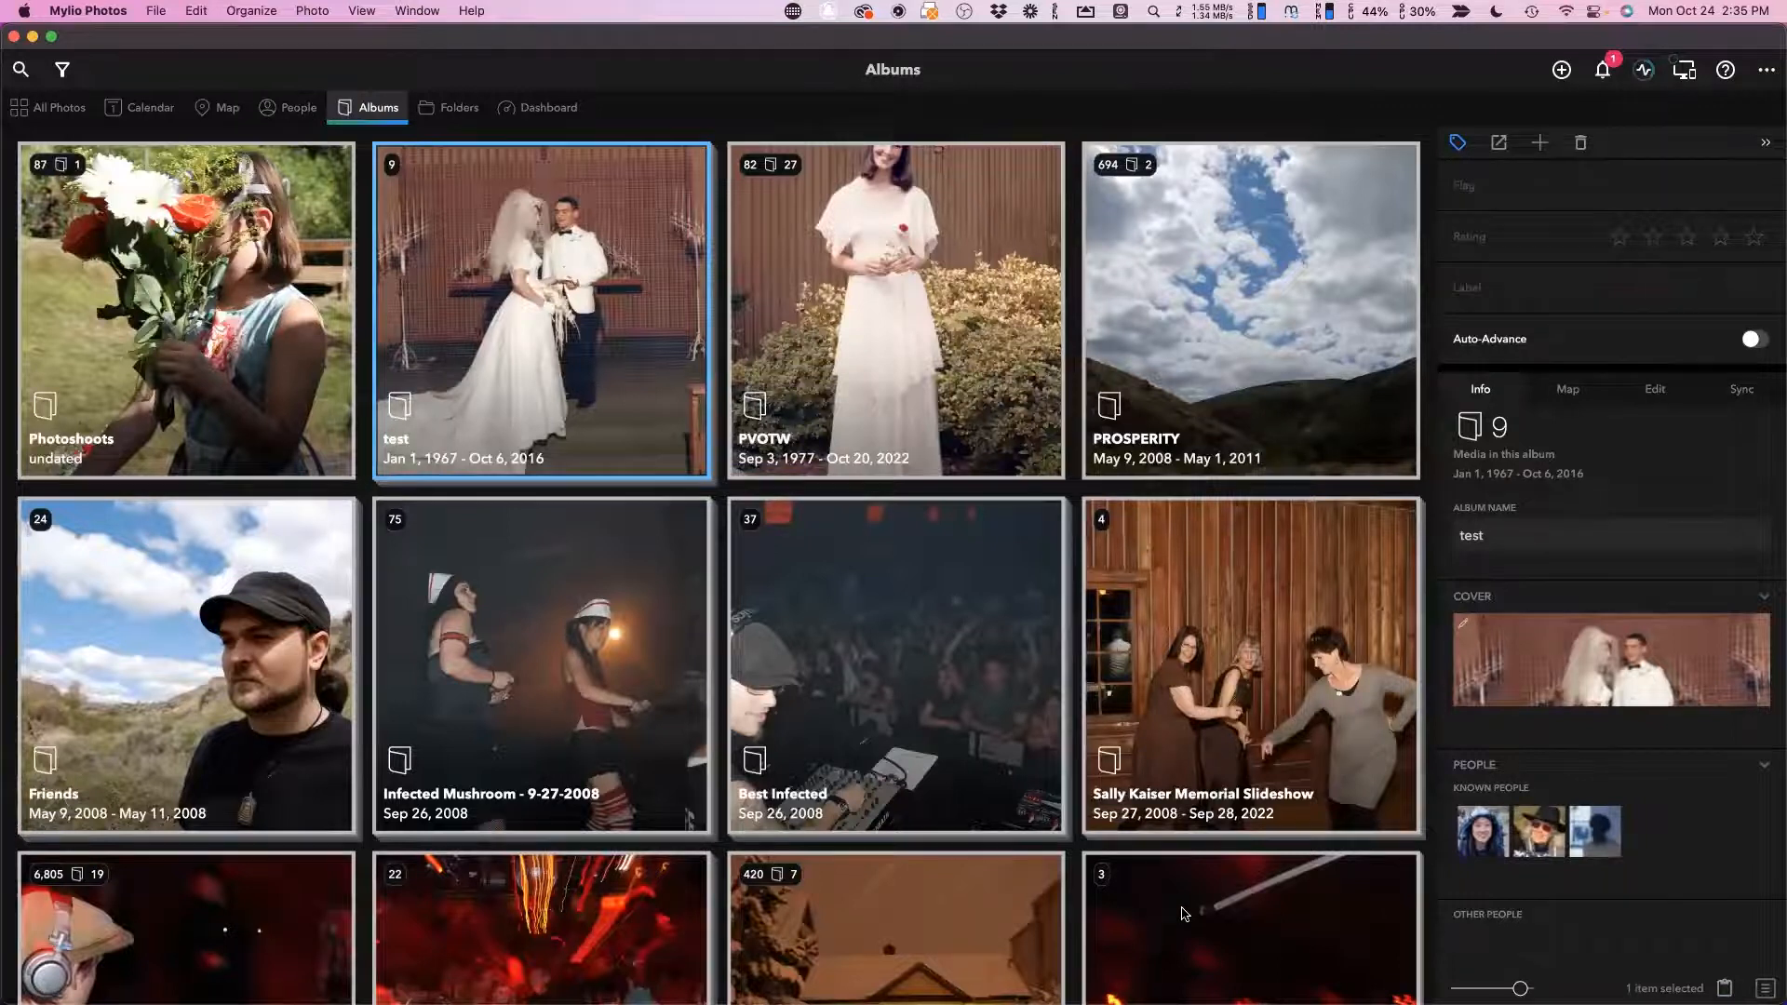
pyautogui.rightClick(568, 268)
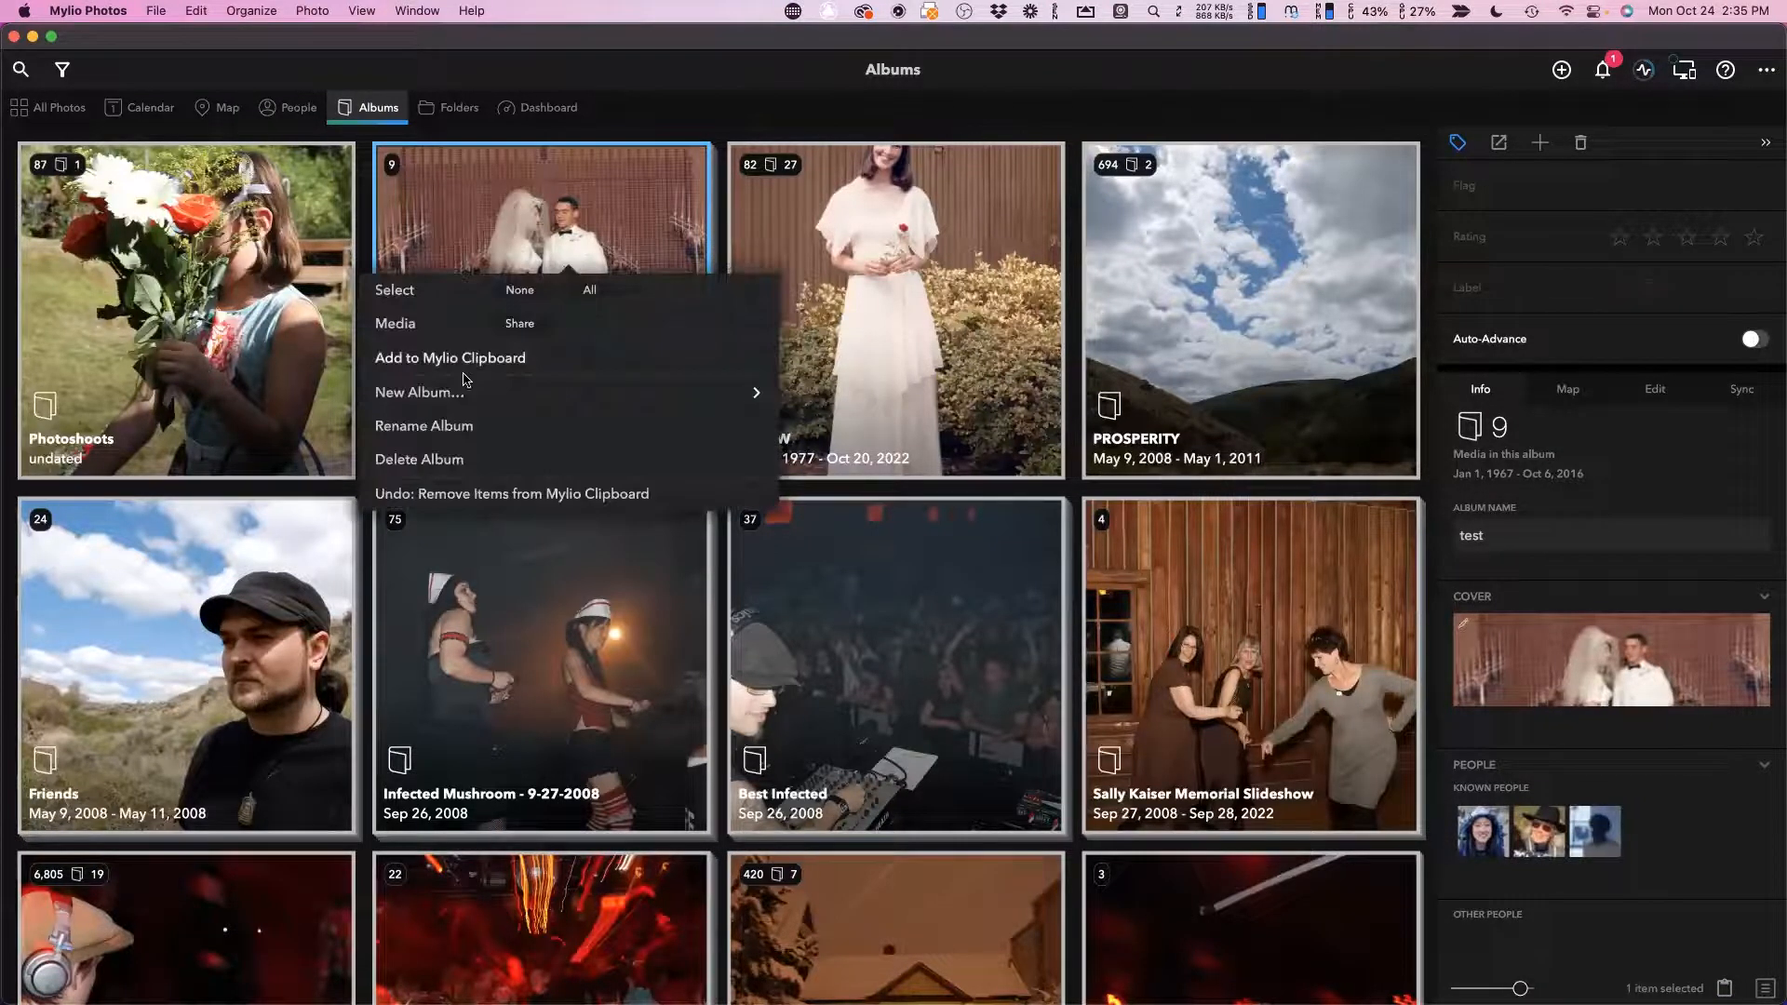
pyautogui.click(448, 459)
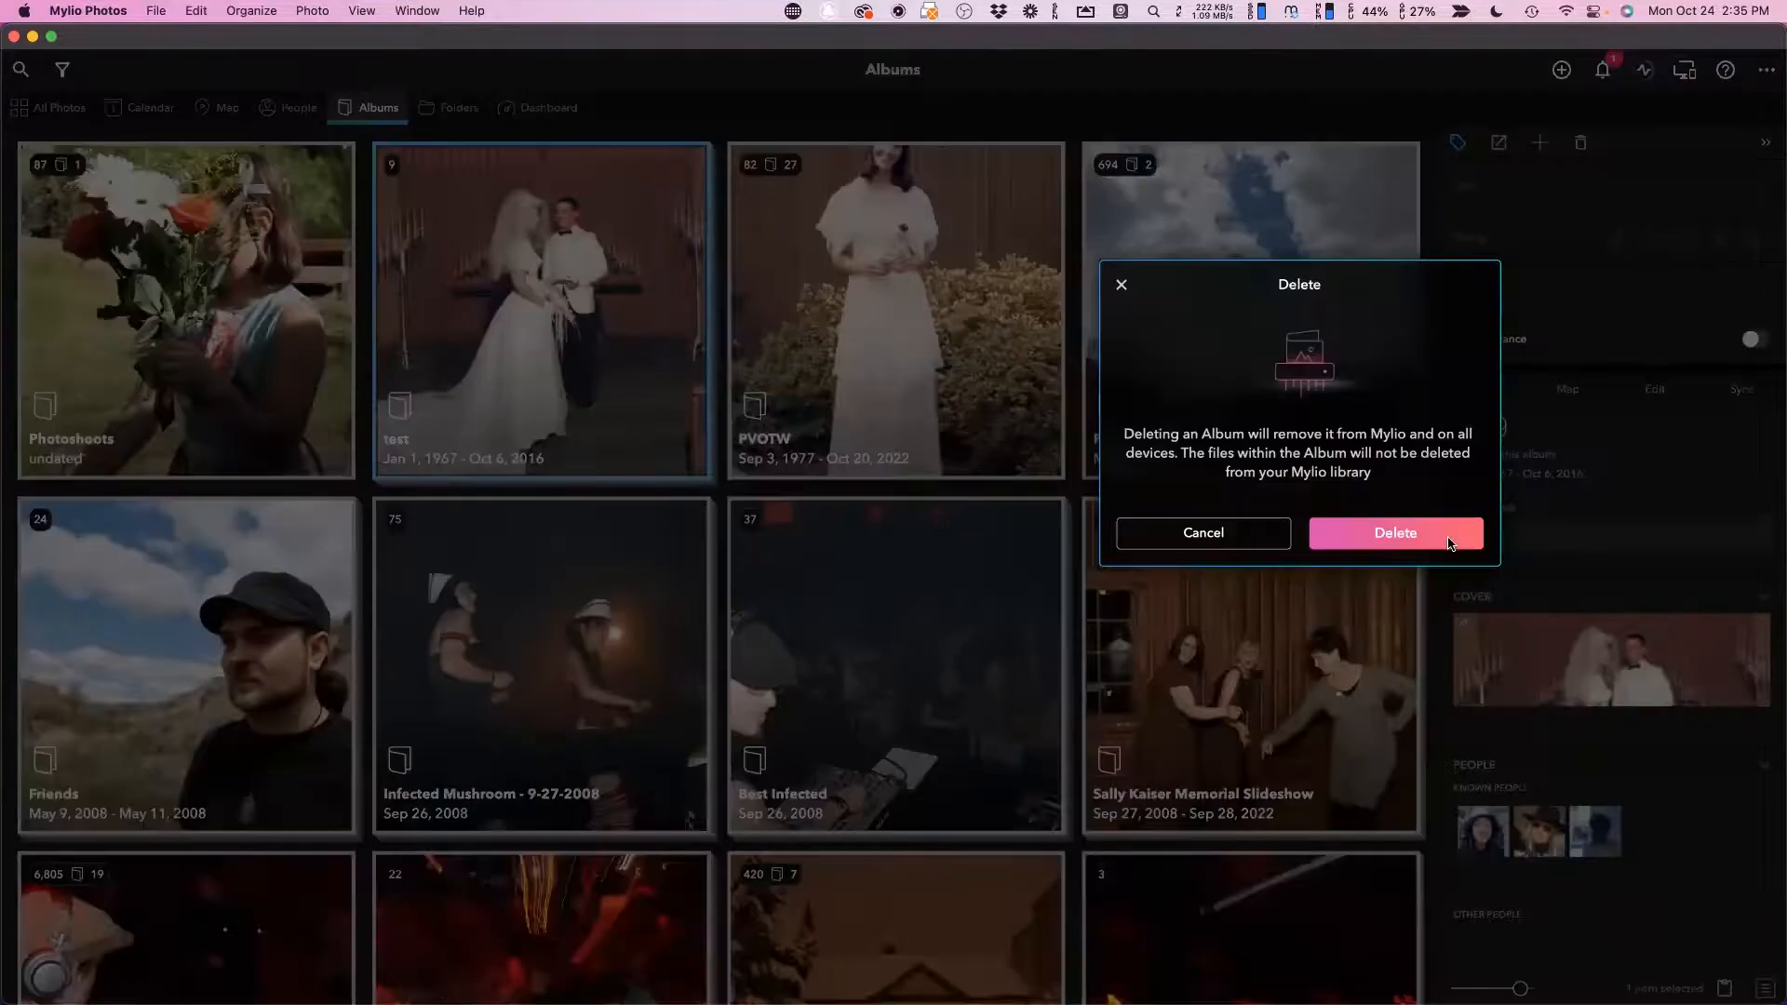
pyautogui.click(1450, 541)
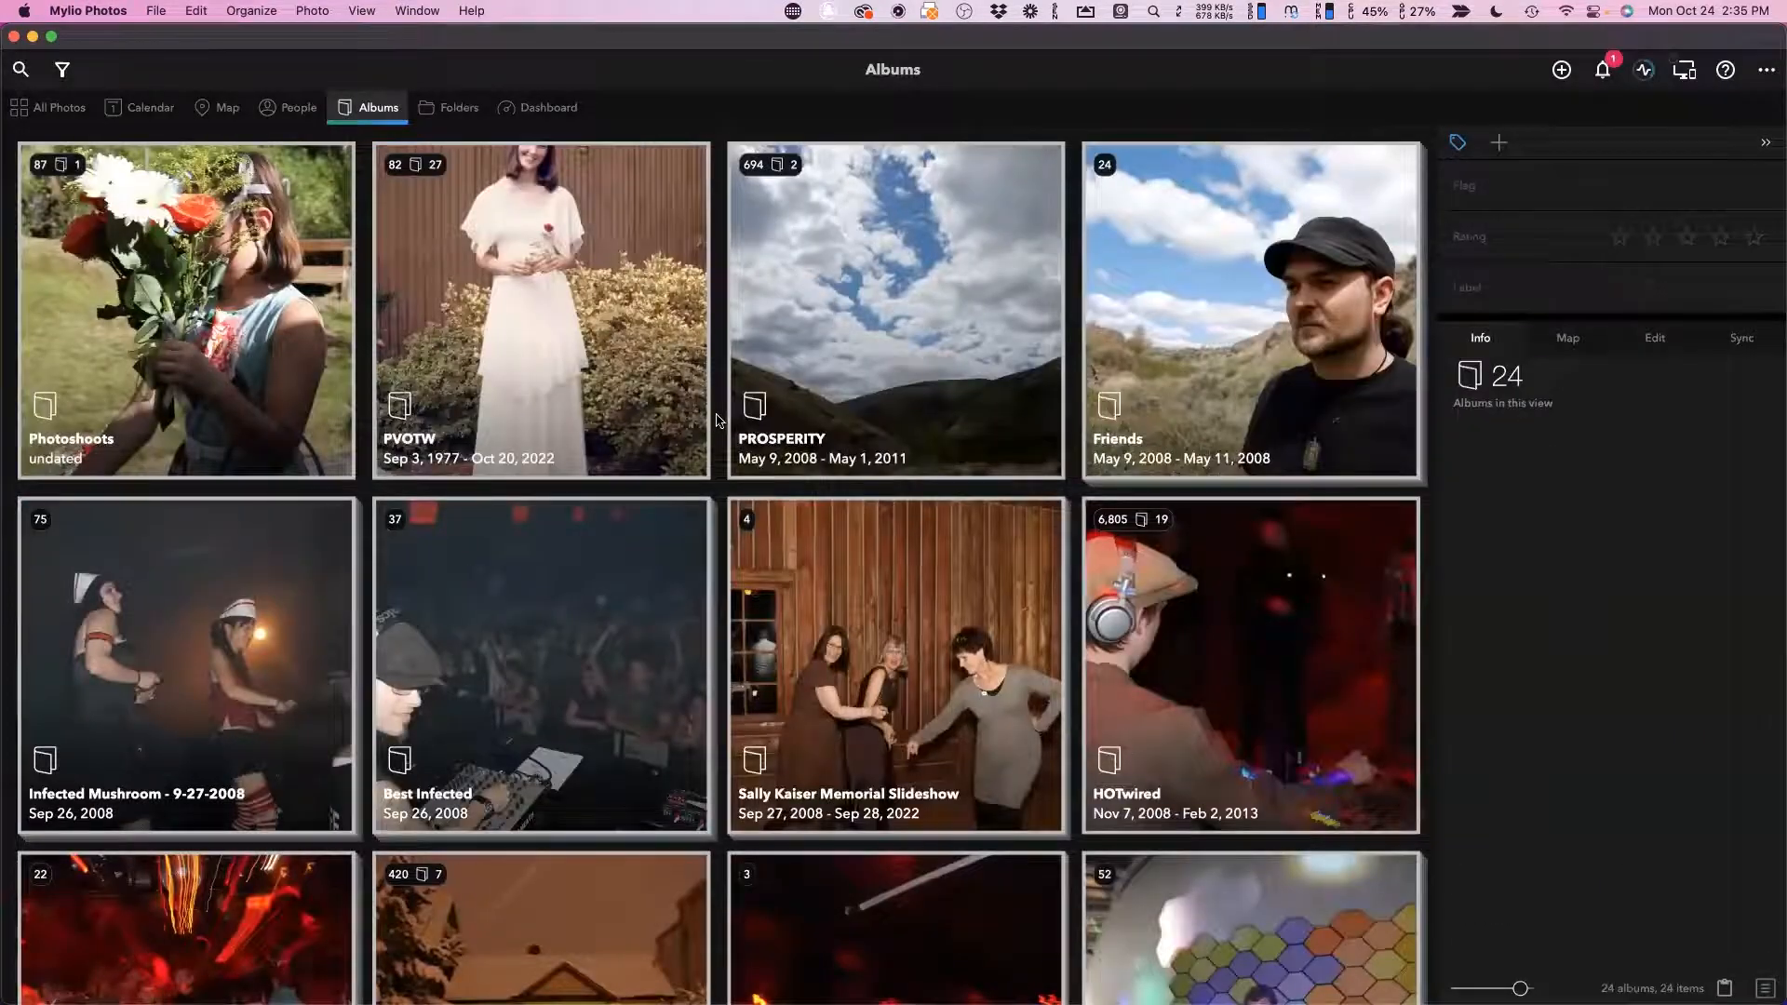
# Open the loose photos of 2002_September_3_WeddingAnniversary, inside FastFoto in the MacBook Pro's Pictures folder.
pyautogui.click(456, 109)
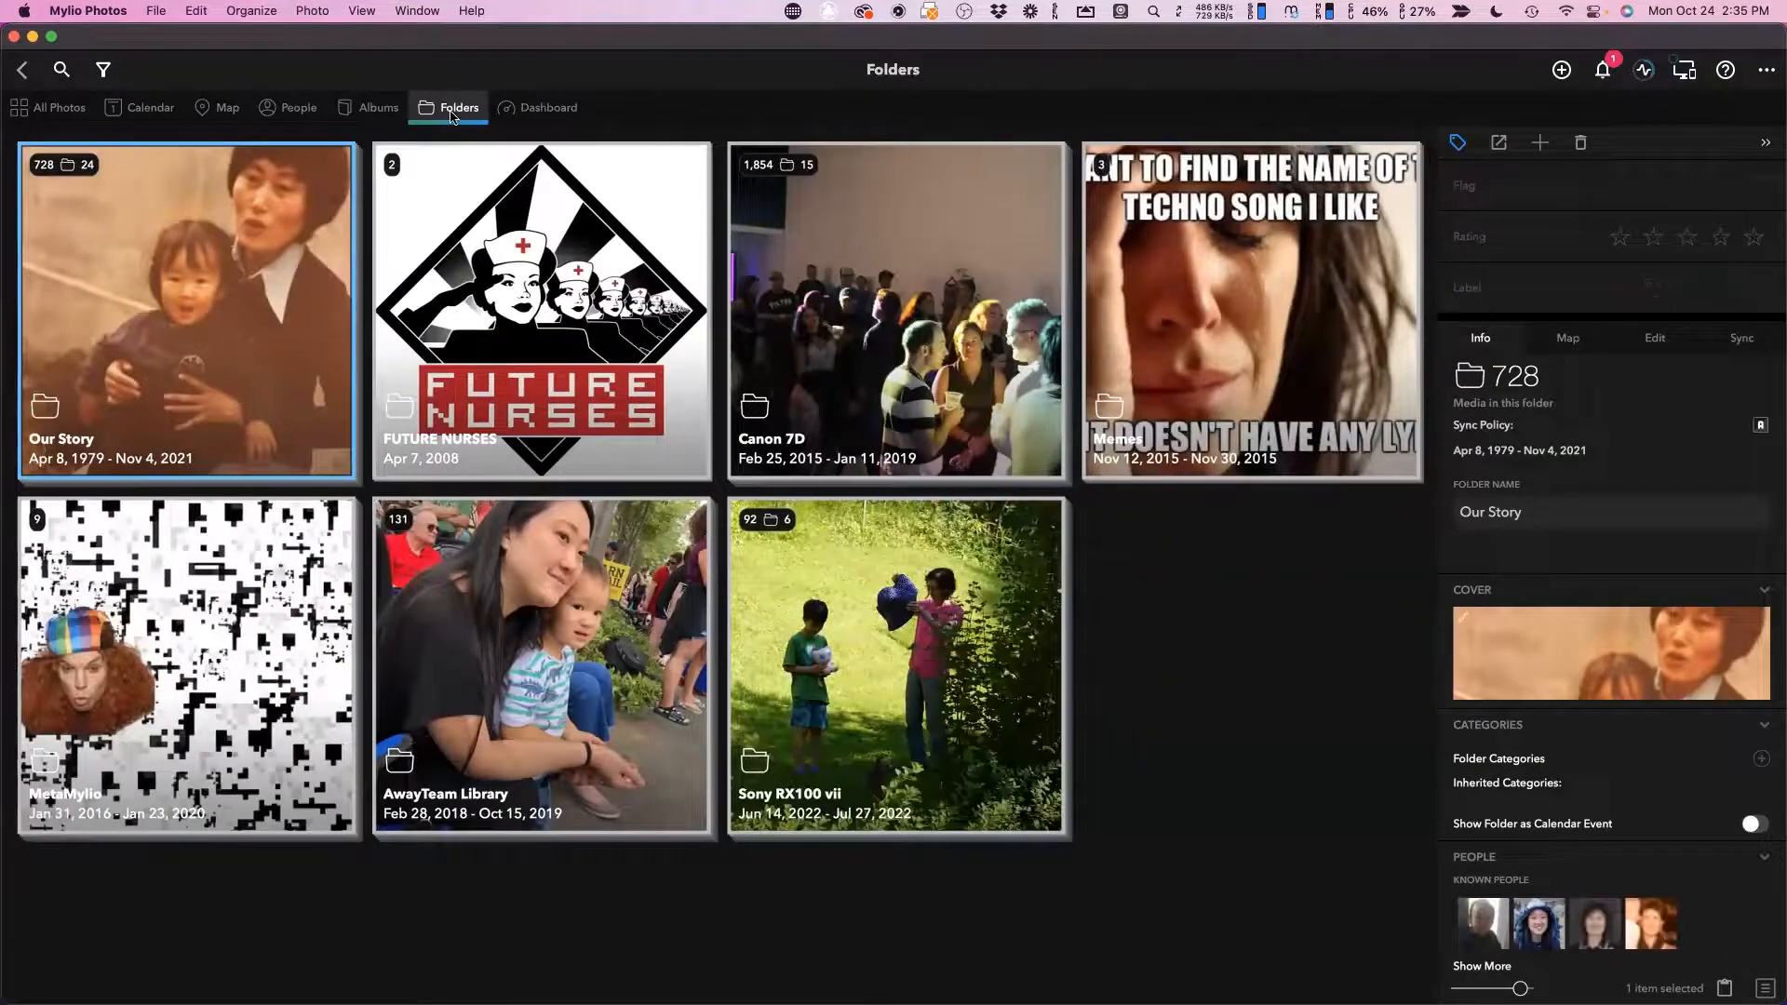
pyautogui.click(22, 69)
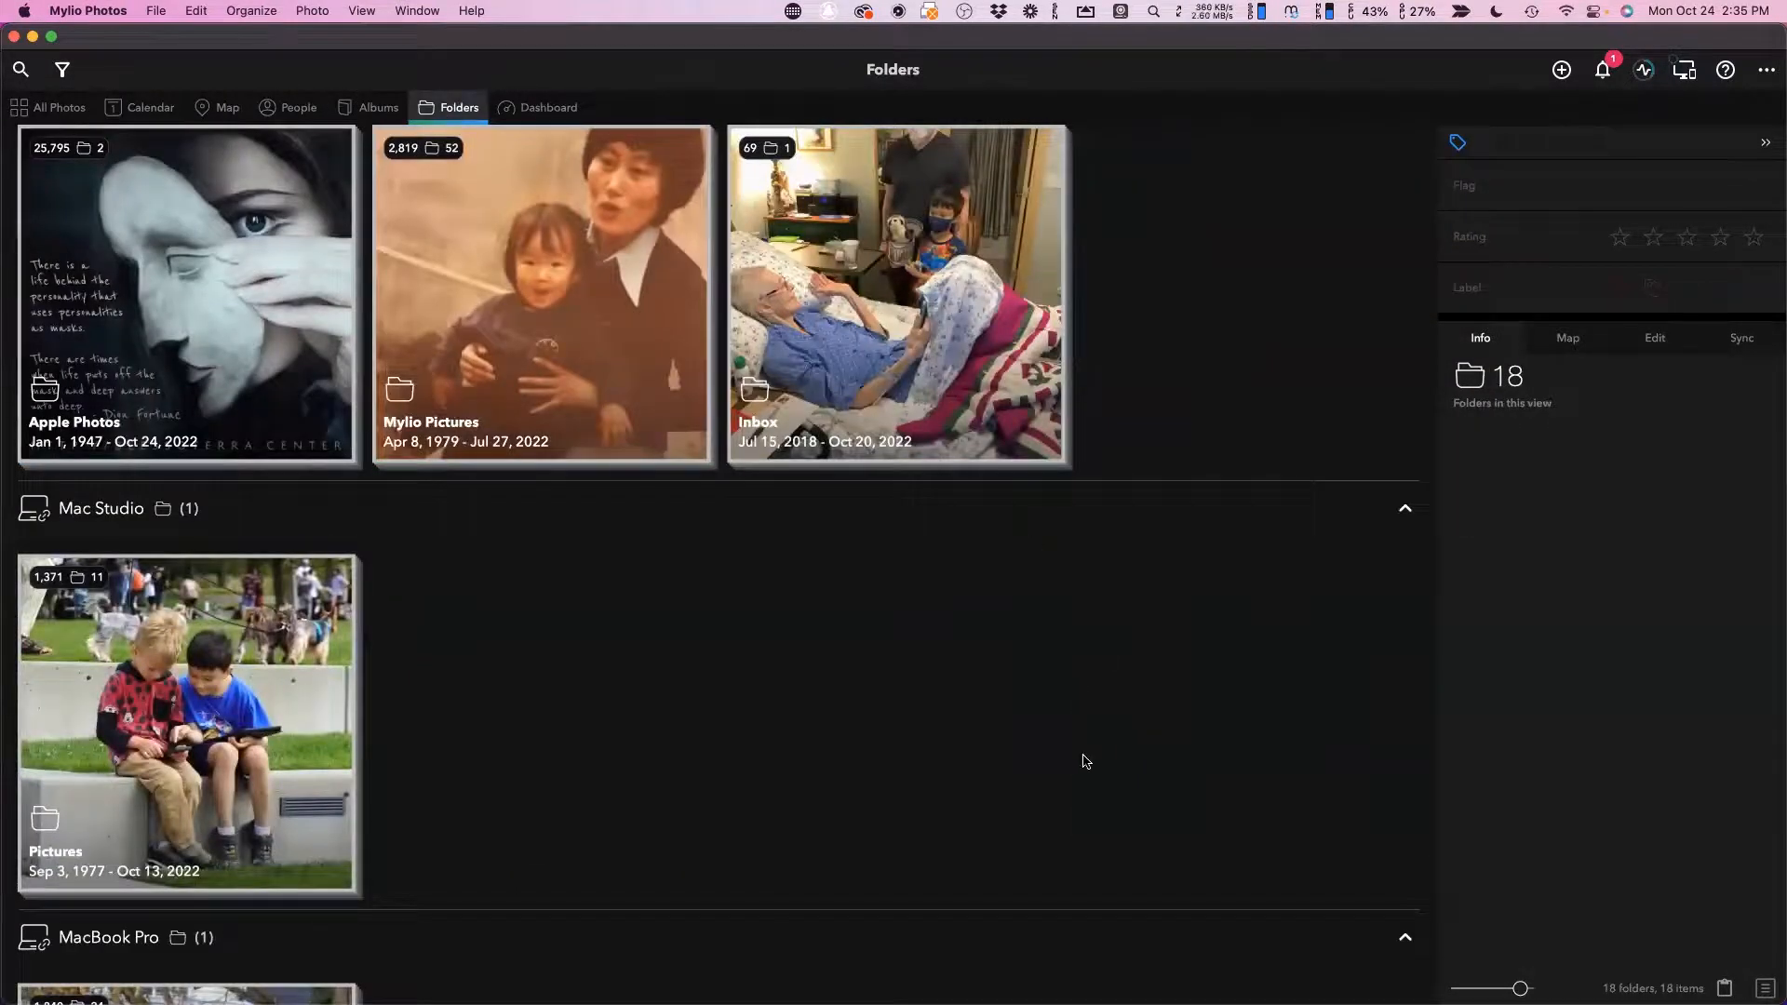
pyautogui.scroll(-2, 1051, 732)
pyautogui.scroll(5, 1051, 731)
pyautogui.scroll(-1, 1051, 731)
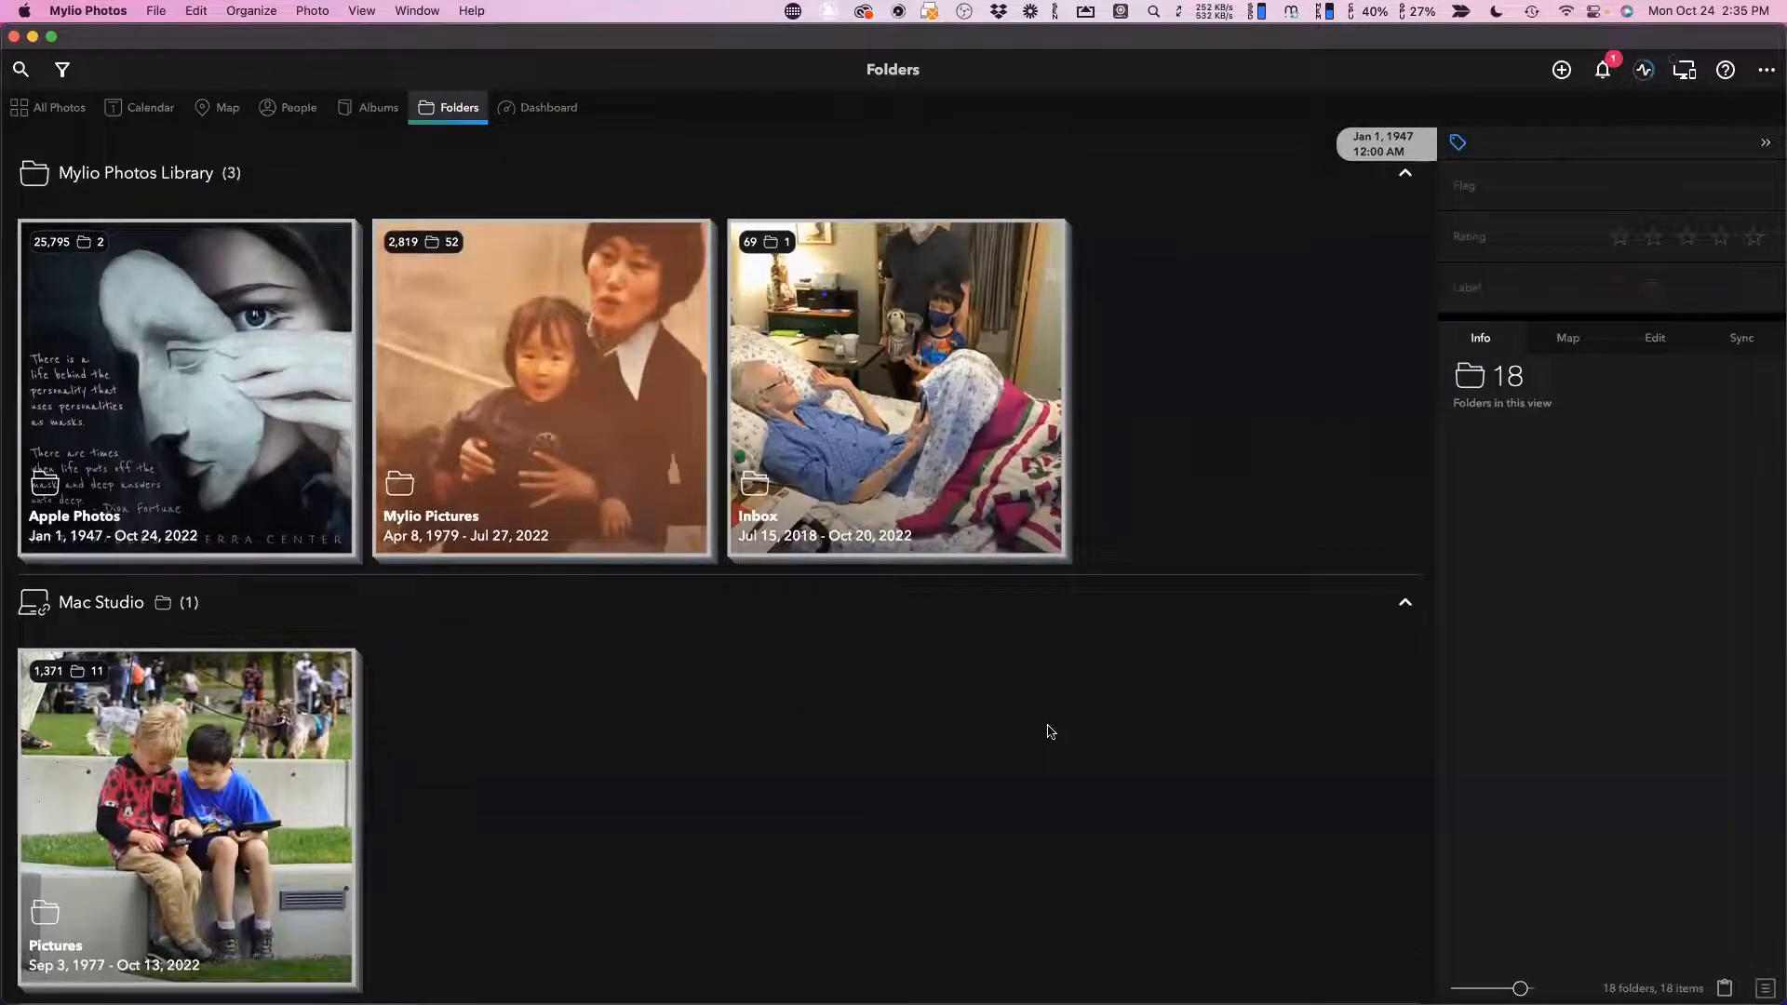
pyautogui.scroll(-10, 1036, 718)
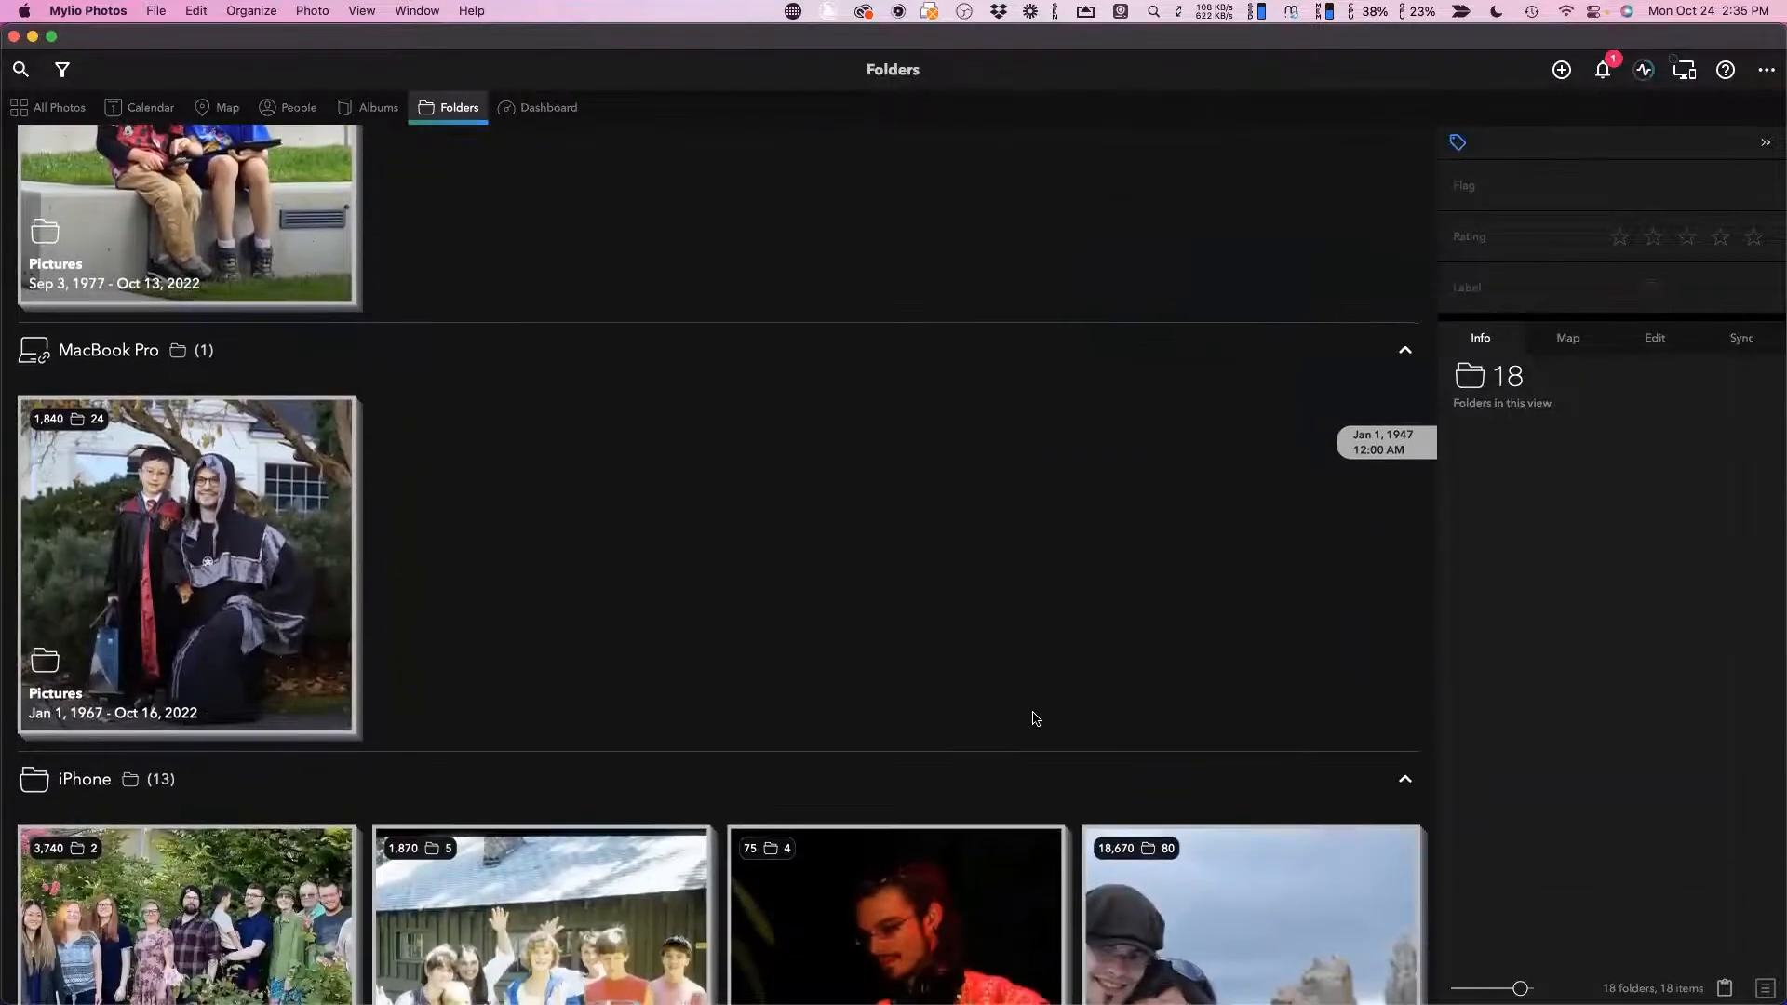
pyautogui.scroll(-3, 1036, 718)
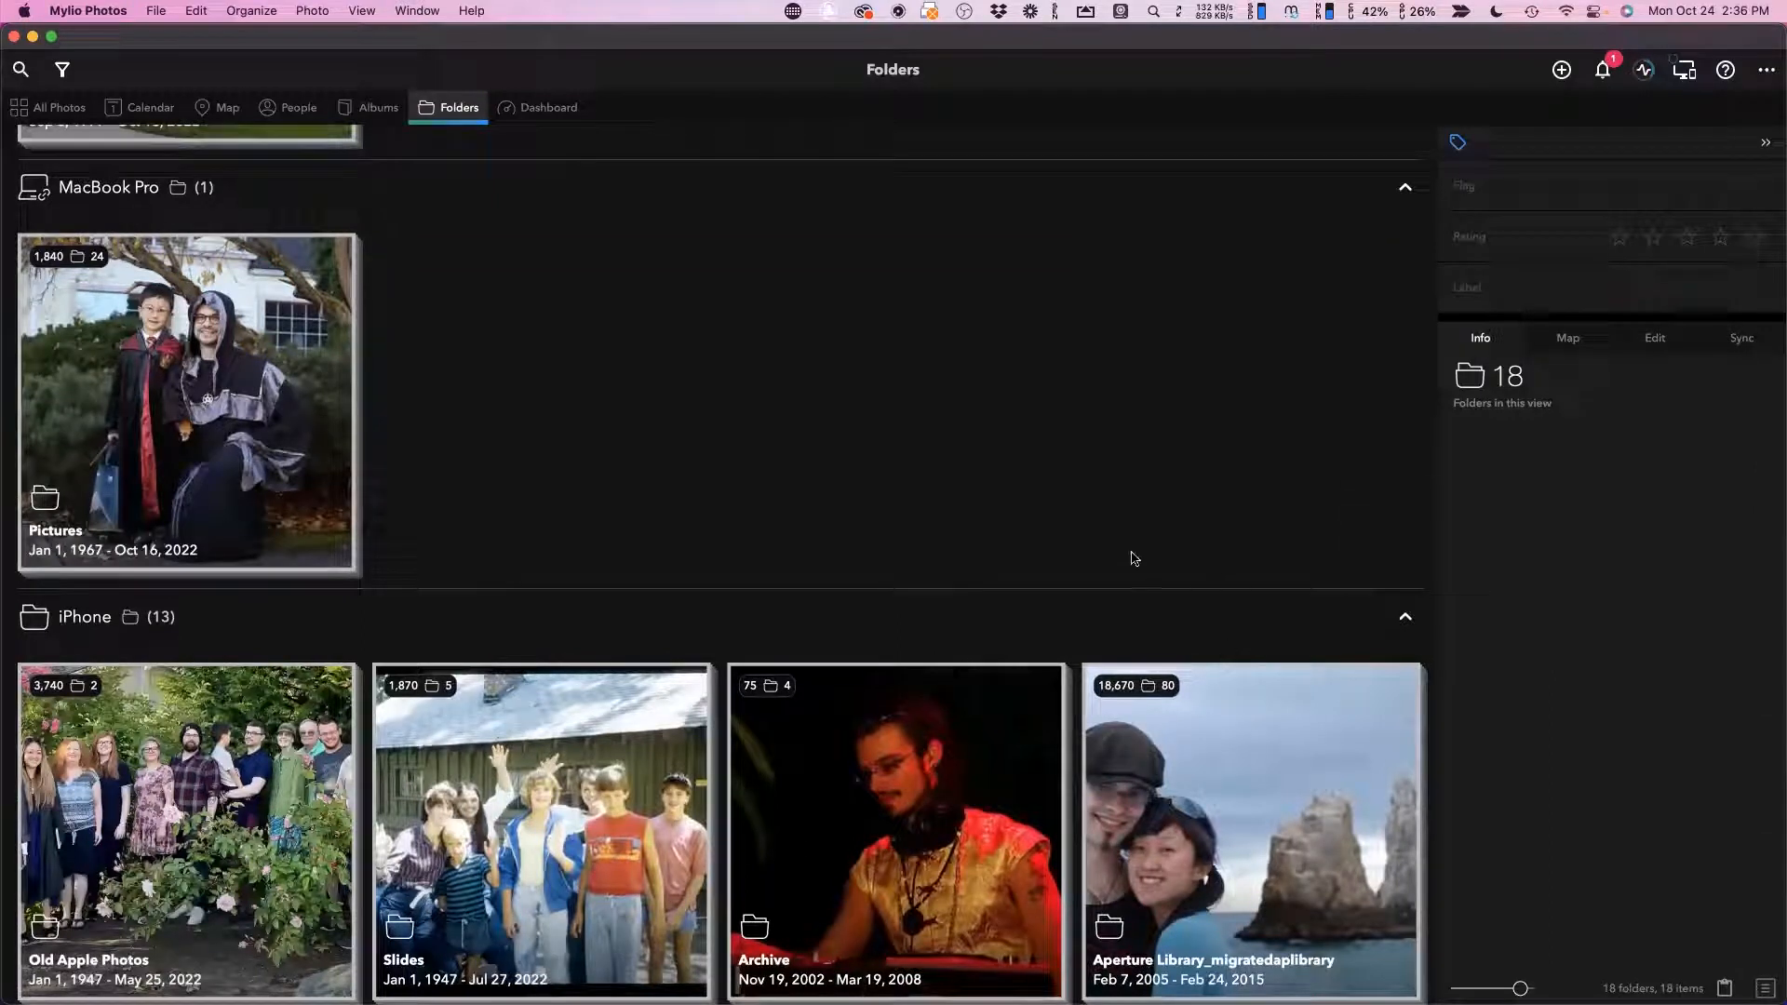
pyautogui.doubleClick(290, 419)
pyautogui.doubleClick(270, 365)
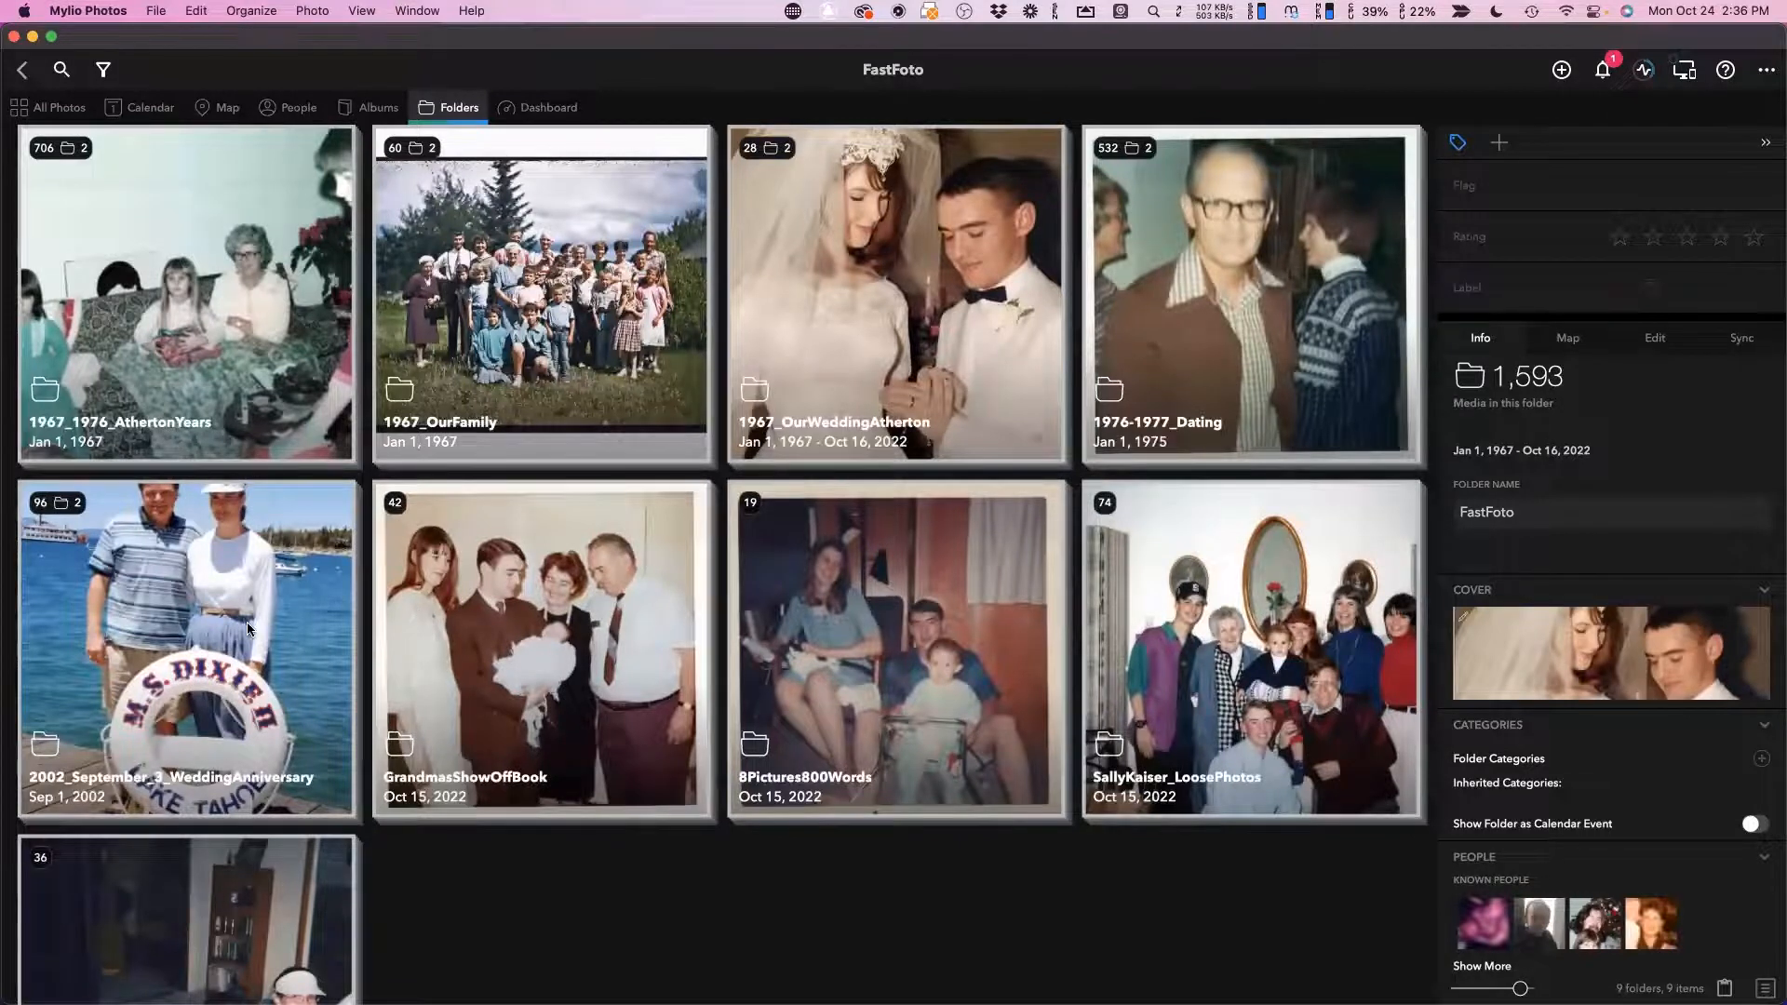
pyautogui.doubleClick(285, 609)
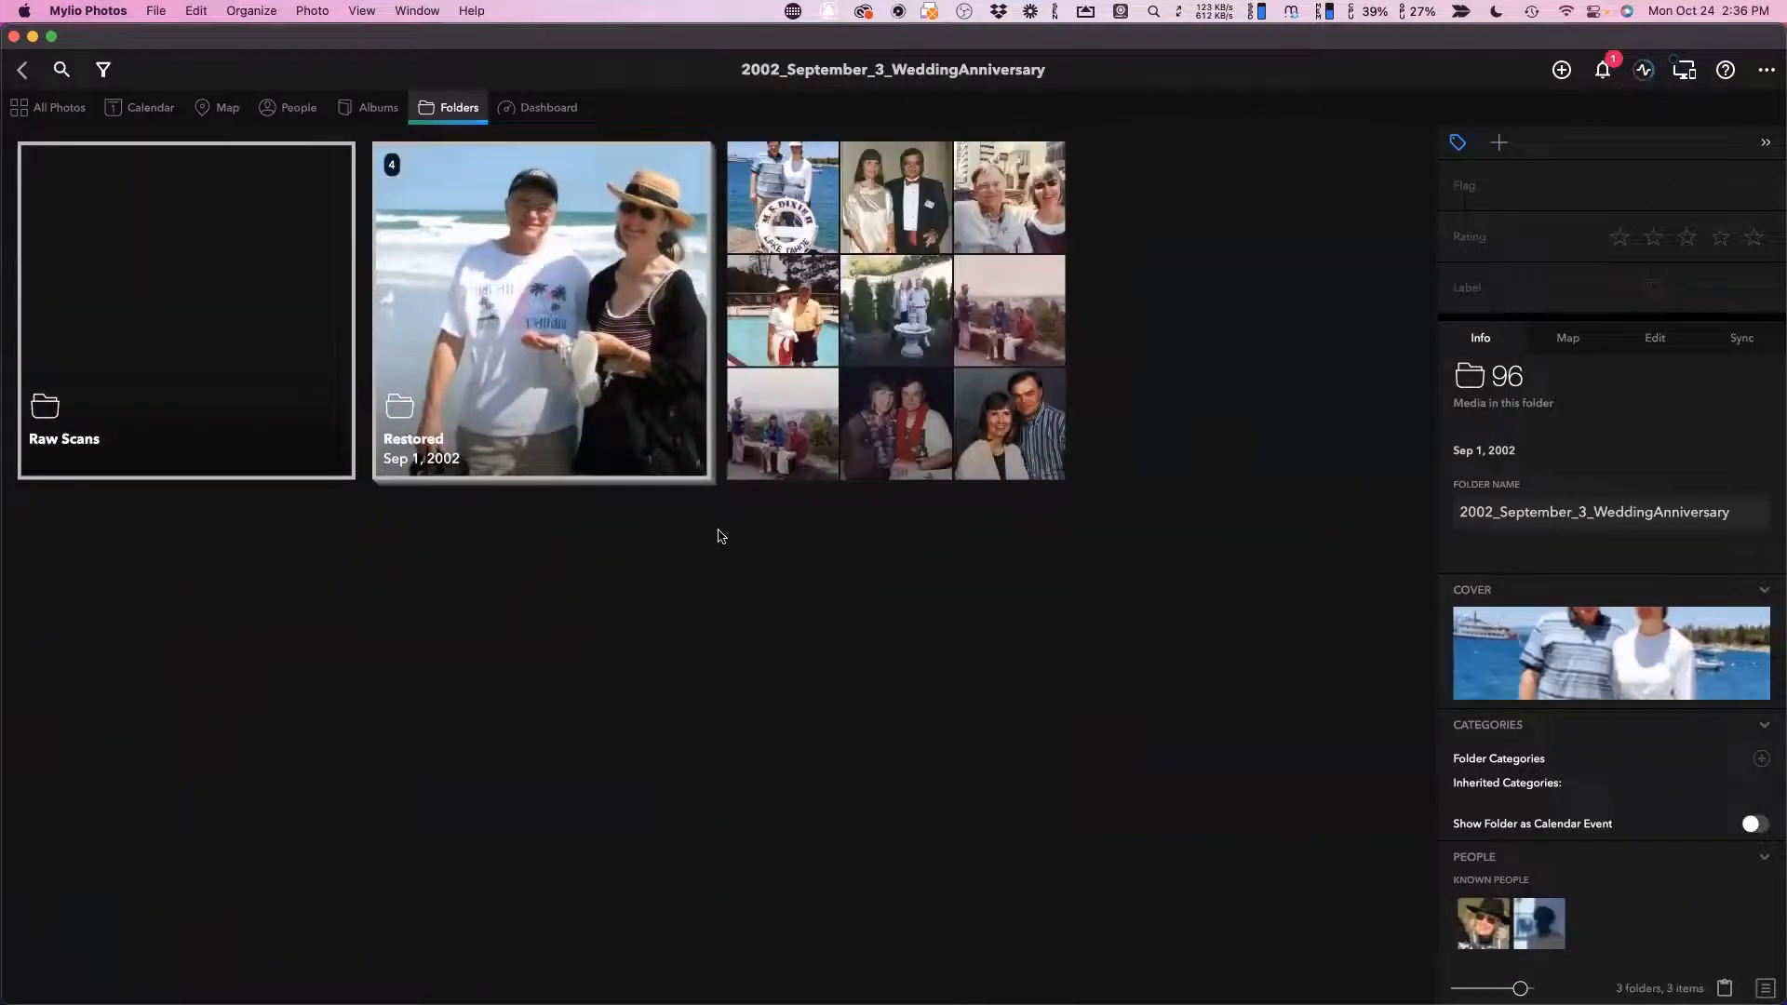
pyautogui.click(878, 307)
pyautogui.doubleClick(878, 308)
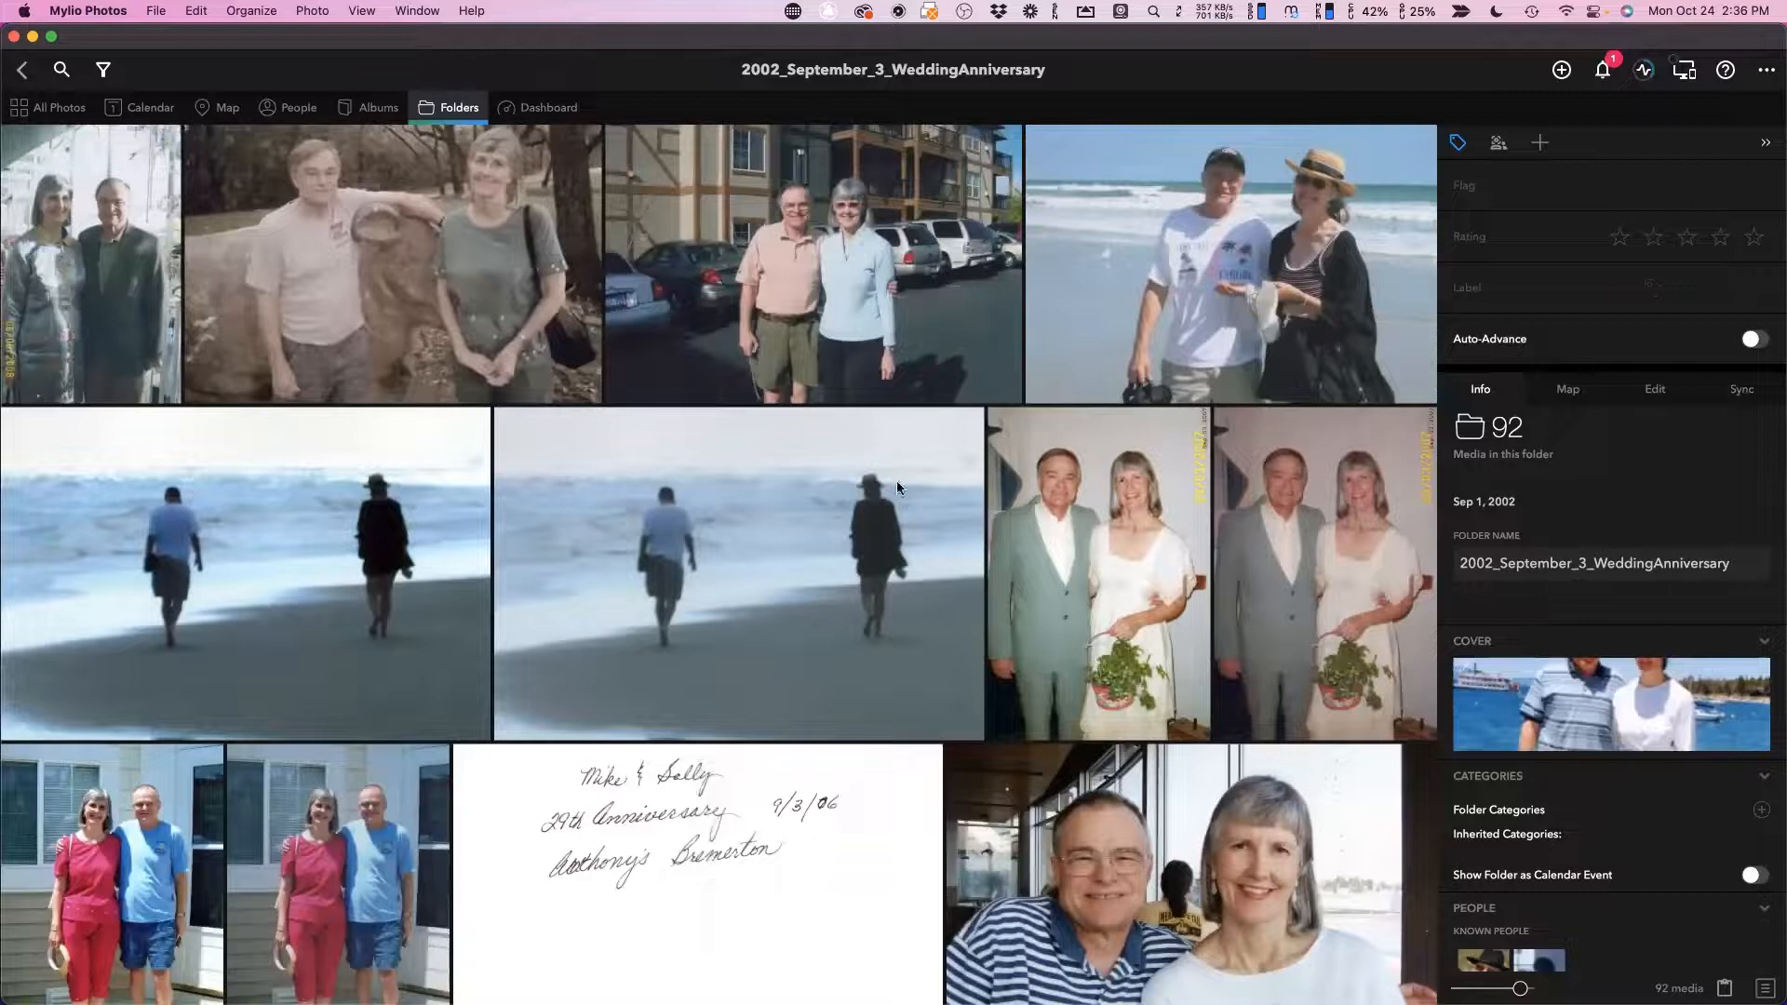
# Add the corrected beach-walk, green-suit, red-and-blue, restaurant portrait and kiss photos plus both handwritten notes to the clipboard, and go back up one level.
pyautogui.click(384, 592)
pyautogui.keyDown('super'); pyautogui.click(1137, 580); pyautogui.keyUp('super')
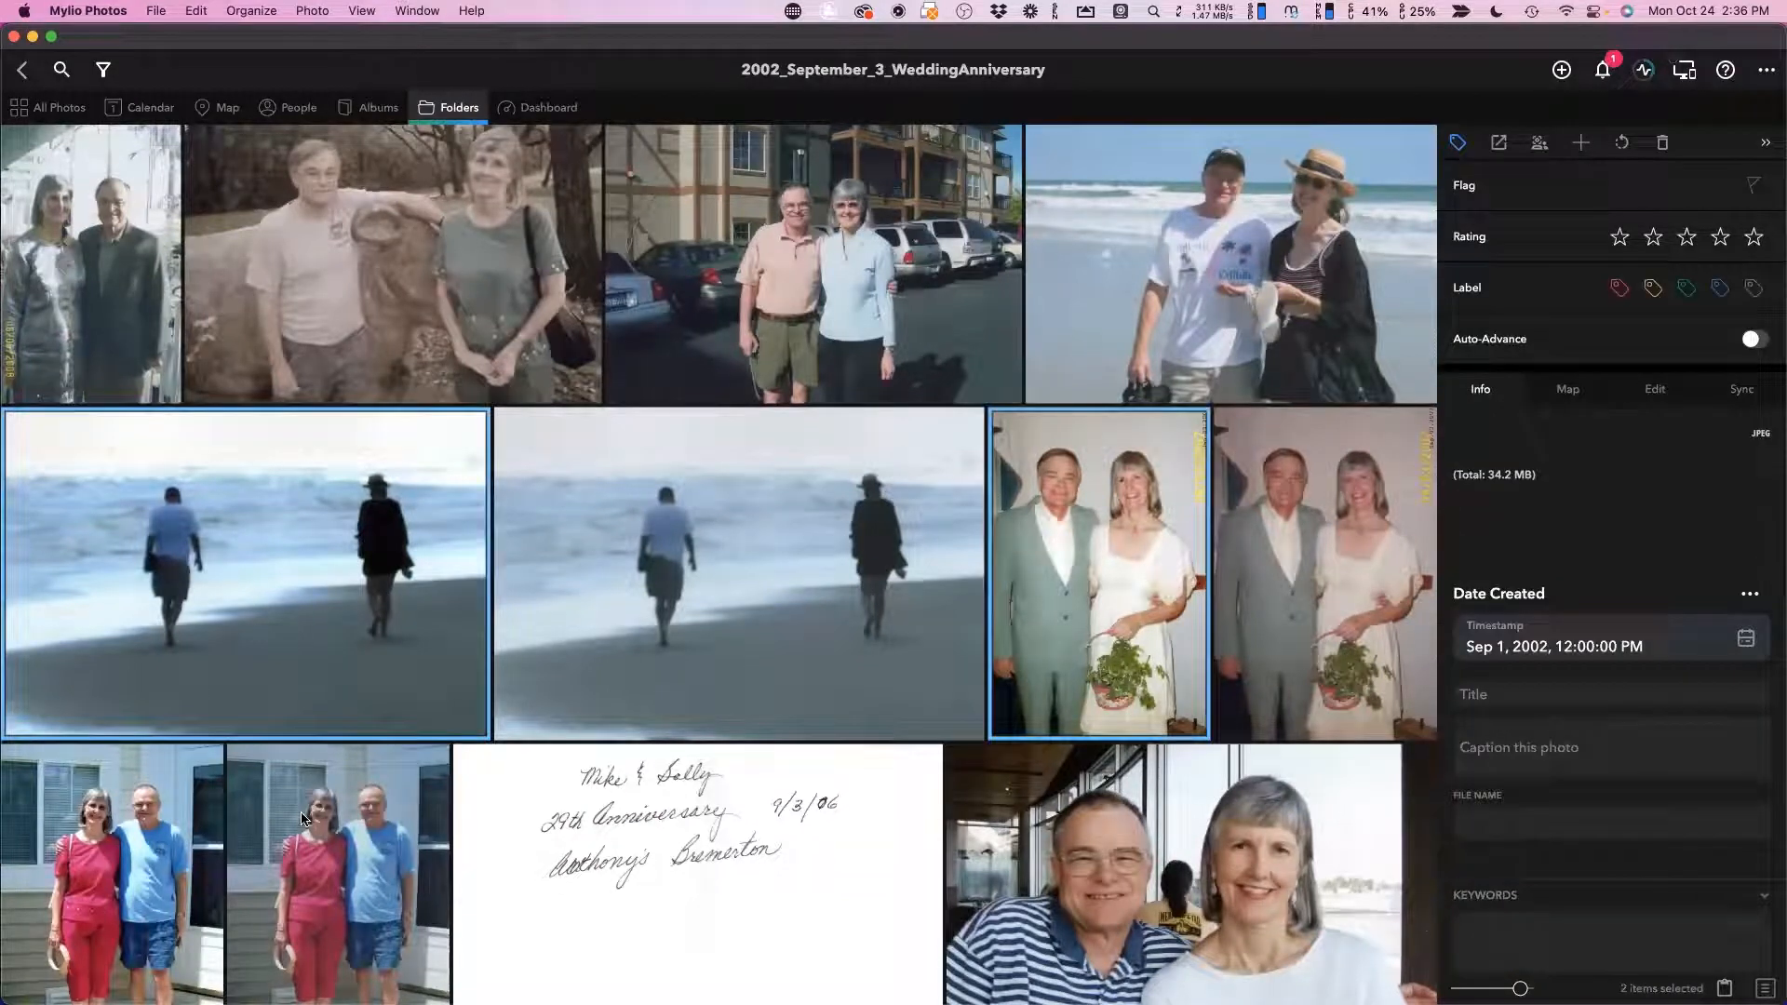
pyautogui.keyDown('super'); pyautogui.click(175, 857); pyautogui.keyUp('super')
pyautogui.scroll(-5, 891, 789)
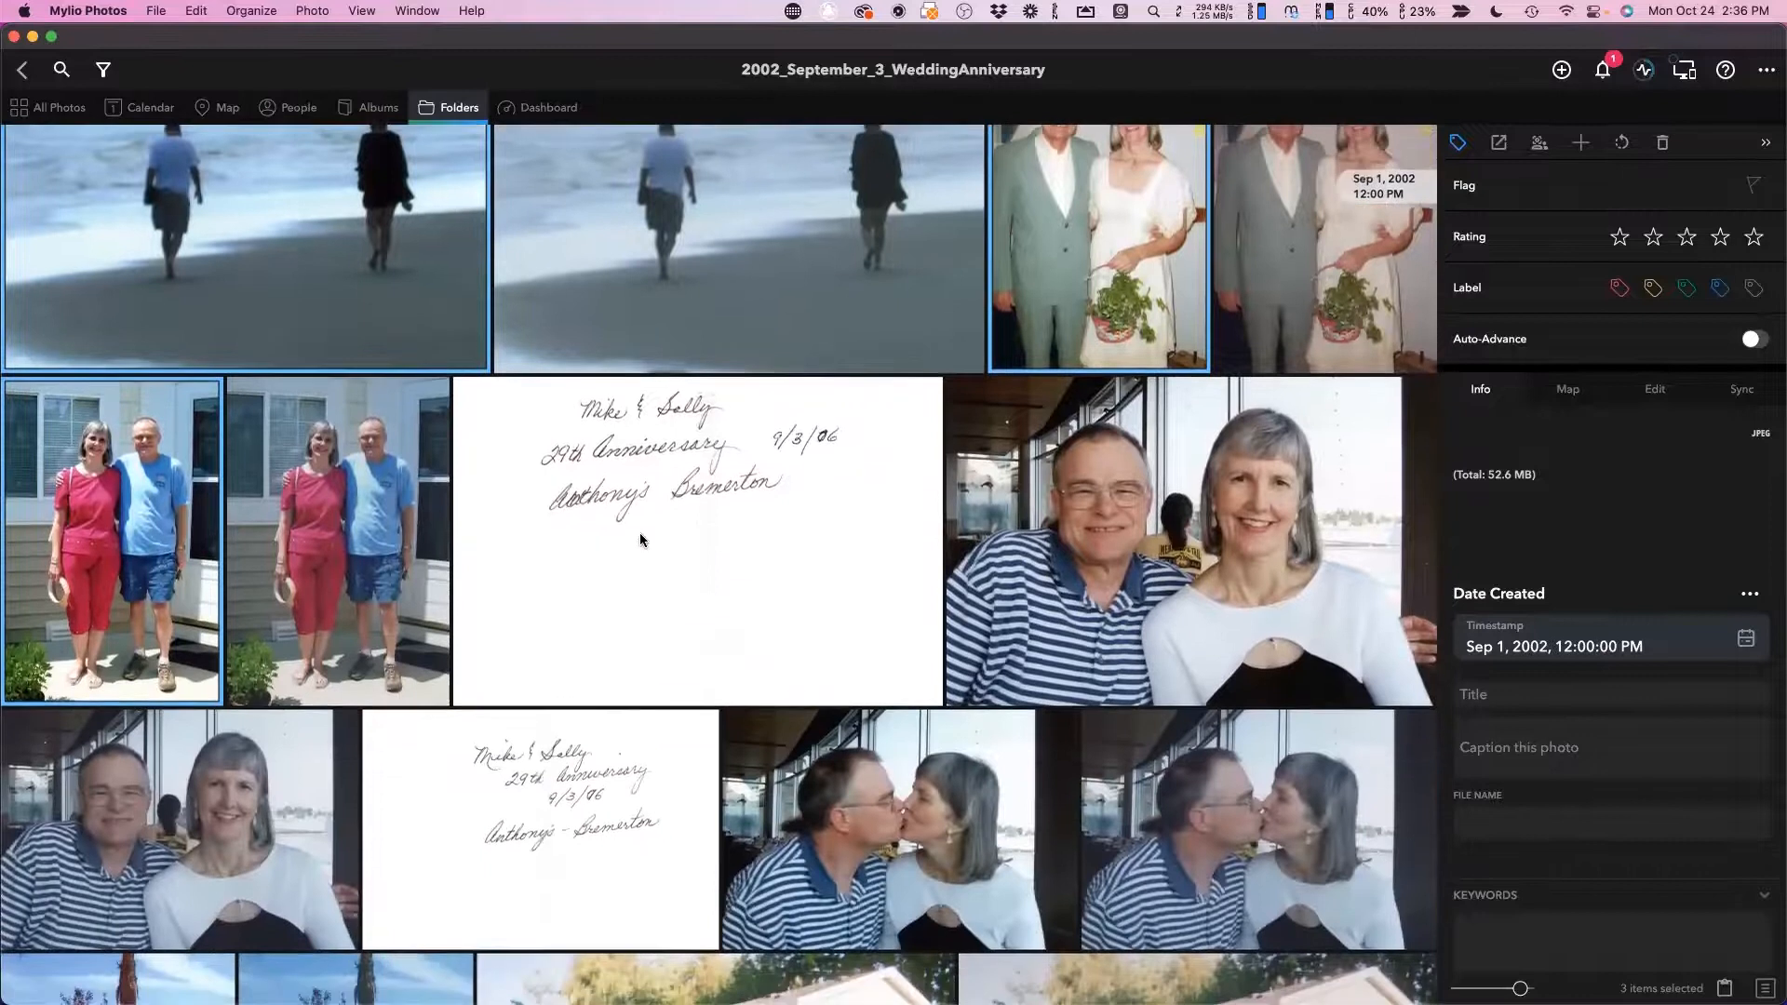
pyautogui.keyDown('super'); pyautogui.click(700, 521); pyautogui.keyUp('super')
pyautogui.keyDown('super'); pyautogui.click(1064, 514); pyautogui.keyUp('super')
pyautogui.keyDown('super'); pyautogui.click(520, 830); pyautogui.keyUp('super')
pyautogui.keyDown('super'); pyautogui.click(863, 818); pyautogui.keyUp('super')
pyautogui.moveTo(891, 819); pyautogui.dragTo(875, 954)
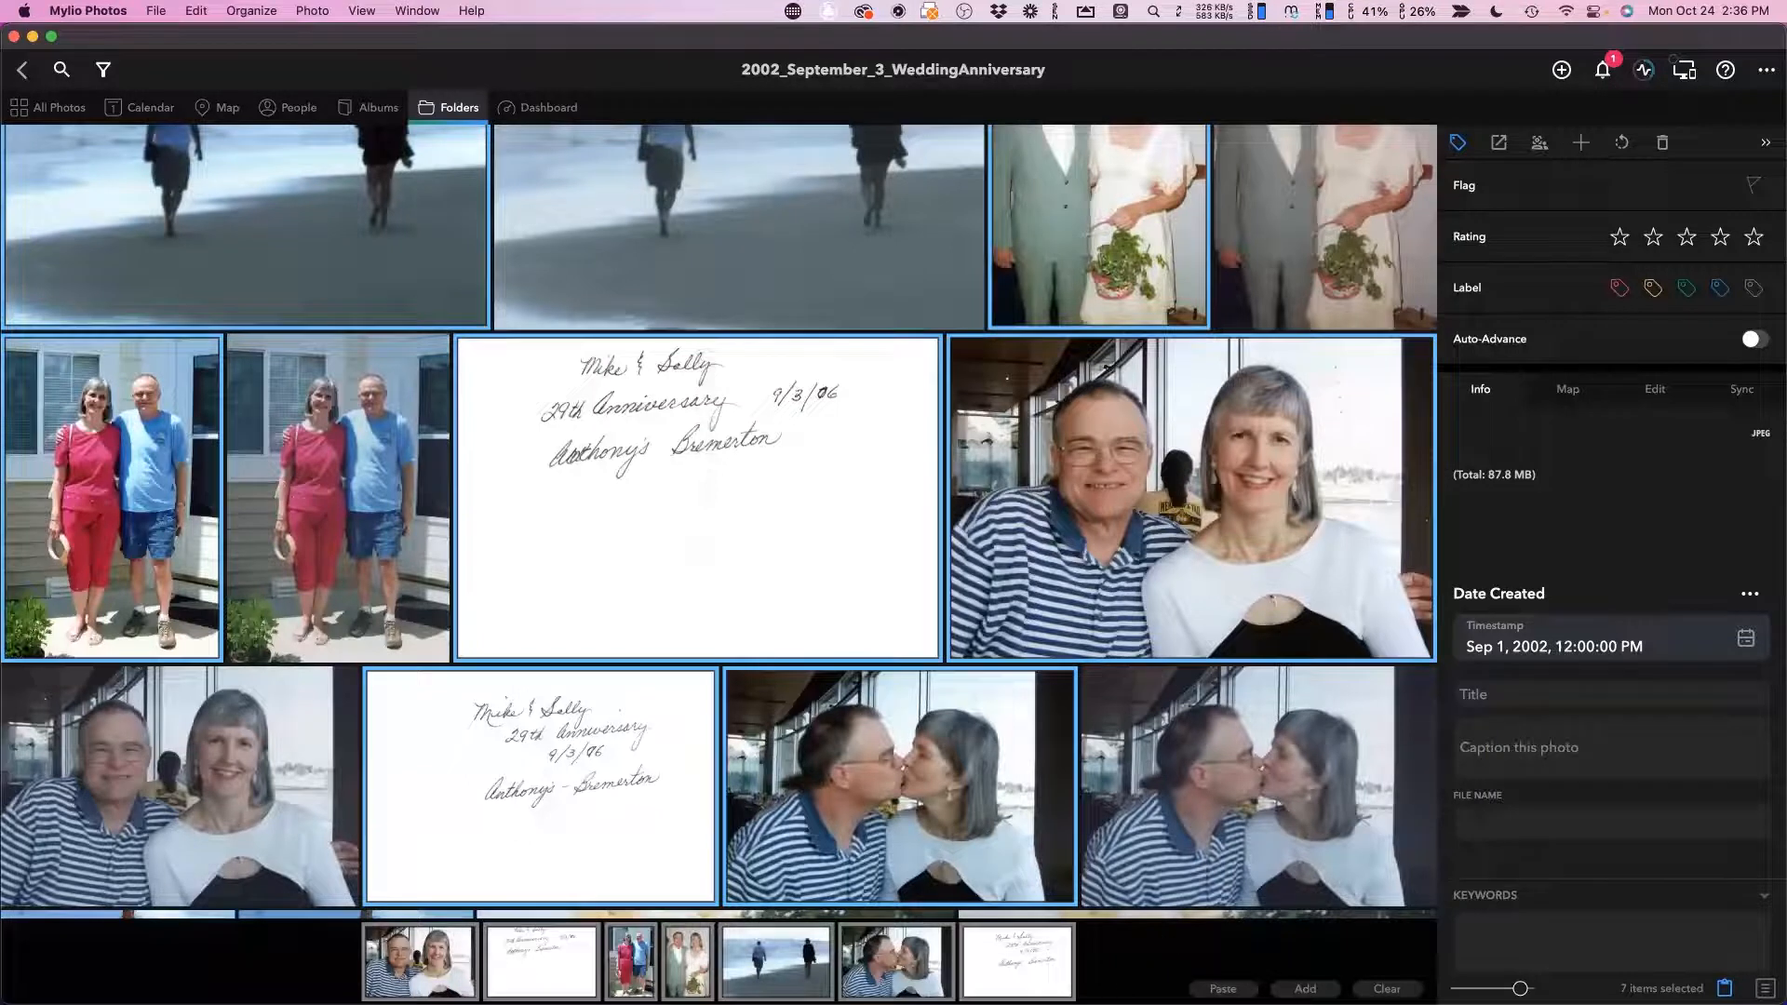
pyautogui.click(1210, 821)
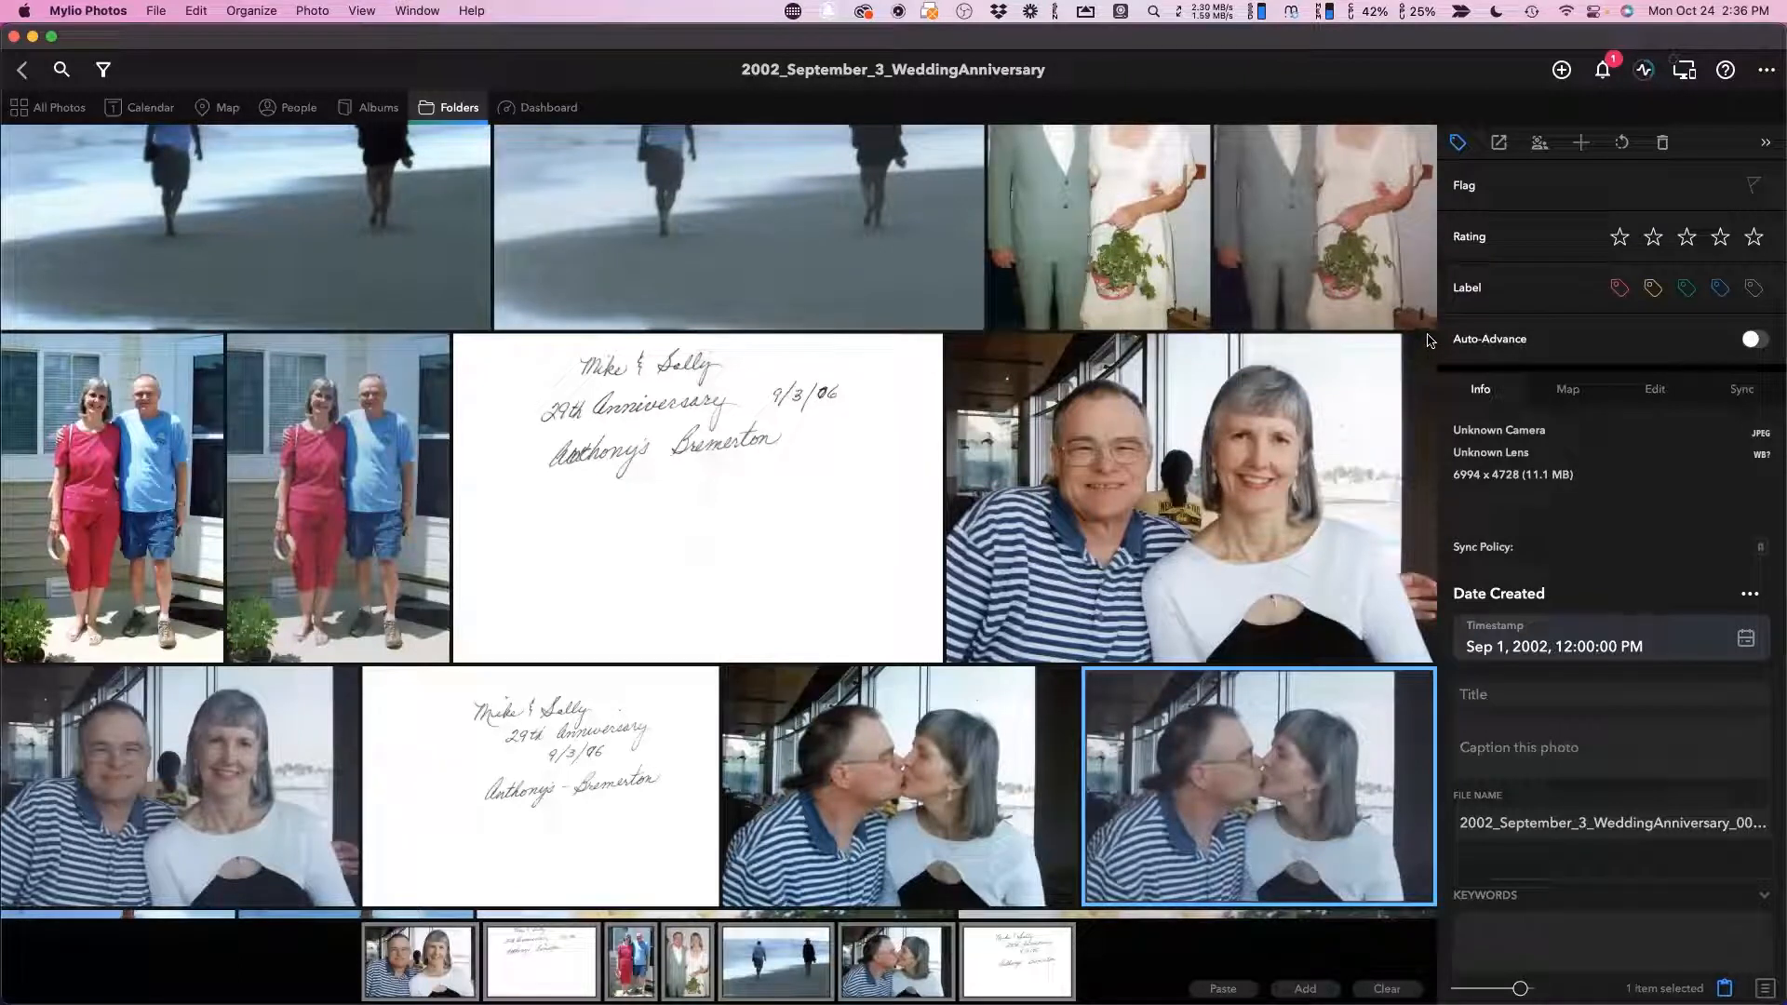
pyautogui.click(24, 72)
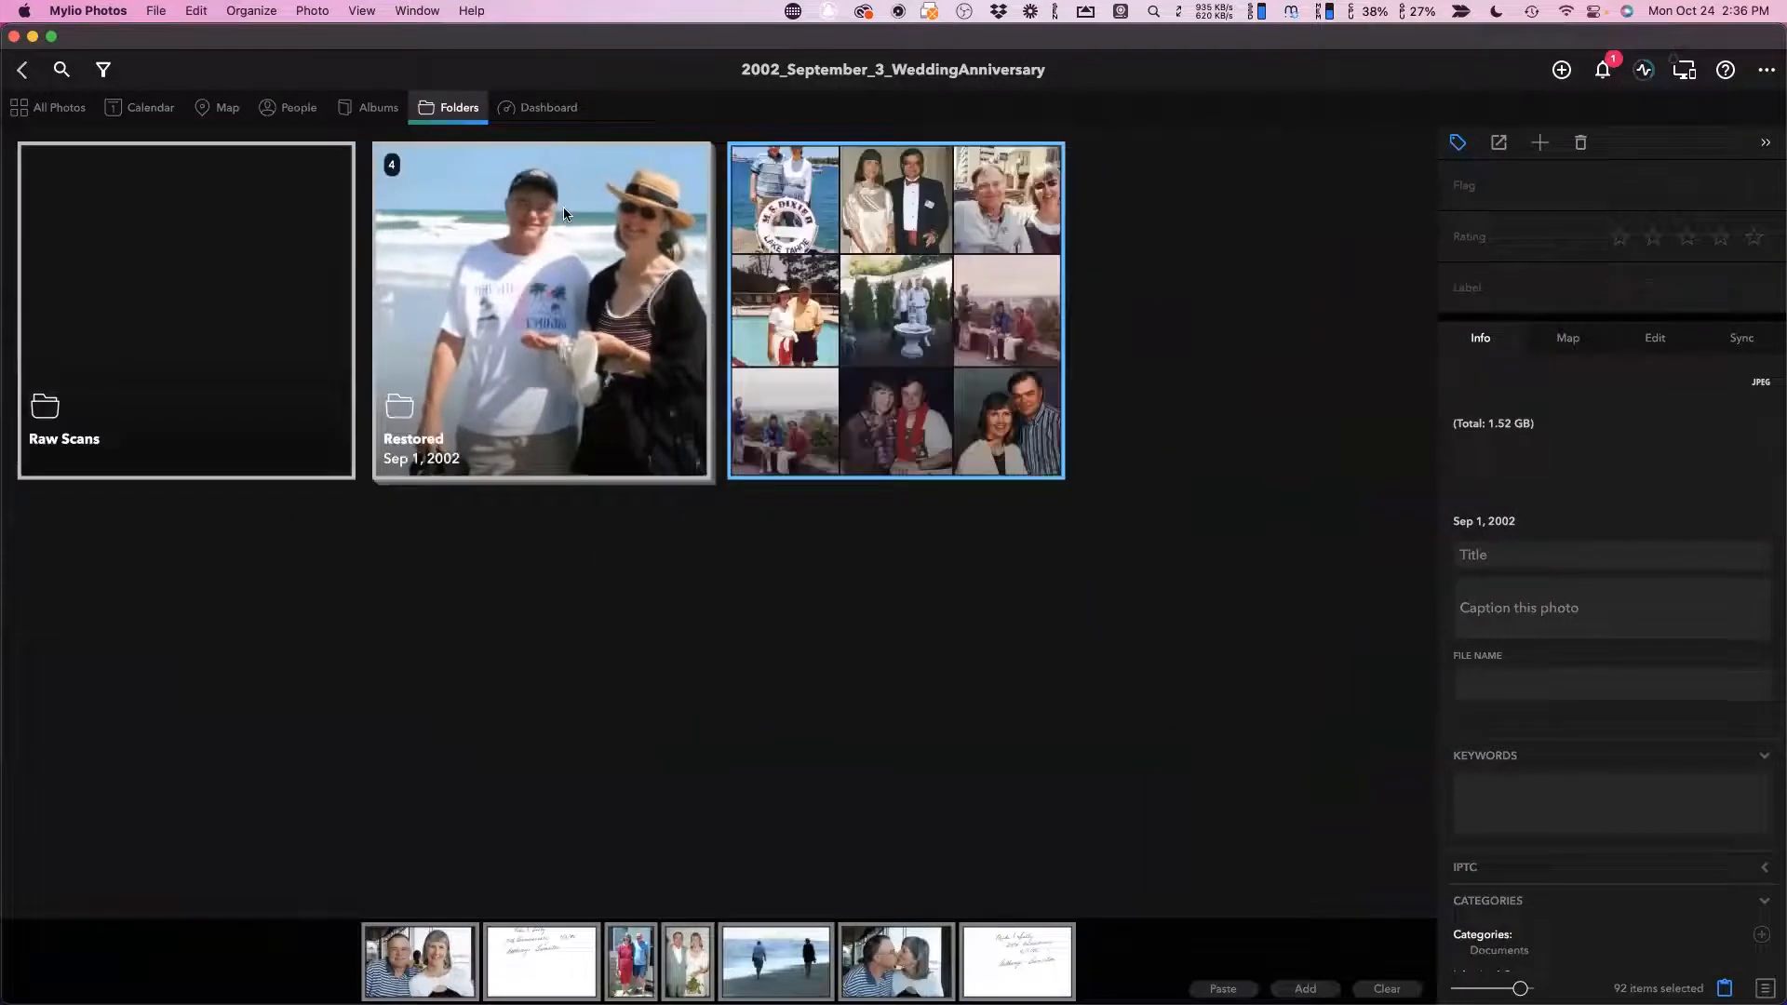
# Move all clipboard photos and notes into the Restored subfolder and return to the 2002_September_3_WeddingAnniversary folder.
pyautogui.click(578, 266)
pyautogui.doubleClick(578, 266)
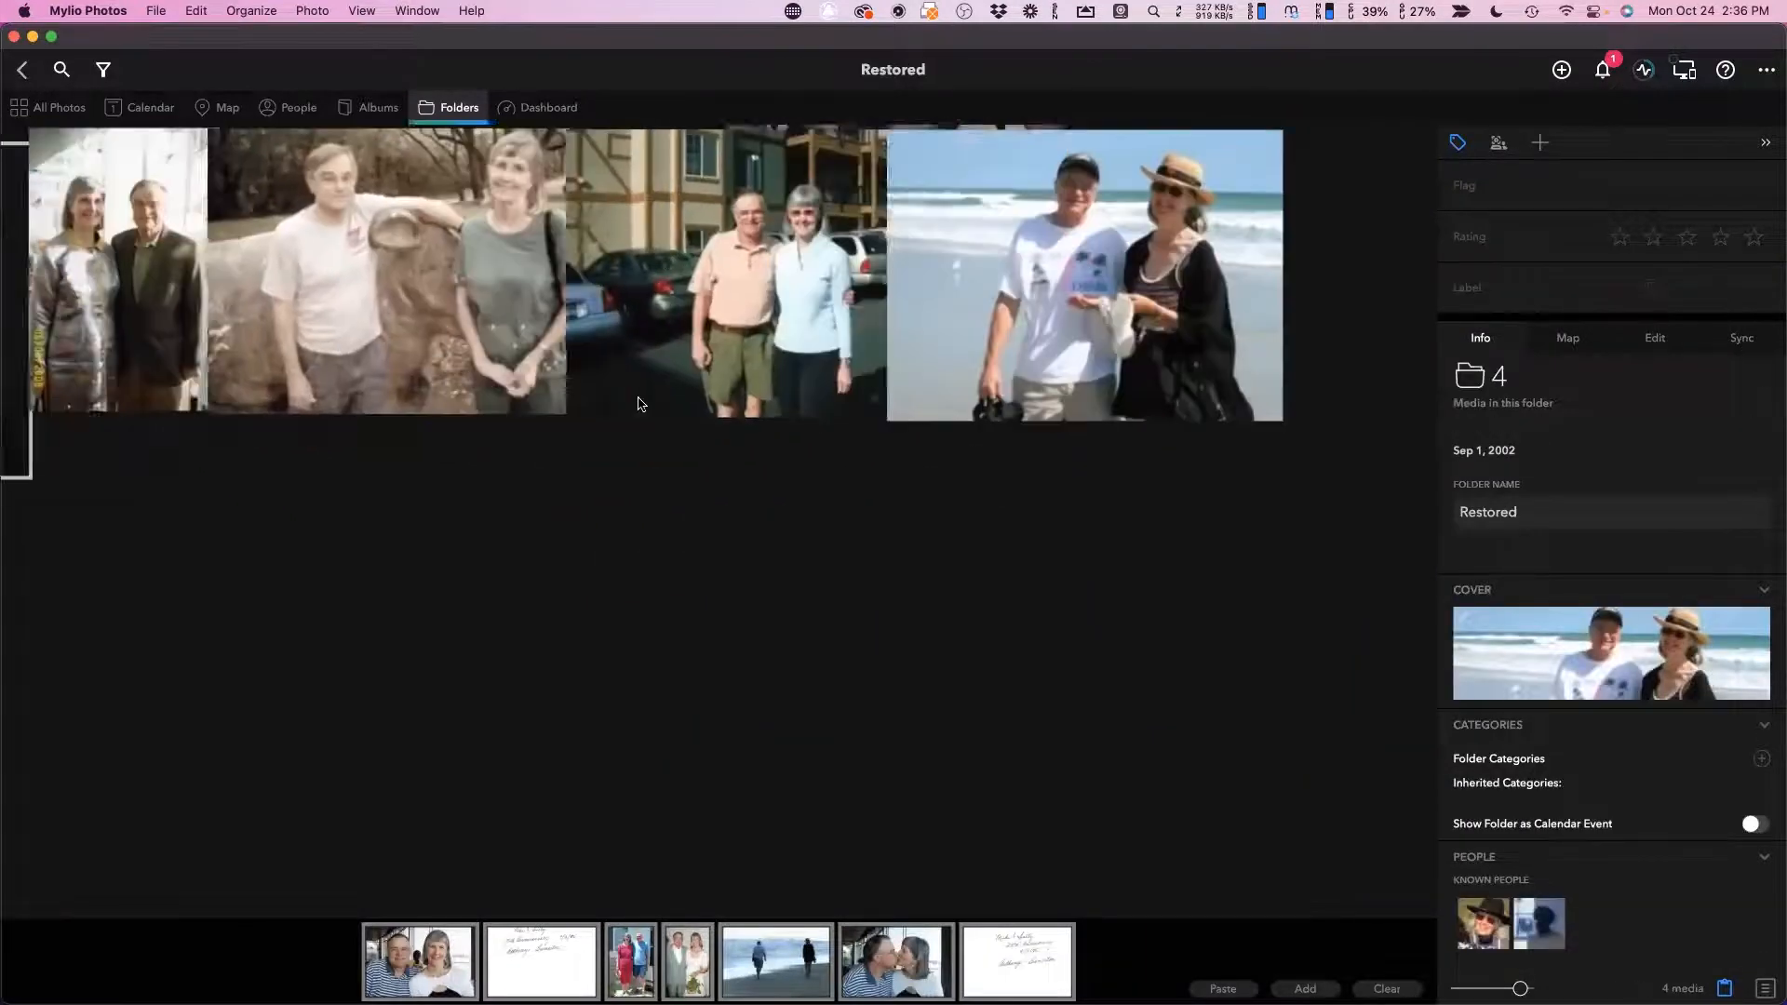
pyautogui.moveTo(1047, 975); pyautogui.dragTo(996, 633)
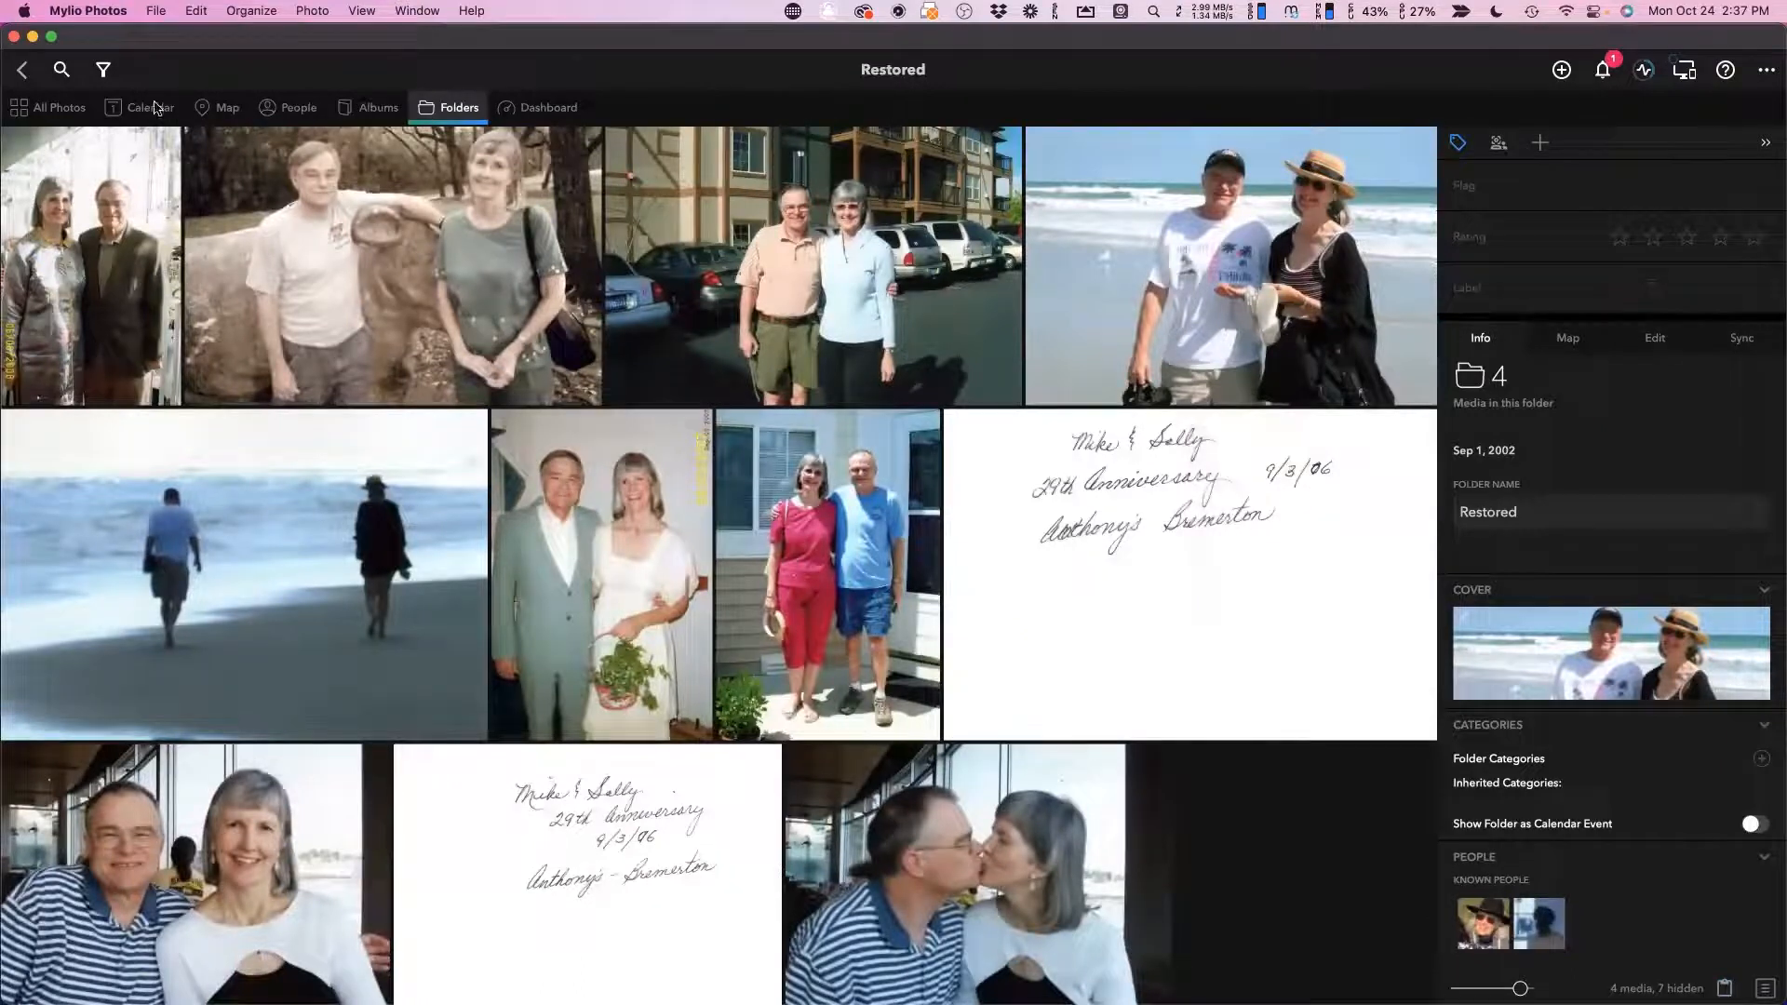
pyautogui.click(22, 71)
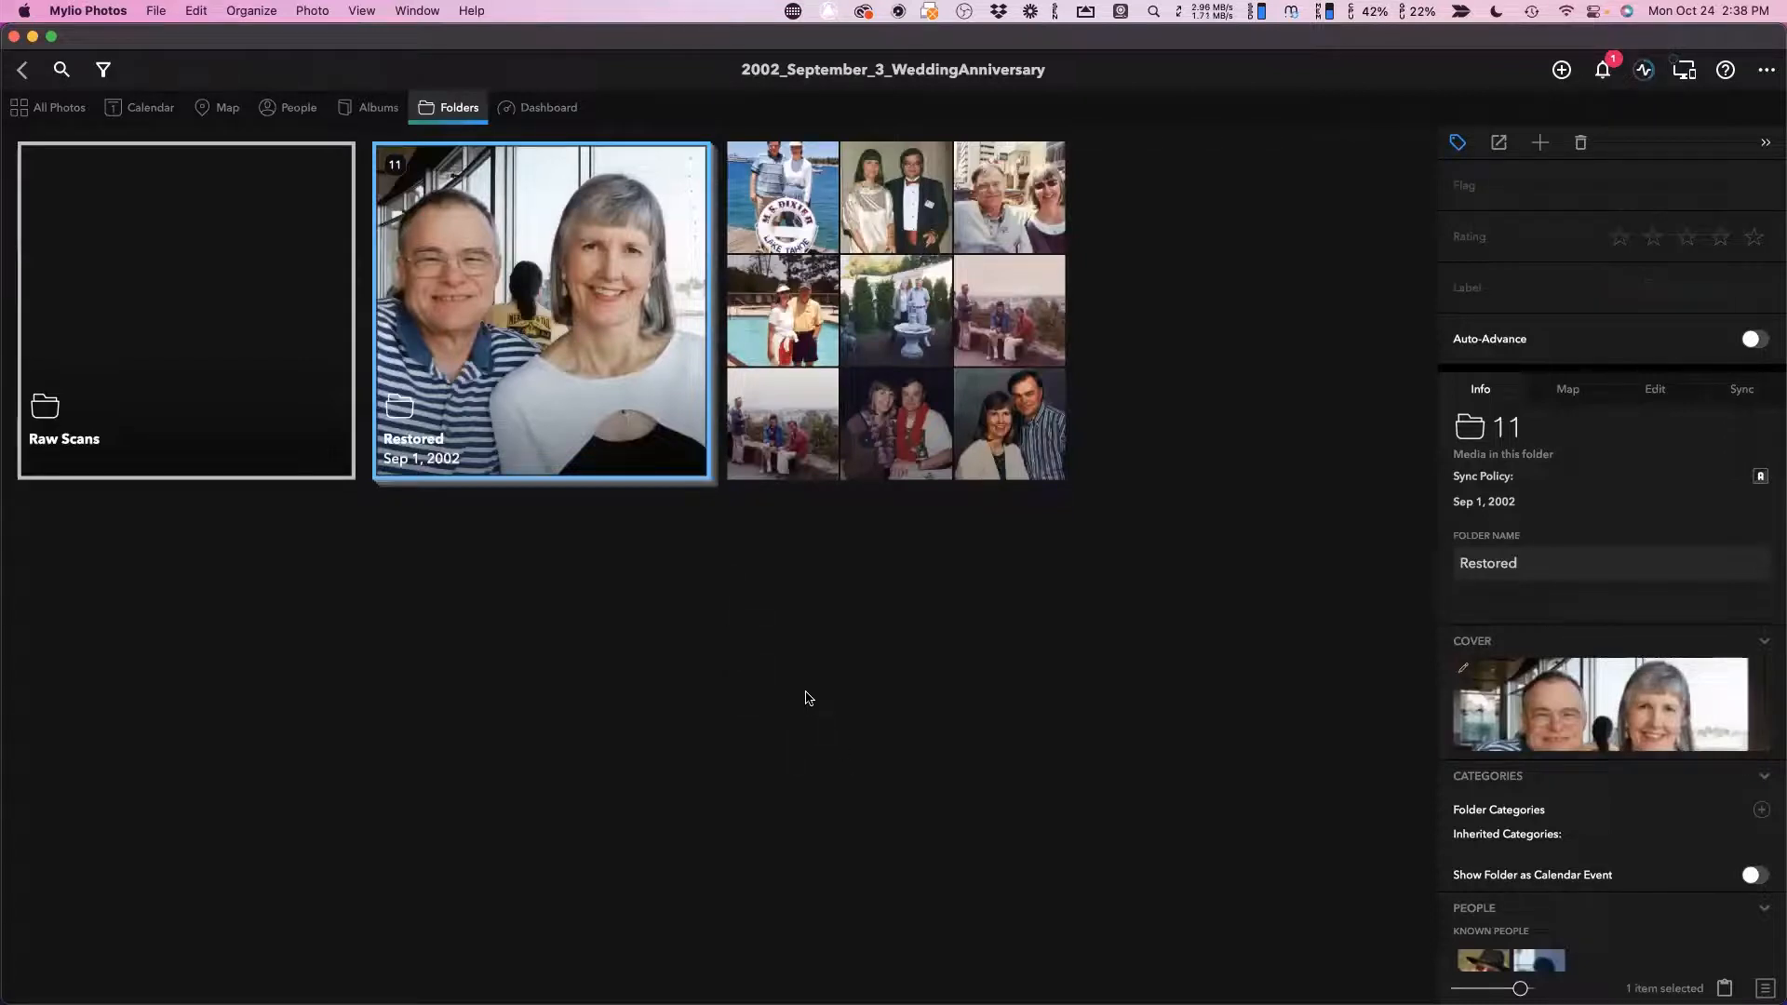
# Open the folder's loose photos and compare the original and corrected pool scans.
pyautogui.click(842, 333)
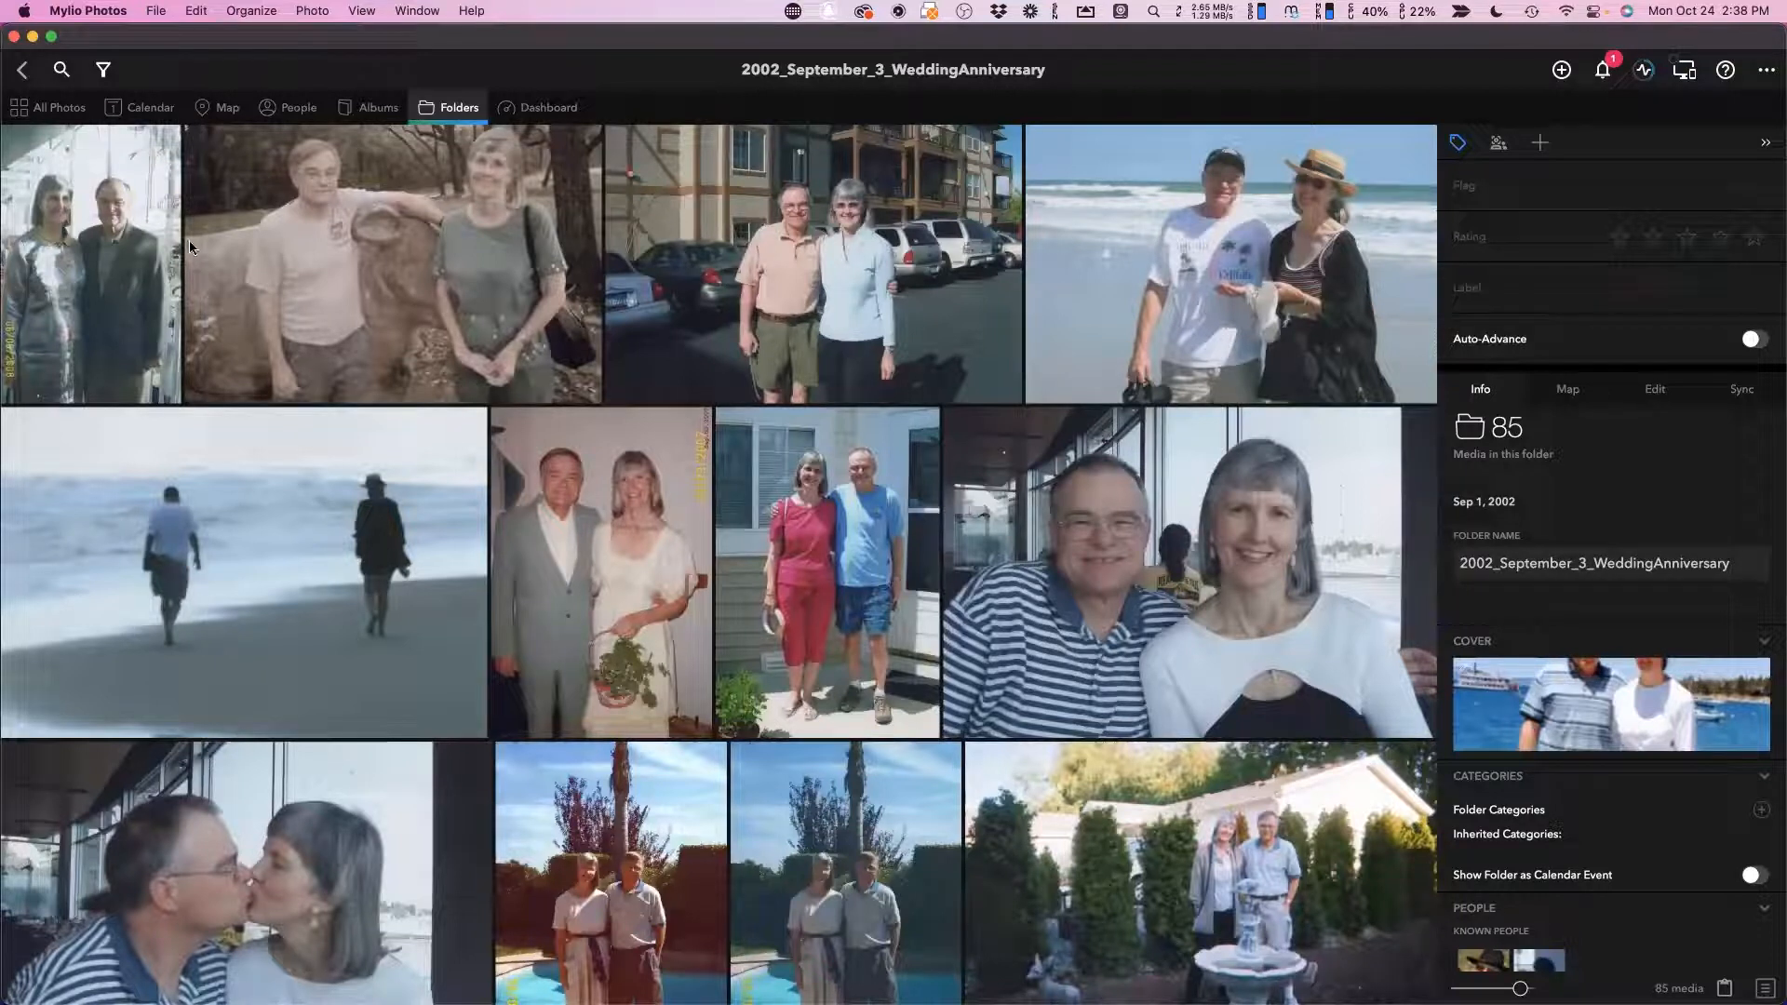
pyautogui.scroll(-5, 654, 696)
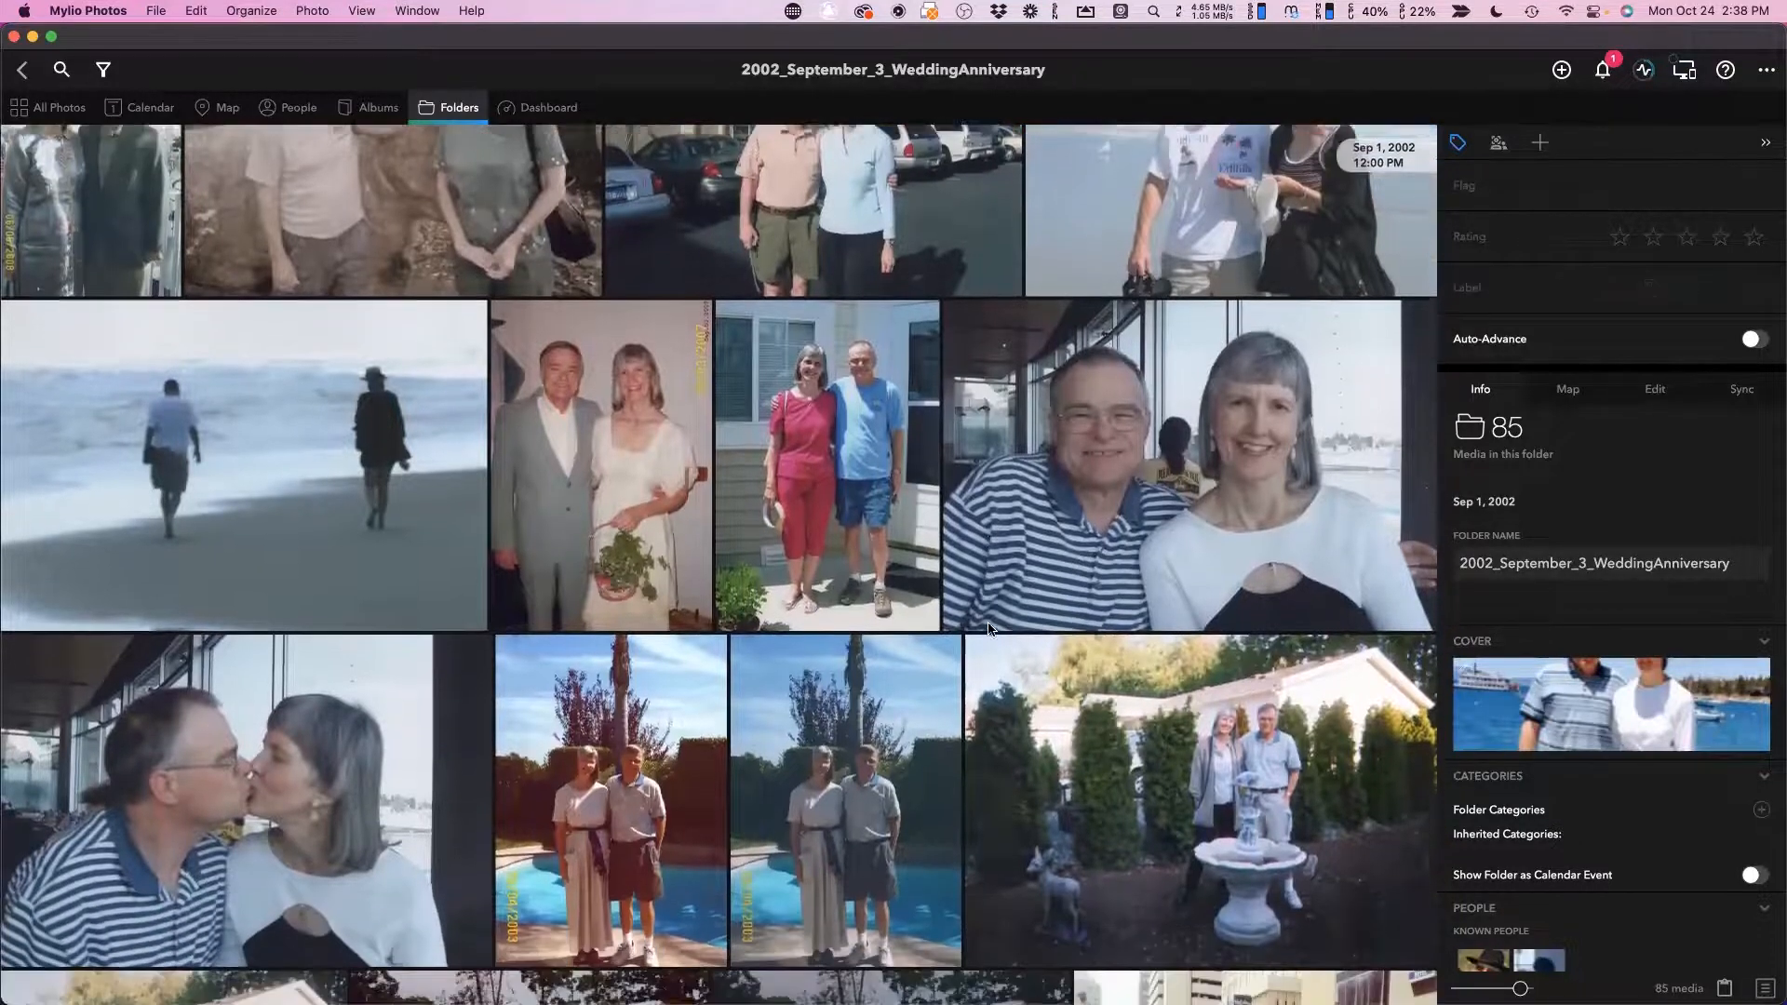
pyautogui.click(889, 703)
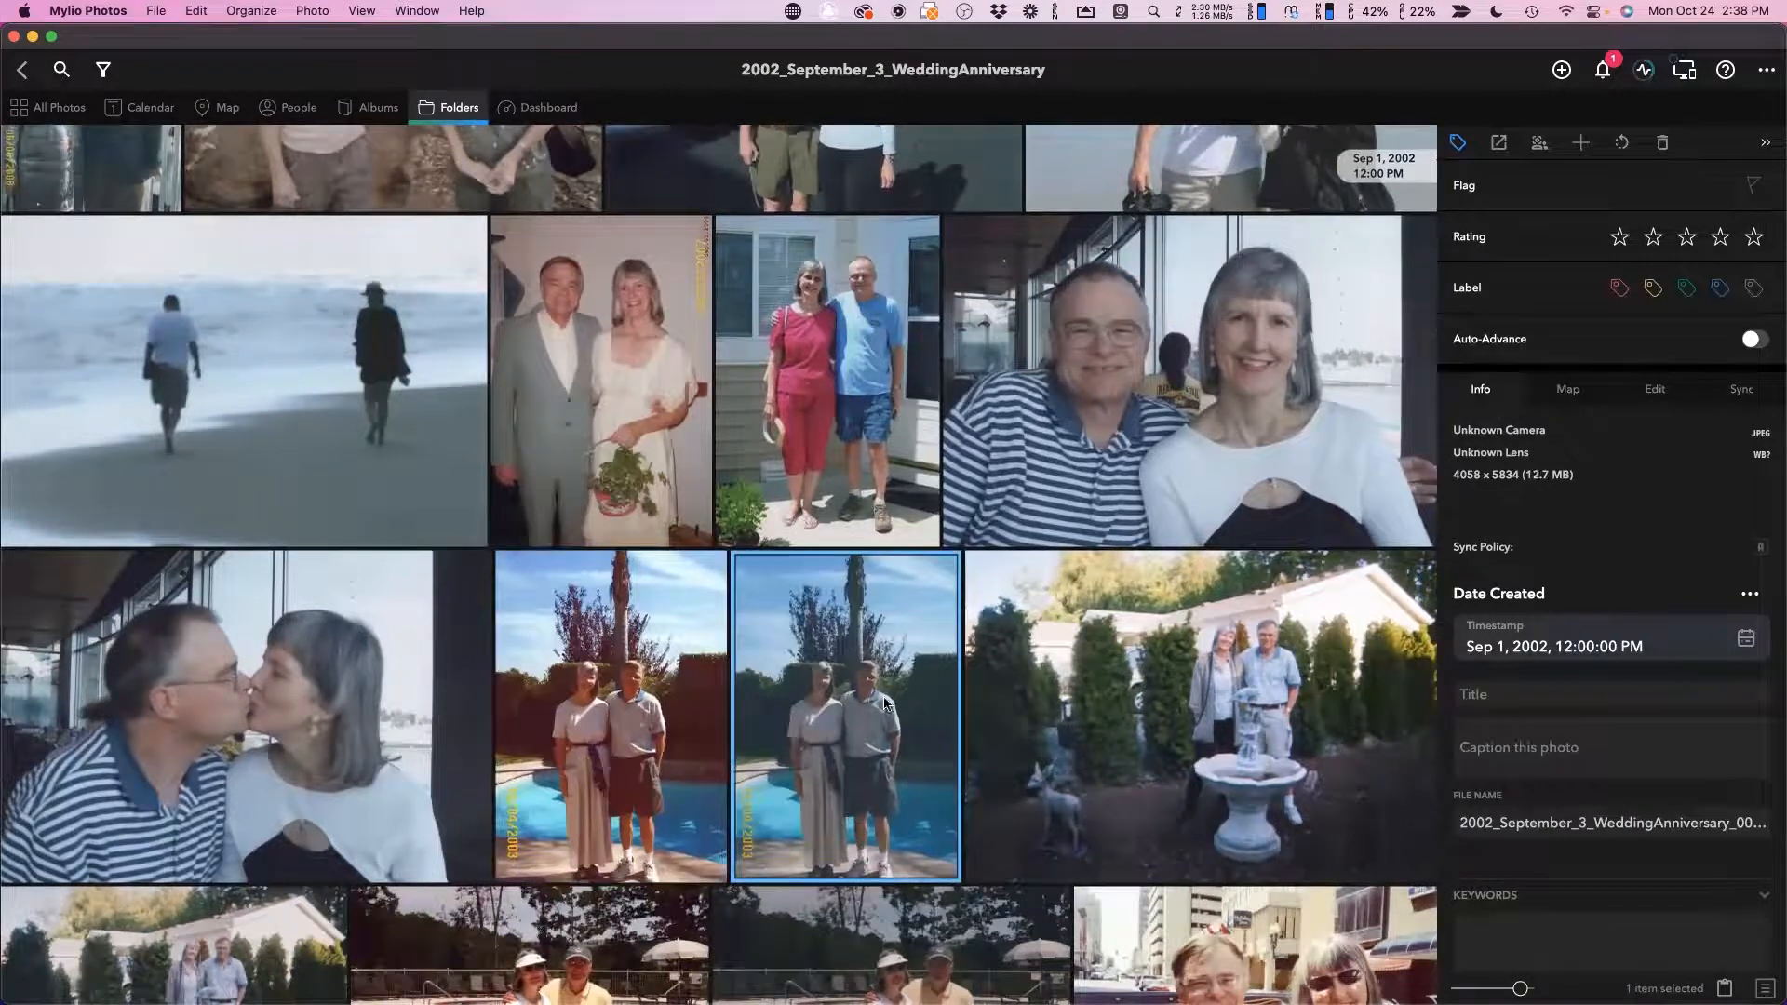
pyautogui.press('Left')
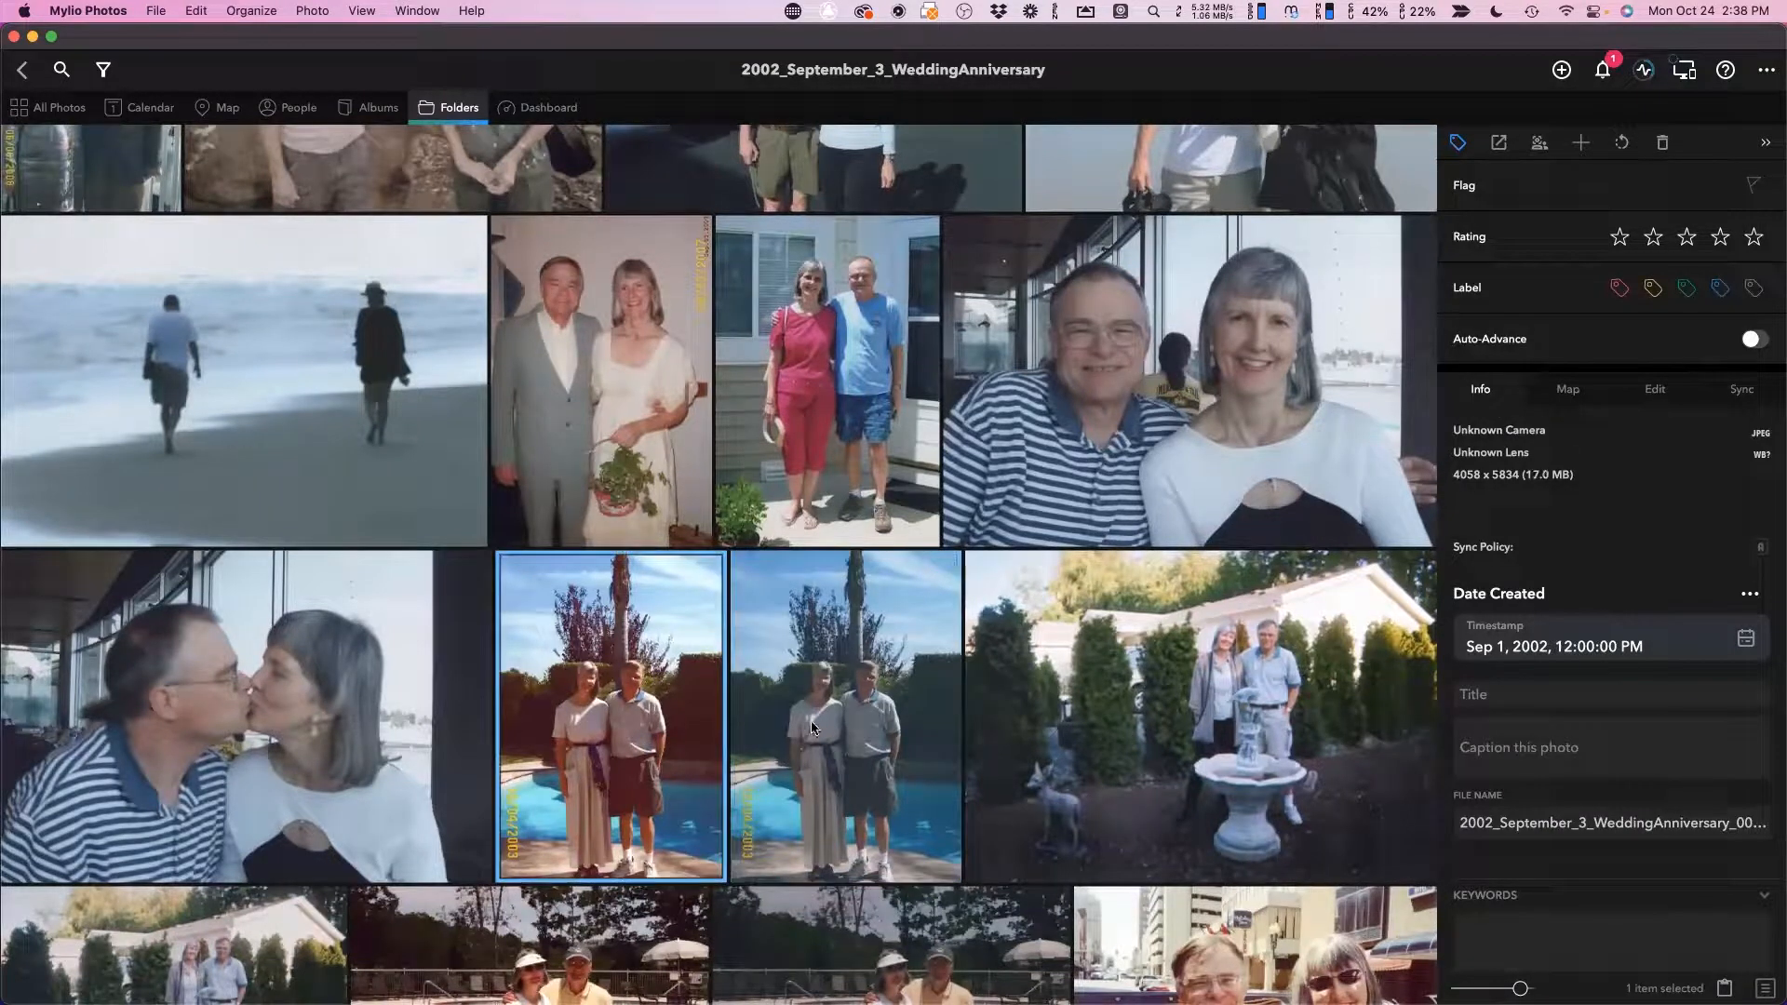
pyautogui.scroll(2, 842, 668)
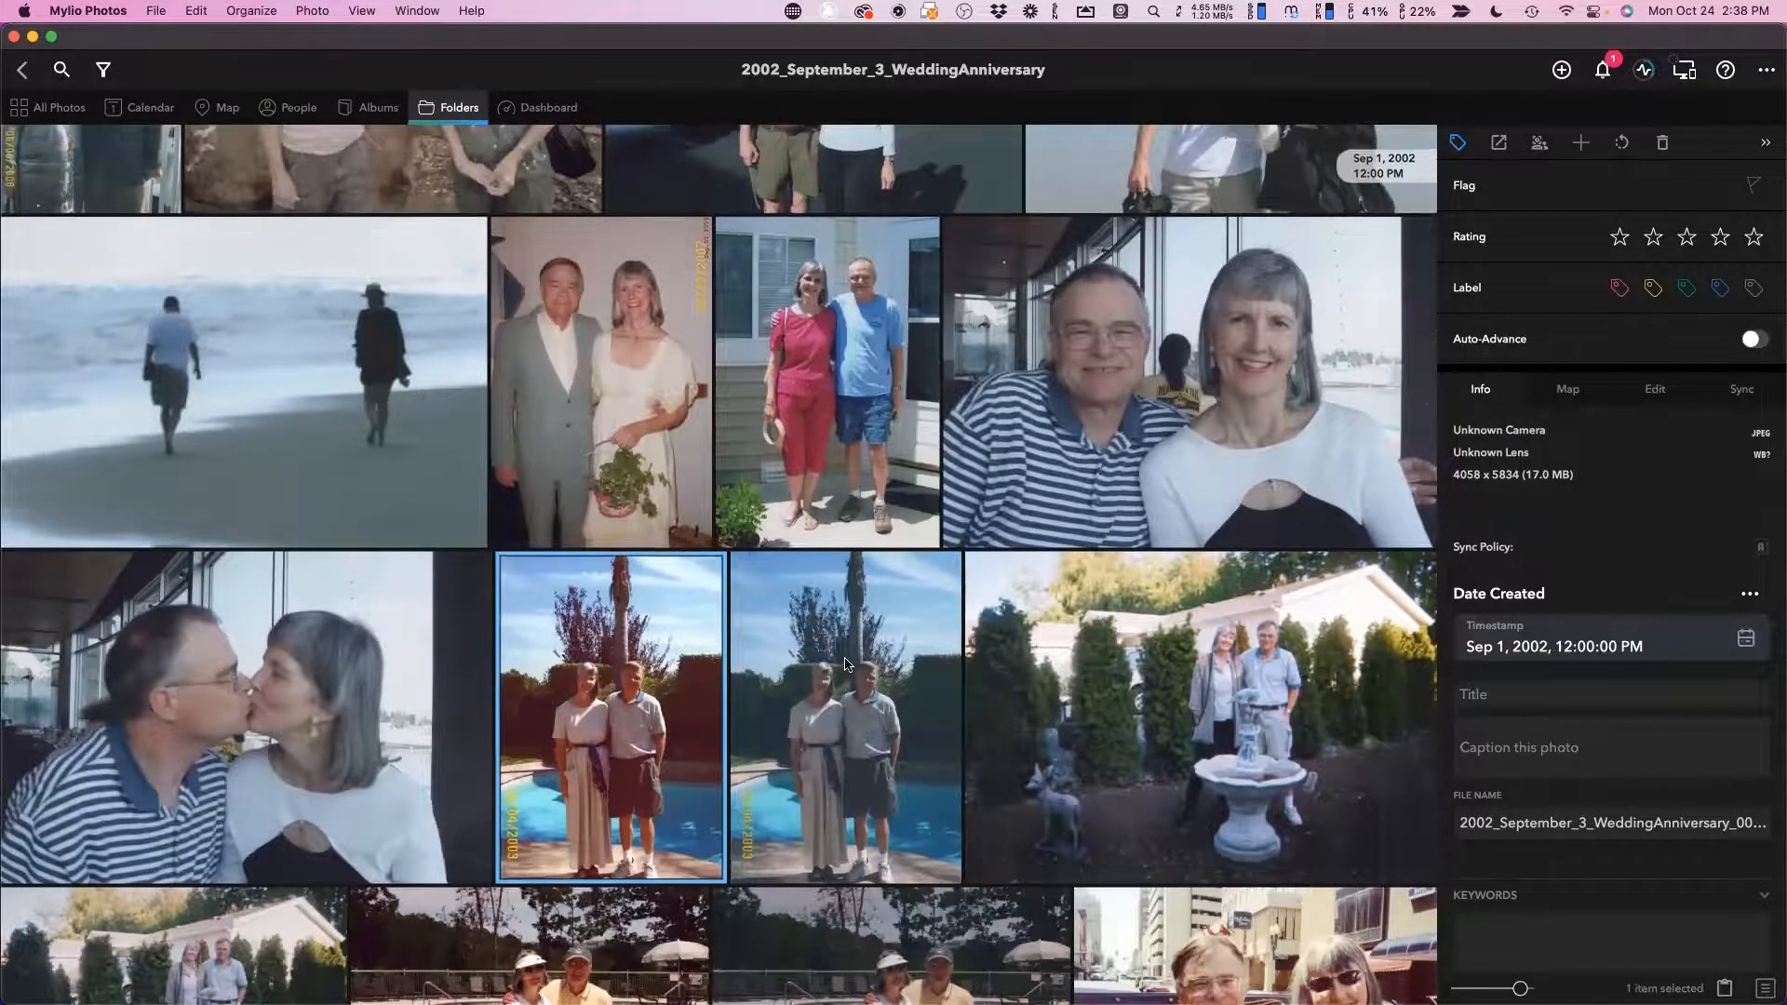
pyautogui.scroll(3, 845, 662)
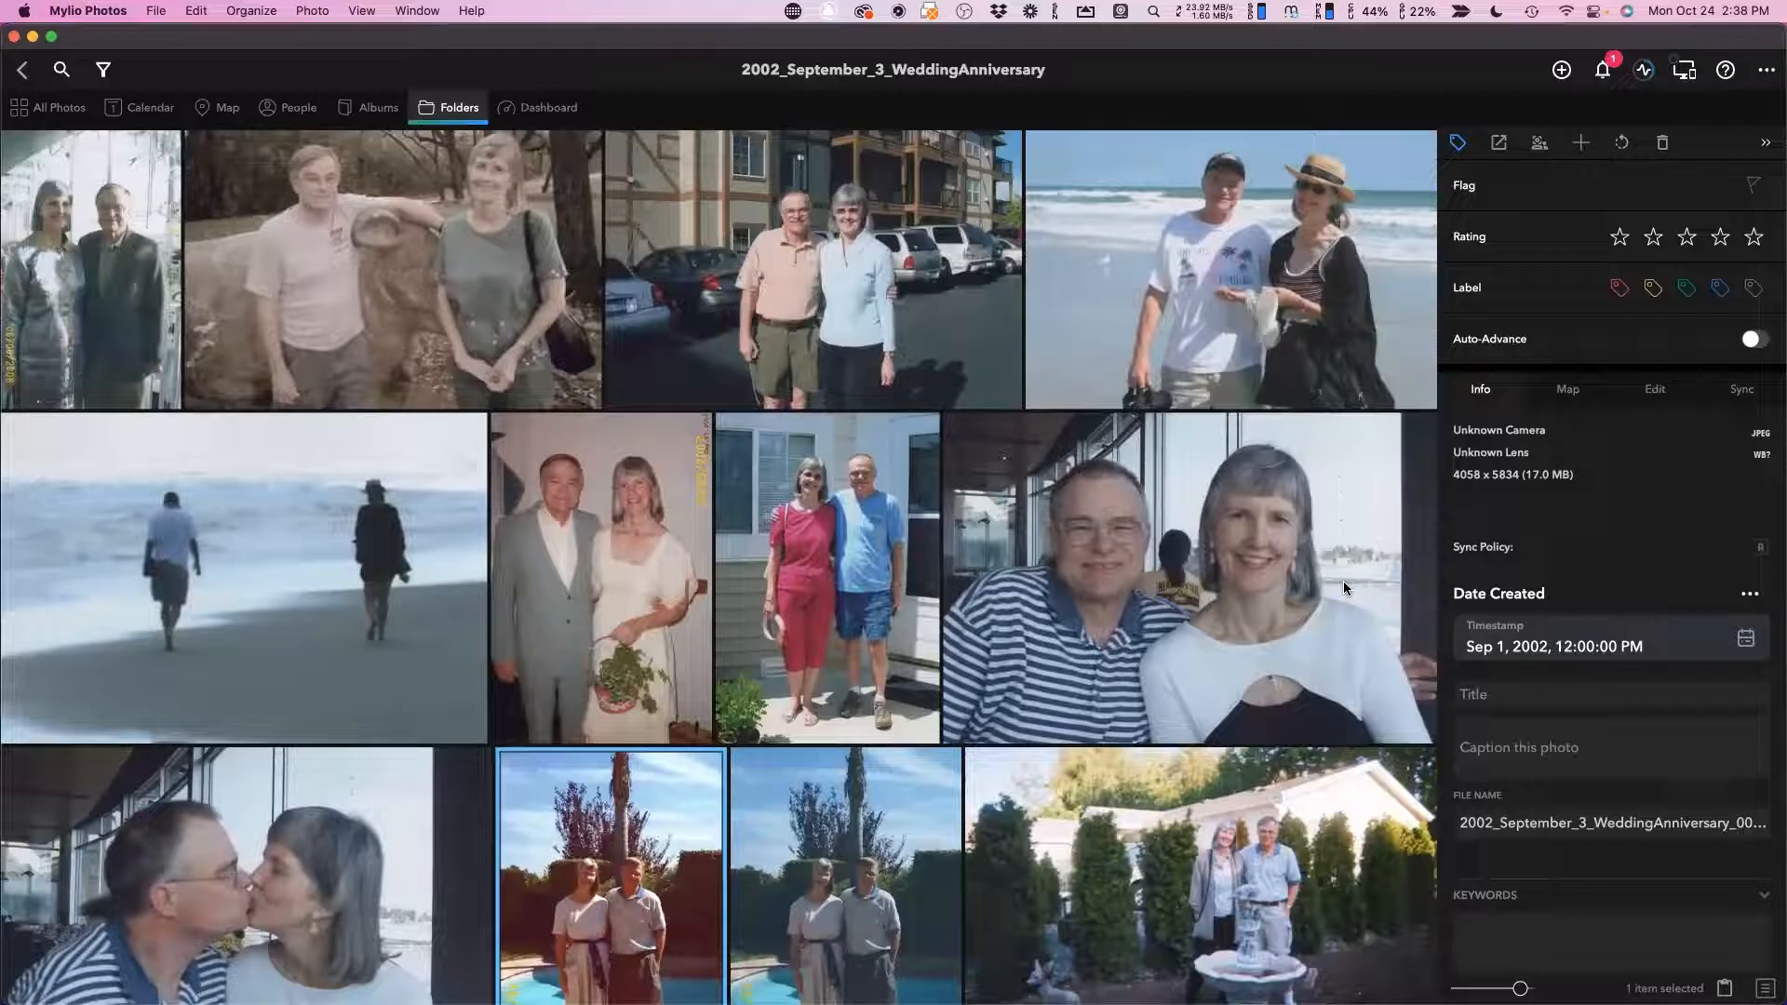
# Switch to the Mylio Photos clipboard slide in Preview and return to Mylio Photos.
pyautogui.press('super+Tab')
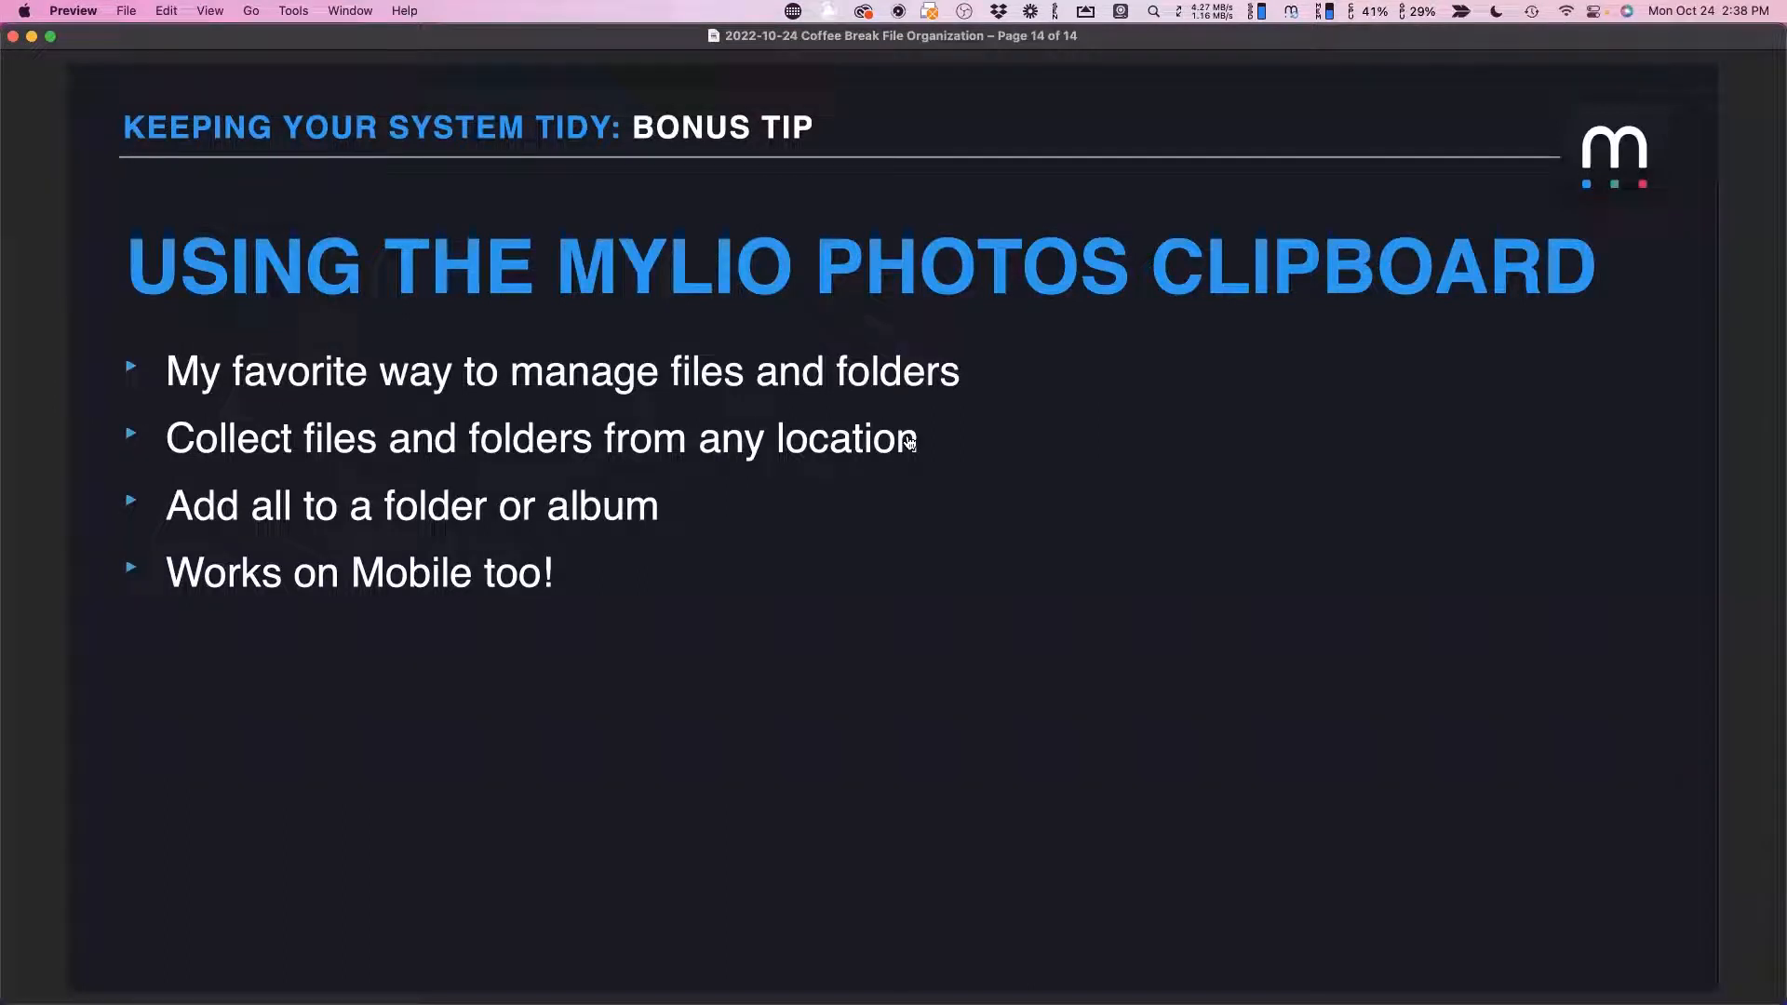
pyautogui.press('super+Tab')
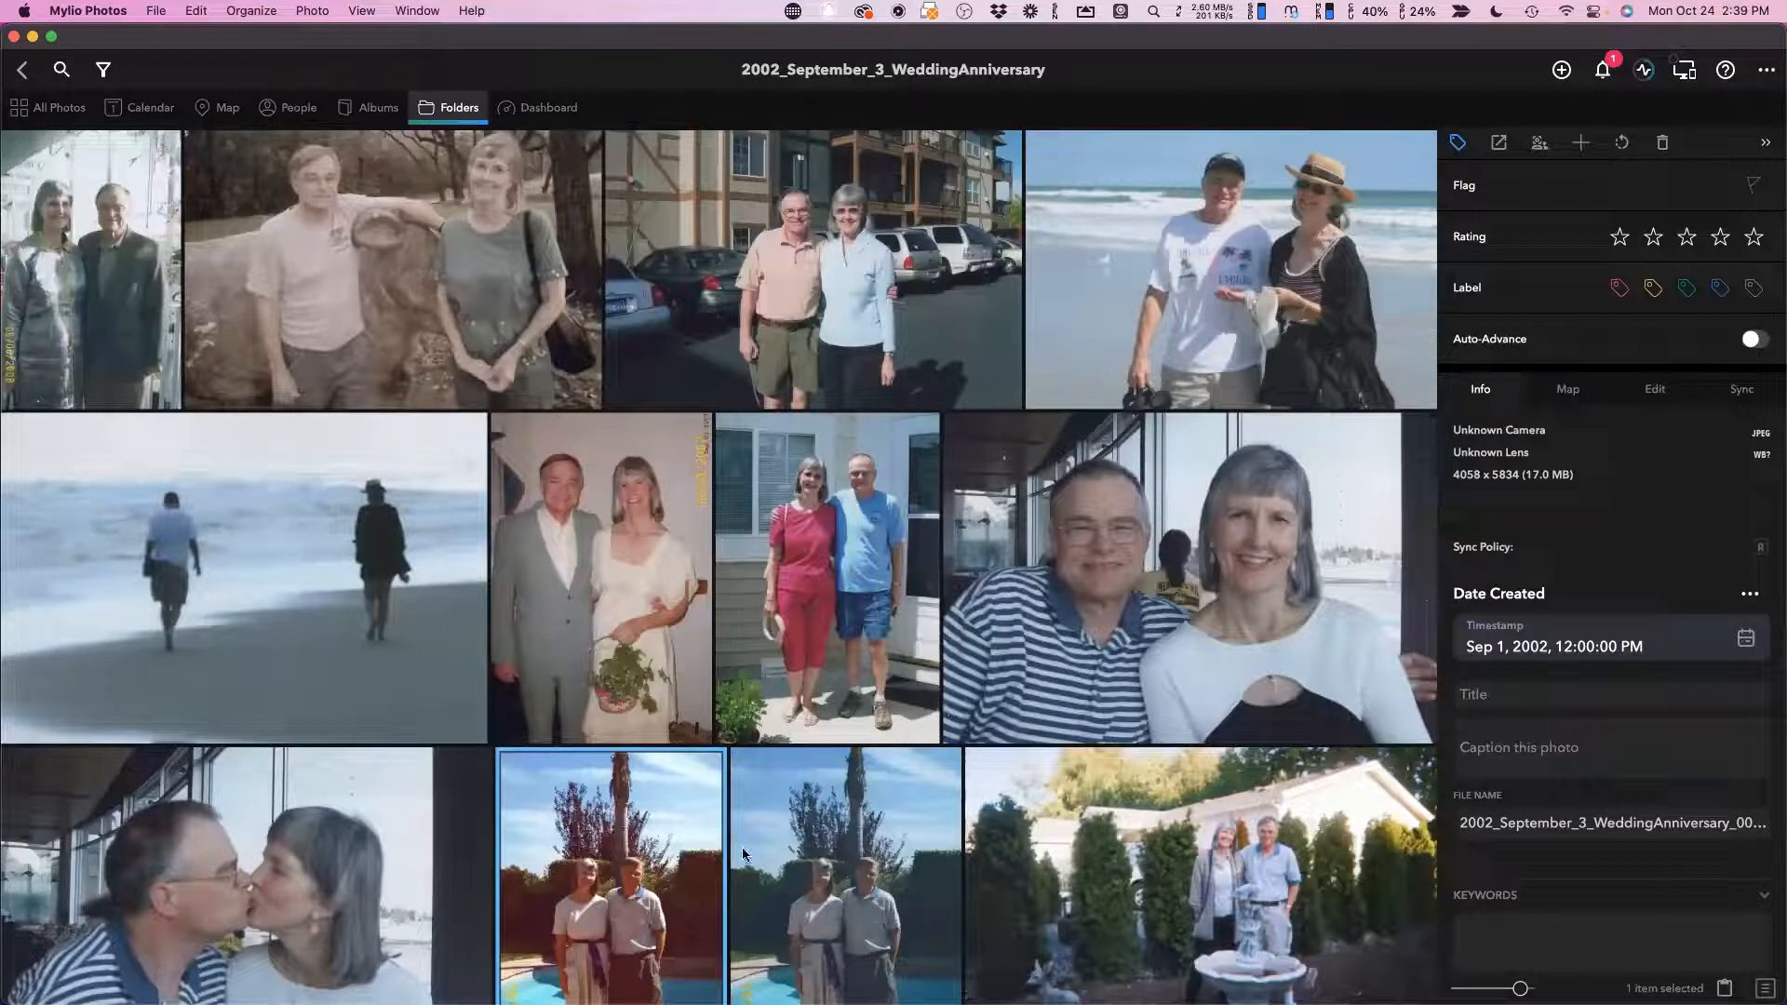
# Add the nine raw scans, from the silver-dress photo through the kiss photo, to the Mylio clipboard.
pyautogui.click(361, 881)
pyautogui.click(154, 335)
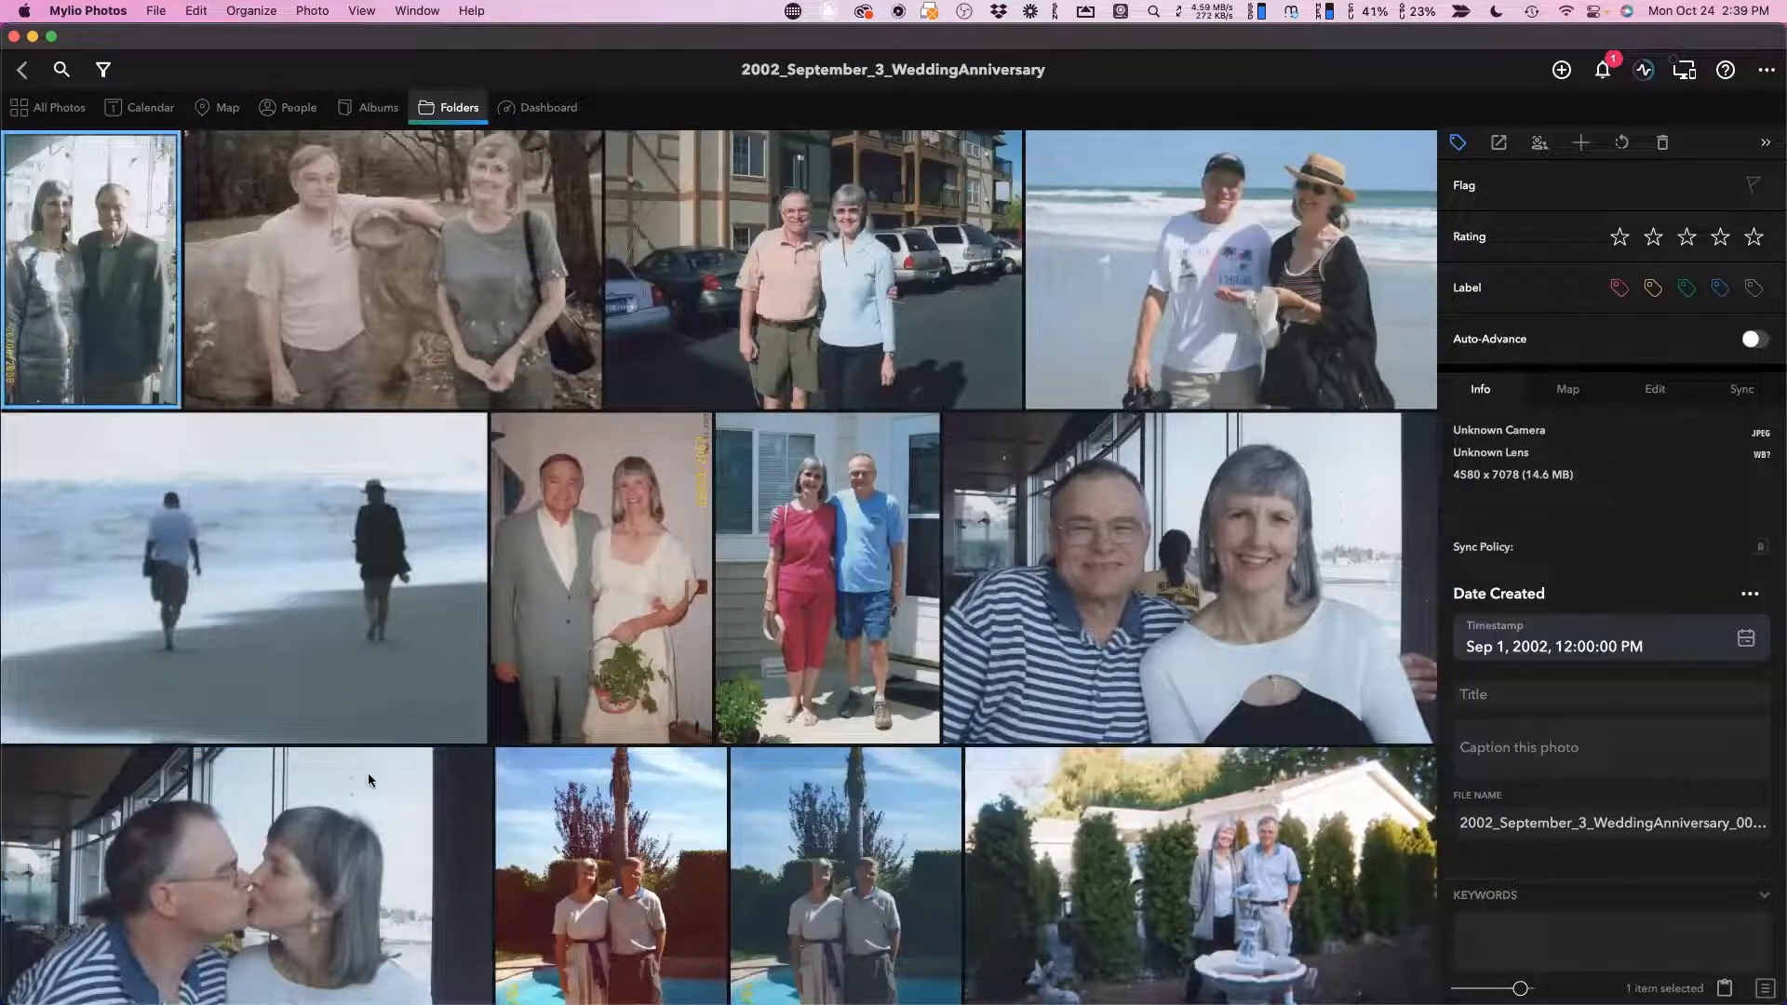
pyautogui.keyDown('shift'); pyautogui.click(343, 870); pyautogui.keyUp('shift')
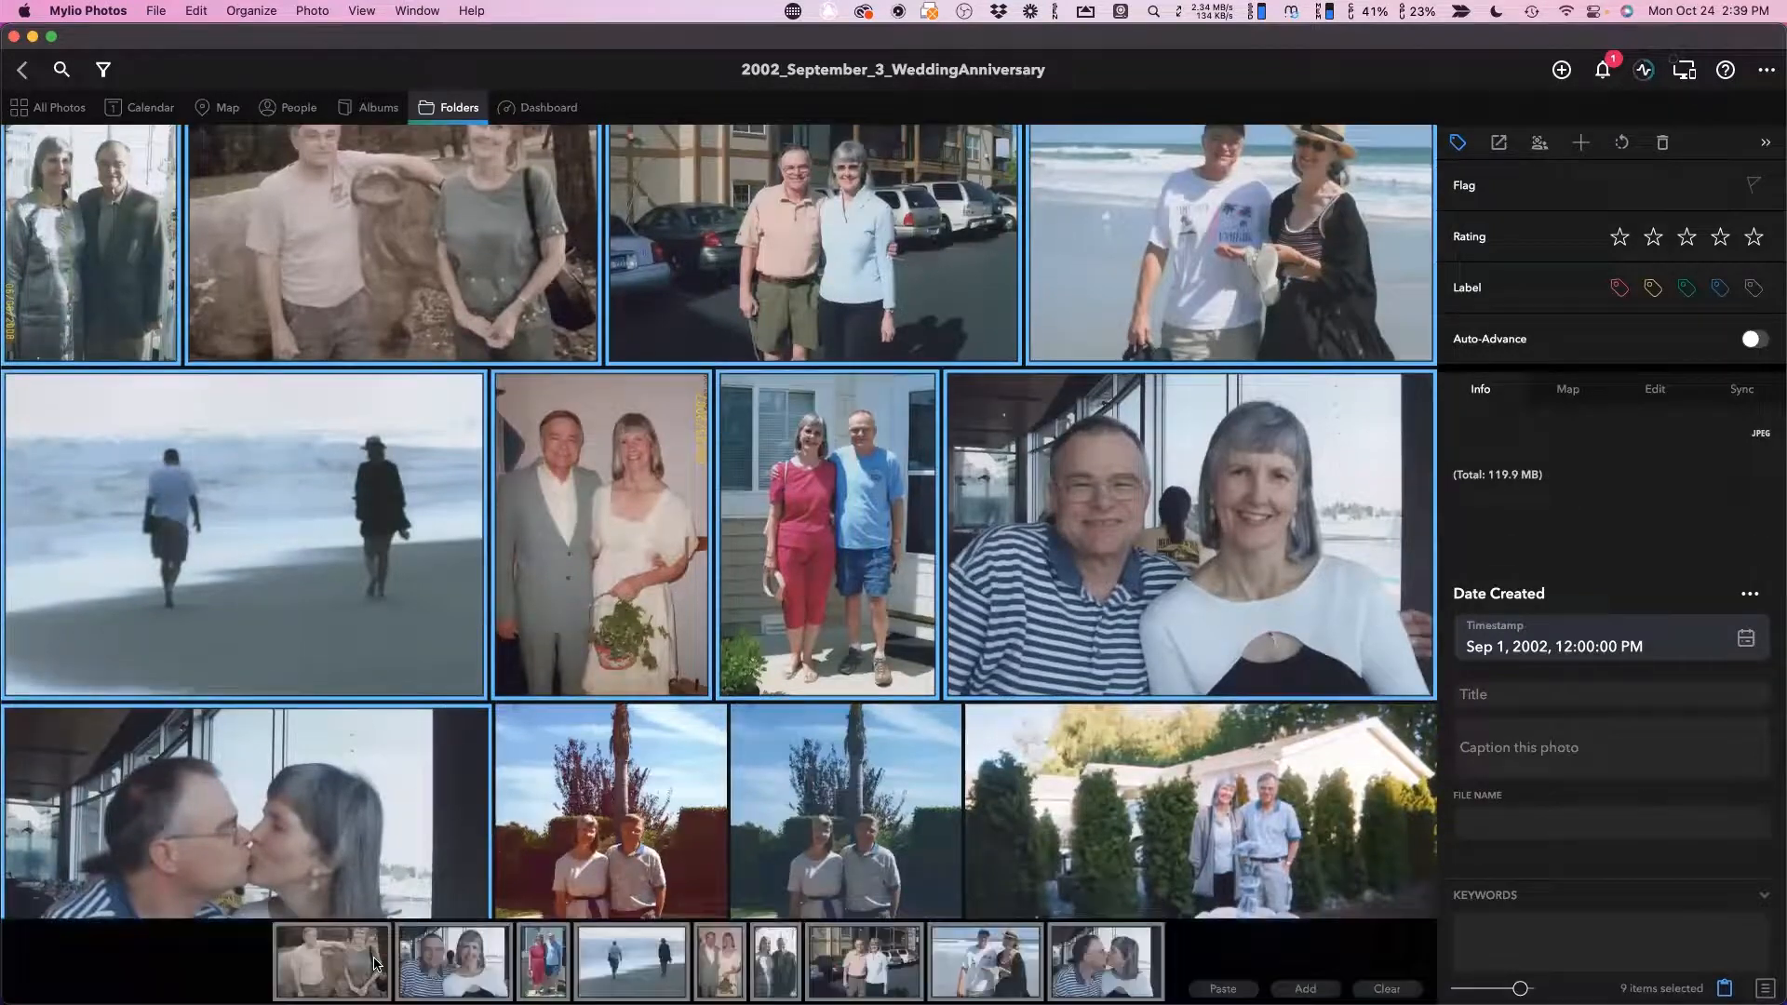
# Open the Raw Scans subfolder and move only the parking-lot photo into it from the clipboard.
pyautogui.click(1060, 973)
pyautogui.click(838, 973)
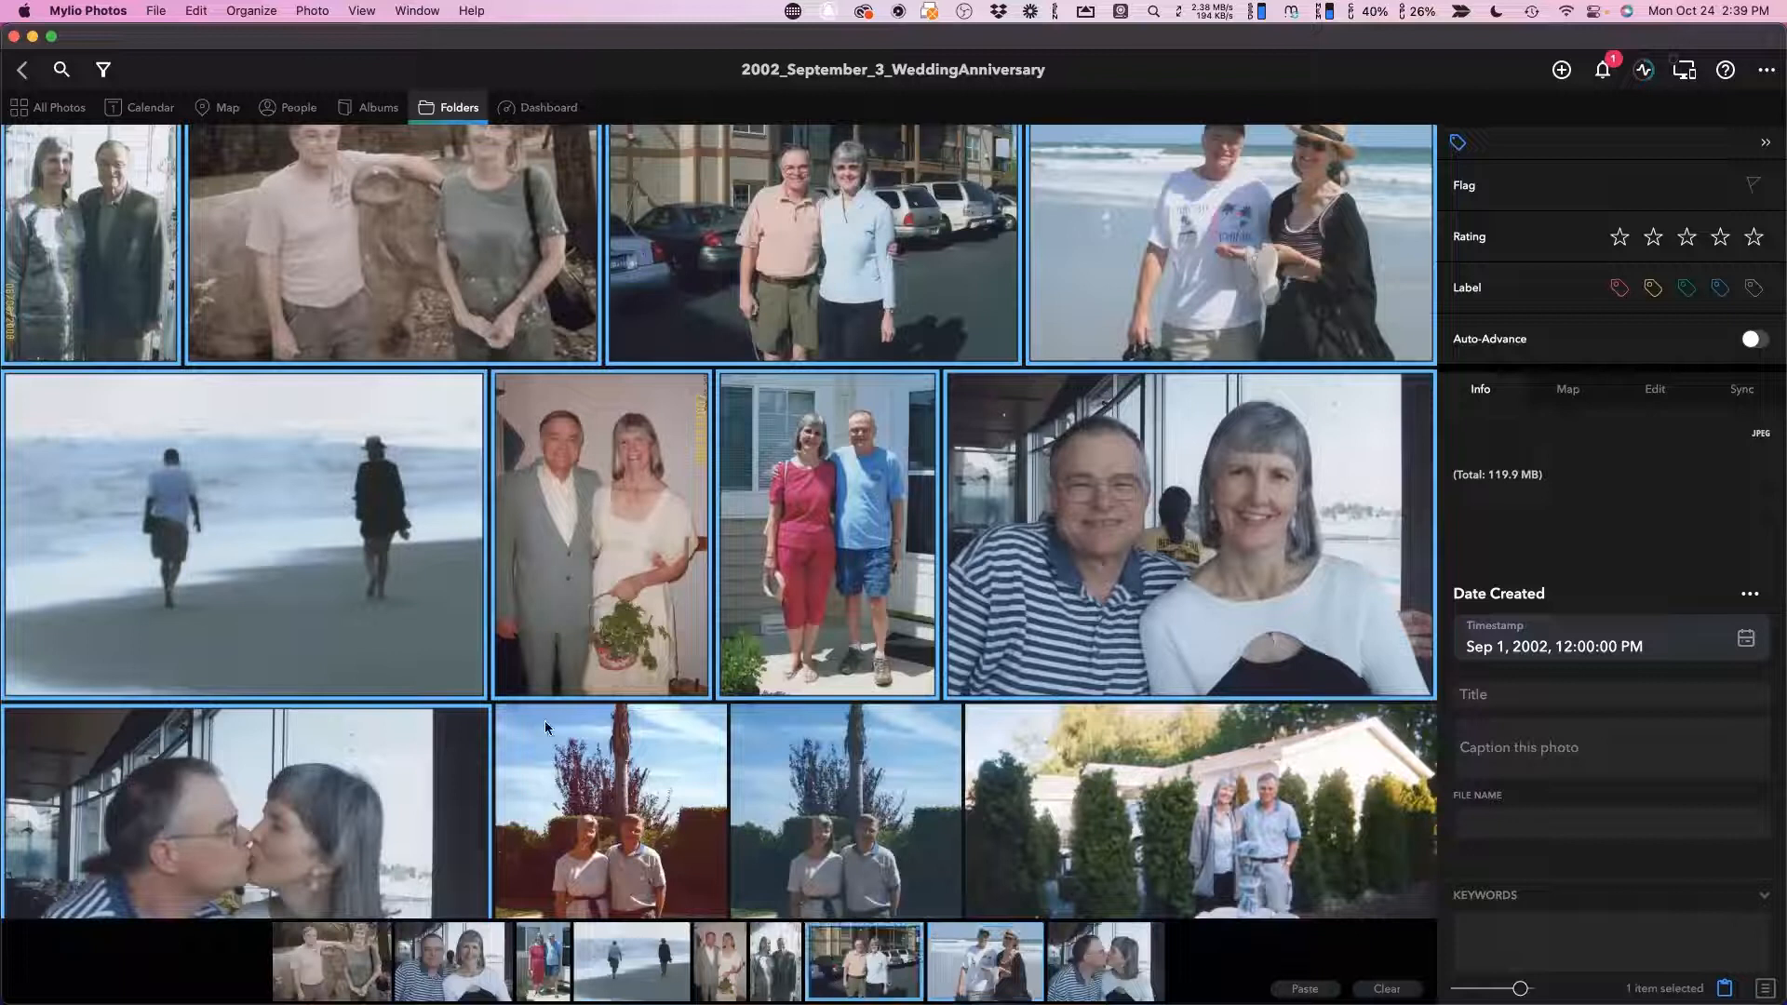
pyautogui.click(20, 73)
pyautogui.click(279, 389)
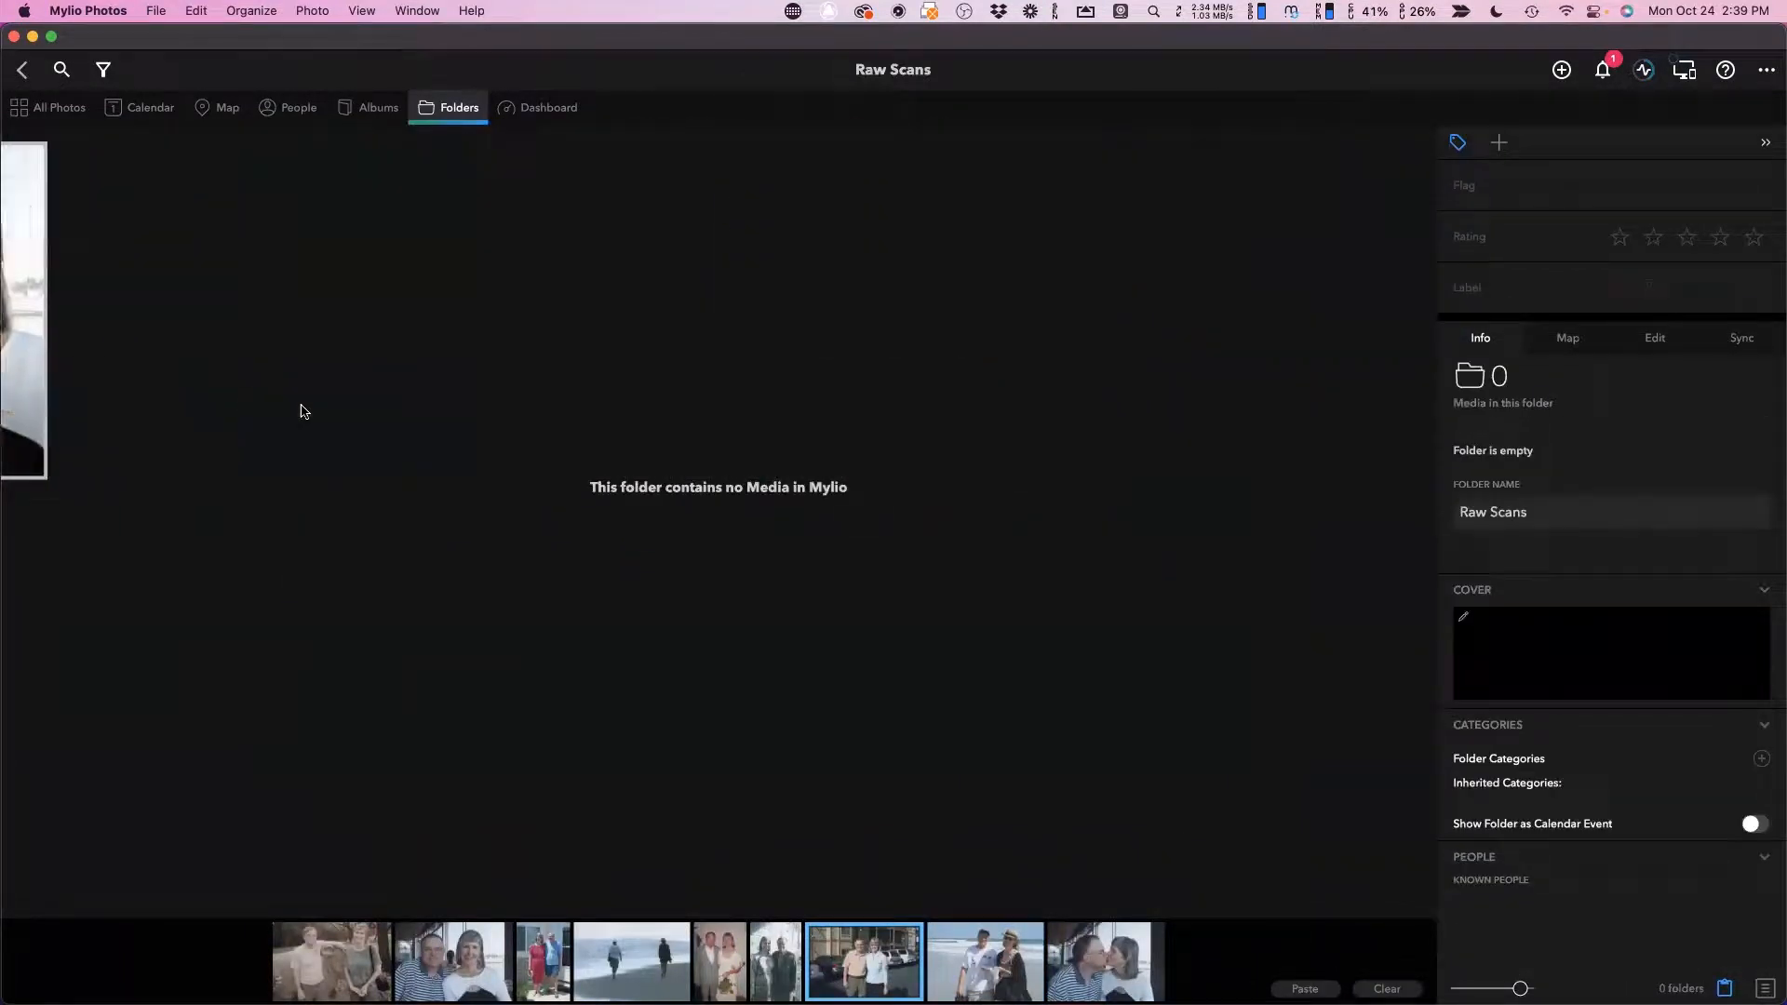
pyautogui.moveTo(817, 931); pyautogui.dragTo(818, 538)
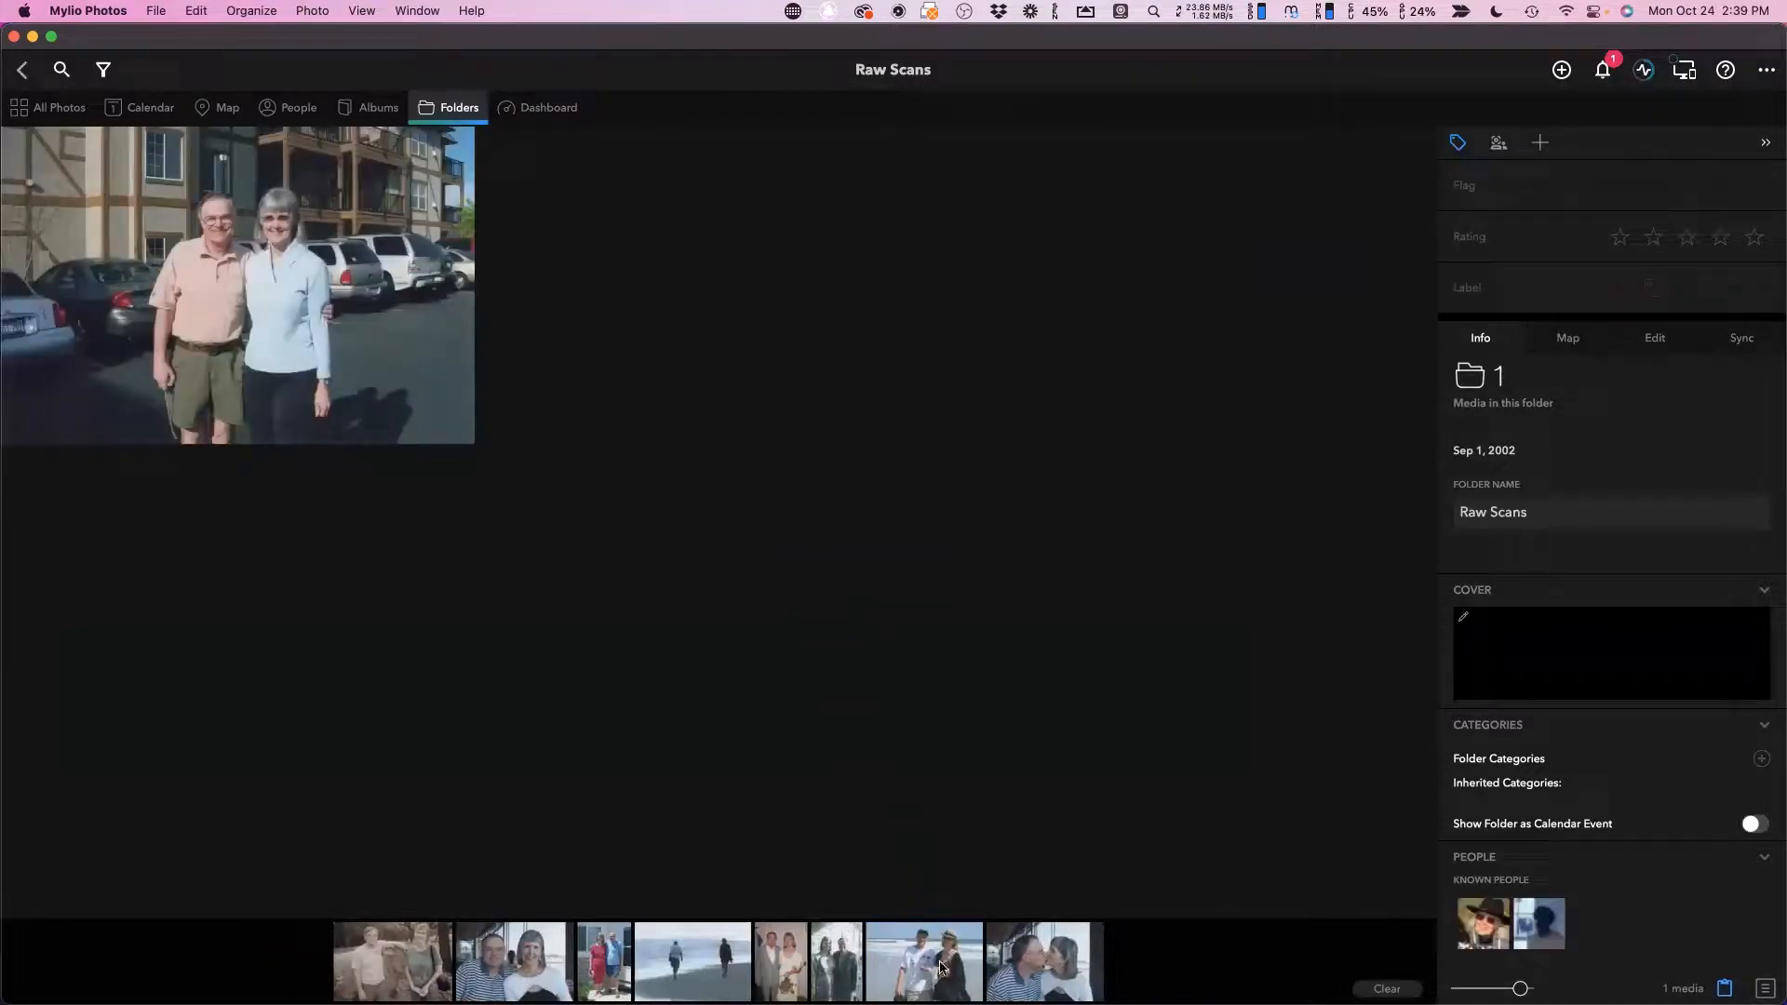
# Move the silver-dress, beach couple and kiss photos together from the clipboard into the Raw Scans folder.
pyautogui.click(1029, 967)
pyautogui.keyDown('shift'); pyautogui.click(815, 962); pyautogui.keyUp('shift')
pyautogui.moveTo(899, 968); pyautogui.dragTo(895, 634)
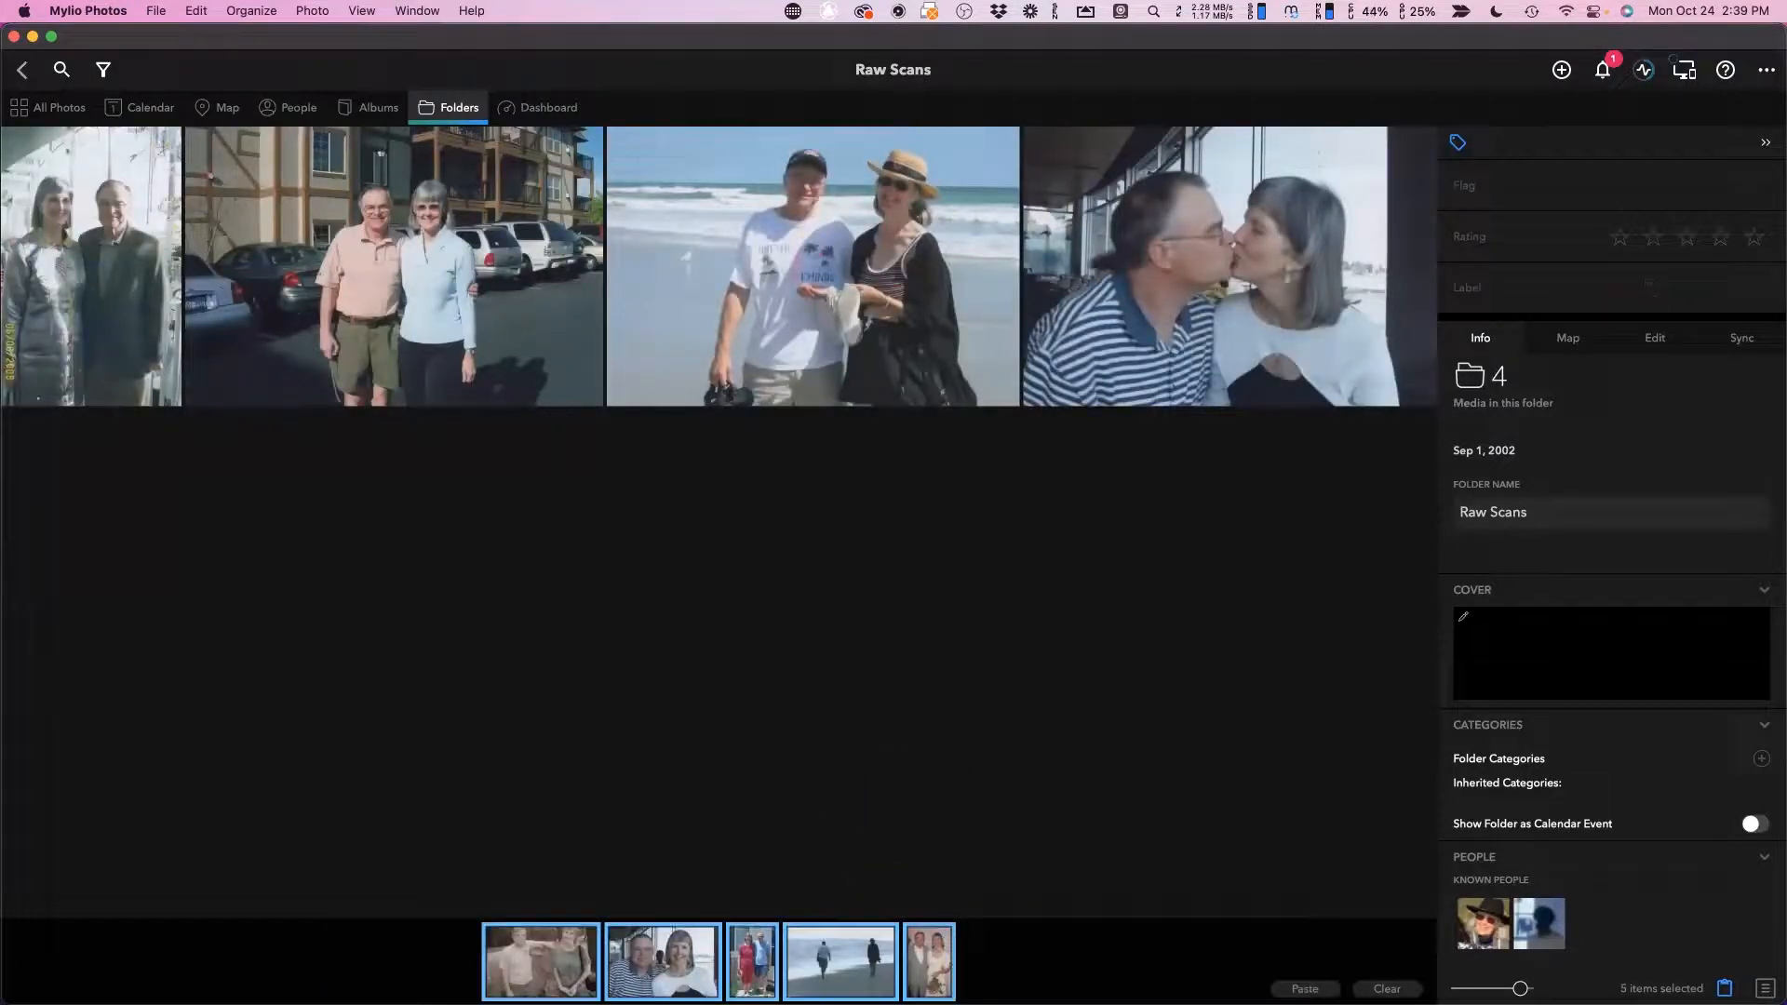
# Move all remaining clipboard photos into the Raw Scans folder.
pyautogui.click(1020, 982)
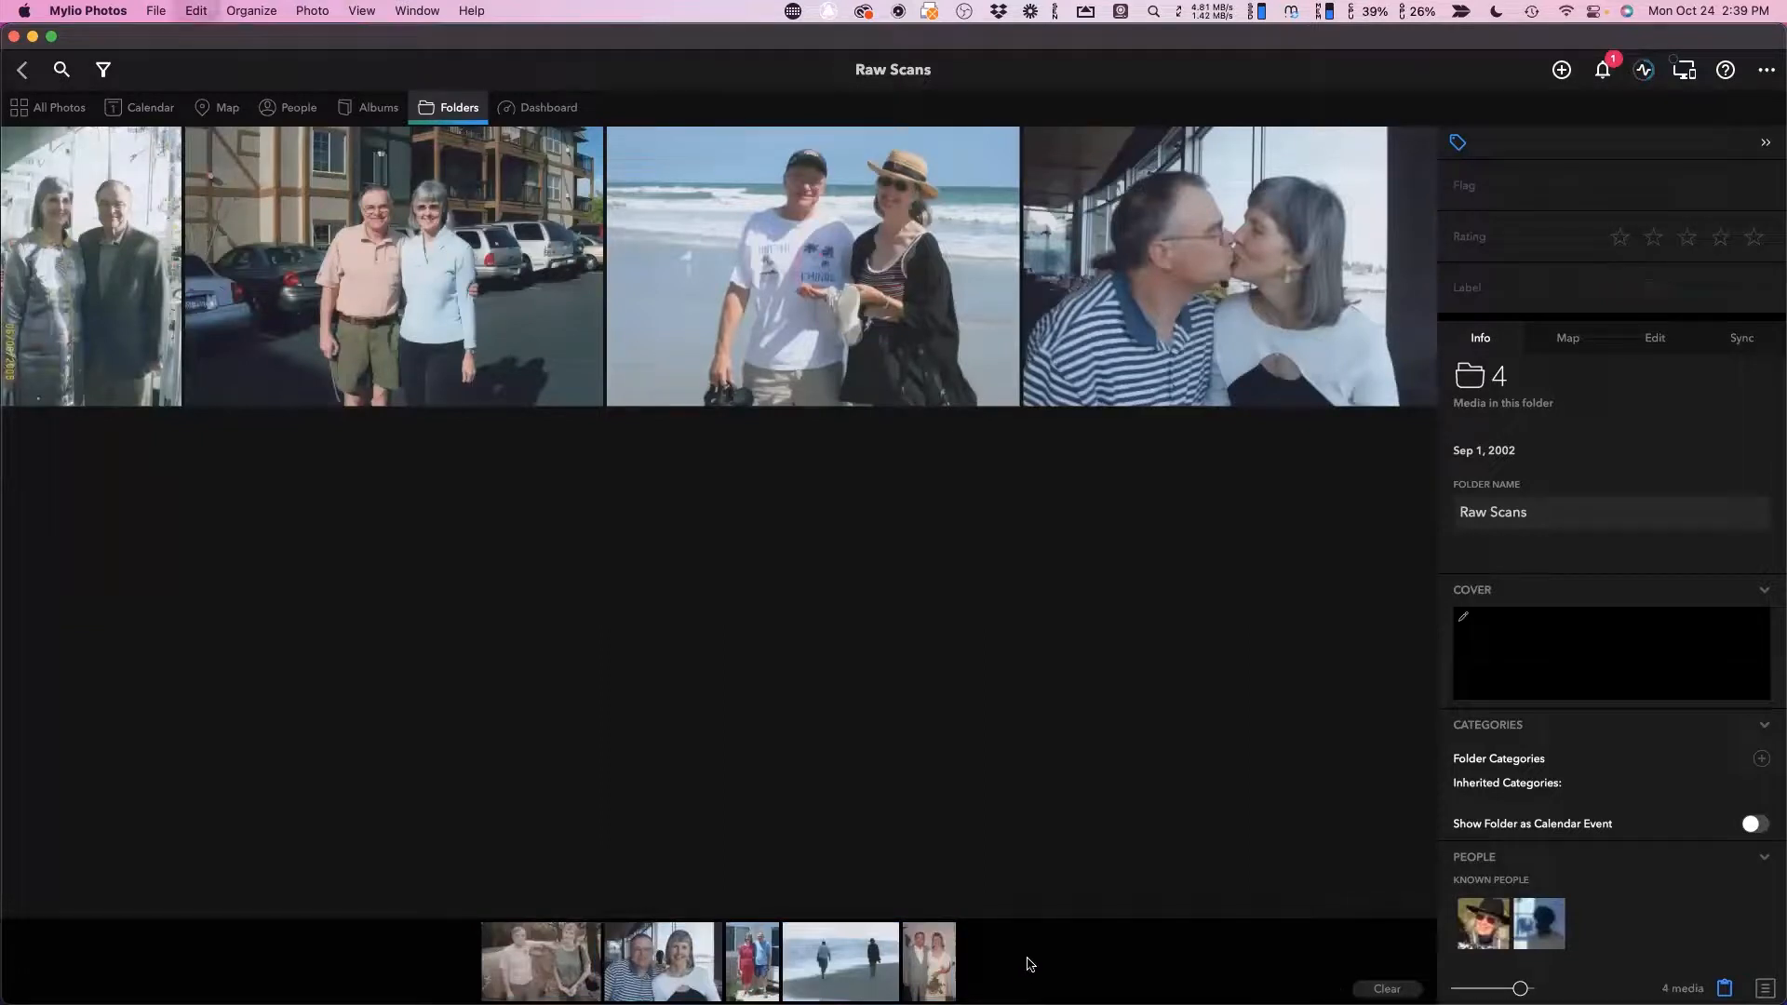
pyautogui.press('super+a')
pyautogui.moveTo(545, 974); pyautogui.dragTo(556, 717)
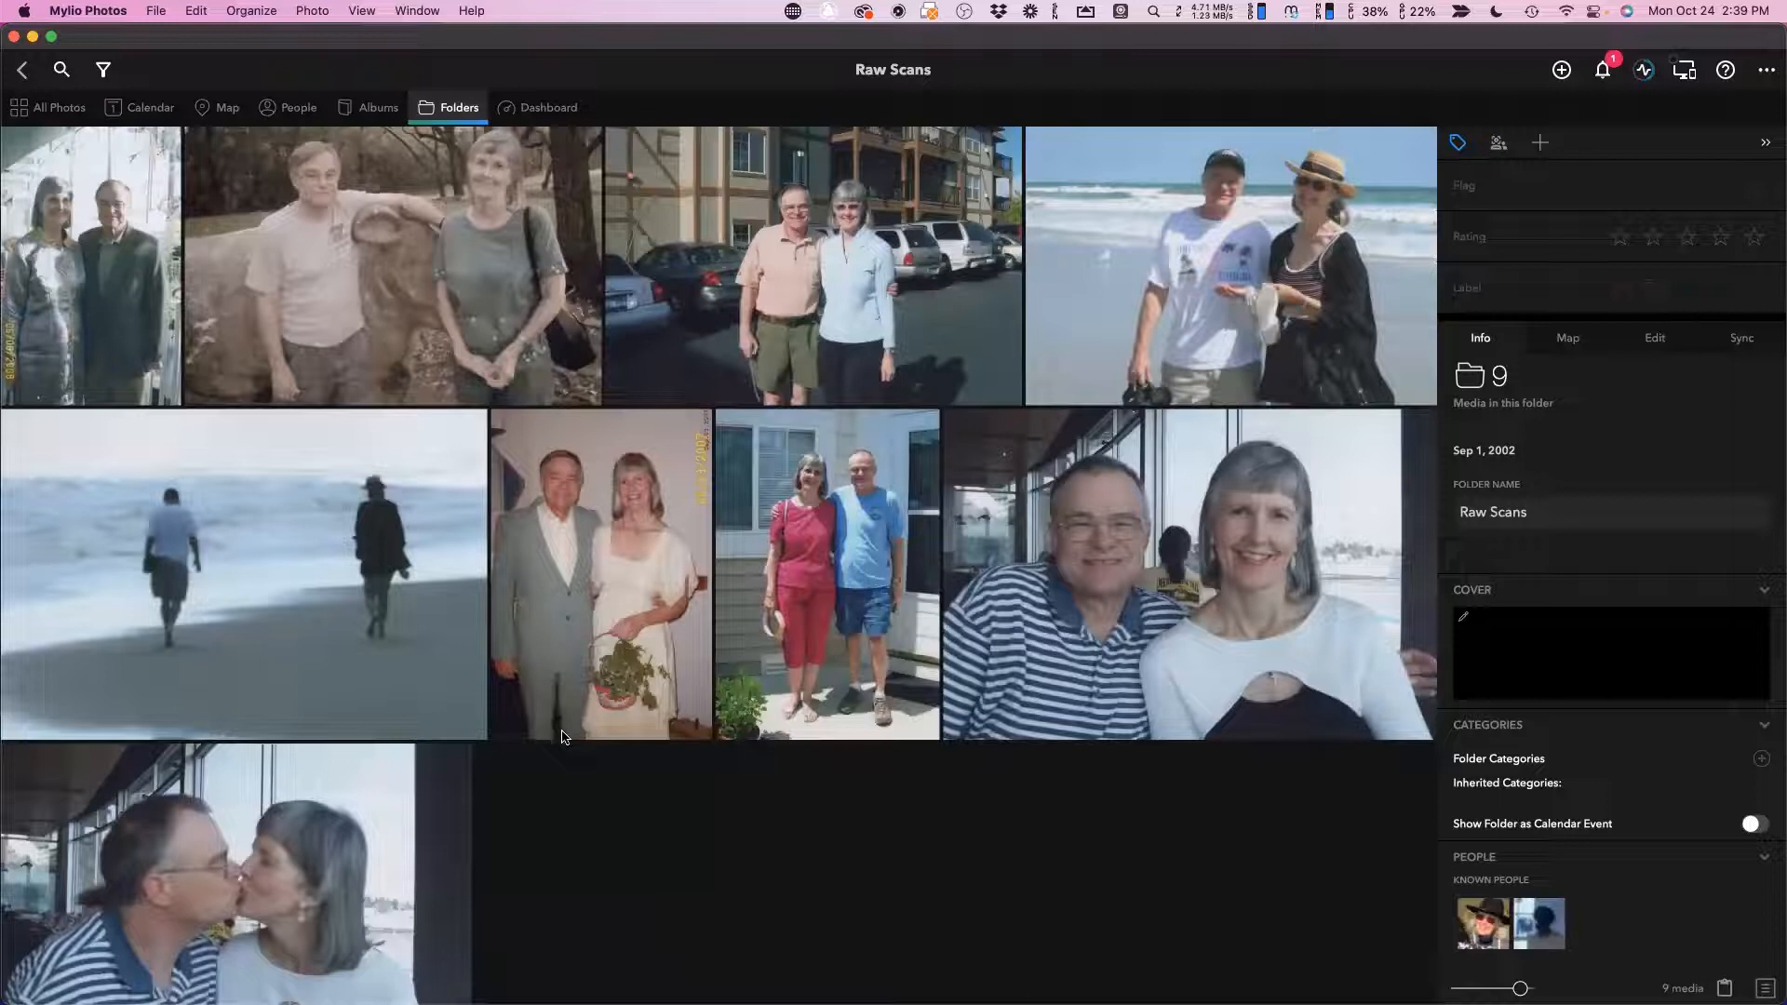
# Review the full set of photos in Raw Scans and return to the 2002_September_3_WeddingAnniversary folder.
pyautogui.press('super+a')
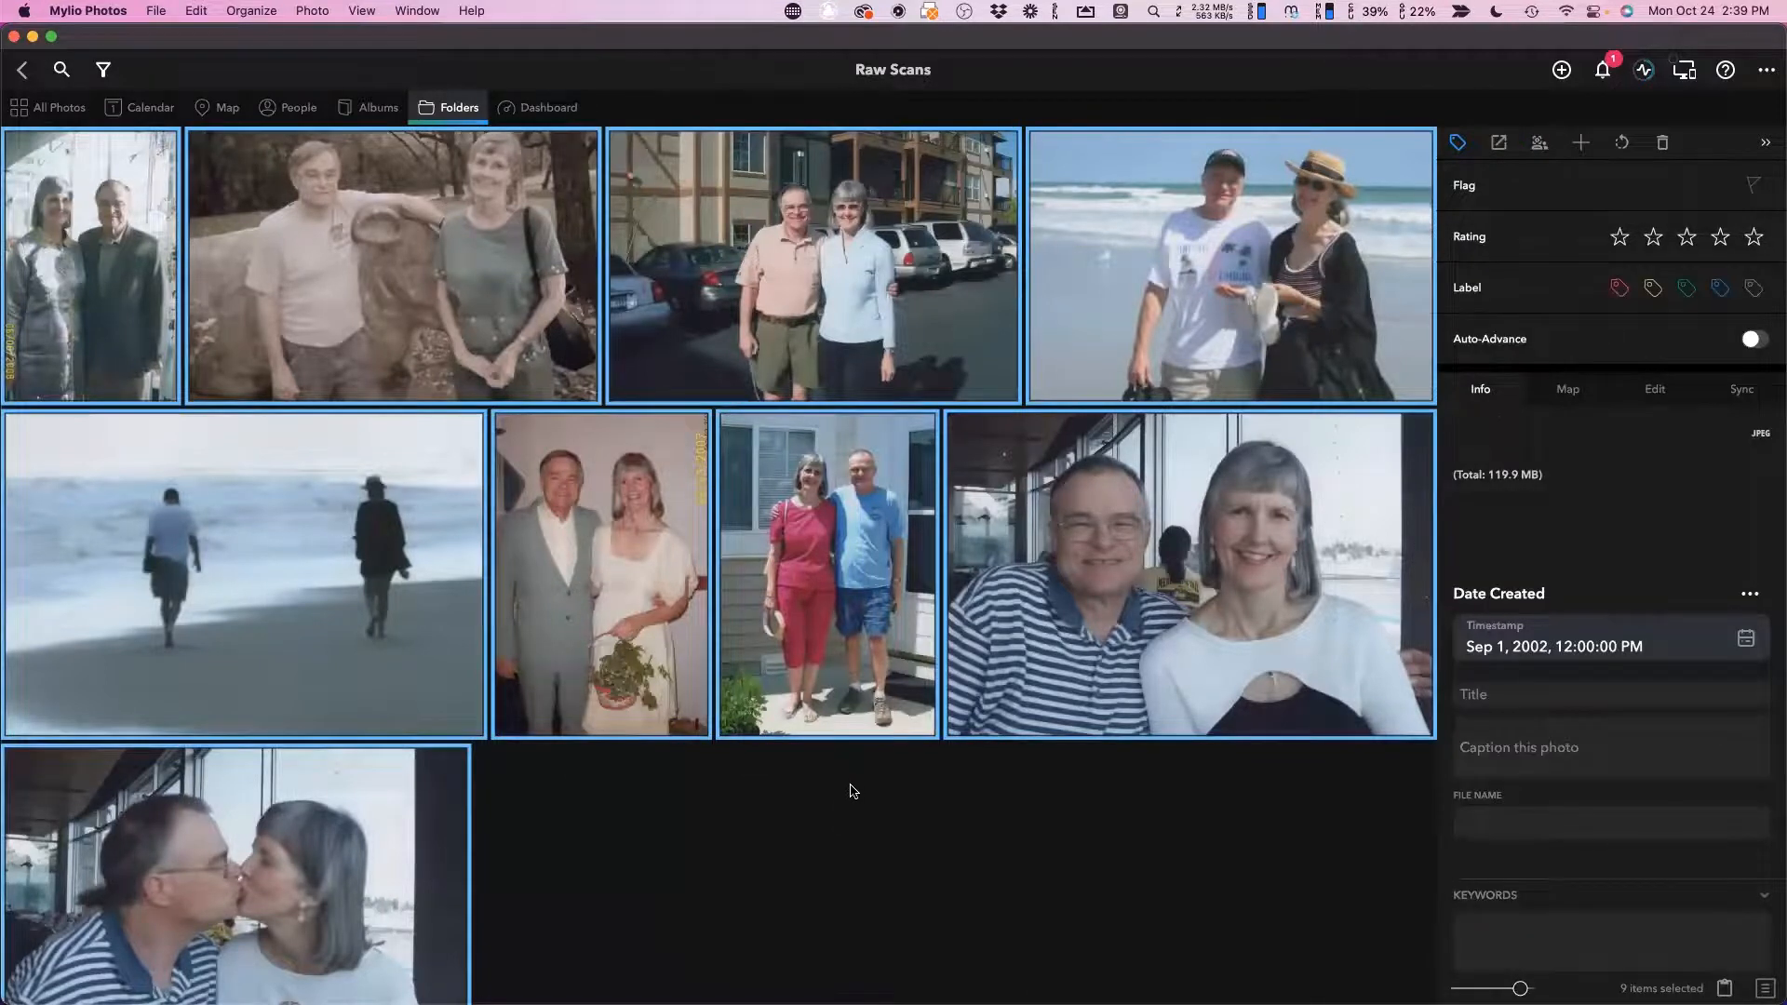
pyautogui.click(781, 797)
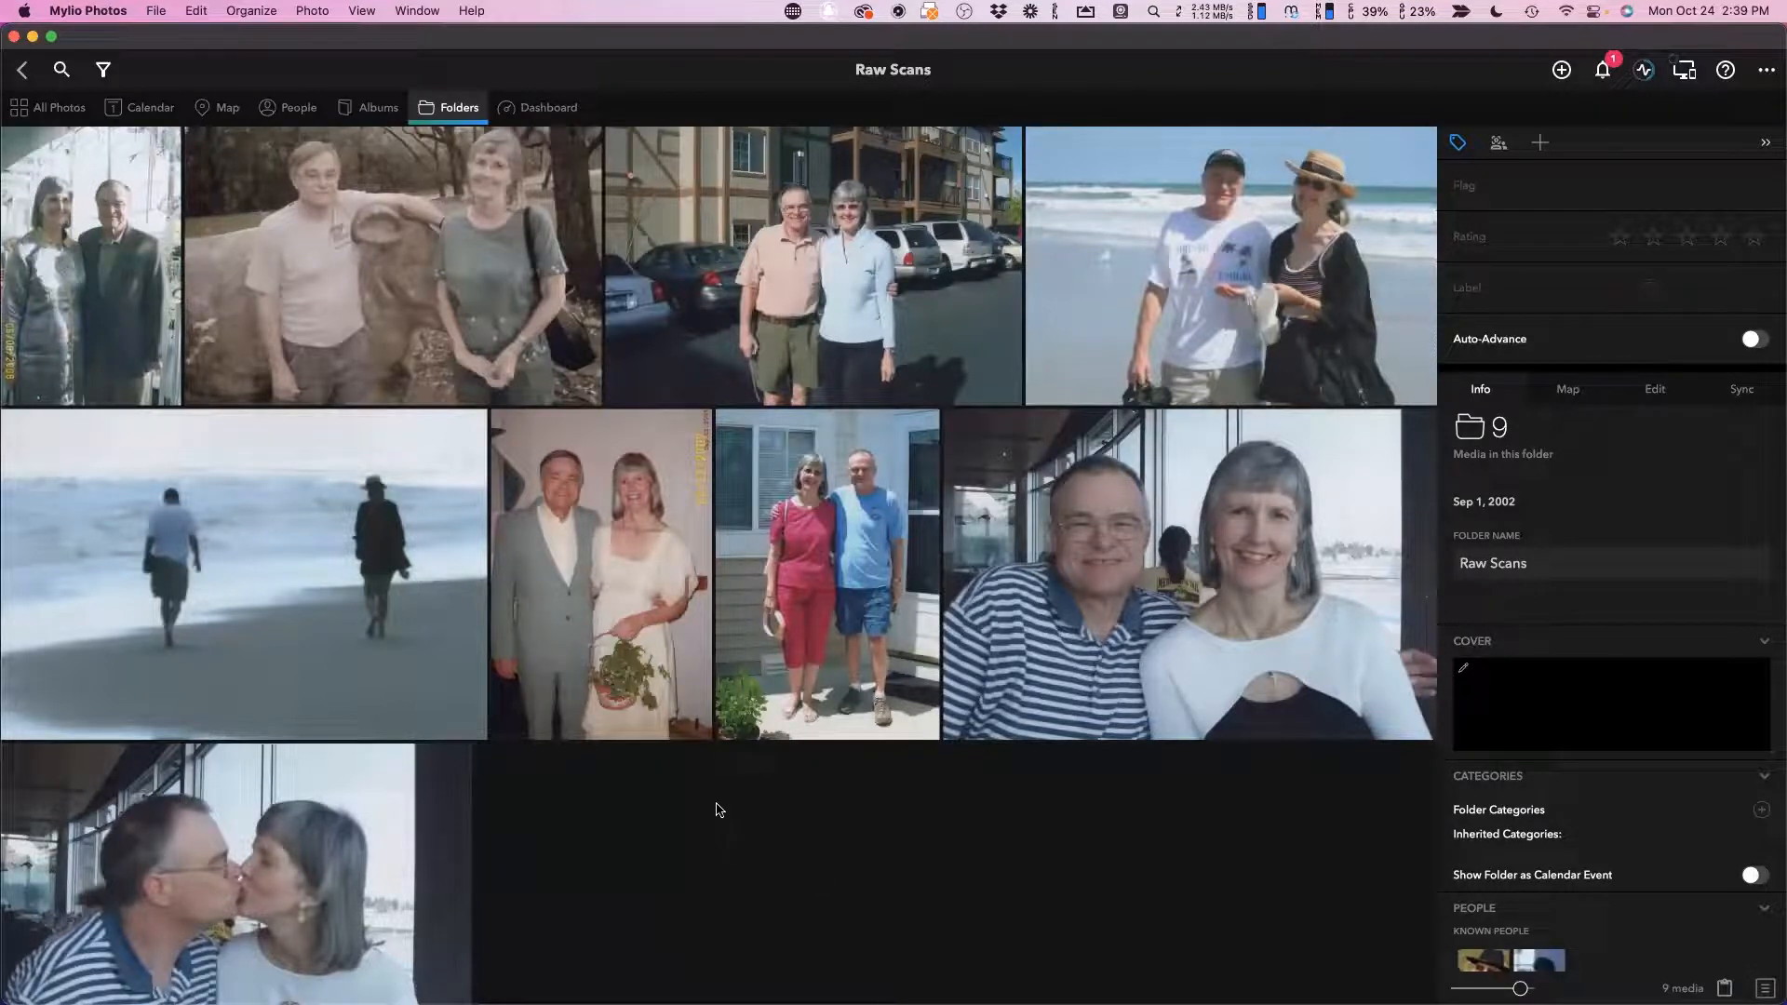
pyautogui.scroll(-2, 719, 810)
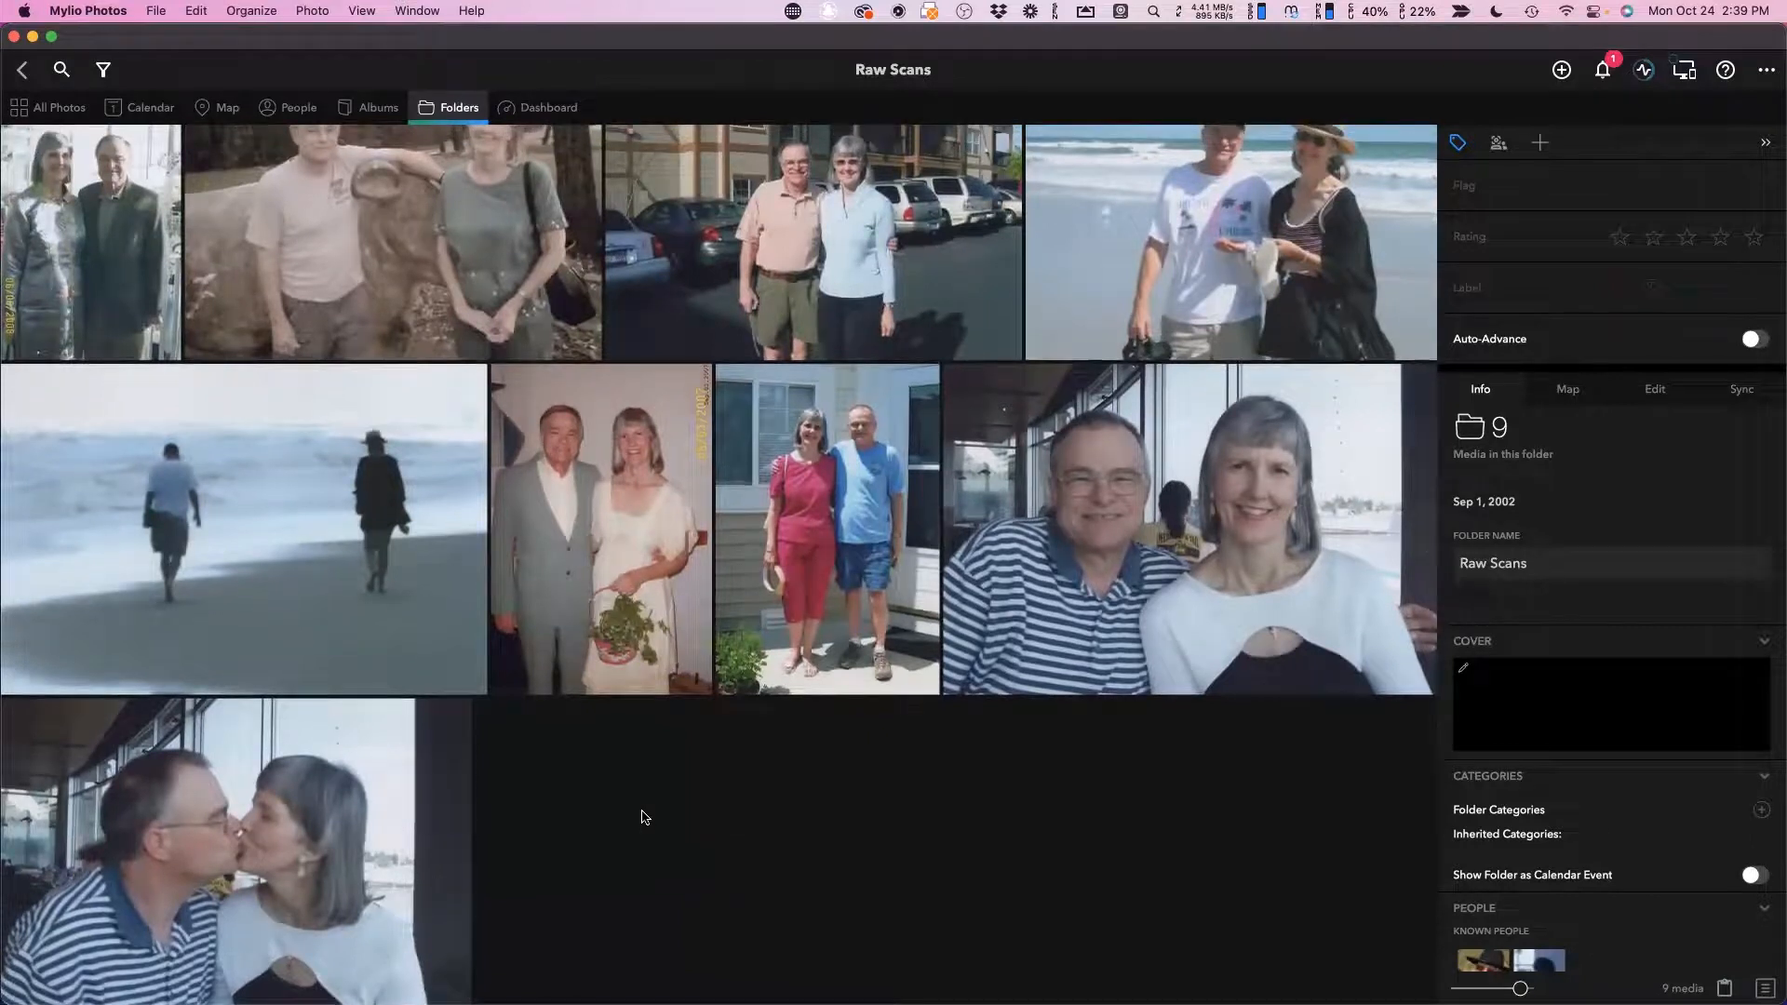
pyautogui.scroll(2, 287, 708)
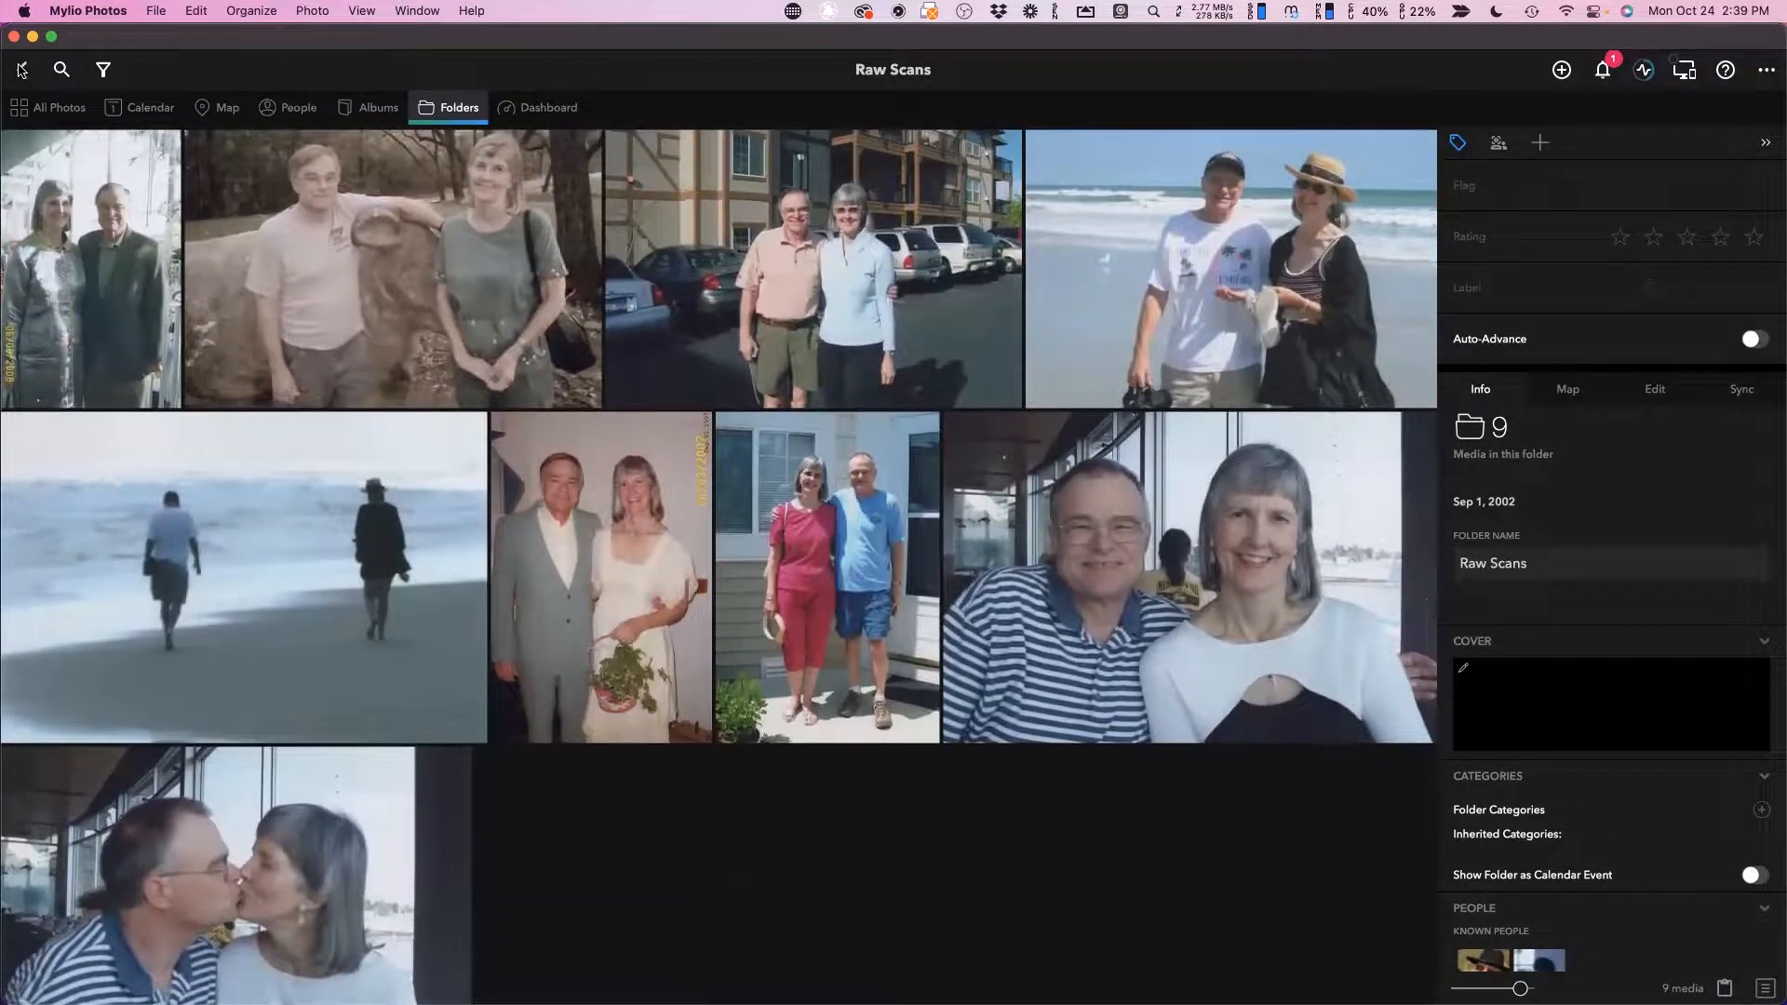
pyautogui.click(21, 70)
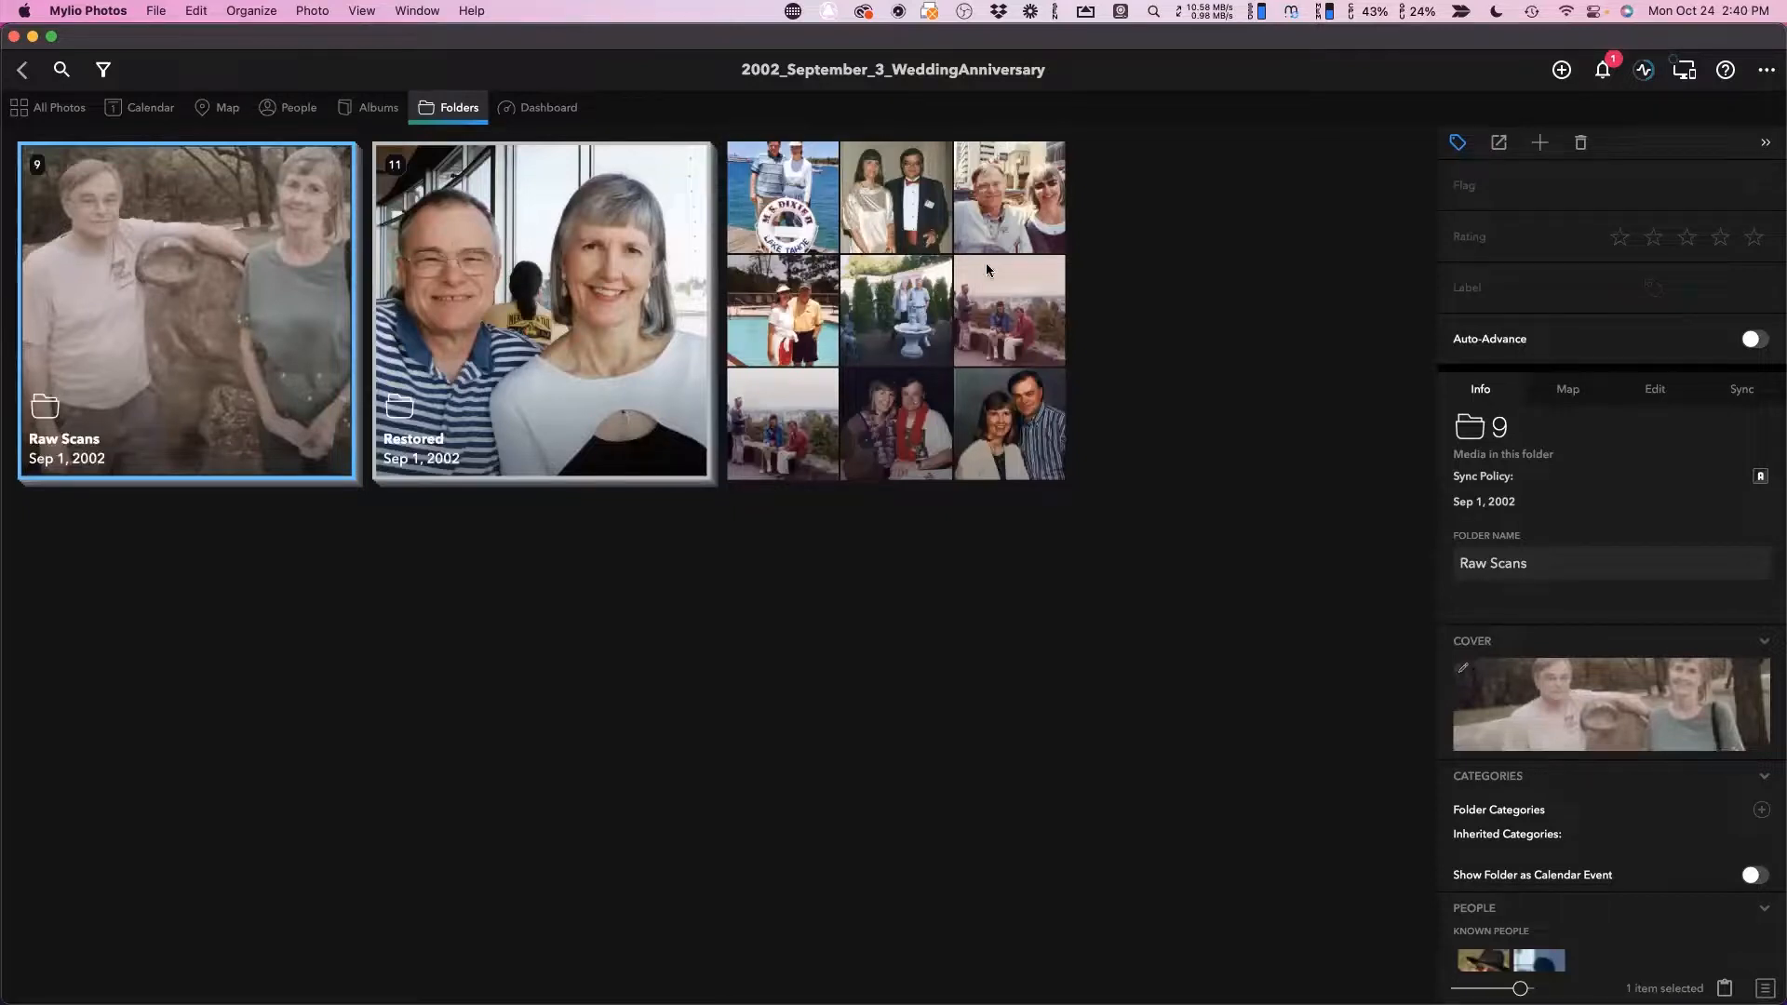
# Check the remaining loose photos and the actions available for them, and return to the folder overview.
pyautogui.doubleClick(925, 331)
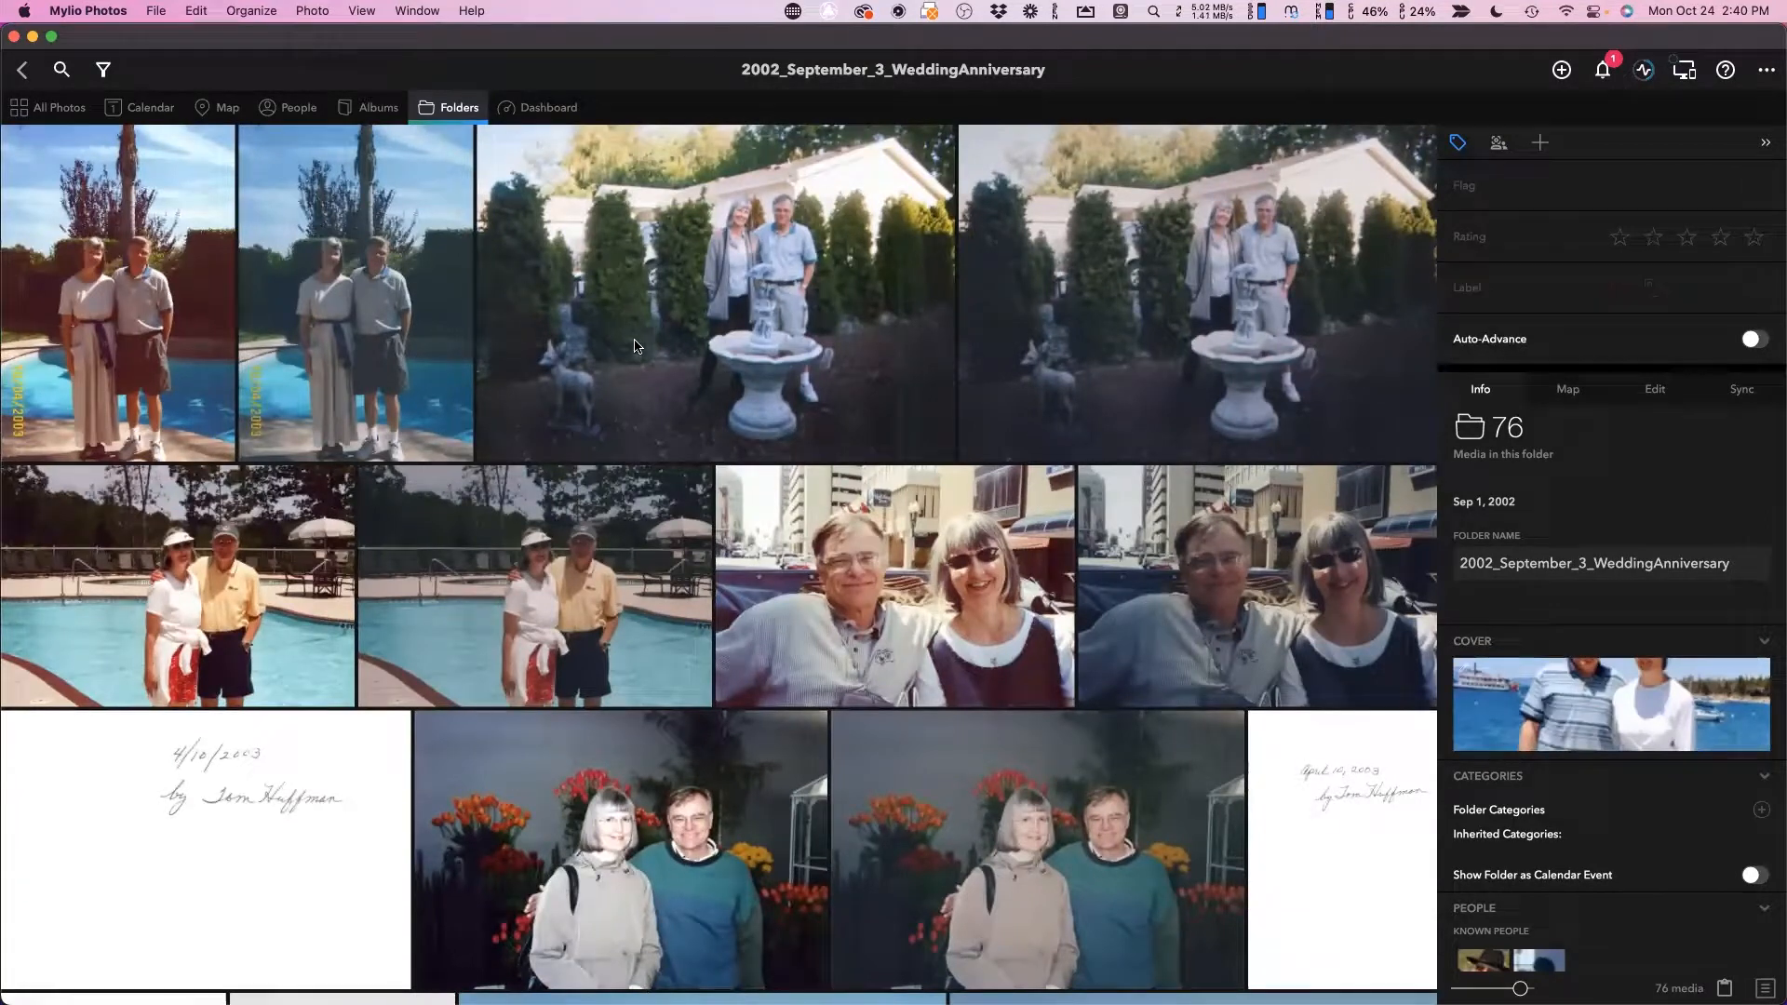
pyautogui.click(22, 70)
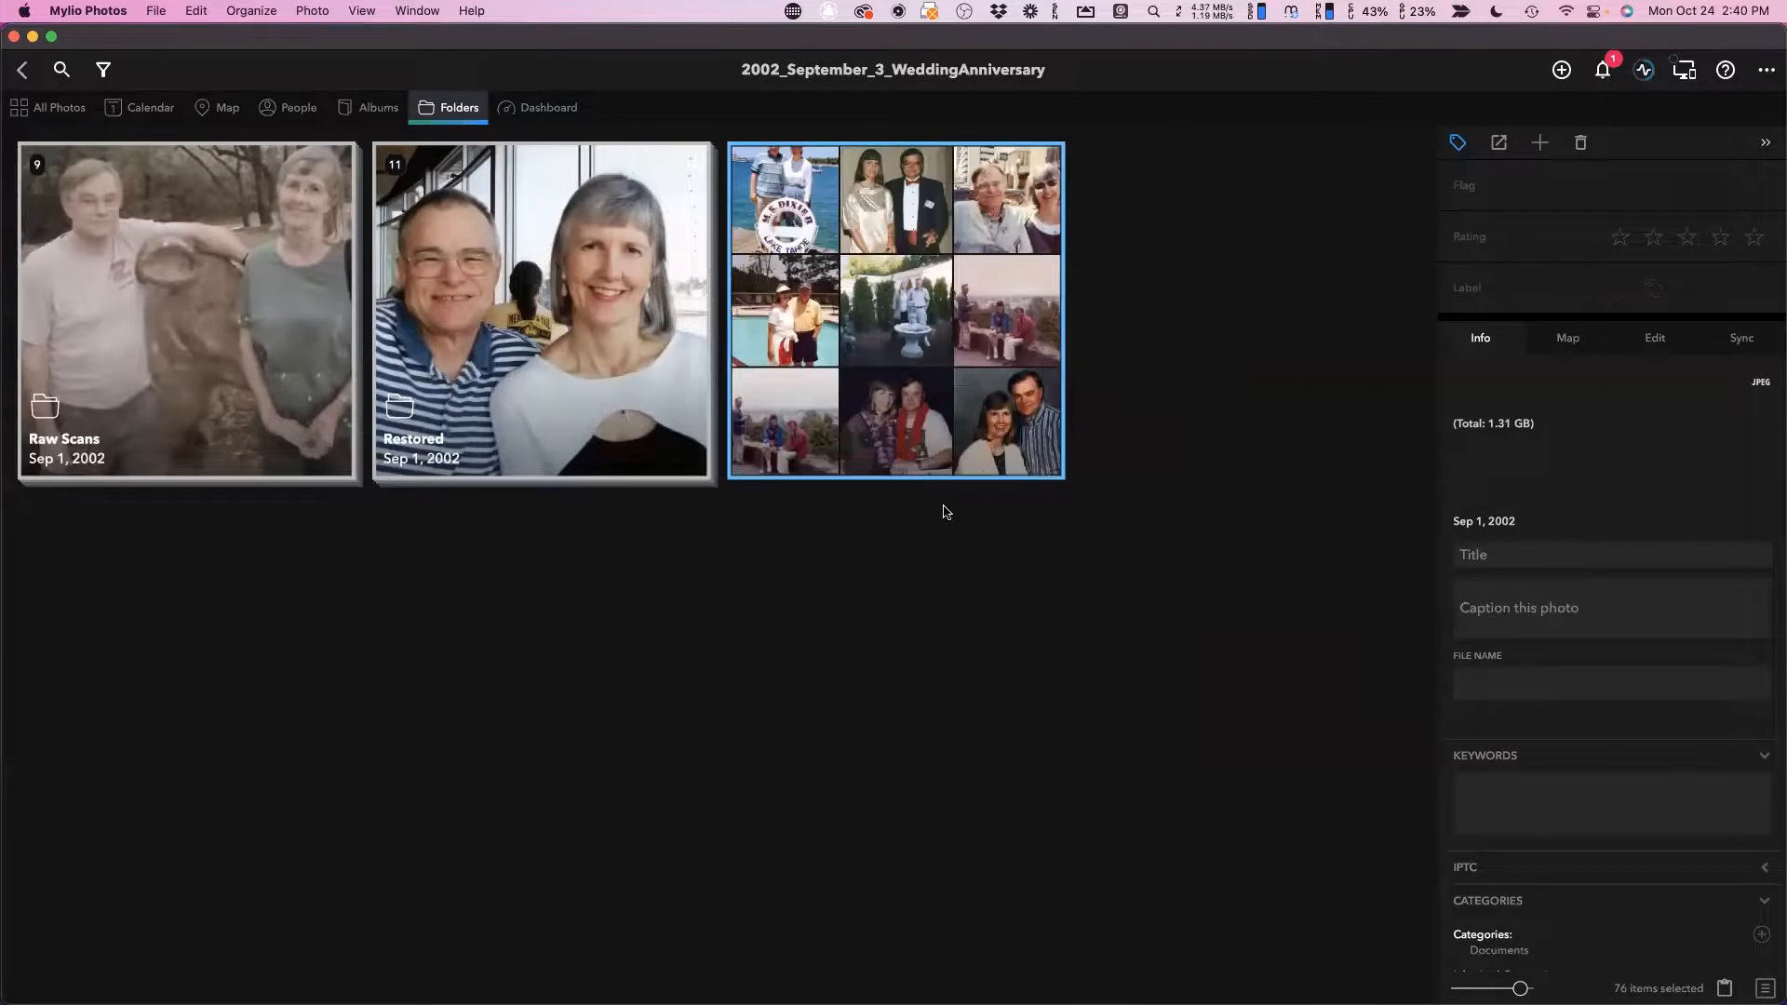
pyautogui.rightClick(849, 394)
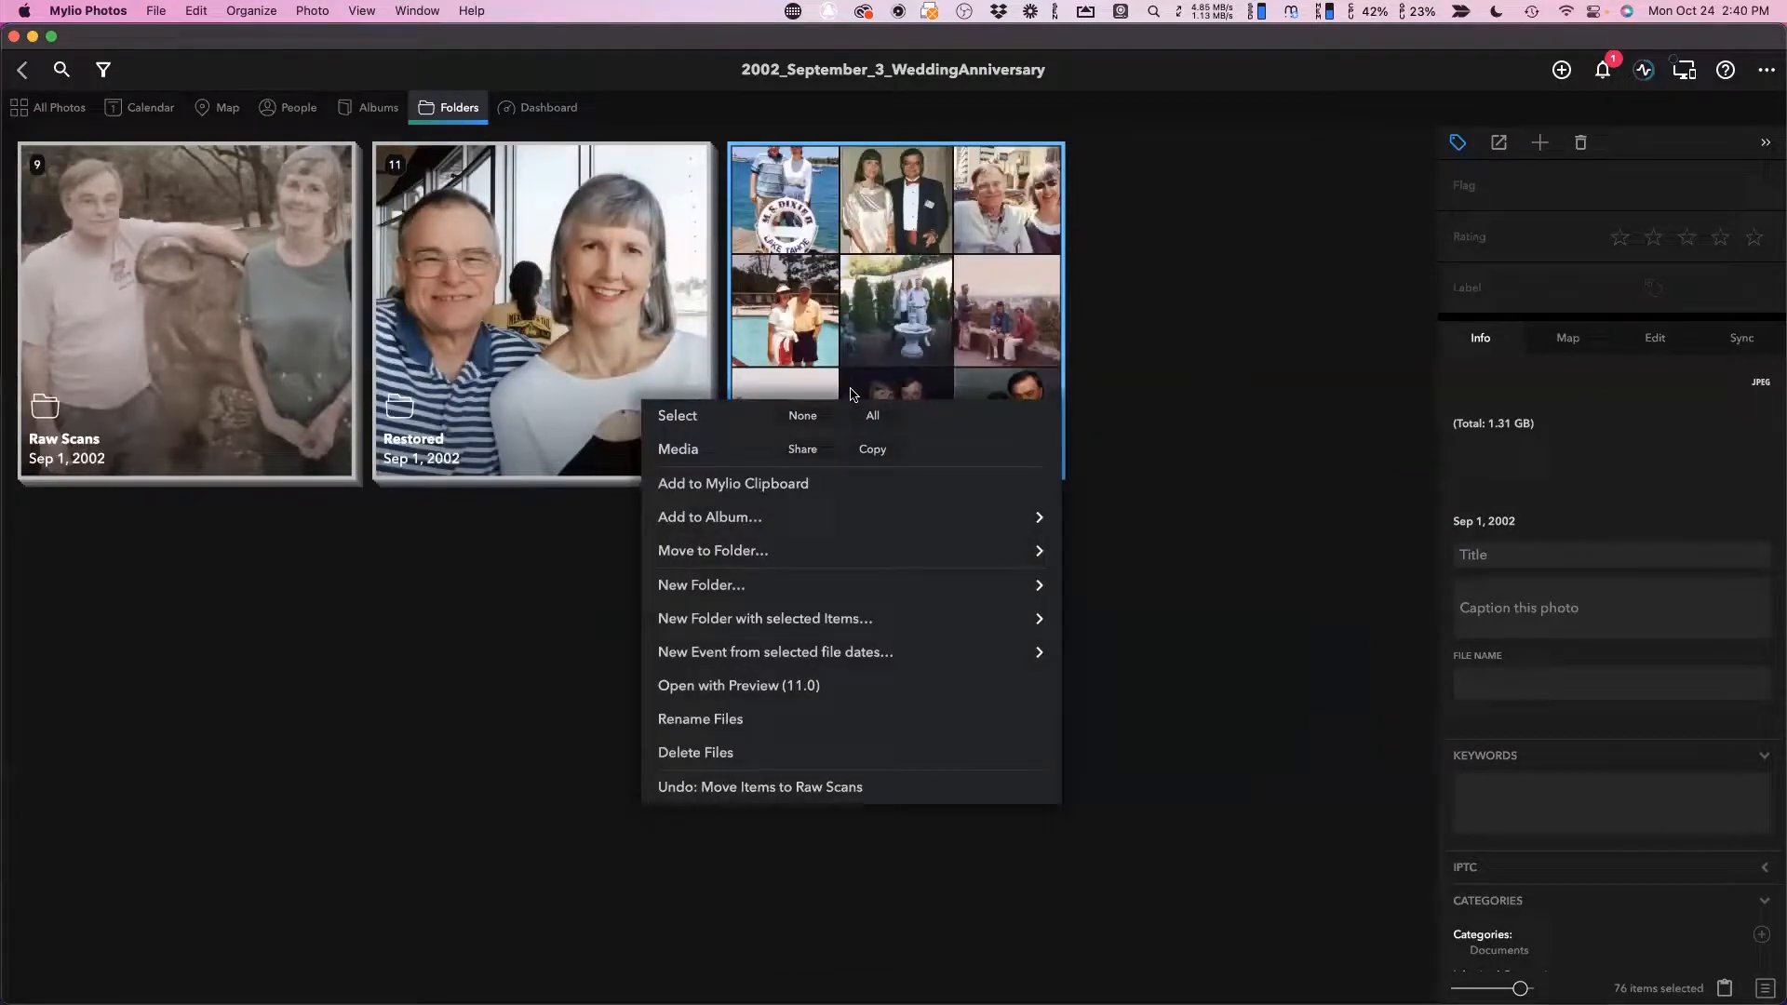
pyautogui.click(861, 279)
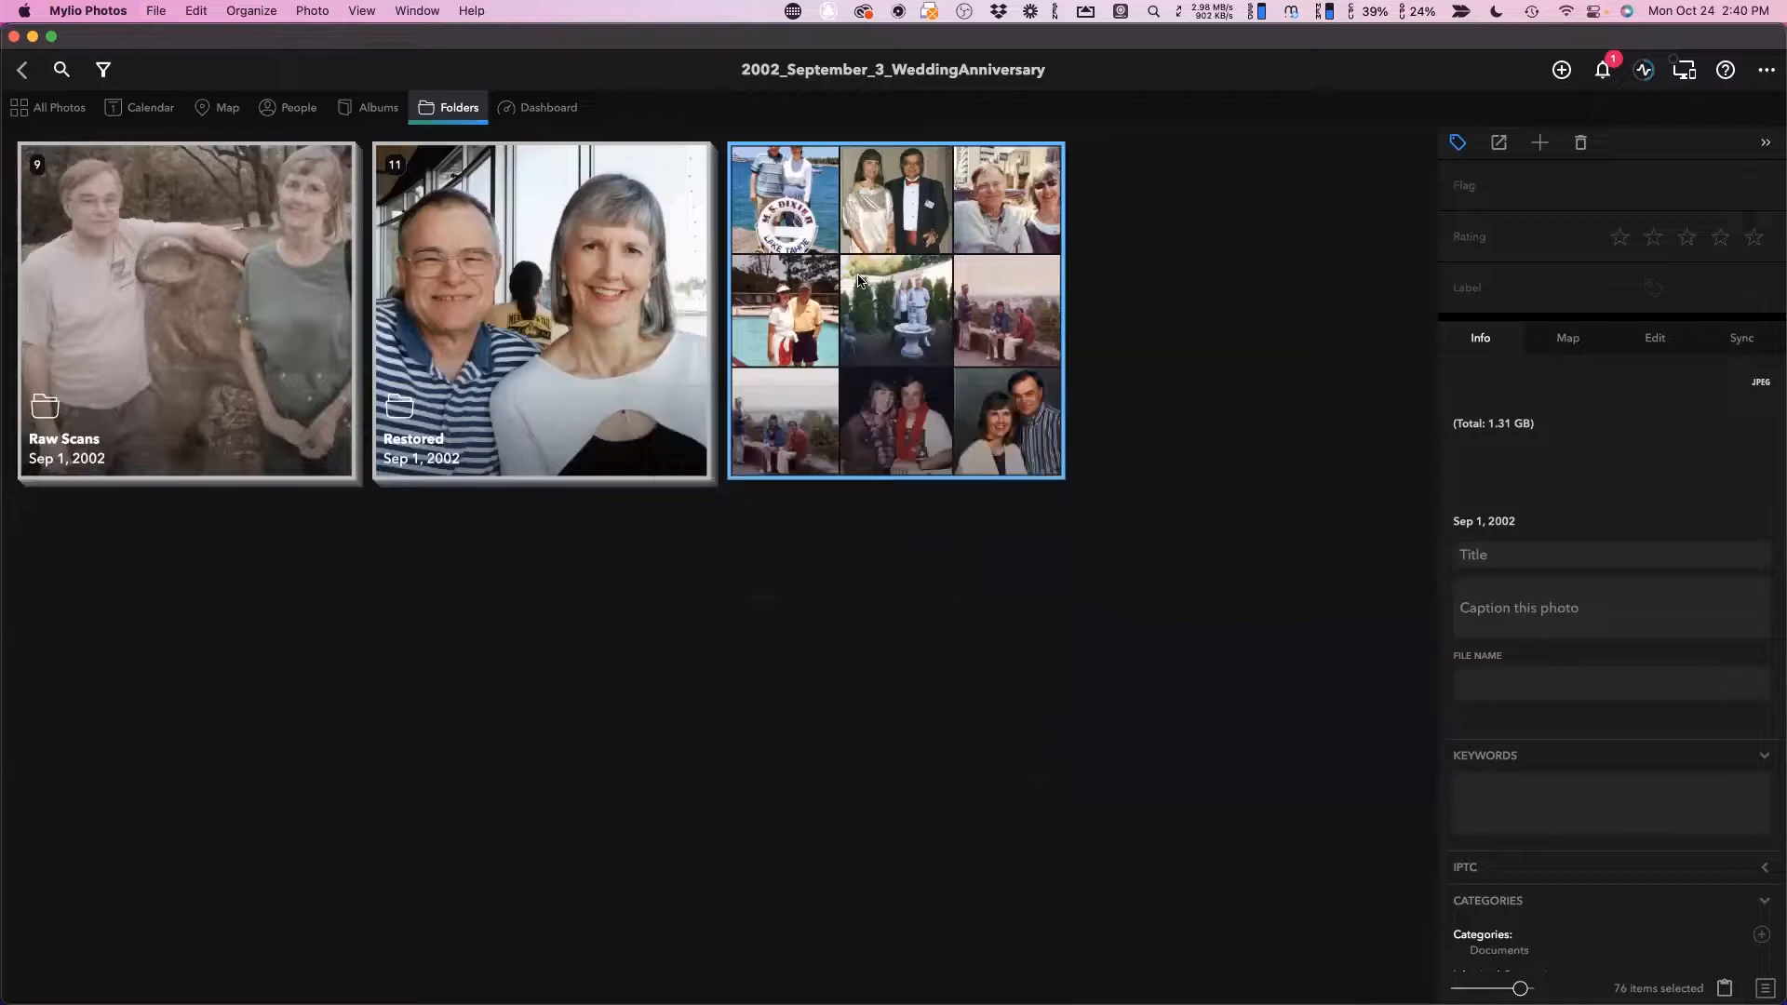
pyautogui.doubleClick(859, 302)
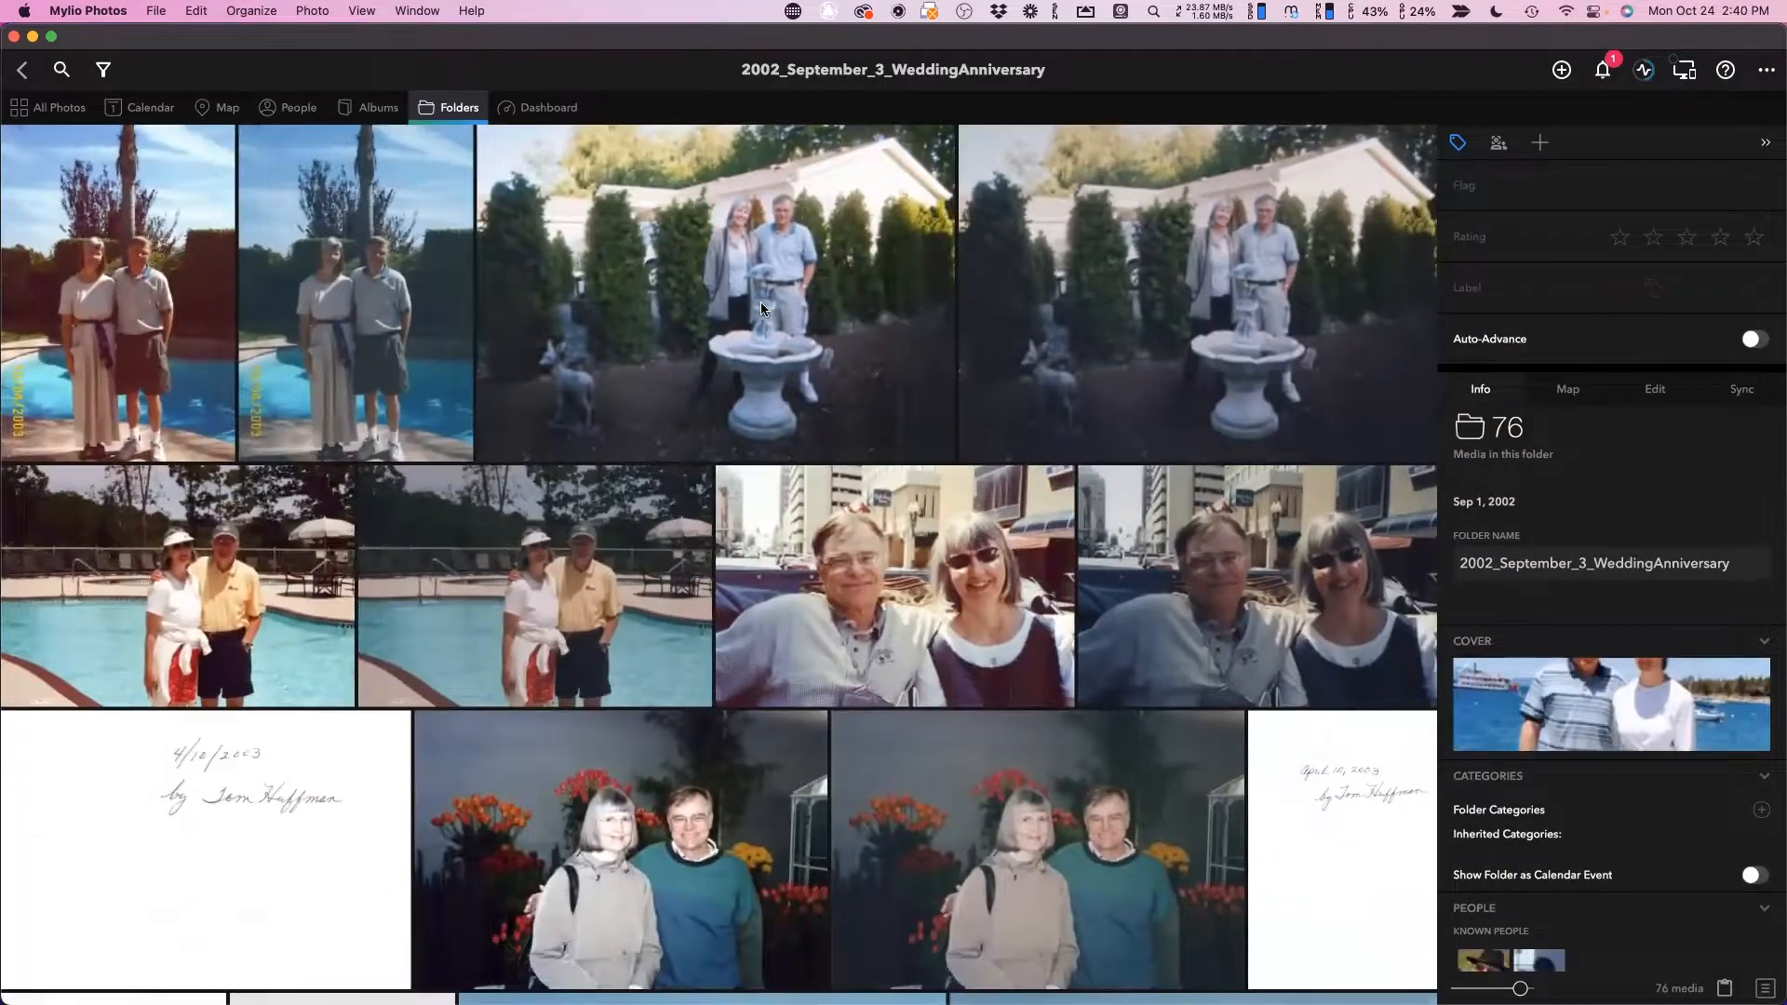
pyautogui.rightClick(762, 302)
pyautogui.click(19, 73)
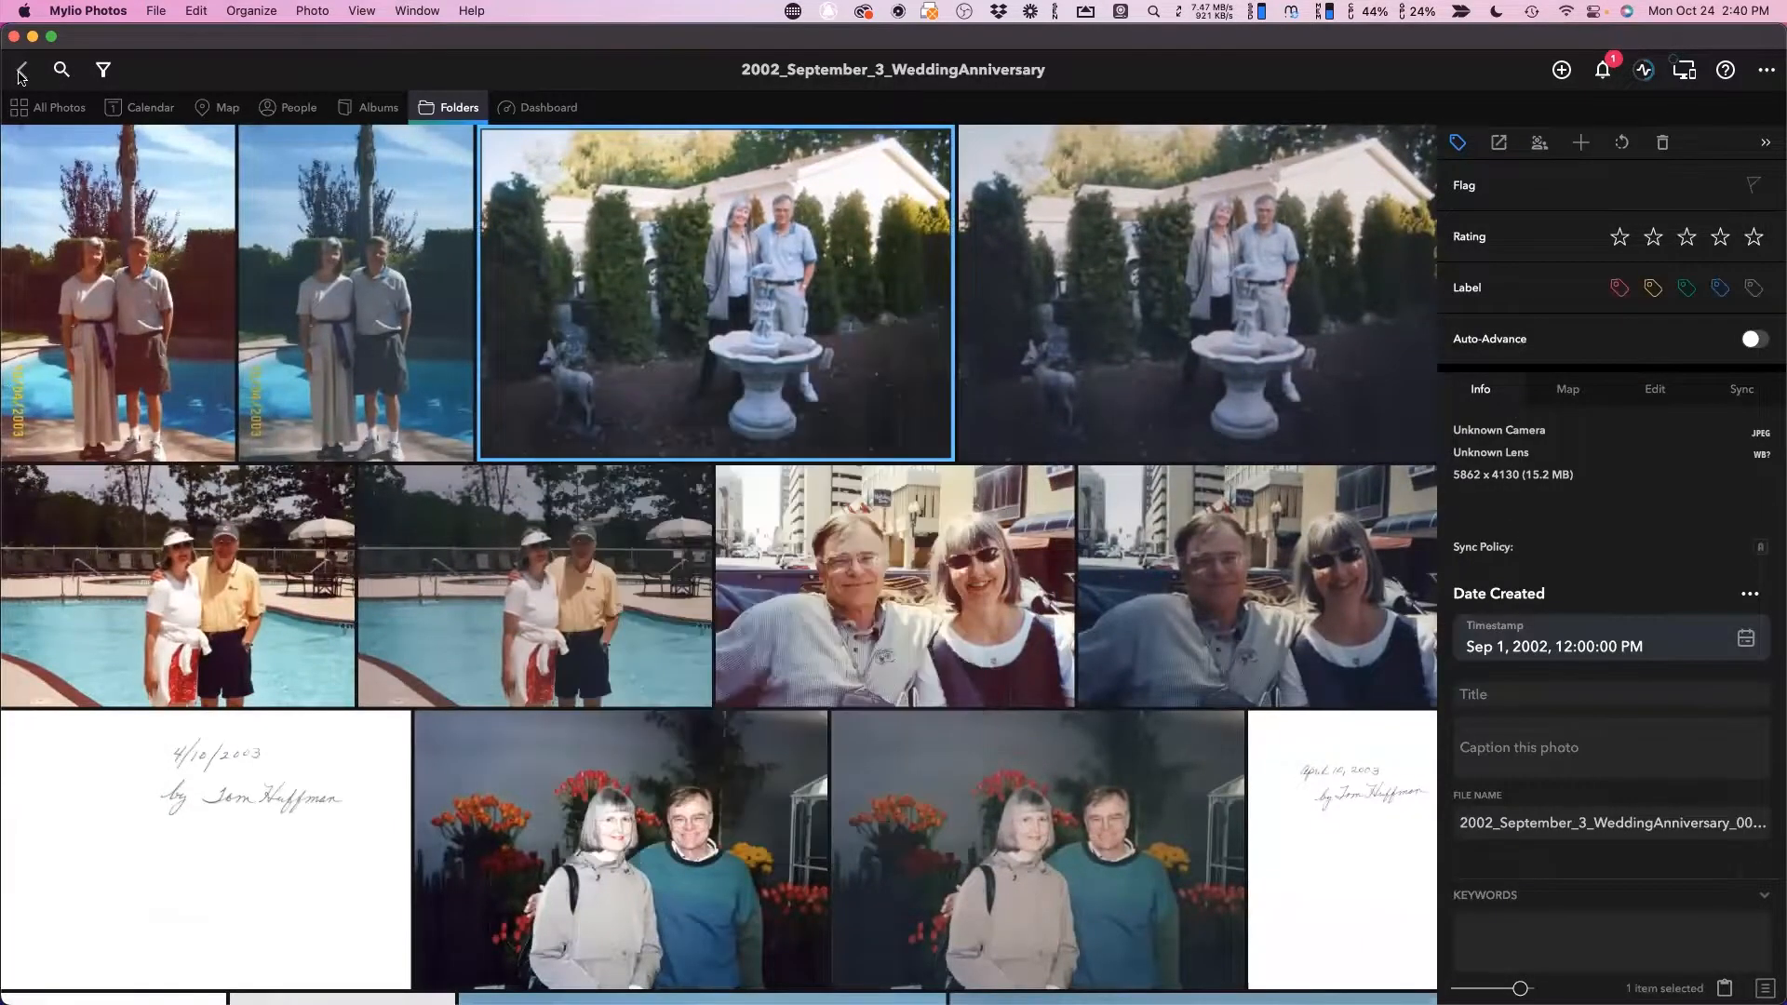
pyautogui.click(18, 72)
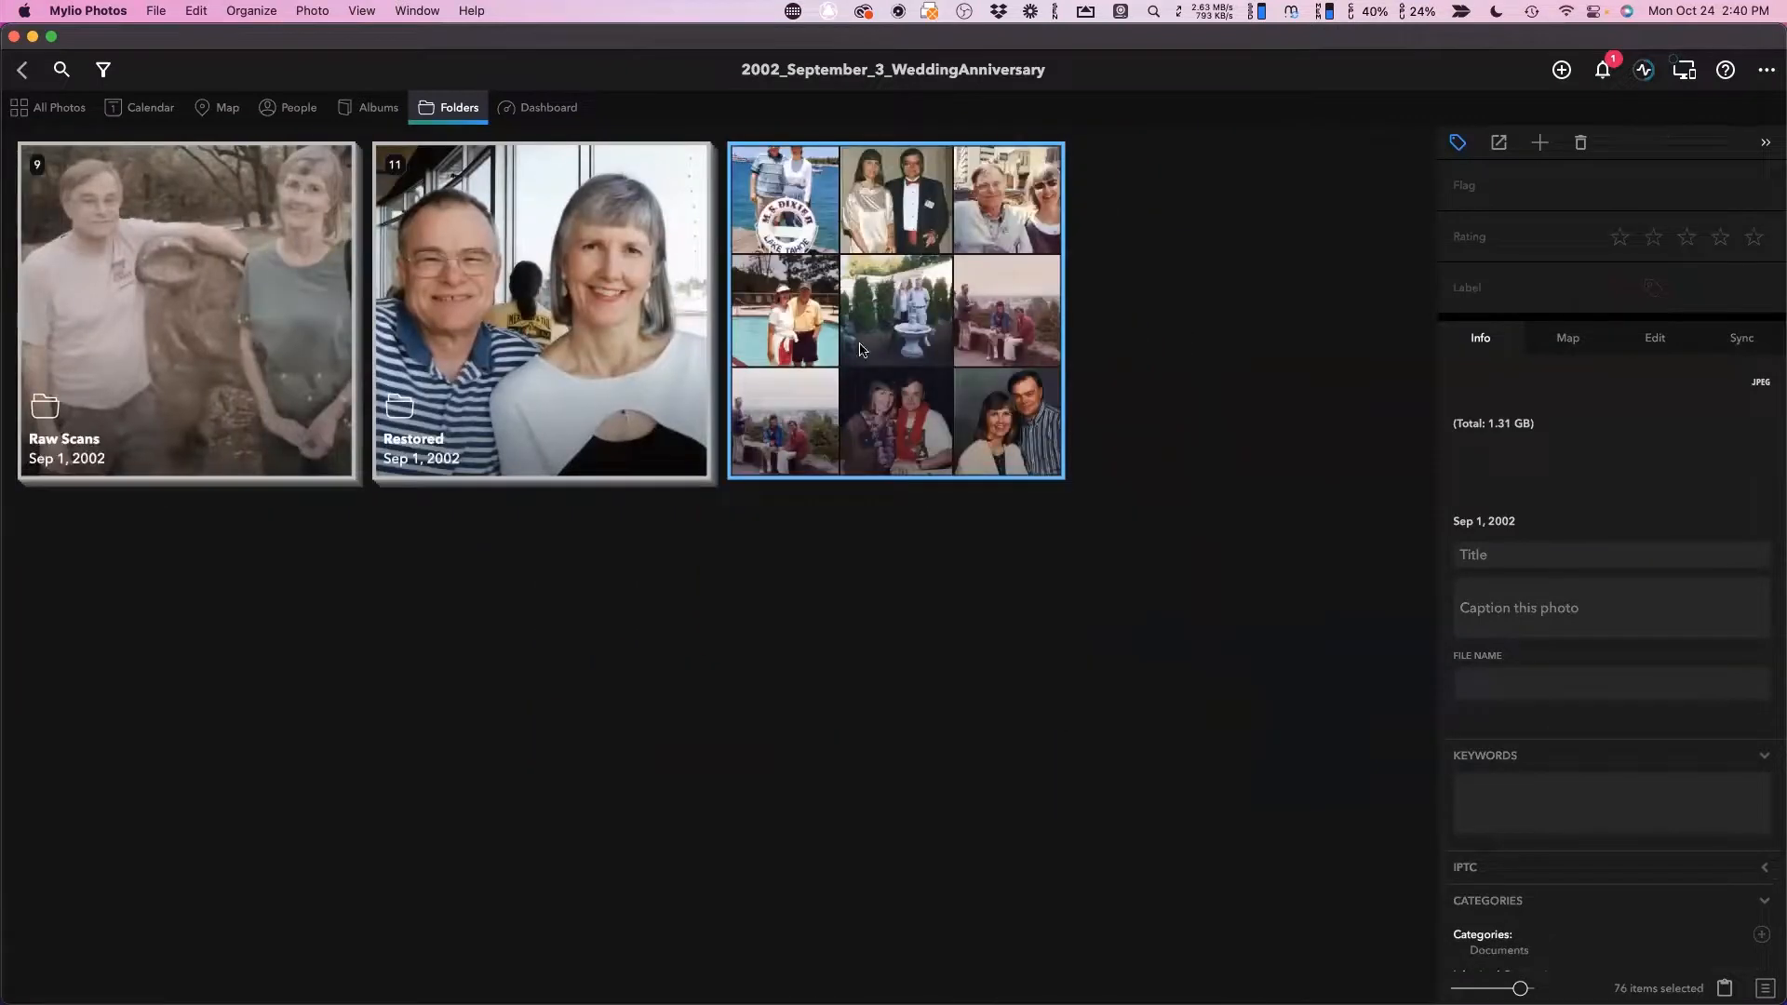
# Reveal the Restored folder's location in Finder.
pyautogui.rightClick(546, 300)
pyautogui.press('Escape')
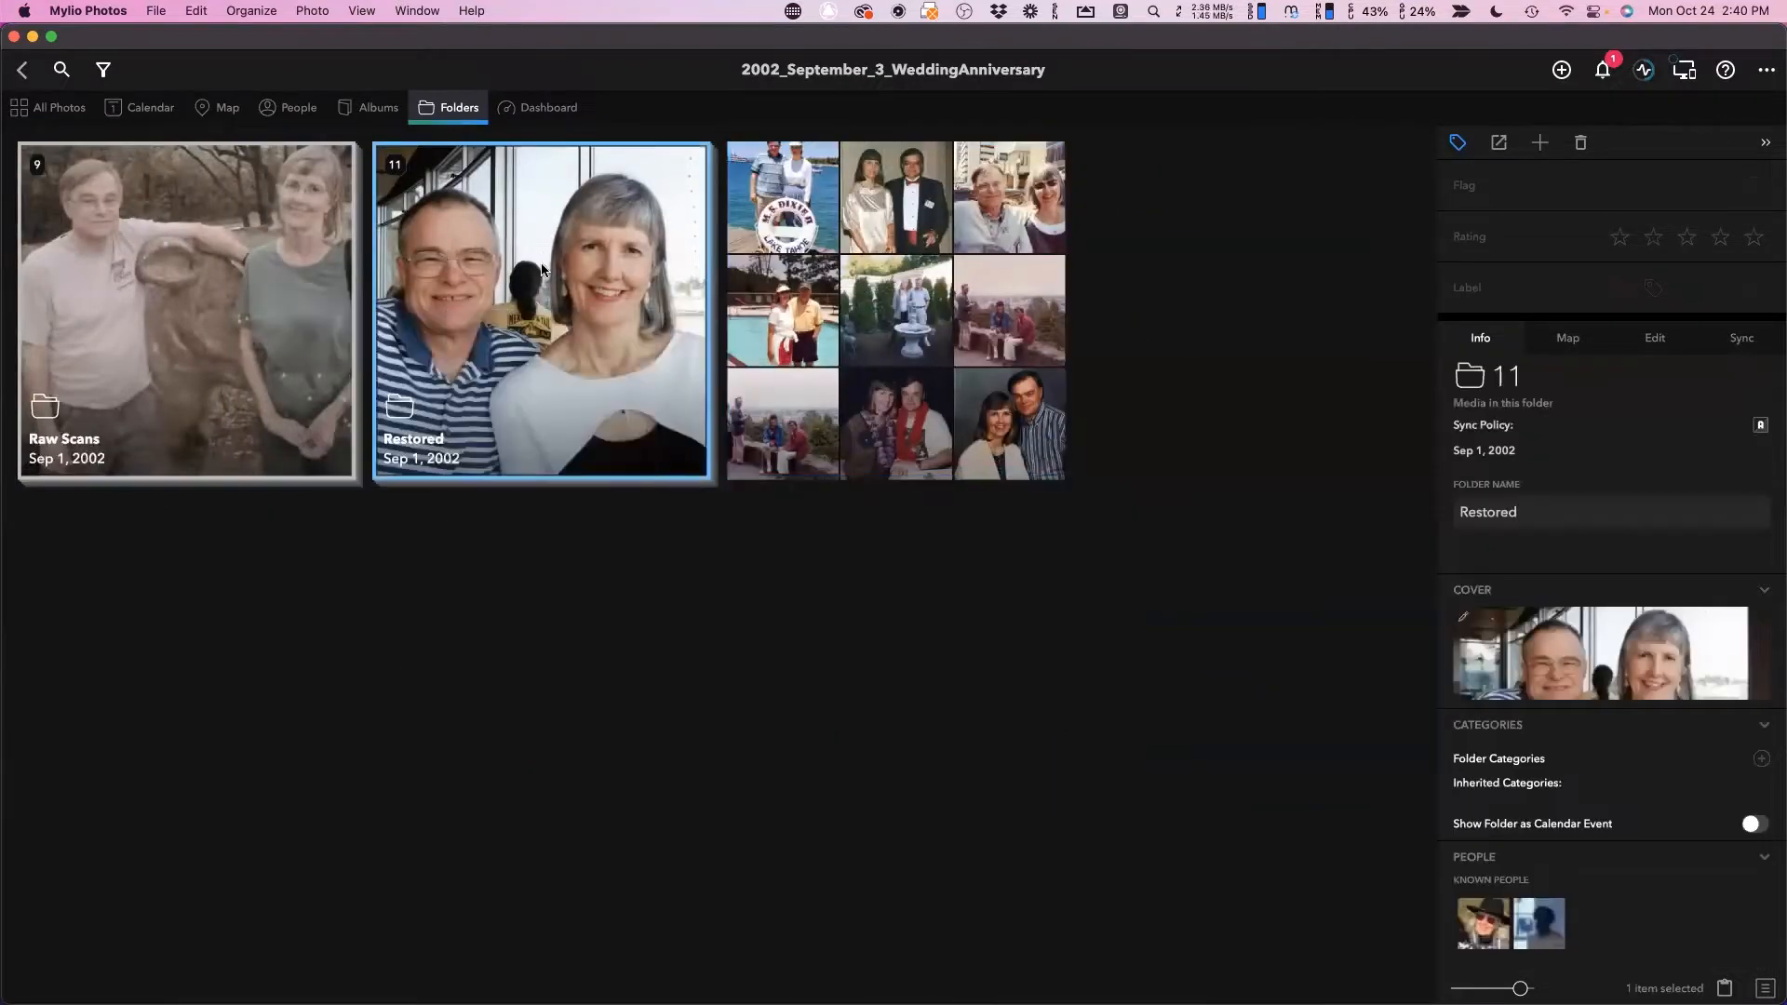
pyautogui.rightClick(542, 270)
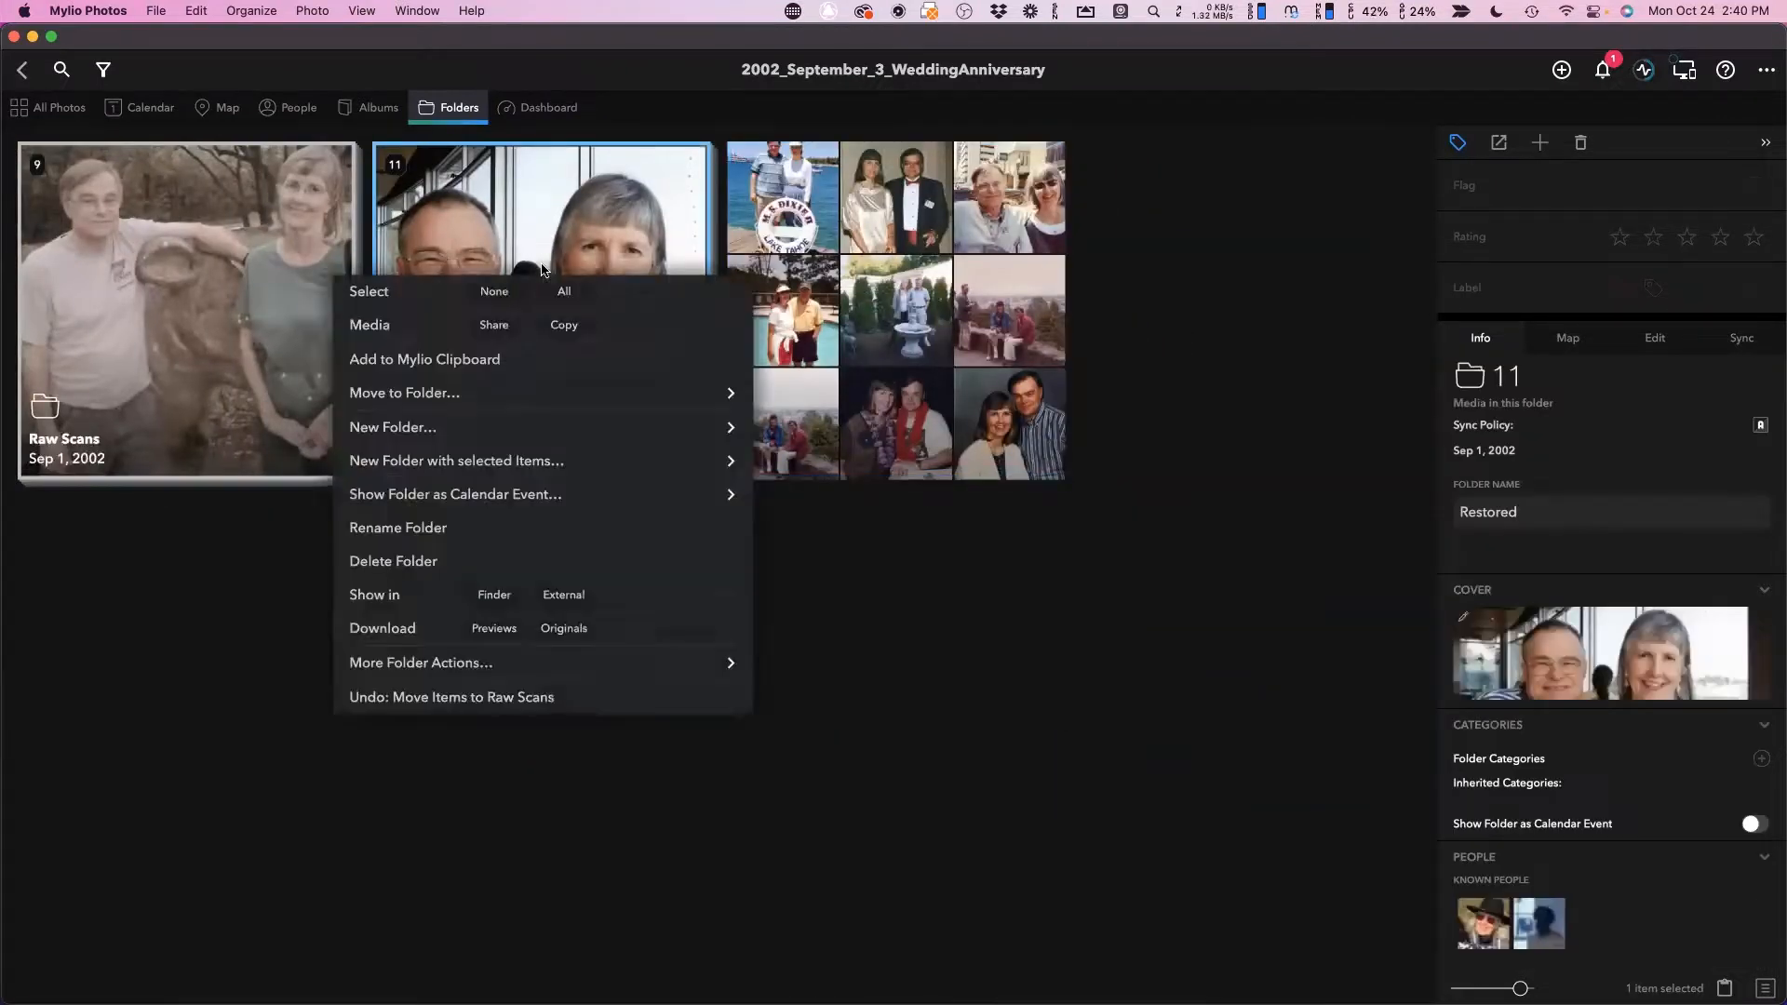
pyautogui.click(504, 597)
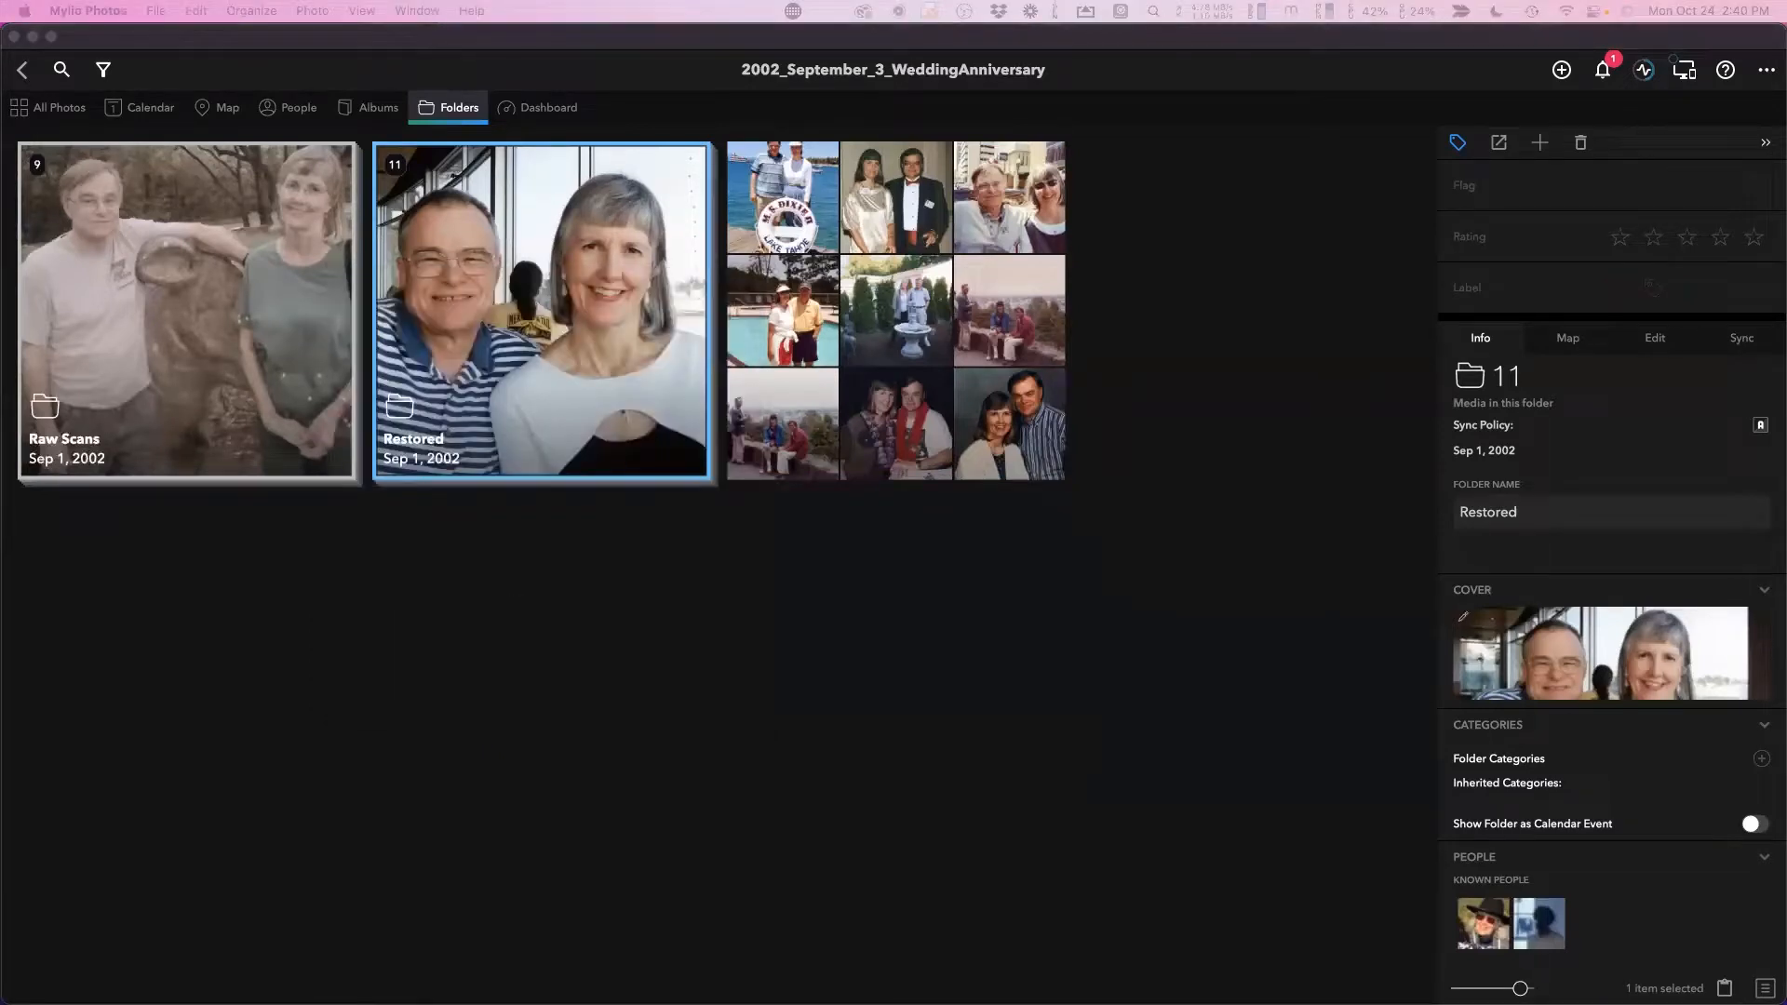
# Place the Finder window below the thumbnails to compare the folder structure, and return to Mylio Photos with nothing selected.
pyautogui.moveTo(813, 231); pyautogui.dragTo(768, 476)
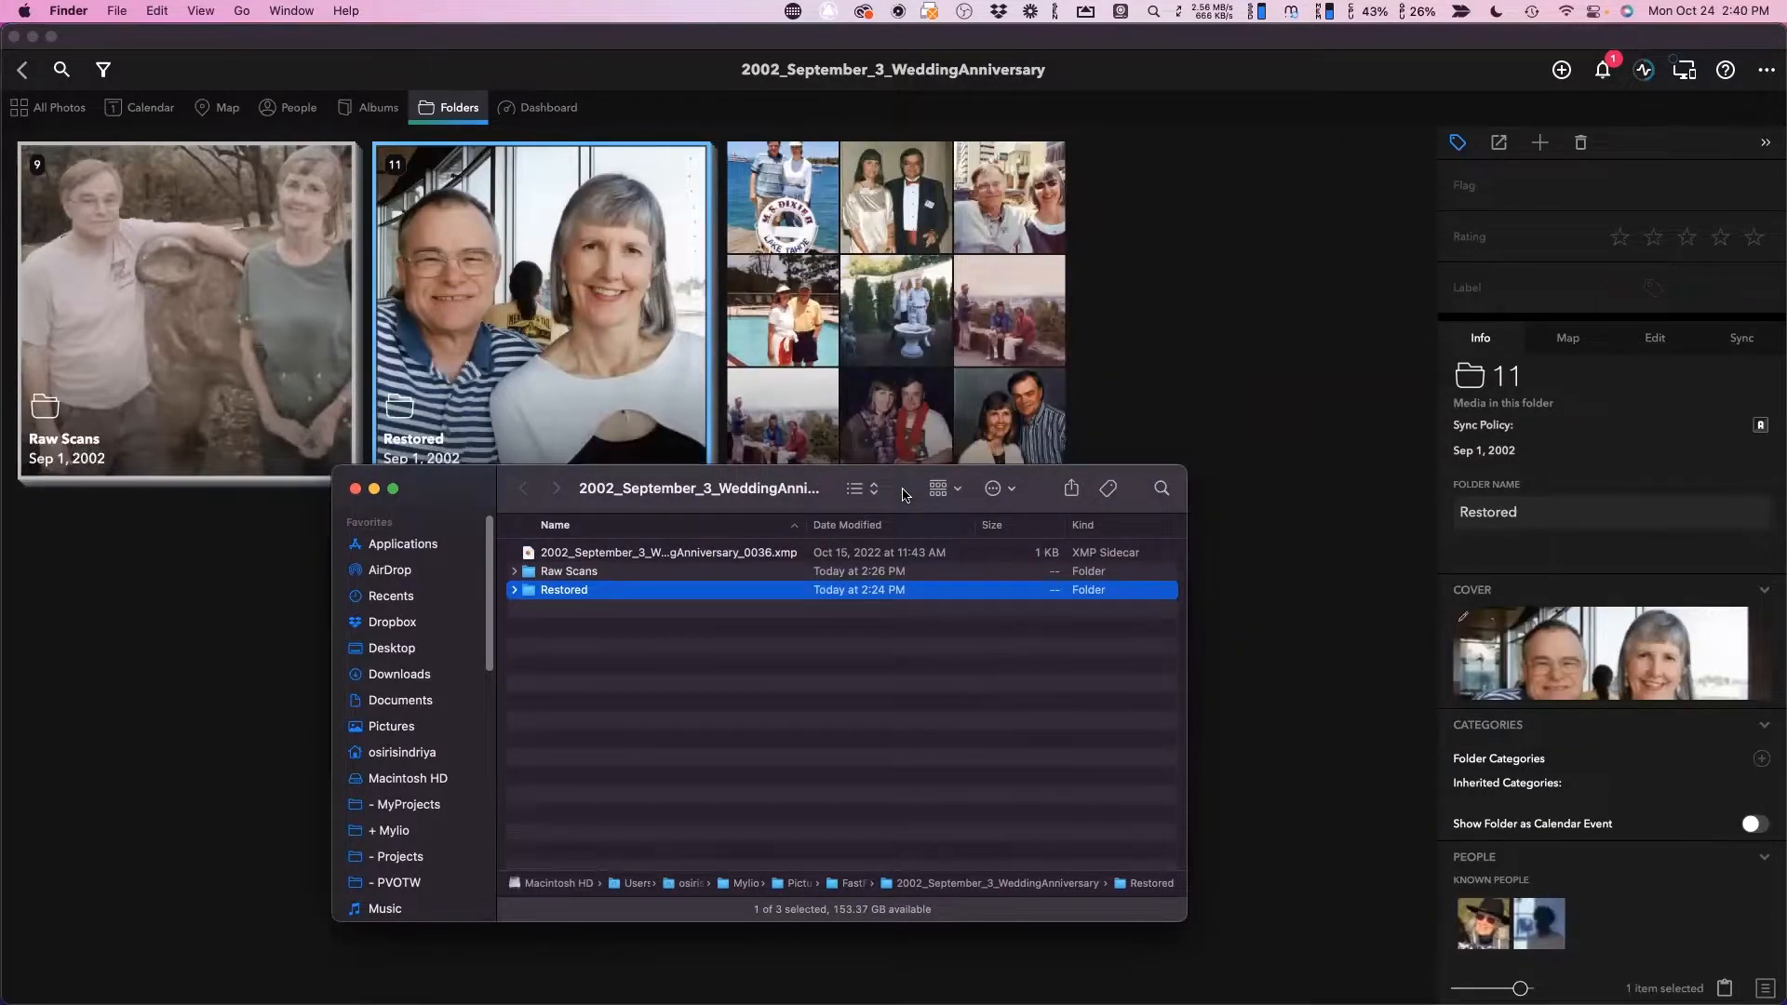
pyautogui.moveTo(907, 494); pyautogui.dragTo(911, 505)
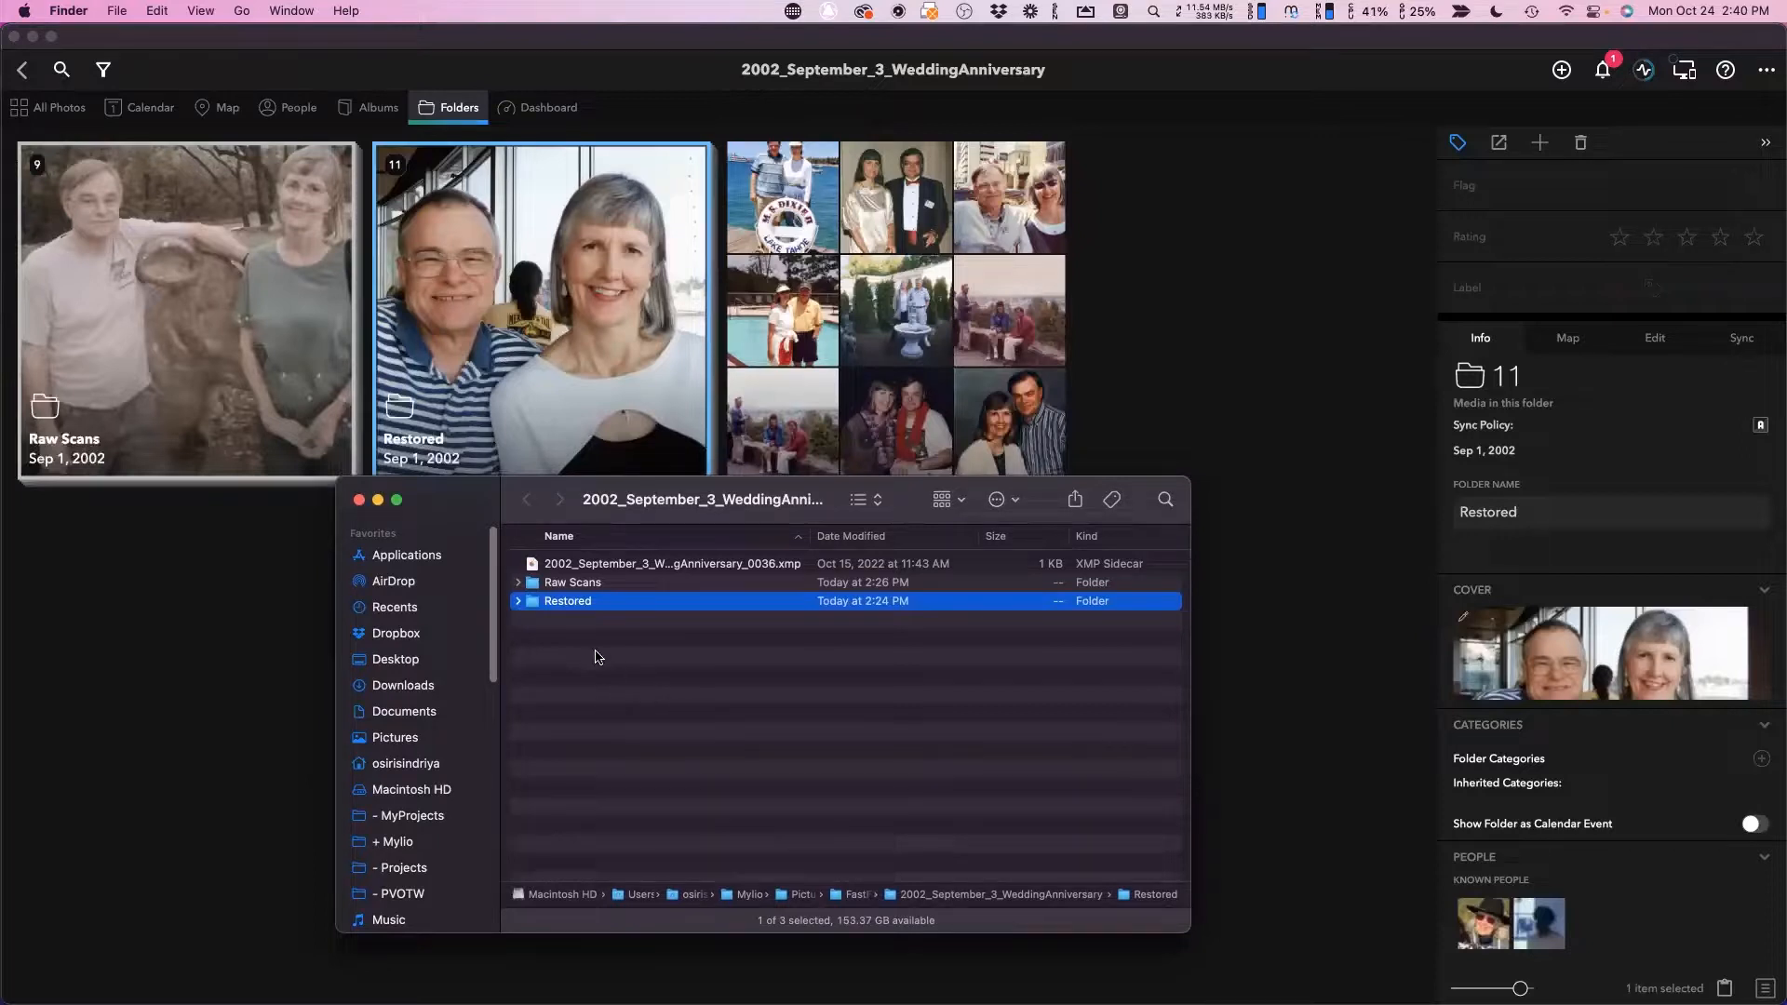
pyautogui.moveTo(492, 504); pyautogui.dragTo(406, 542)
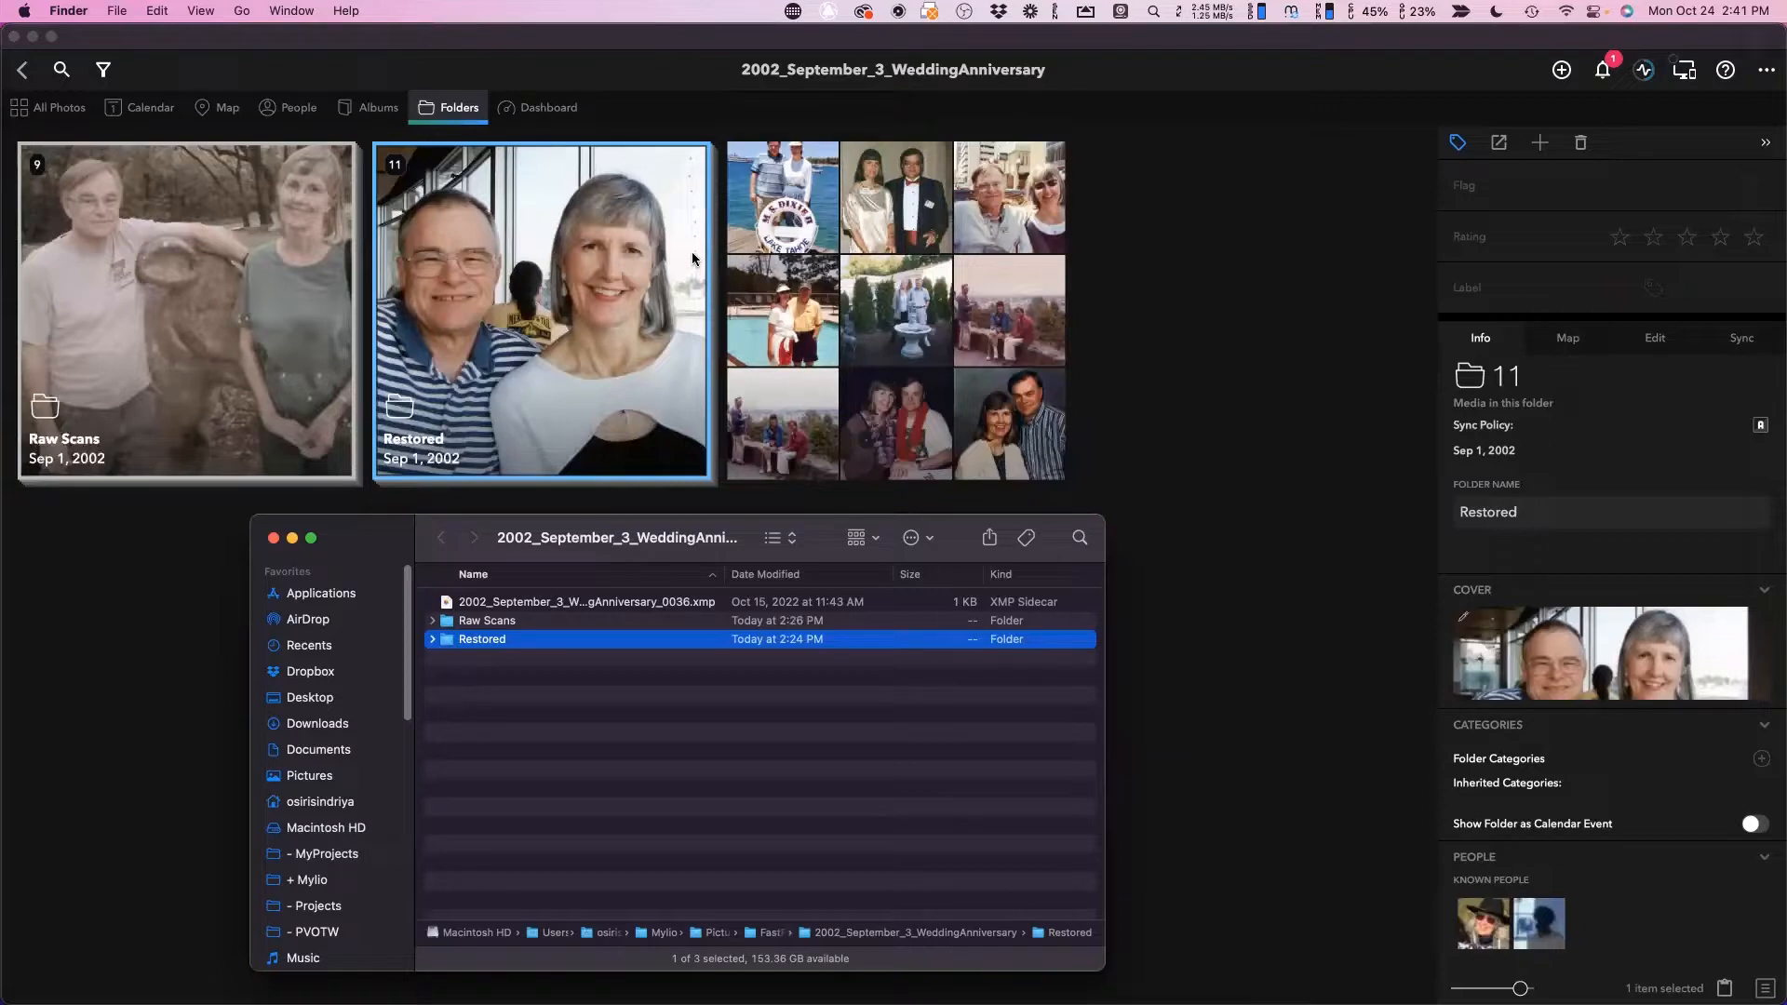
pyautogui.click(1176, 308)
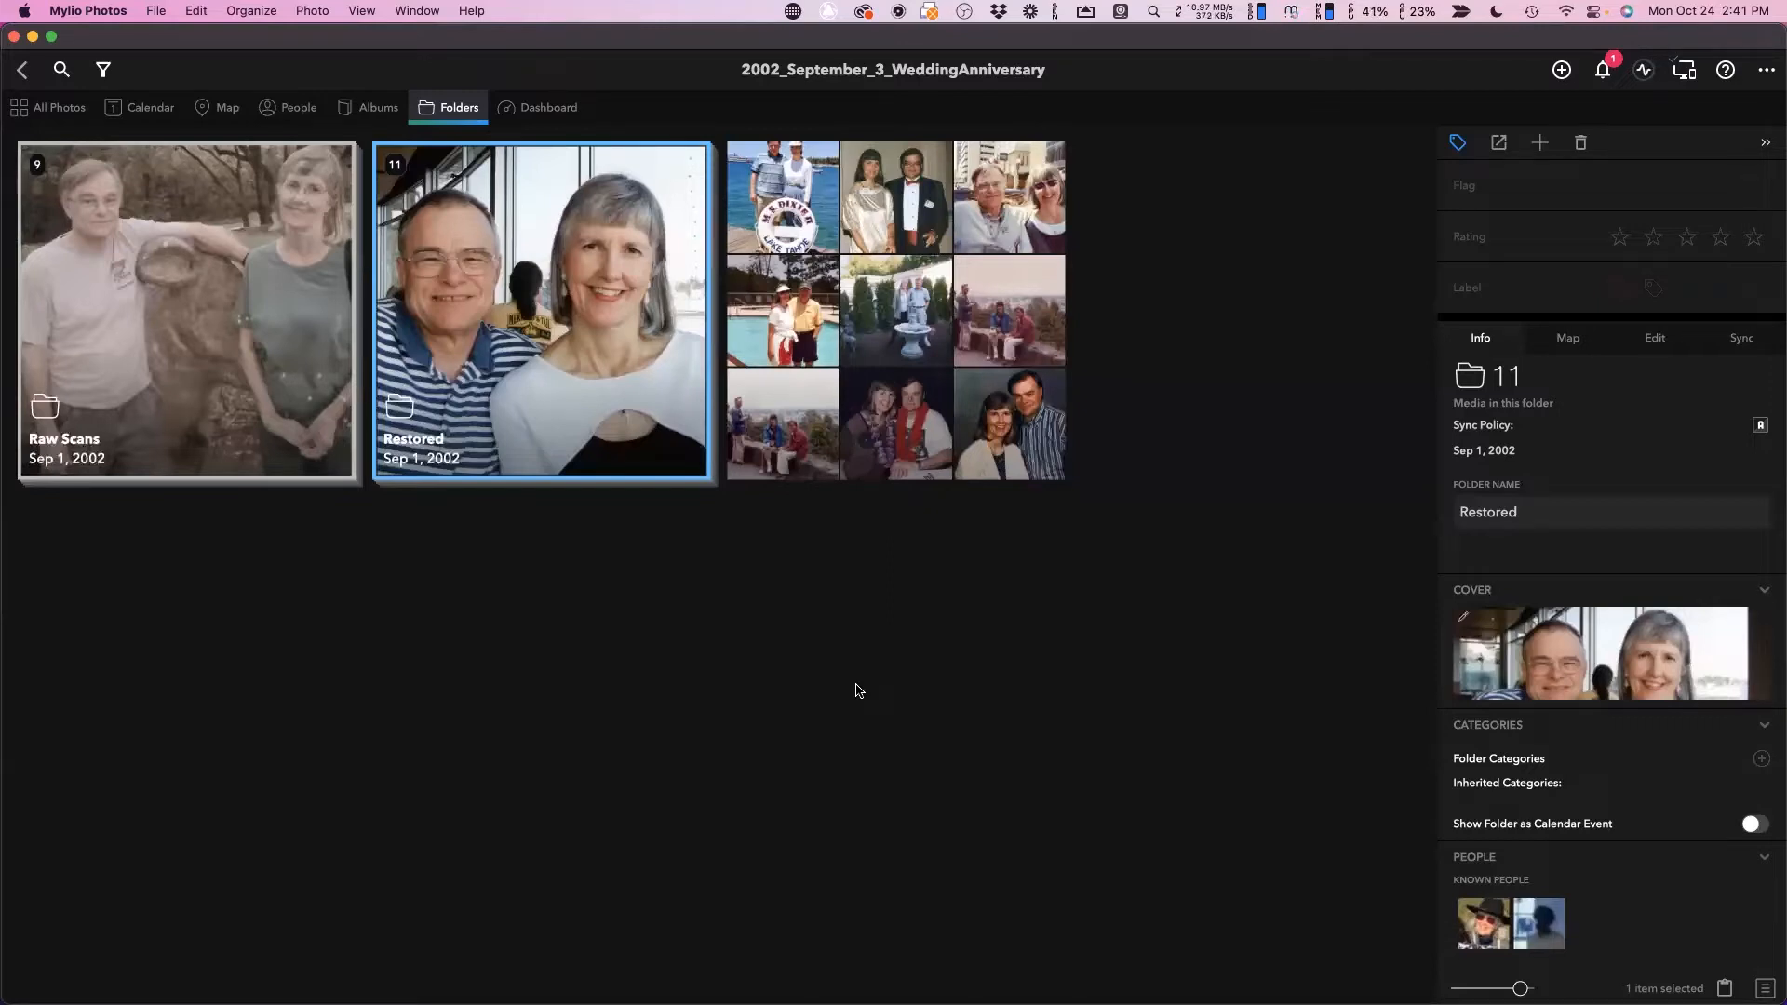
pyautogui.click(921, 635)
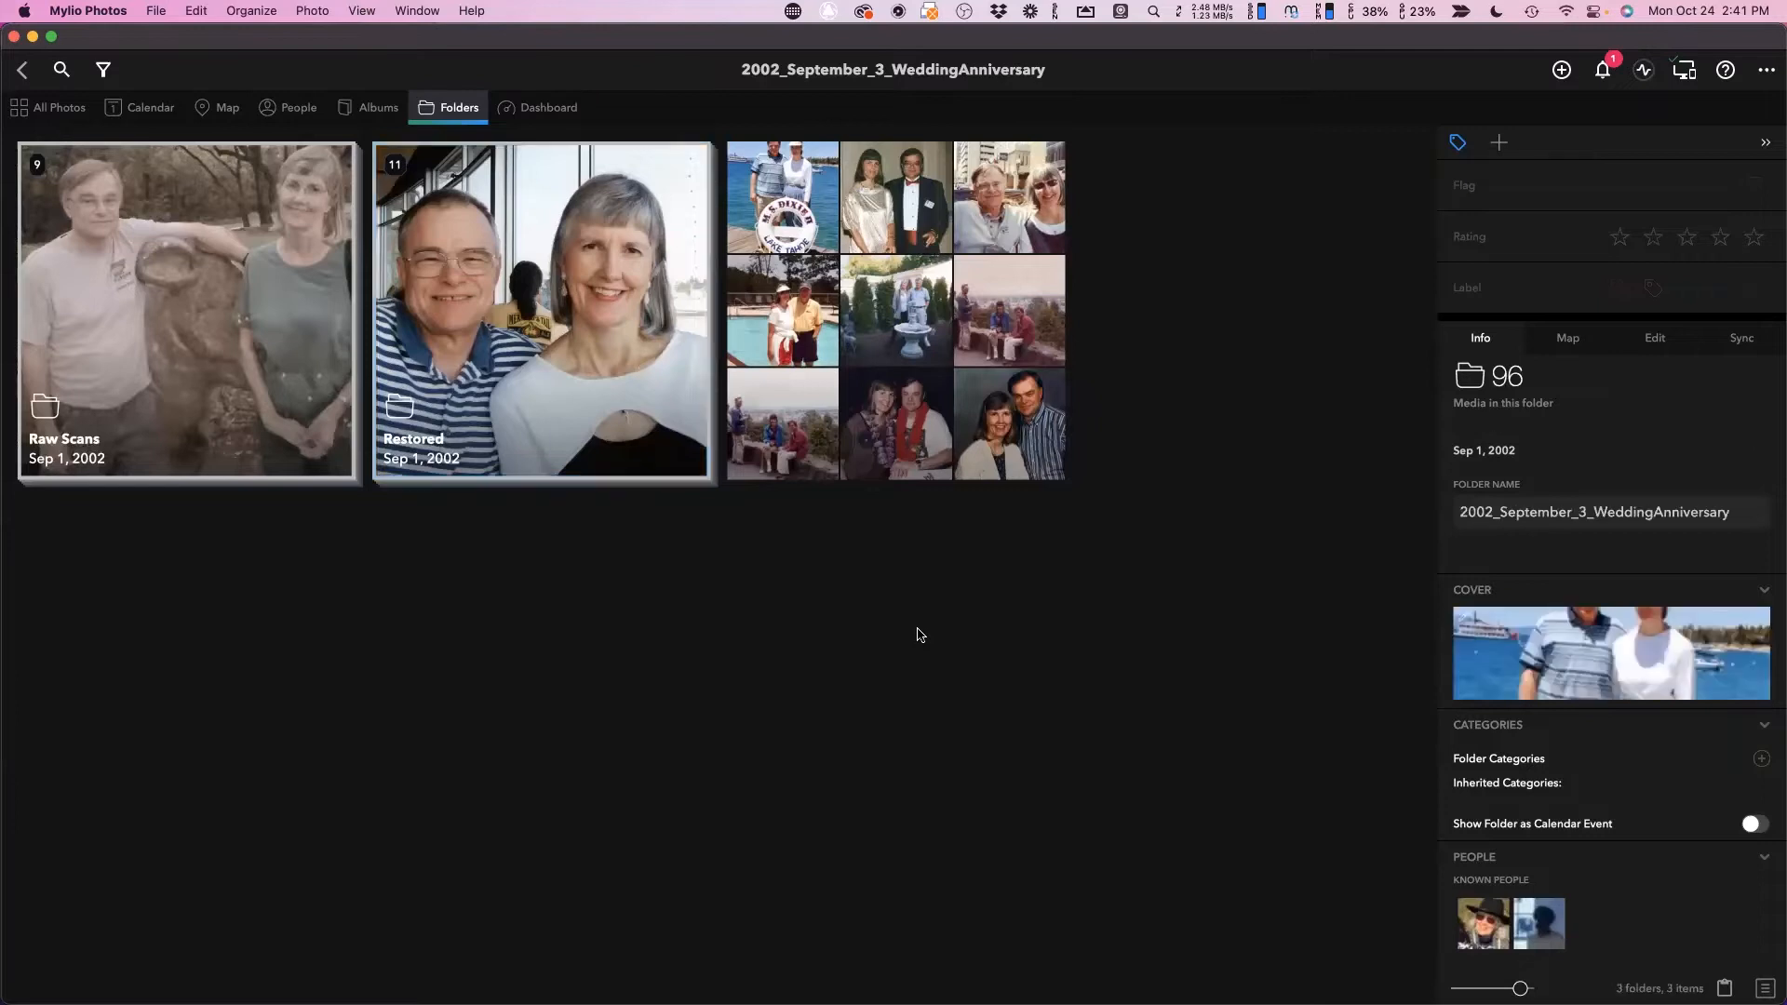